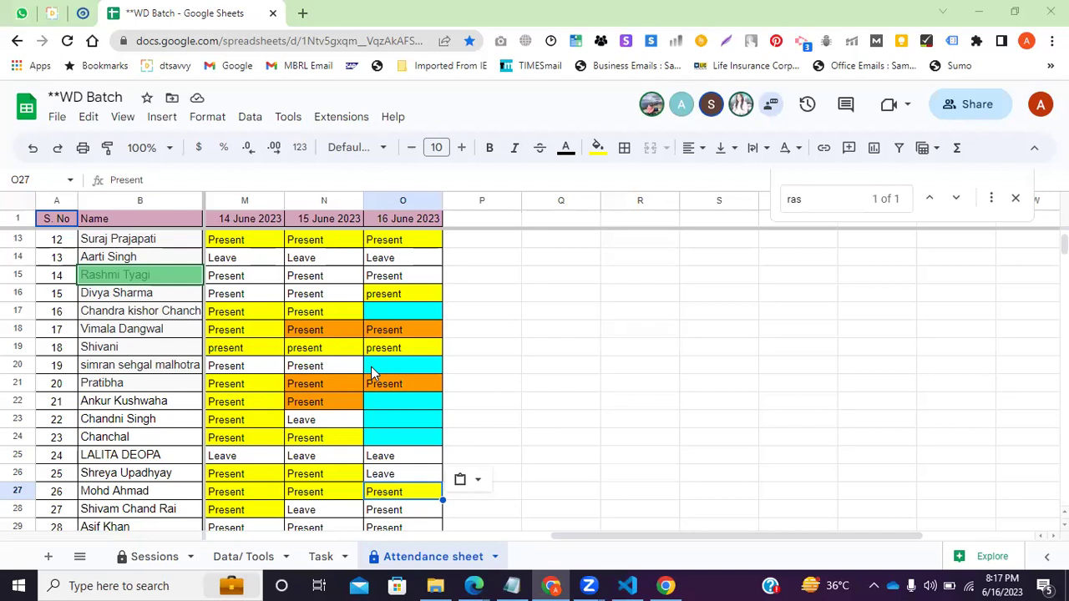
Search the sheet for the first student and paste Present into their 16 June cell O8.
{"action": "left_click", "coordinate": [814, 206]}
{"action": "key", "text": "BackSpace"}
{"action": "key", "text": "BackSpace"}
{"action": "key", "text": "BackSpace"}
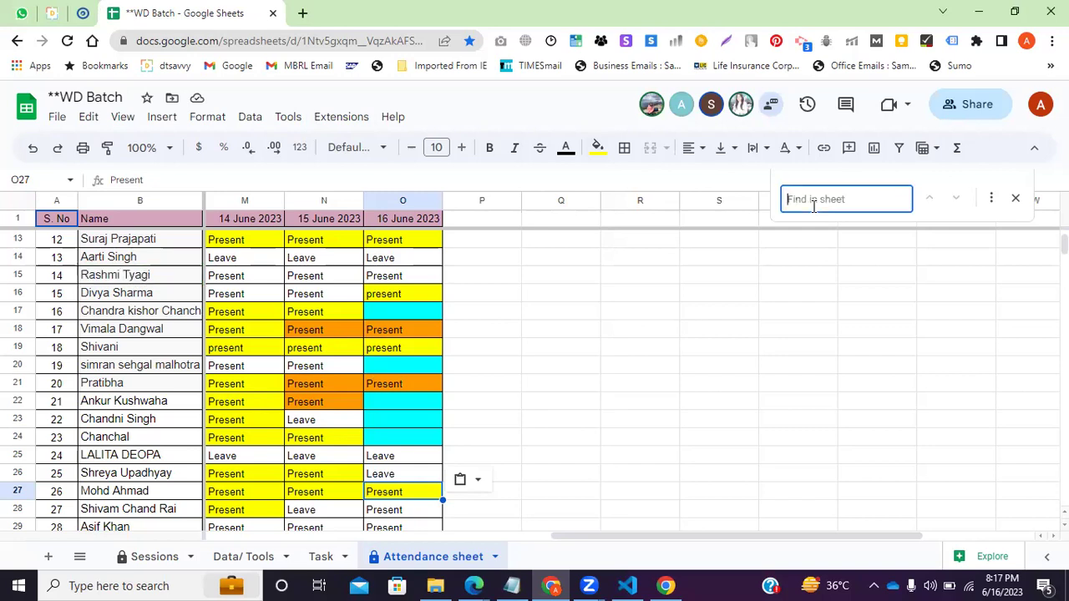
{"action": "type", "text": "son"}
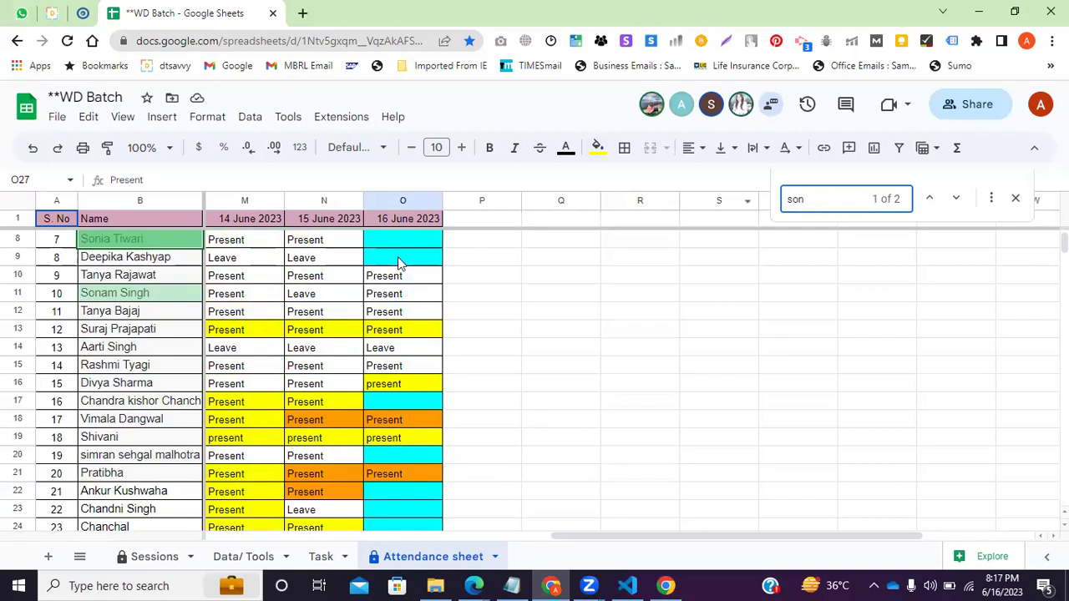
{"action": "left_click", "coordinate": [382, 240]}
{"action": "type", "text": "Present"}
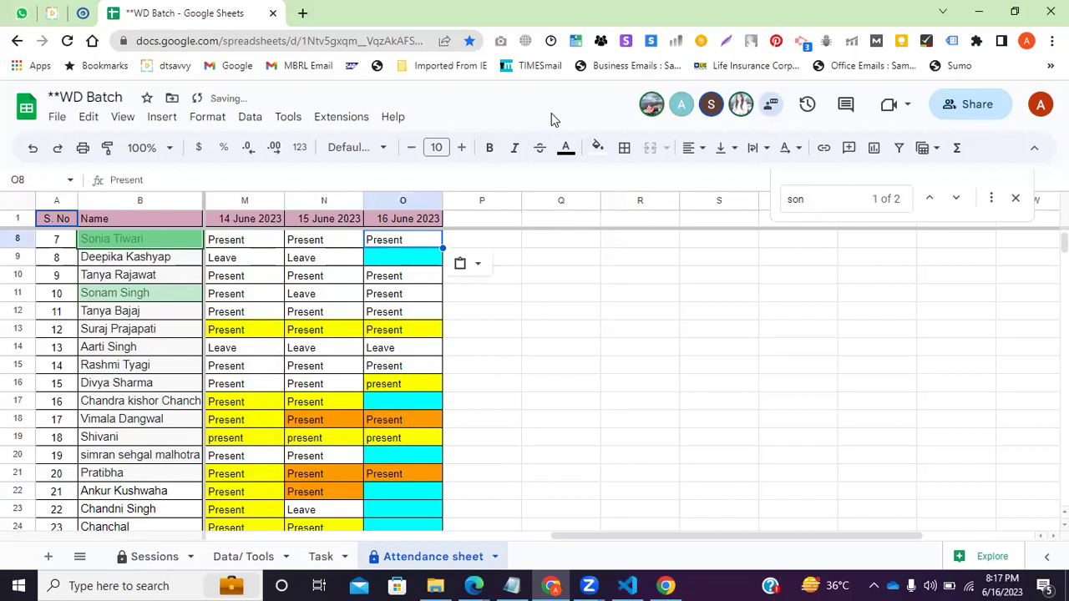
Search for the next student and paste Present into their 16 June cell O35.
{"action": "left_click", "coordinate": [840, 200]}
{"action": "key", "text": "Return"}
{"action": "key", "text": "BackSpace"}
{"action": "key", "text": "BackSpace"}
{"action": "key", "text": "BackSpace"}
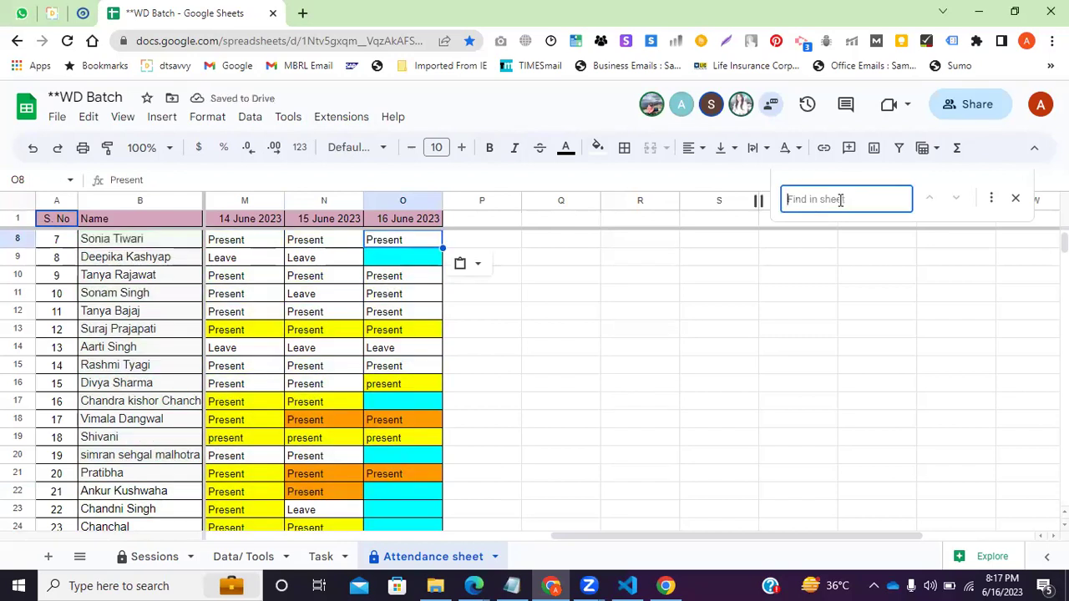
{"action": "type", "text": "jenny"}
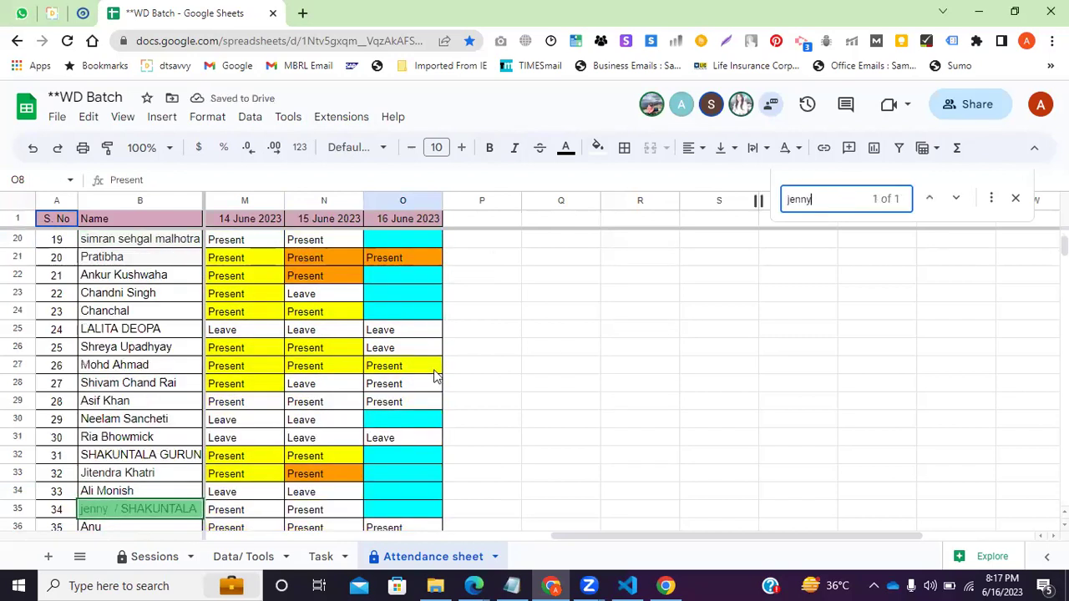
{"action": "left_click", "coordinate": [351, 510]}
{"action": "left_click", "coordinate": [394, 512]}
{"action": "type", "text": "Present"}
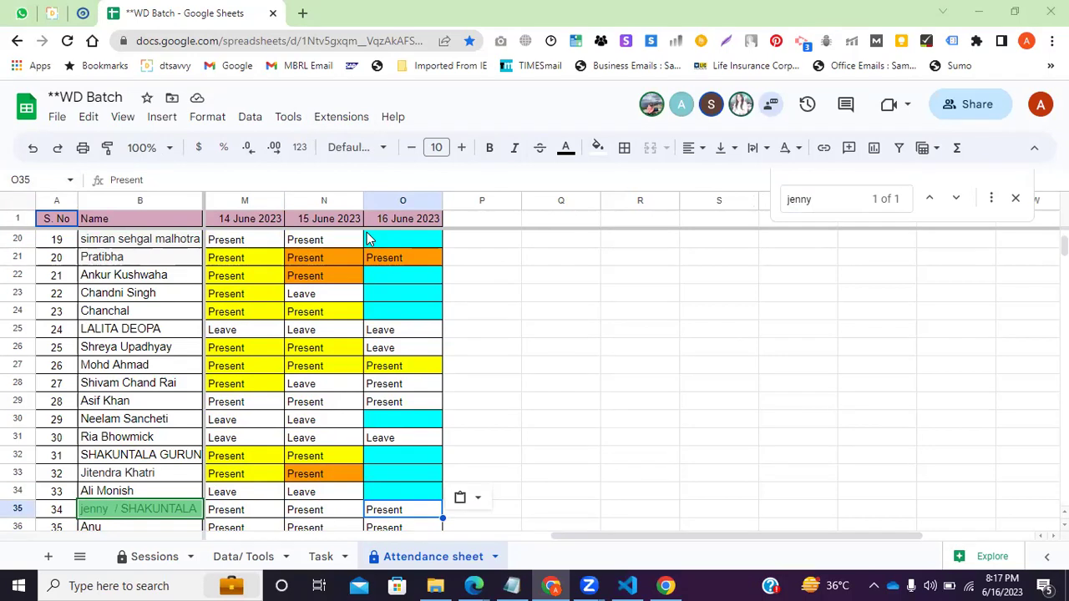
{"action": "left_click", "coordinate": [52, 12]}
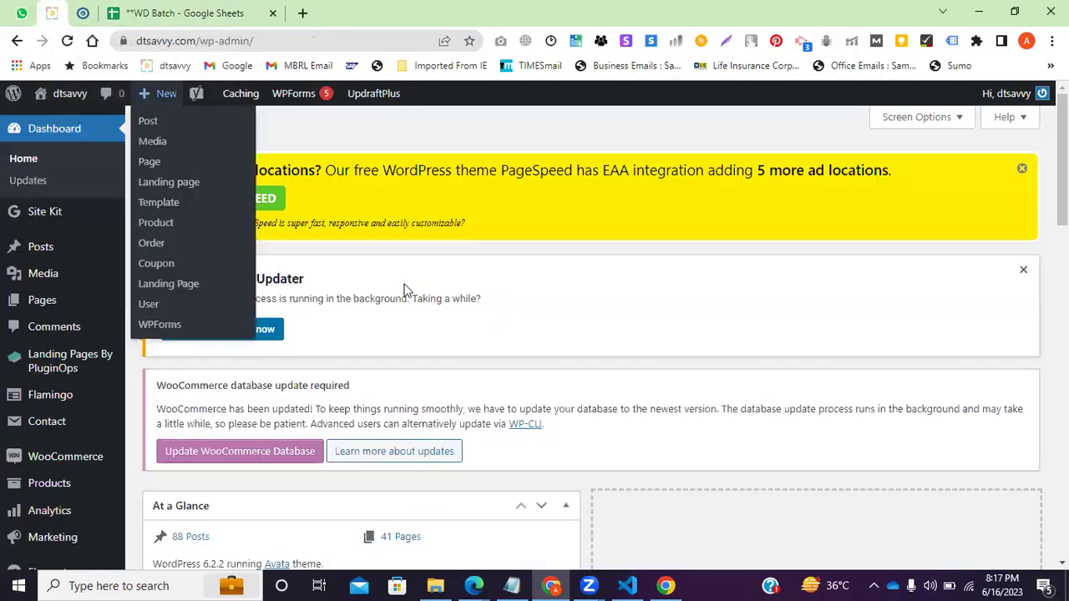
{"action": "left_click", "coordinate": [81, 11]}
{"action": "scroll", "coordinate": [351, 284], "scroll_direction": "down", "scroll_amount": 2}
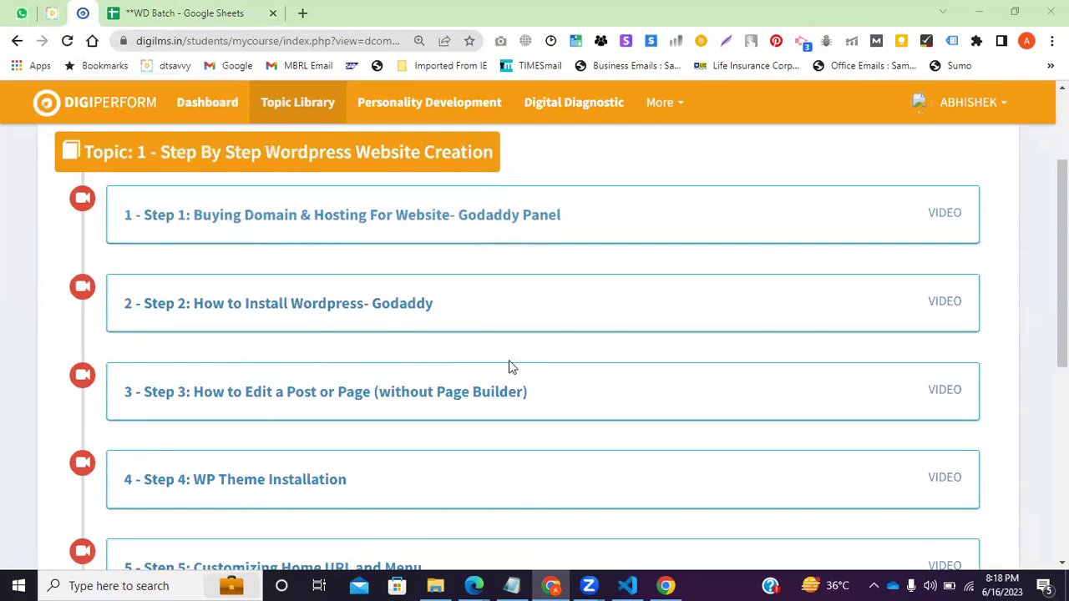
{"action": "left_click", "coordinate": [195, 12]}
Replace the sheet search term with 'sur' to jump to its match in row 13.
{"action": "double_click", "coordinate": [813, 203]}
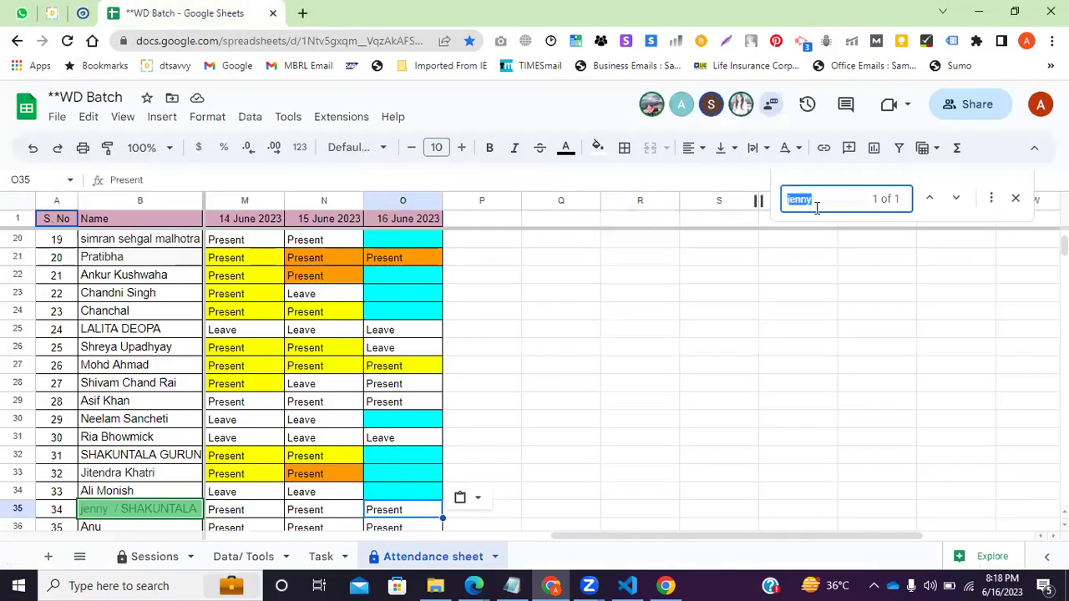
{"action": "type", "text": "sur"}
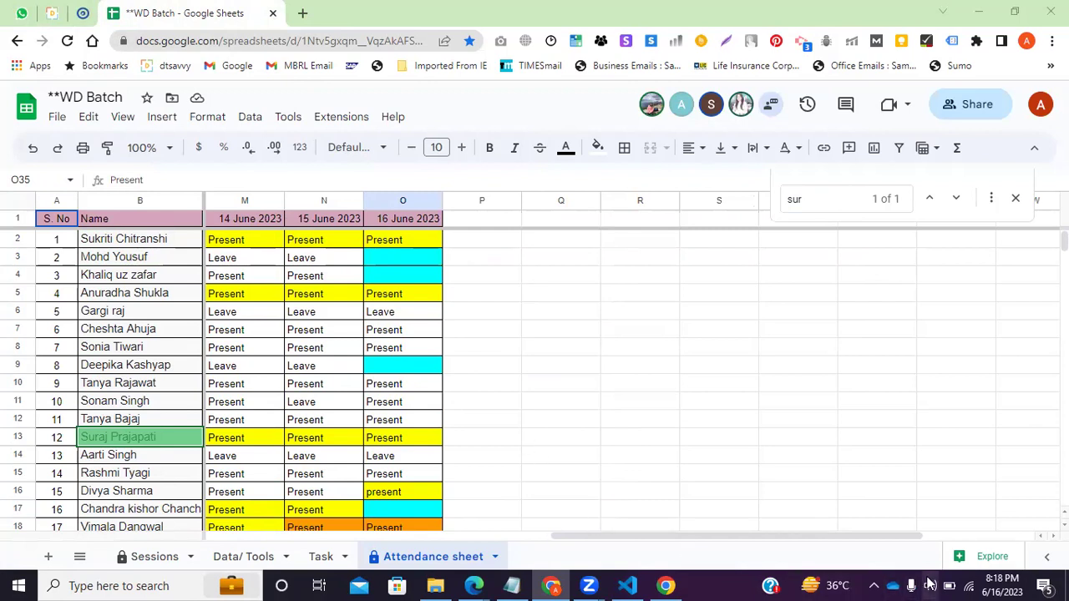
{"action": "key", "text": "XF86AudioRaiseVolume"}
{"action": "key", "text": "XF86AudioRaiseVolume"}
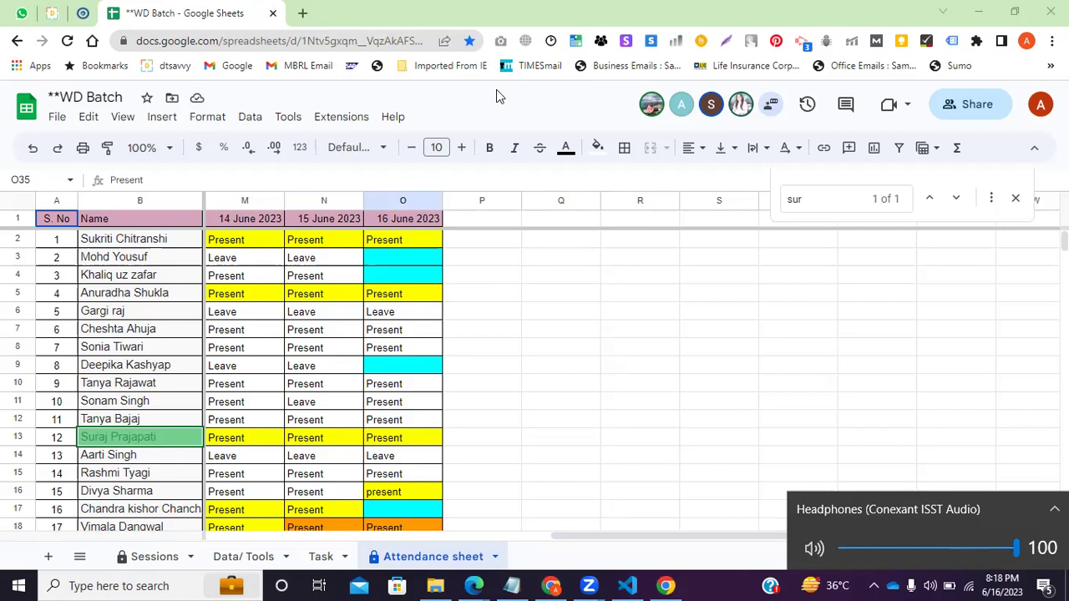
Open godaddy.com and a Google search for 'blue host' in new tabs.
{"action": "left_click", "coordinate": [303, 13]}
{"action": "type", "text": "god"}
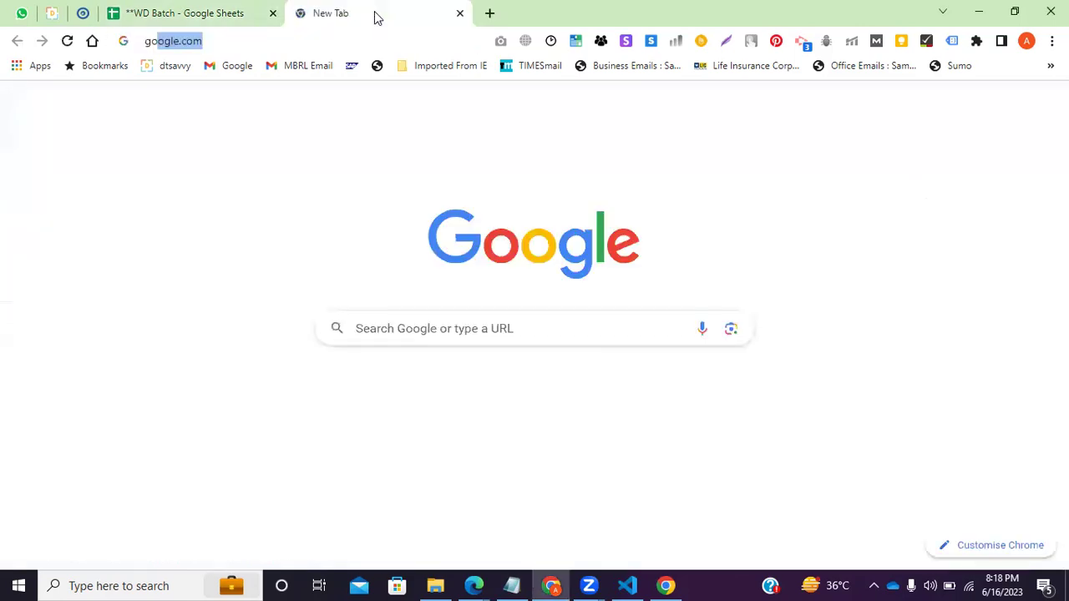
{"action": "type", "text": "a"}
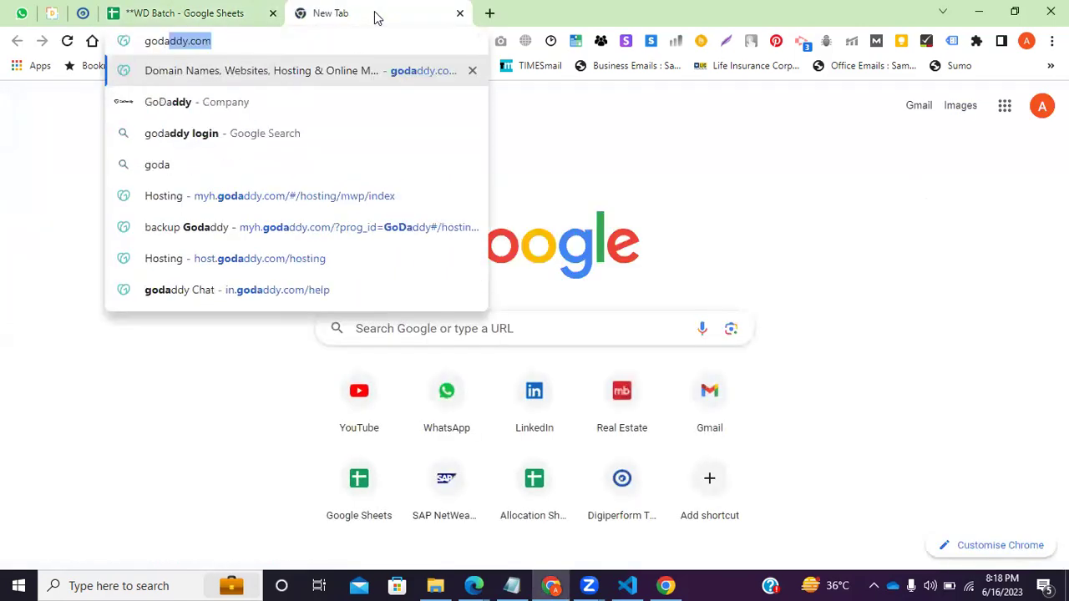
{"action": "key", "text": "Return"}
{"action": "left_click", "coordinate": [490, 12]}
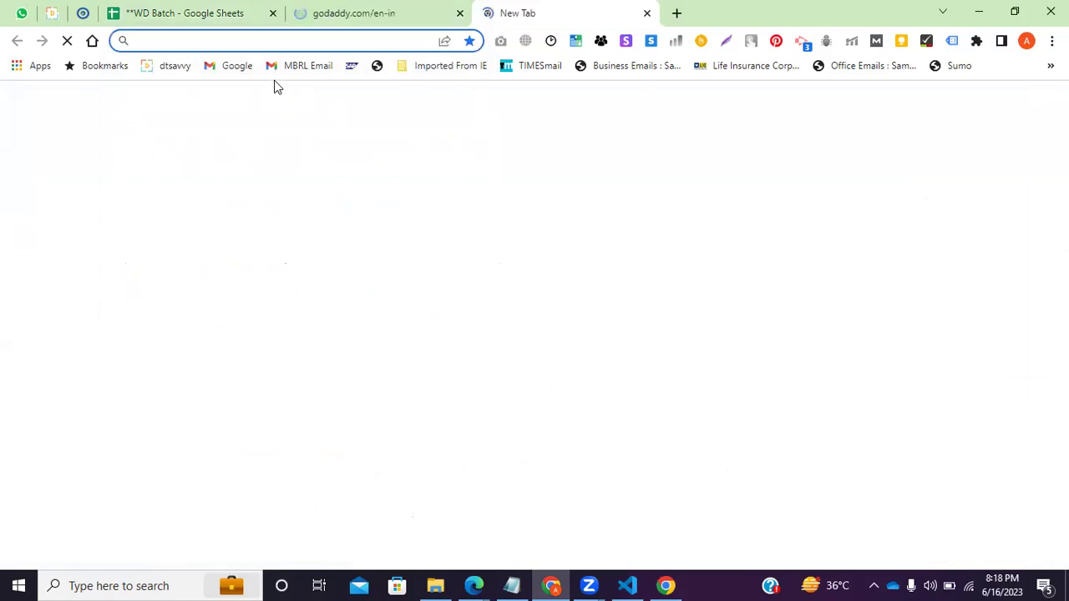
{"action": "type", "text": "blue"}
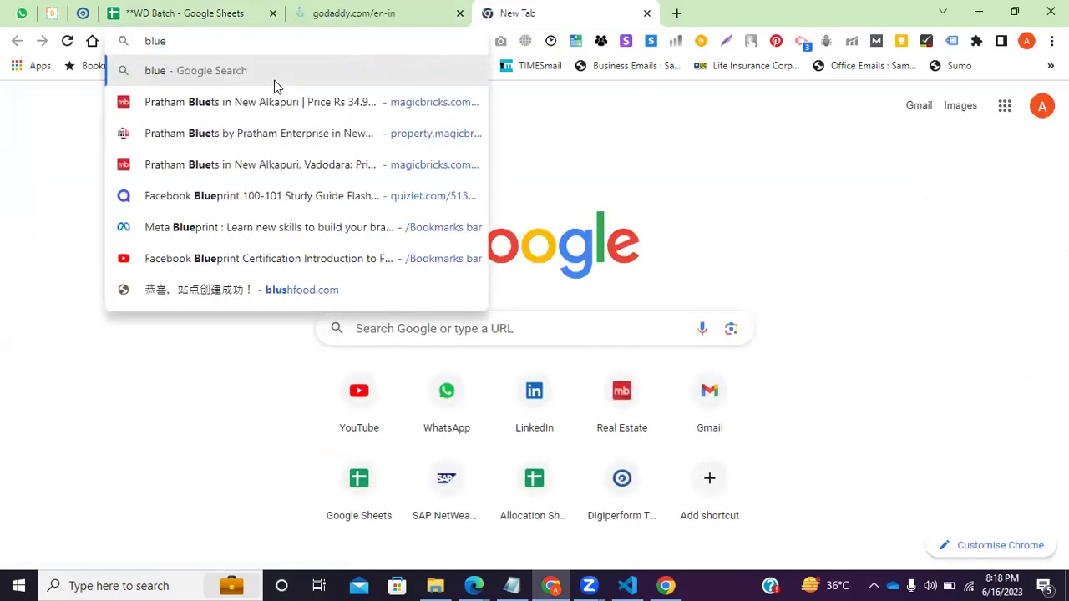
{"action": "type", "text": " host"}
{"action": "key", "text": "Return"}
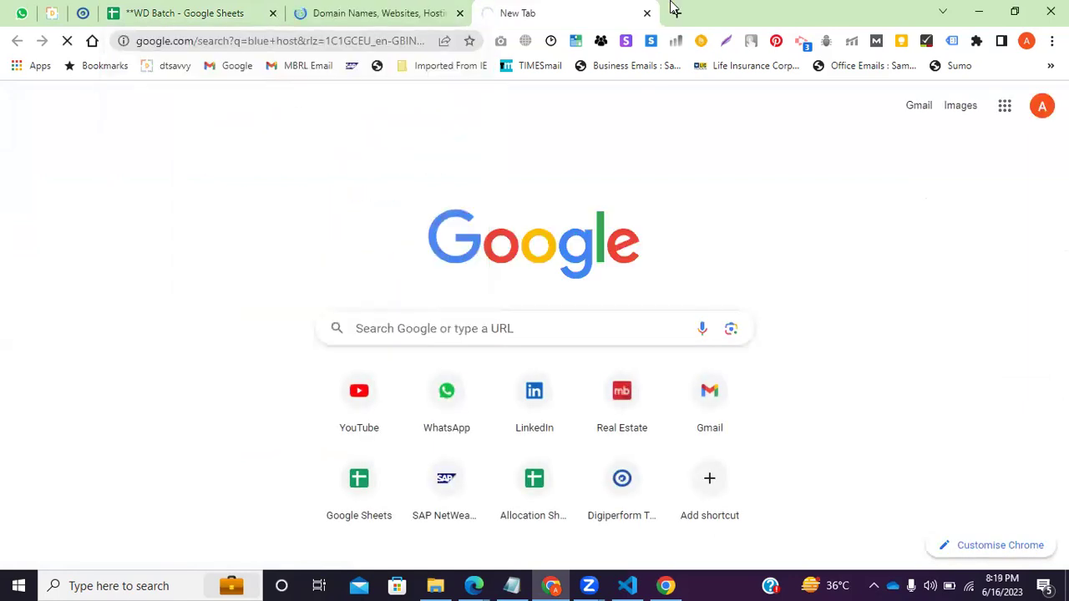
Search Google for 'big rock' and 'hostinger' in two more new tabs.
{"action": "left_click", "coordinate": [675, 10]}
{"action": "type", "text": "big rock"}
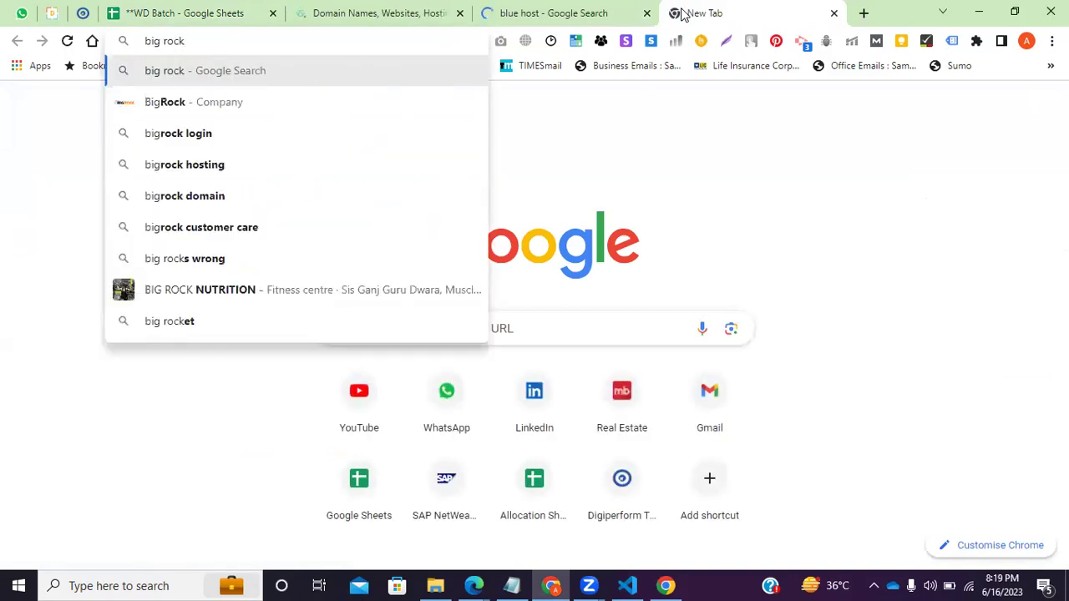
{"action": "left_click", "coordinate": [270, 106]}
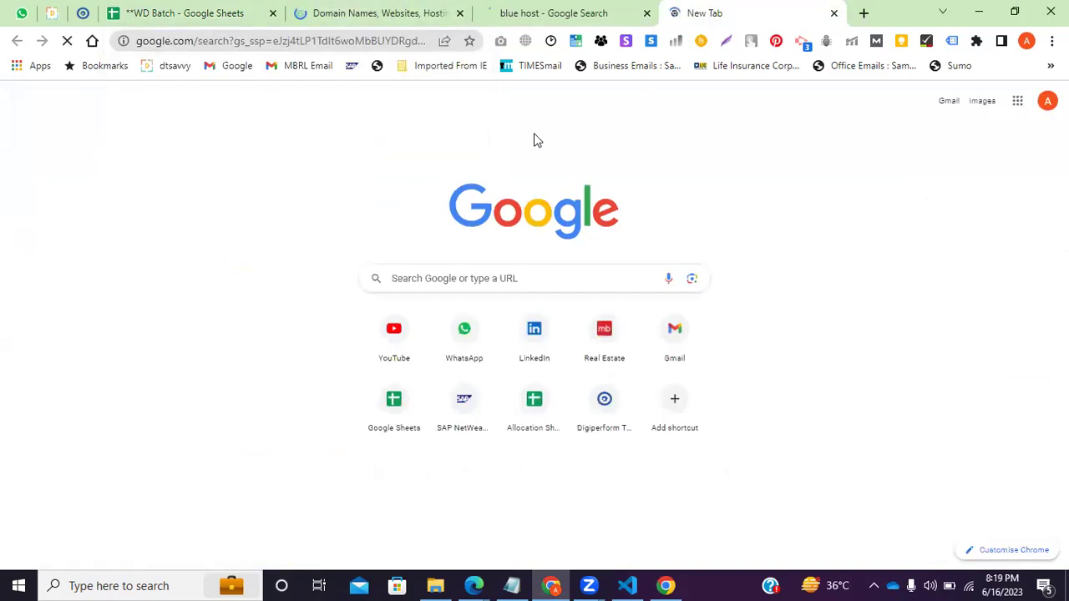
{"action": "left_click", "coordinate": [863, 12]}
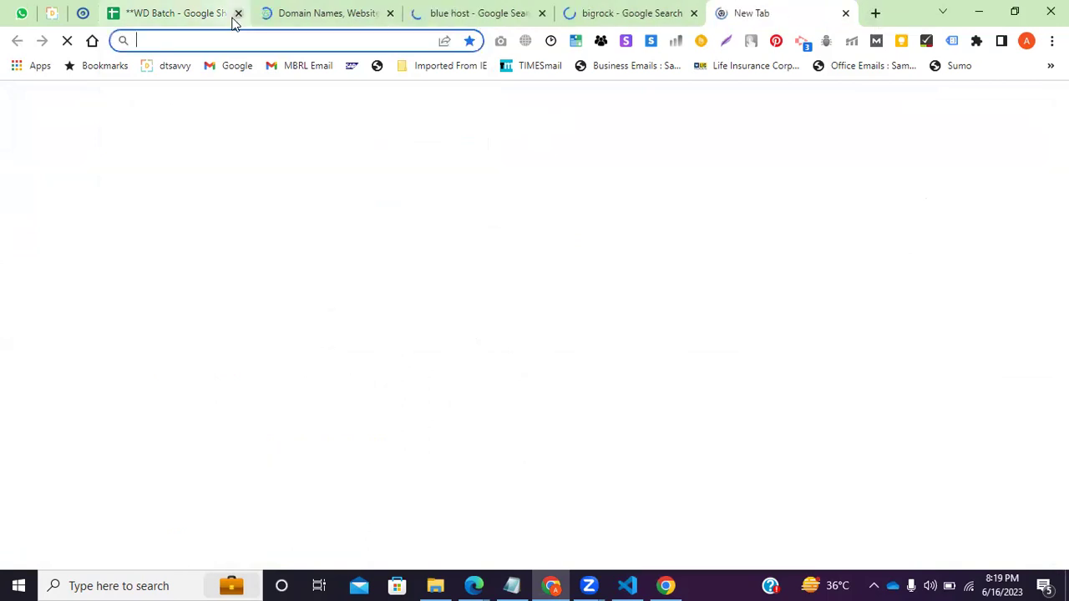
{"action": "type", "text": "buying "}
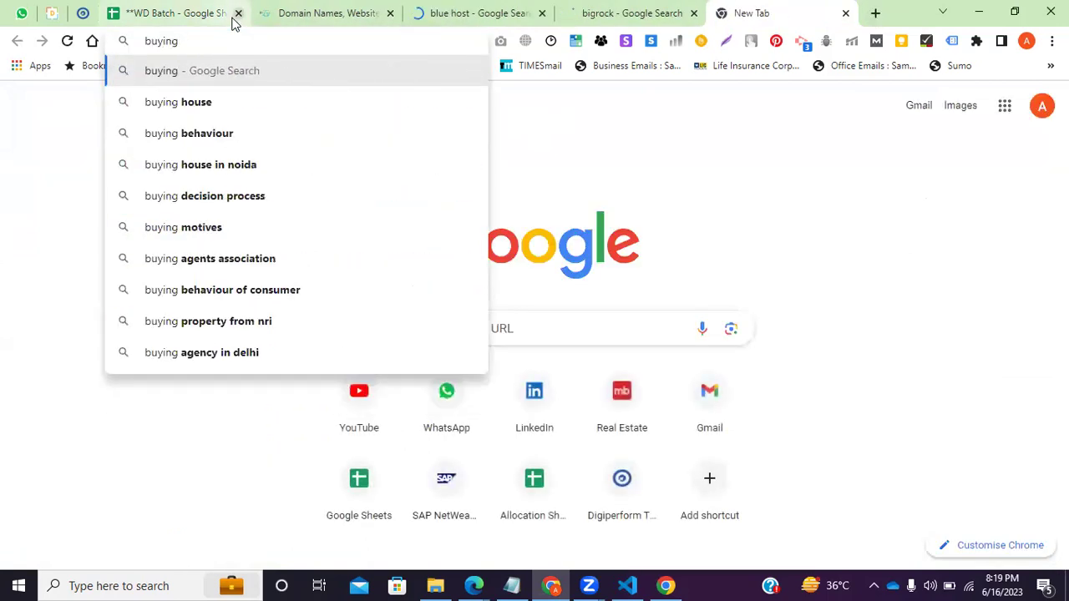
{"action": "type", "text": "hos"}
{"action": "key", "text": "BackSpace"}
{"action": "key", "text": "BackSpace"}
{"action": "key", "text": "BackSpace"}
{"action": "key", "text": "BackSpace"}
{"action": "key", "text": "BackSpace"}
{"action": "key", "text": "BackSpace"}
{"action": "key", "text": "BackSpace"}
{"action": "key", "text": "BackSpace"}
{"action": "key", "text": "BackSpace"}
{"action": "key", "text": "BackSpace"}
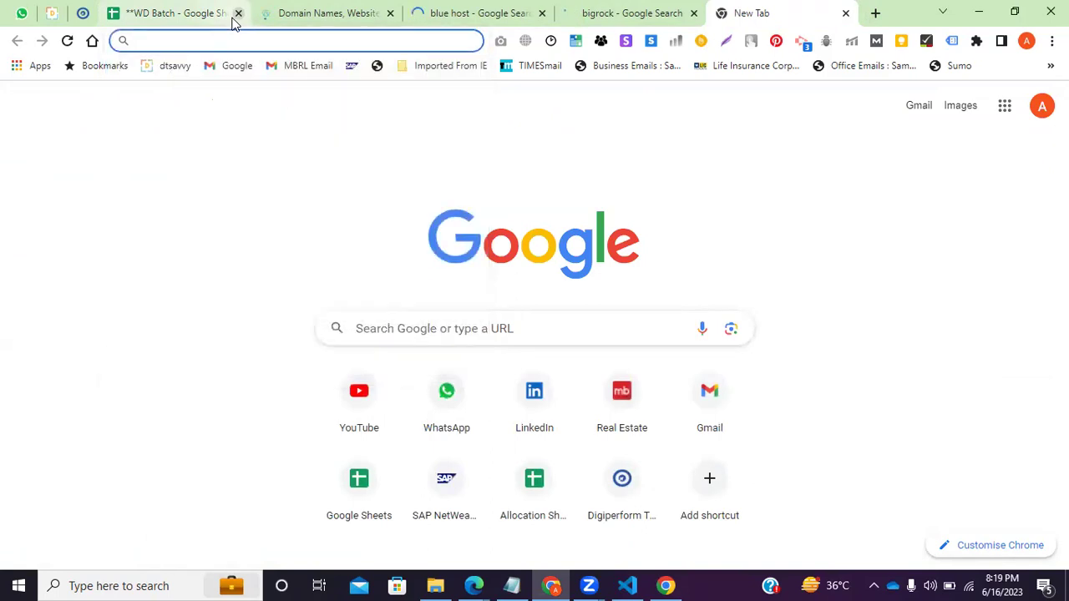
{"action": "type", "text": "hostinger"}
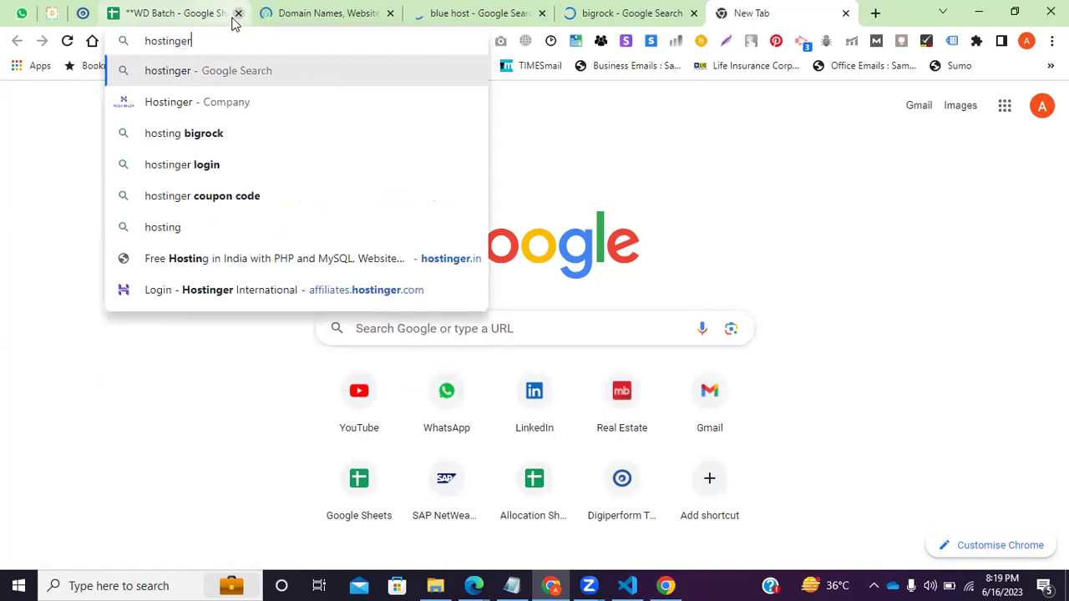
{"action": "key", "text": "Return"}
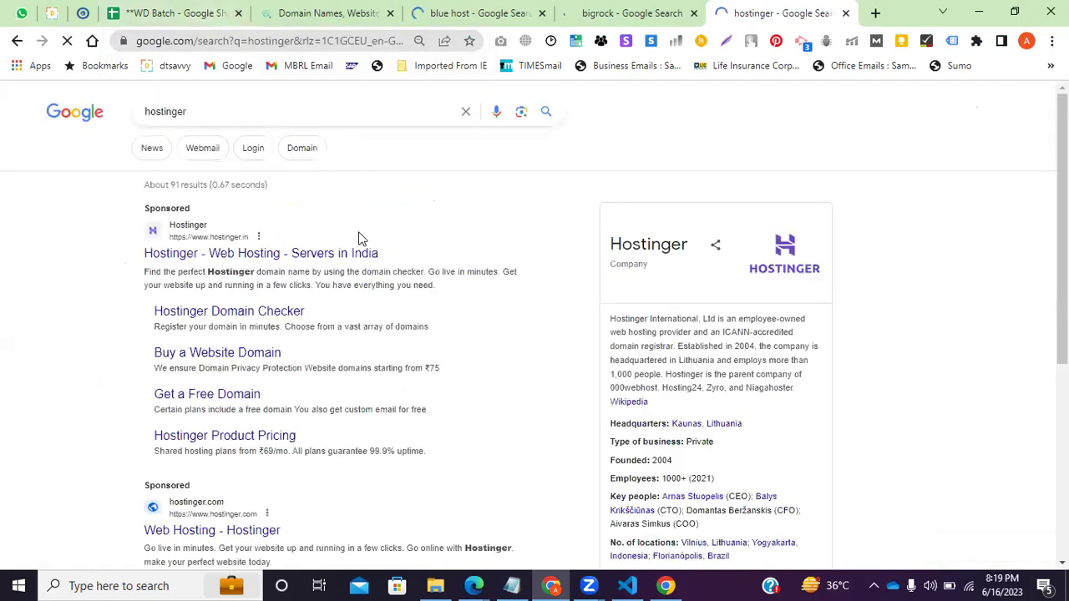
Search the attendance sheet for another student, then return to the hostinger results and open a blank tab.
{"action": "left_click", "coordinate": [179, 10]}
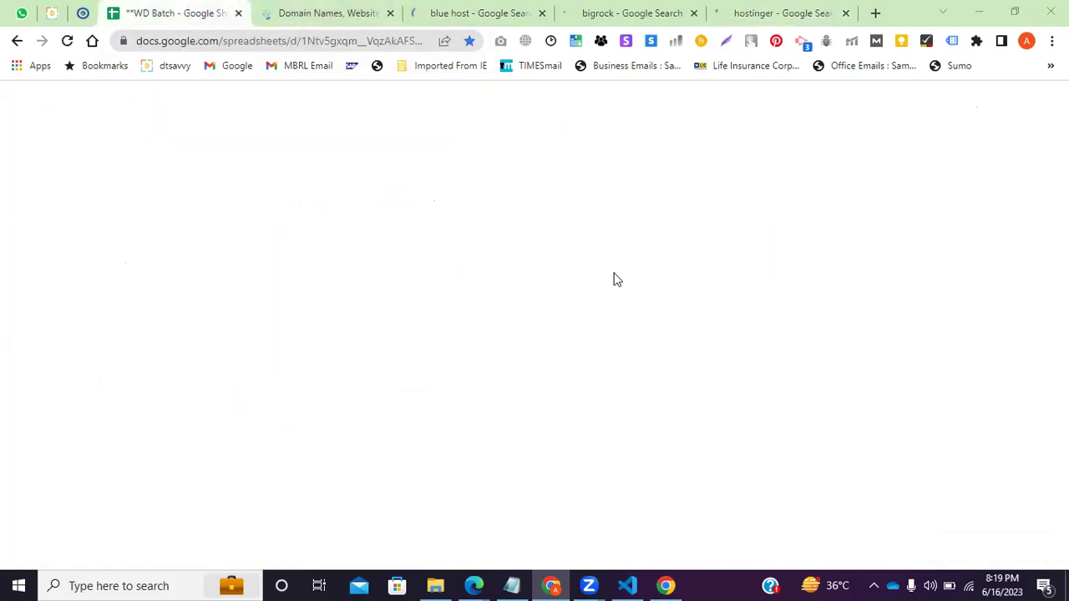
{"action": "key", "text": "ctrl+f"}
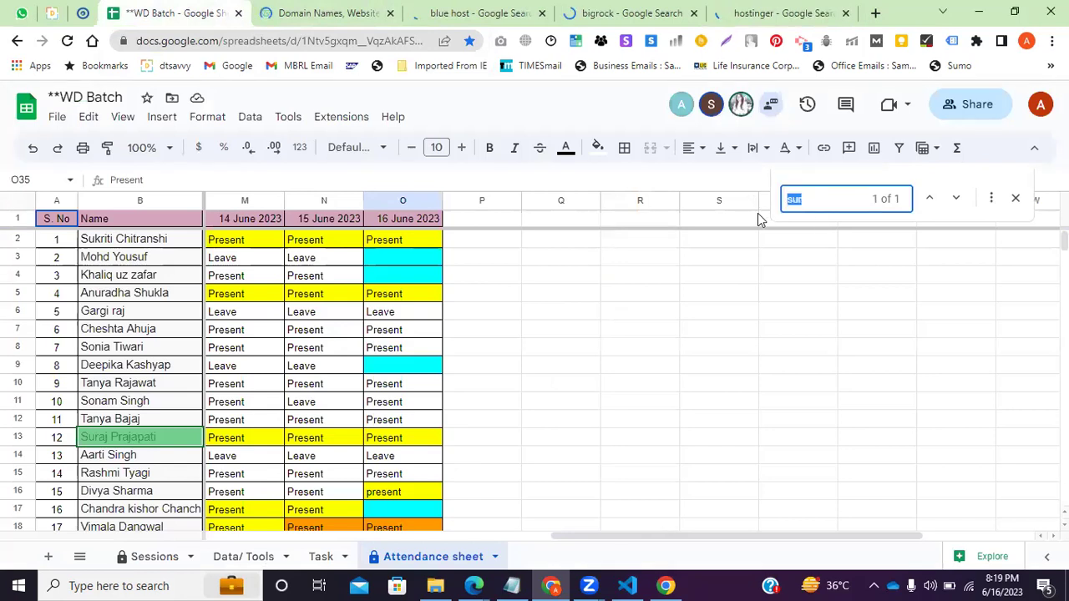
{"action": "type", "text": "jit"}
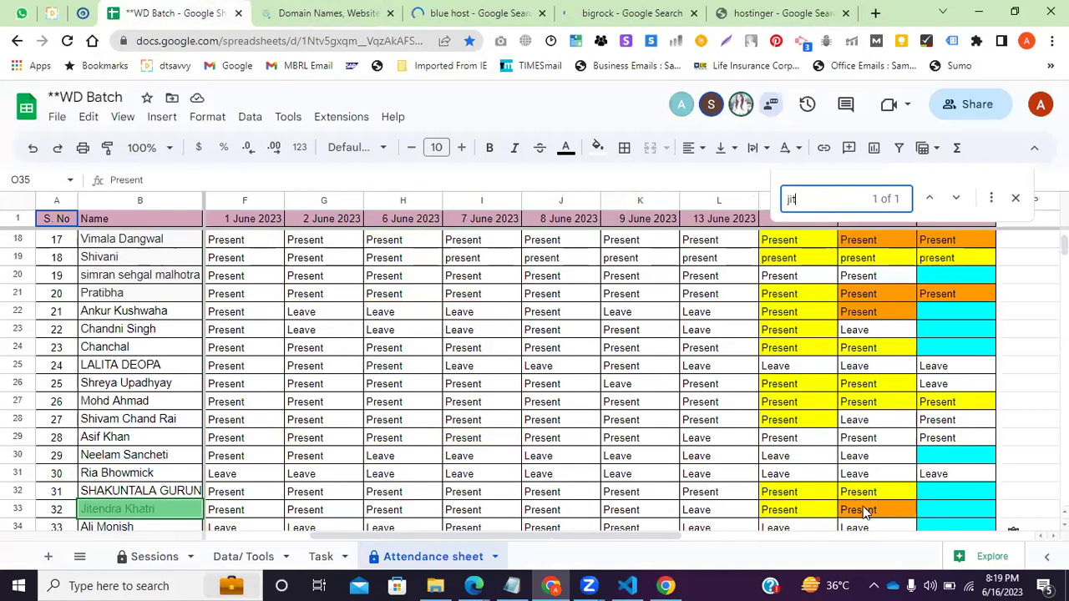
{"action": "left_click", "coordinate": [777, 12]}
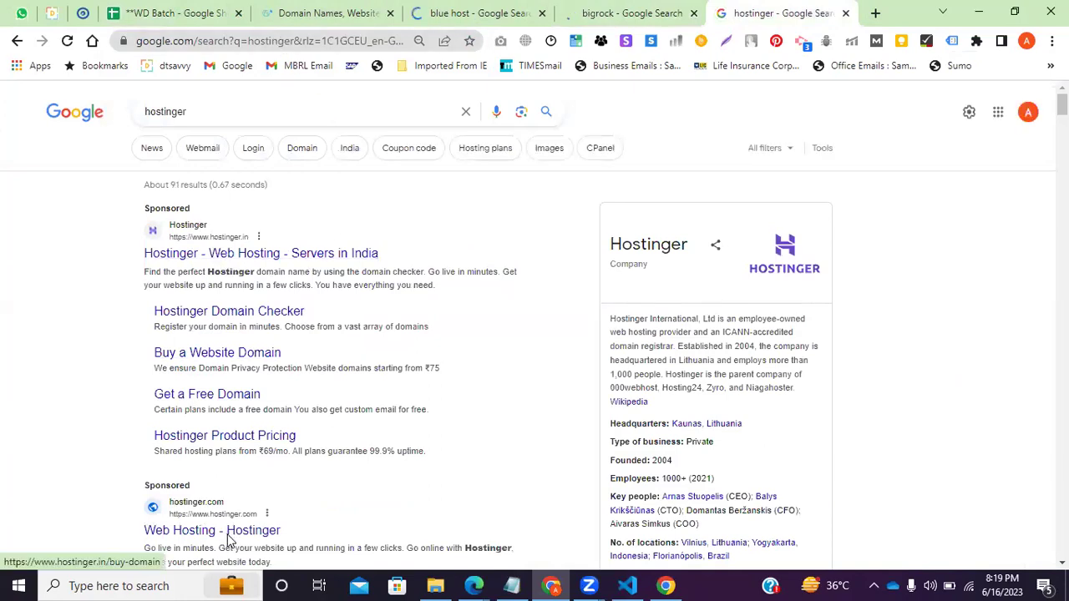
{"action": "left_click", "coordinate": [875, 12]}
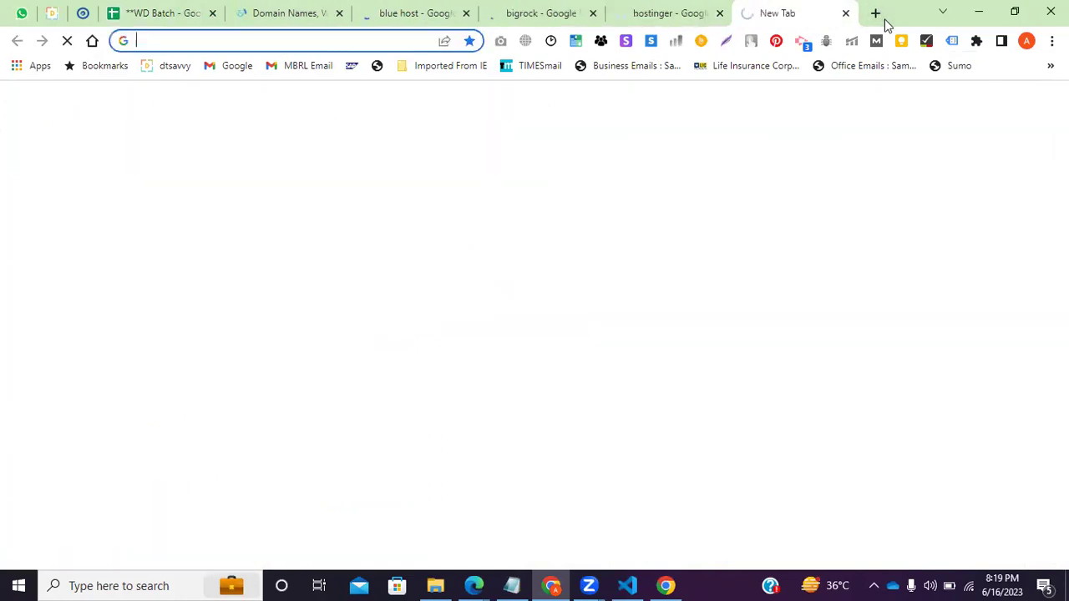
Search 'hosting buying online' and 'host gator' in separate tabs, then return to the GoDaddy homepage.
{"action": "type", "text": "hosting buying"}
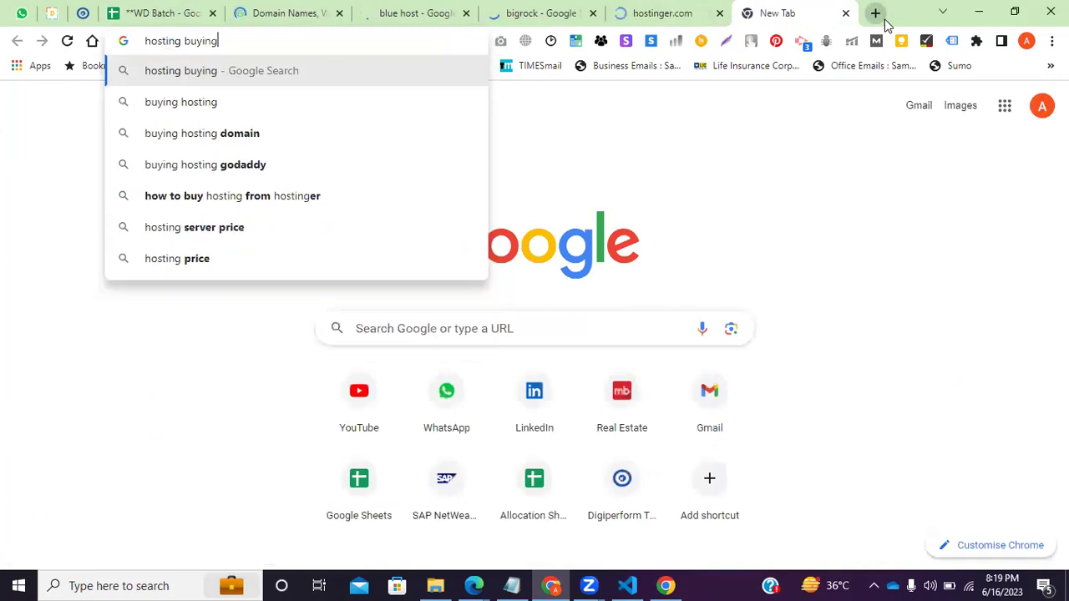
{"action": "type", "text": " online"}
{"action": "key", "text": "Return"}
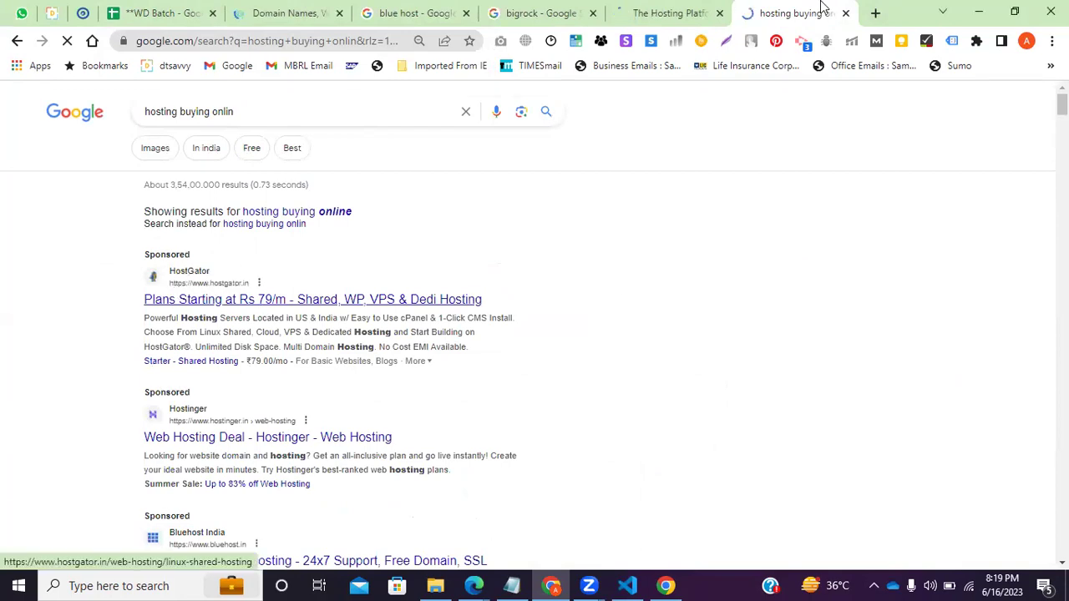
{"action": "left_click", "coordinate": [876, 13]}
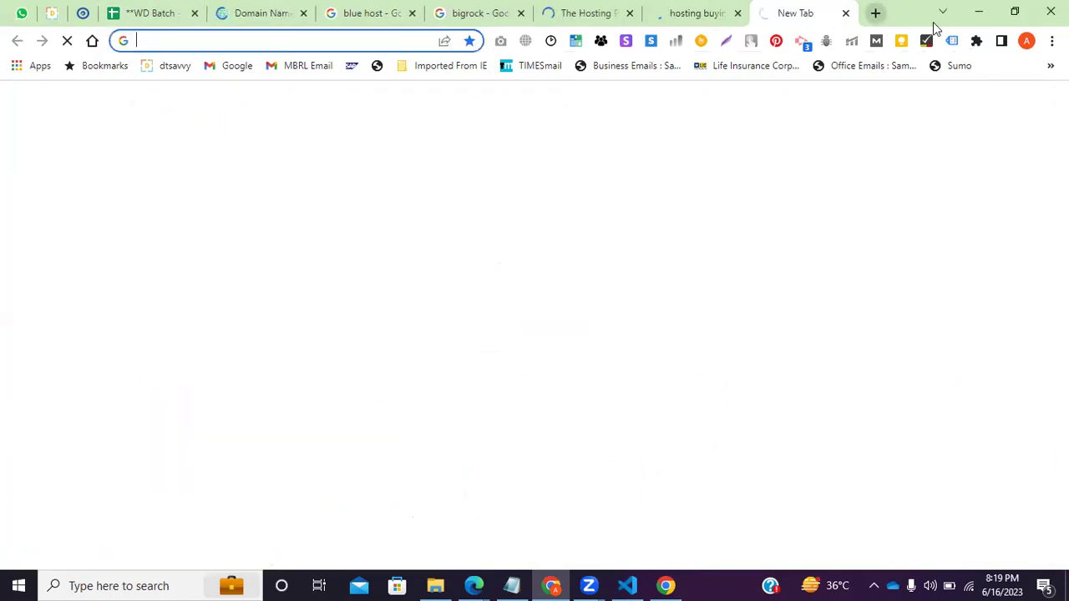
{"action": "type", "text": "host gator"}
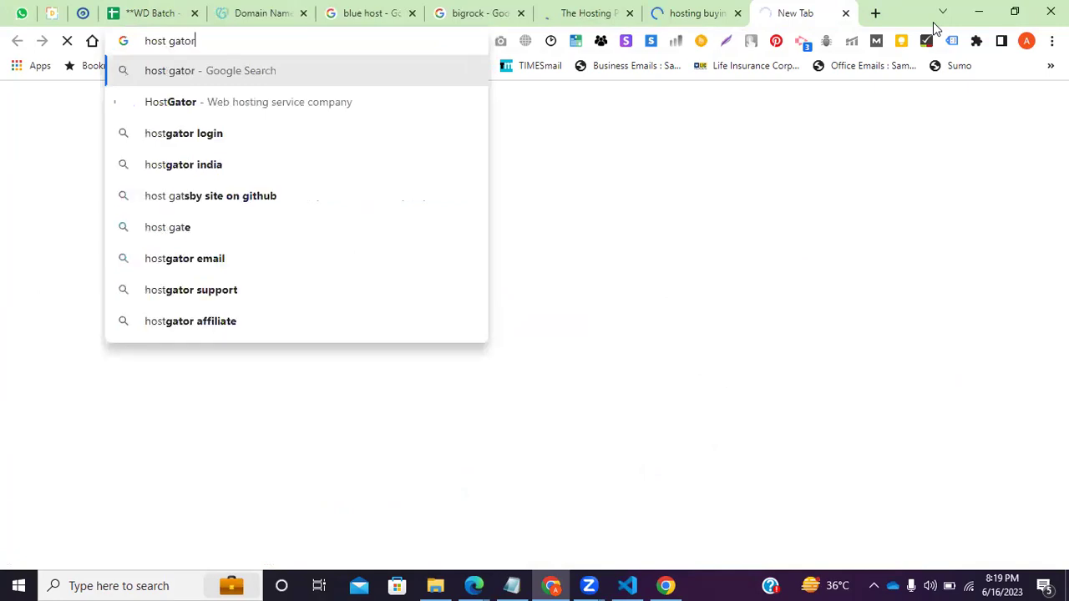
{"action": "key", "text": "Return"}
{"action": "left_click", "coordinate": [275, 12]}
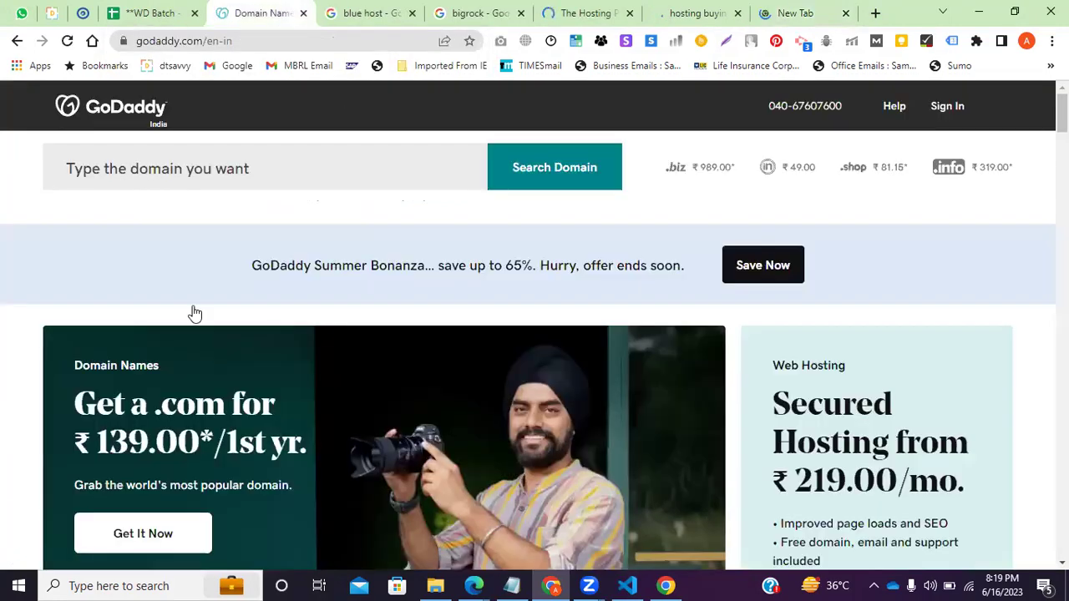
Scroll through the Bluehost search results.
{"action": "key", "text": "ctrl+Tab"}
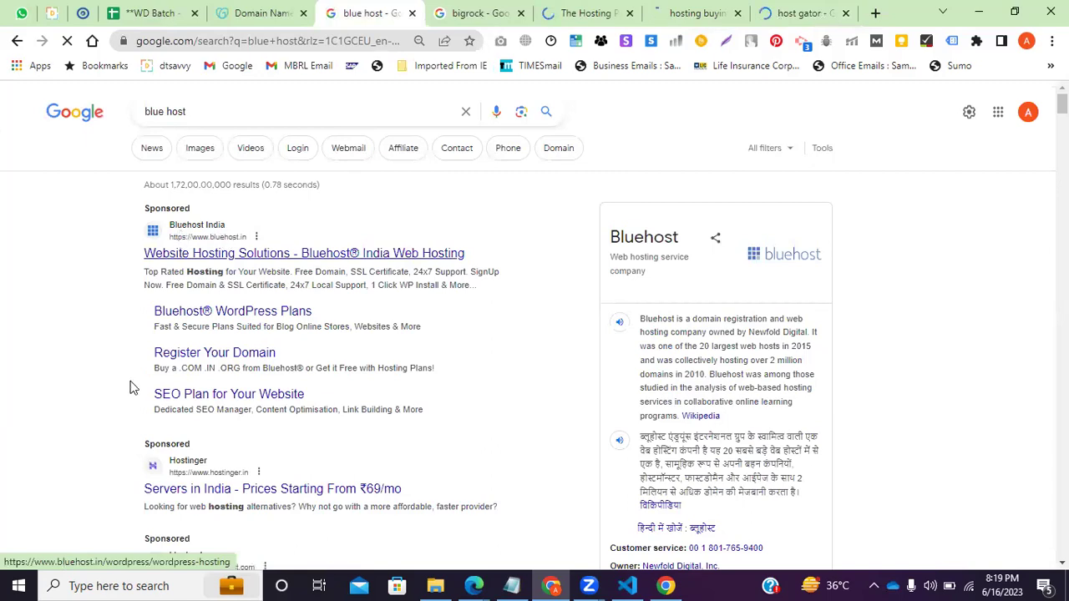
{"action": "scroll", "coordinate": [133, 380], "scroll_direction": "down", "scroll_amount": 1}
{"action": "scroll", "coordinate": [190, 314], "scroll_direction": "down", "scroll_amount": 1}
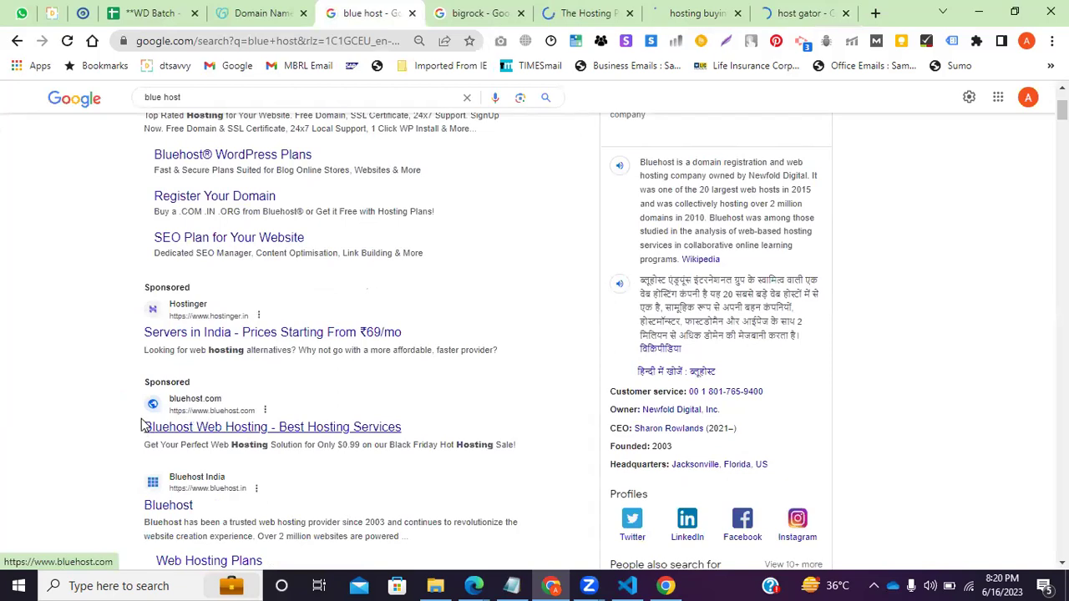
{"action": "scroll", "coordinate": [142, 426], "scroll_direction": "down", "scroll_amount": 3}
{"action": "scroll", "coordinate": [140, 423], "scroll_direction": "down", "scroll_amount": 1}
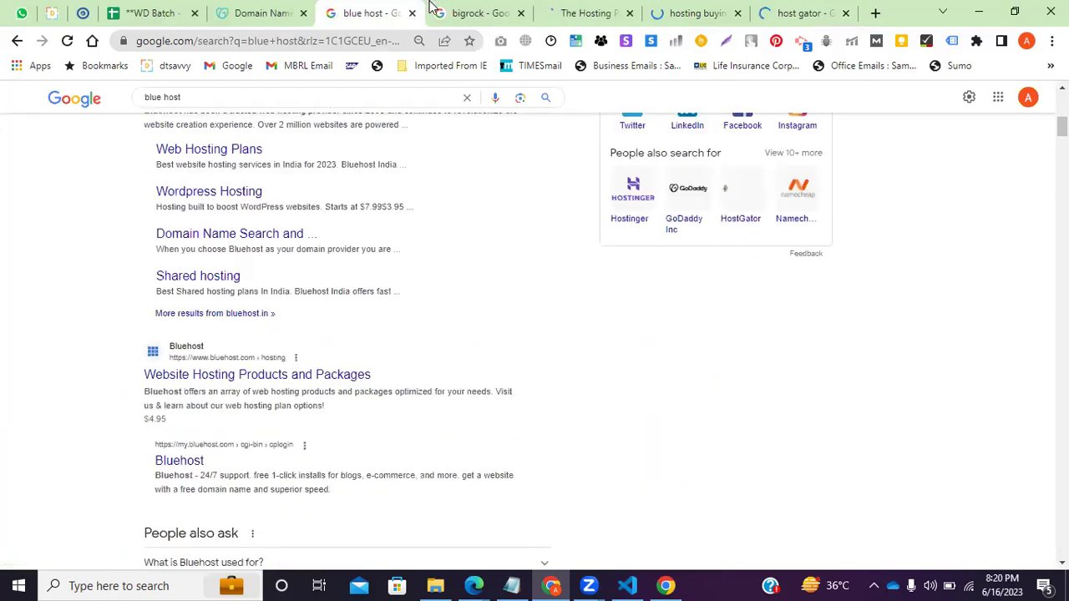
Review the BigRock, Hostinger and hosting-buying tabs, dismiss the location prompt, and view the HostGator results.
{"action": "left_click", "coordinate": [439, 12]}
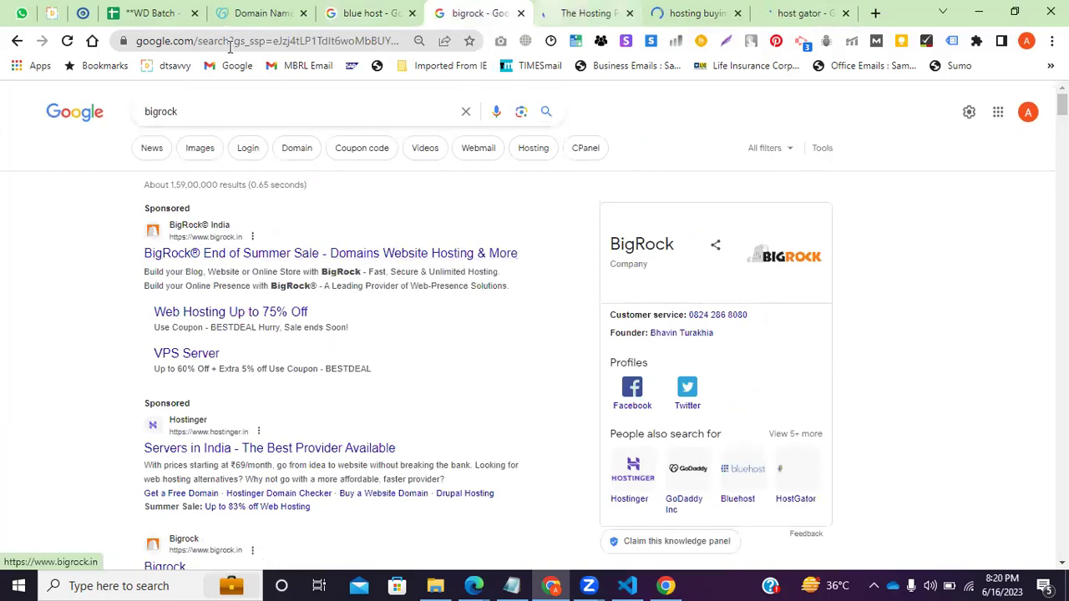
{"action": "key", "text": "ctrl+Tab"}
{"action": "left_click", "coordinate": [443, 38]}
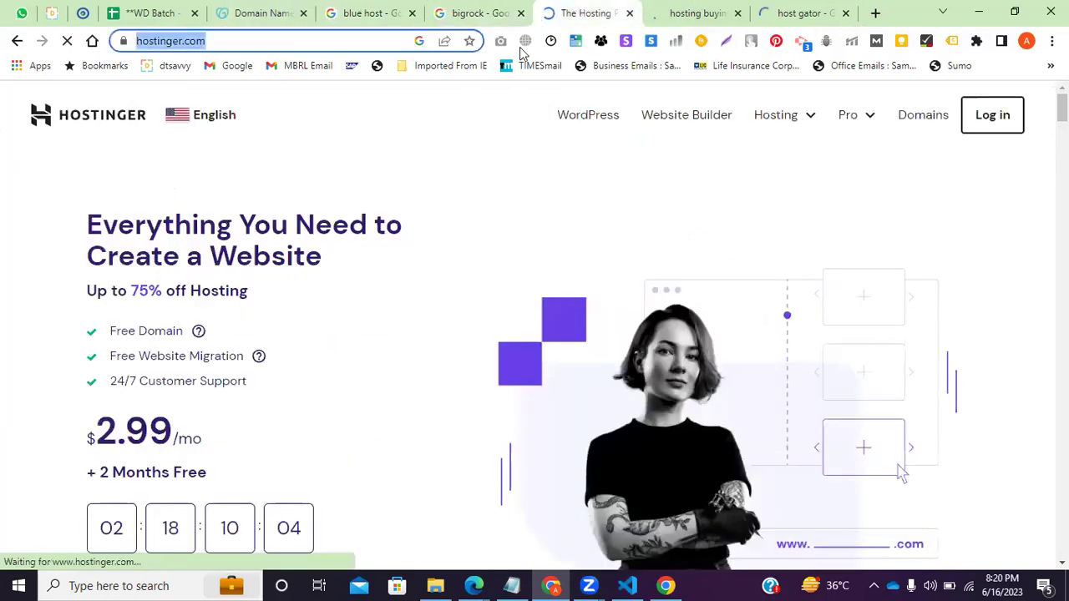
{"action": "key", "text": "ctrl+Tab"}
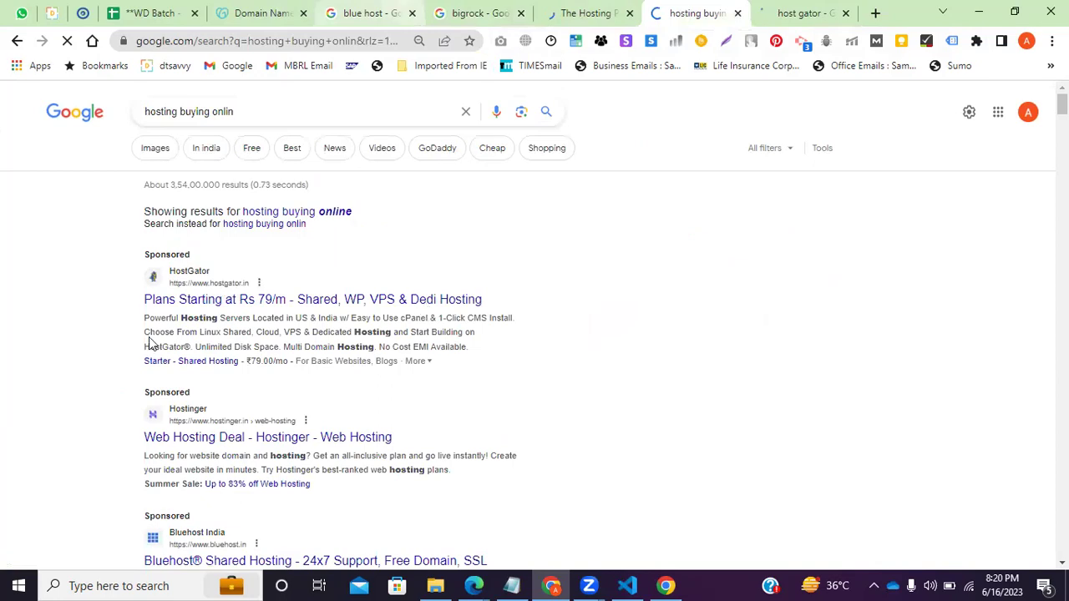
{"action": "scroll", "coordinate": [120, 356], "scroll_direction": "down", "scroll_amount": 2}
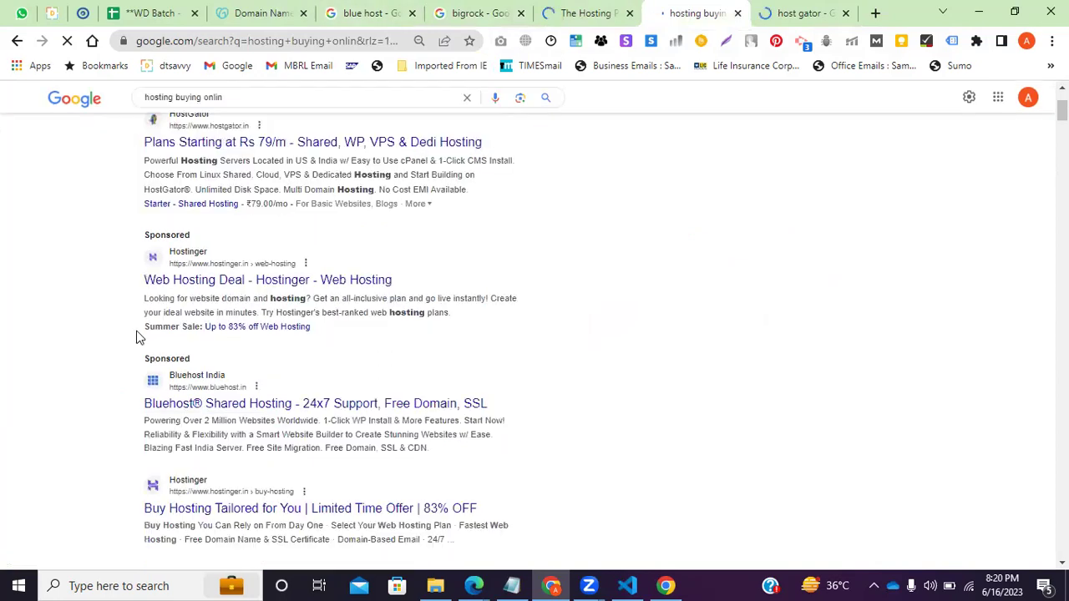
{"action": "scroll", "coordinate": [159, 376], "scroll_direction": "down", "scroll_amount": 2}
{"action": "scroll", "coordinate": [163, 391], "scroll_direction": "down", "scroll_amount": 4}
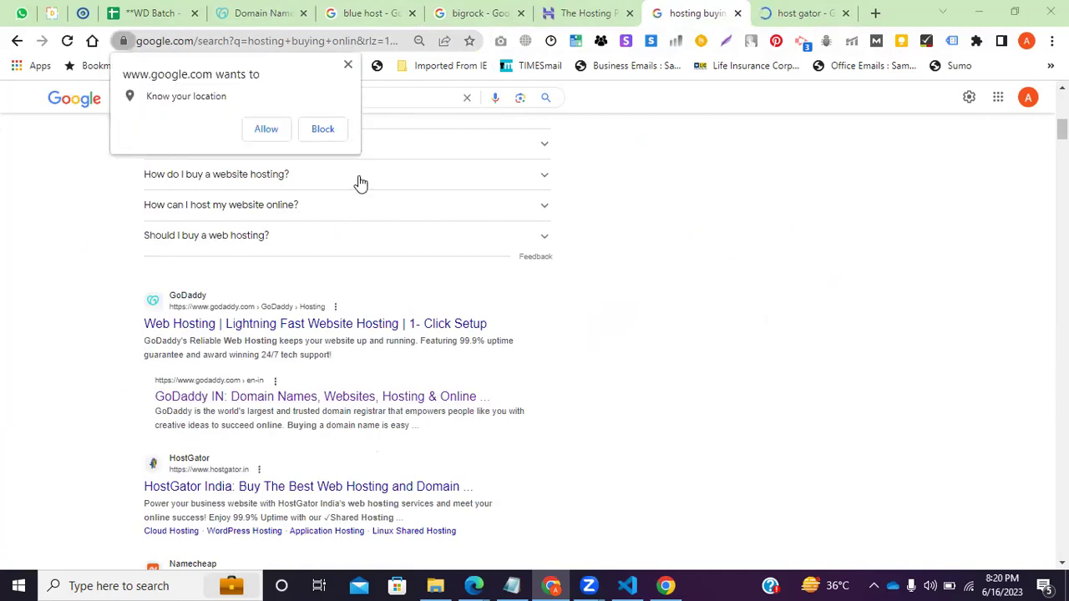
{"action": "left_click", "coordinate": [347, 66]}
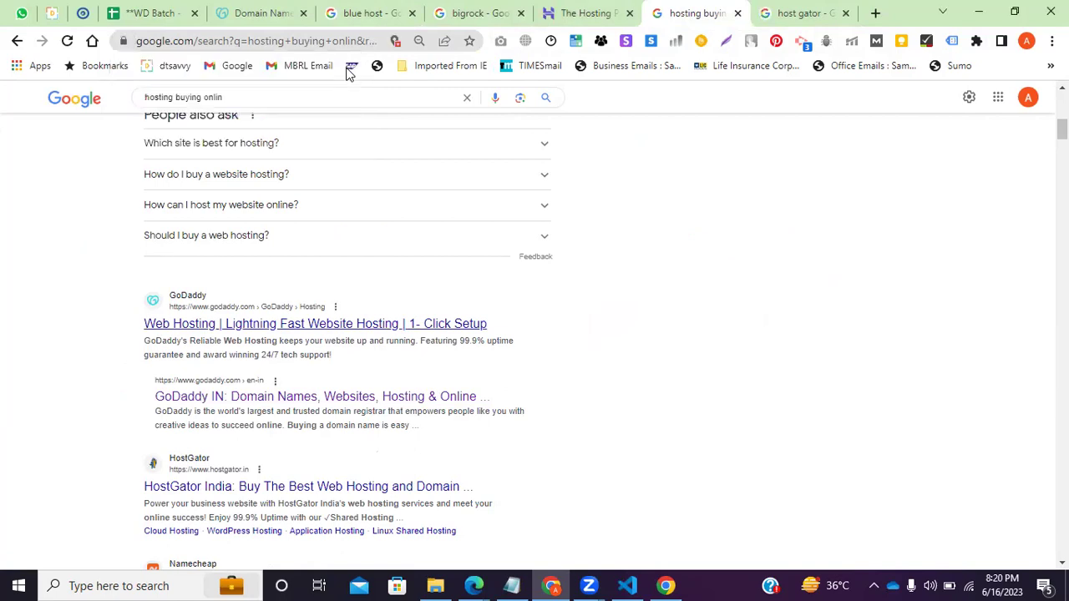
{"action": "left_click", "coordinate": [785, 8]}
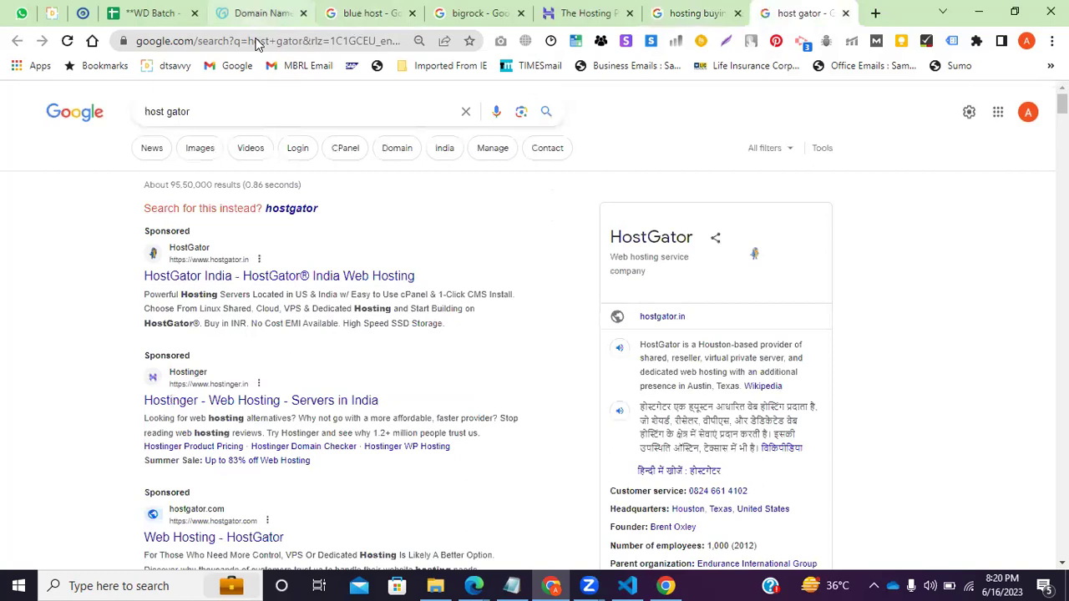
Load amazon.in in the last tab, then edit the address to amazon.com.
{"action": "left_click", "coordinate": [256, 42]}
{"action": "type", "text": "am"}
{"action": "key", "text": "Return"}
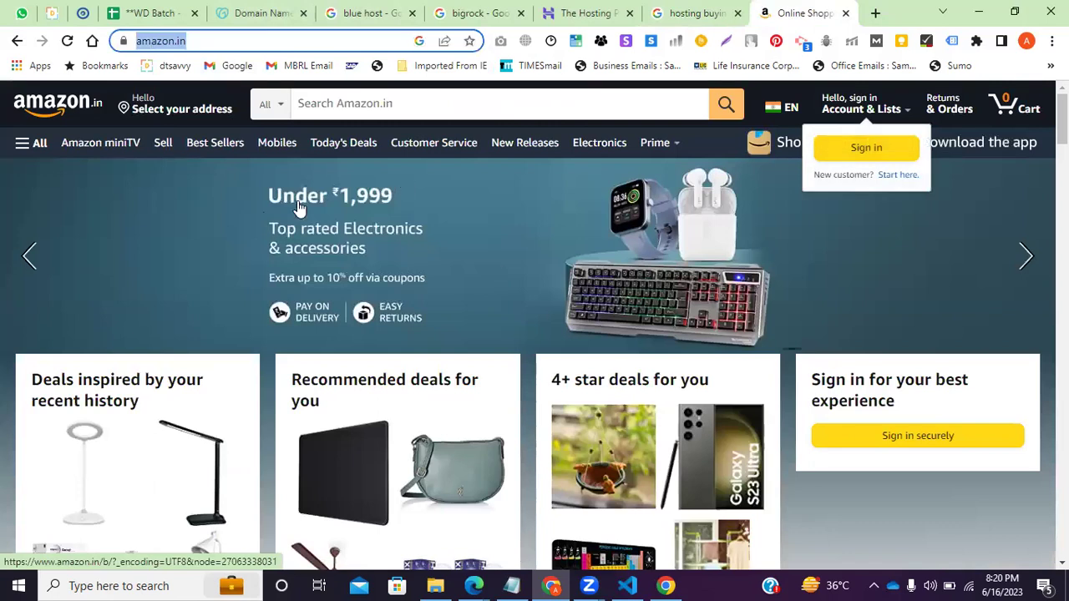
{"action": "left_click", "coordinate": [291, 43]}
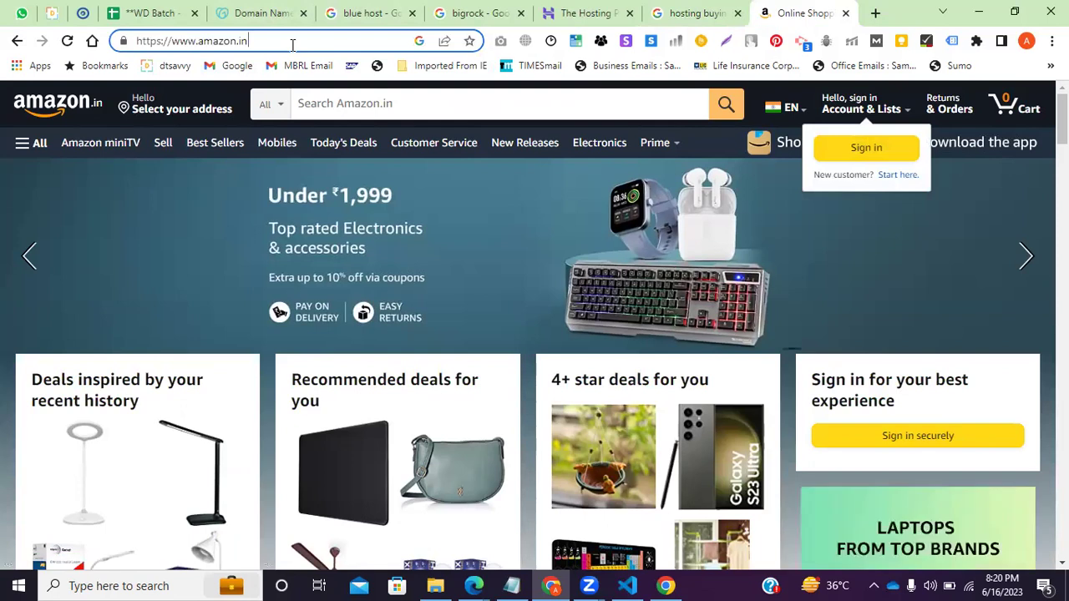
{"action": "key", "text": "BackSpace"}
{"action": "key", "text": "BackSpace"}
{"action": "type", "text": "com"}
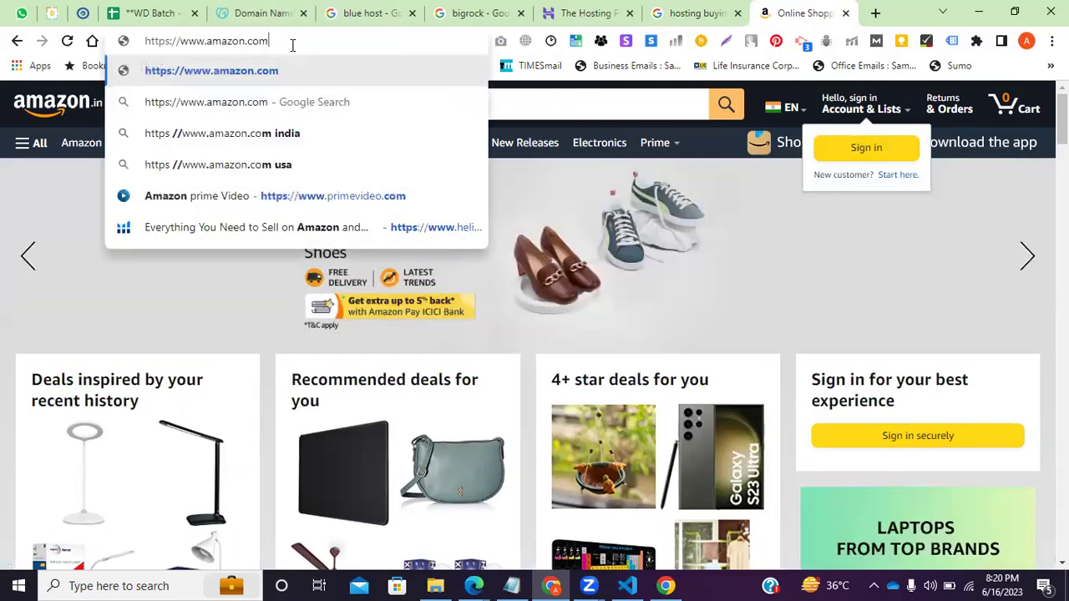
{"action": "key", "text": "Return"}
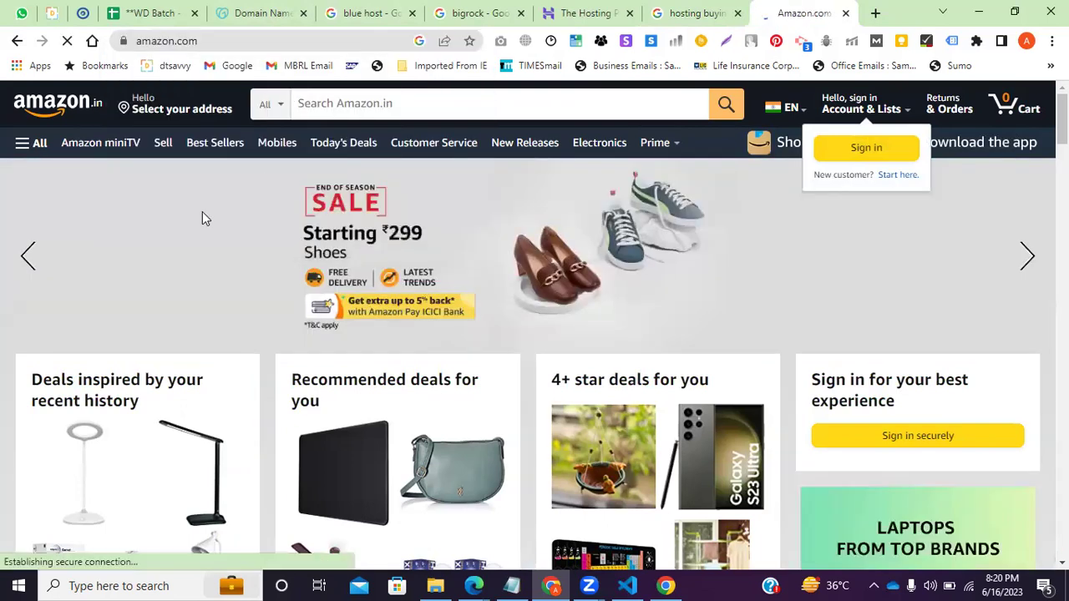
Scroll the Amazon home page and open the top deals card.
{"action": "scroll", "coordinate": [190, 406], "scroll_direction": "down", "scroll_amount": 3}
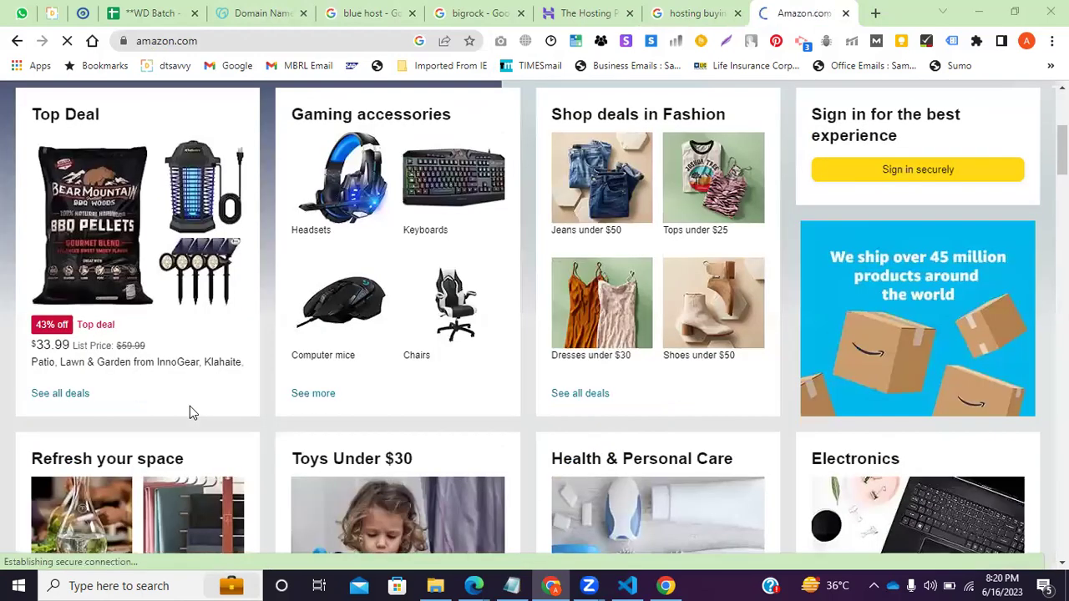
{"action": "scroll", "coordinate": [115, 214], "scroll_direction": "down", "scroll_amount": 2}
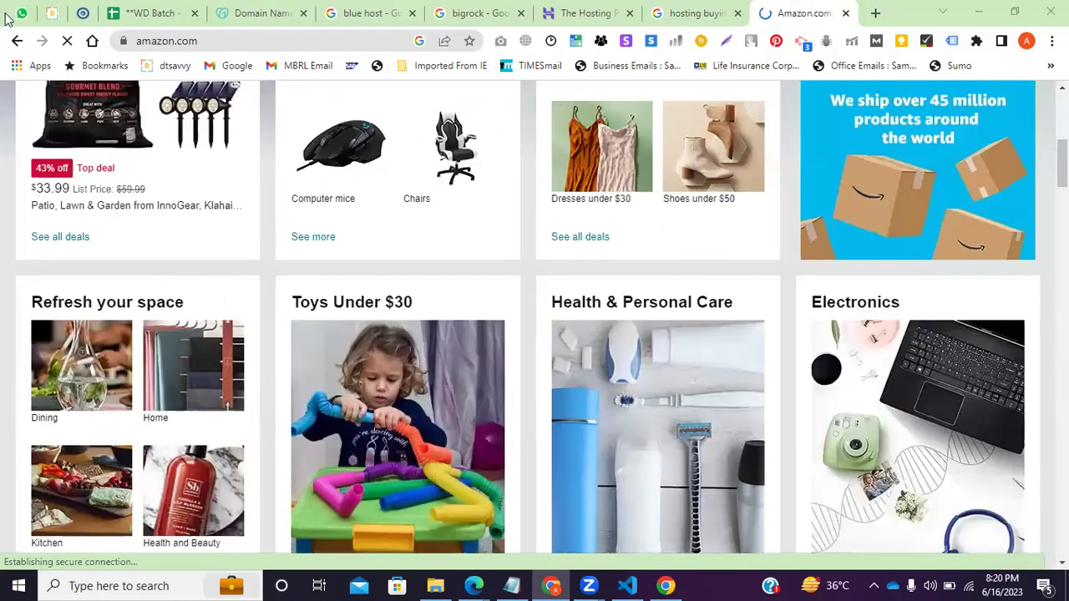
{"action": "left_click", "coordinate": [212, 256]}
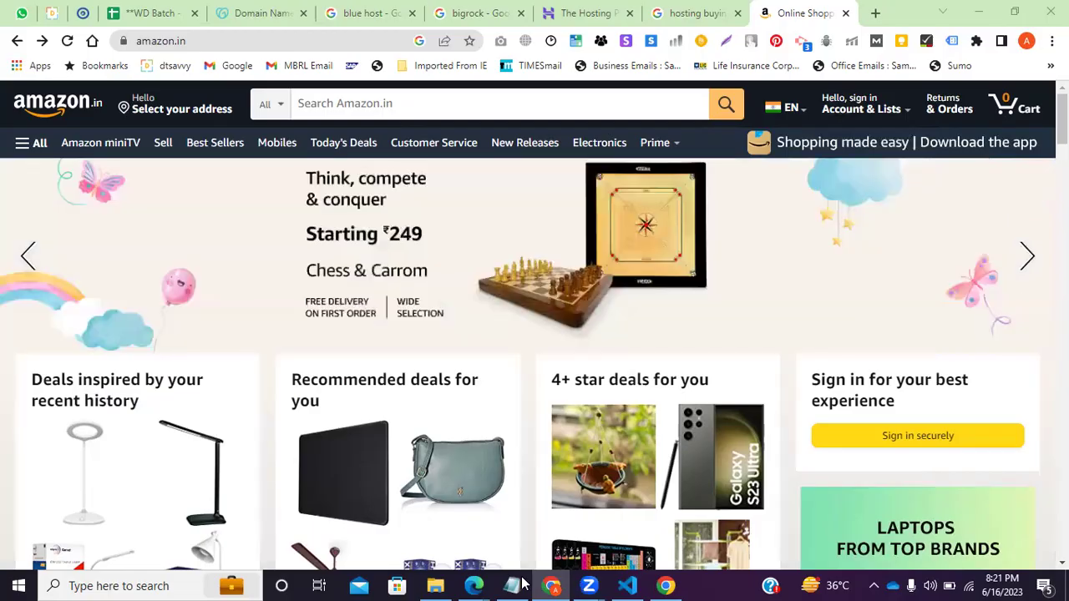
{"action": "left_click", "coordinate": [511, 585]}
Replace the e-mail line in Notepad with 'Domain + Hosting'.
{"action": "left_click", "coordinate": [5, 71]}
{"action": "double_click", "coordinate": [6, 70]}
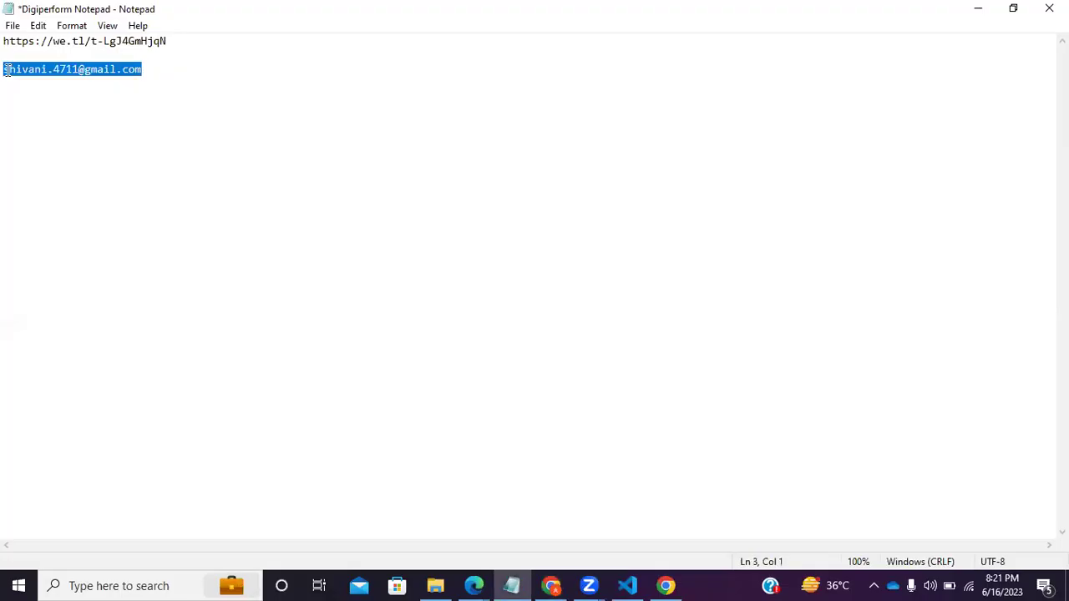
{"action": "type", "text": "Domain  + Hosting"}
{"action": "left_click_drag", "start_coordinate": [66, 69], "coordinate": [146, 70]}
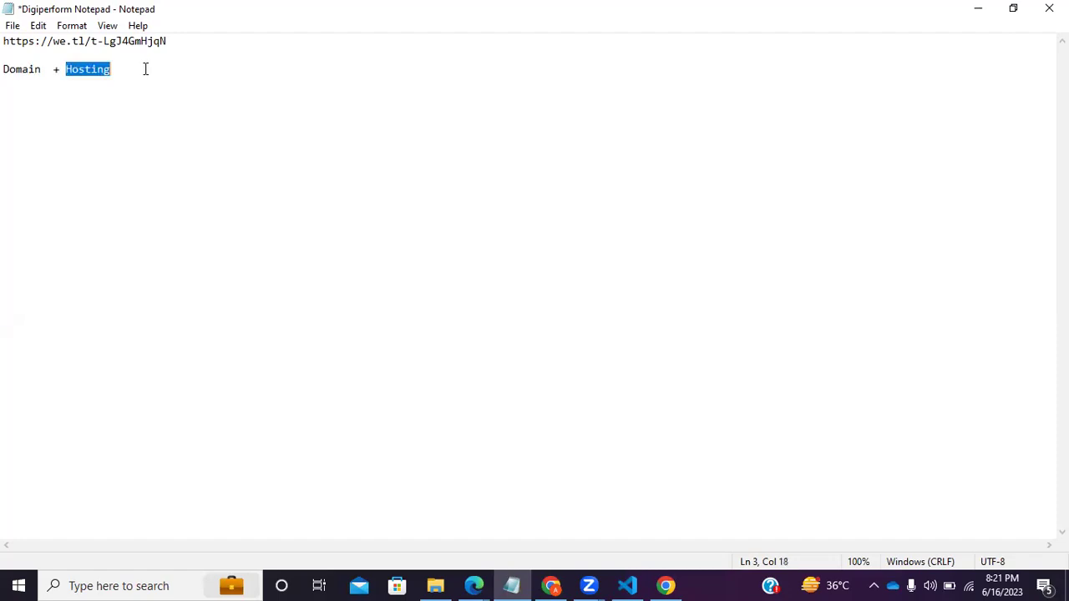
Check the Zoom and Chrome windows and the amazon.in address before returning to the notes.
{"action": "left_click", "coordinate": [589, 585]}
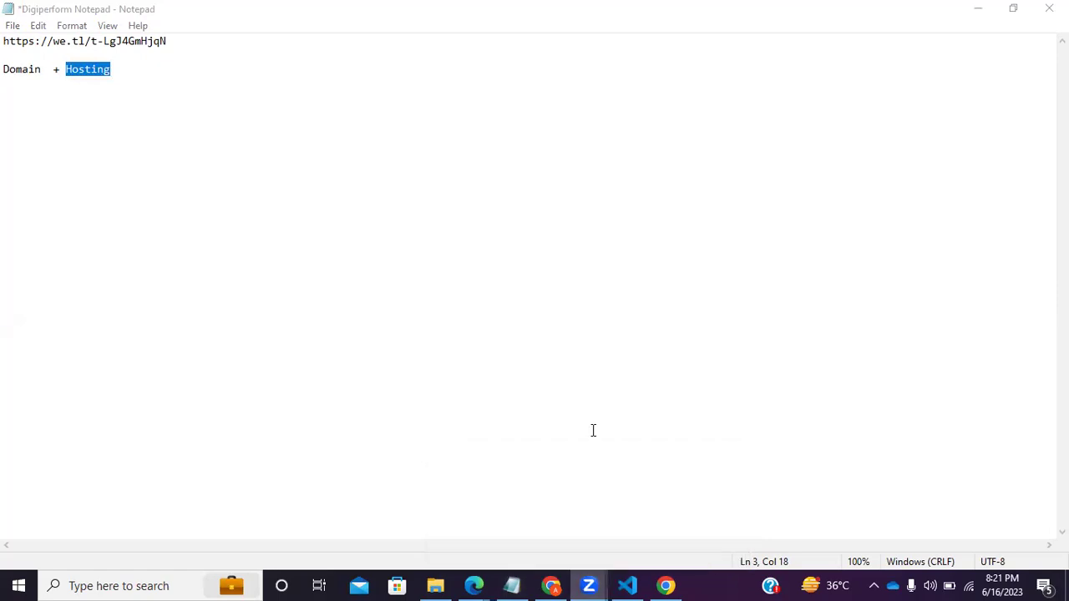
{"action": "left_click", "coordinate": [666, 586]}
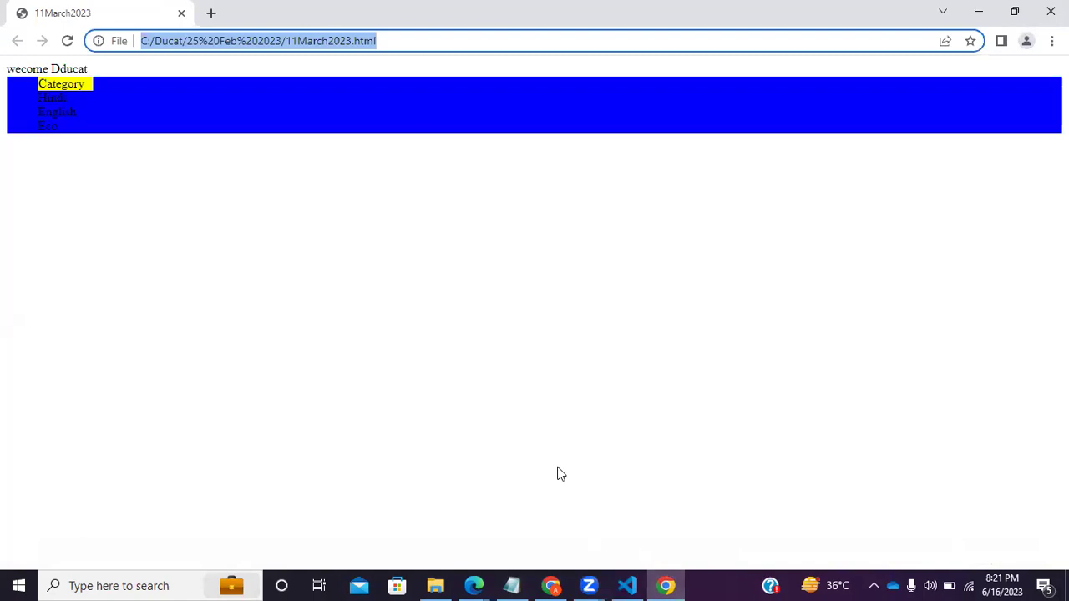
{"action": "left_click", "coordinate": [554, 581]}
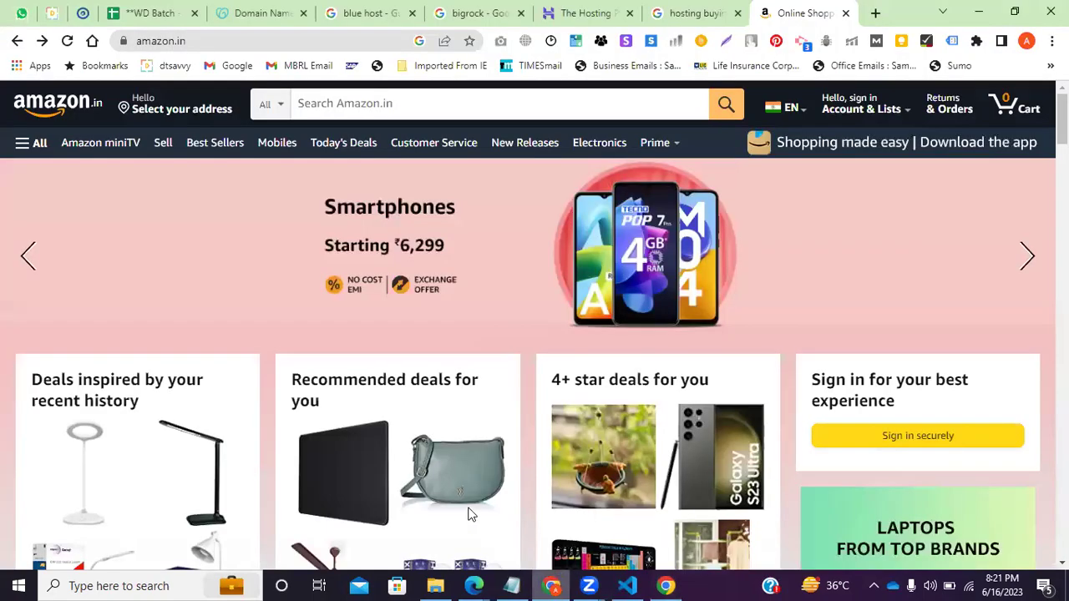
{"action": "left_click", "coordinate": [226, 43]}
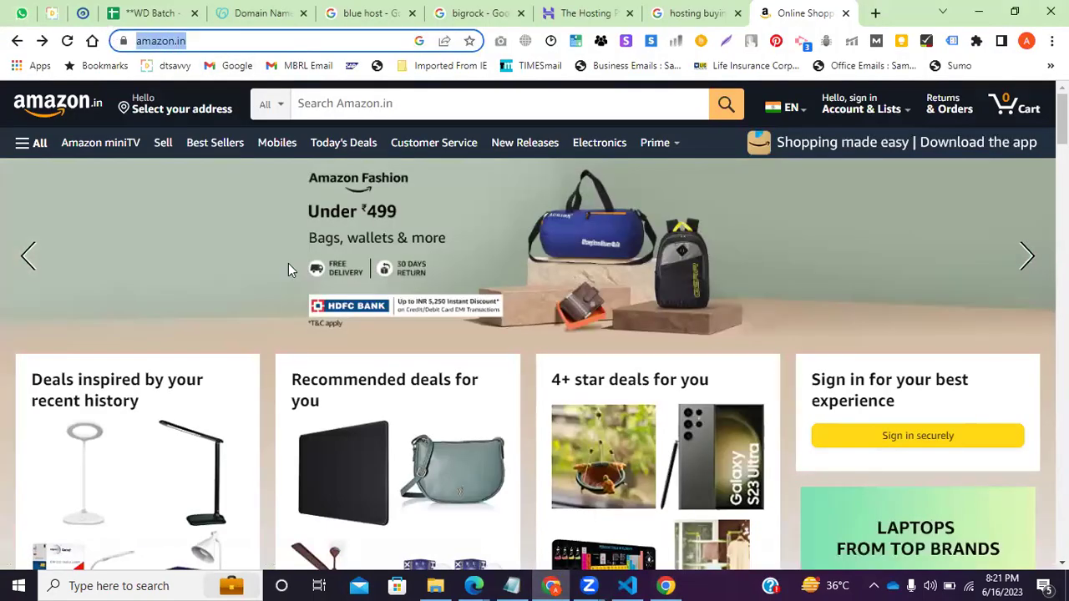
{"action": "left_click", "coordinate": [511, 585]}
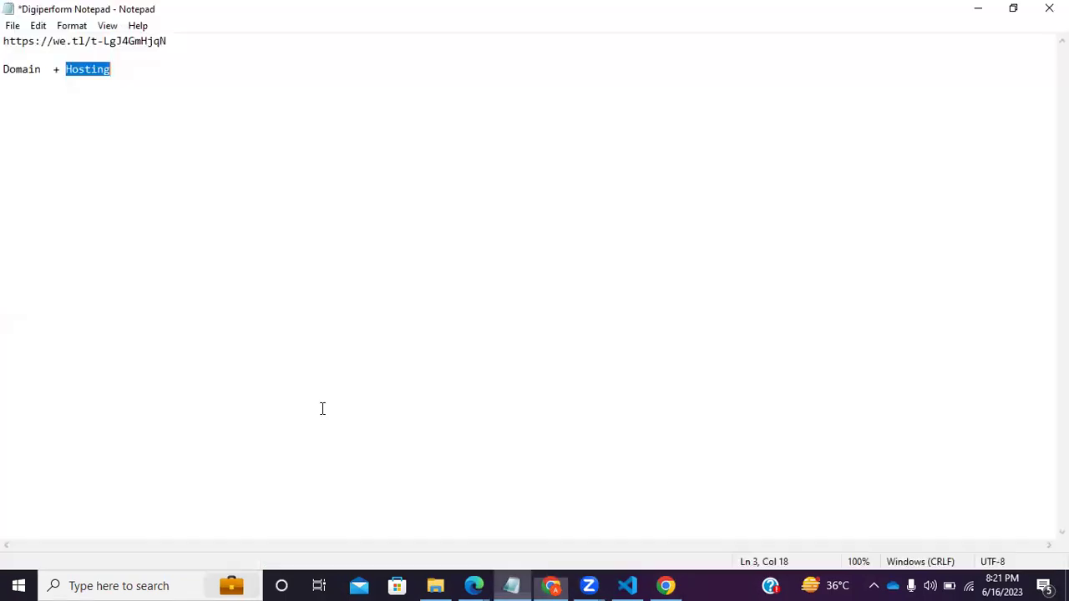
{"action": "left_click", "coordinate": [134, 73]}
Add 'com | In' after 'Domain + Hosting' on the third line.
{"action": "type", "text": "c"}
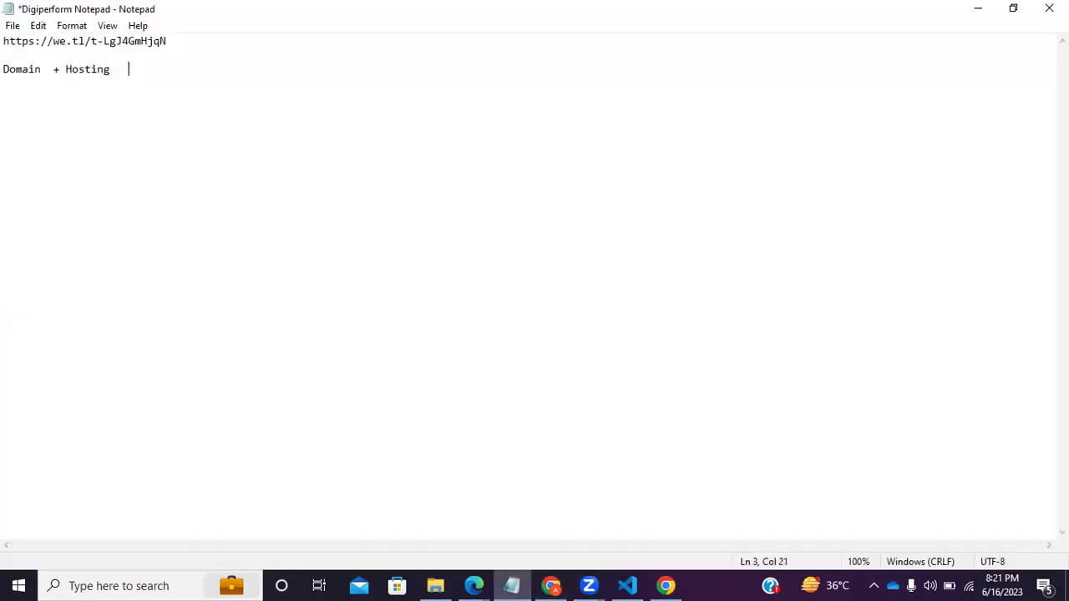
{"action": "type", "text": "om | In"}
{"action": "left_click_drag", "start_coordinate": [197, 70], "coordinate": [122, 71]}
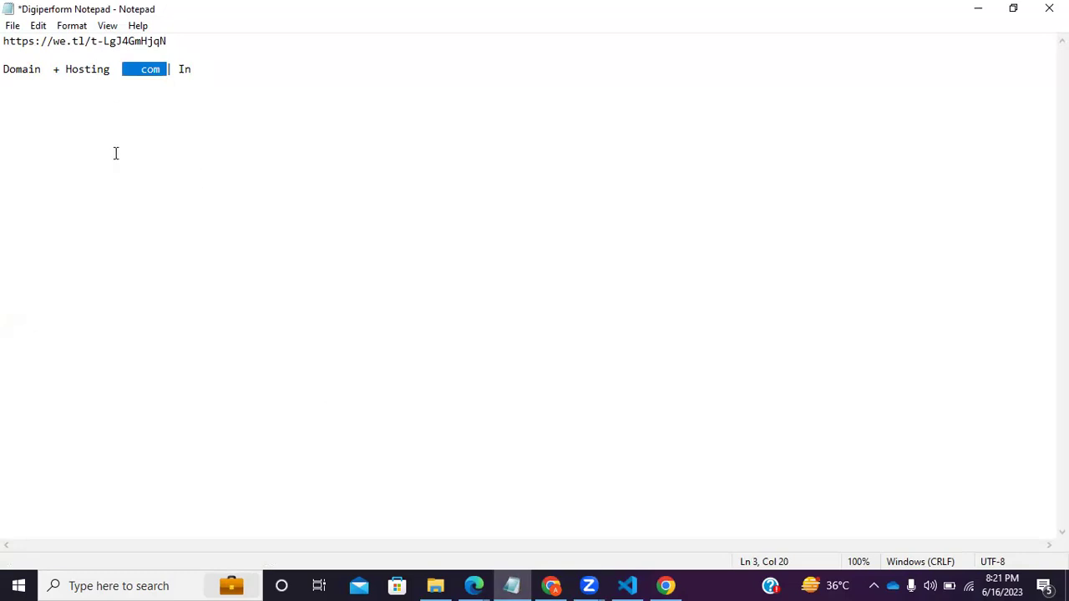
{"action": "left_click", "coordinate": [146, 181]}
{"action": "left_click_drag", "start_coordinate": [41, 70], "coordinate": [5, 71]}
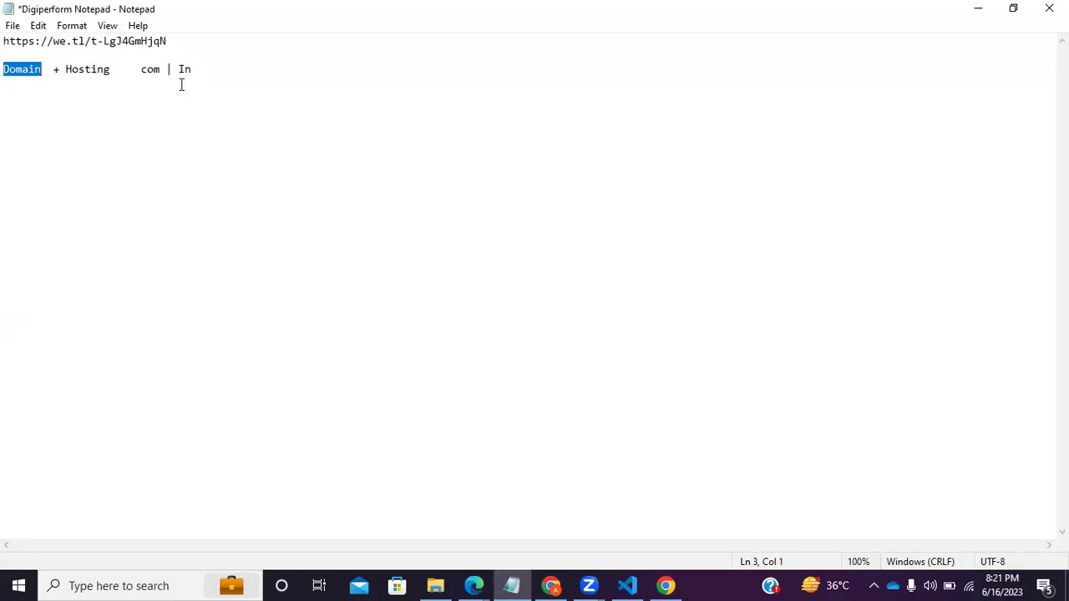
{"action": "left_click", "coordinate": [7, 86]}
Add a new line pairing a personal .com domain name with '| Hosting'.
{"action": "key", "text": "Down"}
{"action": "key", "text": "Return"}
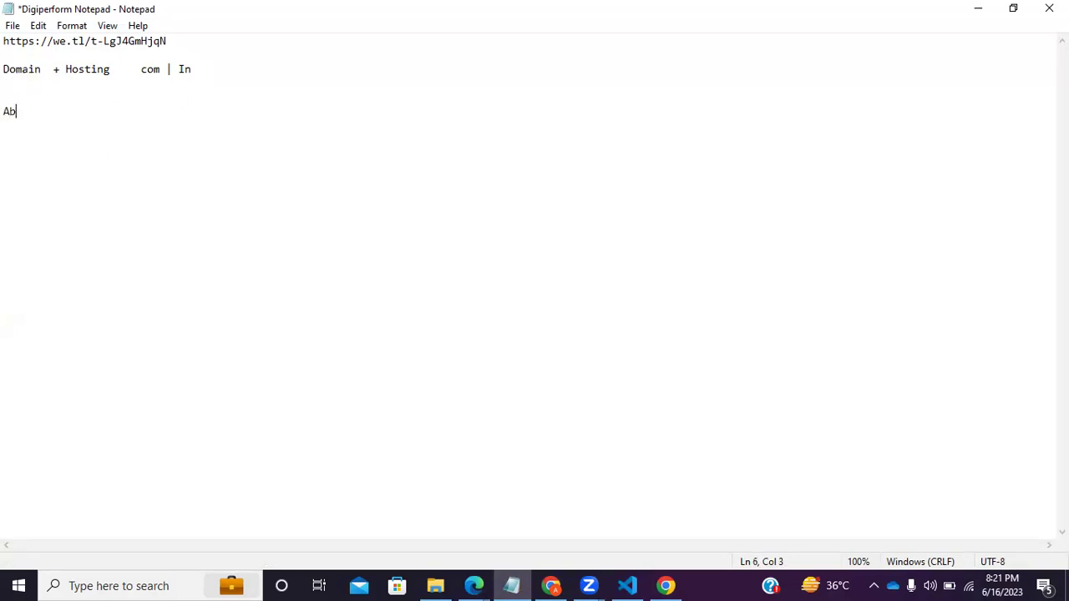
{"action": "type", "text": "arora.com     |"}
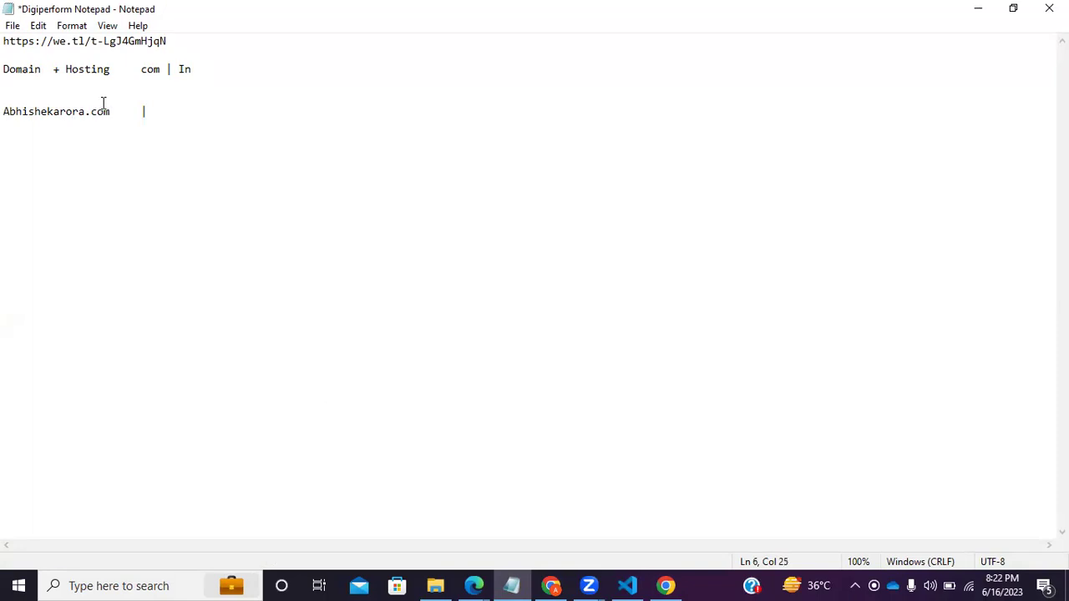
{"action": "left_click_drag", "start_coordinate": [103, 104], "coordinate": [5, 96]}
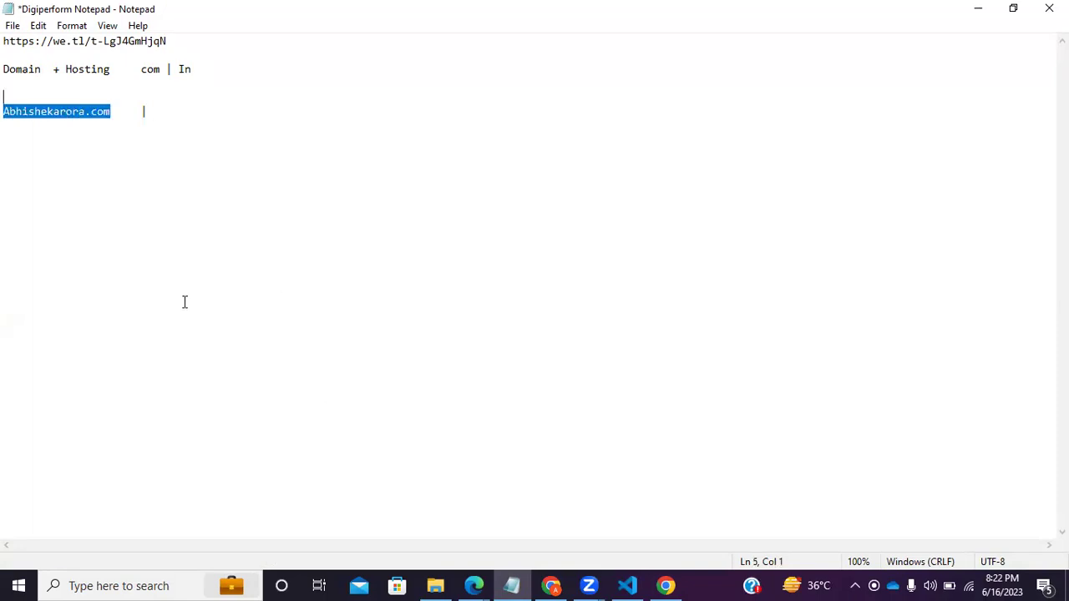
{"action": "left_click", "coordinate": [176, 116]}
{"action": "type", "text": "Hosting"}
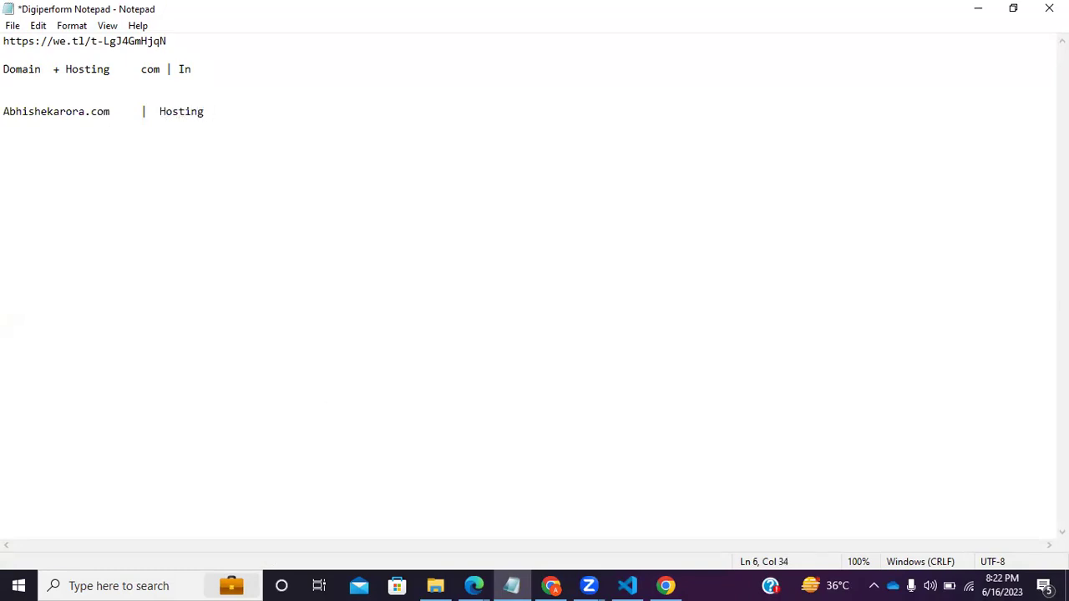
{"action": "left_click", "coordinate": [668, 585]}
{"action": "left_click", "coordinate": [552, 585]}
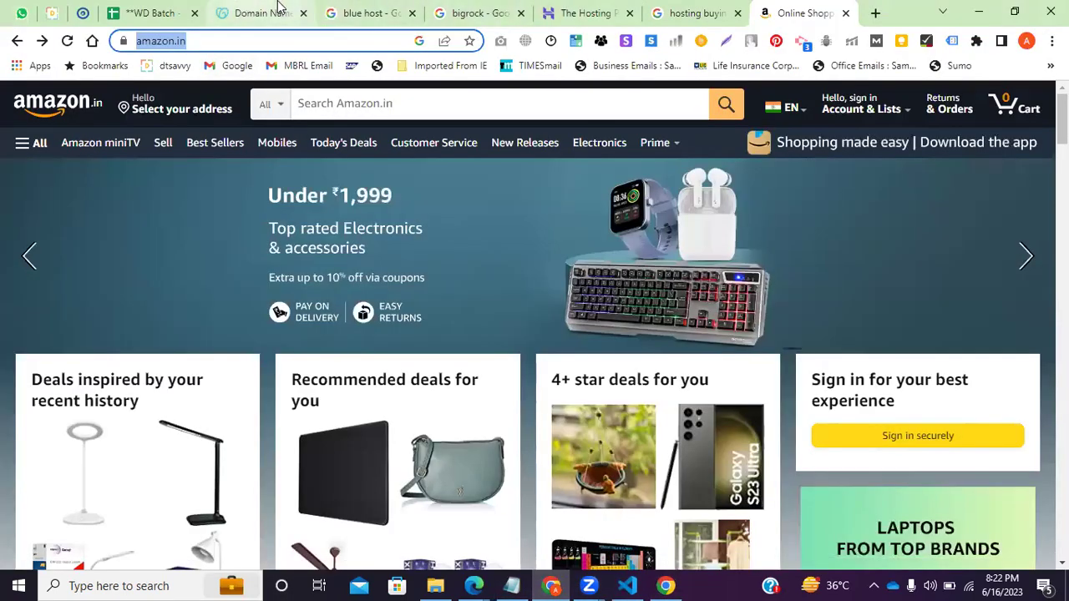
Open the GoDaddy cart and review the raodesigns.in 3-year registration at ₹1,447.00.
{"action": "left_click", "coordinate": [280, 10]}
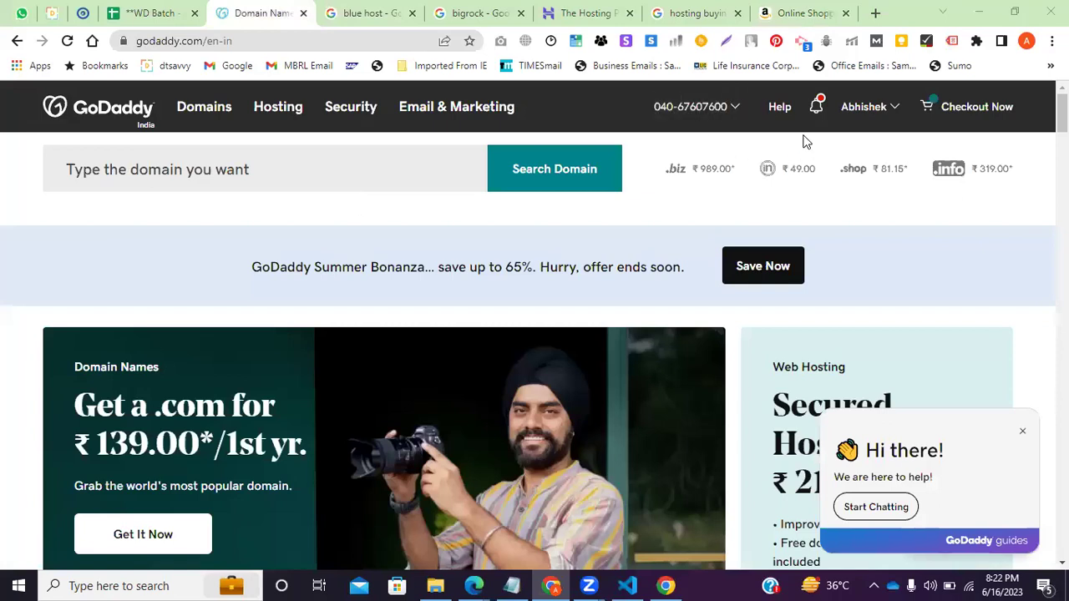
{"action": "left_click", "coordinate": [974, 112]}
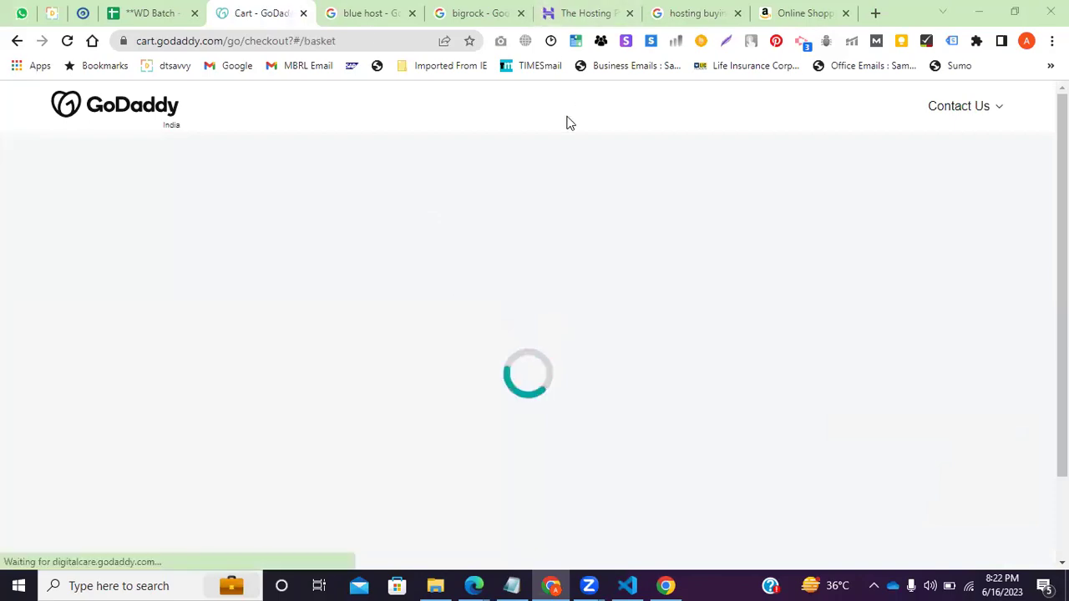
{"action": "scroll", "coordinate": [696, 383], "scroll_direction": "down", "scroll_amount": 2}
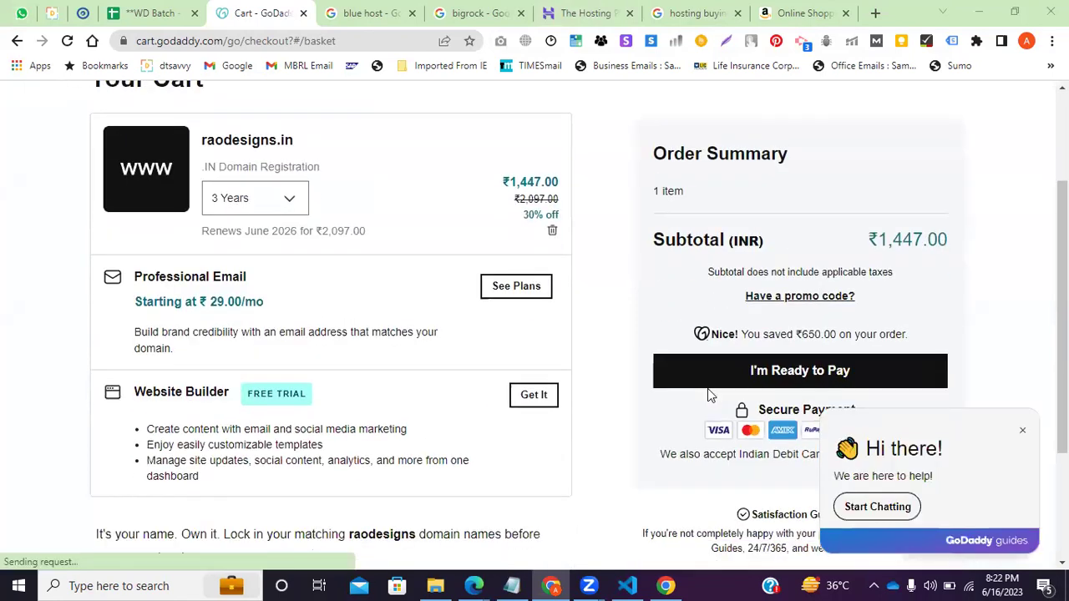
{"action": "scroll", "coordinate": [585, 275], "scroll_direction": "down", "scroll_amount": 2}
{"action": "scroll", "coordinate": [577, 301], "scroll_direction": "up", "scroll_amount": 2}
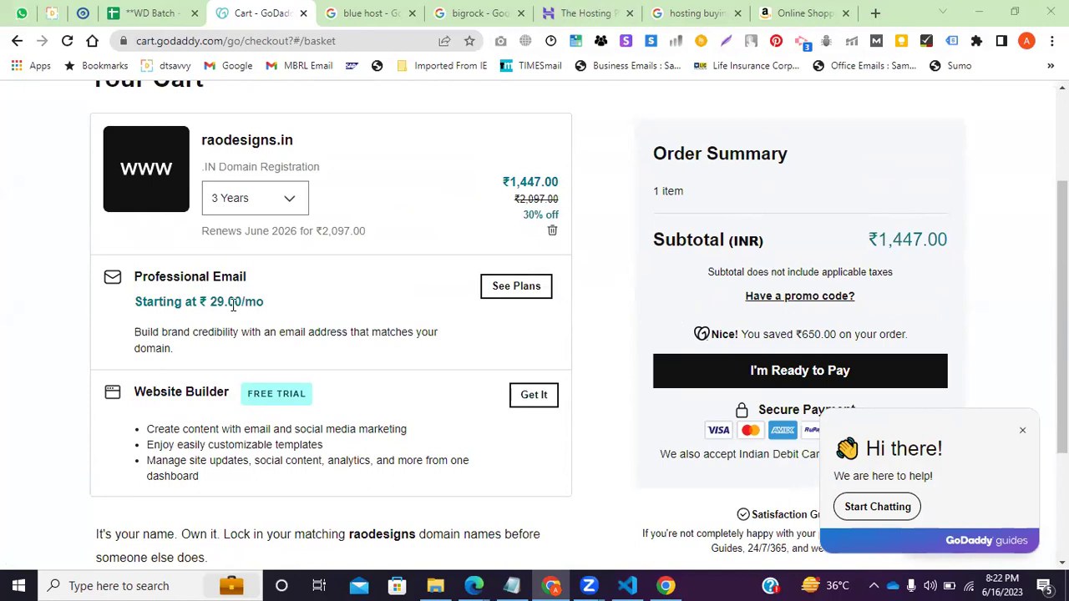
{"action": "scroll", "coordinate": [546, 309], "scroll_direction": "down", "scroll_amount": 1}
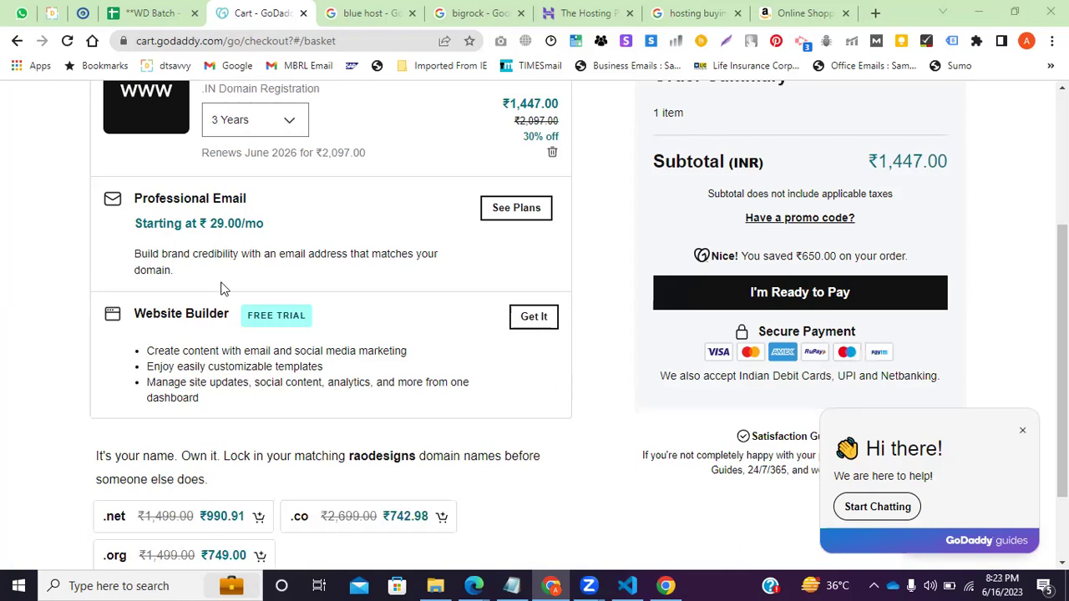
{"action": "scroll", "coordinate": [470, 284], "scroll_direction": "up", "scroll_amount": 2}
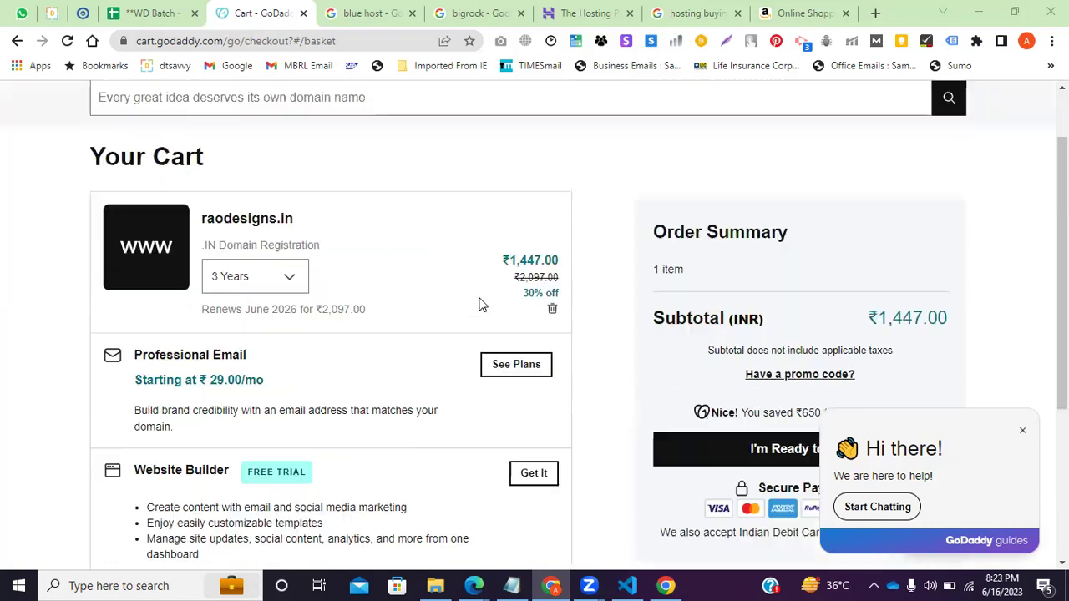
Change the raodesigns.in registration term from 3 Years to 1 Year, dropping it to ₹579.00.
{"action": "left_click", "coordinate": [255, 282]}
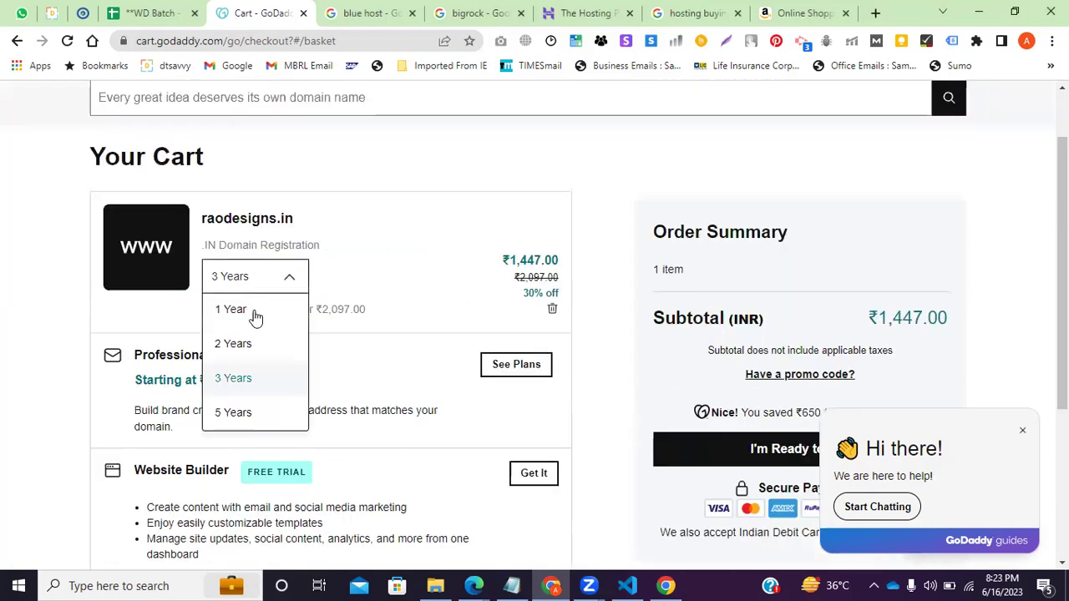
{"action": "left_click", "coordinate": [239, 311]}
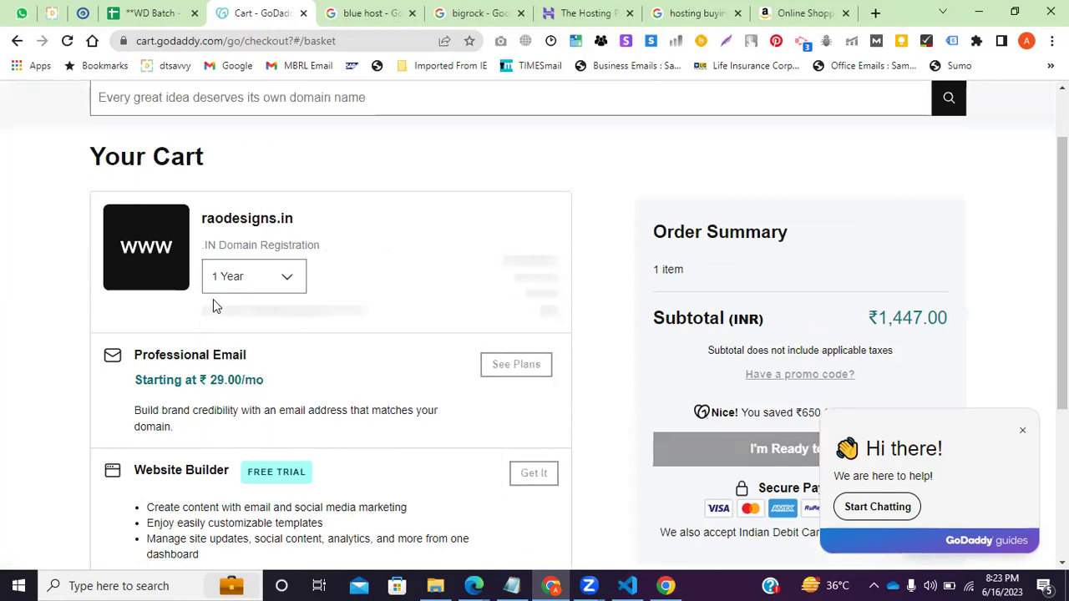
{"action": "left_click", "coordinate": [257, 283]}
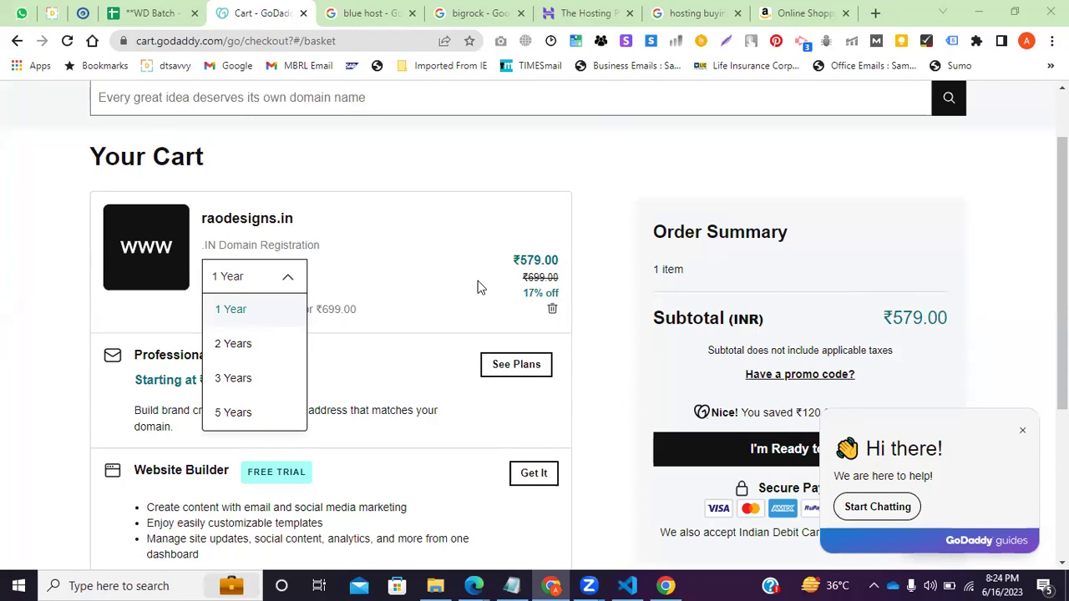
Find student 19 on the attendance sheet and paste Present into cell O20, then return to the GoDaddy cart.
{"action": "left_click", "coordinate": [180, 10]}
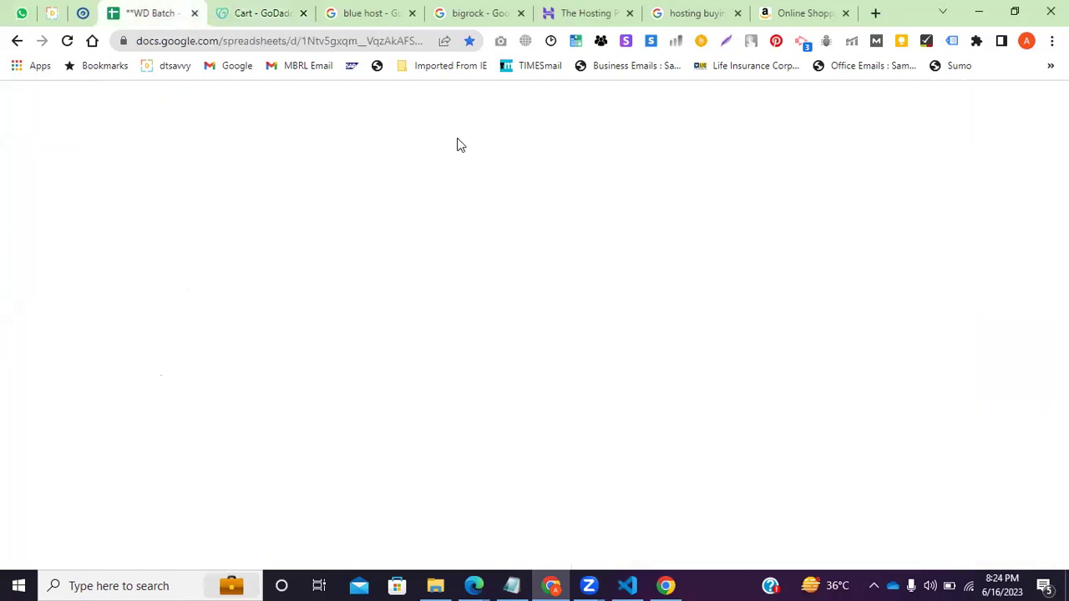
{"action": "key", "text": "ctrl+f"}
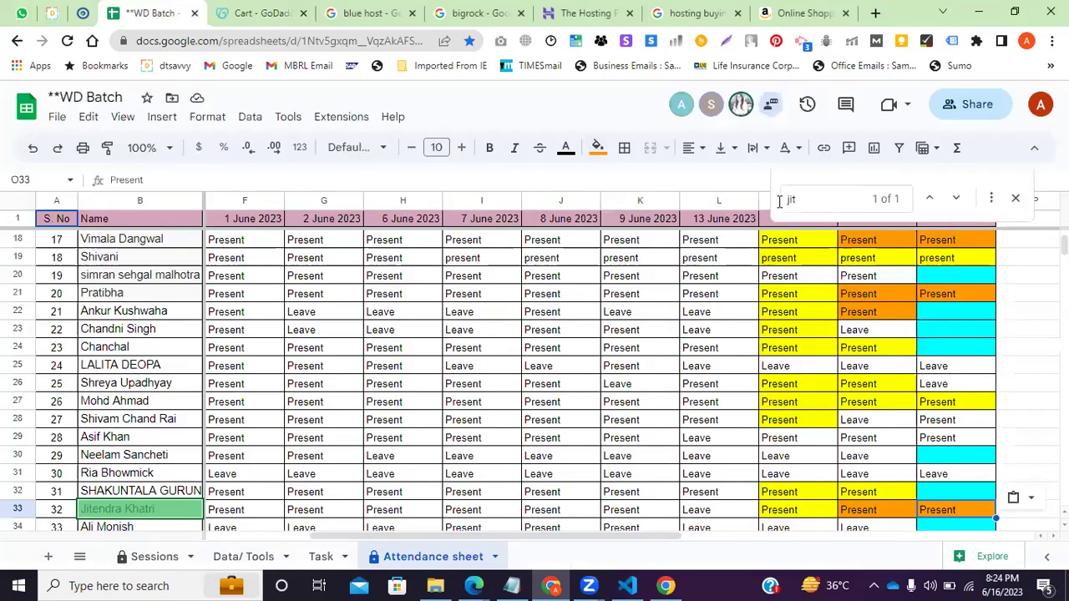
{"action": "type", "text": "sim"}
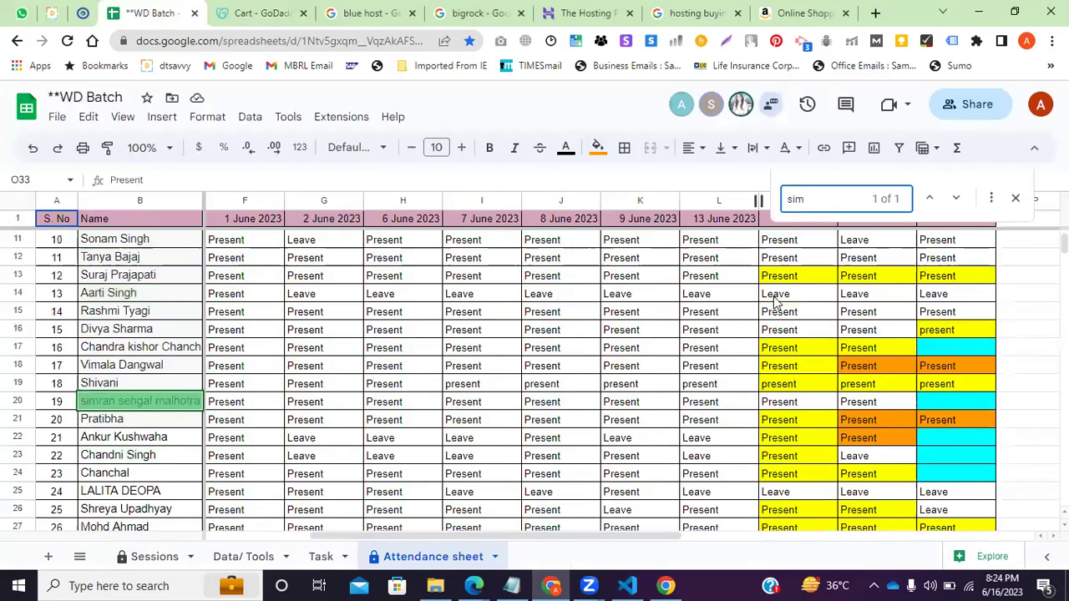
{"action": "left_click", "coordinate": [873, 405]}
{"action": "left_click", "coordinate": [948, 402]}
{"action": "type", "text": "Present"}
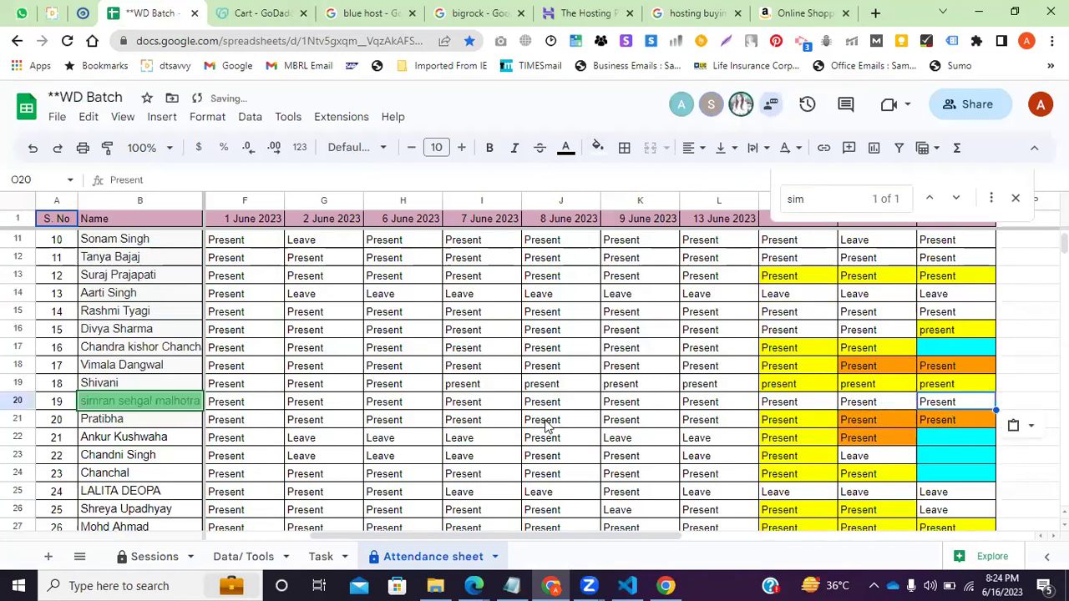
{"action": "left_click", "coordinate": [367, 12]}
{"action": "left_click", "coordinate": [258, 12]}
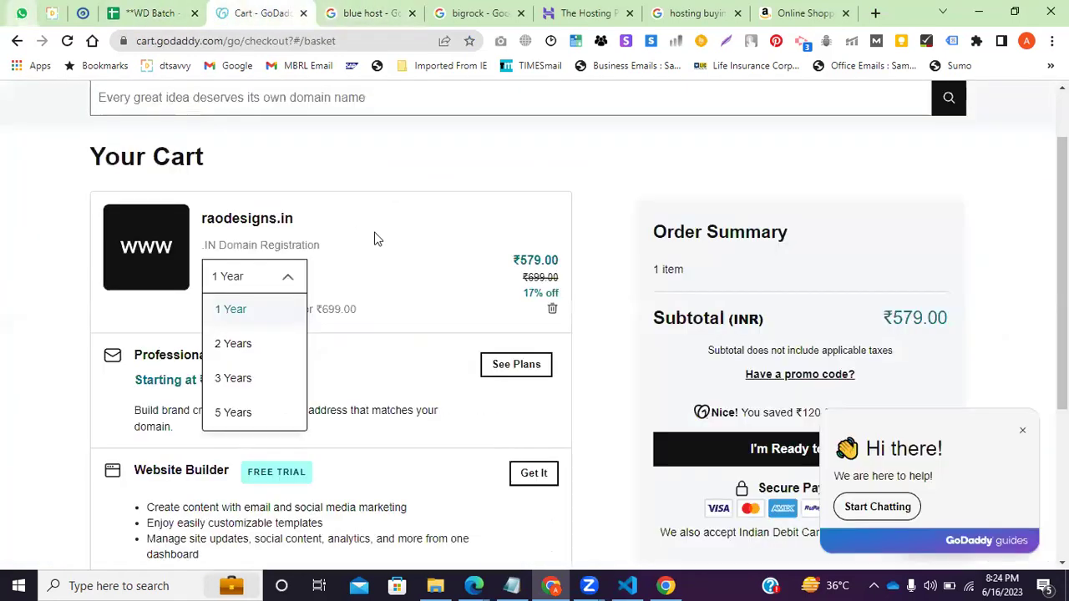
Close the registration-length list and delete raodesigns.in from the cart.
{"action": "left_click", "coordinate": [524, 304]}
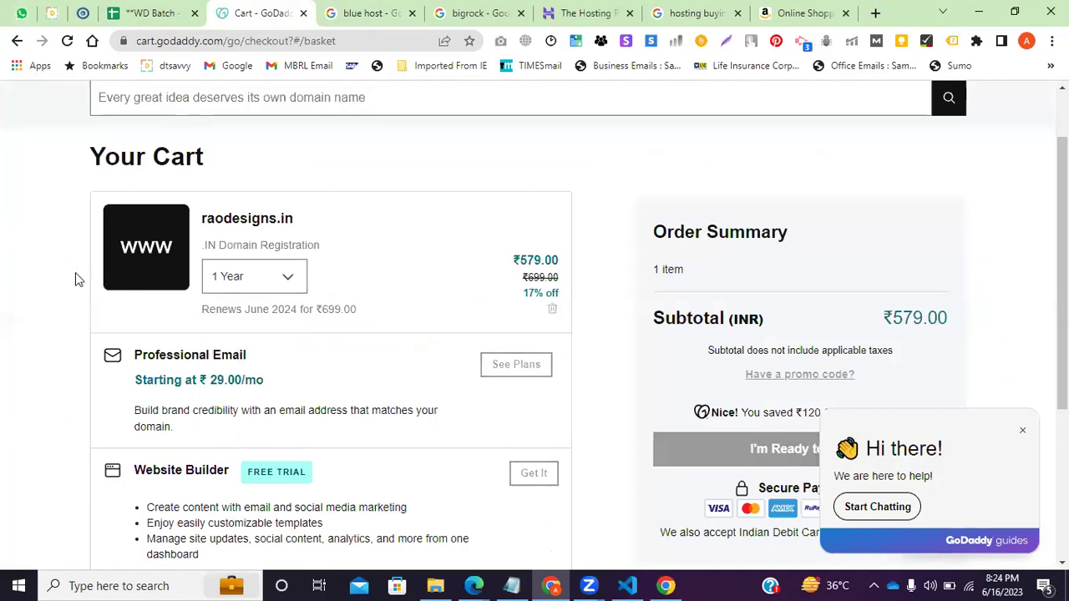
{"action": "scroll", "coordinate": [616, 308], "scroll_direction": "down", "scroll_amount": 2}
{"action": "scroll", "coordinate": [192, 158], "scroll_direction": "up", "scroll_amount": 1}
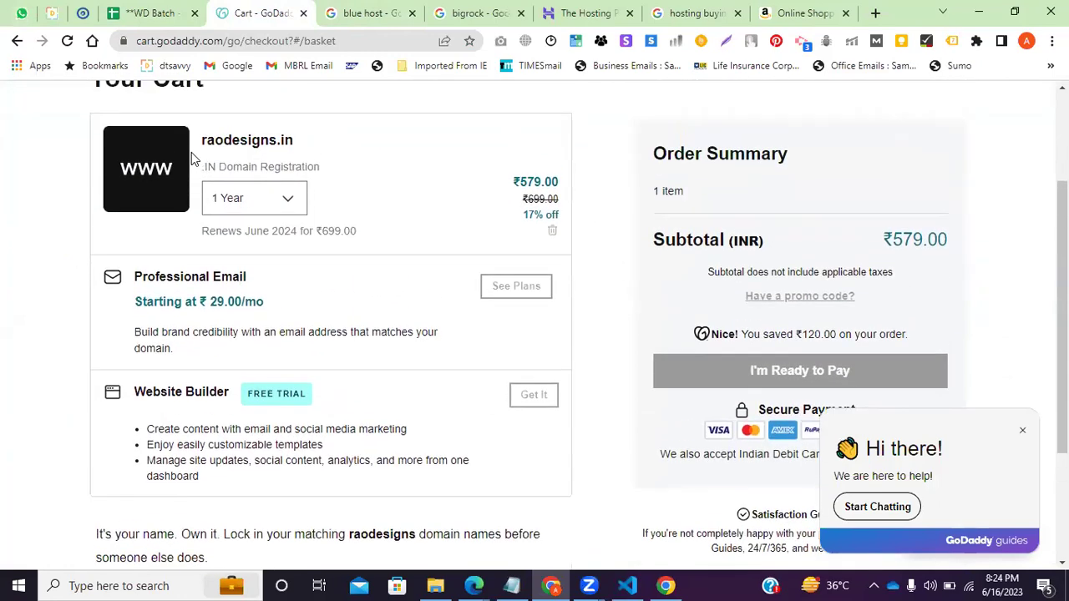
{"action": "scroll", "coordinate": [192, 158], "scroll_direction": "up", "scroll_amount": 1}
{"action": "left_click", "coordinate": [179, 119]}
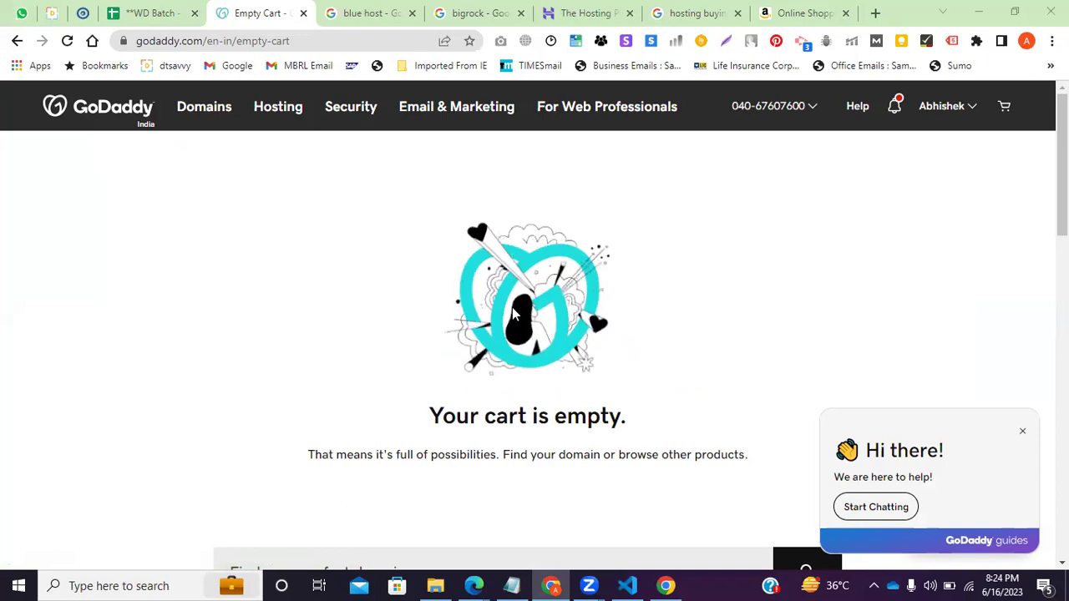
Switch to the Chrome tab showing the 'blue host' Google results.
{"action": "left_click", "coordinate": [399, 12]}
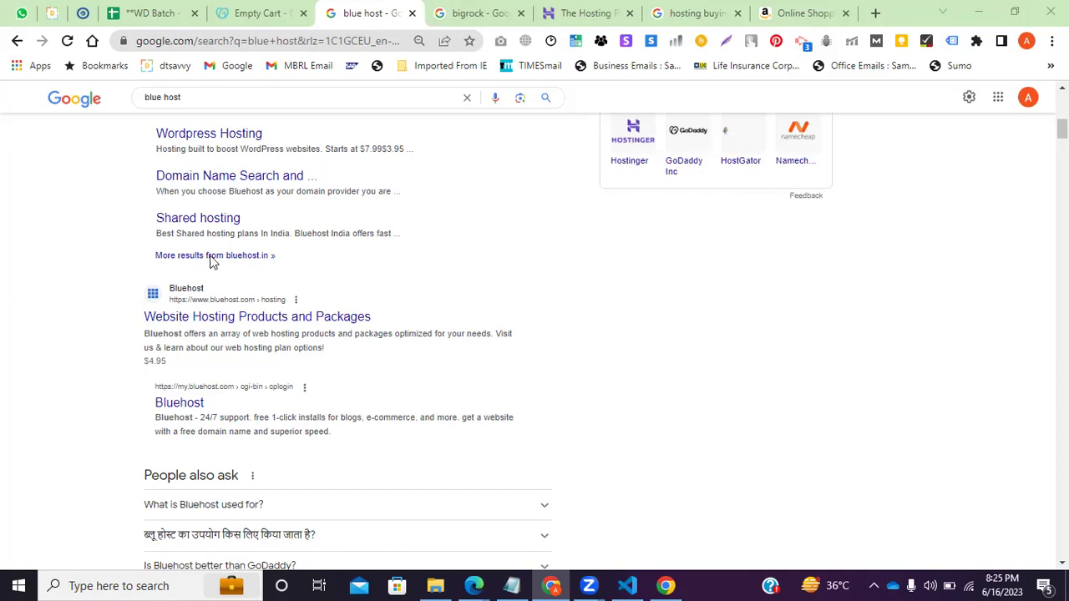
Look over the blue host and bigrock search result tabs.
{"action": "left_click", "coordinate": [301, 5]}
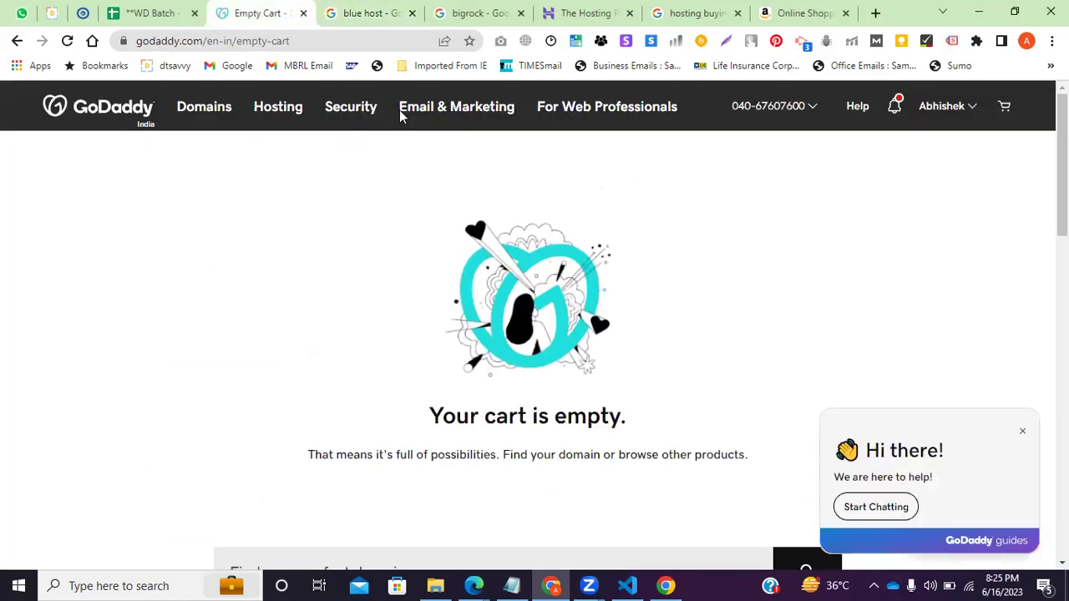
{"action": "left_click", "coordinate": [377, 10]}
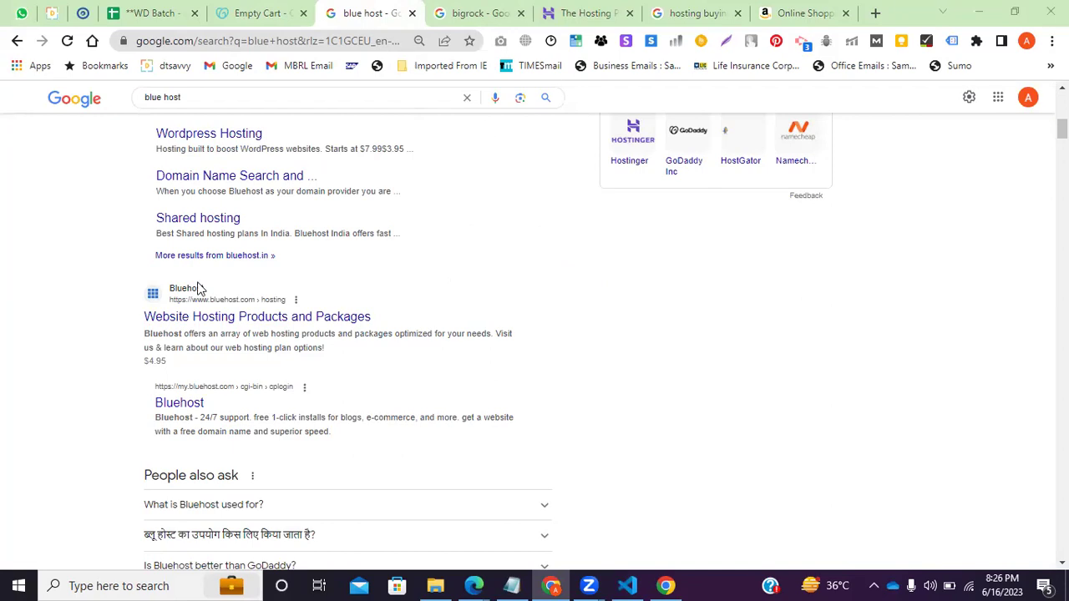
{"action": "left_click", "coordinate": [478, 12]}
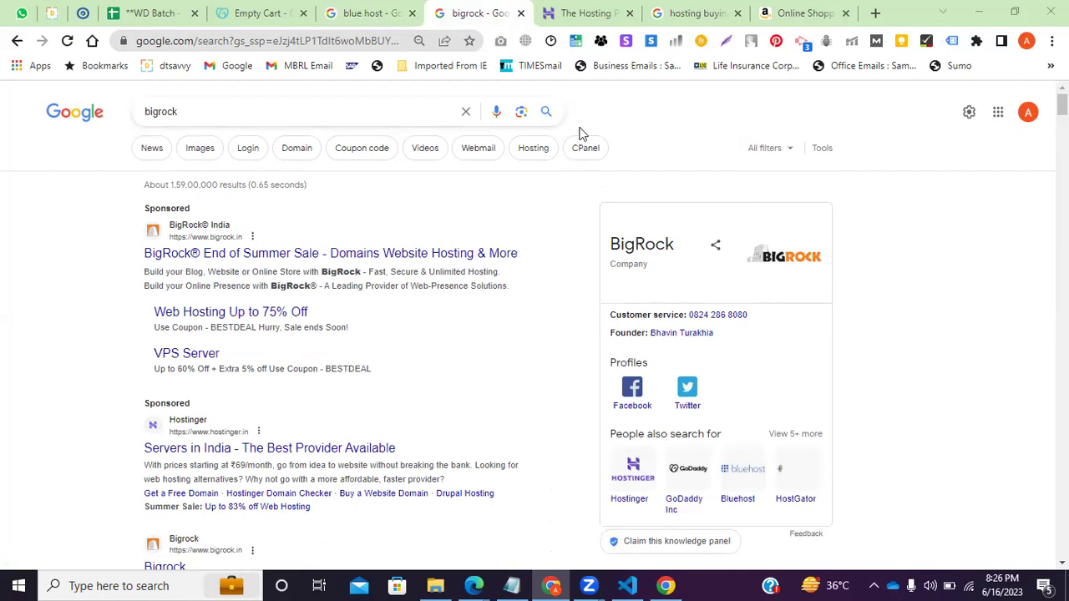
{"action": "left_click", "coordinate": [359, 13]}
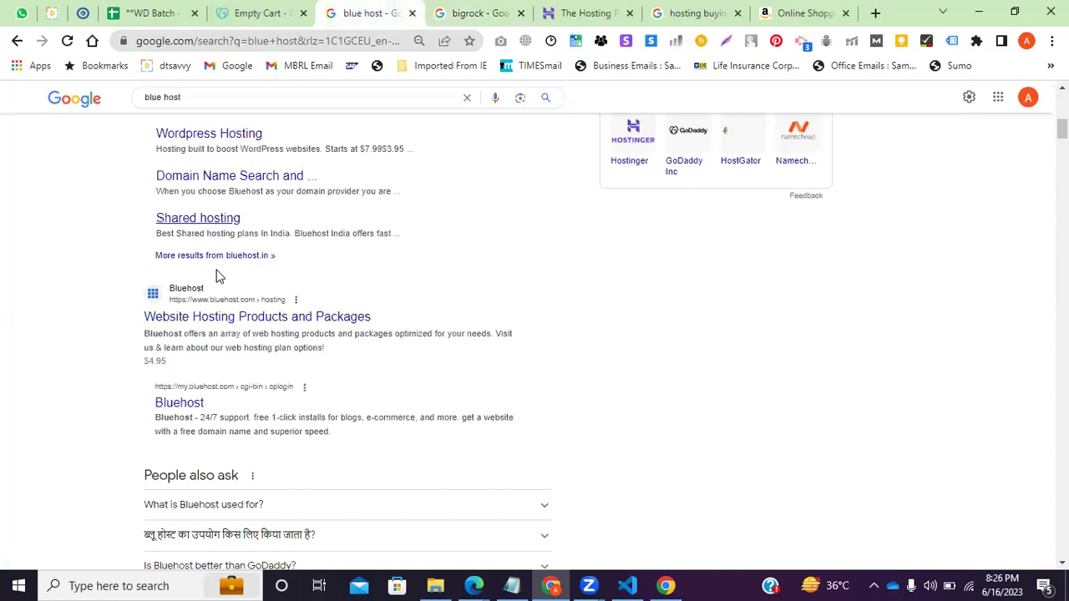
{"action": "scroll", "coordinate": [217, 276], "scroll_direction": "up", "scroll_amount": 2}
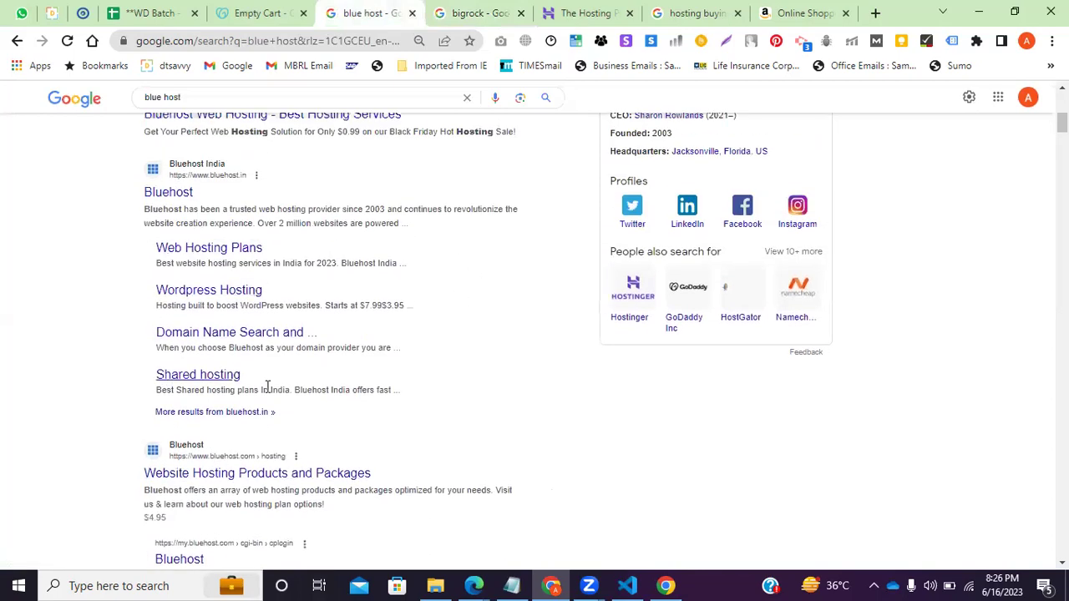
{"action": "scroll", "coordinate": [267, 385], "scroll_direction": "down", "scroll_amount": 2}
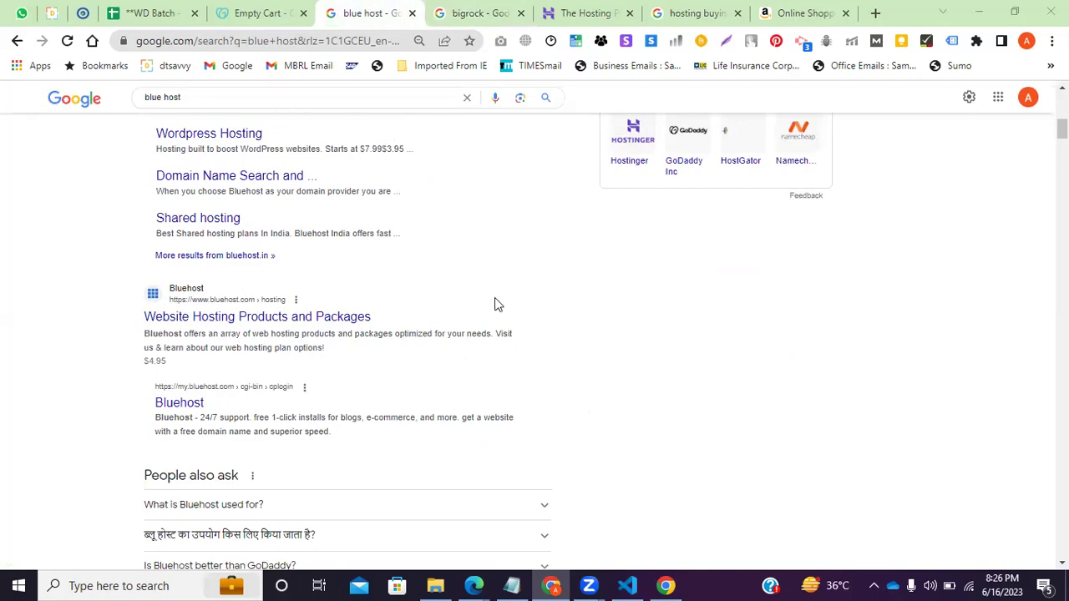
Close the blue host, bigrock, Hostinger, hosting buying and Amazon tabs.
{"action": "left_click", "coordinate": [411, 13]}
{"action": "left_click", "coordinate": [412, 13]}
{"action": "left_click", "coordinate": [411, 14]}
{"action": "left_click", "coordinate": [412, 13]}
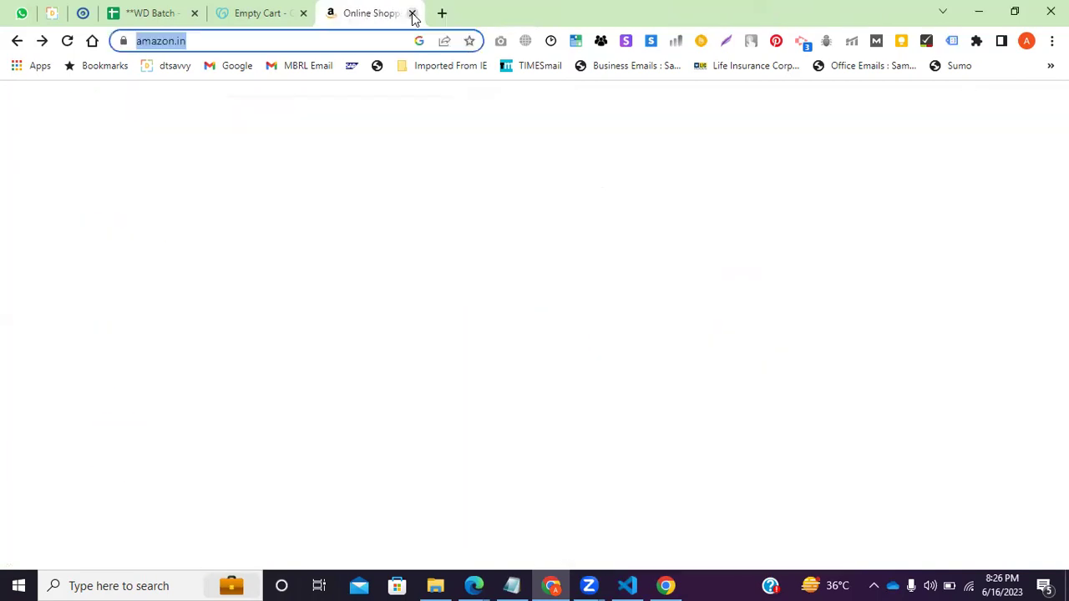
{"action": "left_click", "coordinate": [411, 14]}
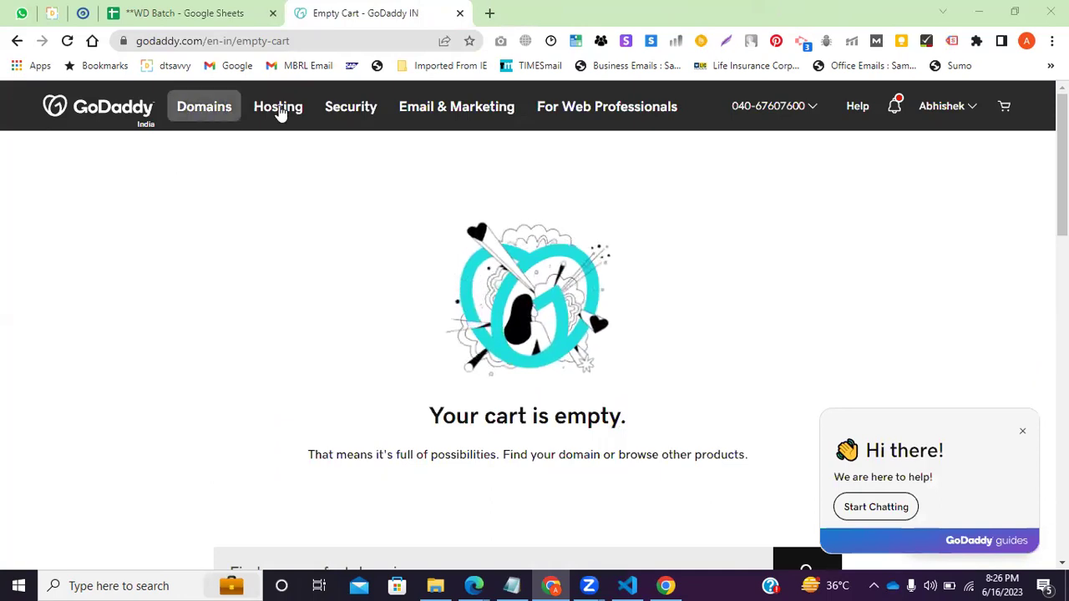
Search 'foodinsta' on GoDaddy's Domain Name Search page.
{"action": "left_click", "coordinate": [215, 113]}
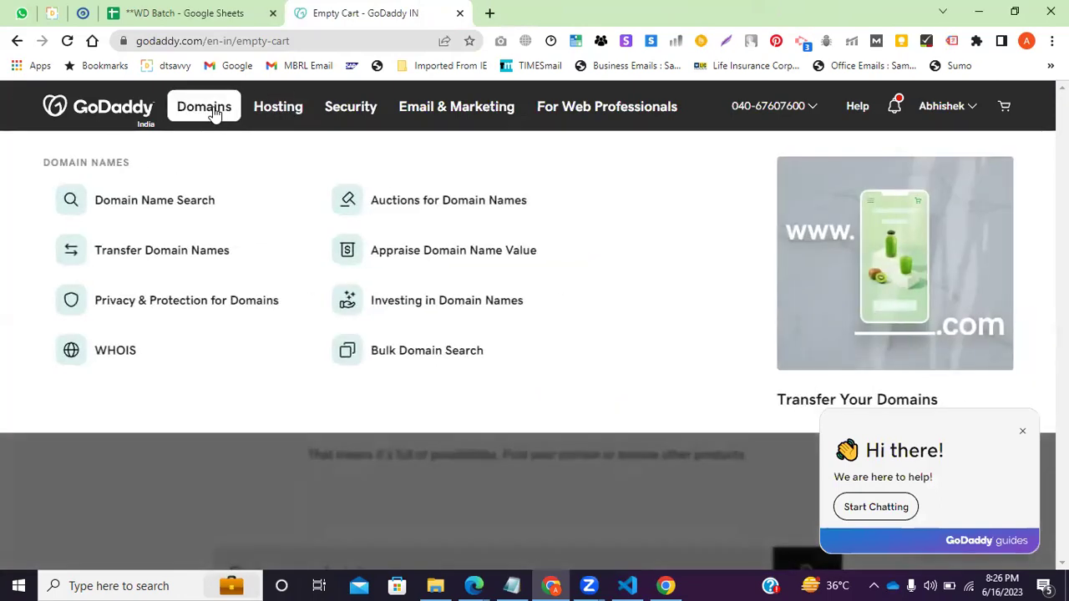
{"action": "left_click", "coordinate": [180, 209]}
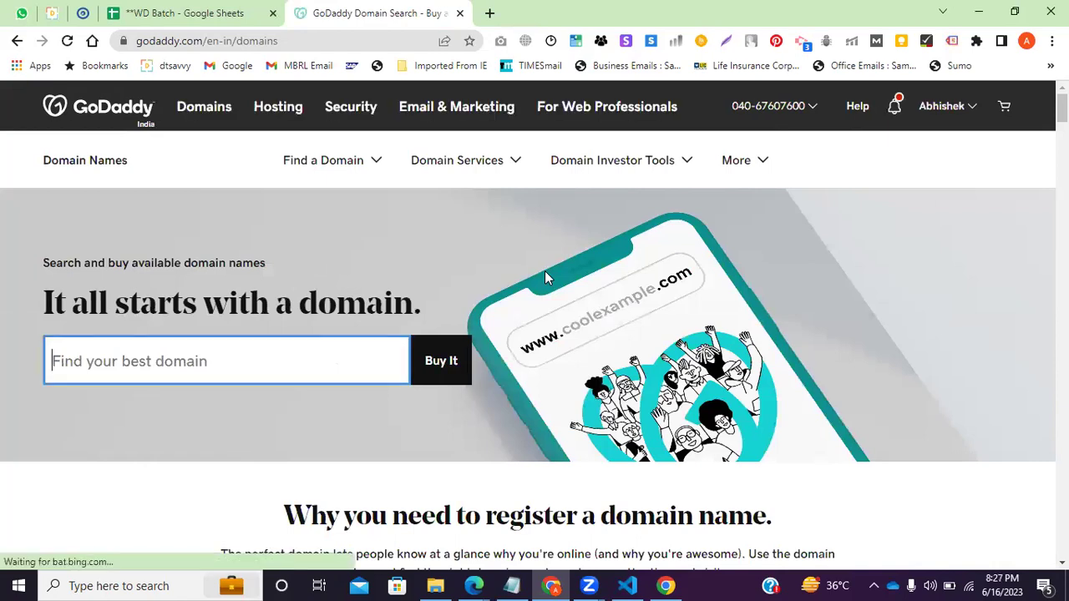
{"action": "type", "text": "food"}
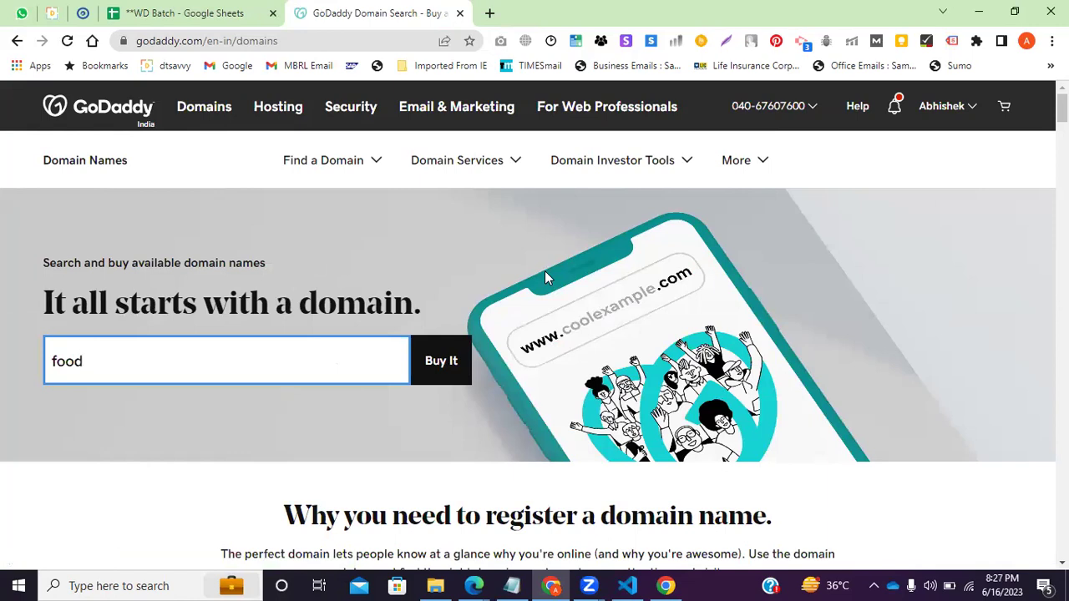
{"action": "type", "text": "insta"}
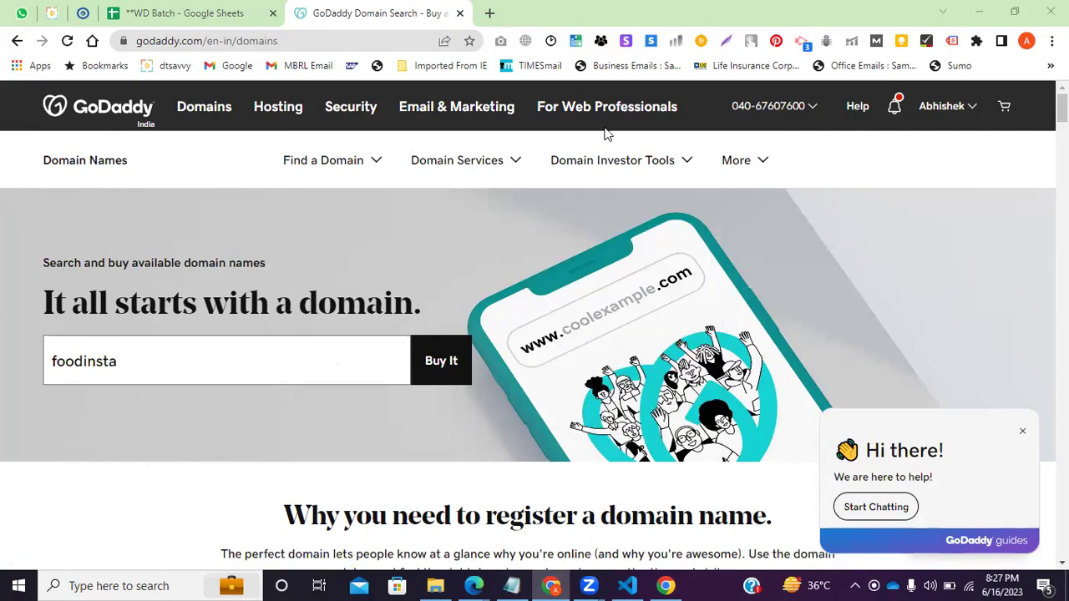
{"action": "left_click", "coordinate": [929, 585]}
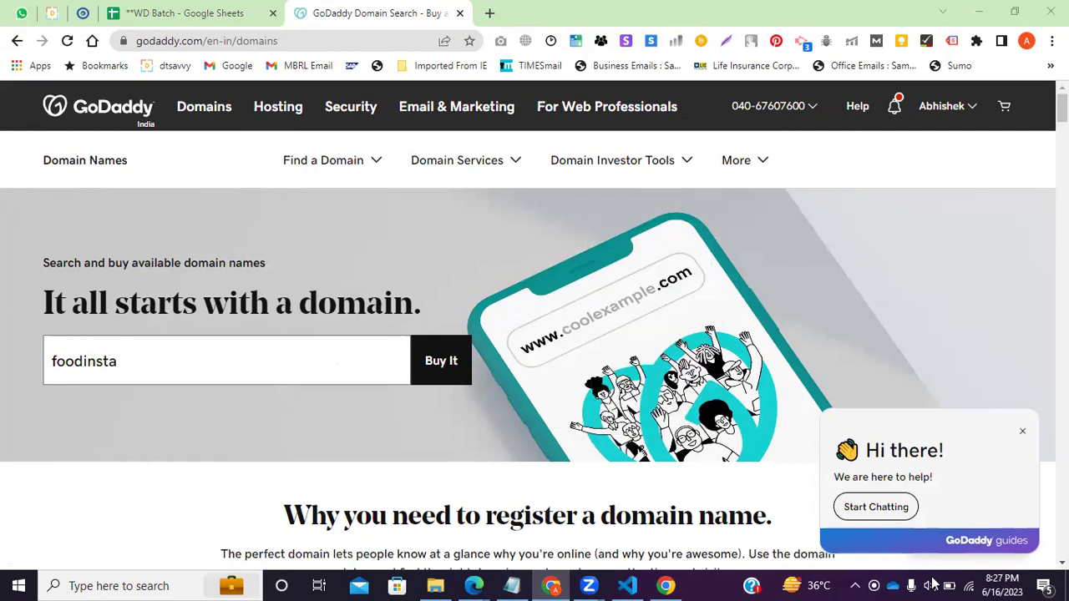
{"action": "left_click", "coordinate": [873, 472]}
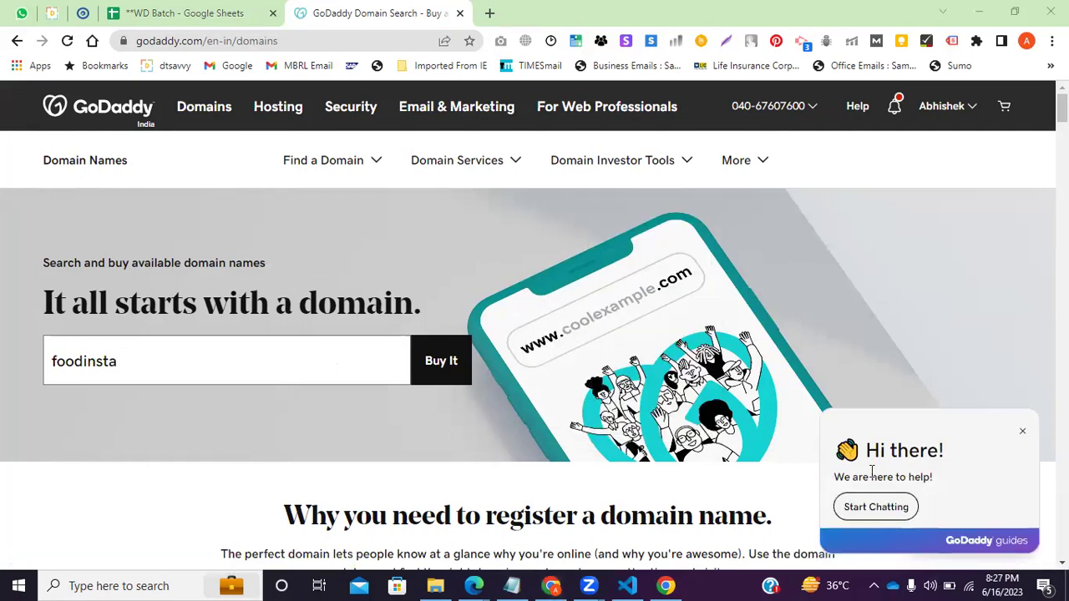
{"action": "left_click", "coordinate": [135, 367]}
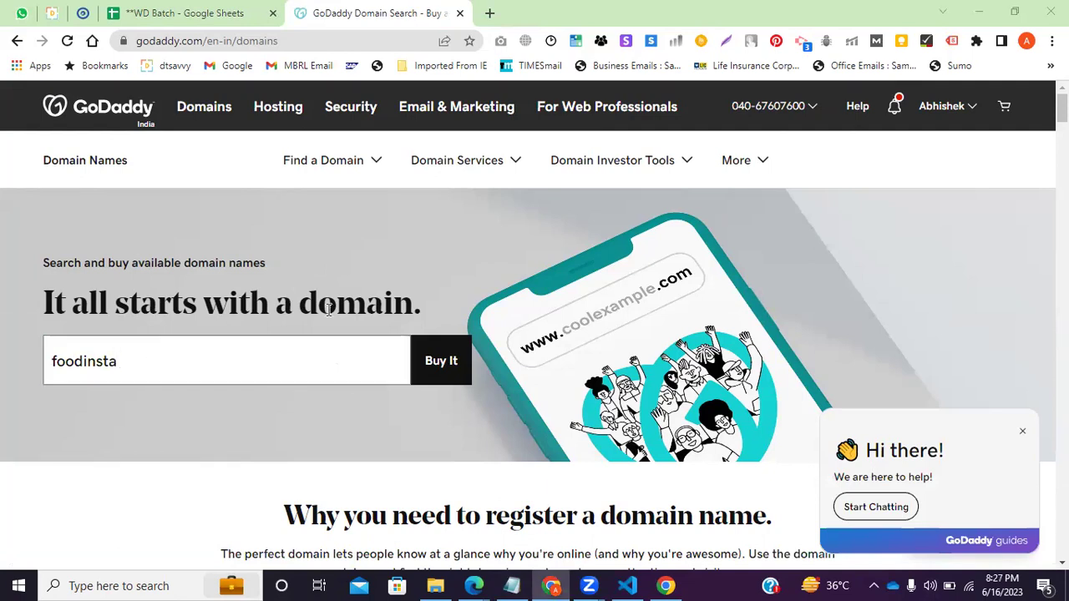
{"action": "left_click", "coordinate": [433, 380]}
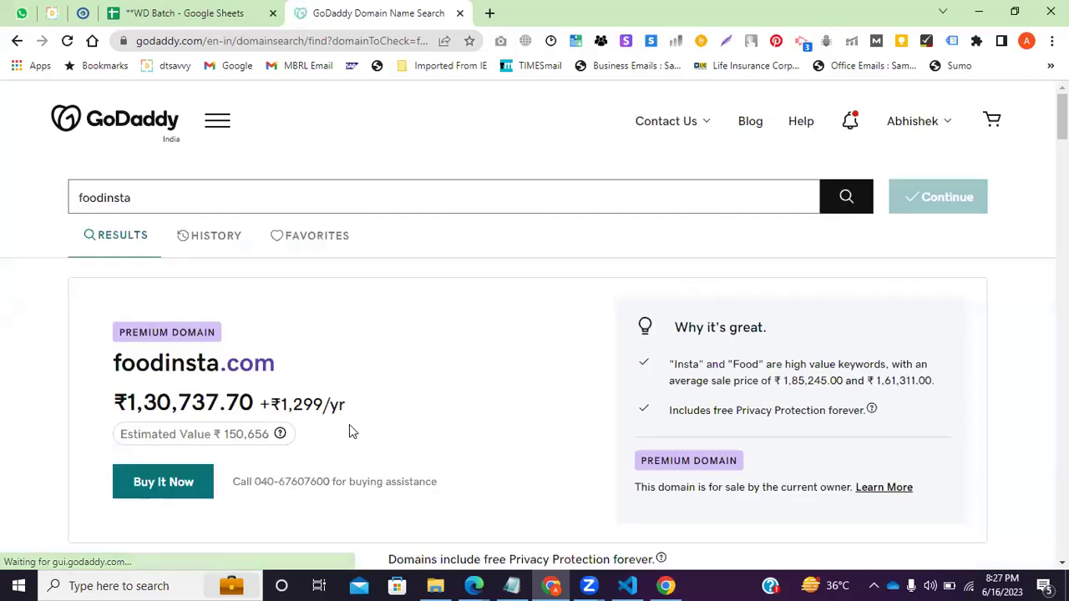
Change the domain query to 'foodhubinsta' and run the search.
{"action": "left_click", "coordinate": [156, 198]}
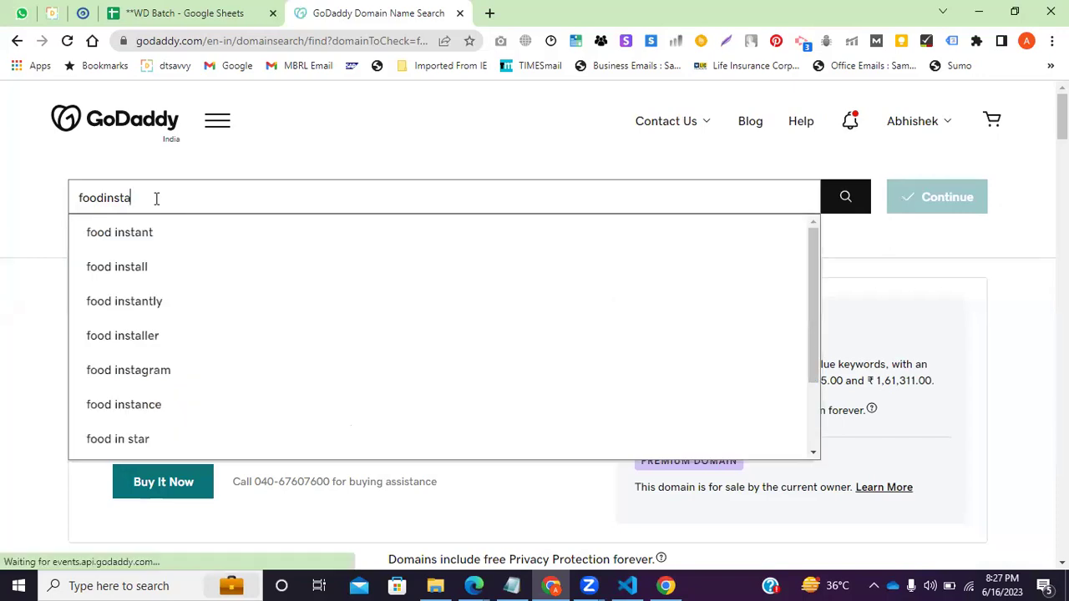
{"action": "key", "text": "BackSpace"}
{"action": "key", "text": "BackSpace"}
{"action": "key", "text": "BackSpace"}
{"action": "key", "text": "BackSpace"}
{"action": "key", "text": "BackSpace"}
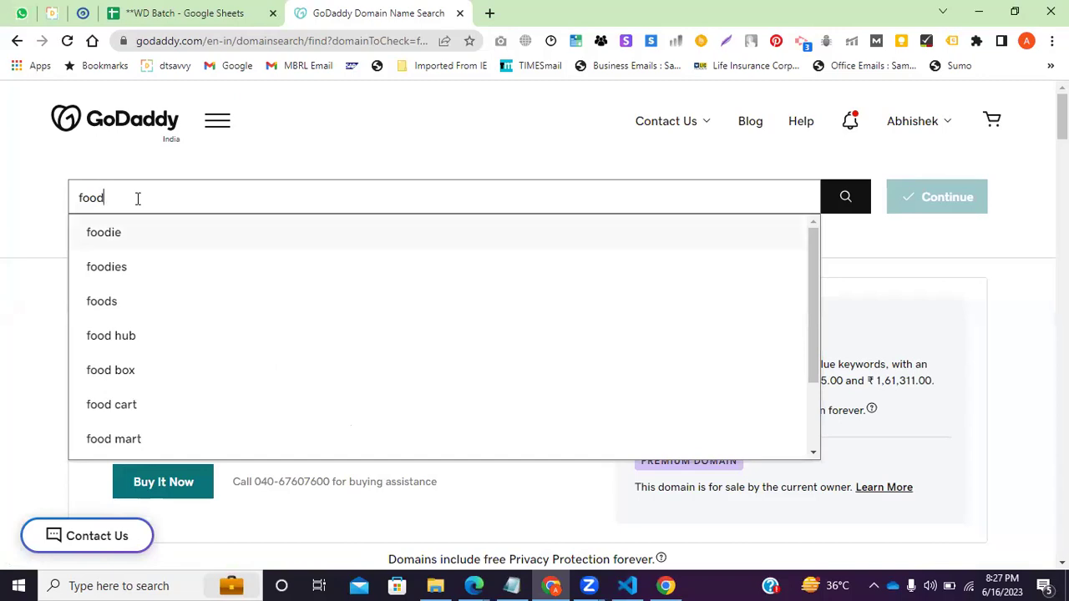
{"action": "type", "text": "hub"}
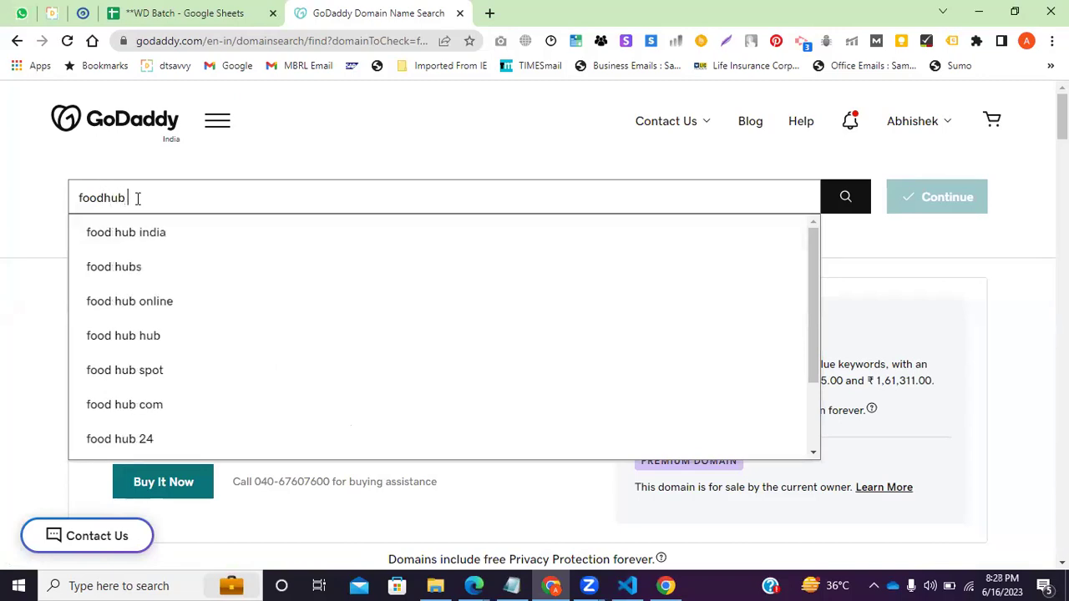
{"action": "left_click", "coordinate": [138, 198]}
{"action": "type", "text": "insta"}
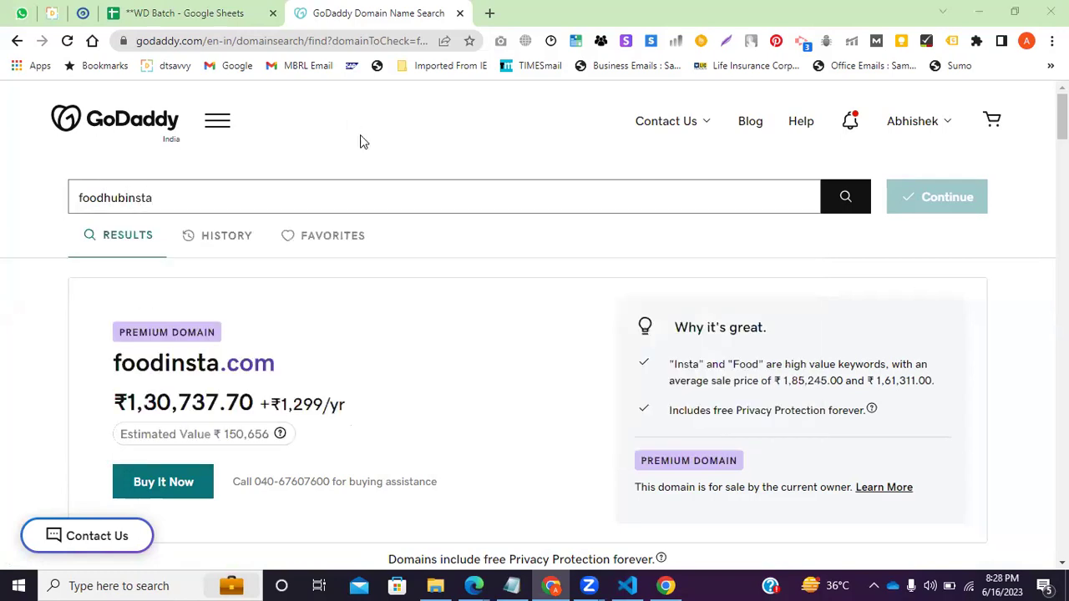
{"action": "left_click", "coordinate": [845, 205]}
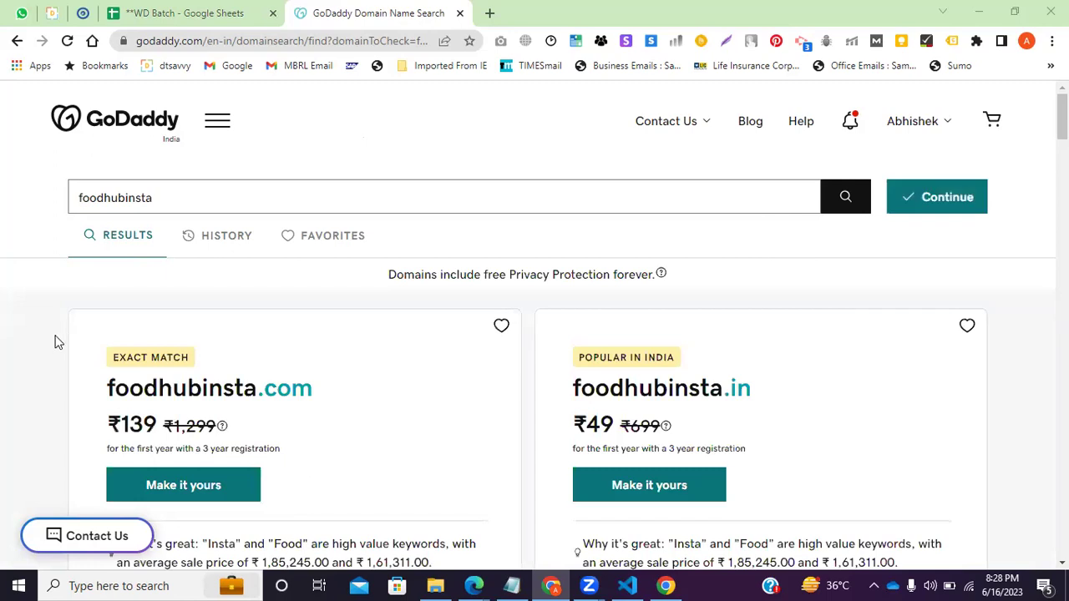
Add foodhubinsta.com at ₹139 for the first year to the cart, then return home.
{"action": "scroll", "coordinate": [101, 354], "scroll_direction": "down", "scroll_amount": 1}
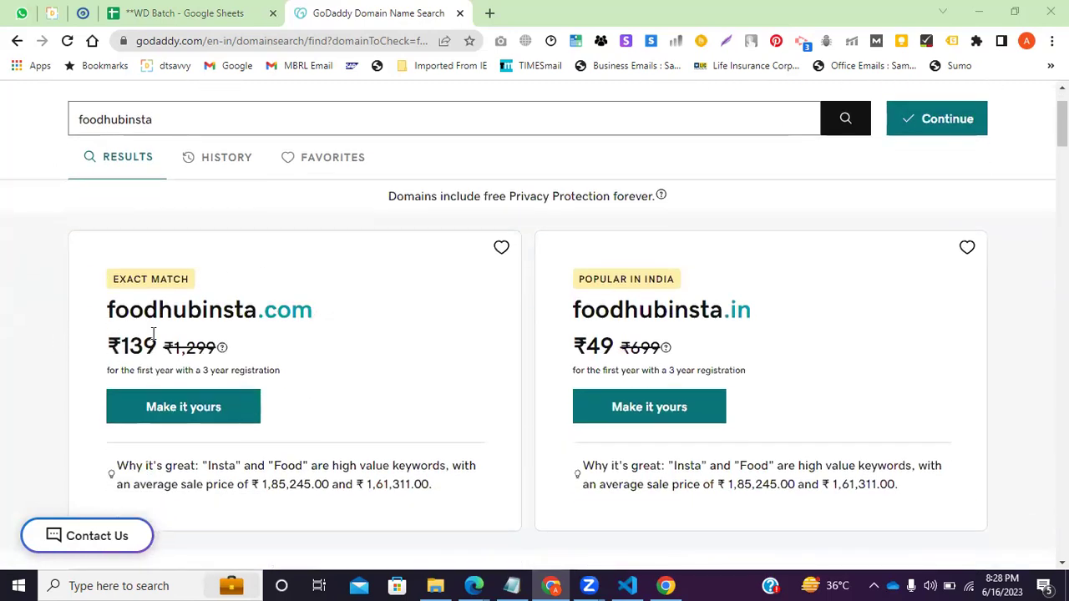
{"action": "scroll", "coordinate": [153, 334], "scroll_direction": "down", "scroll_amount": 1}
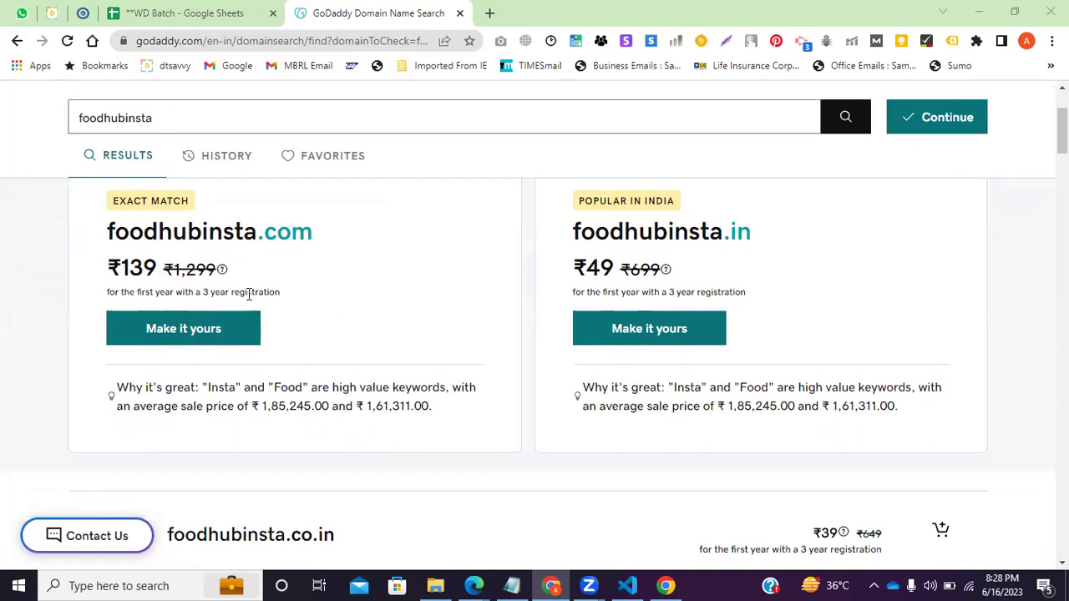
{"action": "left_click", "coordinate": [183, 331]}
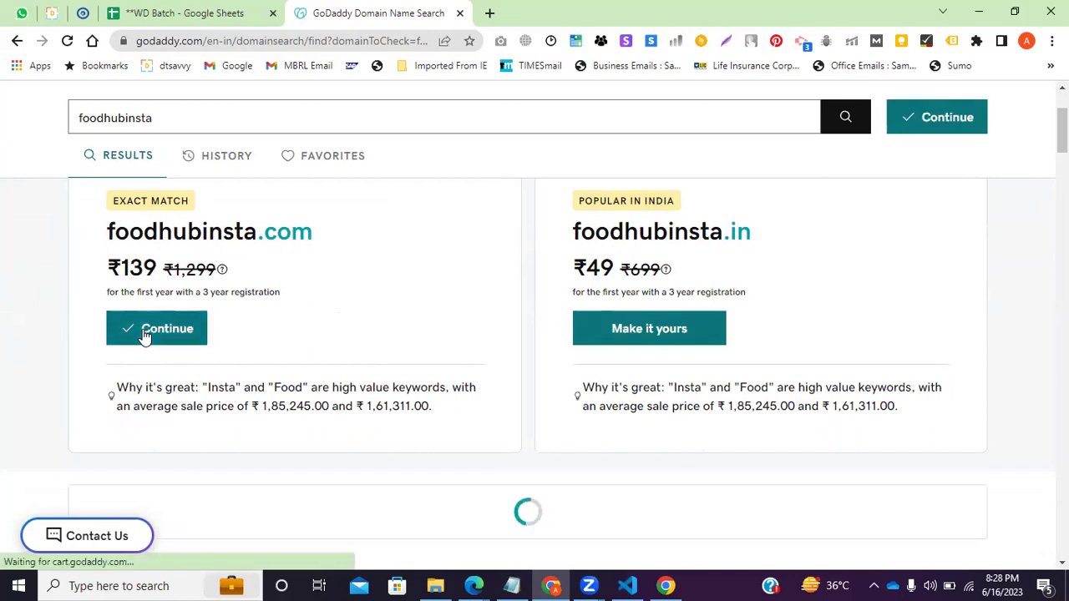
{"action": "scroll", "coordinate": [144, 334], "scroll_direction": "up", "scroll_amount": 2}
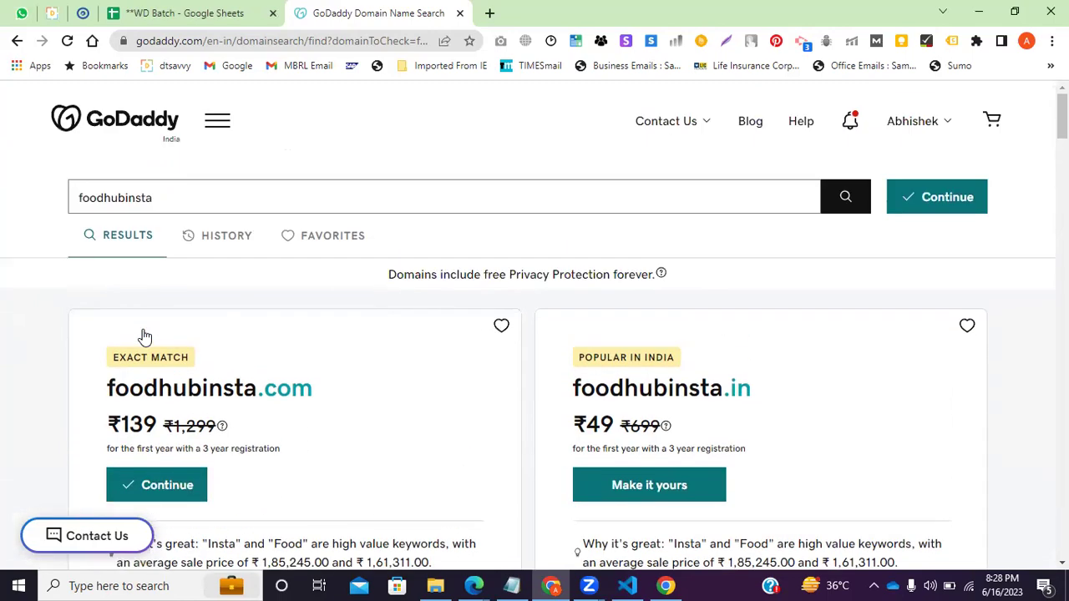
{"action": "left_click", "coordinate": [16, 41]}
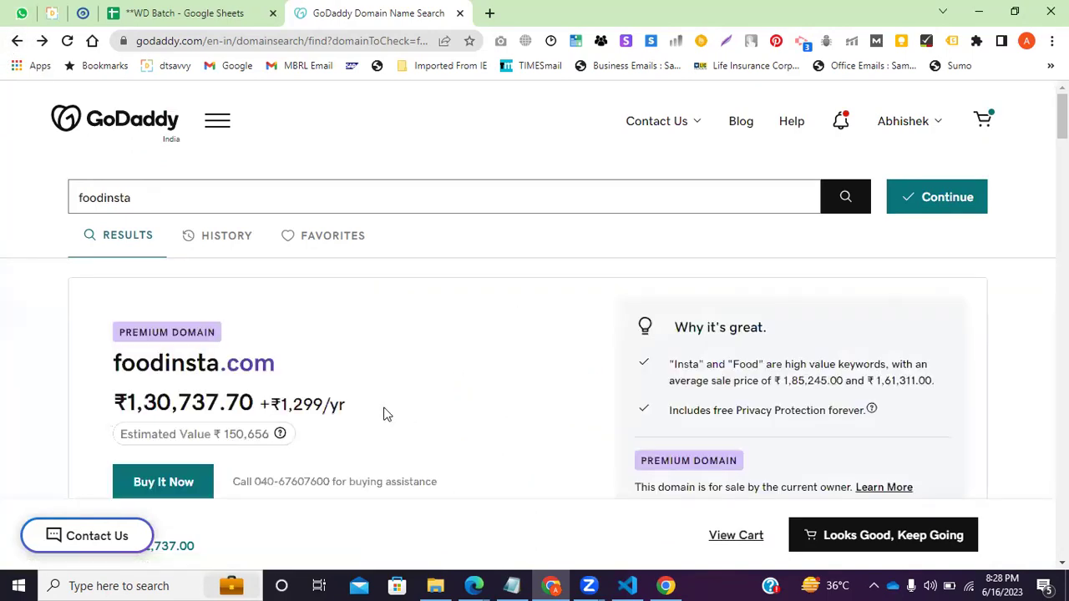
{"action": "left_click", "coordinate": [104, 124]}
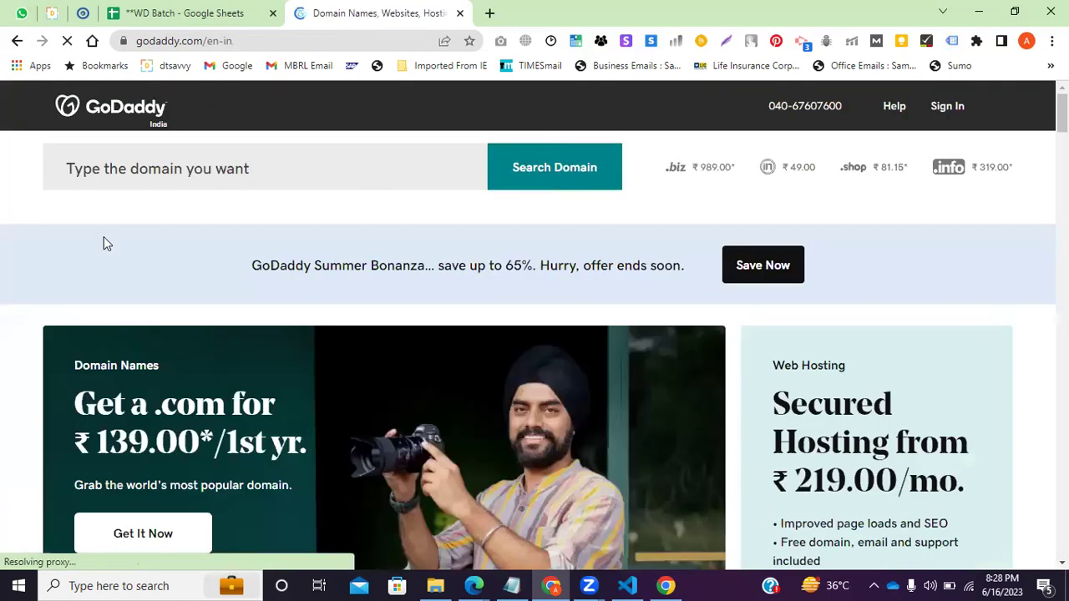
Reload the GoDaddy home page and go to Hosting > Web Hosting Plus.
{"action": "left_click", "coordinate": [129, 122]}
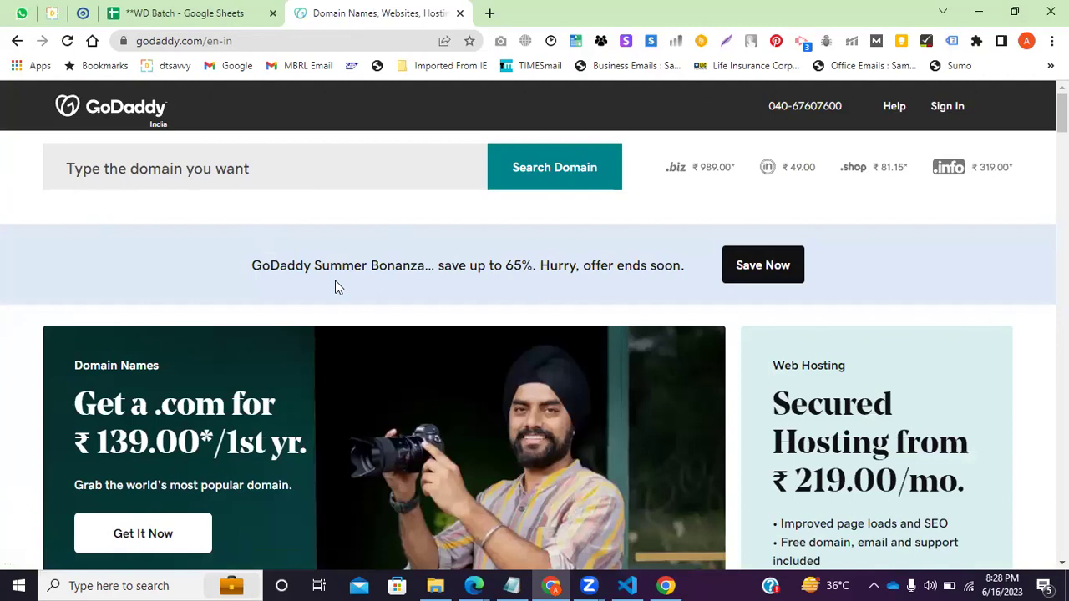
{"action": "left_click", "coordinate": [274, 112]}
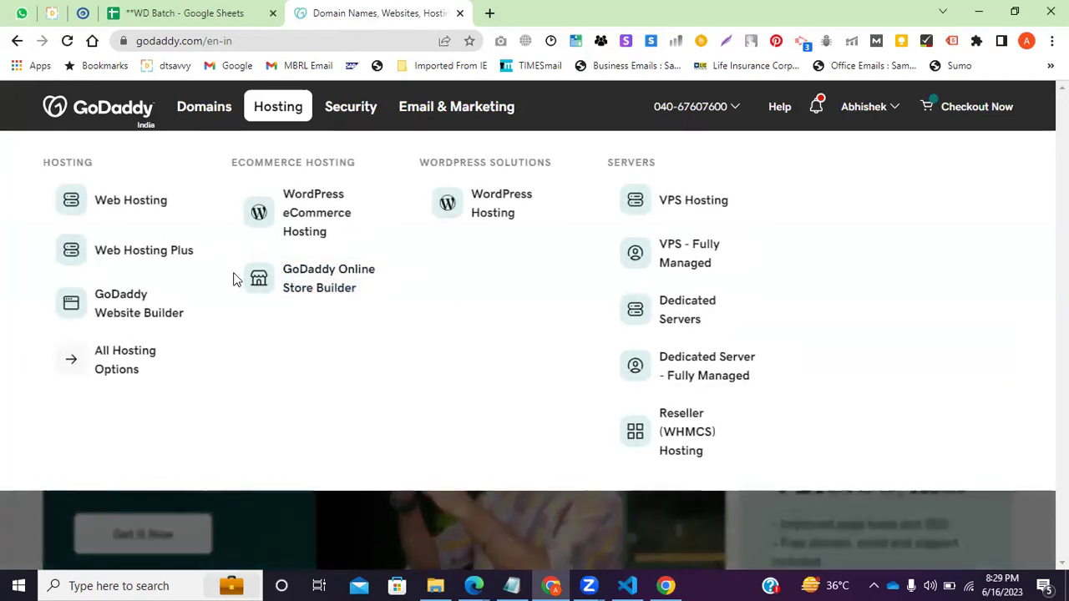
{"action": "left_click", "coordinate": [145, 257]}
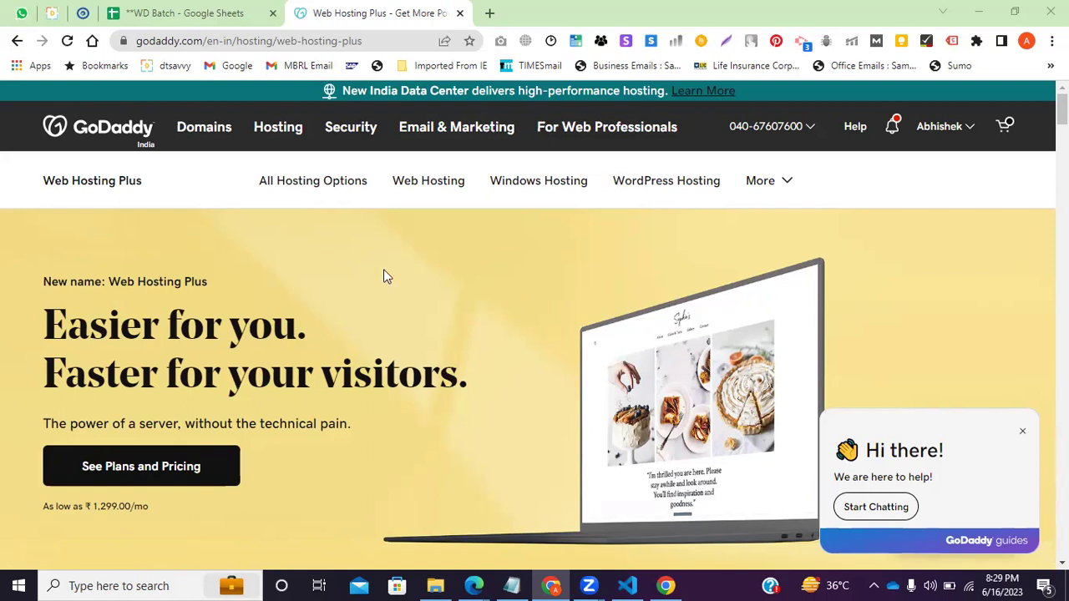
{"action": "left_click", "coordinate": [277, 137]}
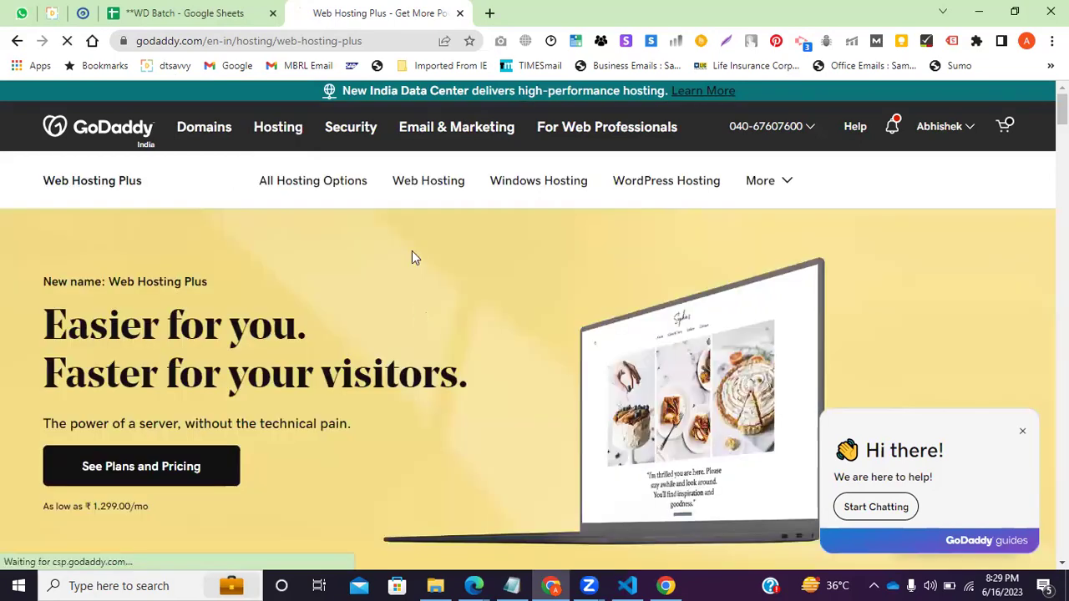
{"action": "scroll", "coordinate": [396, 313], "scroll_direction": "down", "scroll_amount": 5}
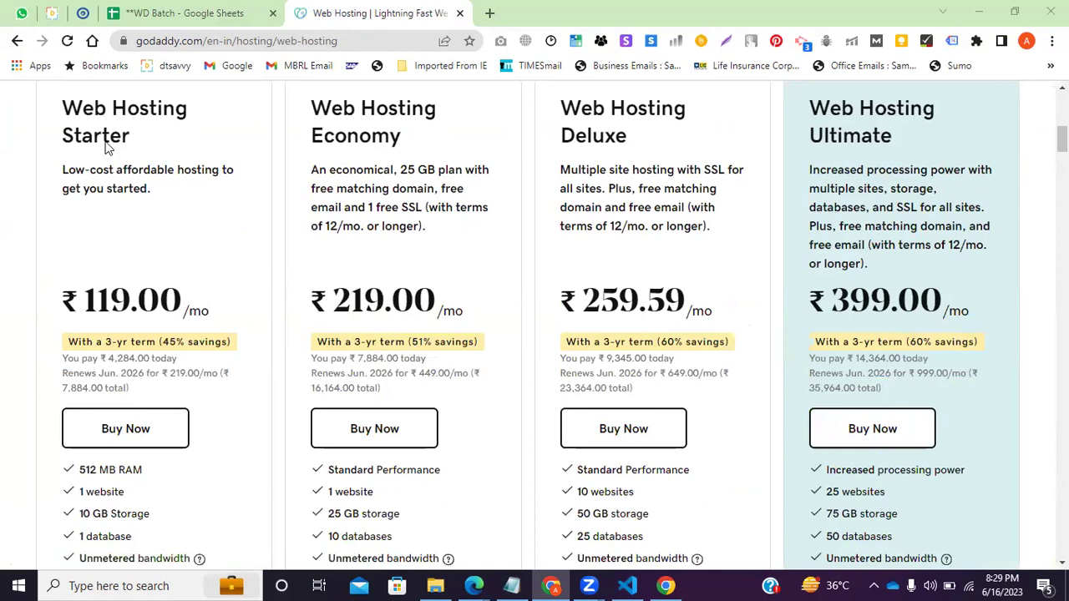
{"action": "left_click_drag", "start_coordinate": [146, 157], "coordinate": [110, 108]}
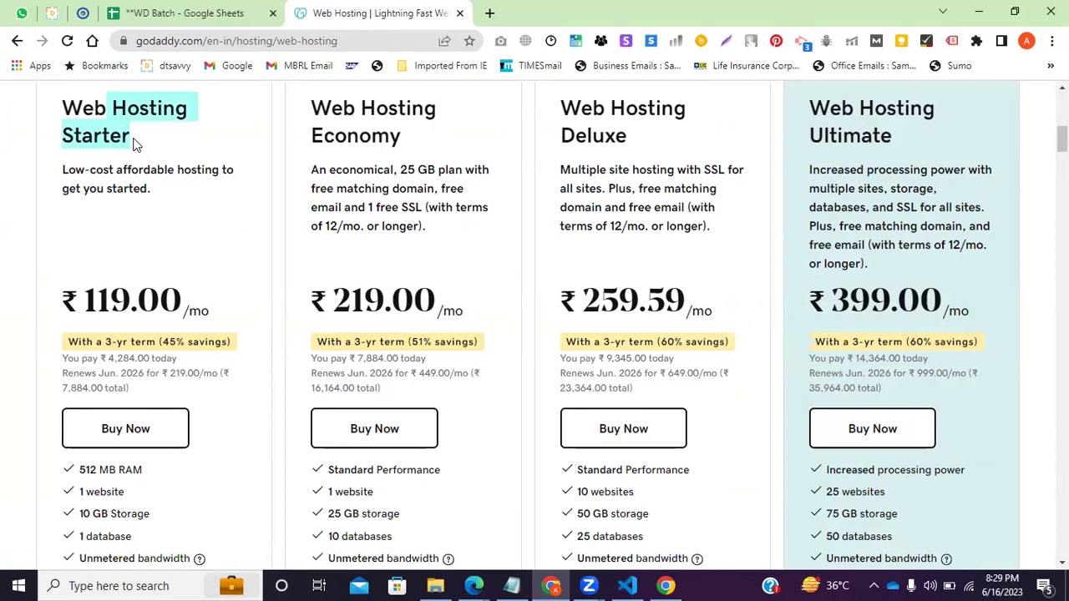
{"action": "left_click", "coordinate": [136, 145]}
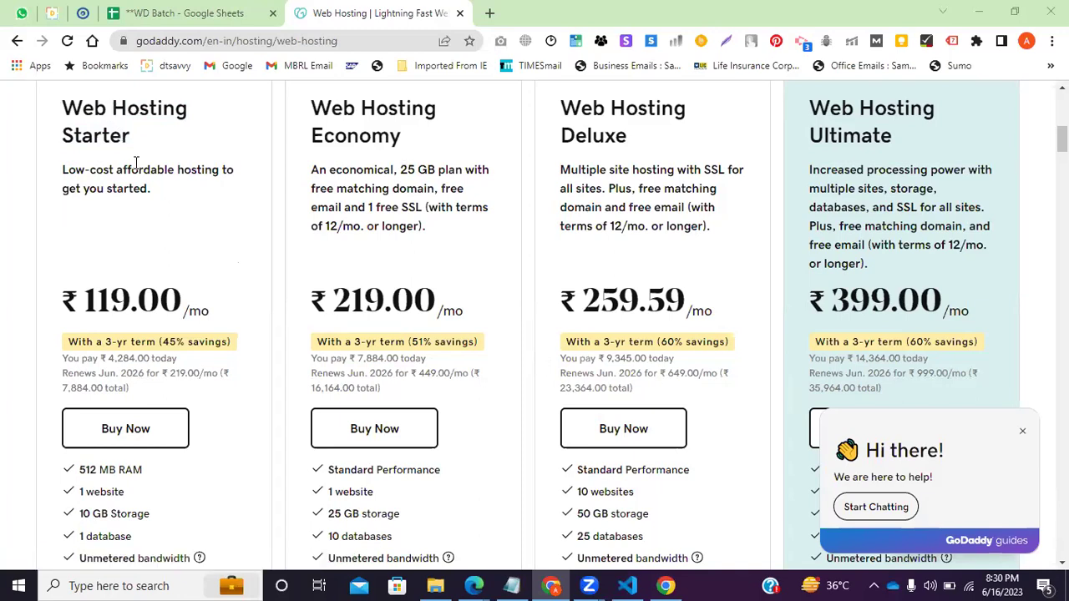
{"action": "left_click_drag", "start_coordinate": [67, 256], "coordinate": [41, 268]}
{"action": "scroll", "coordinate": [162, 343], "scroll_direction": "down", "scroll_amount": 2}
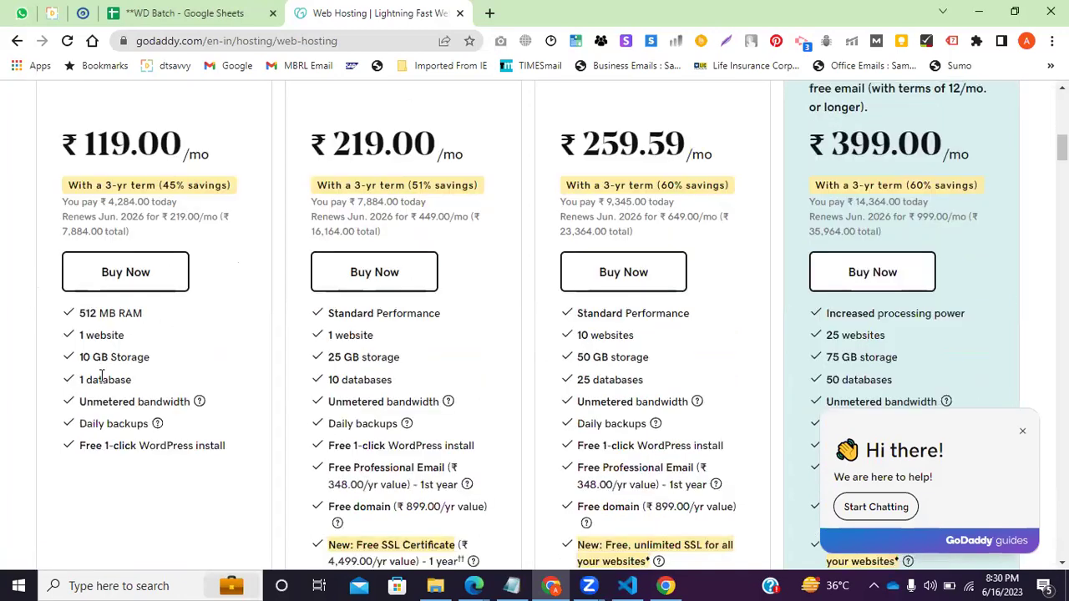
{"action": "left_click_drag", "start_coordinate": [80, 313], "coordinate": [149, 357]}
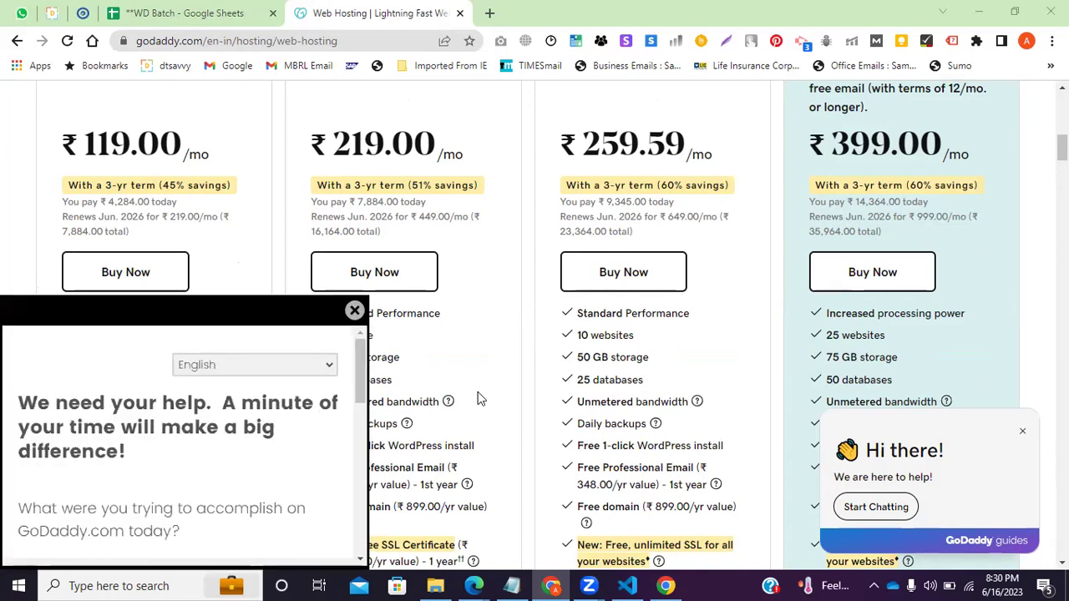
{"action": "left_click", "coordinate": [275, 312]}
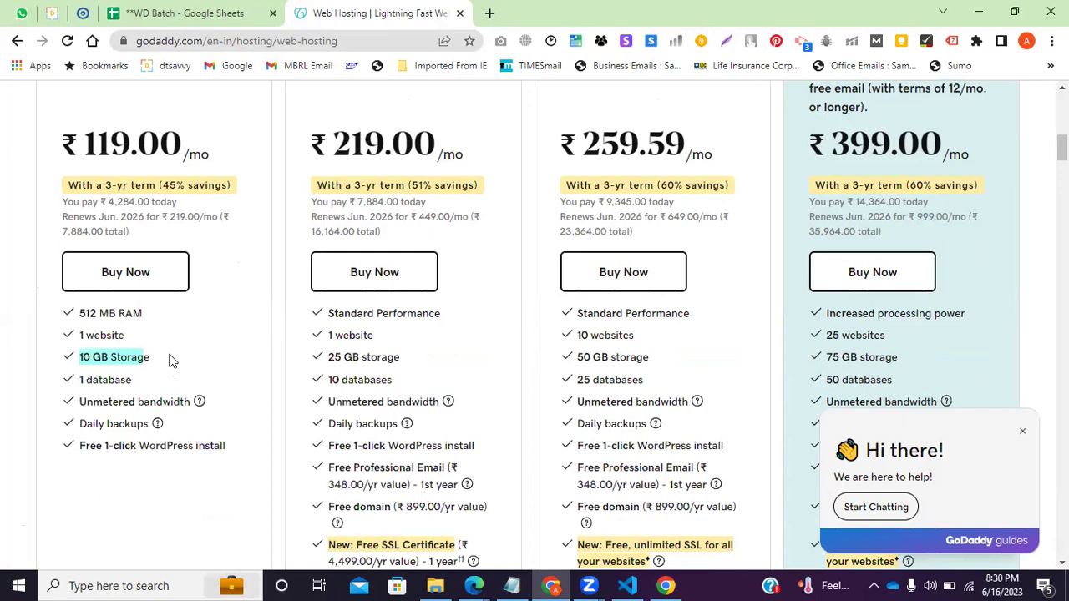
{"action": "left_click_drag", "start_coordinate": [161, 359], "coordinate": [171, 401]}
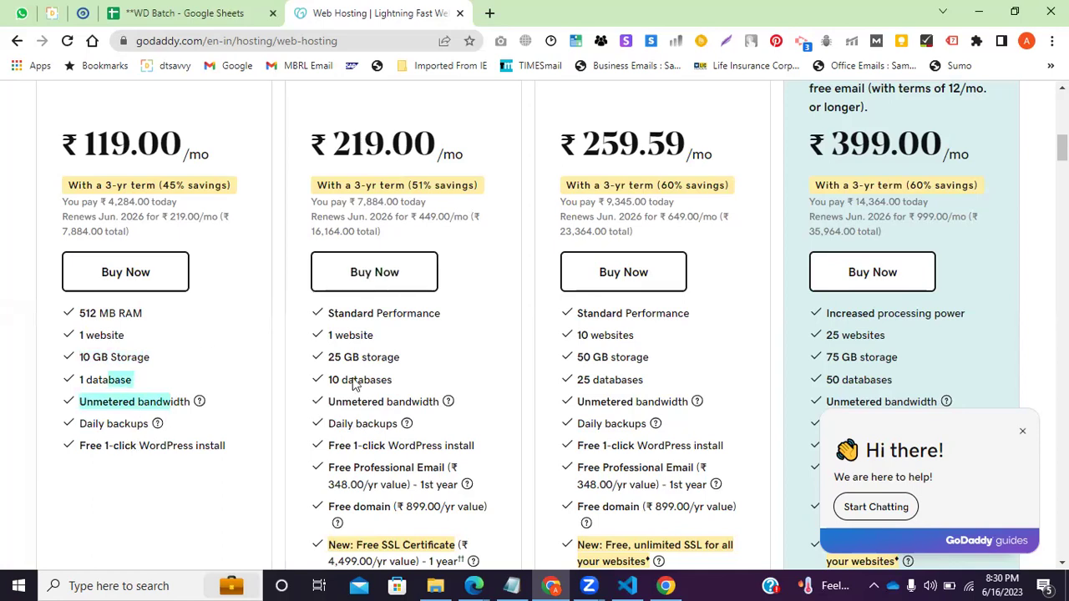
Highlight the Economy plan's 25 GB storage, daily backups, WordPress install and Free Professional Email.
{"action": "scroll", "coordinate": [334, 267], "scroll_direction": "up", "scroll_amount": 1}
{"action": "scroll", "coordinate": [334, 267], "scroll_direction": "up", "scroll_amount": 2}
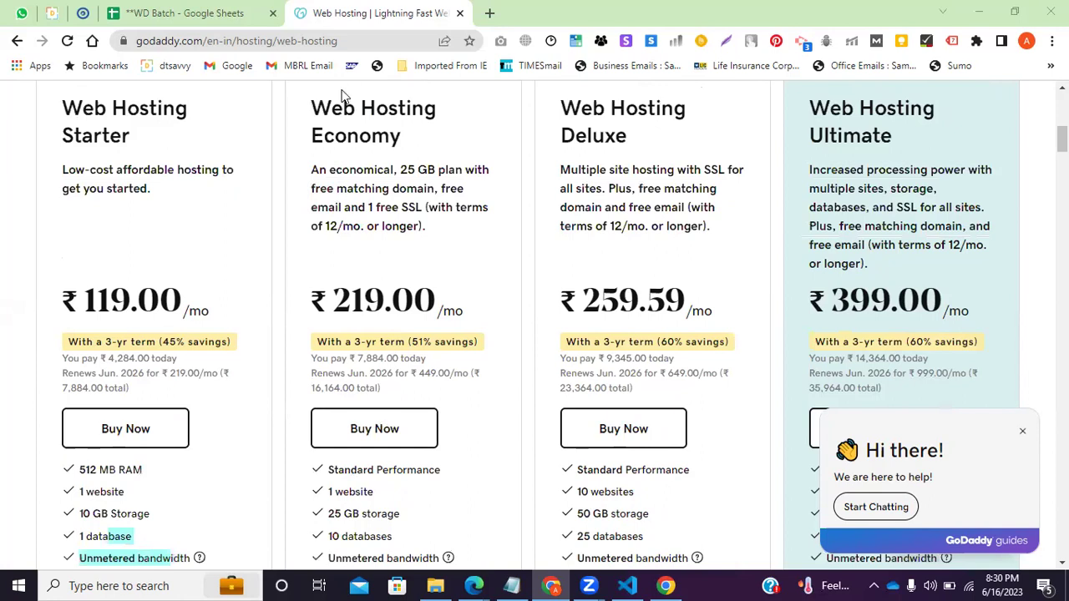
{"action": "left_click_drag", "start_coordinate": [362, 109], "coordinate": [401, 136]}
{"action": "scroll", "coordinate": [384, 284], "scroll_direction": "down", "scroll_amount": 5}
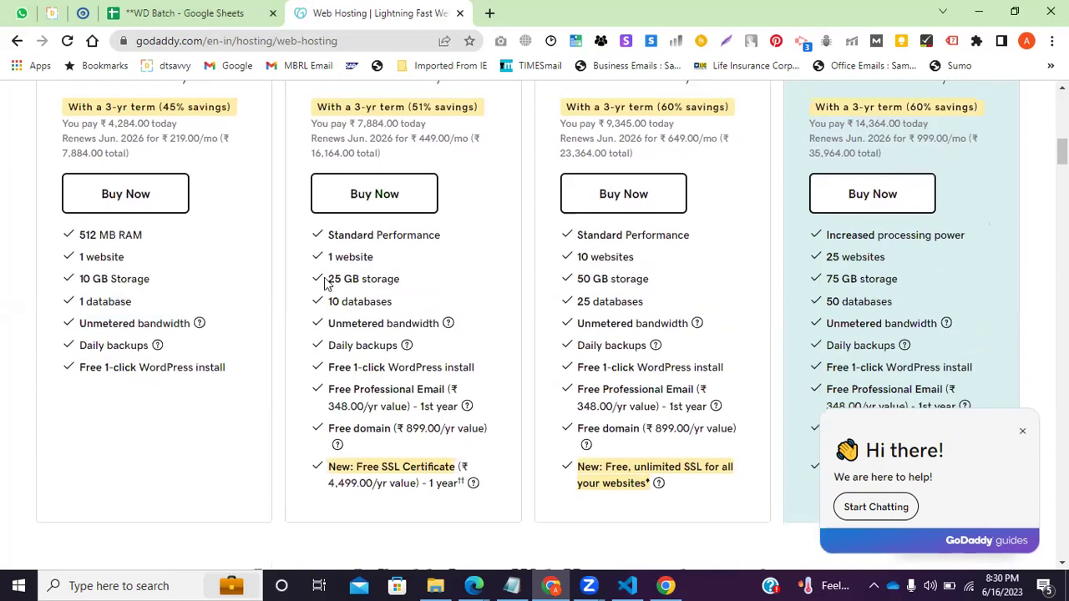
{"action": "left_click_drag", "start_coordinate": [326, 278], "coordinate": [375, 279]}
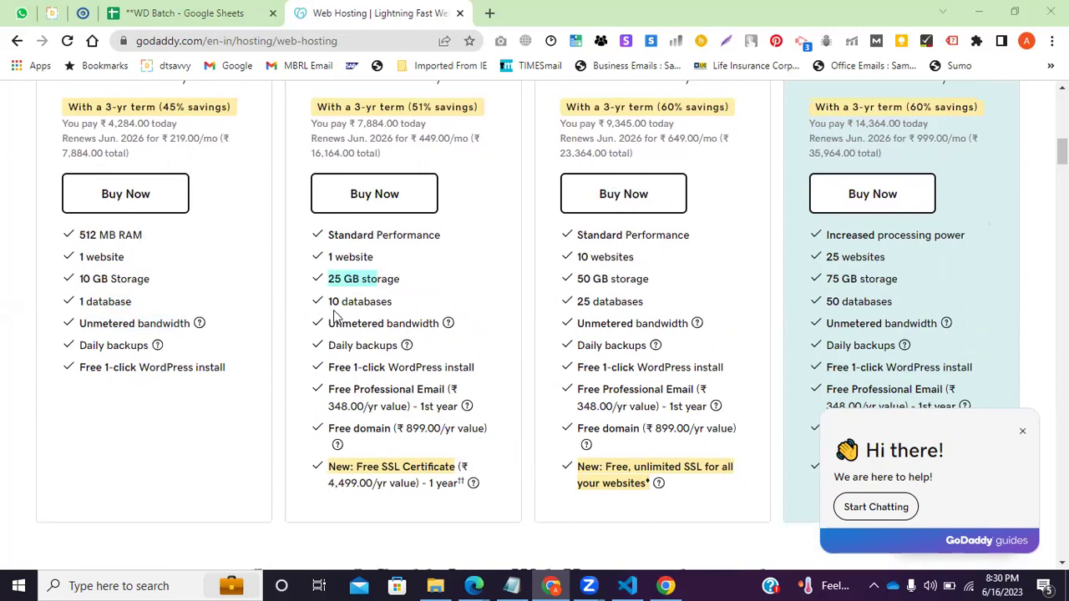
{"action": "left_click_drag", "start_coordinate": [334, 354], "coordinate": [407, 354]}
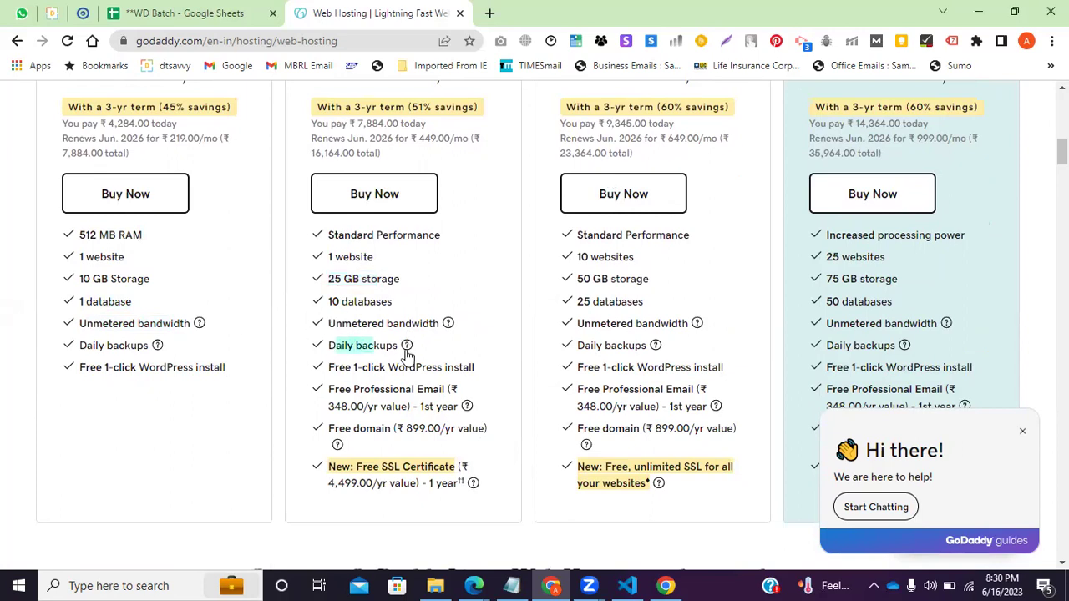
{"action": "left_click_drag", "start_coordinate": [338, 367], "coordinate": [413, 391]}
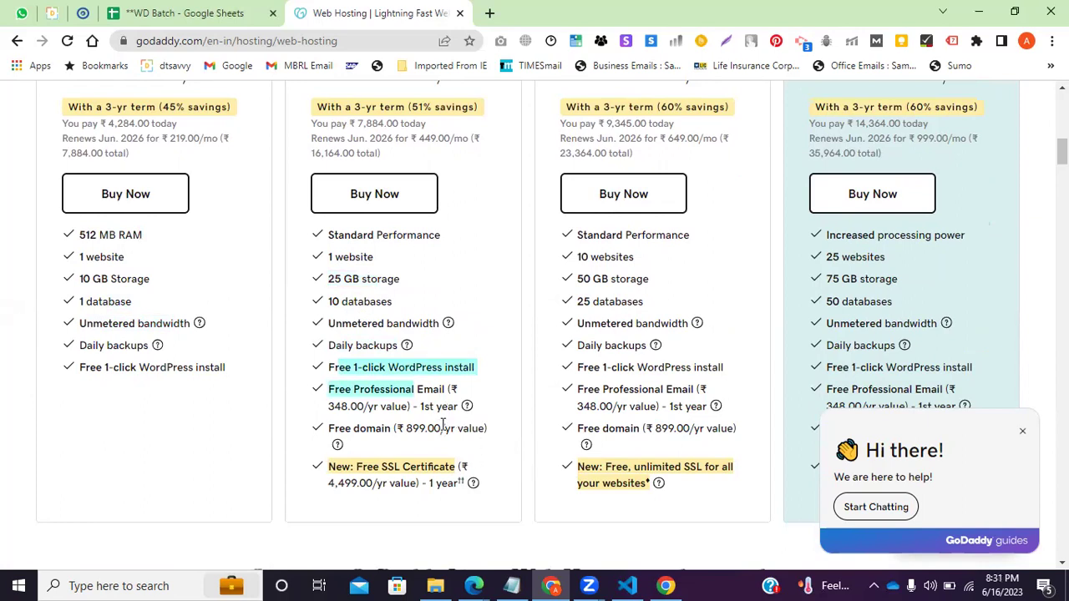
{"action": "left_click_drag", "start_coordinate": [338, 390], "coordinate": [476, 408]}
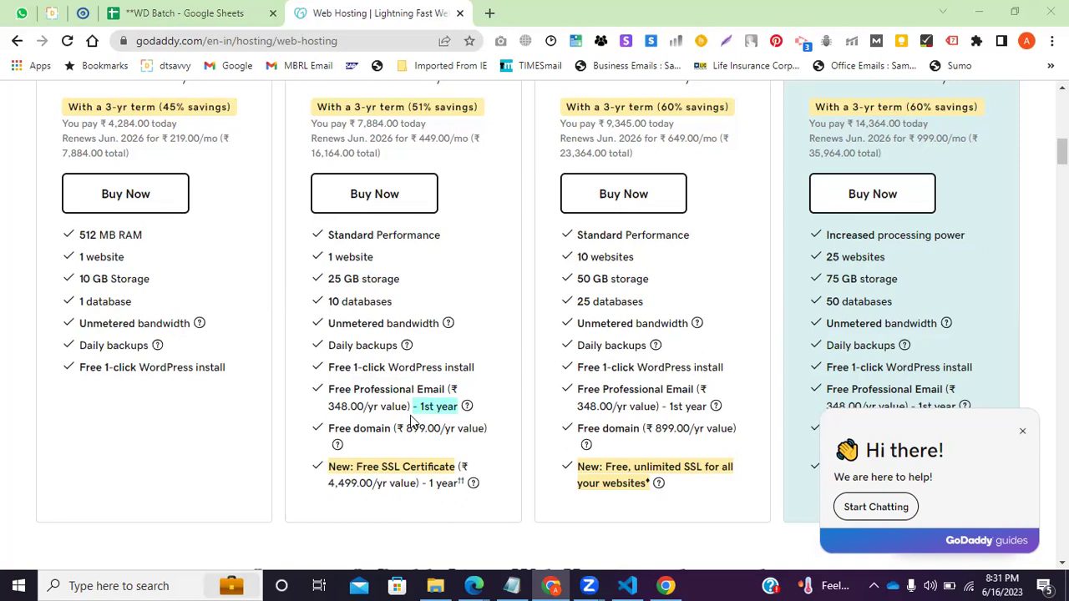
{"action": "left_click_drag", "start_coordinate": [329, 404], "coordinate": [457, 406]}
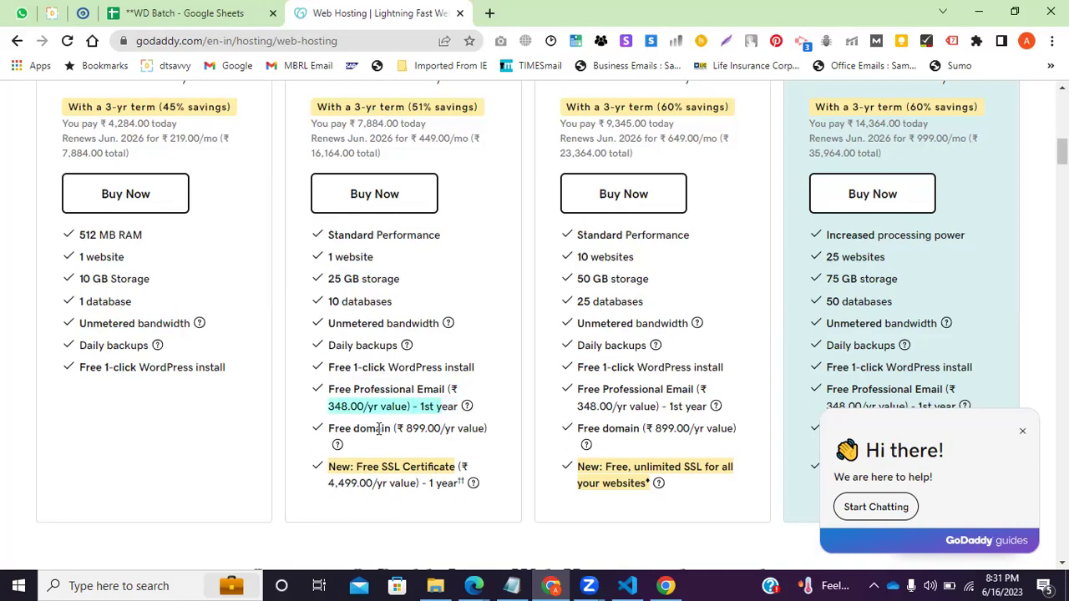
Highlight Economy's free domain worth ₹899.00 and its free 1-year SSL certificate.
{"action": "scroll", "coordinate": [367, 205], "scroll_direction": "up", "scroll_amount": 3}
{"action": "scroll", "coordinate": [388, 394], "scroll_direction": "down", "scroll_amount": 4}
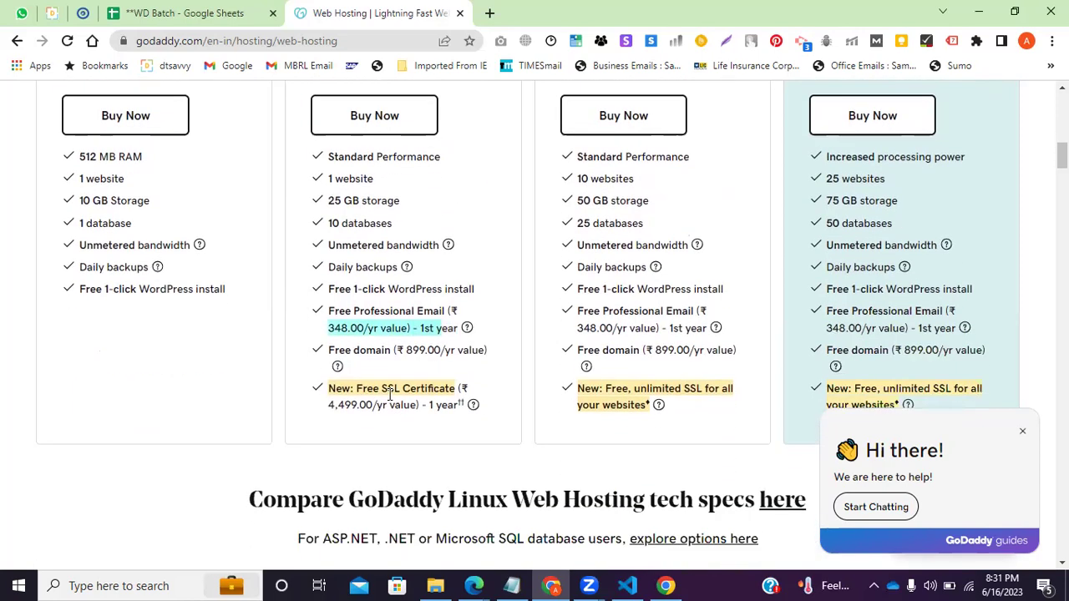
{"action": "left_click_drag", "start_coordinate": [443, 351], "coordinate": [396, 350]}
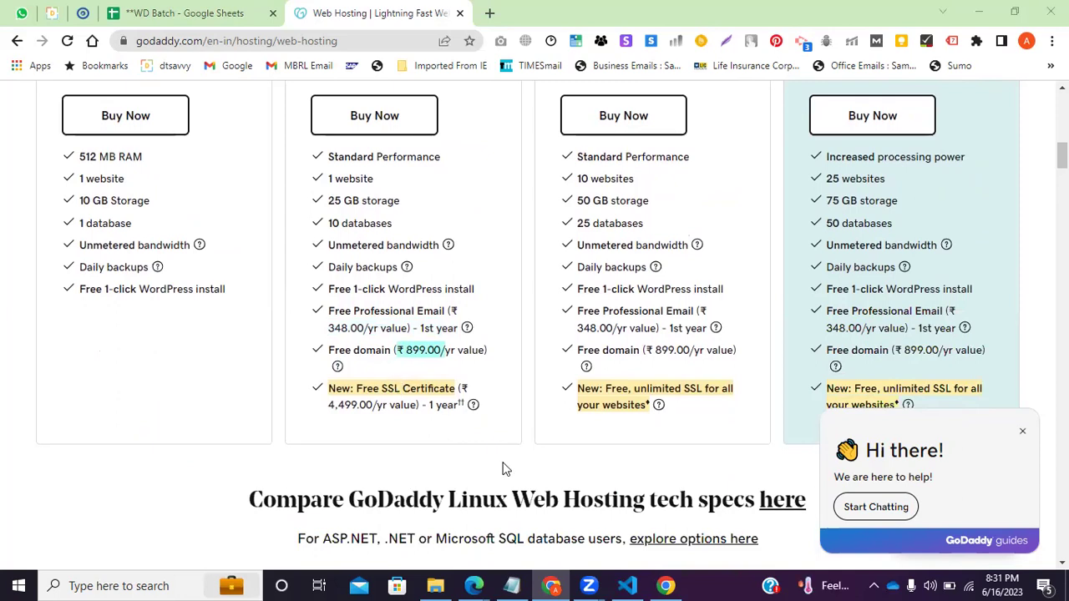
{"action": "scroll", "coordinate": [449, 432], "scroll_direction": "up", "scroll_amount": 3}
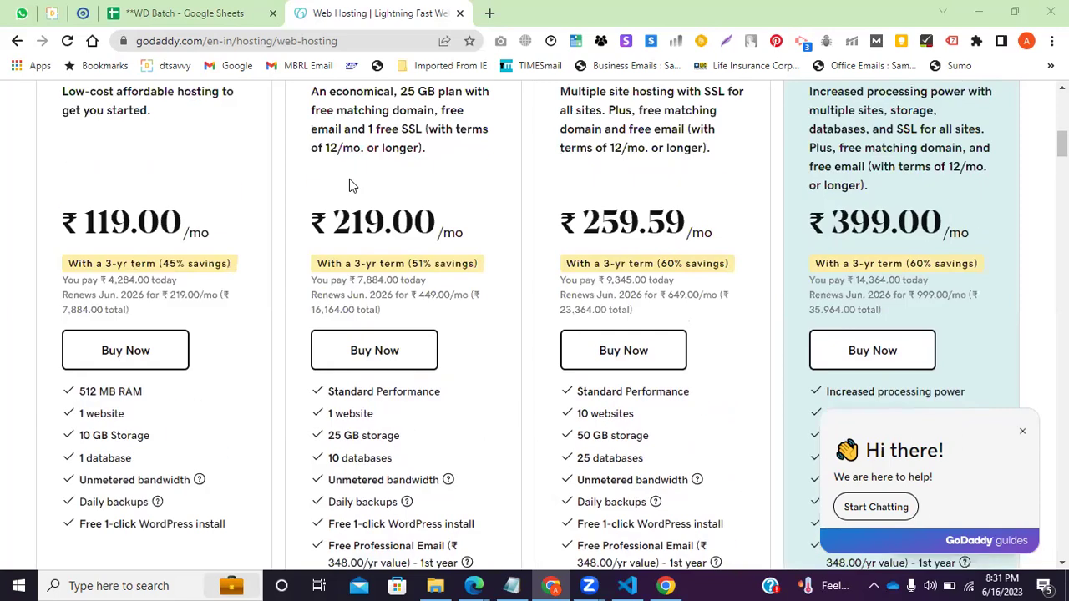
{"action": "scroll", "coordinate": [402, 288], "scroll_direction": "down", "scroll_amount": 4}
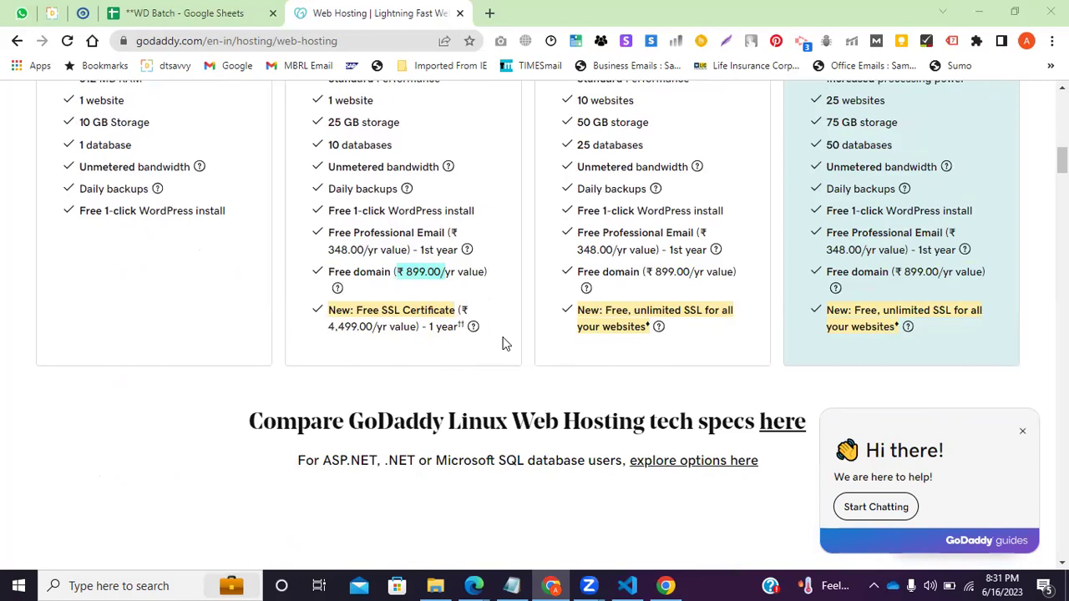
{"action": "left_click_drag", "start_coordinate": [380, 310], "coordinate": [442, 310]}
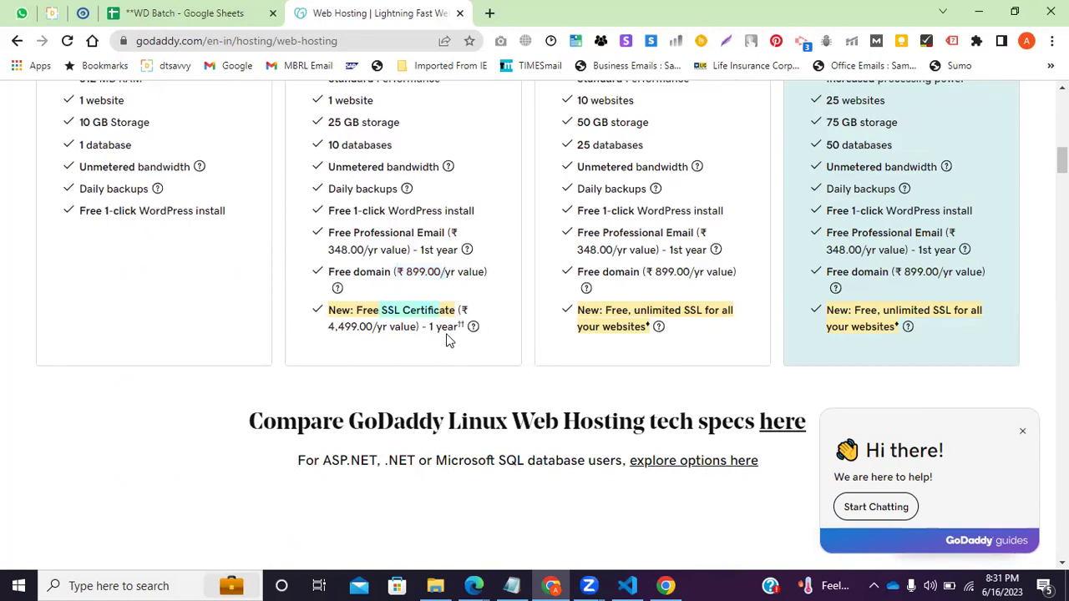
{"action": "scroll", "coordinate": [446, 339], "scroll_direction": "up", "scroll_amount": 1}
{"action": "left_click_drag", "start_coordinate": [368, 389], "coordinate": [472, 405]}
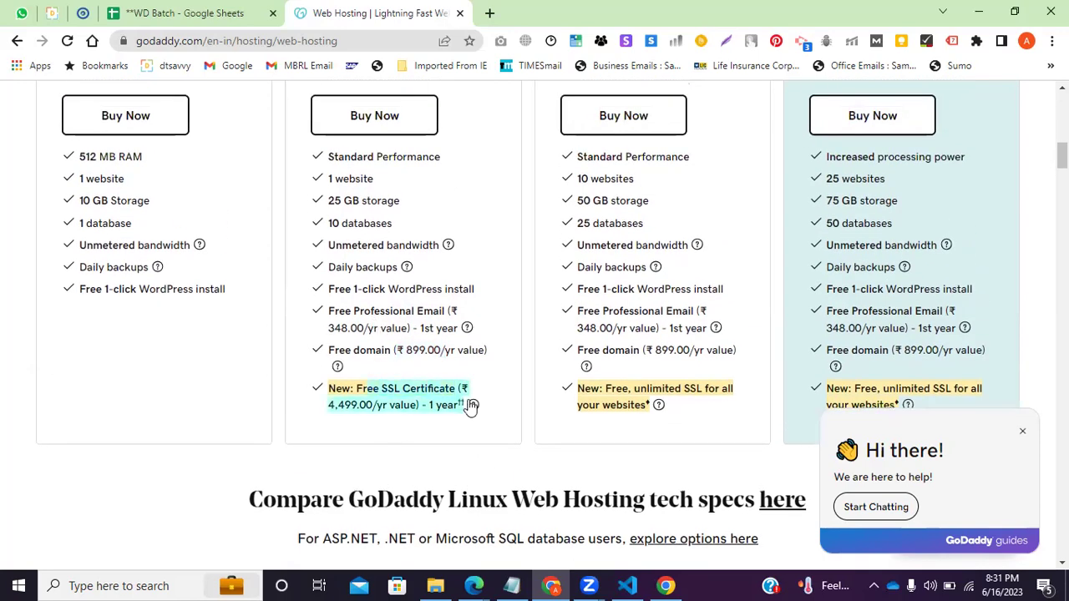
{"action": "left_click", "coordinate": [418, 431]}
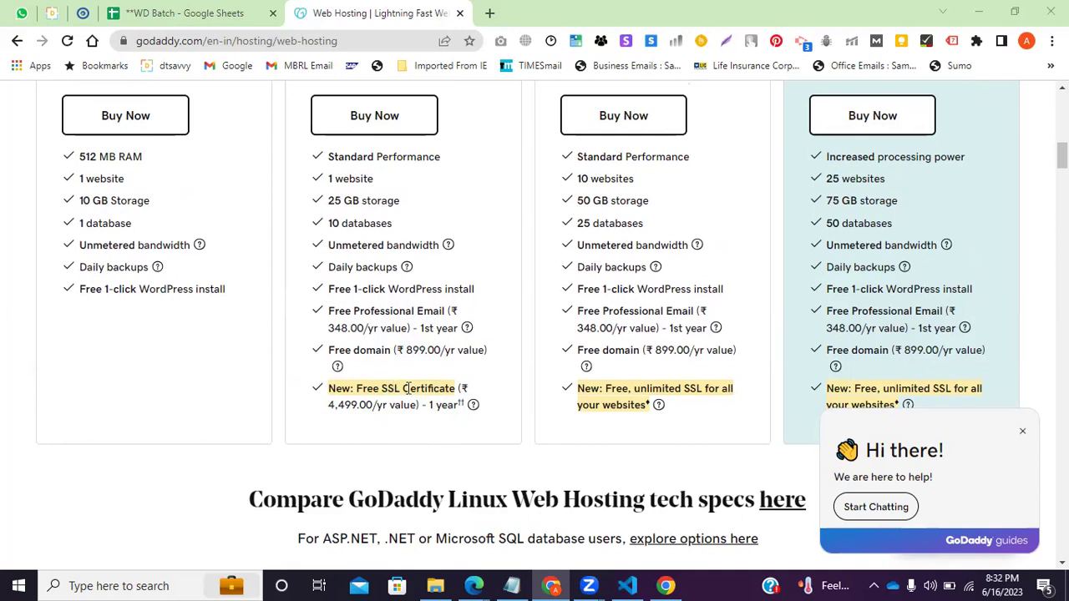
{"action": "left_click_drag", "start_coordinate": [405, 388], "coordinate": [477, 429]}
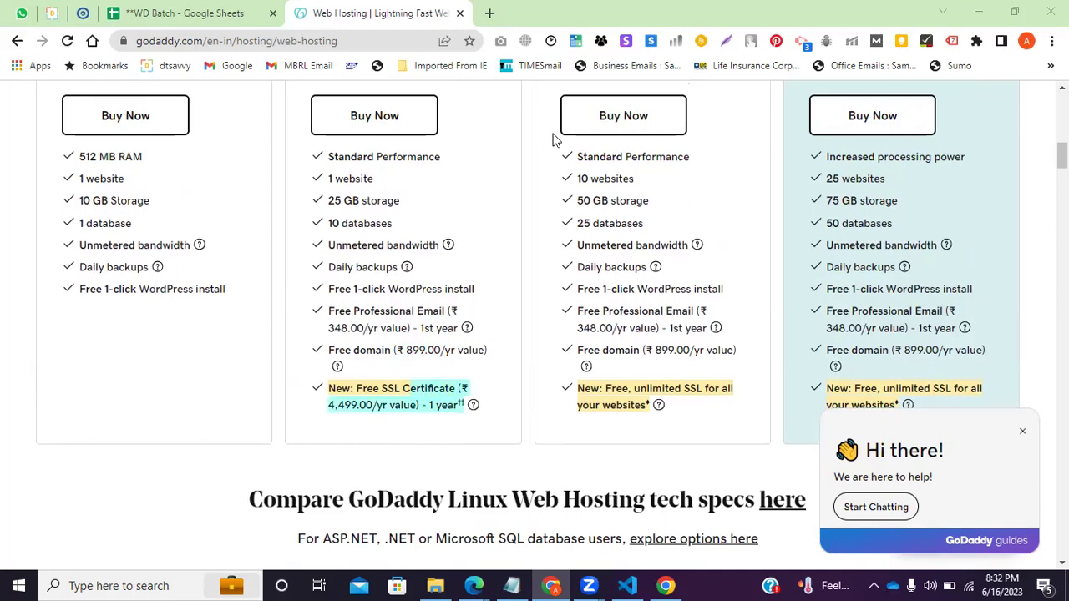
{"action": "left_click_drag", "start_coordinate": [364, 388], "coordinate": [448, 388]}
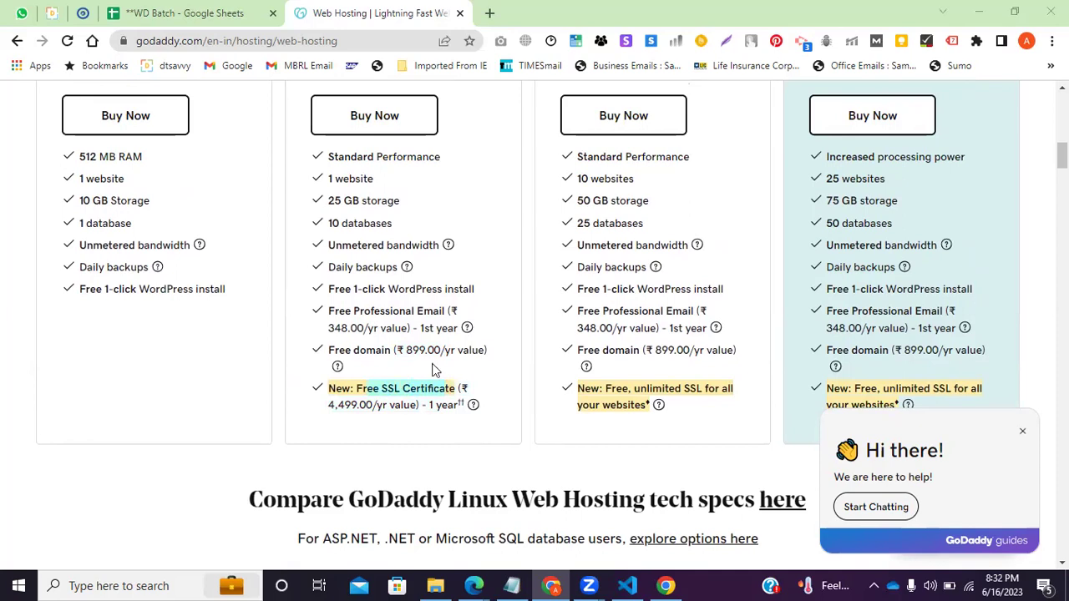
Compare Starter's 10 GB storage with Economy's storage, databases, bandwidth, SSL and free domain.
{"action": "scroll", "coordinate": [334, 342], "scroll_direction": "up", "scroll_amount": 2}
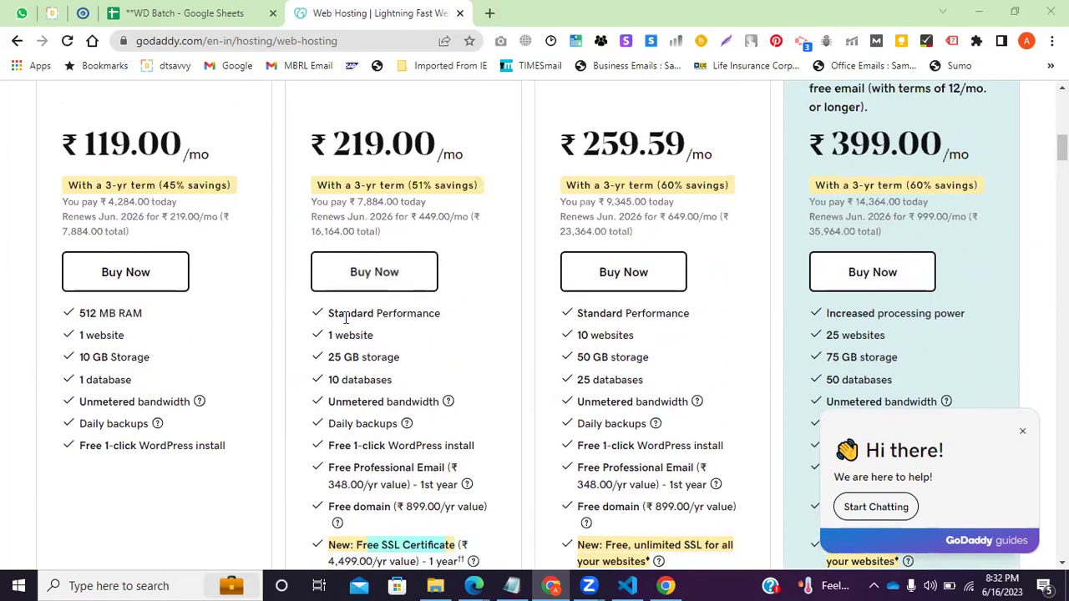
{"action": "left_click_drag", "start_coordinate": [84, 357], "coordinate": [175, 356]}
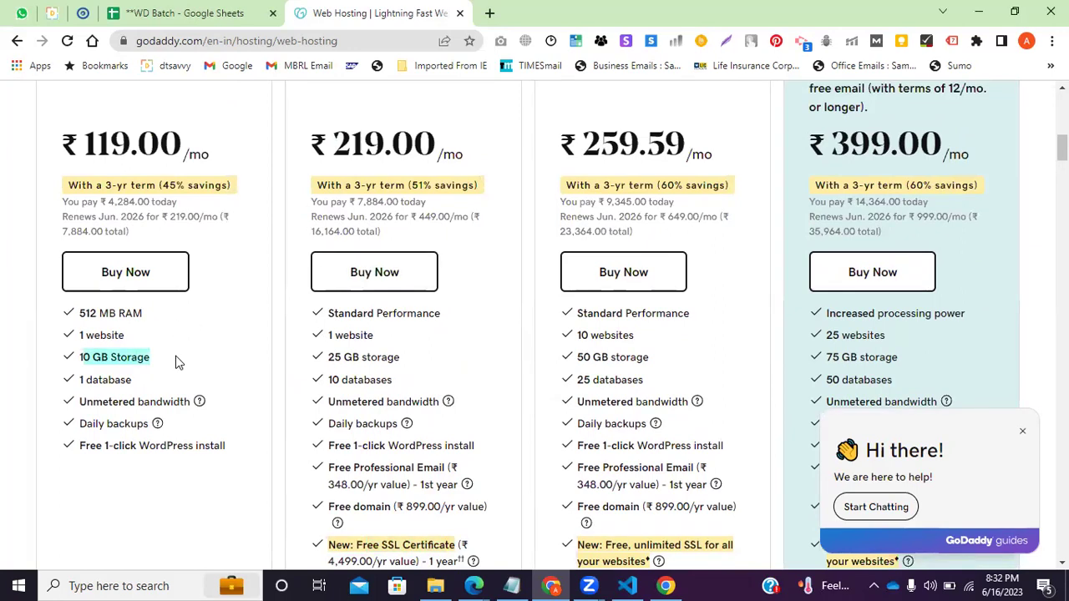
{"action": "left_click_drag", "start_coordinate": [329, 357], "coordinate": [428, 372]}
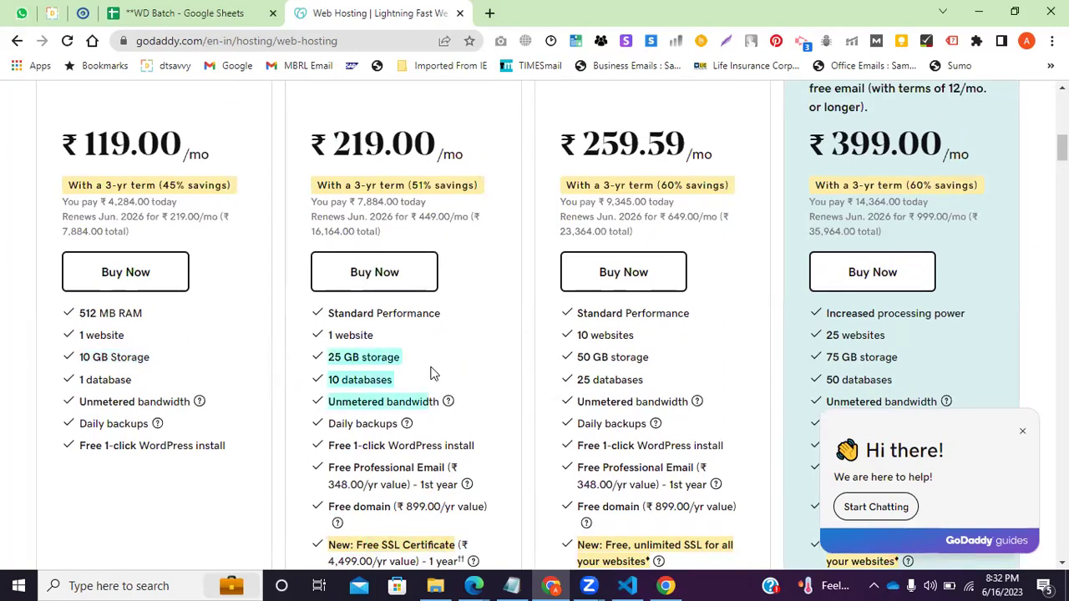
{"action": "left_click", "coordinate": [428, 374]}
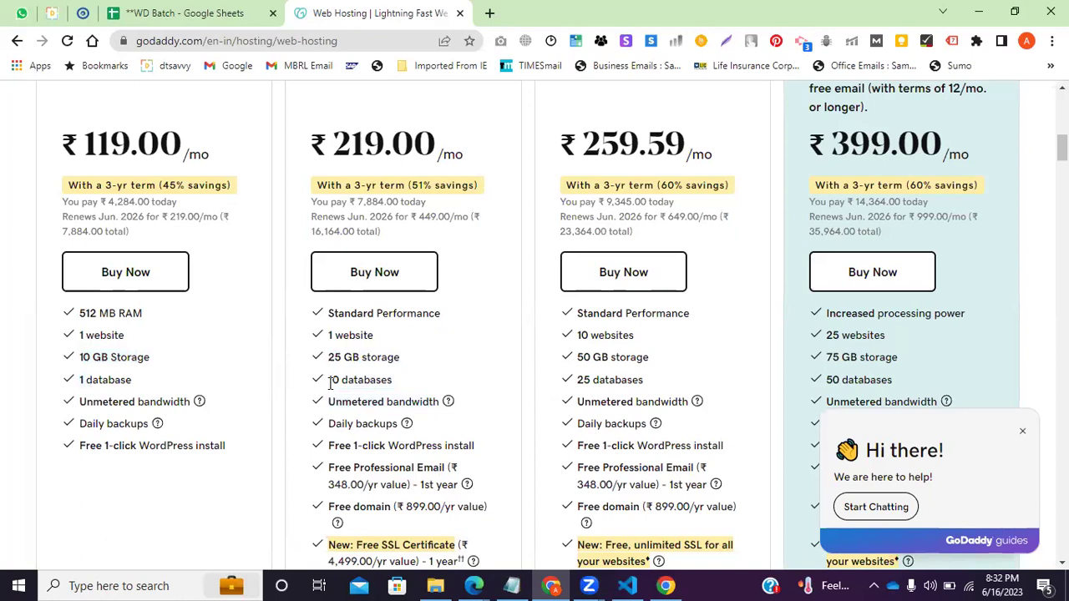
{"action": "left_click_drag", "start_coordinate": [329, 380], "coordinate": [386, 402]}
{"action": "scroll", "coordinate": [399, 380], "scroll_direction": "down", "scroll_amount": 1}
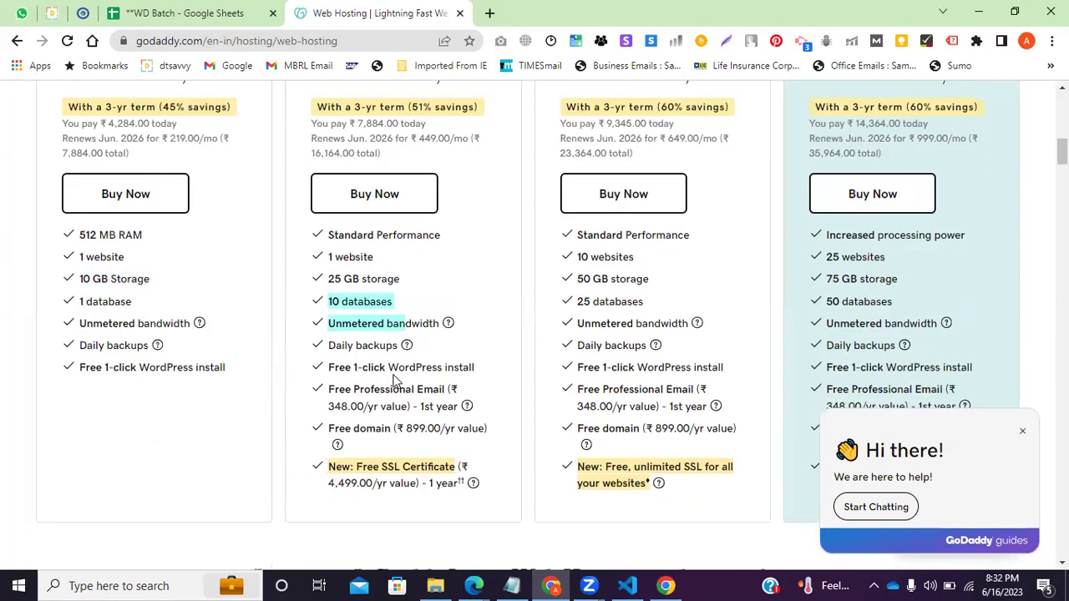
{"action": "scroll", "coordinate": [384, 435], "scroll_direction": "down", "scroll_amount": 1}
{"action": "left_click", "coordinate": [402, 429]}
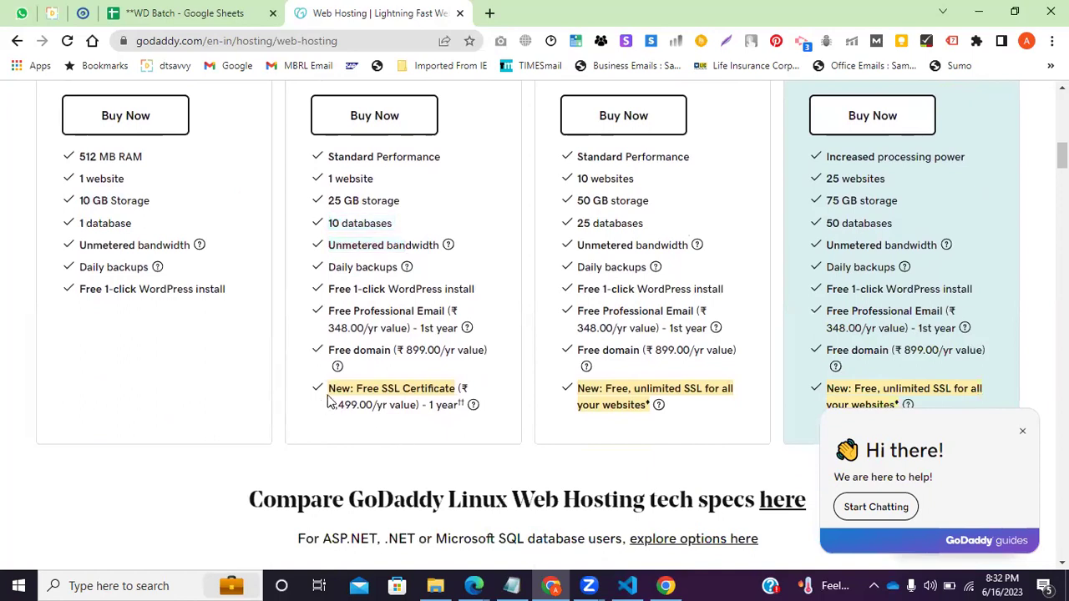
{"action": "left_click_drag", "start_coordinate": [384, 388], "coordinate": [501, 411]}
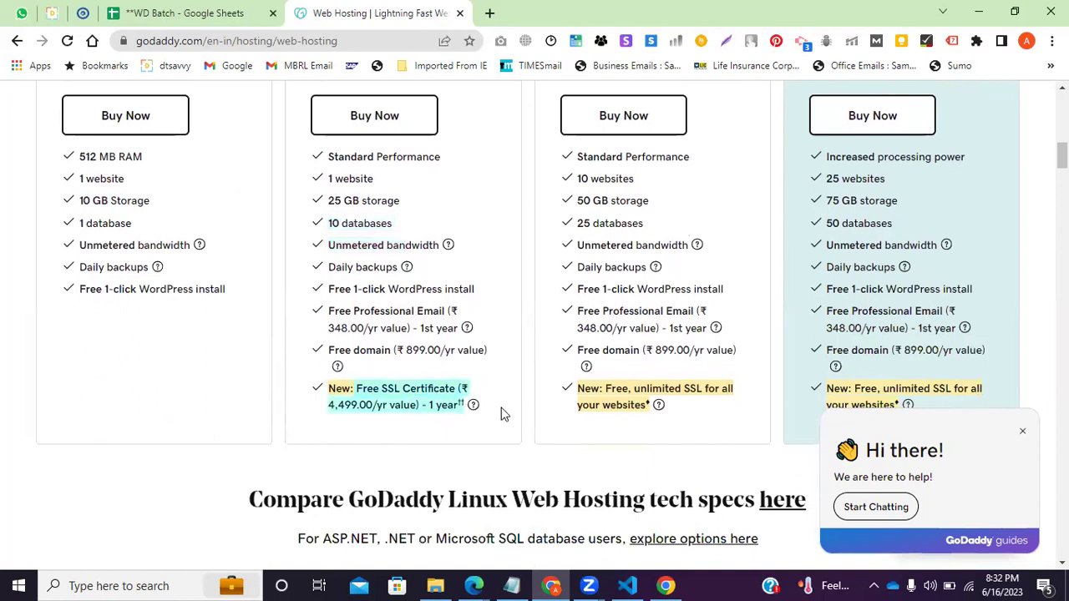
{"action": "left_click_drag", "start_coordinate": [394, 350], "coordinate": [494, 371]}
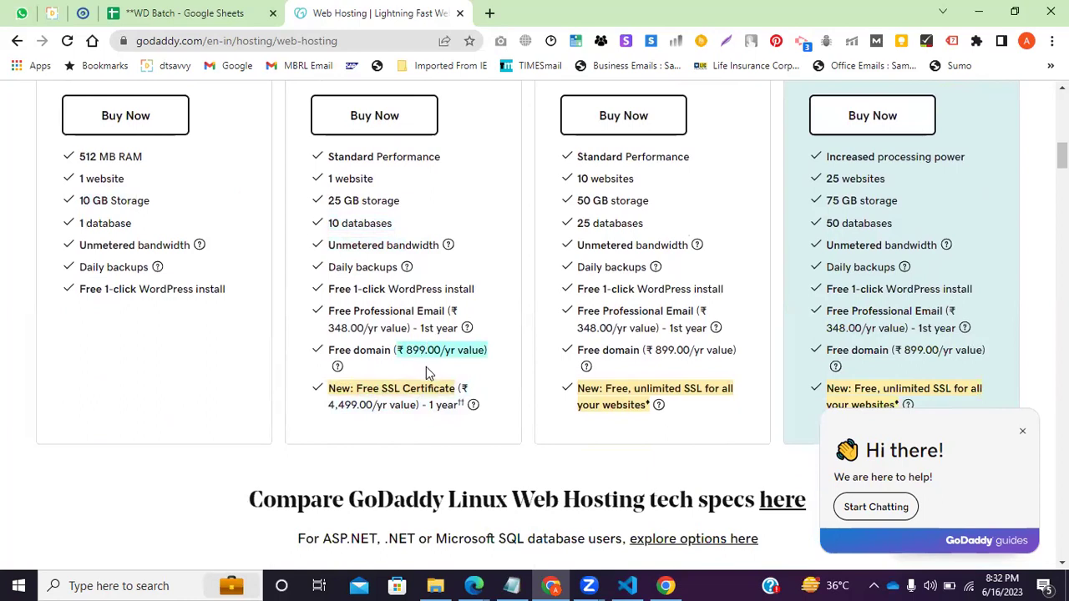
{"action": "scroll", "coordinate": [434, 367], "scroll_direction": "up", "scroll_amount": 2}
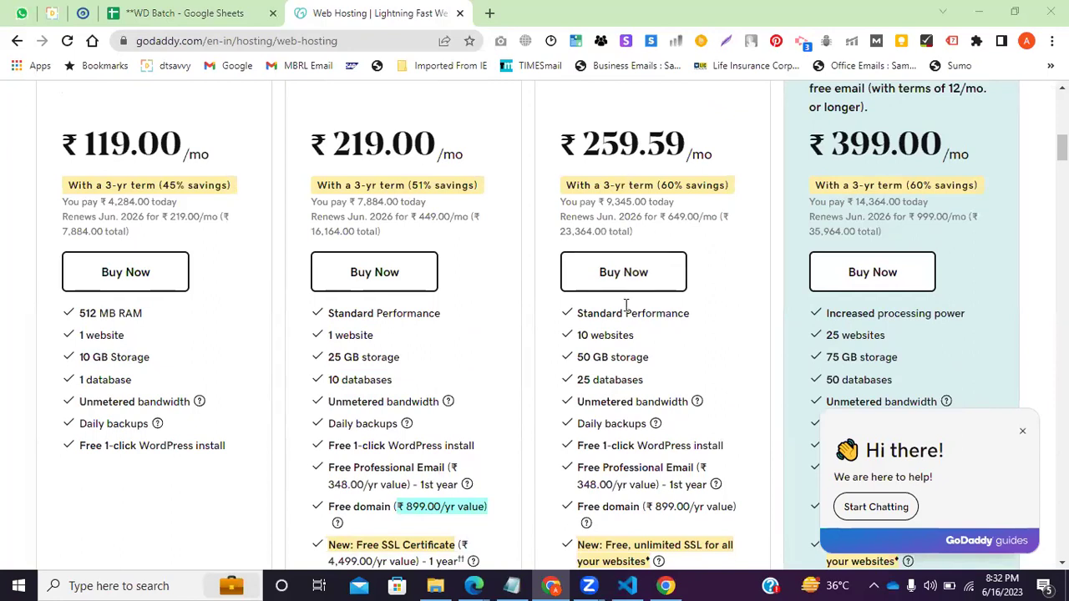
{"action": "scroll", "coordinate": [643, 262], "scroll_direction": "up", "scroll_amount": 2}
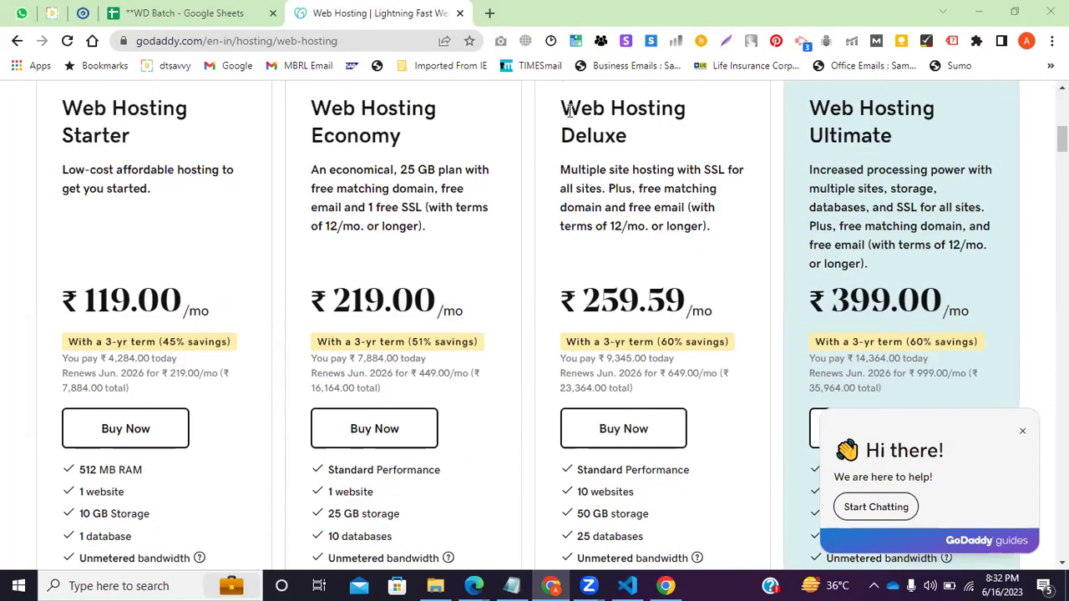
{"action": "left_click_drag", "start_coordinate": [606, 102], "coordinate": [648, 160]}
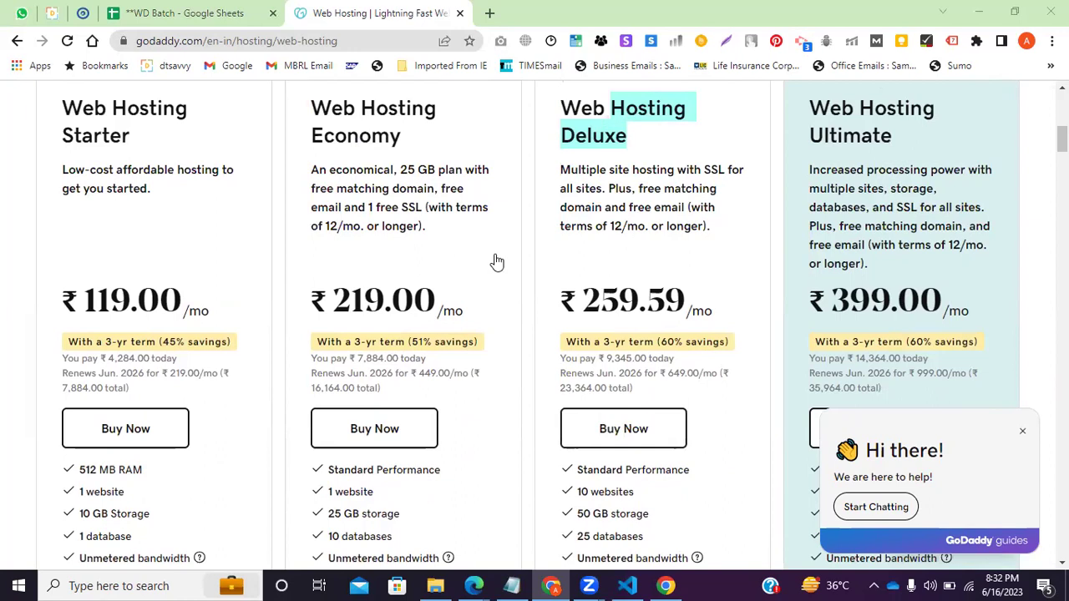
{"action": "scroll", "coordinate": [628, 258], "scroll_direction": "down", "scroll_amount": 2}
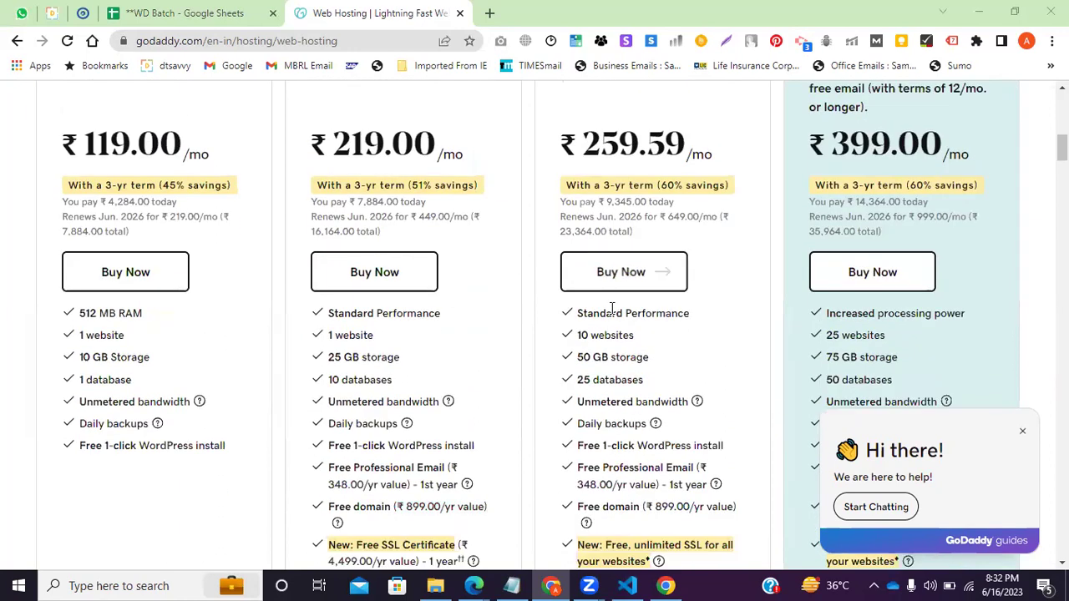
{"action": "left_click_drag", "start_coordinate": [576, 358], "coordinate": [616, 359]}
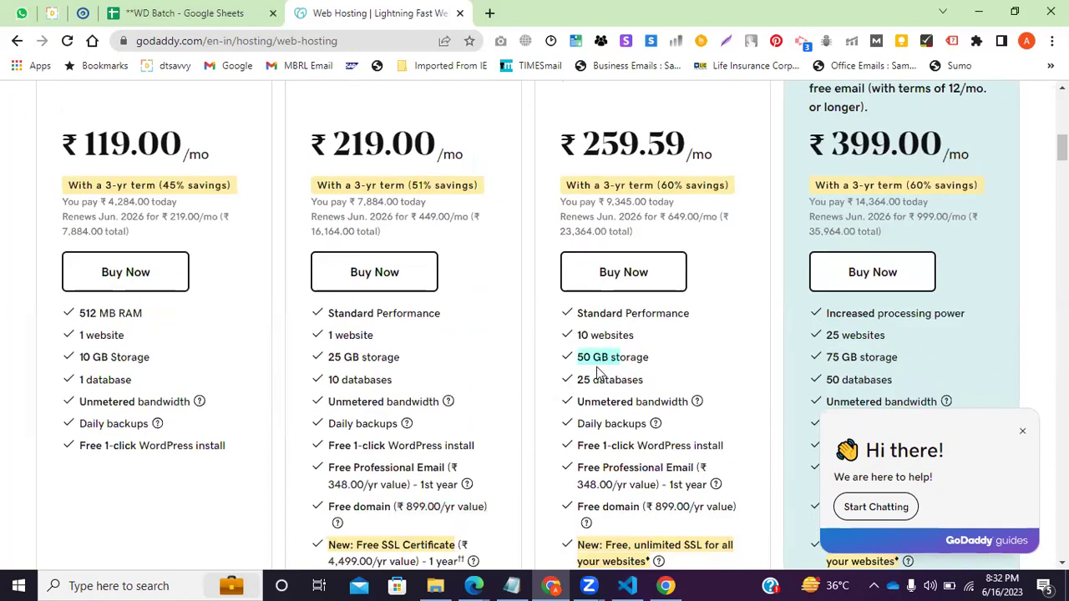
{"action": "scroll", "coordinate": [598, 376], "scroll_direction": "down", "scroll_amount": 1}
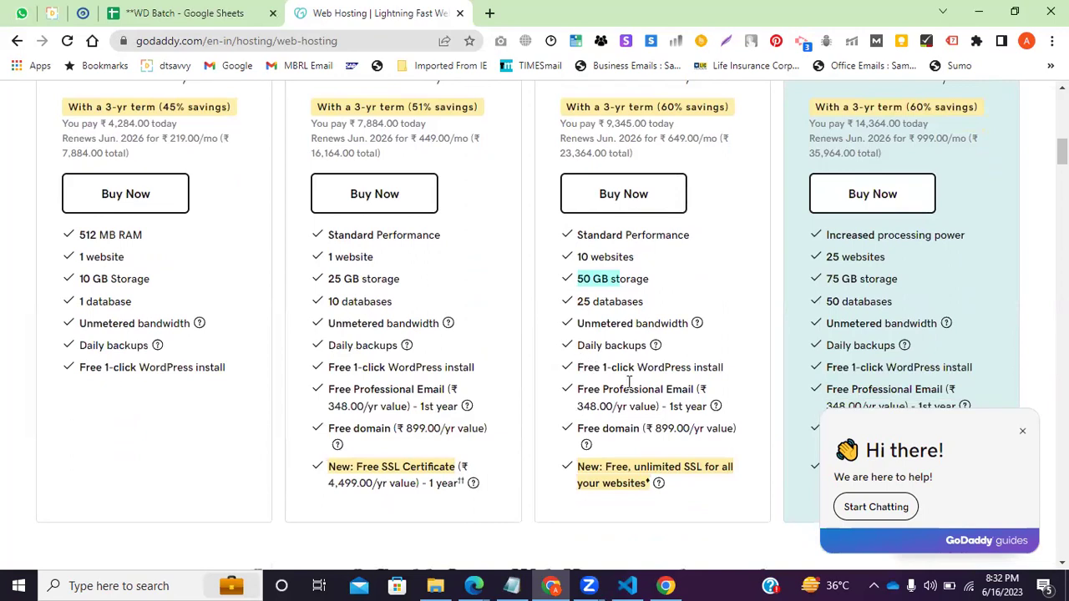
{"action": "left_click_drag", "start_coordinate": [602, 367], "coordinate": [679, 387]}
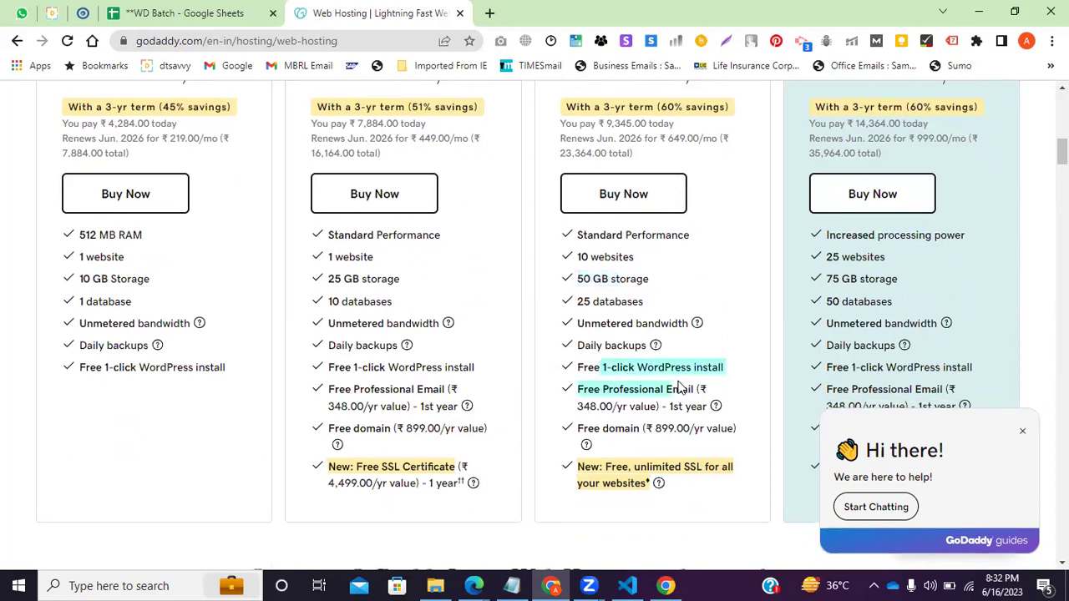
{"action": "left_click", "coordinate": [701, 389]}
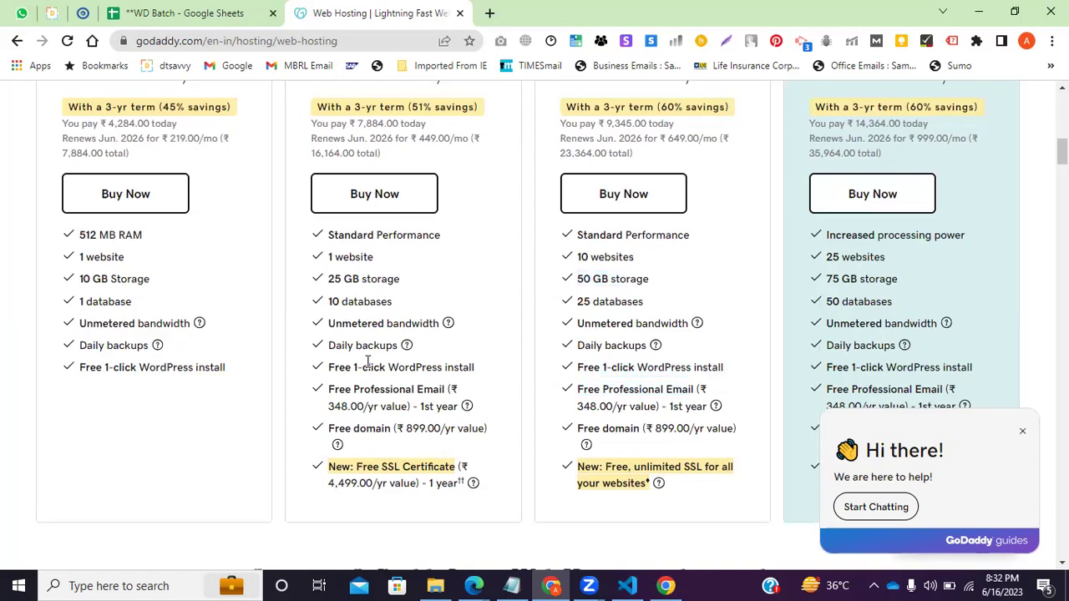
{"action": "left_click_drag", "start_coordinate": [367, 360], "coordinate": [509, 387]}
{"action": "left_click_drag", "start_coordinate": [104, 368], "coordinate": [270, 374]}
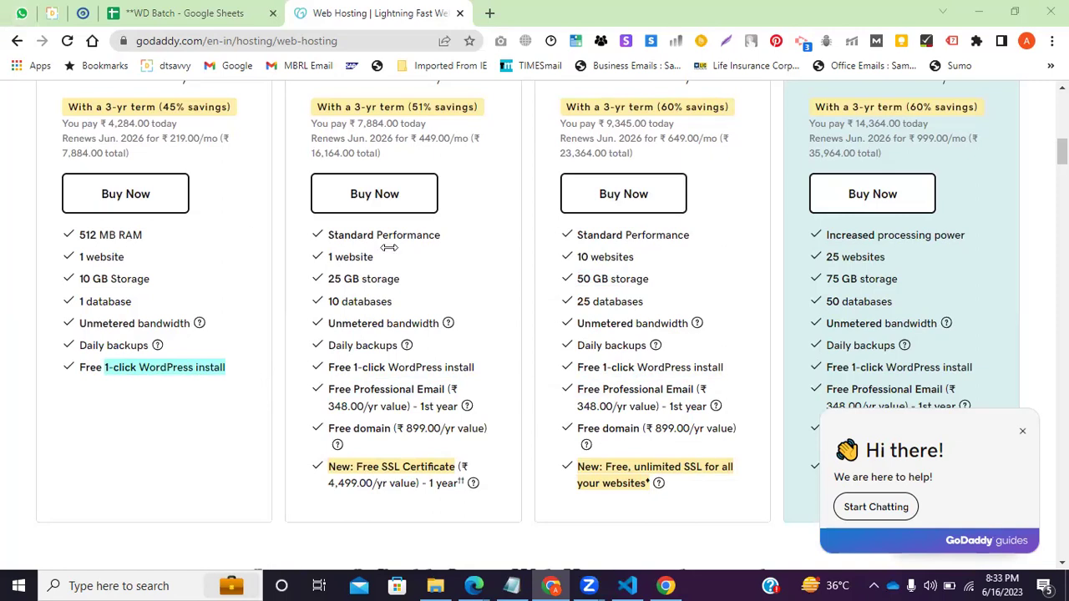
{"action": "left_click_drag", "start_coordinate": [165, 375], "coordinate": [248, 375]}
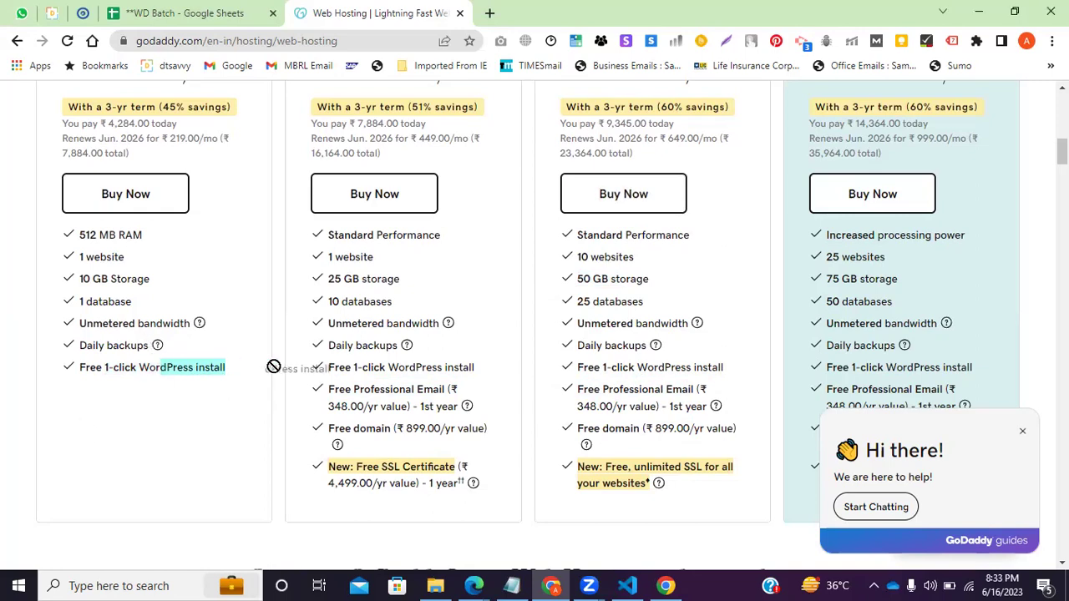
{"action": "left_click_drag", "start_coordinate": [177, 402], "coordinate": [85, 365]}
{"action": "left_click", "coordinate": [175, 367]}
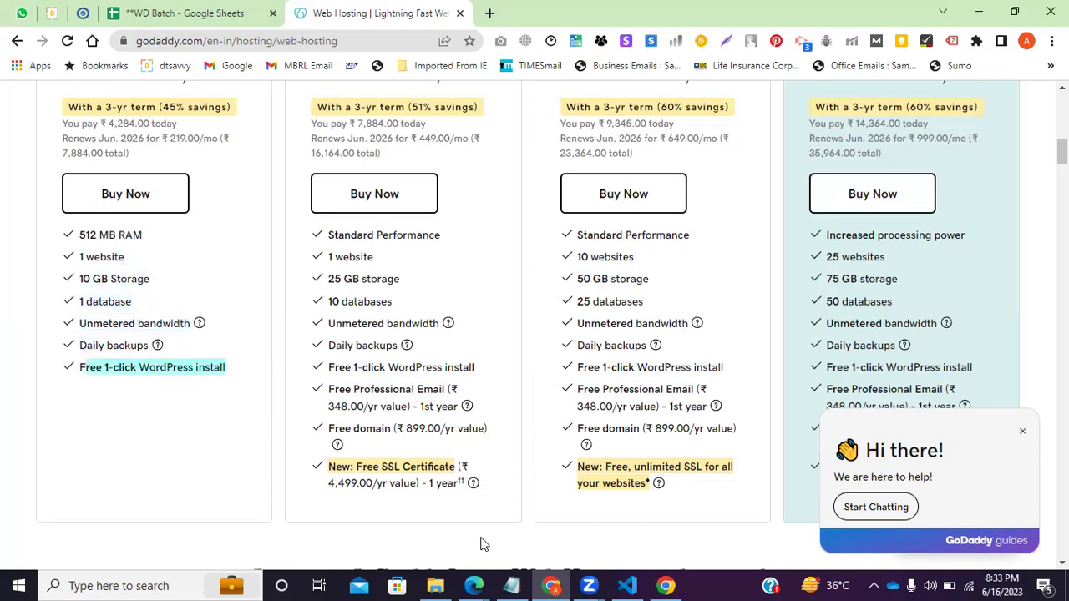
{"action": "scroll", "coordinate": [480, 544], "scroll_direction": "down", "scroll_amount": 1}
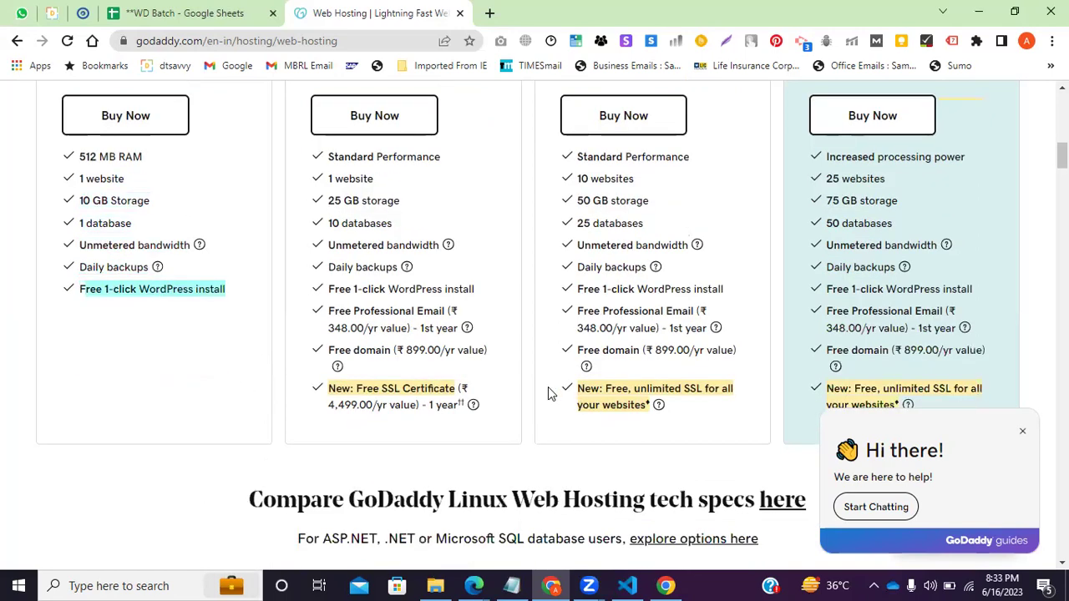
{"action": "left_click_drag", "start_coordinate": [664, 311], "coordinate": [668, 409]}
{"action": "left_click", "coordinate": [641, 358]}
{"action": "left_click", "coordinate": [693, 434]}
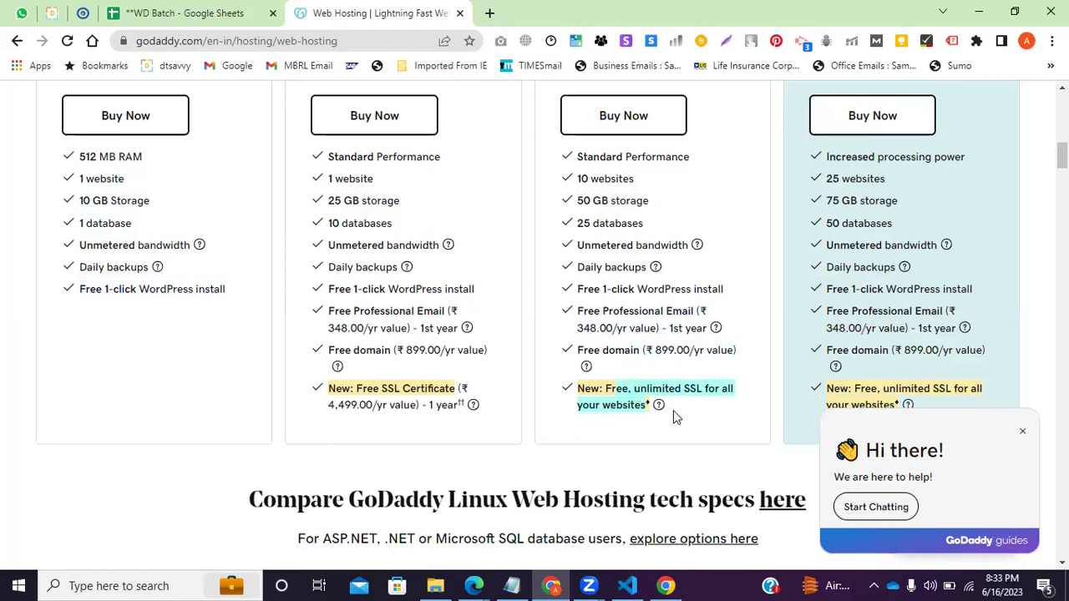
{"action": "scroll", "coordinate": [673, 410], "scroll_direction": "up", "scroll_amount": 1}
{"action": "left_click_drag", "start_coordinate": [650, 279], "coordinate": [574, 282]}
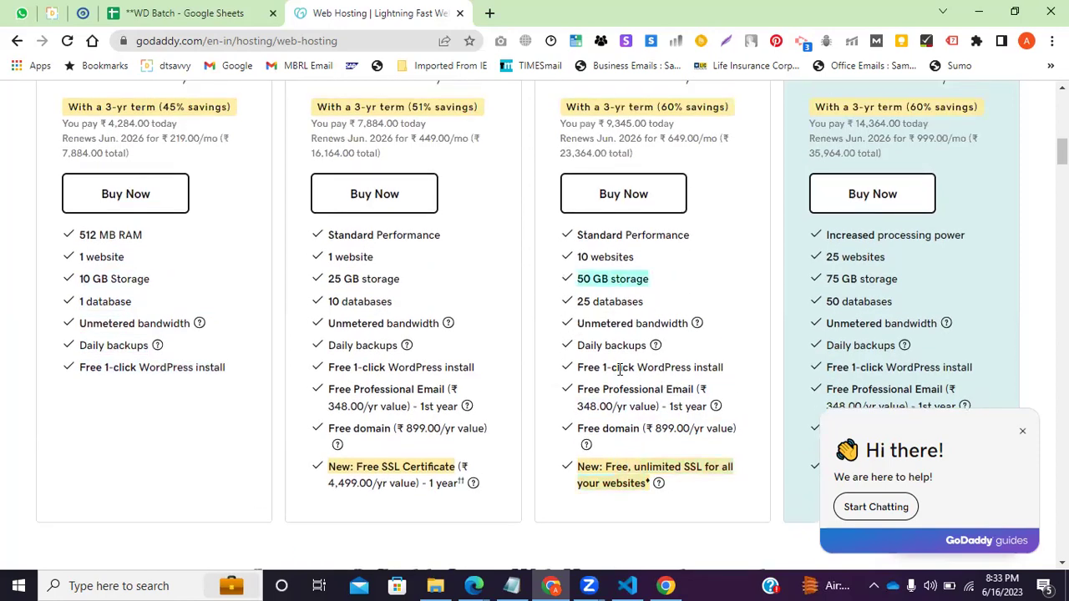
{"action": "scroll", "coordinate": [619, 371], "scroll_direction": "up", "scroll_amount": 4}
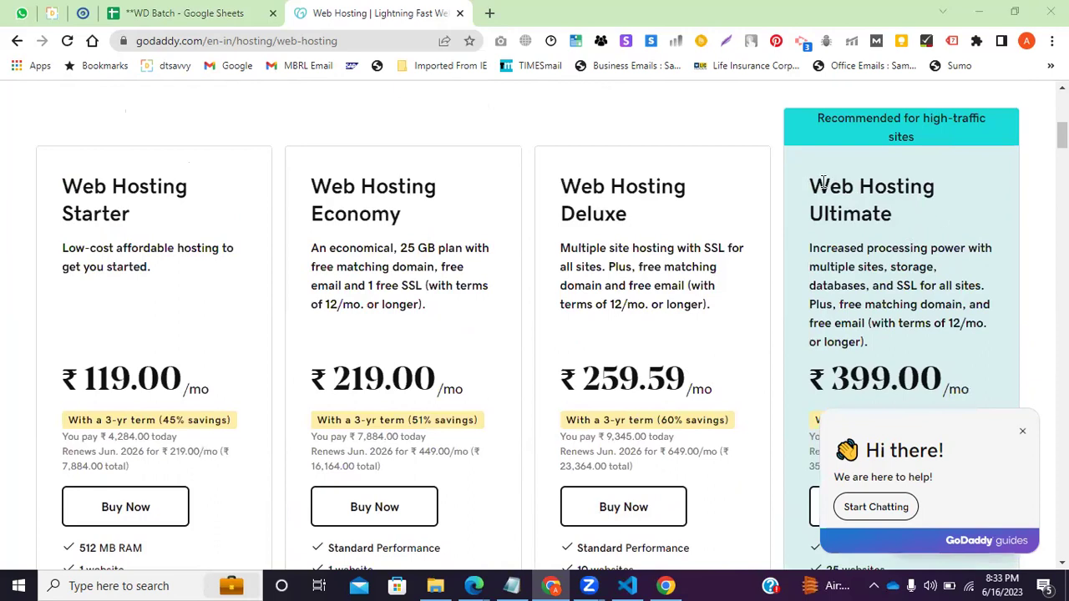
{"action": "scroll", "coordinate": [835, 284], "scroll_direction": "down", "scroll_amount": 5}
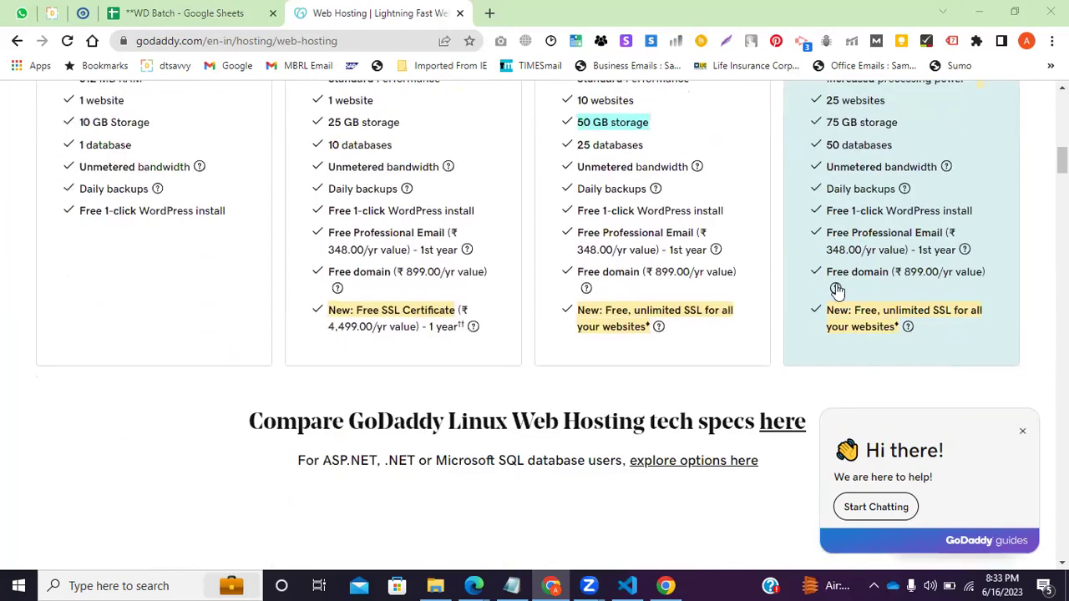
{"action": "scroll", "coordinate": [849, 248], "scroll_direction": "up", "scroll_amount": 1}
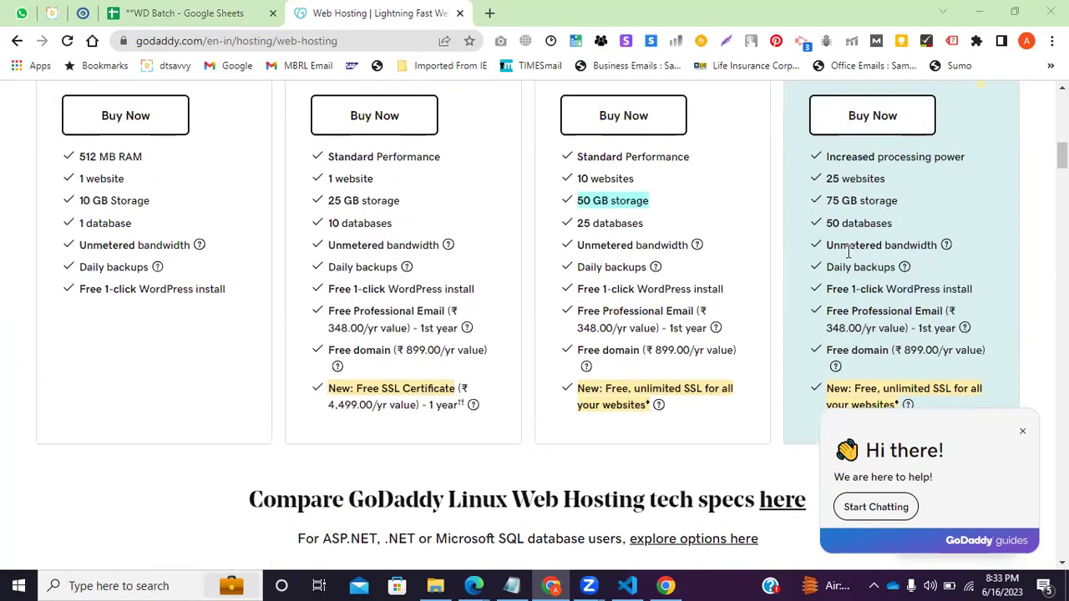
{"action": "left_click", "coordinate": [829, 203]}
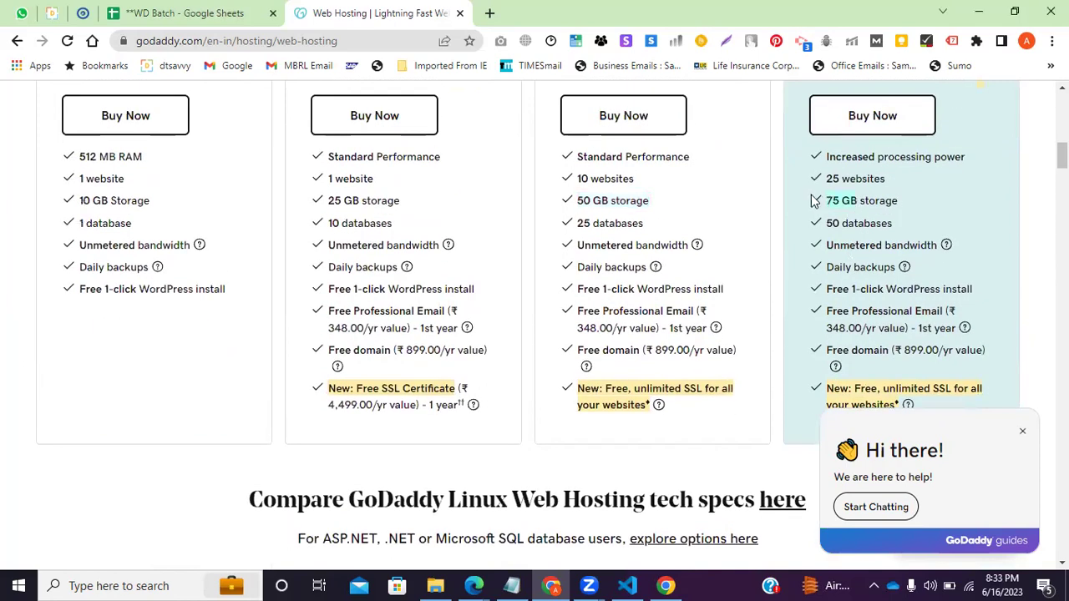
{"action": "left_click_drag", "start_coordinate": [885, 178], "coordinate": [824, 179]}
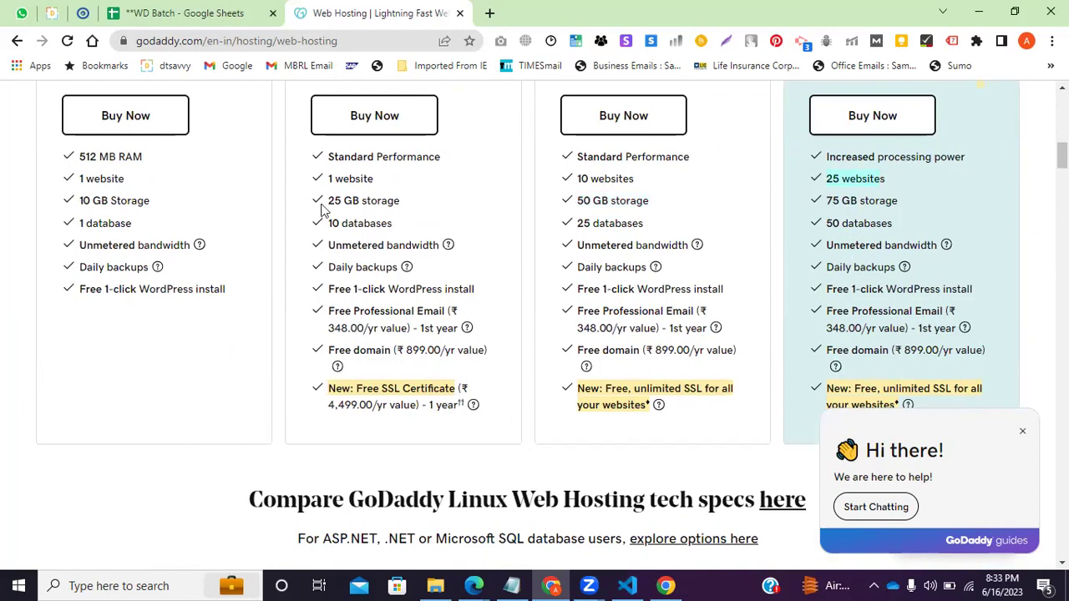
{"action": "left_click_drag", "start_coordinate": [127, 186], "coordinate": [72, 181]}
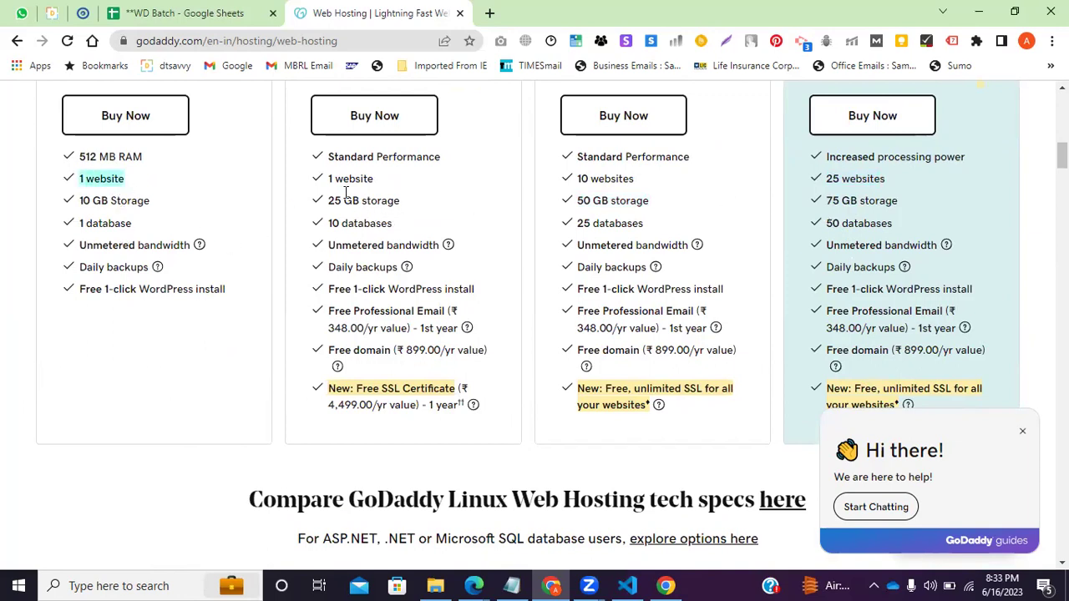
{"action": "left_click_drag", "start_coordinate": [337, 185], "coordinate": [319, 183]}
{"action": "left_click", "coordinate": [319, 184]}
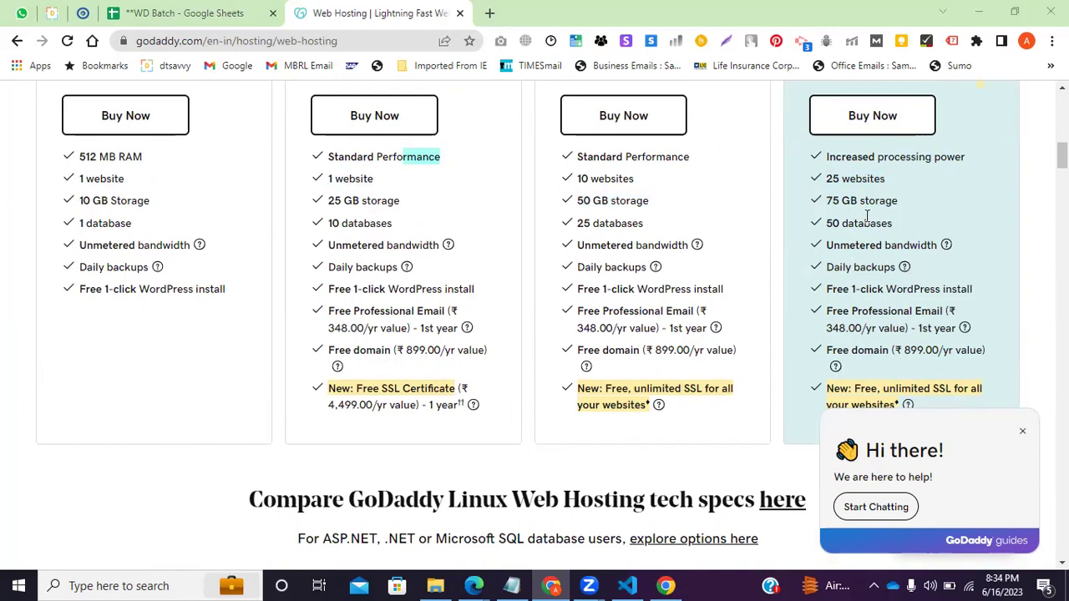
{"action": "scroll", "coordinate": [743, 335], "scroll_direction": "up", "scroll_amount": 1}
{"action": "left_click_drag", "start_coordinate": [825, 257], "coordinate": [916, 274]}
{"action": "scroll", "coordinate": [704, 401], "scroll_direction": "up", "scroll_amount": 2}
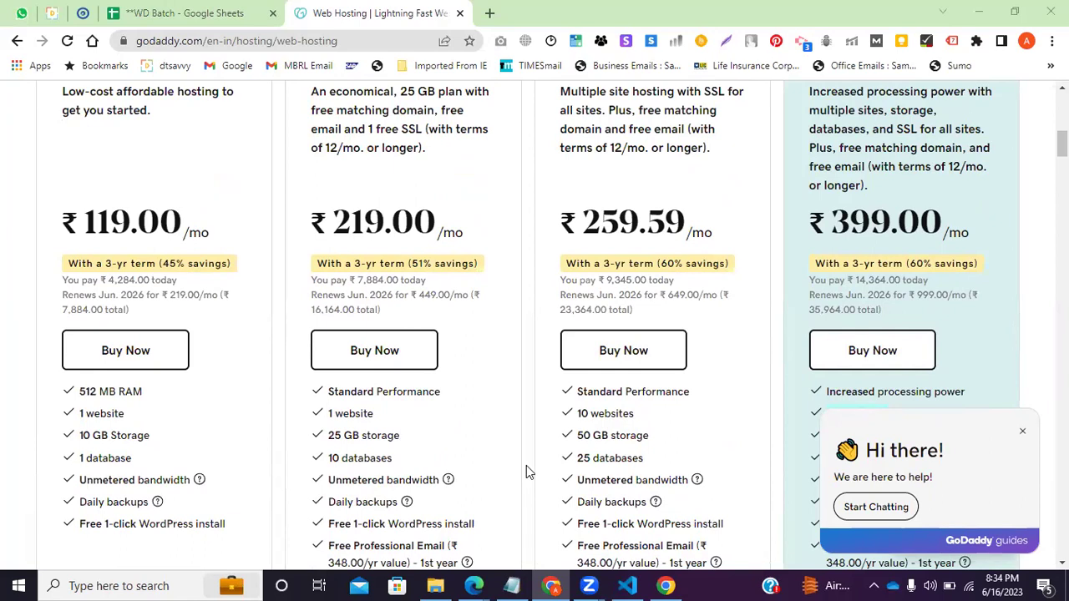
{"action": "scroll", "coordinate": [176, 430], "scroll_direction": "down", "scroll_amount": 1}
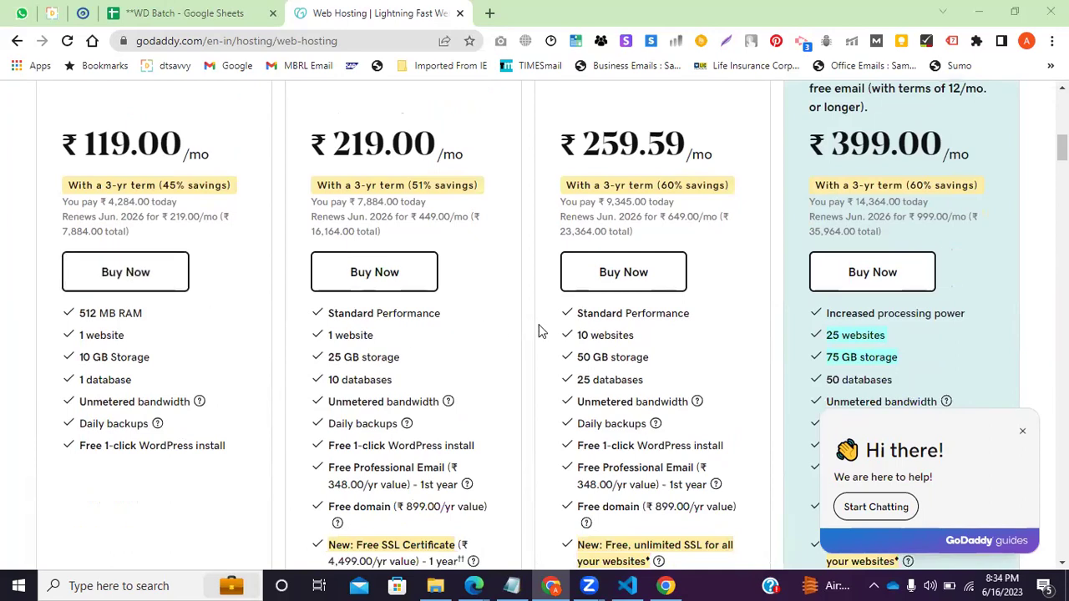
{"action": "left_click_drag", "start_coordinate": [578, 335], "coordinate": [623, 337]}
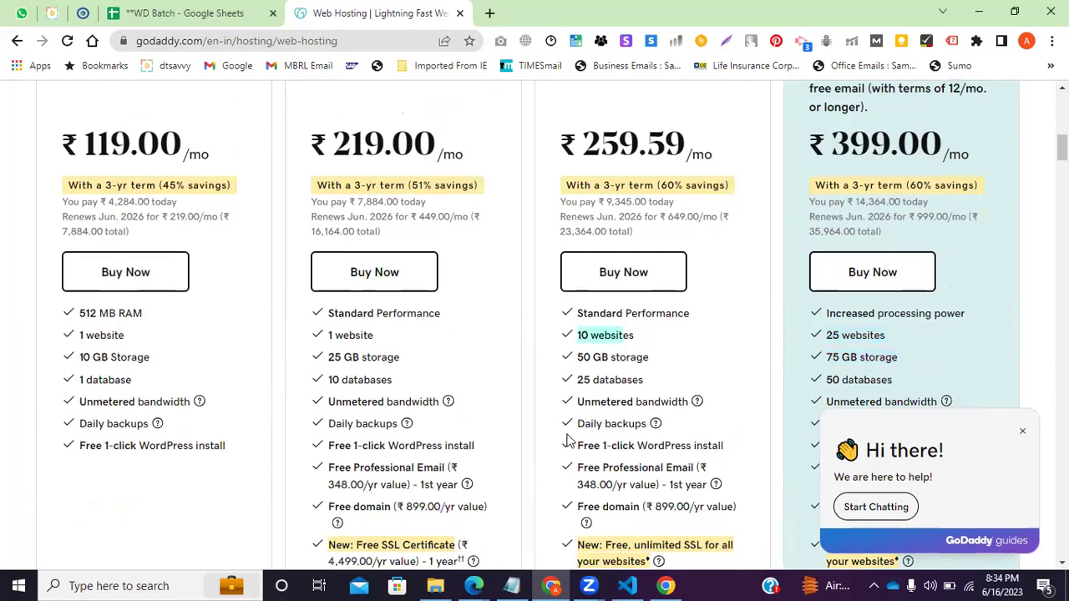
{"action": "left_click_drag", "start_coordinate": [401, 358], "coordinate": [327, 336]}
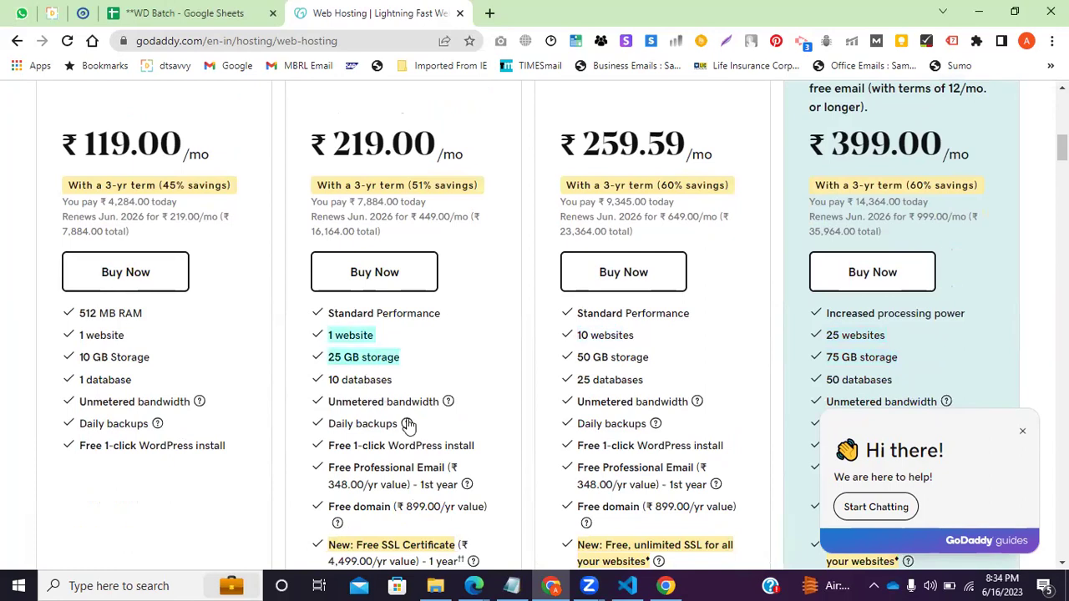
{"action": "left_click_drag", "start_coordinate": [152, 359], "coordinate": [77, 358]}
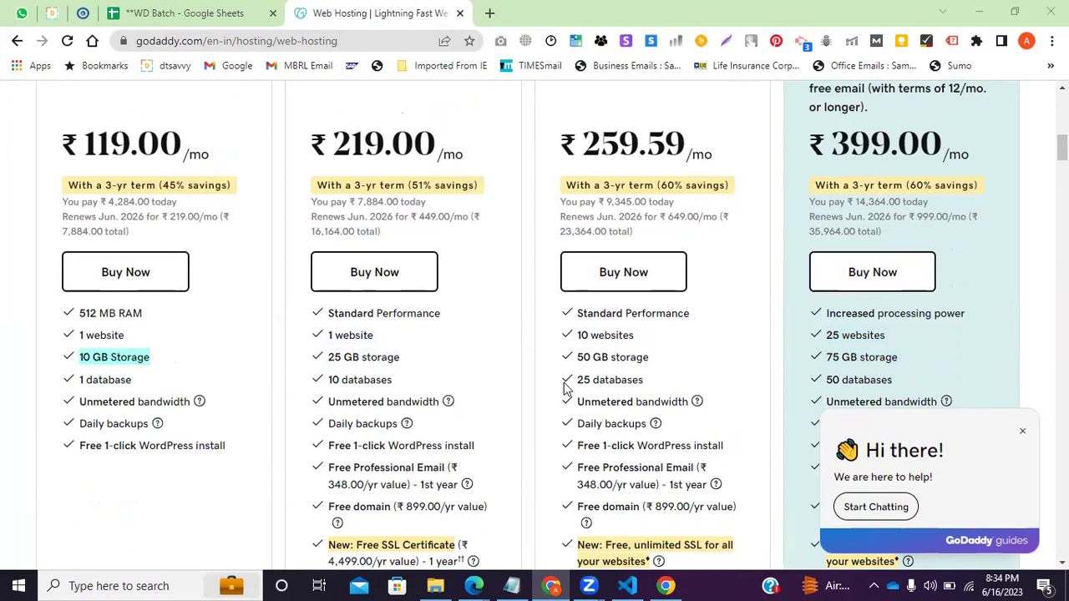
{"action": "scroll", "coordinate": [389, 416], "scroll_direction": "down", "scroll_amount": 2}
Copy the word SSL from the GoDaddy hosting plan page.
{"action": "left_click", "coordinate": [384, 383]}
{"action": "double_click", "coordinate": [391, 389]}
{"action": "key", "text": "ctrl+c"}
Google 'ssl full form' in a new tab and highlight the Secure Sockets Layer definition.
{"action": "key", "text": "ctrl+t"}
{"action": "key", "text": "ctrl+v"}
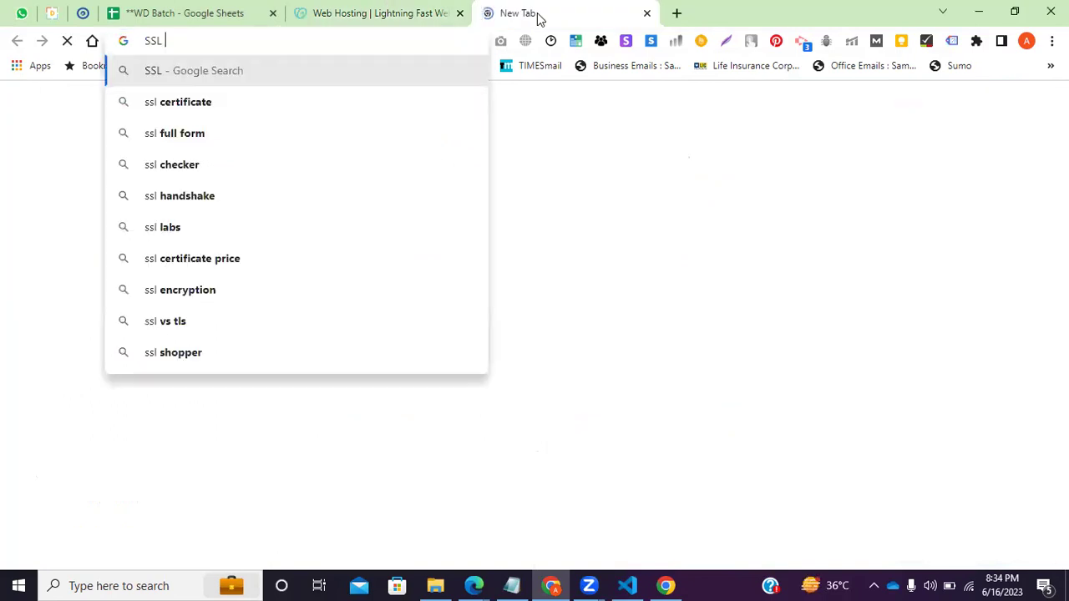
{"action": "type", "text": "fi"}
{"action": "key", "text": "Home"}
{"action": "type", "text": "u"}
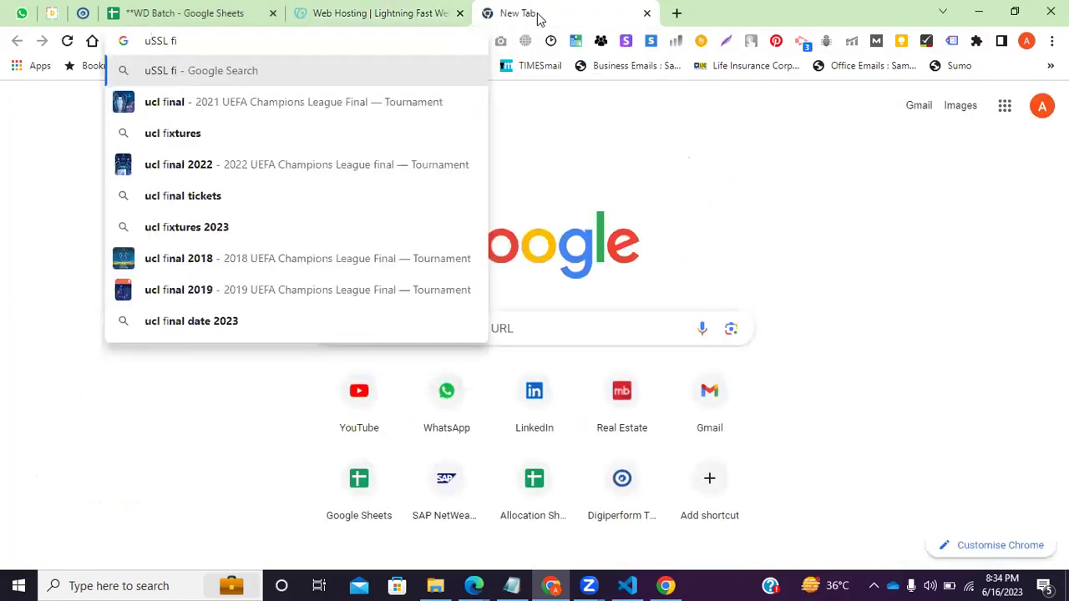
{"action": "key", "text": "BackSpace"}
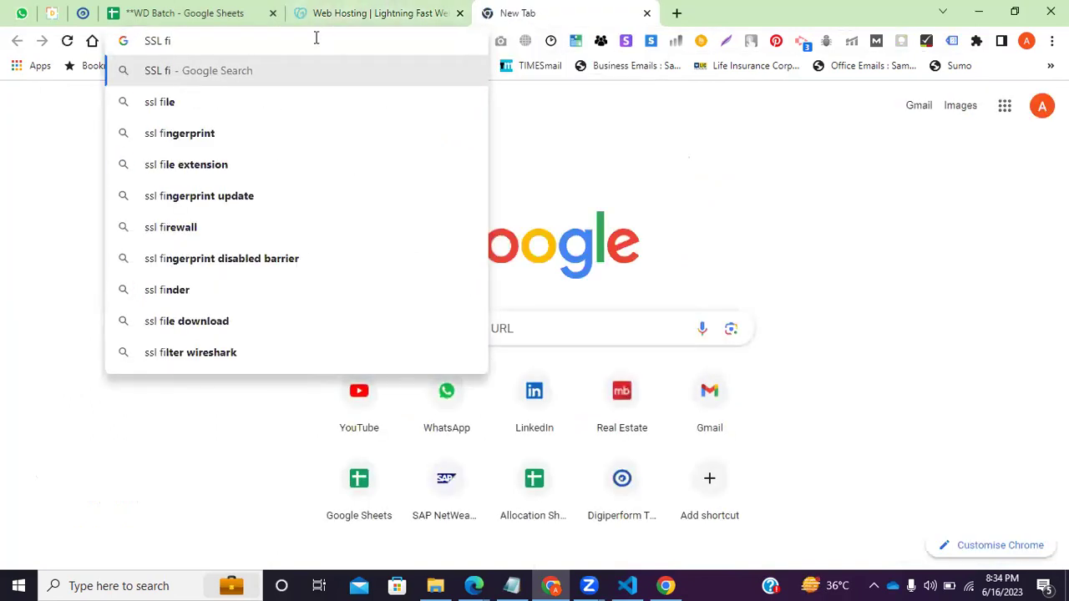
{"action": "key", "text": "BackSpace"}
{"action": "type", "text": "ull"}
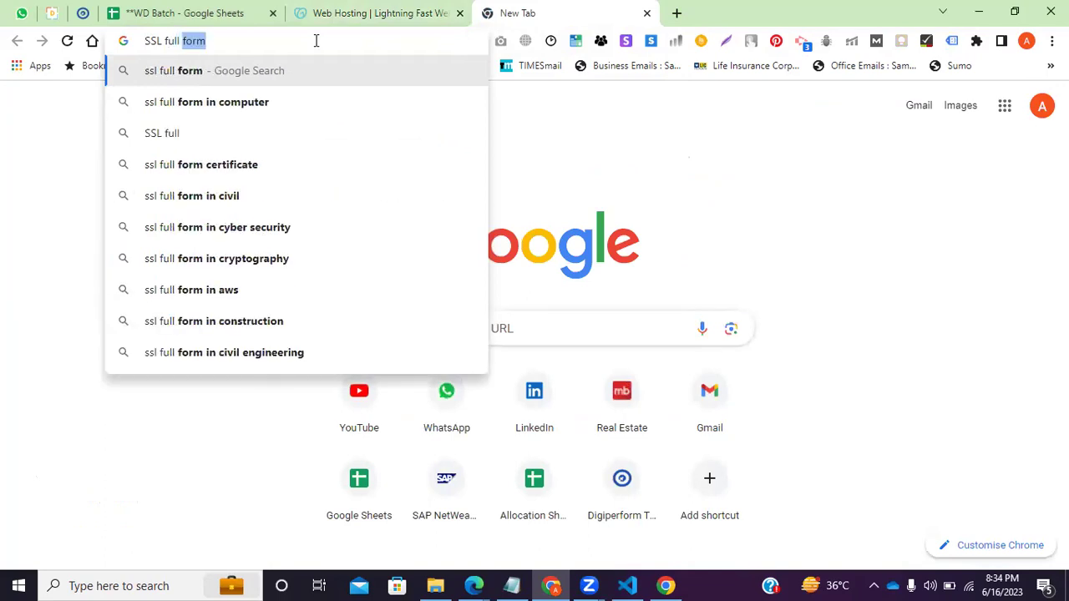
{"action": "key", "text": "Return"}
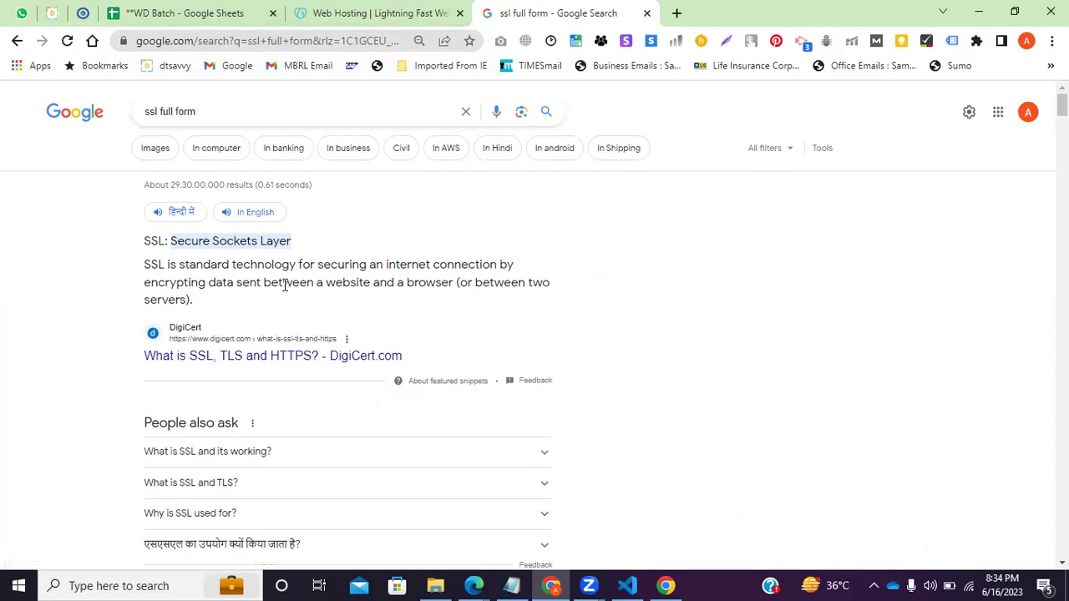
{"action": "left_click_drag", "start_coordinate": [172, 241], "coordinate": [151, 241]}
{"action": "left_click_drag", "start_coordinate": [191, 241], "coordinate": [280, 254]}
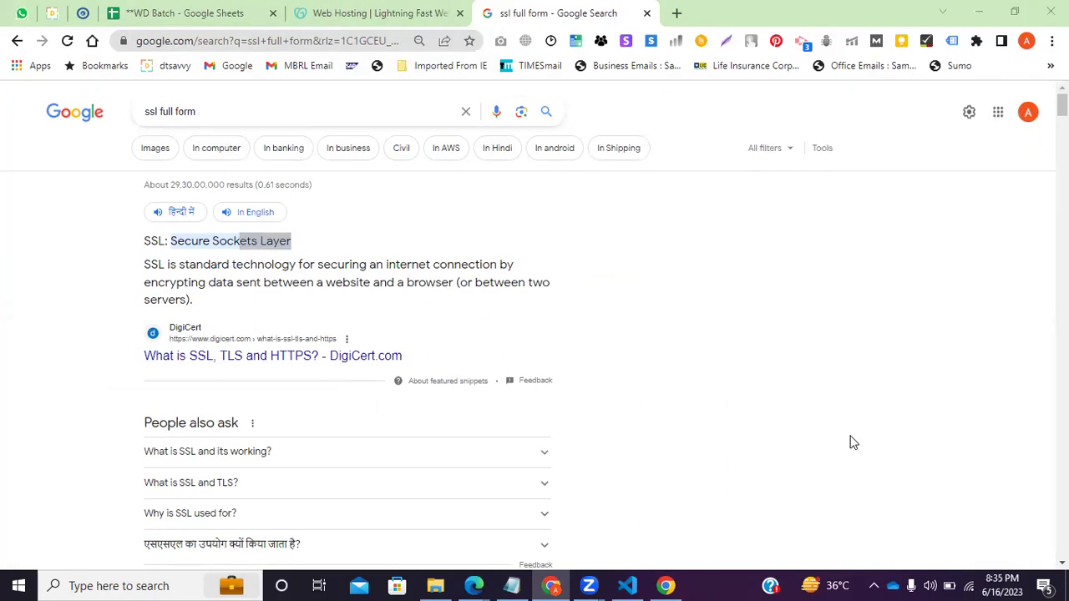
{"action": "left_click", "coordinate": [377, 13]}
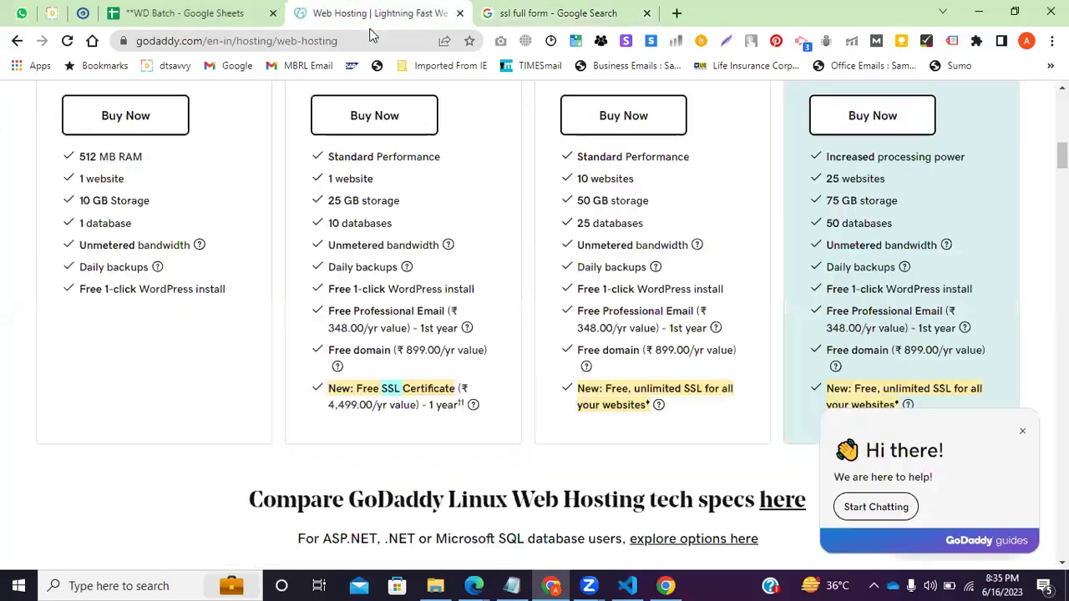
{"action": "scroll", "coordinate": [125, 330], "scroll_direction": "up", "scroll_amount": 2}
{"action": "left_click_drag", "start_coordinate": [99, 146], "coordinate": [210, 496]}
{"action": "left_click", "coordinate": [191, 528]}
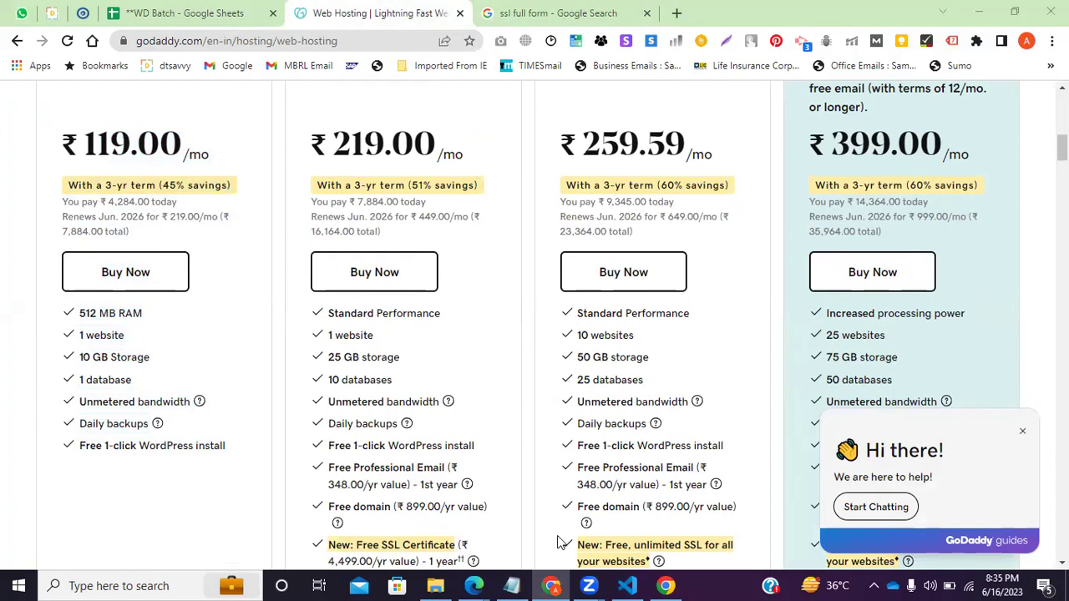
{"action": "left_click_drag", "start_coordinate": [190, 403], "coordinate": [182, 365]}
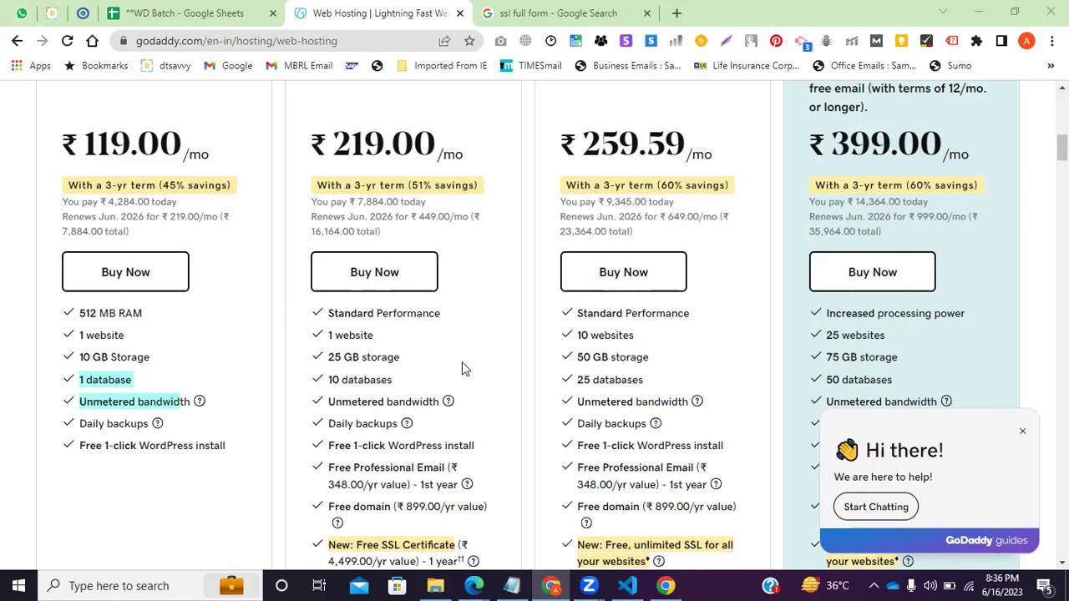
{"action": "scroll", "coordinate": [389, 330], "scroll_direction": "down", "scroll_amount": 2}
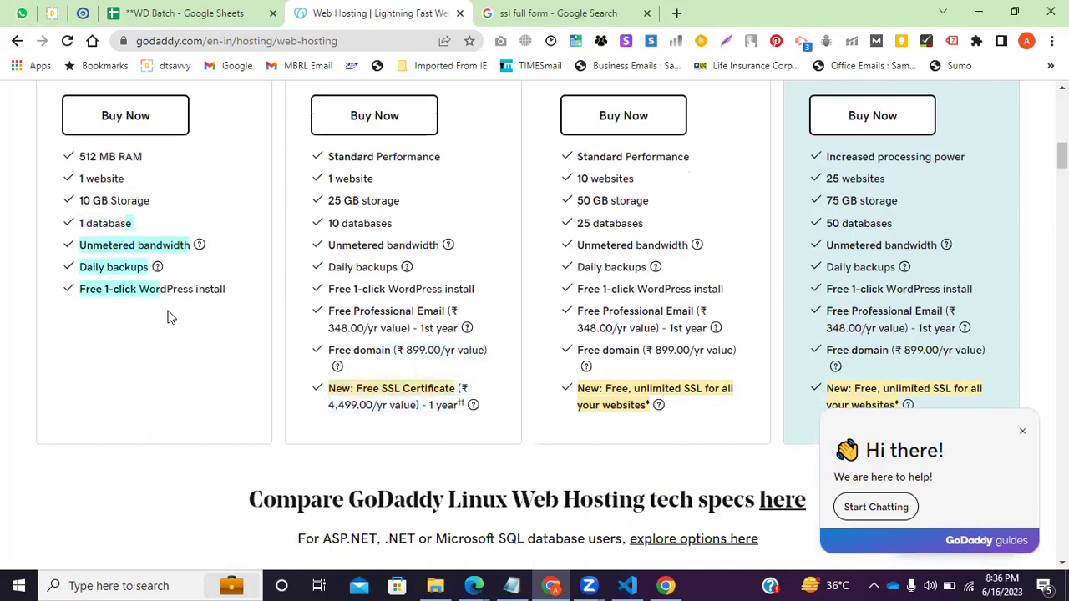
{"action": "scroll", "coordinate": [482, 464], "scroll_direction": "up", "scroll_amount": 2}
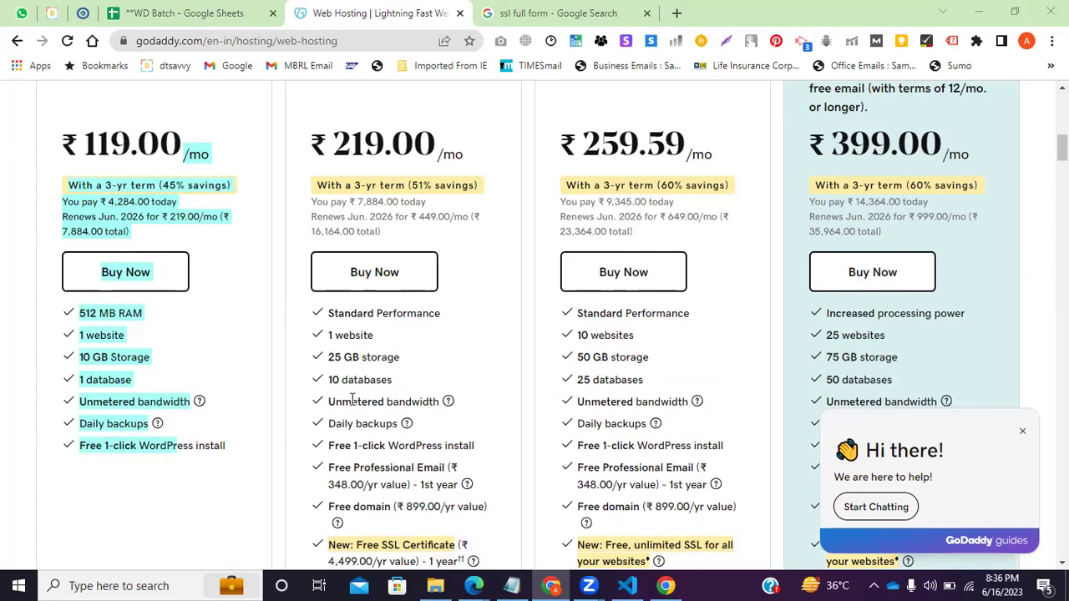
{"action": "left_click_drag", "start_coordinate": [385, 401], "coordinate": [440, 404]}
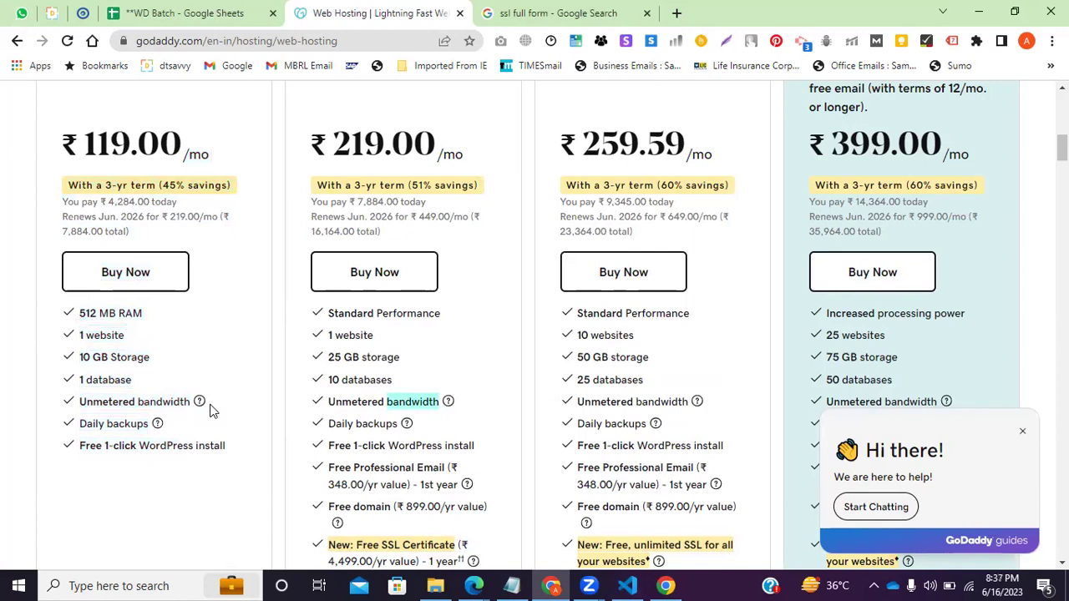
{"action": "left_click_drag", "start_coordinate": [136, 402], "coordinate": [226, 449]}
{"action": "scroll", "coordinate": [752, 310], "scroll_direction": "down", "scroll_amount": 2}
{"action": "left_click_drag", "start_coordinate": [923, 245], "coordinate": [809, 245]}
{"action": "left_click_drag", "start_coordinate": [655, 244], "coordinate": [529, 260]}
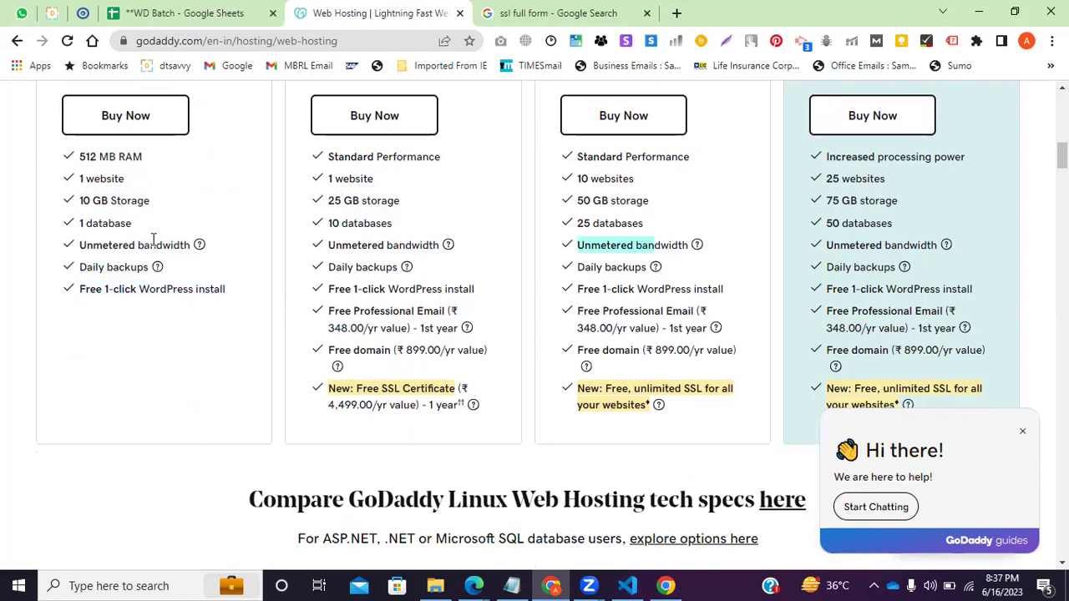
{"action": "scroll", "coordinate": [155, 239], "scroll_direction": "up", "scroll_amount": 2}
{"action": "left_click_drag", "start_coordinate": [77, 380], "coordinate": [163, 425]}
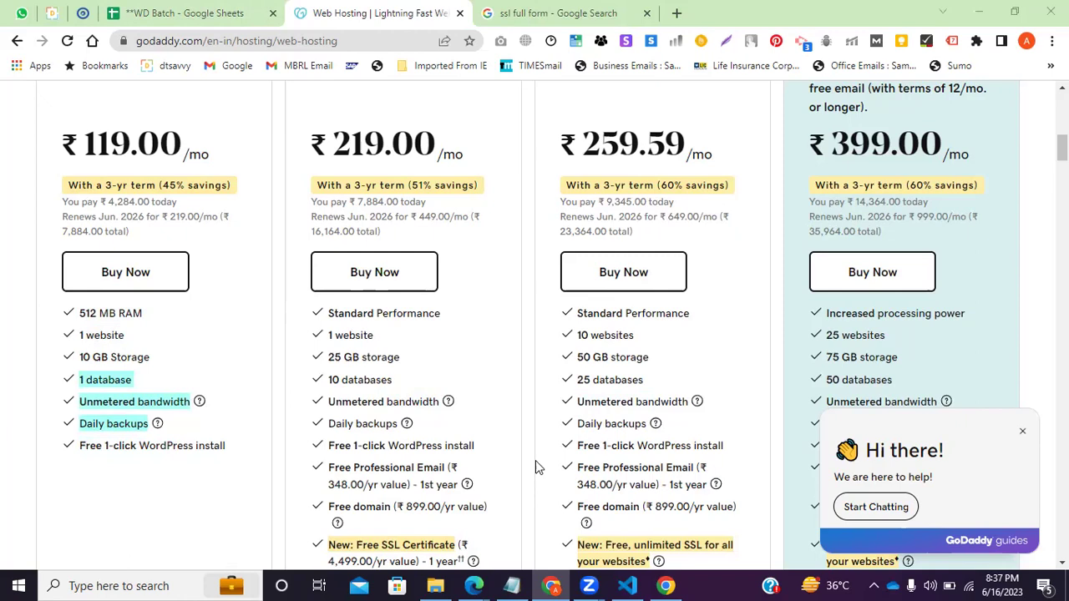
Google 'freedom 125 phone' in a new tab, then switch to the WD Batch sheet.
{"action": "left_click", "coordinate": [580, 13]}
{"action": "left_click", "coordinate": [675, 14]}
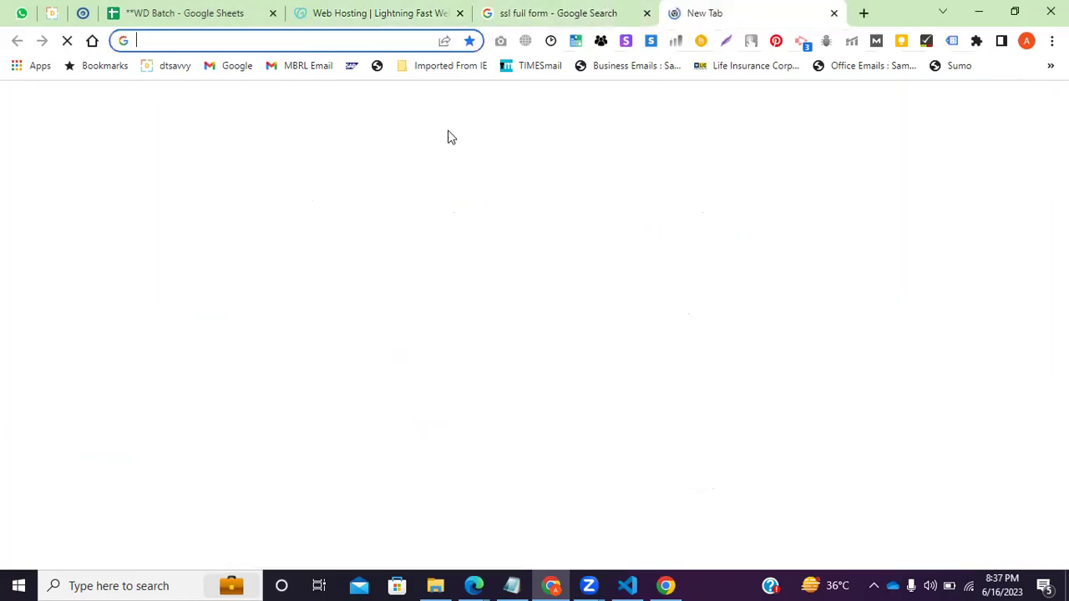
{"action": "type", "text": "freedom"}
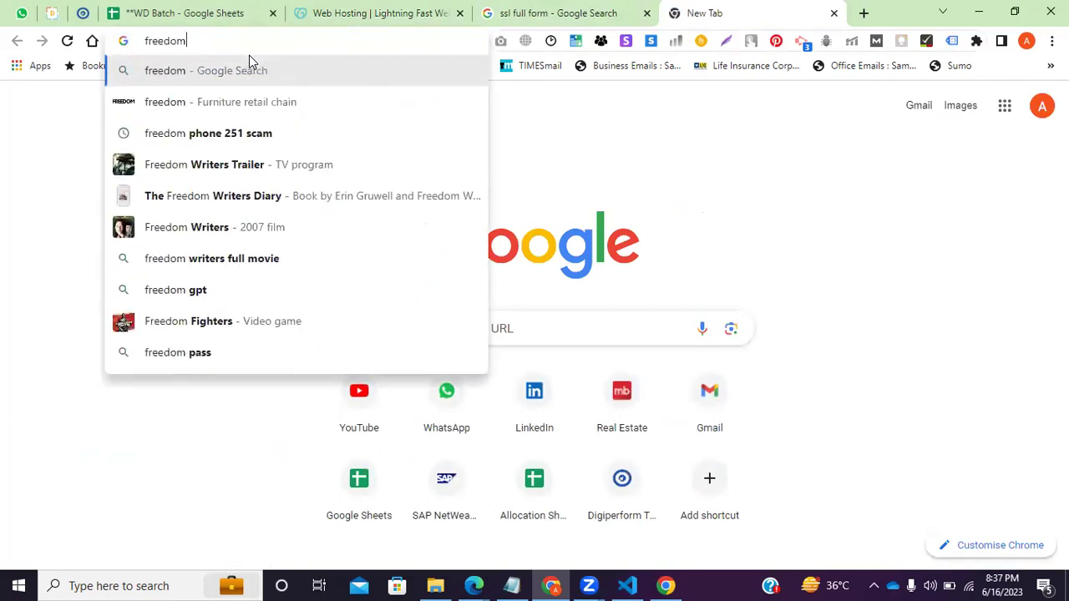
{"action": "type", "text": " 1"}
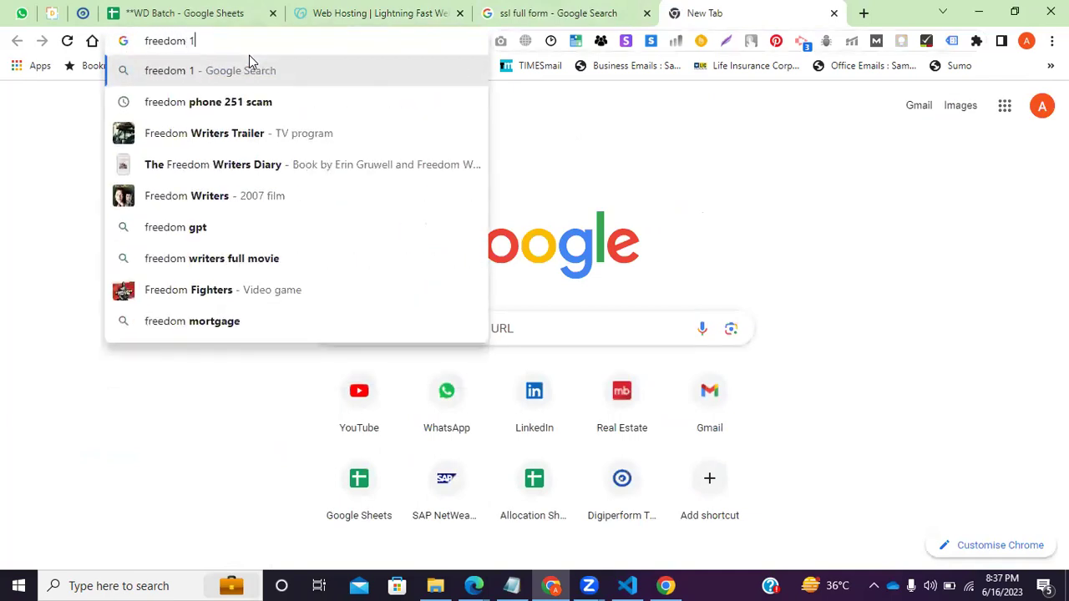
{"action": "type", "text": "25"}
{"action": "key", "text": "Down"}
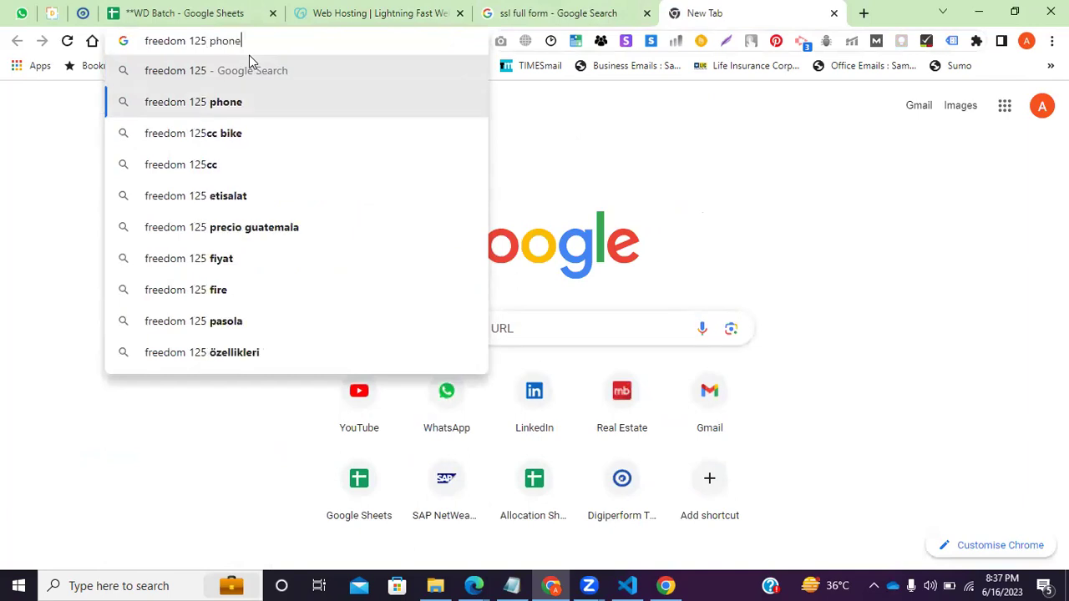
{"action": "key", "text": "Return"}
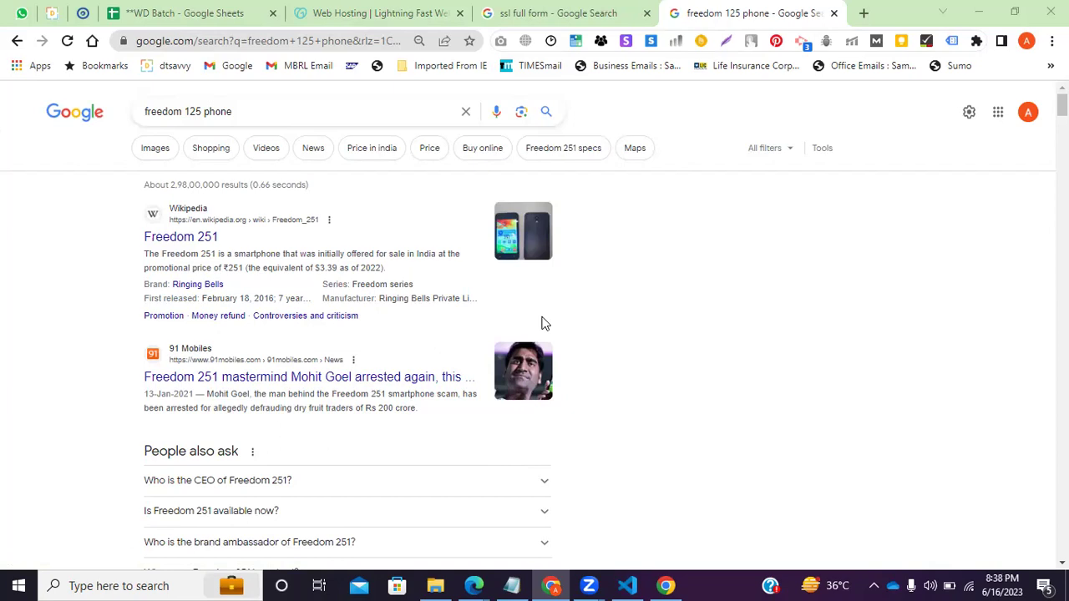
{"action": "left_click", "coordinate": [233, 10]}
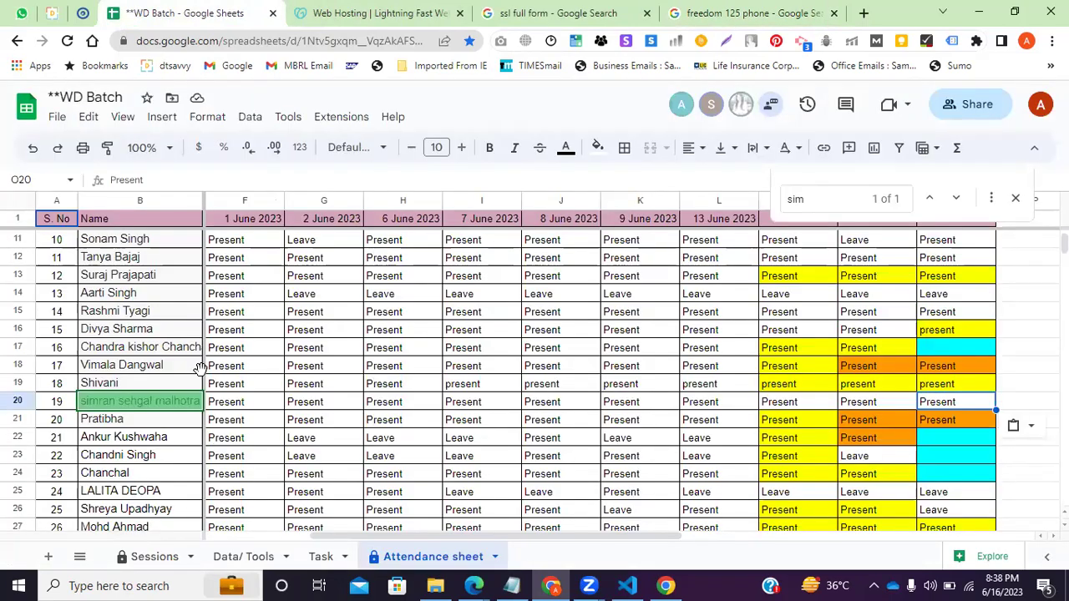
Compare the hosting plans' 25 GB storage, 10 databases and 75 GB storage features.
{"action": "left_click", "coordinate": [367, 10]}
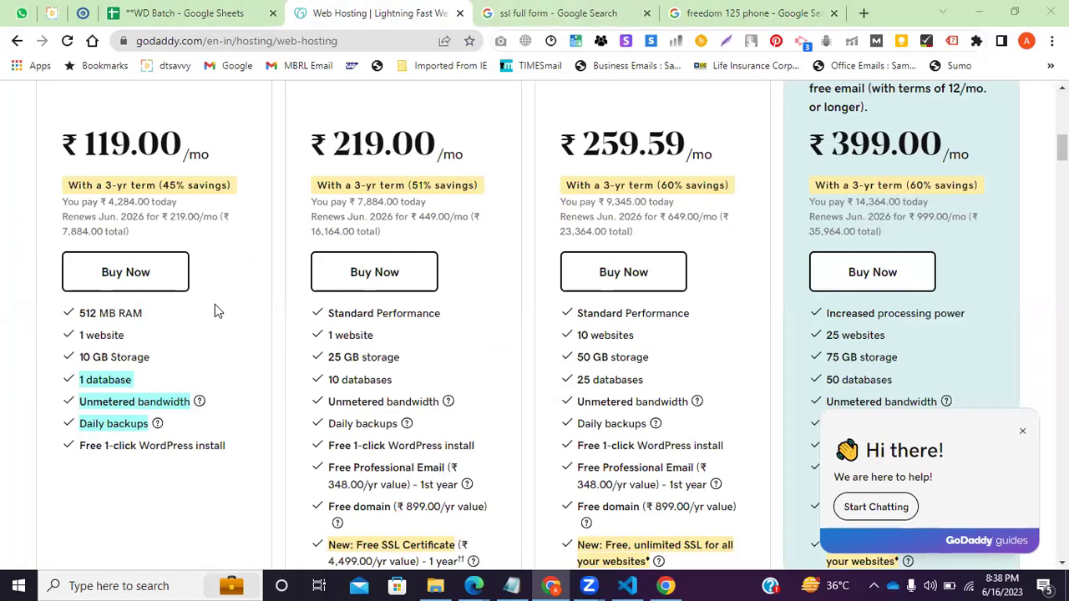
{"action": "left_click_drag", "start_coordinate": [328, 356], "coordinate": [328, 380]}
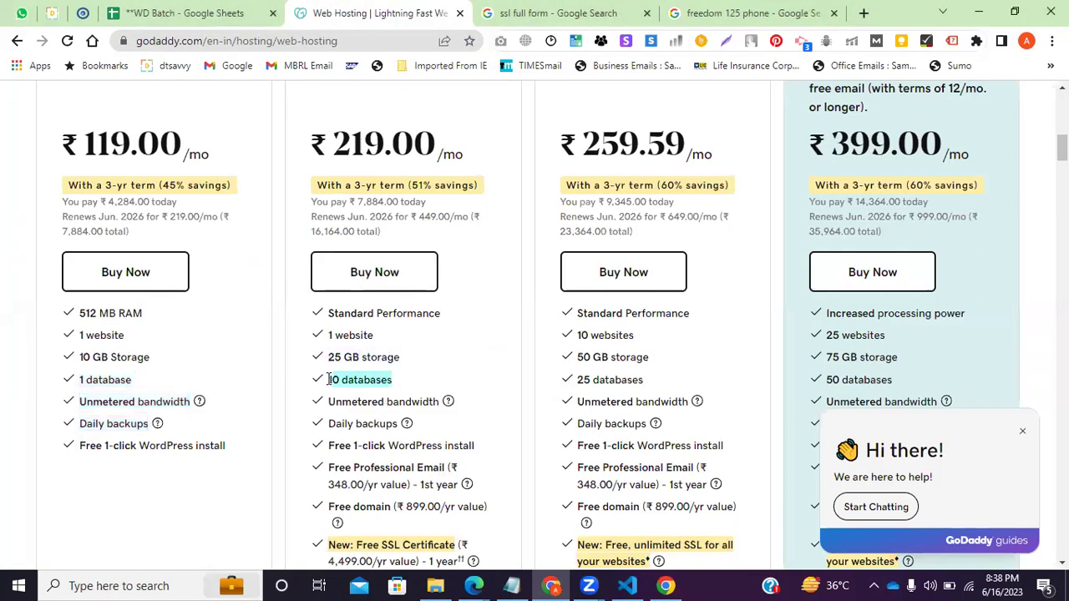
{"action": "left_click_drag", "start_coordinate": [415, 357], "coordinate": [297, 350]}
{"action": "left_click_drag", "start_coordinate": [551, 360], "coordinate": [816, 360]}
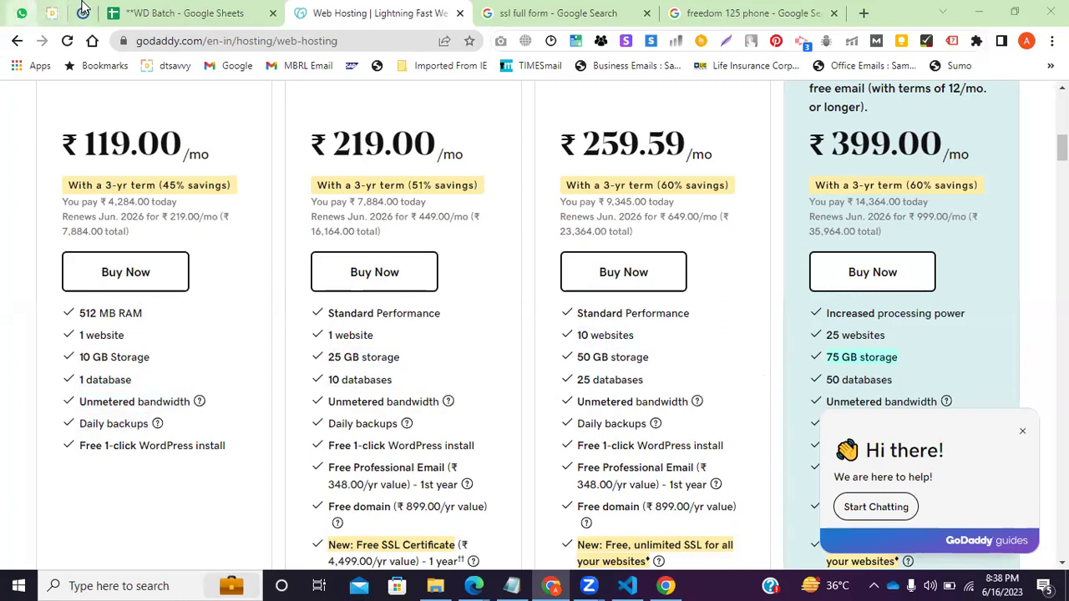
{"action": "left_click", "coordinate": [52, 12]}
Search the attendance sheet for 'hari' and copy N39's Present entry into O39.
{"action": "left_click", "coordinate": [163, 12]}
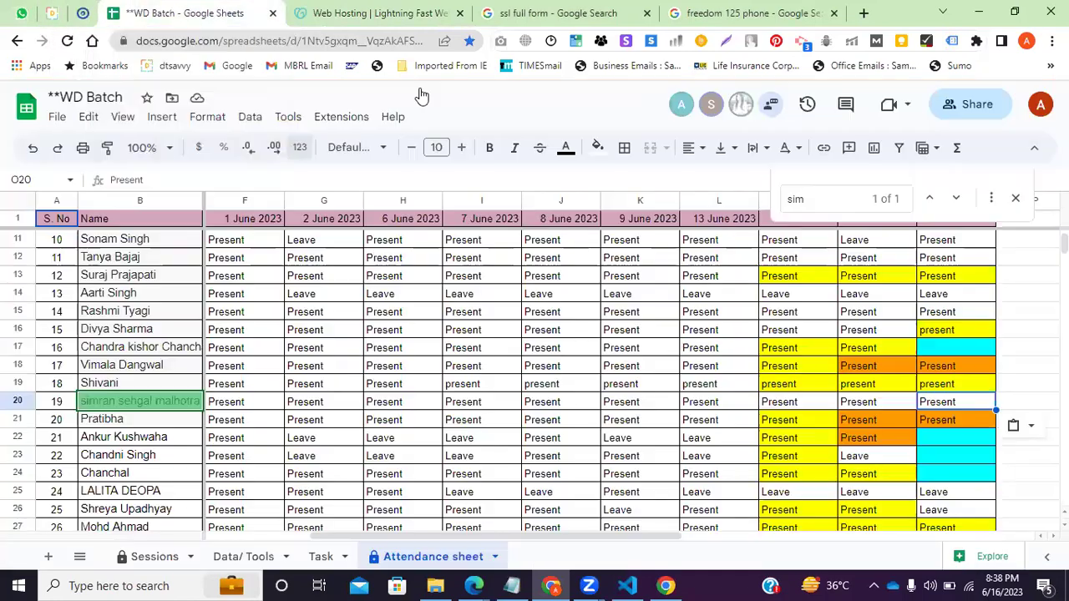
{"action": "left_click", "coordinate": [798, 199]}
{"action": "type", "text": "har"}
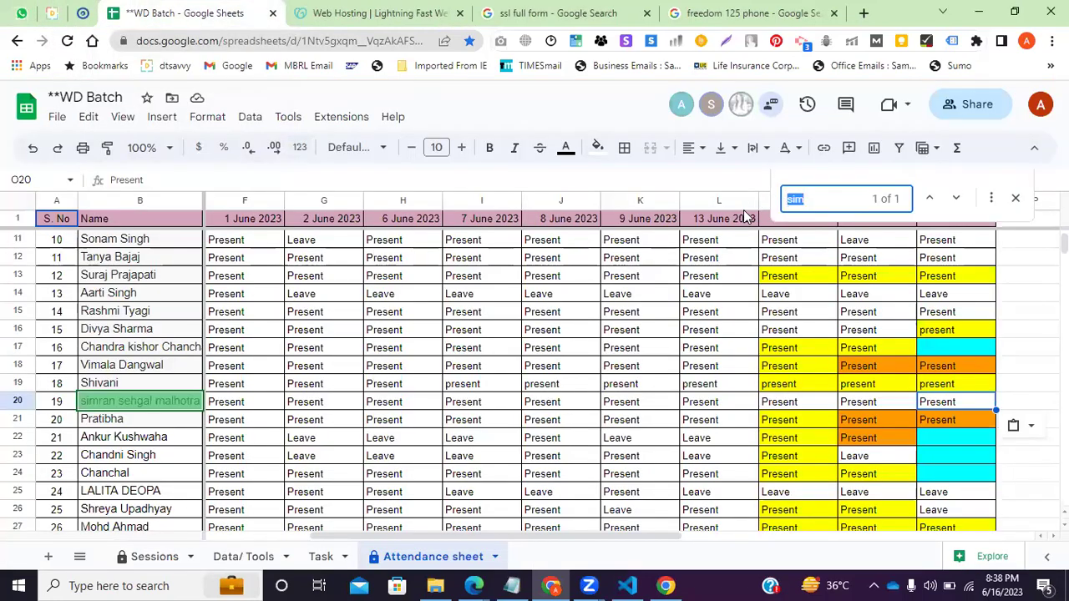
{"action": "type", "text": "i"}
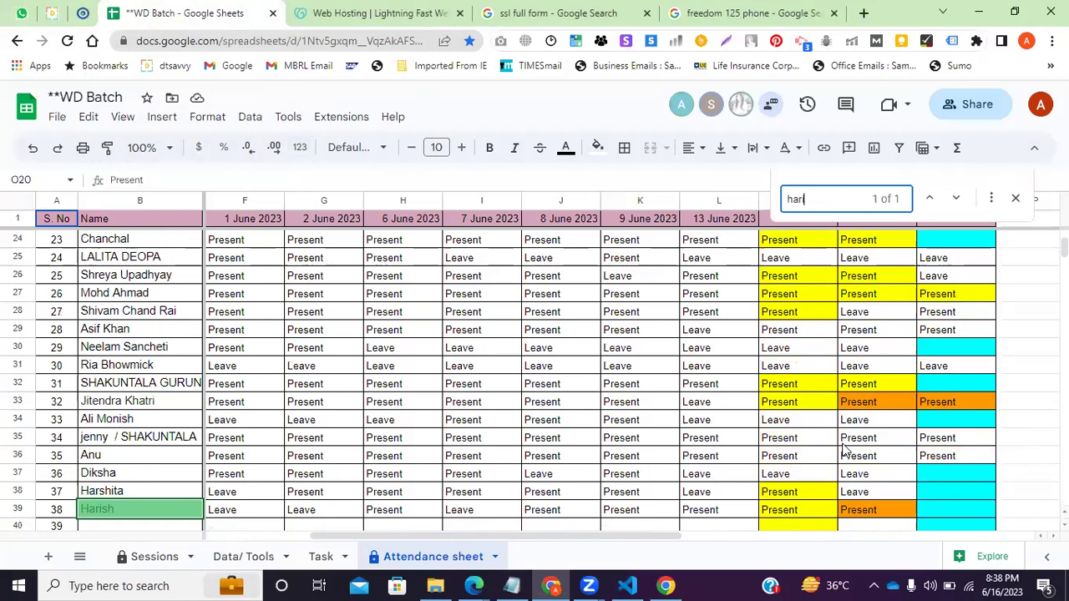
{"action": "left_click", "coordinate": [898, 518]}
{"action": "key", "text": "ctrl+c"}
{"action": "left_click", "coordinate": [931, 518]}
{"action": "key", "text": "ctrl+v"}
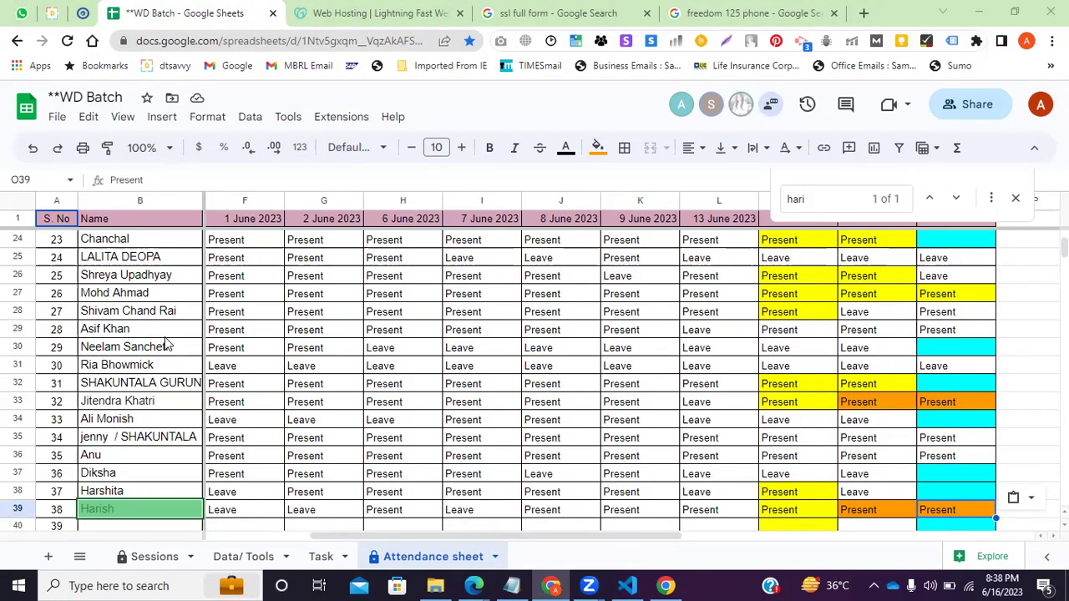
{"action": "left_click", "coordinate": [380, 12]}
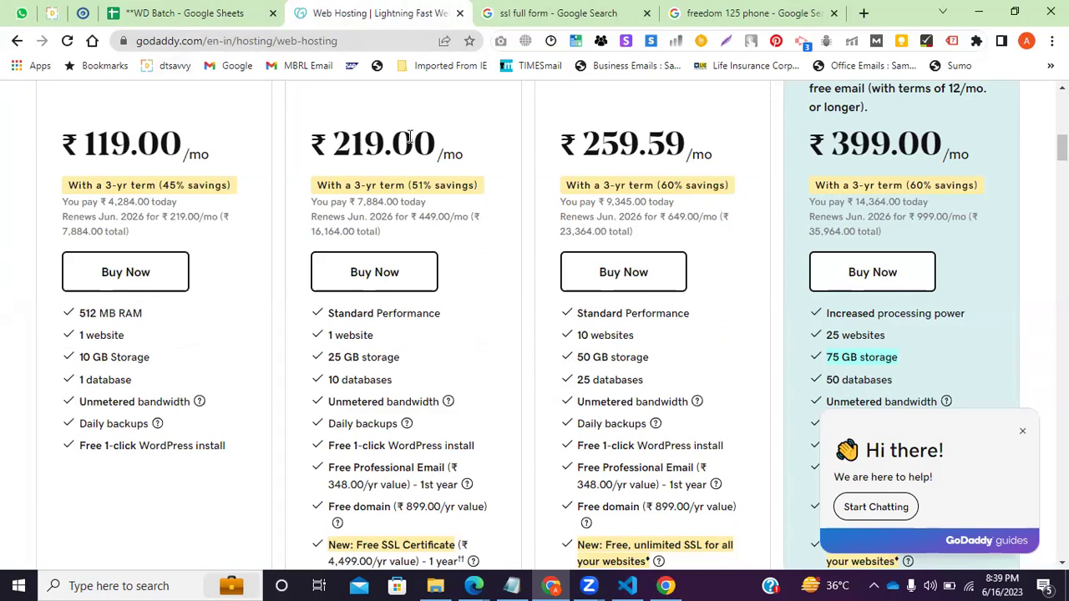
Review the second plan's first-year email terms, then open the header notifications to see the renewal reminder.
{"action": "scroll", "coordinate": [284, 432], "scroll_direction": "down", "scroll_amount": 2}
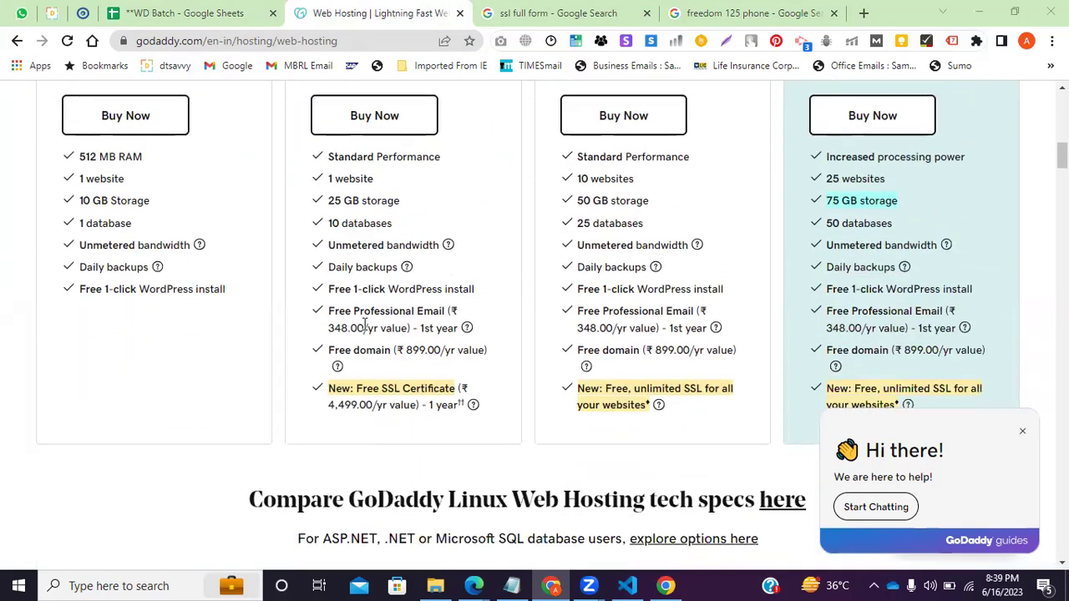
{"action": "left_click_drag", "start_coordinate": [366, 328], "coordinate": [422, 330]}
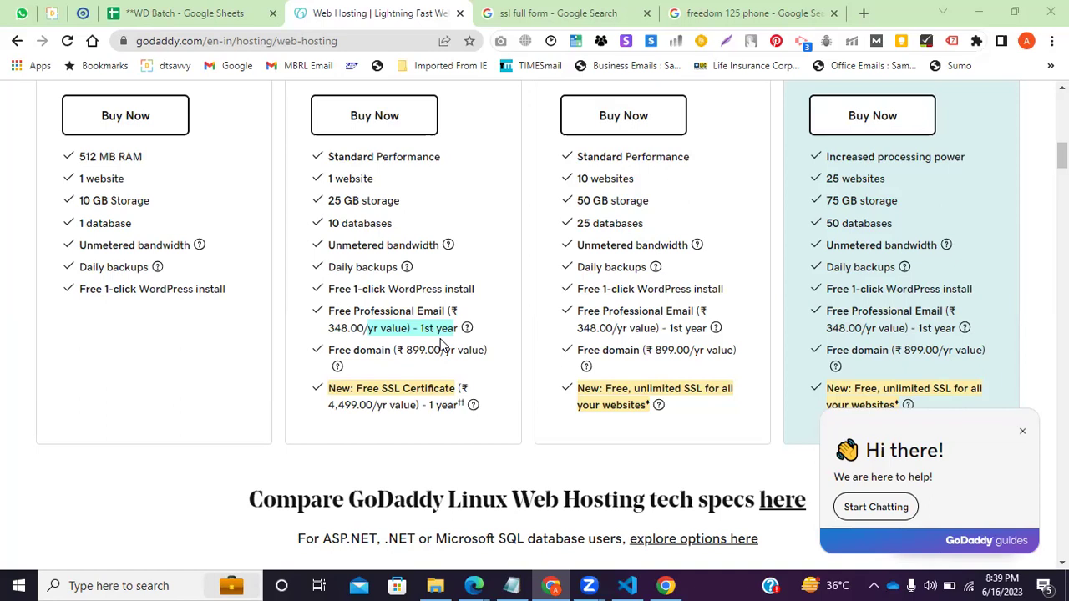
{"action": "scroll", "coordinate": [441, 344], "scroll_direction": "up", "scroll_amount": 3}
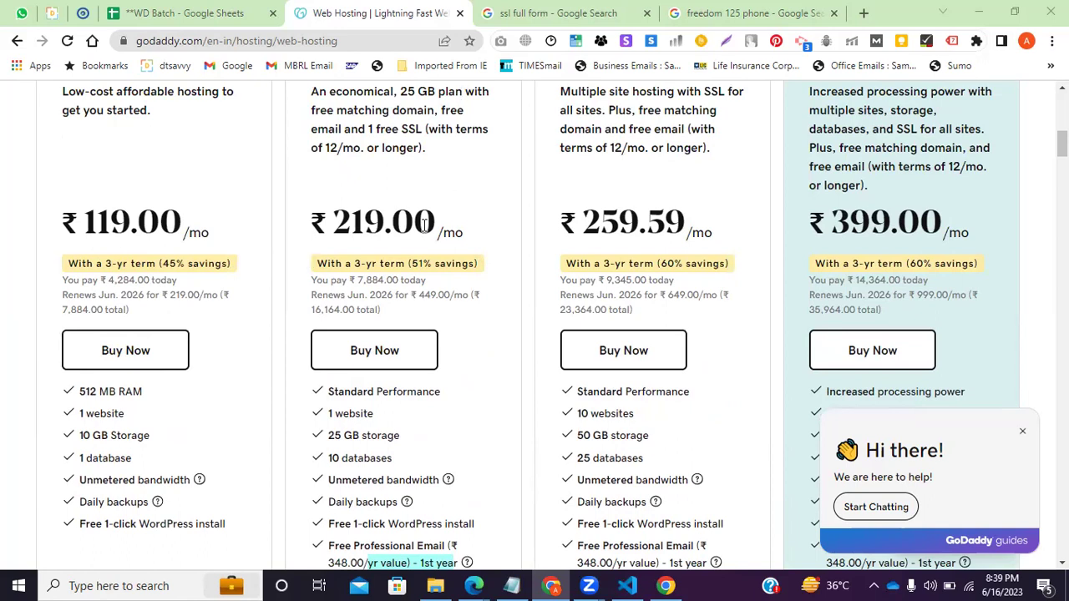
{"action": "scroll", "coordinate": [525, 298], "scroll_direction": "up", "scroll_amount": 8}
{"action": "left_click", "coordinate": [893, 150]}
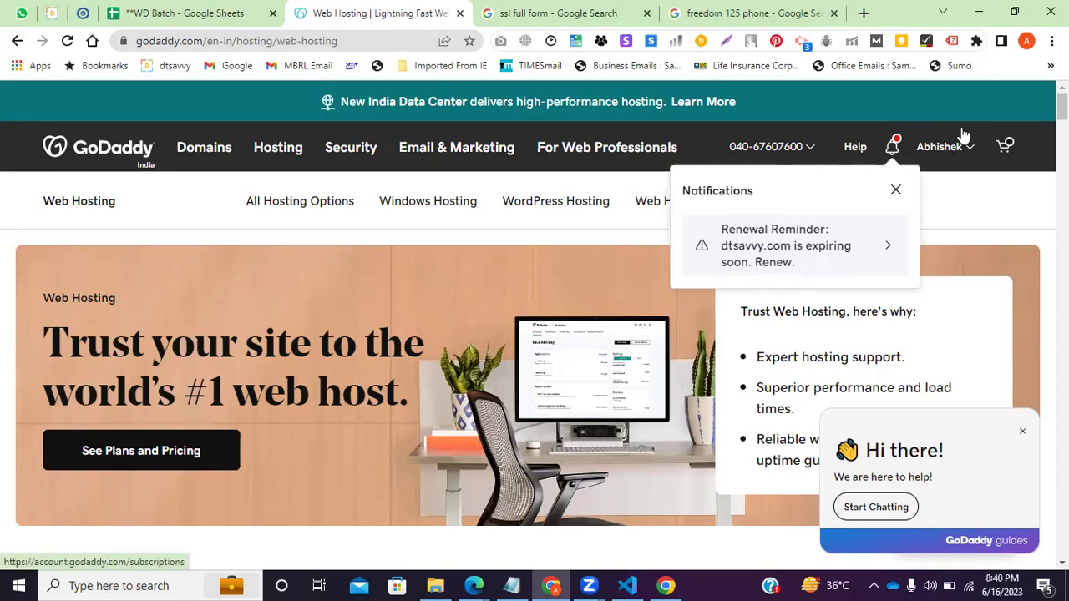
Change foodhubinsta.com's registration term from 3 Years to 1 Year, now ₹899.00.
{"action": "left_click", "coordinate": [314, 255]}
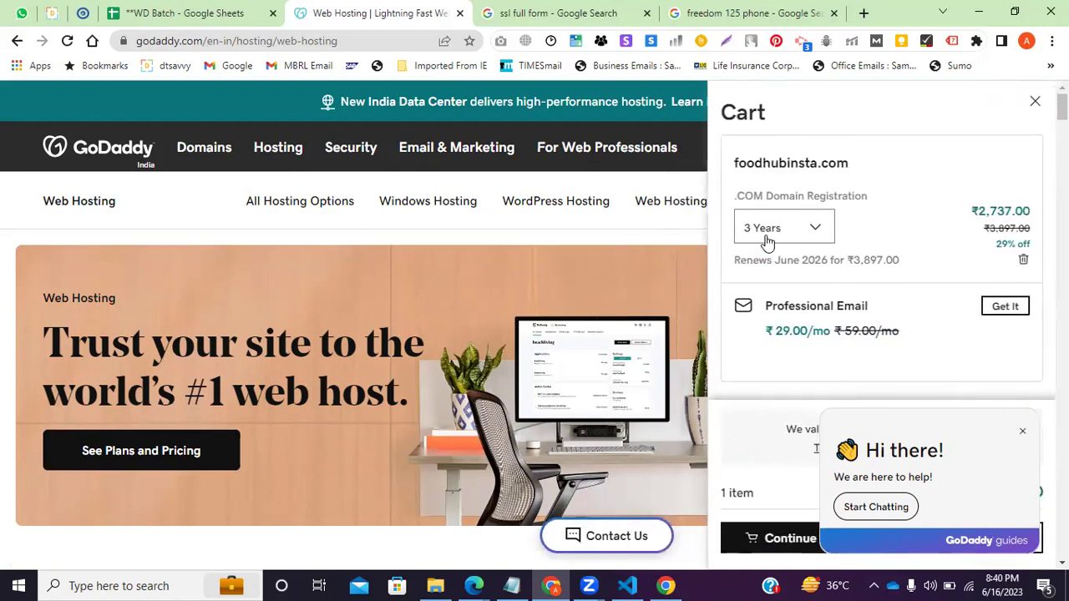
{"action": "left_click", "coordinate": [811, 236]}
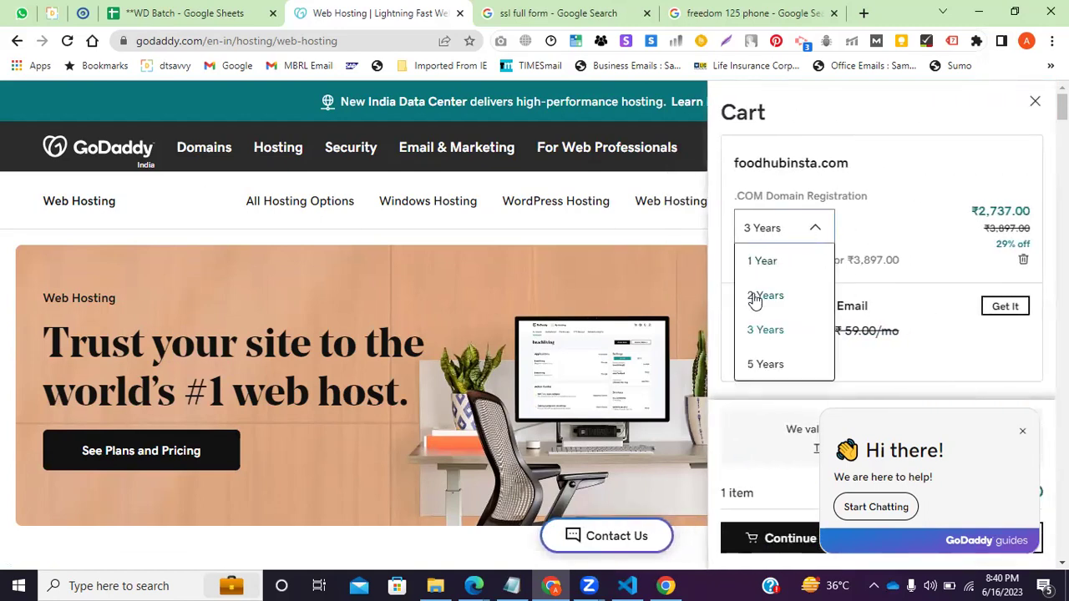
{"action": "left_click", "coordinate": [756, 258]}
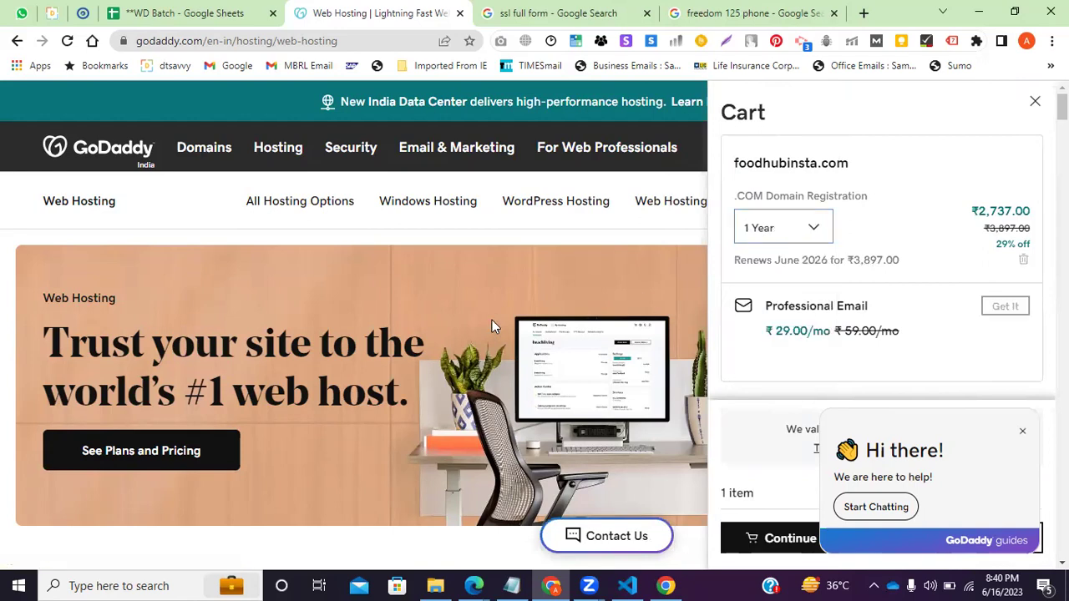
{"action": "left_click_drag", "start_coordinate": [1036, 217], "coordinate": [986, 214]}
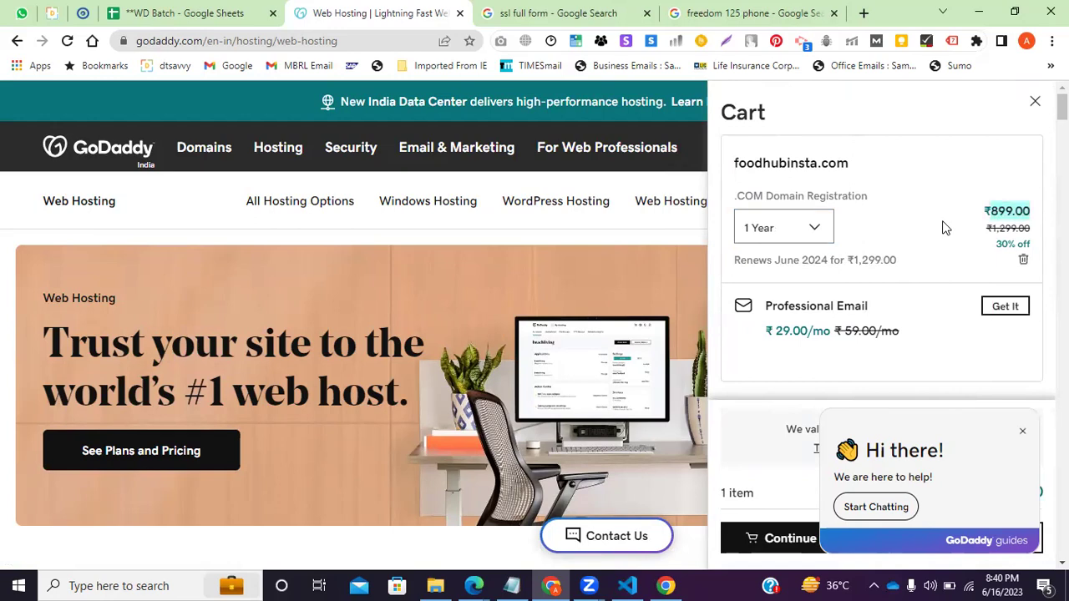
{"action": "scroll", "coordinate": [878, 355], "scroll_direction": "down", "scroll_amount": 3}
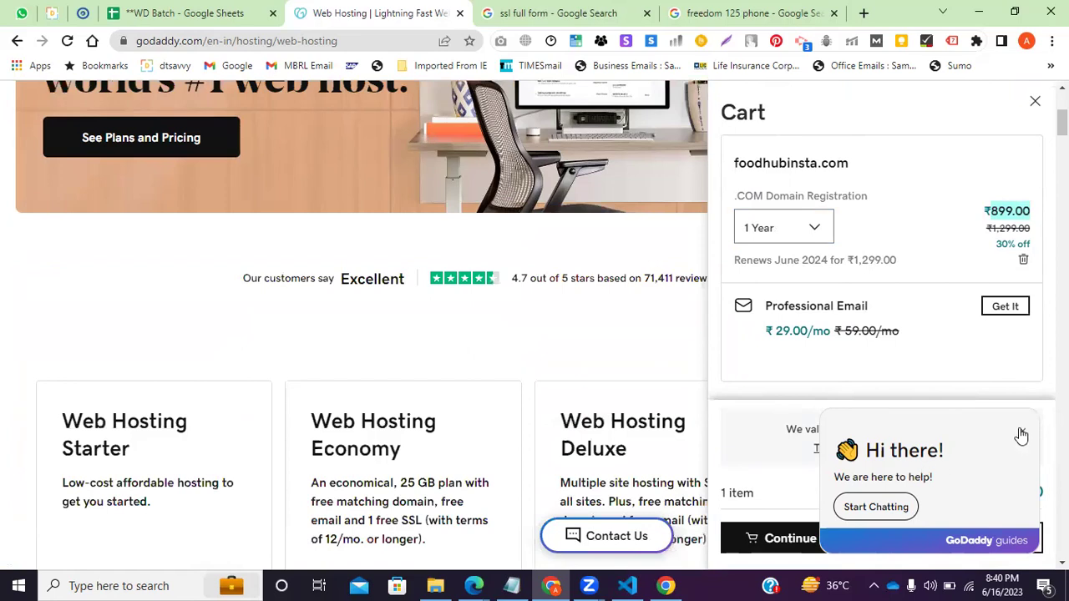
Dismiss the chat popup, recheck the cart, then go to My Products from the account menu.
{"action": "left_click", "coordinate": [1020, 435]}
{"action": "scroll", "coordinate": [943, 250], "scroll_direction": "up", "scroll_amount": 3}
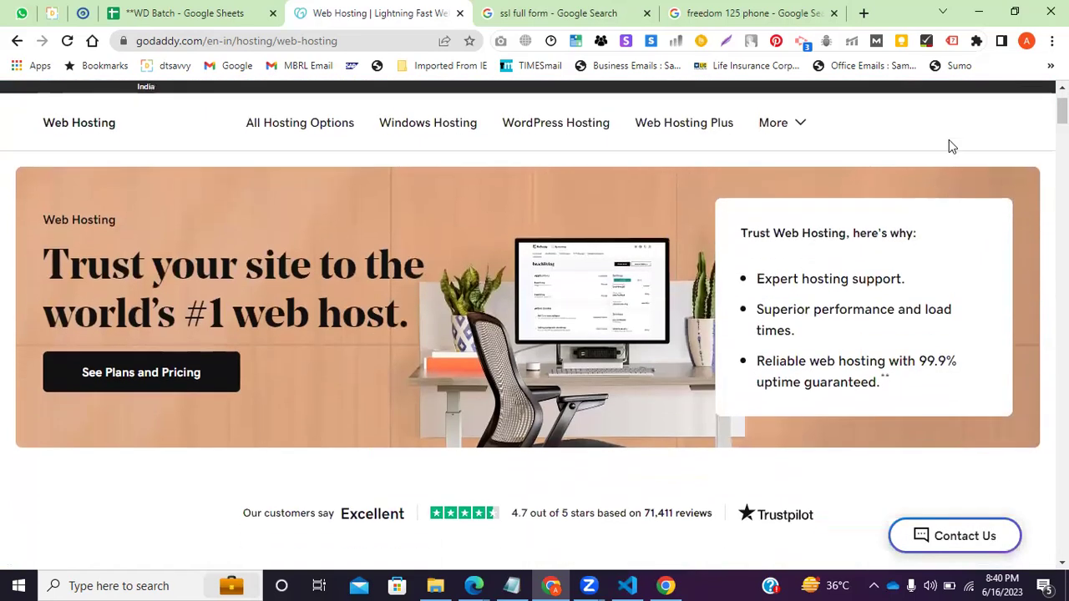
{"action": "scroll", "coordinate": [949, 146], "scroll_direction": "up", "scroll_amount": 1}
{"action": "left_click", "coordinate": [1002, 150]}
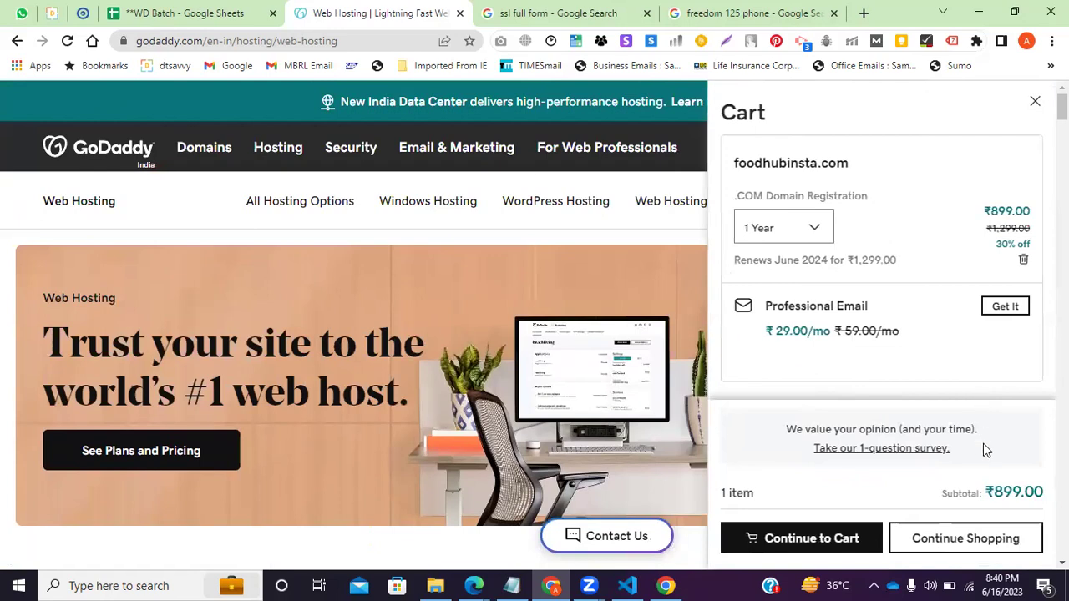
{"action": "scroll", "coordinate": [984, 450], "scroll_direction": "down", "scroll_amount": 3}
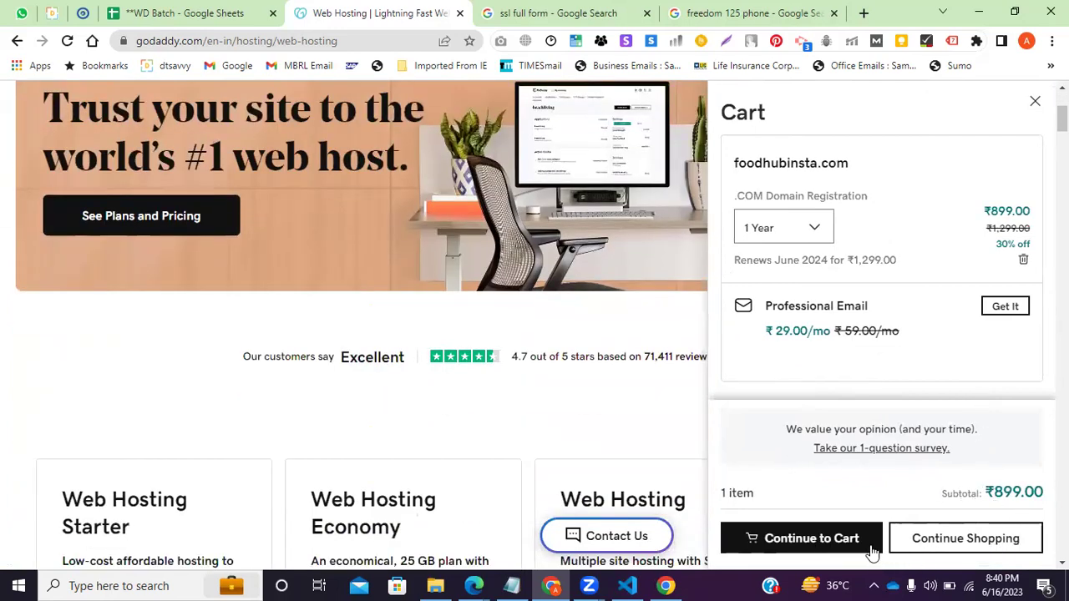
{"action": "left_click", "coordinate": [945, 541]}
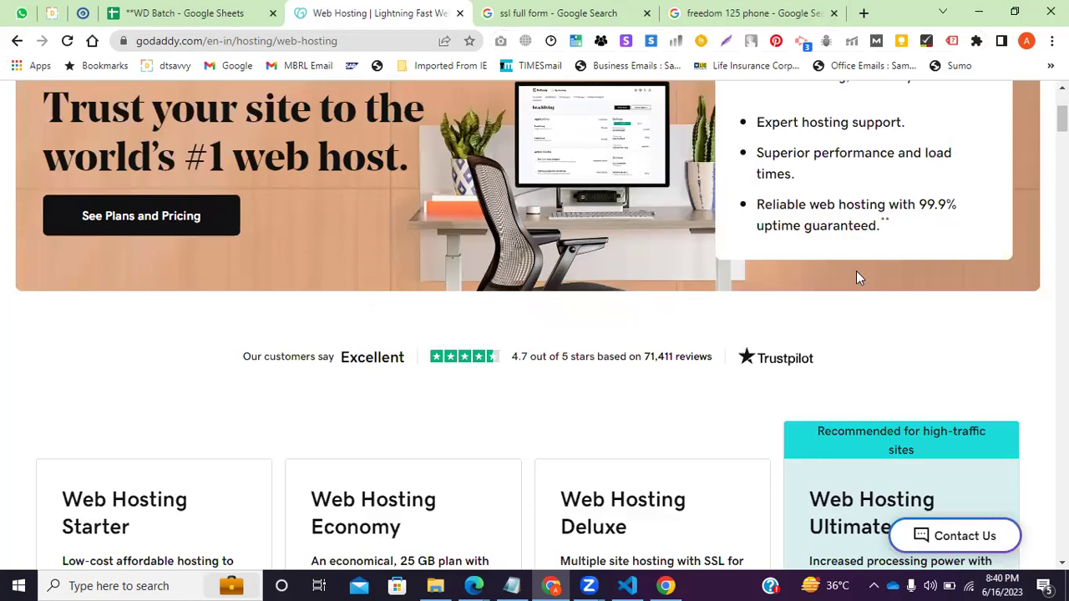
{"action": "scroll", "coordinate": [856, 270], "scroll_direction": "up", "scroll_amount": 3}
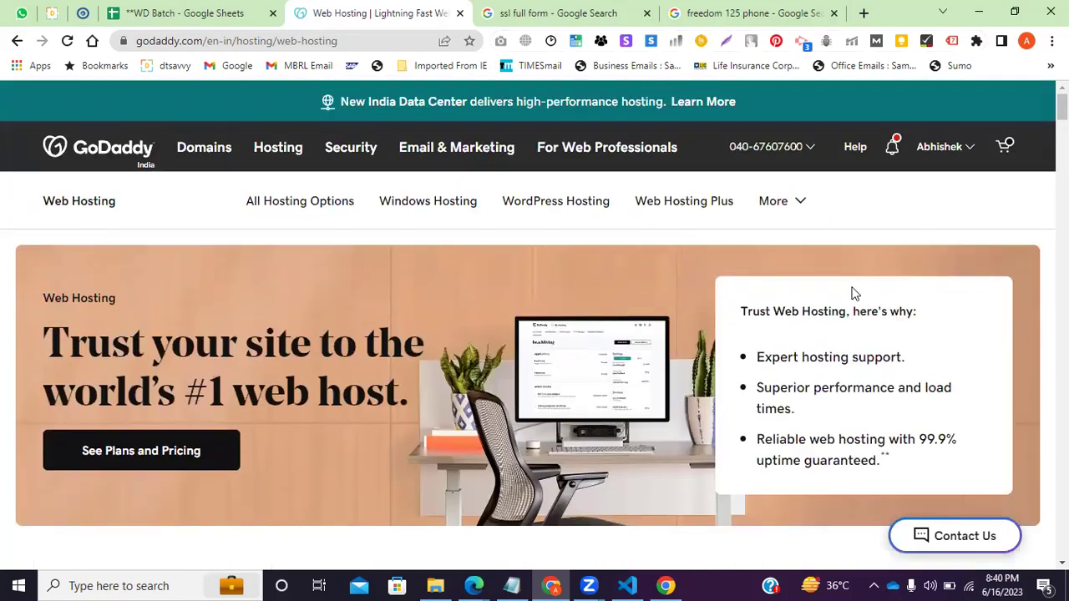
{"action": "left_click", "coordinate": [1004, 146]}
{"action": "scroll", "coordinate": [902, 376], "scroll_direction": "down", "scroll_amount": 3}
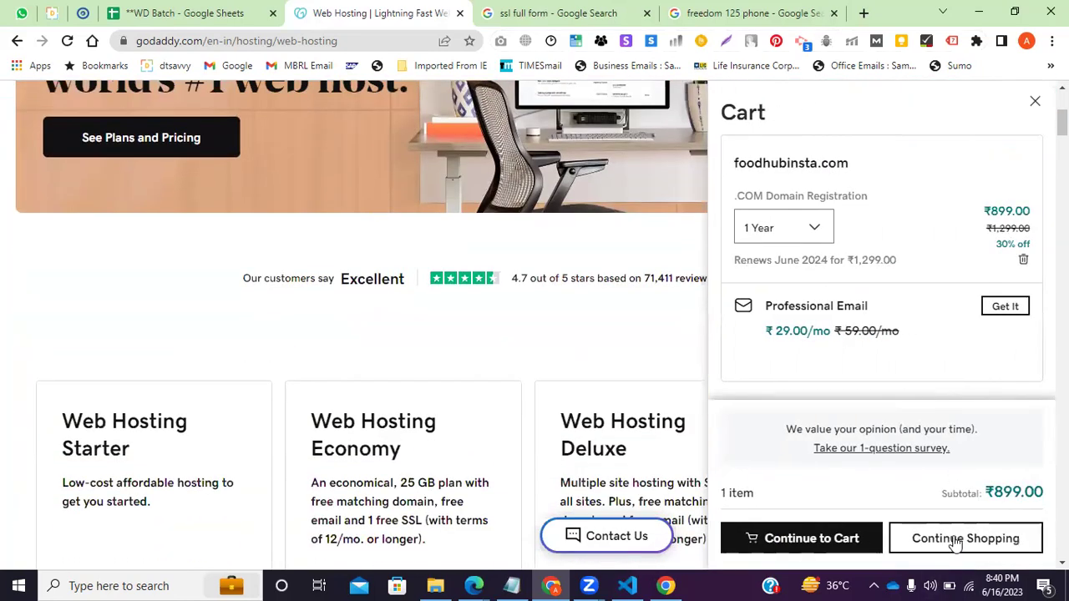
{"action": "left_click", "coordinate": [961, 538]}
{"action": "scroll", "coordinate": [468, 334], "scroll_direction": "up", "scroll_amount": 4}
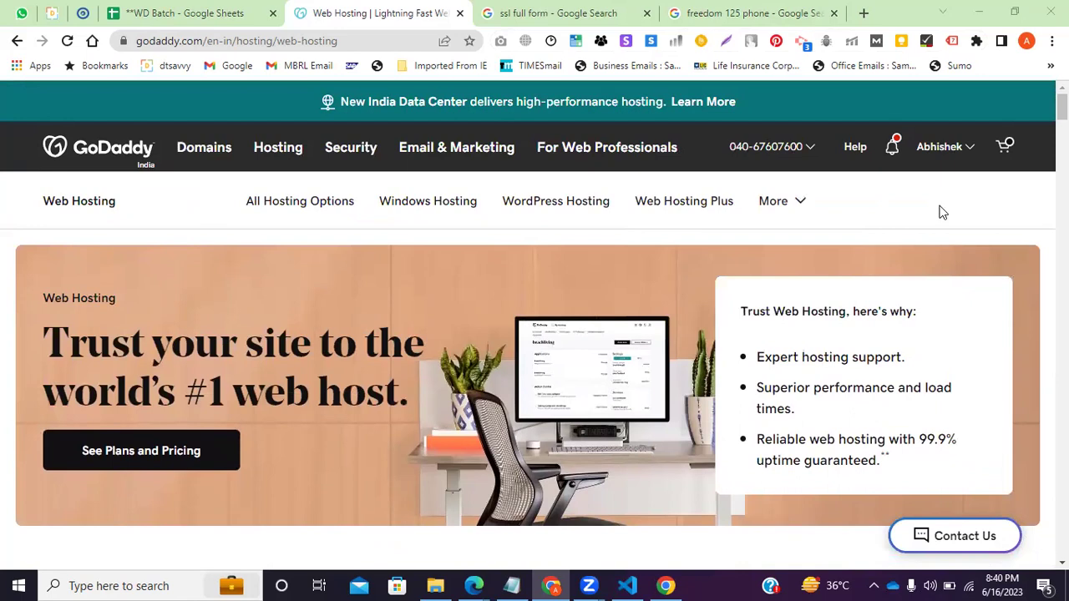
{"action": "left_click", "coordinate": [960, 151]}
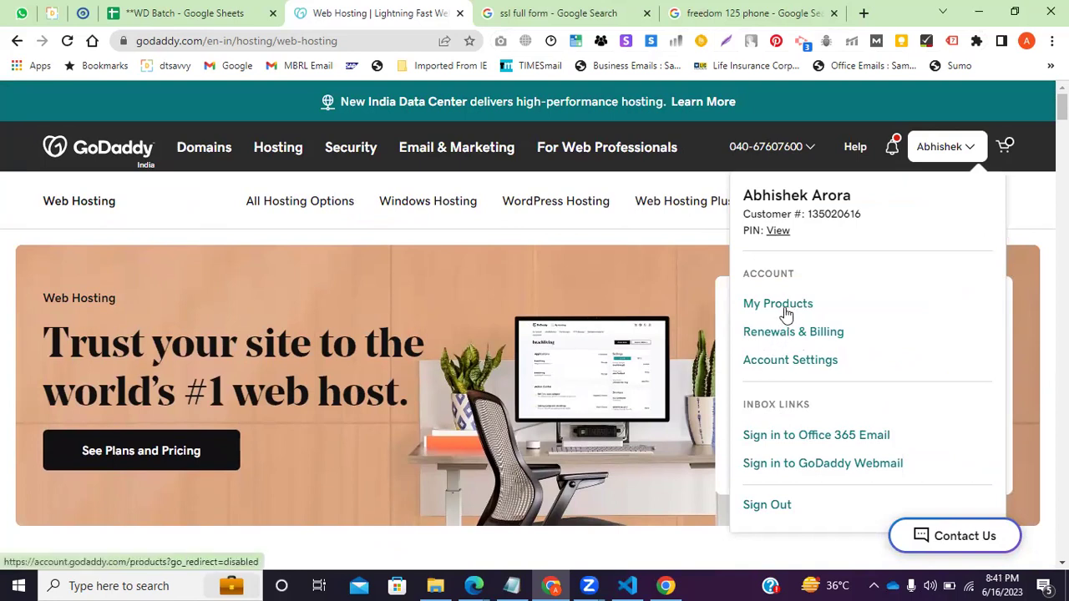
{"action": "left_click", "coordinate": [754, 309]}
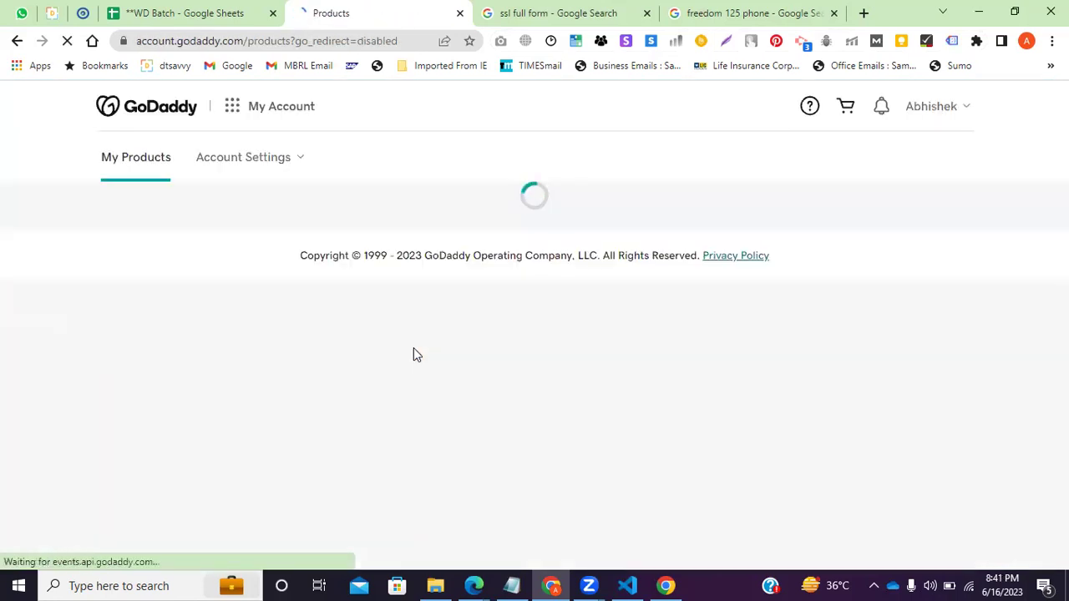
Add 900 after 'Domain' on line 3 of the Notepad notes, then minimize Notepad.
{"action": "left_click", "coordinate": [512, 586]}
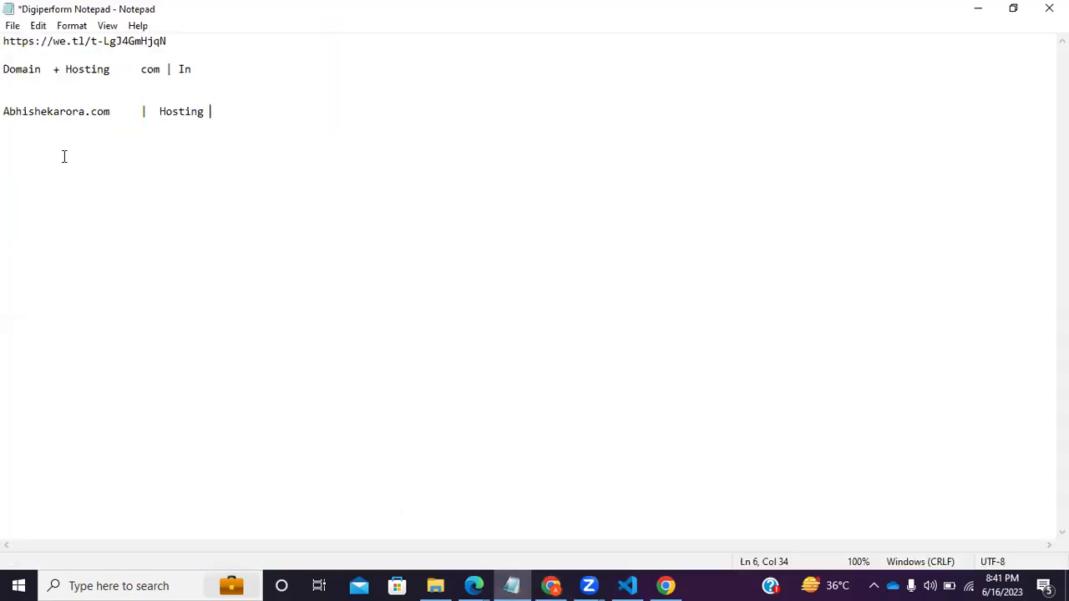
{"action": "left_click", "coordinate": [47, 68]}
{"action": "type", "text": "900"}
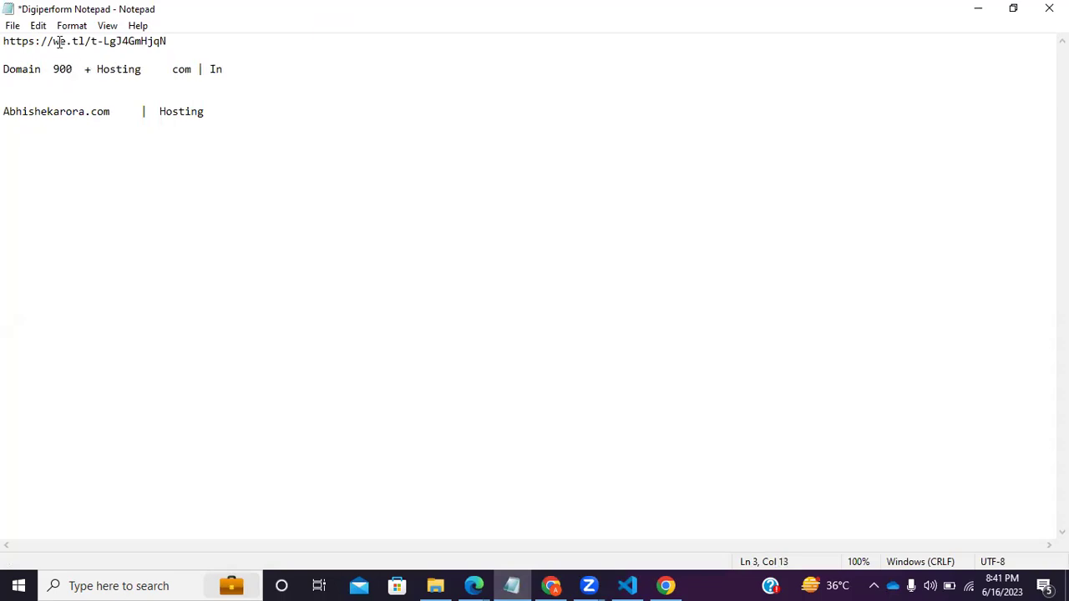
{"action": "left_click", "coordinate": [522, 349]}
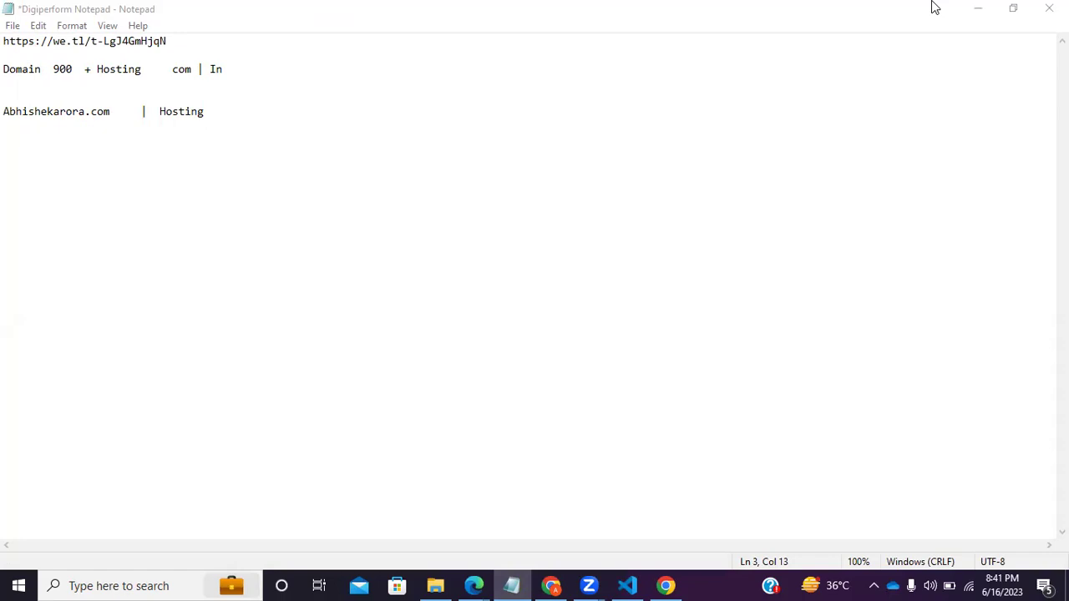
{"action": "left_click", "coordinate": [975, 8]}
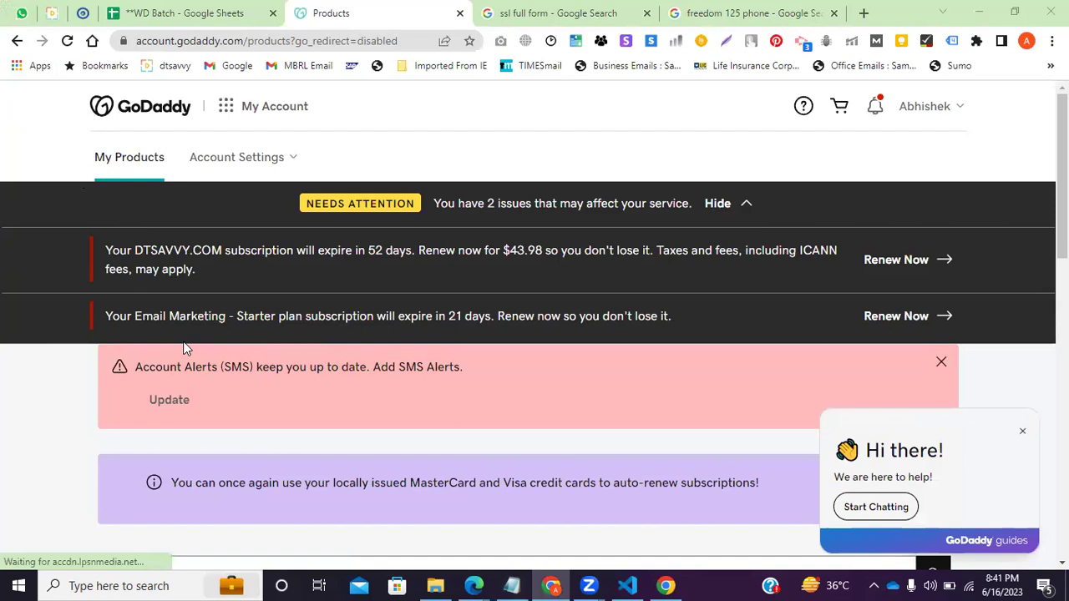
{"action": "scroll", "coordinate": [55, 298], "scroll_direction": "down", "scroll_amount": 1}
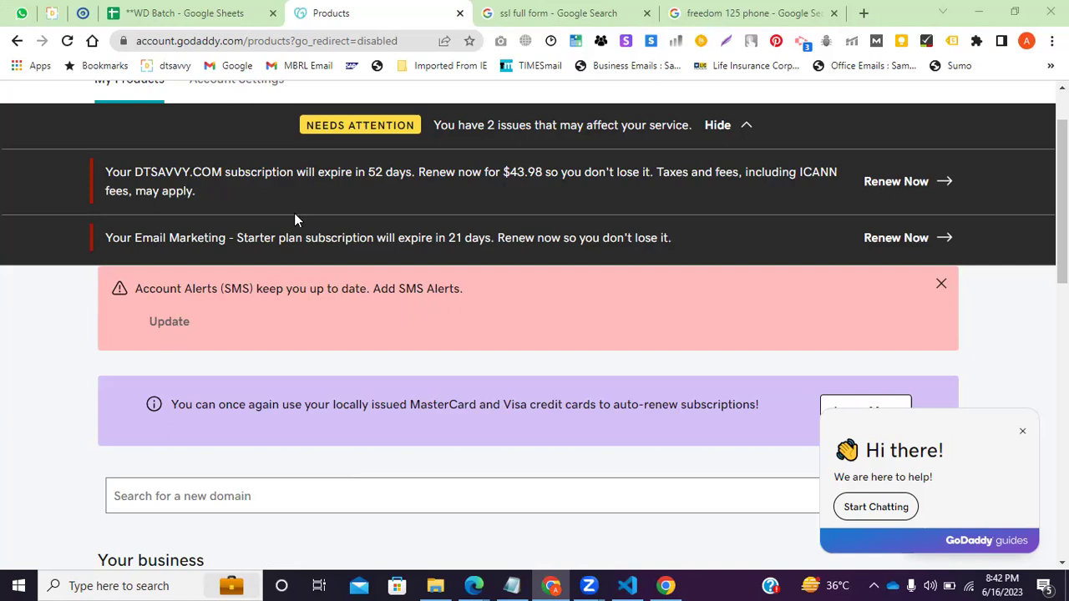
{"action": "scroll", "coordinate": [296, 217], "scroll_direction": "down", "scroll_amount": 1}
{"action": "left_click", "coordinate": [188, 10]}
{"action": "left_click_drag", "start_coordinate": [835, 203], "coordinate": [758, 200]}
{"action": "type", "text": "son"}
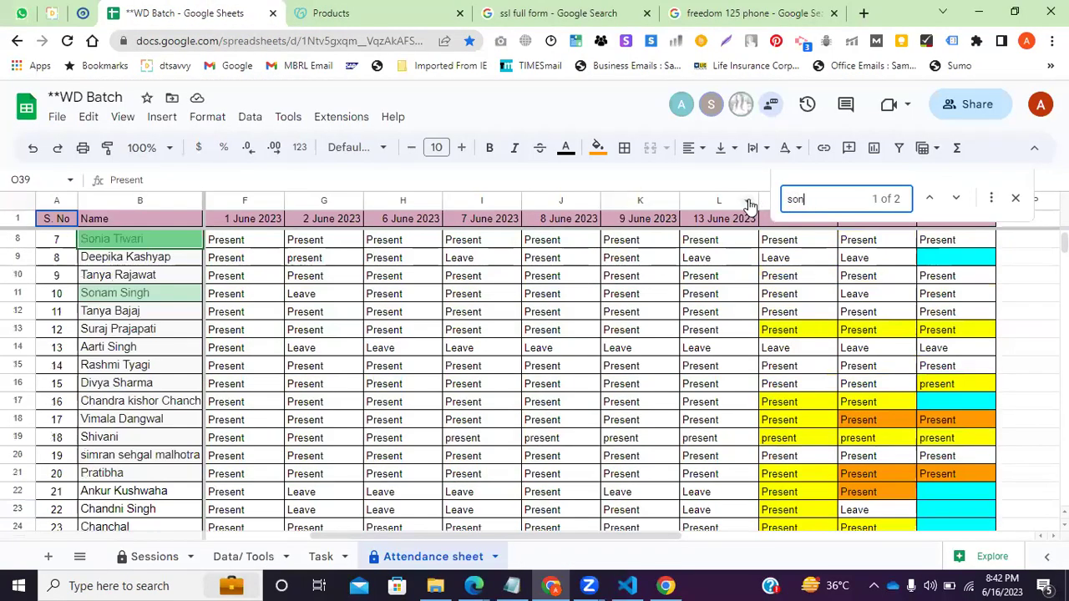
{"action": "left_click", "coordinate": [429, 8]}
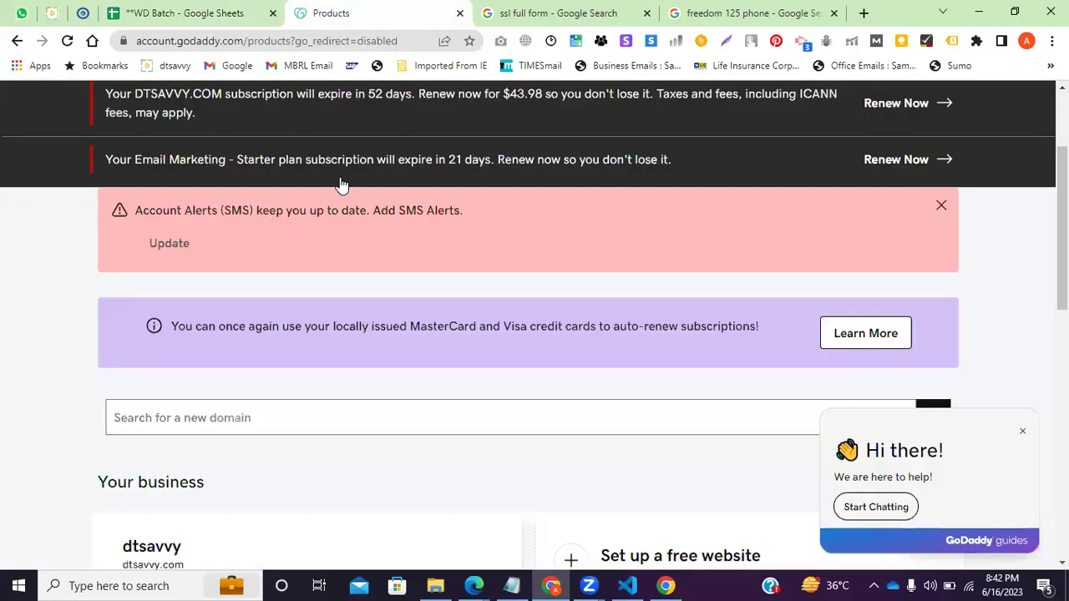
{"action": "scroll", "coordinate": [408, 315], "scroll_direction": "up", "scroll_amount": 2}
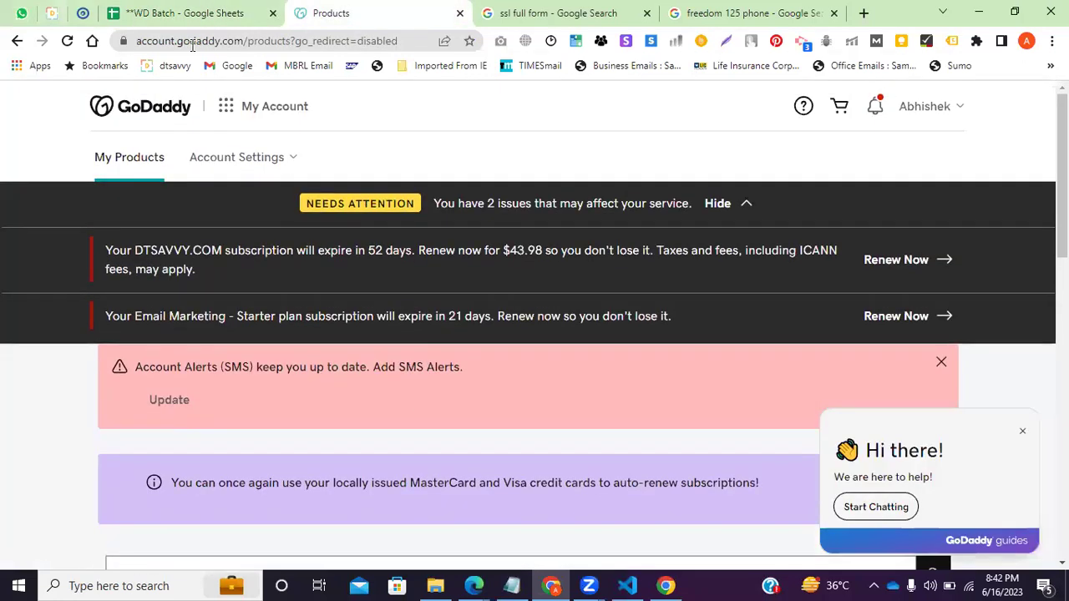
{"action": "scroll", "coordinate": [262, 294], "scroll_direction": "down", "scroll_amount": 2}
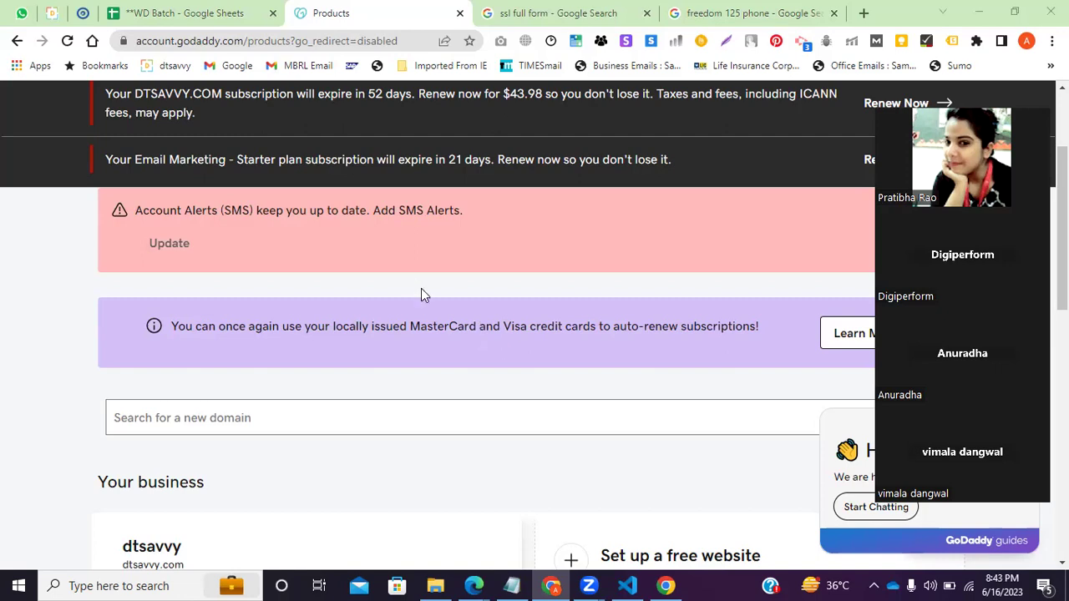
Search the sheet for 'kali' and copy N4's Present entry into O4 under 16 June 2023.
{"action": "left_click", "coordinate": [183, 12]}
{"action": "key", "text": "ctrl+a"}
{"action": "type", "text": "kali"}
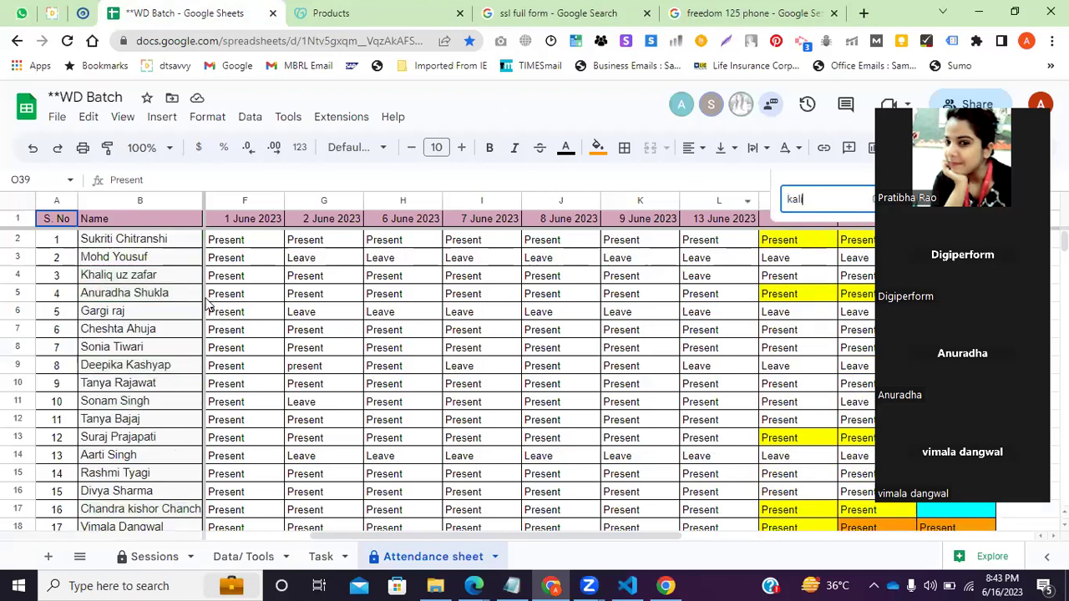
{"action": "left_click", "coordinate": [766, 281]}
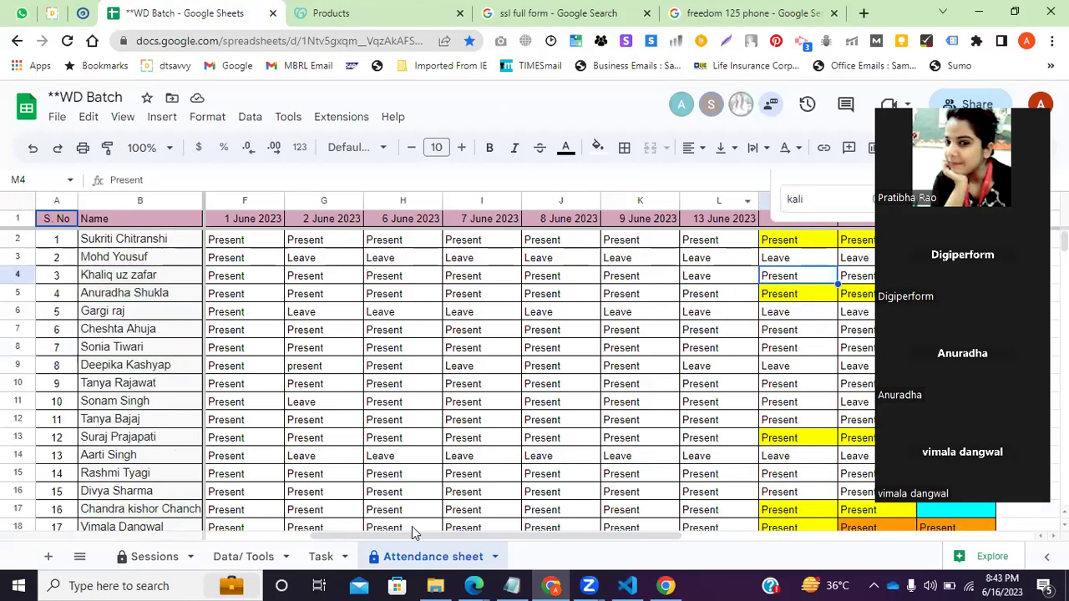
{"action": "left_click_drag", "start_coordinate": [439, 529], "coordinate": [599, 536]}
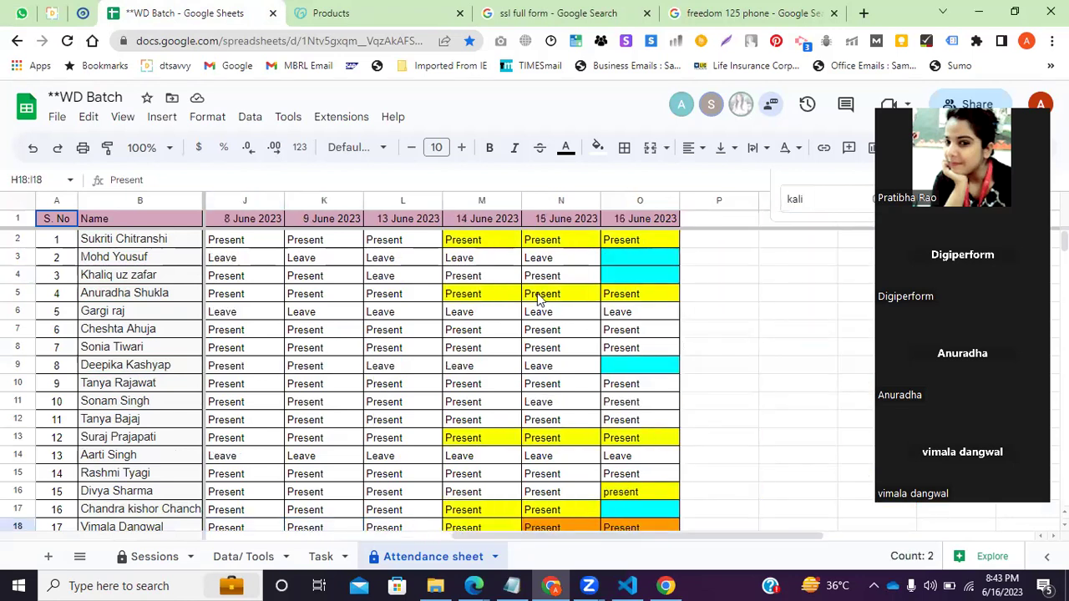
{"action": "left_click", "coordinate": [563, 276]}
{"action": "key", "text": "ctrl+c"}
{"action": "left_click", "coordinate": [622, 284]}
{"action": "key", "text": "ctrl+v"}
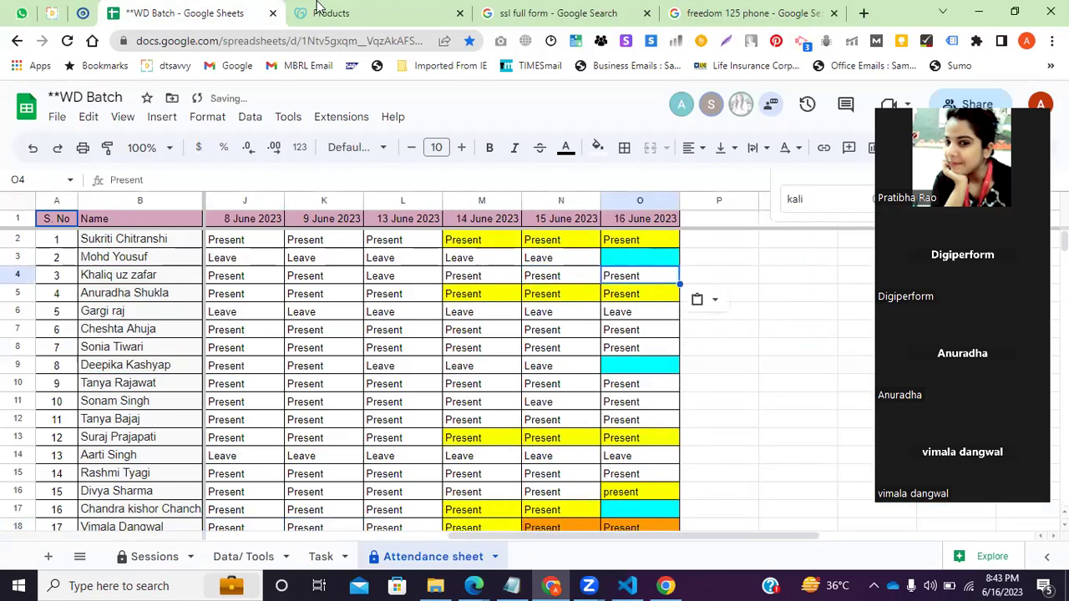
{"action": "left_click", "coordinate": [322, 12]}
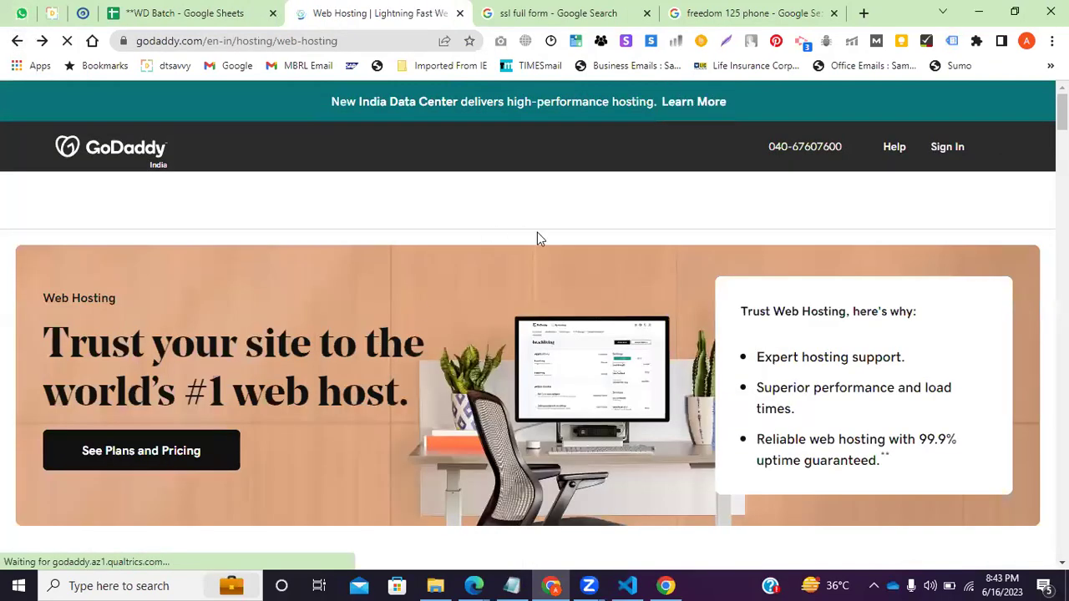
Go to Hosting > Web Hosting and scroll to the plan cards, Starter ₹119.00/mo through Ultimate ₹399.00/mo.
{"action": "left_click", "coordinate": [947, 148]}
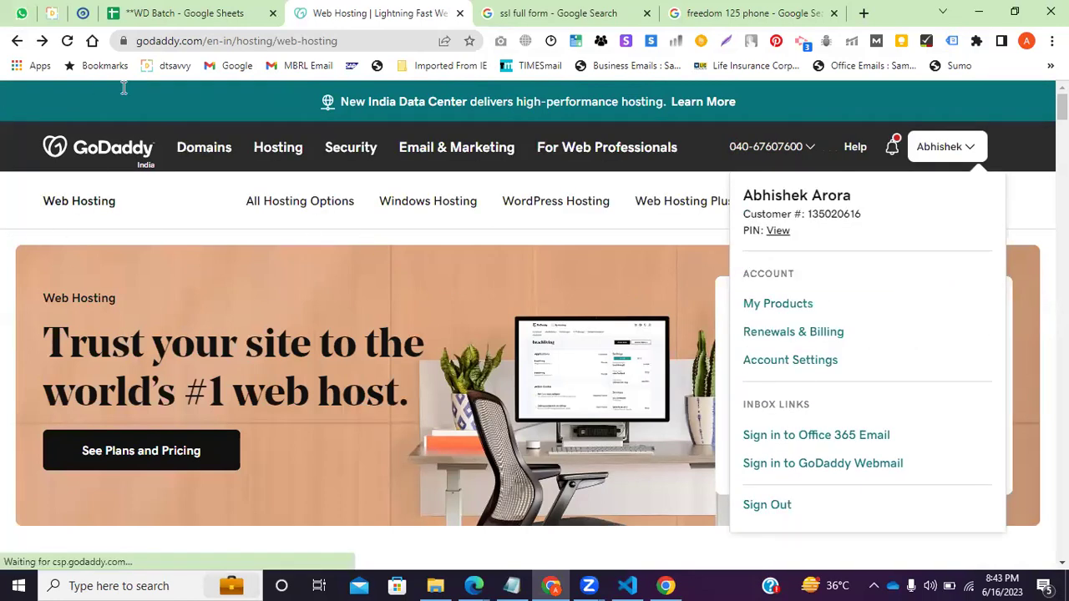
{"action": "left_click", "coordinate": [281, 151]}
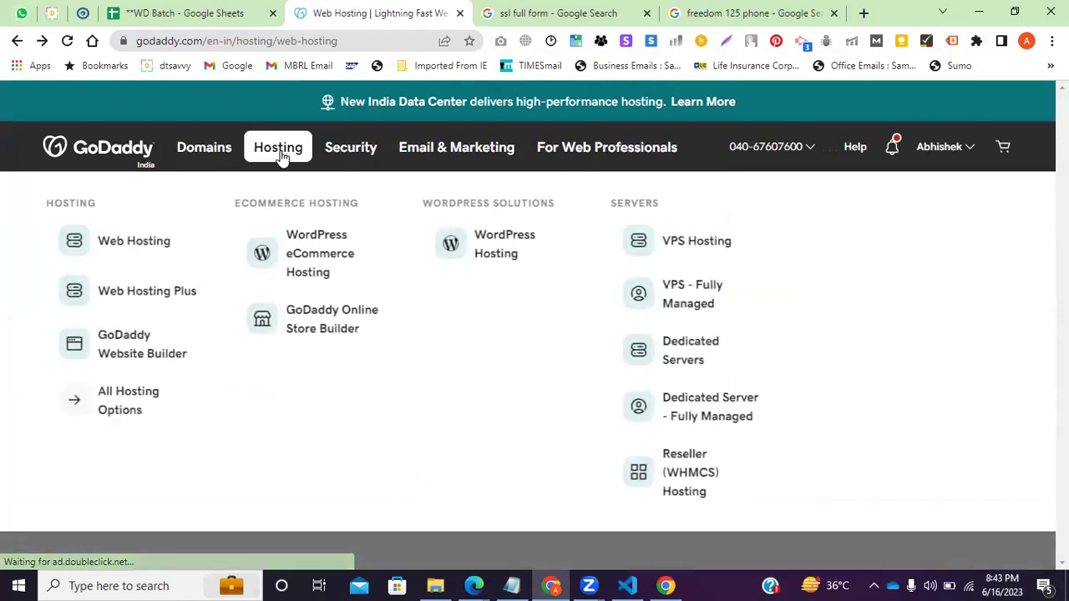
{"action": "left_click", "coordinate": [185, 253]}
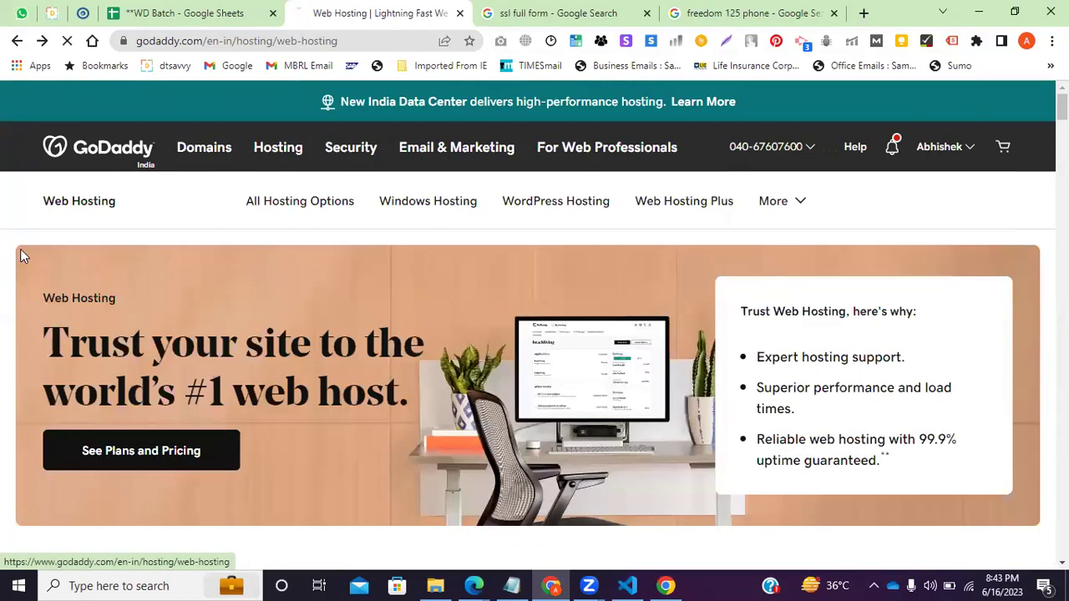
{"action": "scroll", "coordinate": [158, 259], "scroll_direction": "down", "scroll_amount": 5}
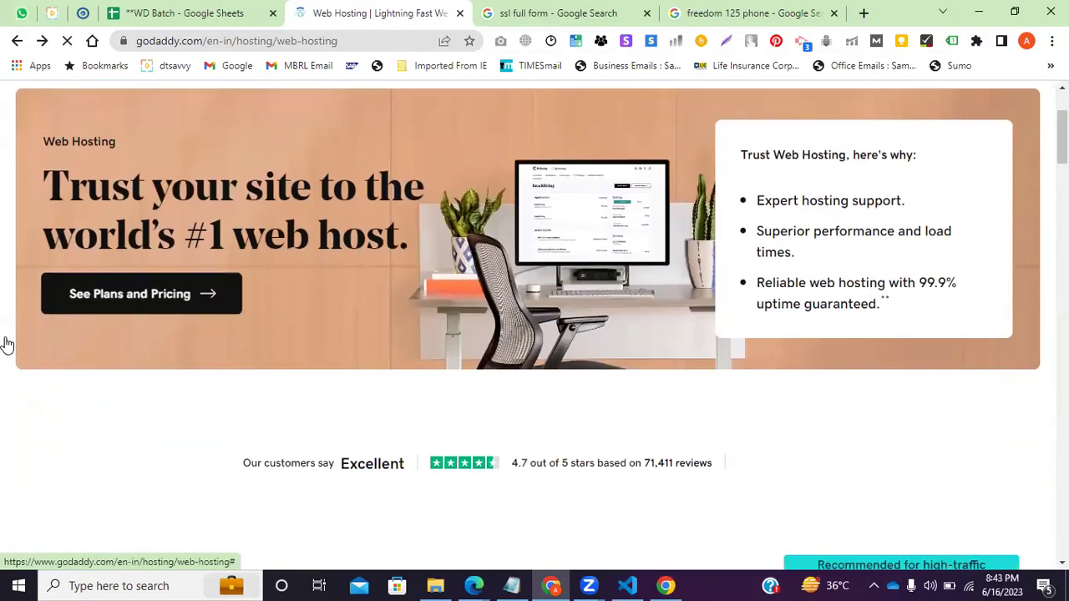
{"action": "scroll", "coordinate": [6, 299], "scroll_direction": "down", "scroll_amount": 4}
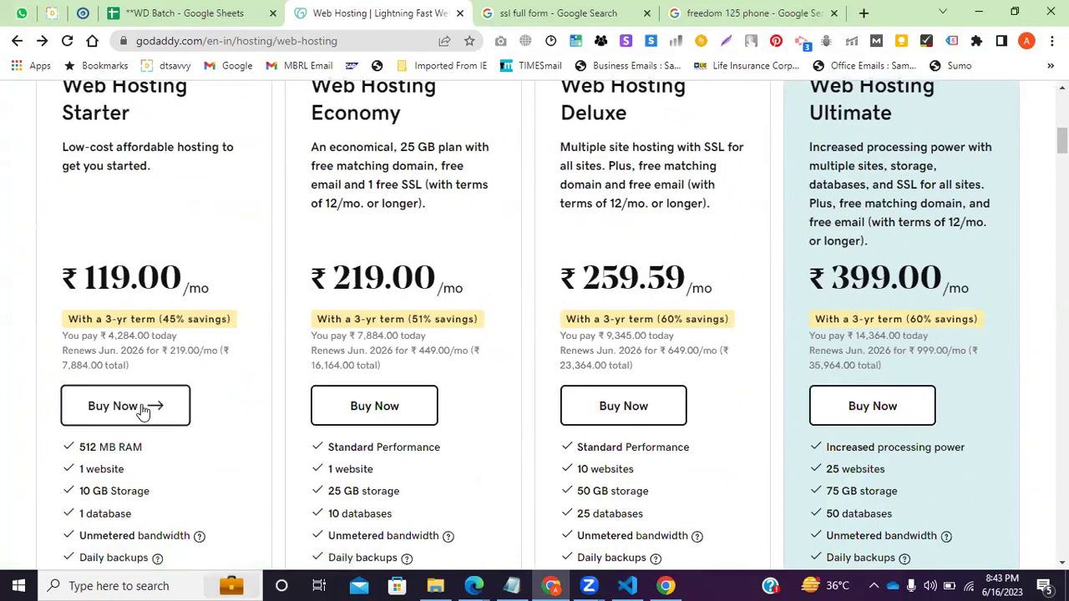
Add the Web Hosting Starter plan to the cart, then close the cart panel.
{"action": "left_click", "coordinate": [143, 409]}
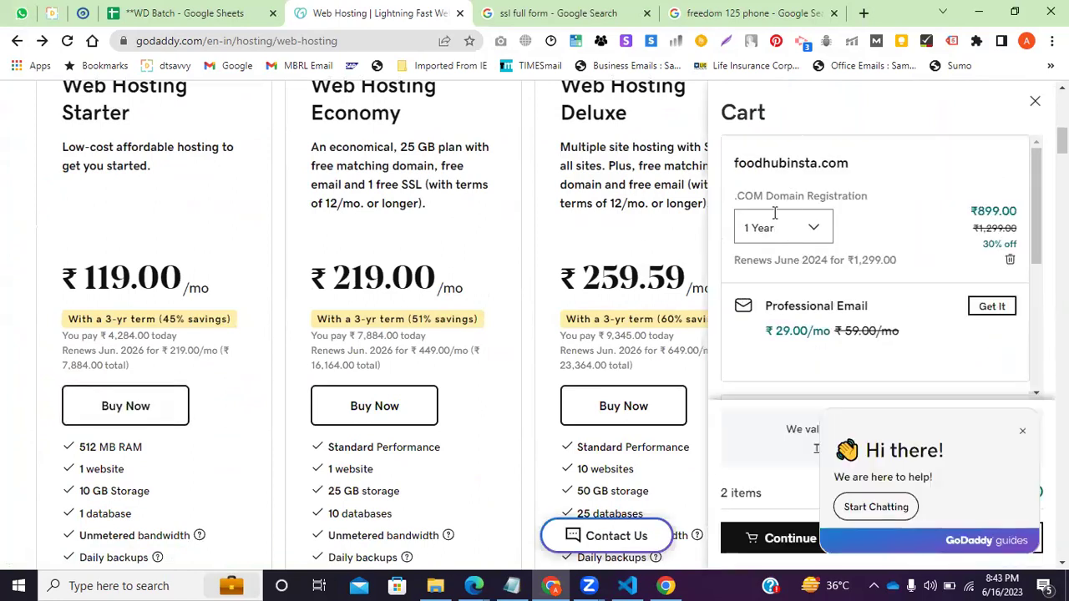
{"action": "scroll", "coordinate": [818, 357], "scroll_direction": "down", "scroll_amount": 3}
{"action": "scroll", "coordinate": [1021, 436], "scroll_direction": "down", "scroll_amount": 2}
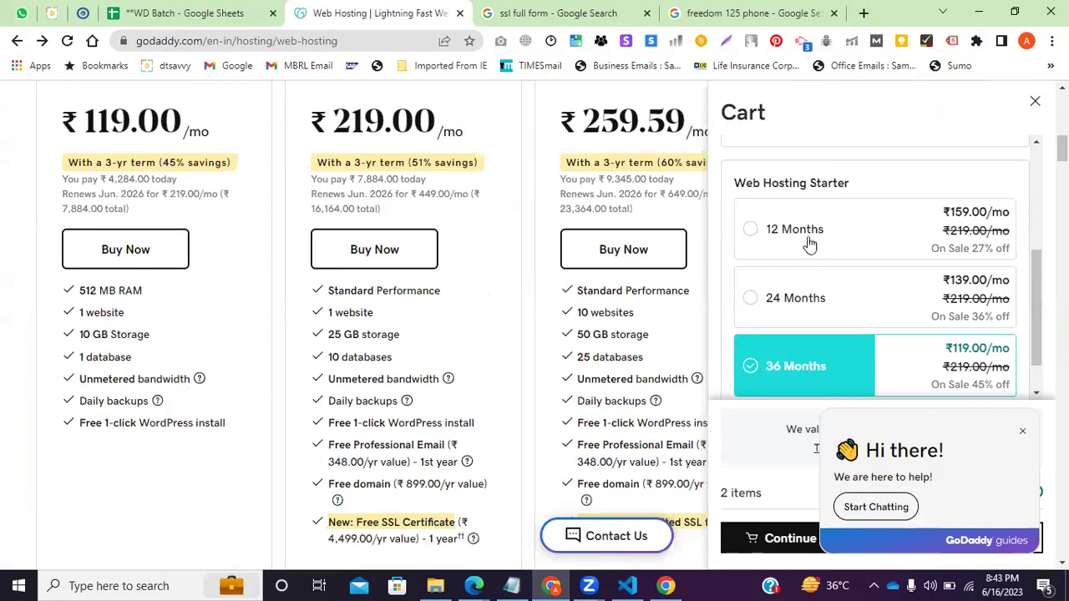
{"action": "left_click", "coordinate": [754, 302]}
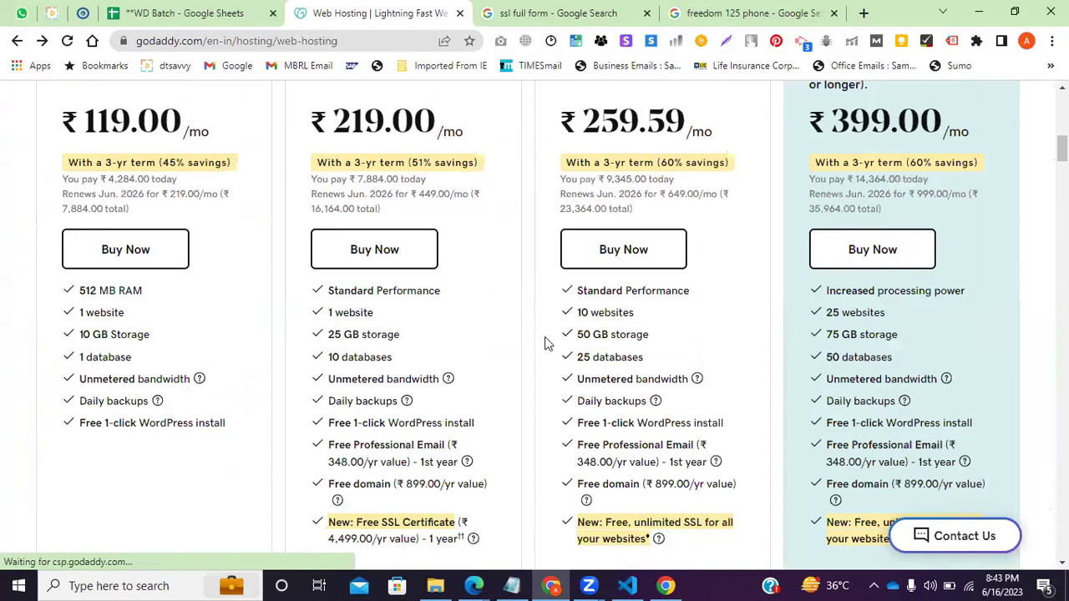
{"action": "scroll", "coordinate": [923, 260], "scroll_direction": "up", "scroll_amount": 4}
{"action": "scroll", "coordinate": [165, 528], "scroll_direction": "down", "scroll_amount": 2}
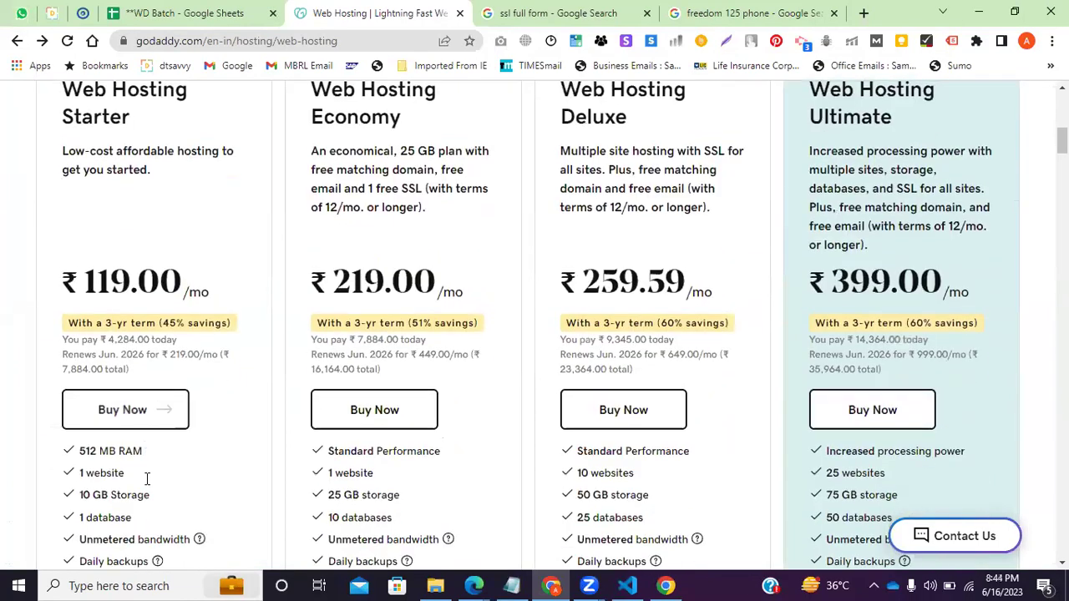
Add Web Hosting Starter again and set its term to 24 Months.
{"action": "left_click", "coordinate": [158, 413]}
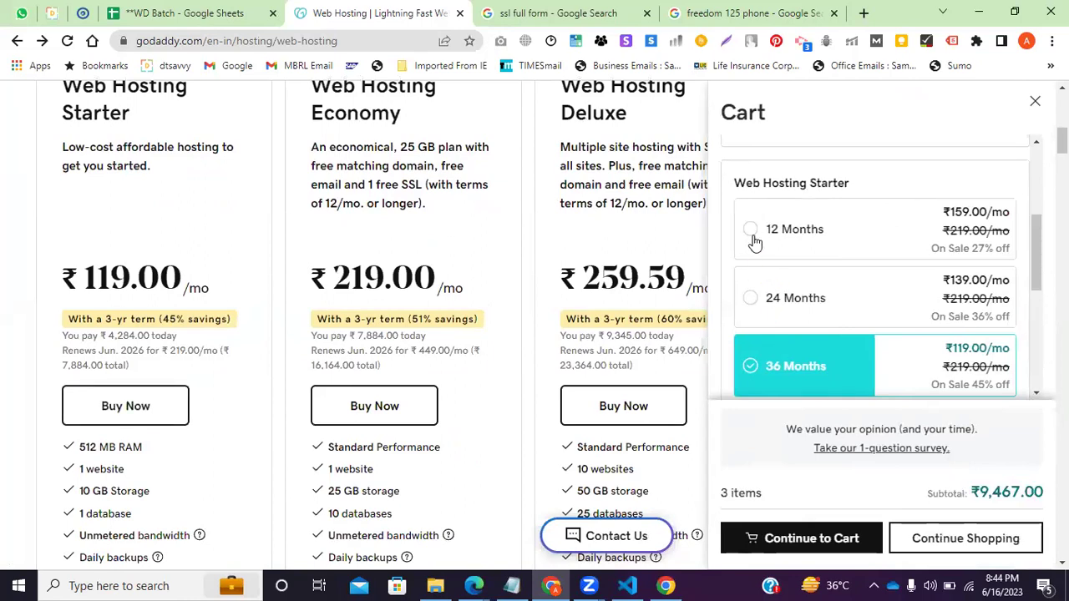
{"action": "left_click", "coordinate": [750, 301]}
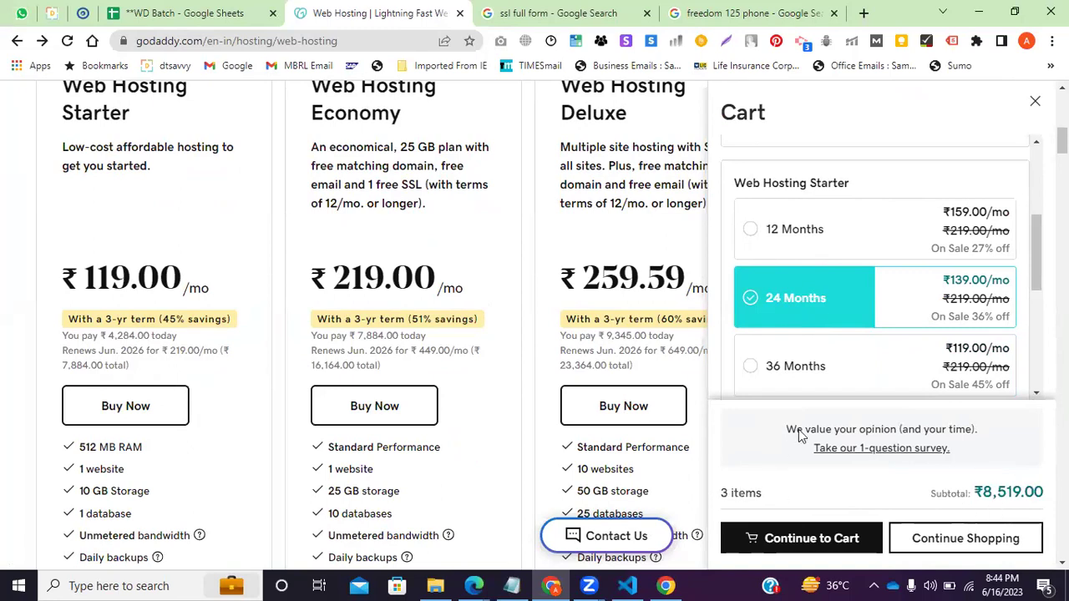
{"action": "scroll", "coordinate": [818, 301], "scroll_direction": "up", "scroll_amount": 3}
{"action": "scroll", "coordinate": [815, 276], "scroll_direction": "down", "scroll_amount": 2}
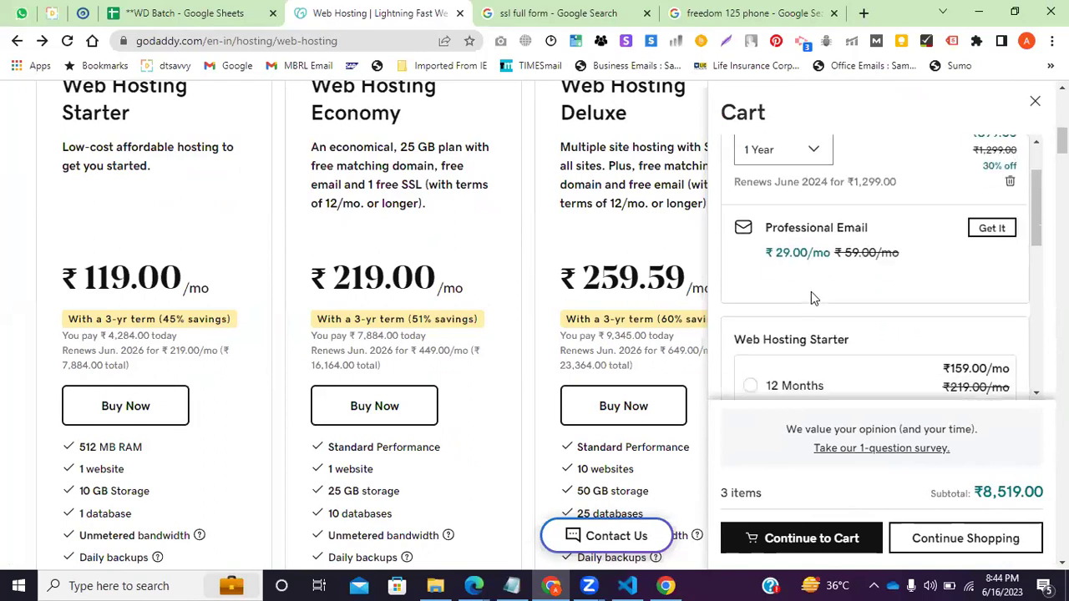
{"action": "scroll", "coordinate": [796, 299], "scroll_direction": "down", "scroll_amount": 3}
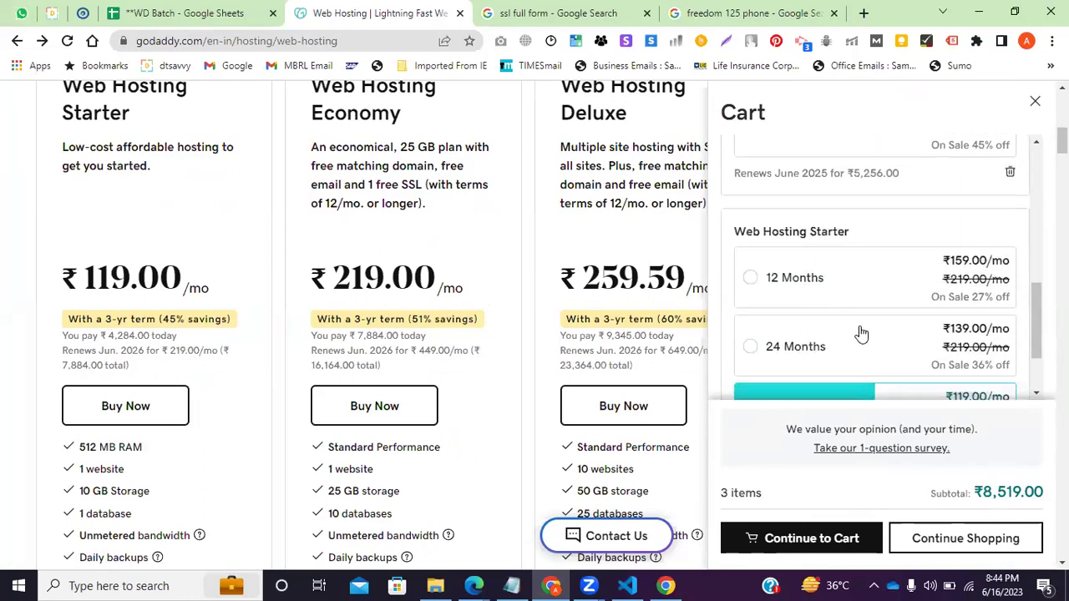
{"action": "scroll", "coordinate": [919, 347], "scroll_direction": "down", "scroll_amount": 2}
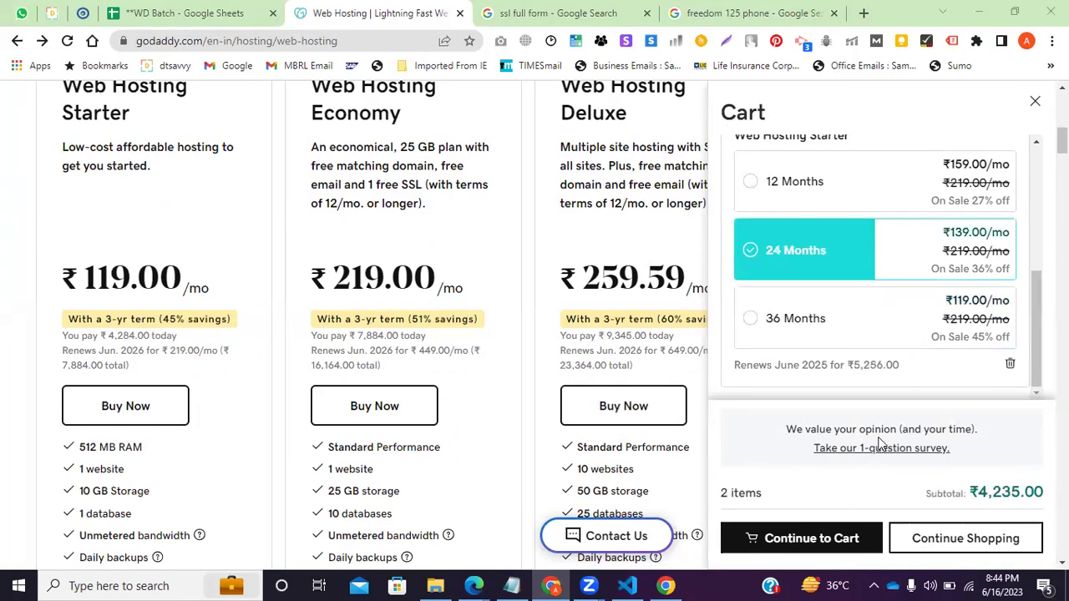
Switch Web Hosting Starter to 12 Months and check the ₹2,807.00 subtotal.
{"action": "left_click", "coordinate": [749, 183]}
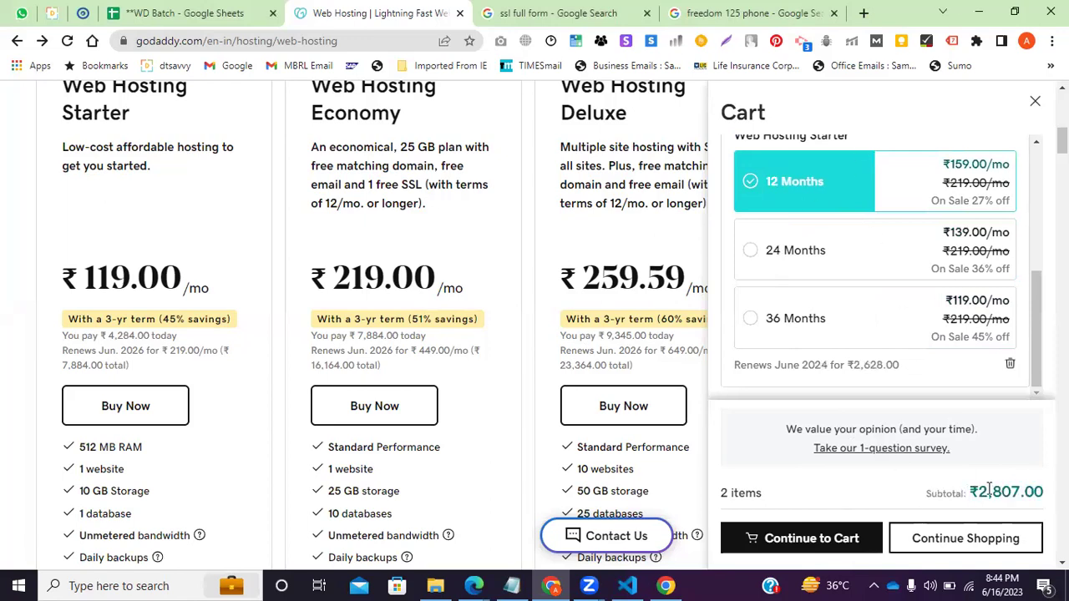
{"action": "left_click_drag", "start_coordinate": [988, 490], "coordinate": [1012, 490]}
{"action": "scroll", "coordinate": [873, 422], "scroll_direction": "up", "scroll_amount": 3}
{"action": "scroll", "coordinate": [799, 463], "scroll_direction": "up", "scroll_amount": 4}
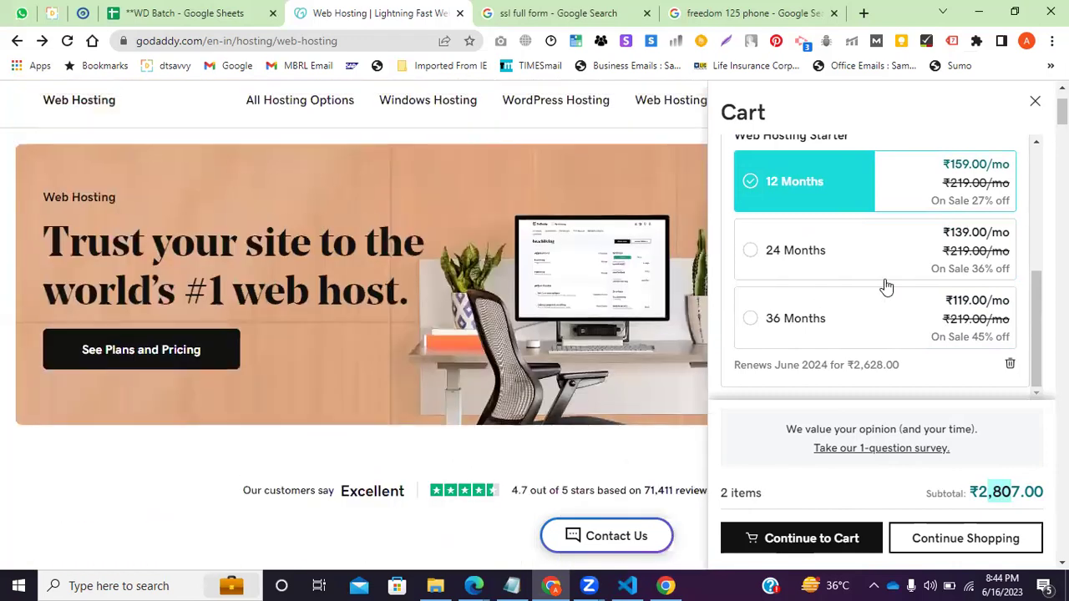
{"action": "left_click_drag", "start_coordinate": [1038, 341], "coordinate": [1030, 215]}
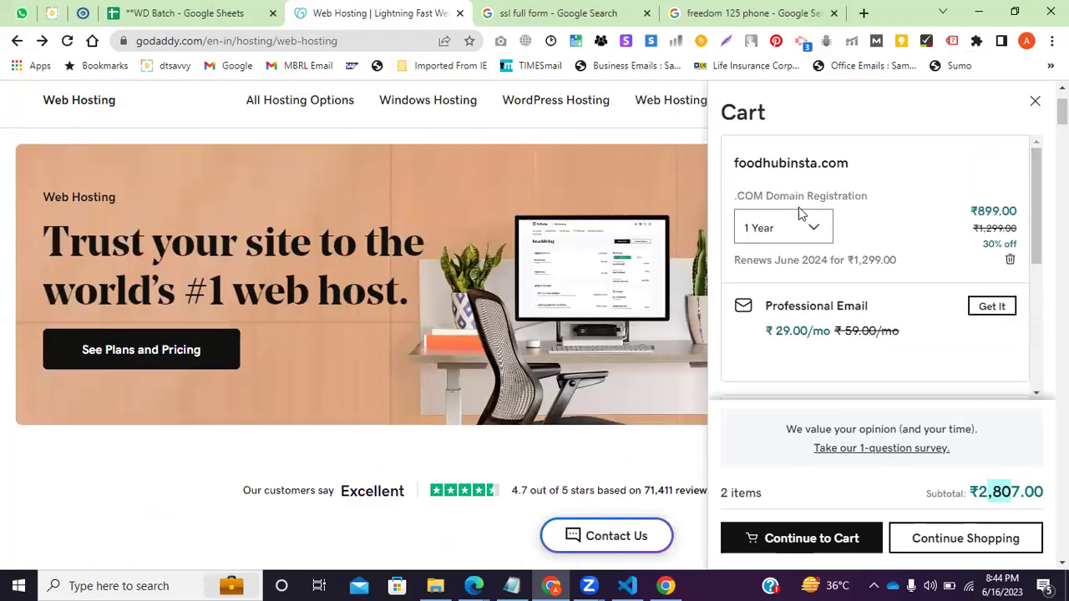
{"action": "left_click_drag", "start_coordinate": [884, 197], "coordinate": [821, 242]}
{"action": "scroll", "coordinate": [821, 242], "scroll_direction": "down", "scroll_amount": 4}
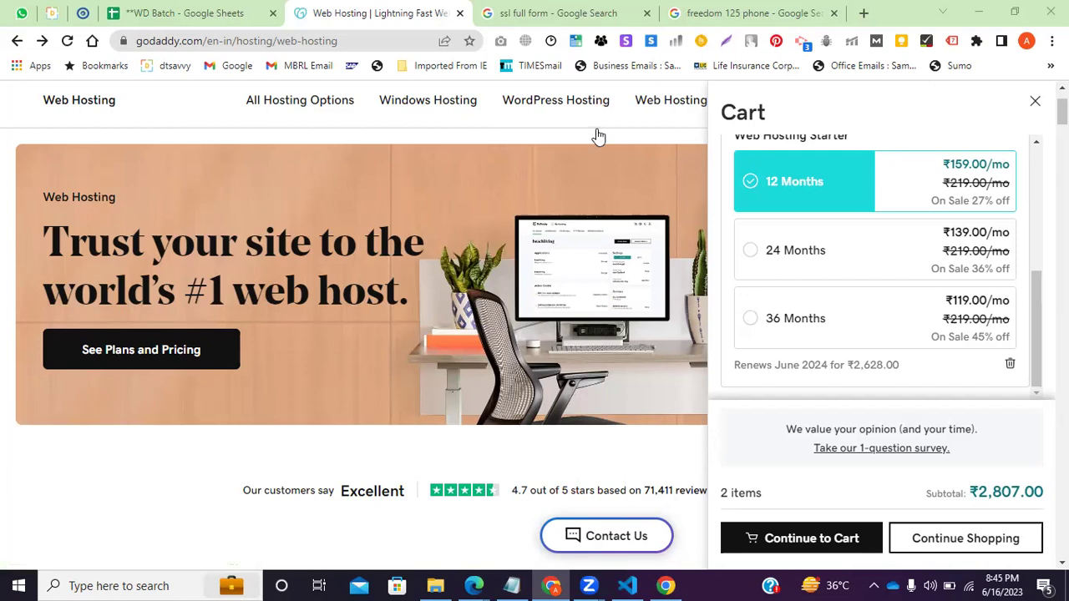
Reopen the cart twice to review its two items, then close it.
{"action": "left_click", "coordinate": [602, 351]}
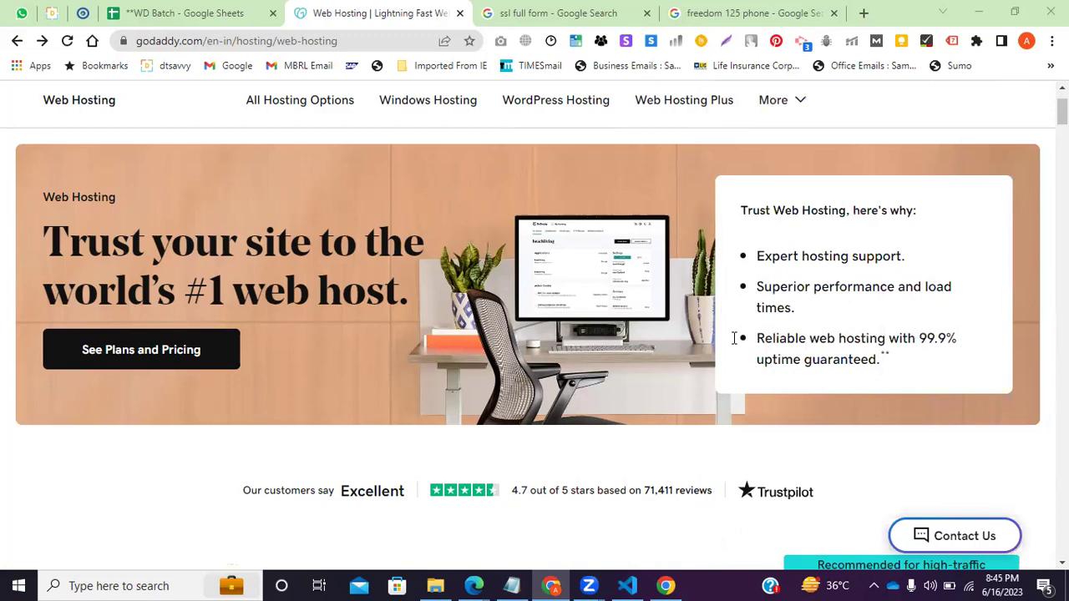
{"action": "scroll", "coordinate": [424, 334], "scroll_direction": "down", "scroll_amount": 2}
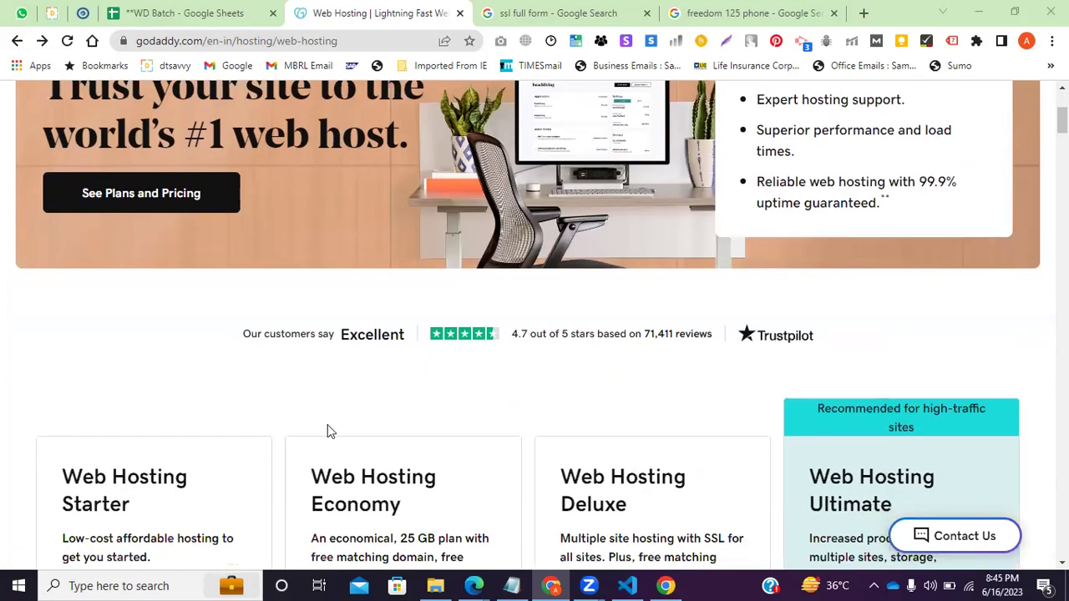
{"action": "scroll", "coordinate": [409, 449], "scroll_direction": "up", "scroll_amount": 3}
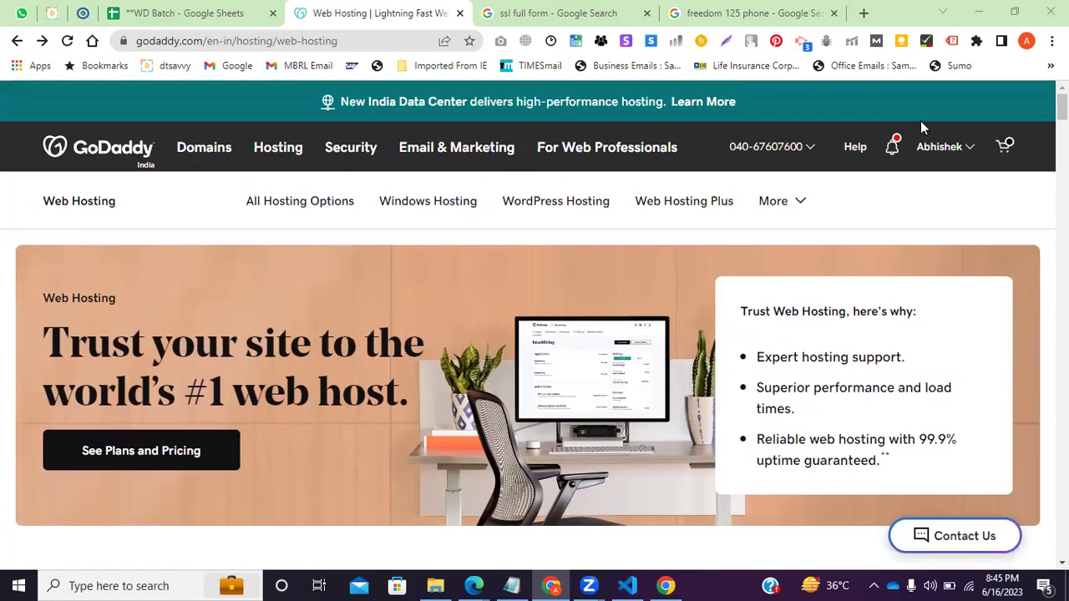
{"action": "left_click", "coordinate": [1002, 151]}
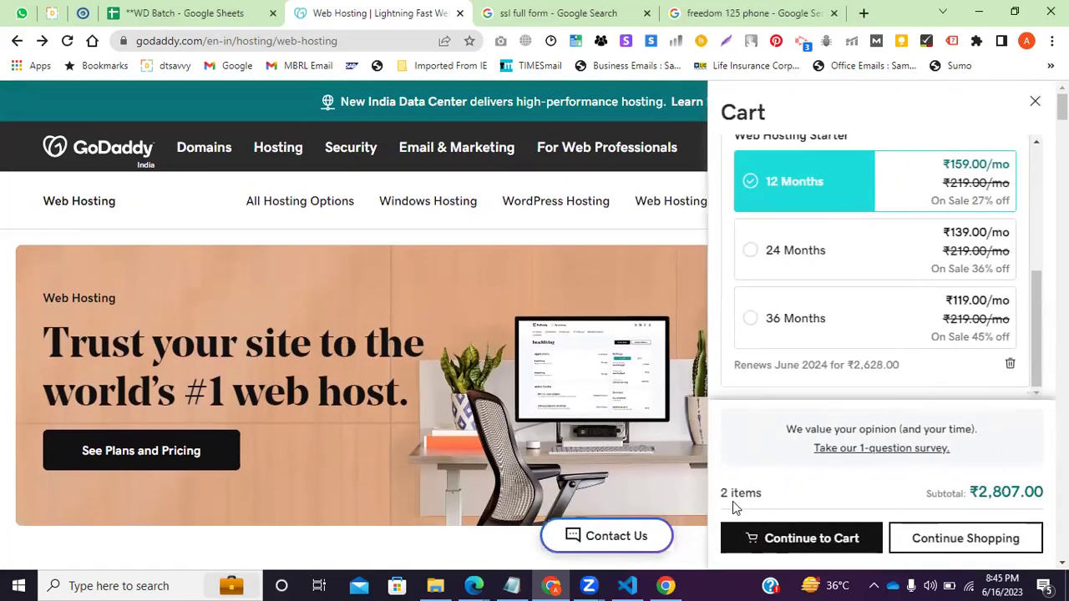
{"action": "left_click_drag", "start_coordinate": [770, 501], "coordinate": [696, 501]}
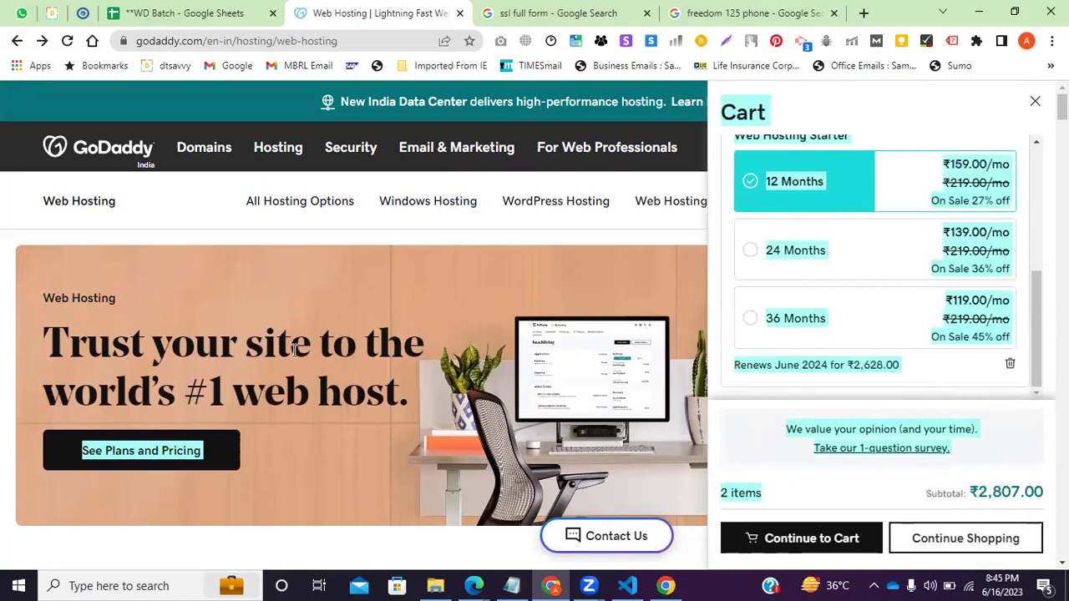
{"action": "left_click", "coordinate": [3, 386]}
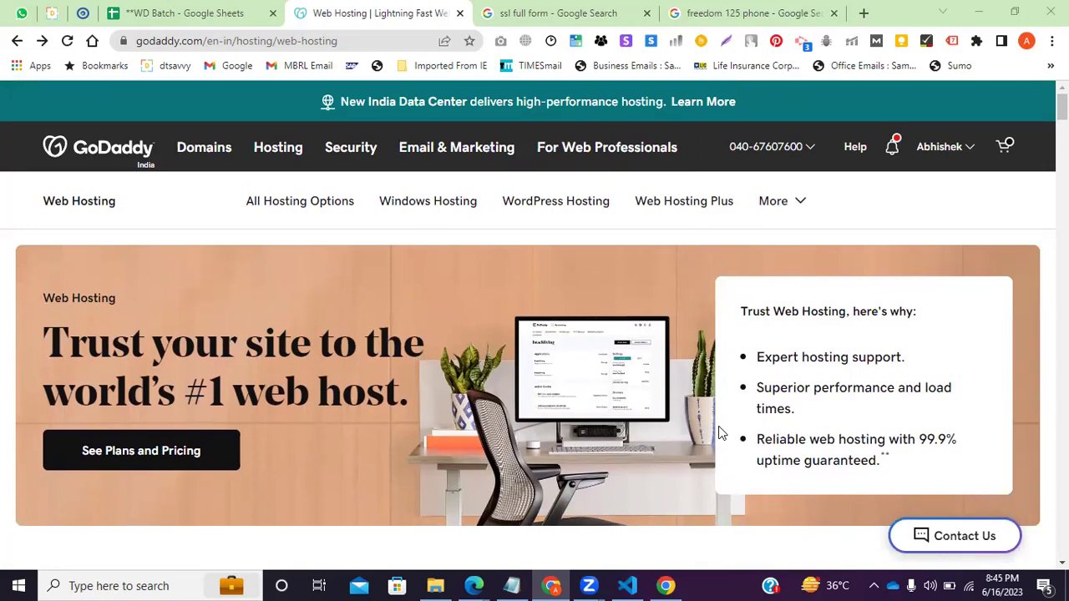
{"action": "left_click", "coordinate": [1004, 146]}
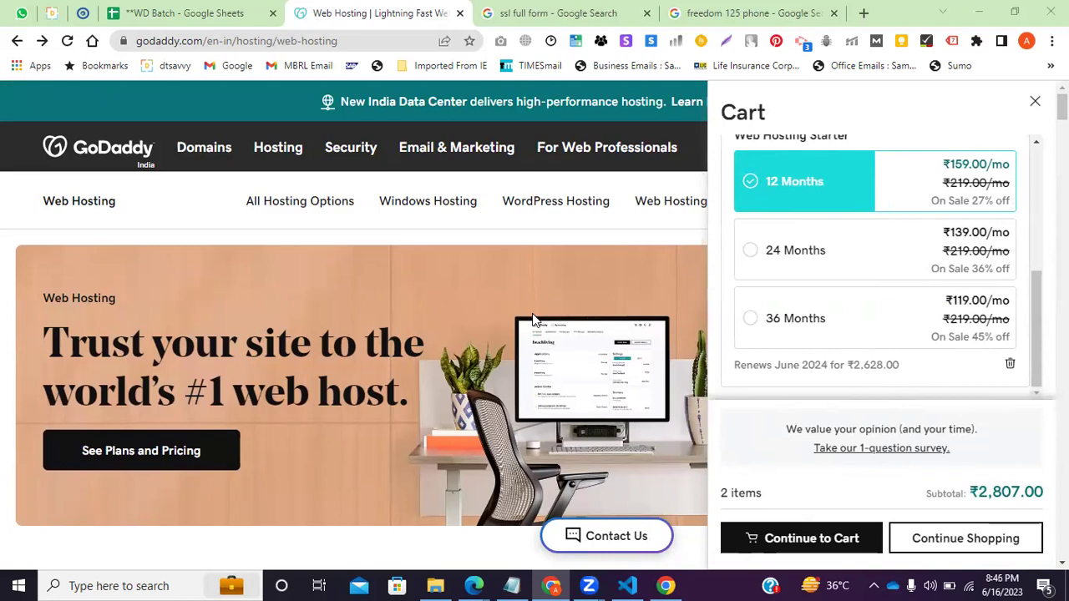
{"action": "left_click", "coordinate": [535, 317]}
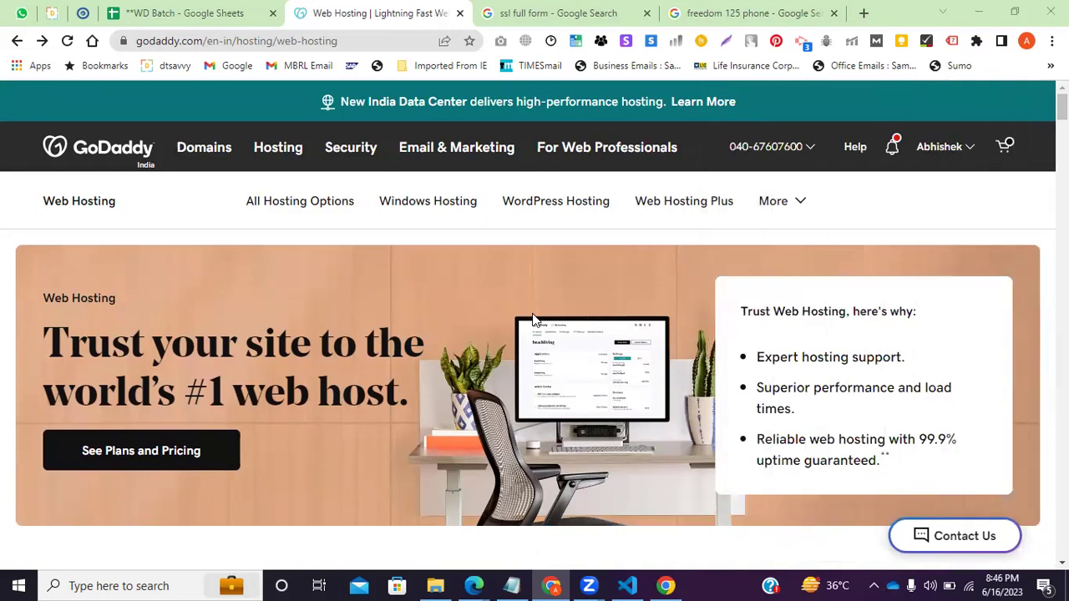
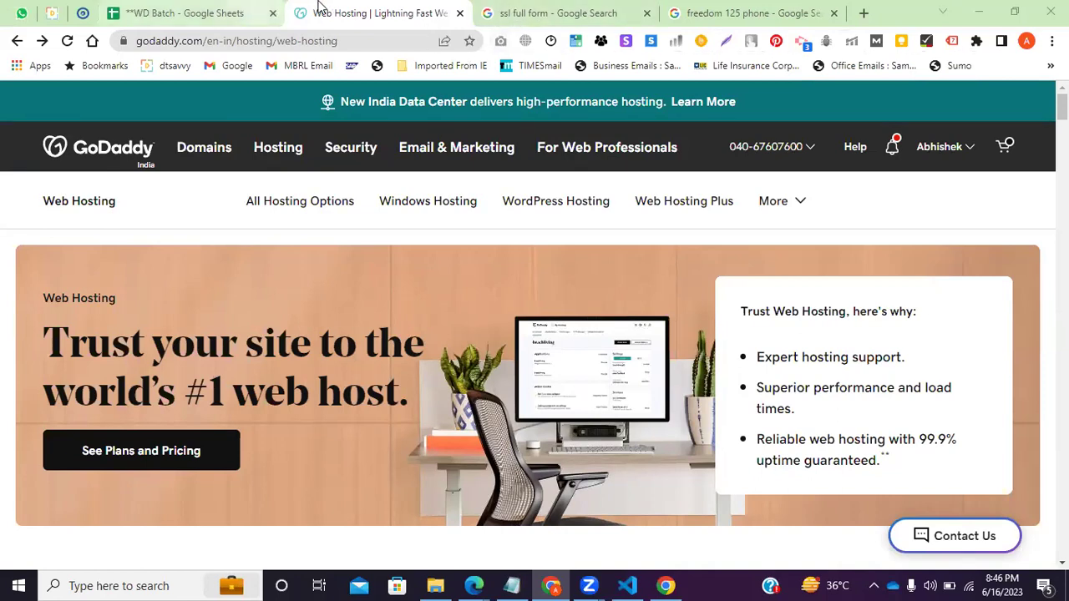
Glance at the attendance sheet and SSL search tabs, then bring the Notepad checklist forward on an empty line.
{"action": "left_click", "coordinate": [198, 8]}
{"action": "left_click", "coordinate": [350, 10]}
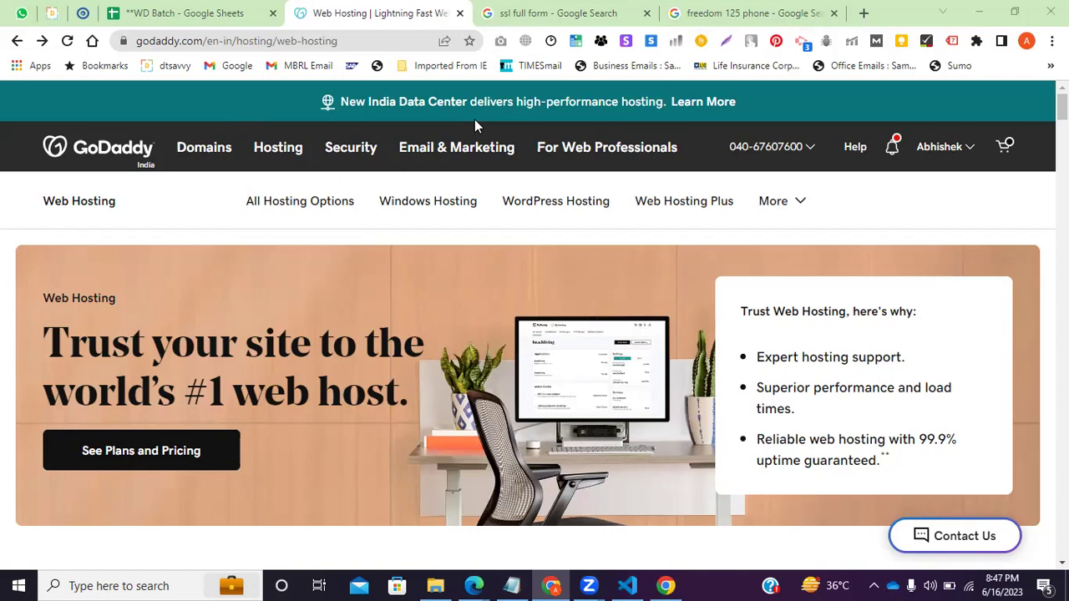
{"action": "left_click", "coordinate": [543, 12]}
{"action": "left_click", "coordinate": [382, 11]}
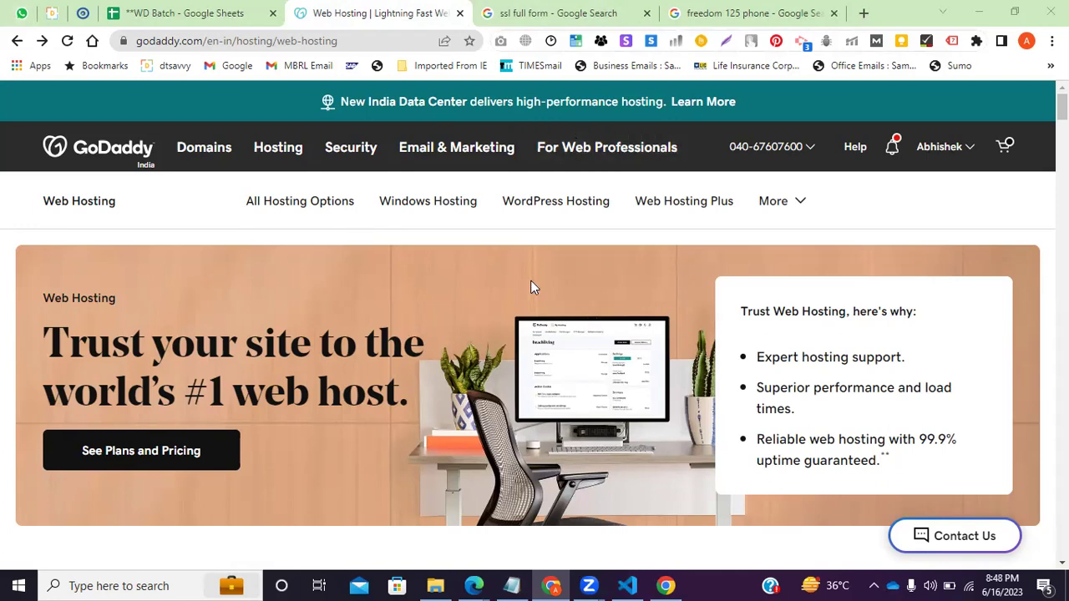
{"action": "left_click", "coordinate": [512, 586]}
{"action": "left_click", "coordinate": [223, 121]}
Add a 'Running-' line to the checklist and return to the GoDaddy hosting page.
{"action": "key", "text": "Return"}
{"action": "key", "text": "Return"}
{"action": "key", "text": "Return"}
{"action": "type", "text": "Running-"}
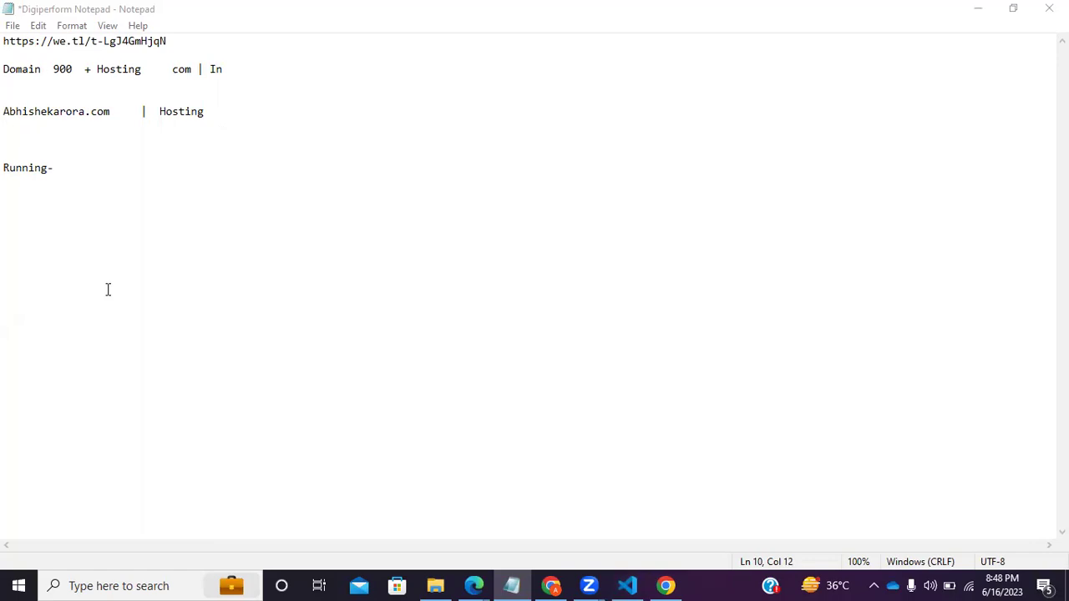
{"action": "left_click", "coordinate": [550, 586]}
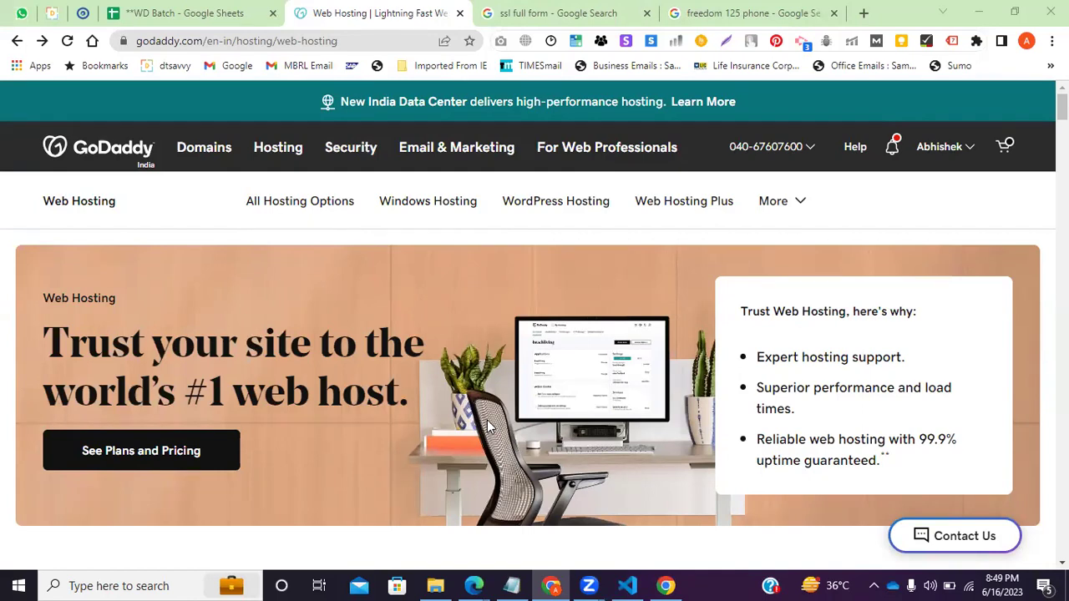
Review the GoDaddy cart summary on the web hosting page.
{"action": "scroll", "coordinate": [878, 148], "scroll_direction": "down", "scroll_amount": 1}
{"action": "scroll", "coordinate": [919, 147], "scroll_direction": "up", "scroll_amount": 1}
{"action": "left_click", "coordinate": [1005, 147]}
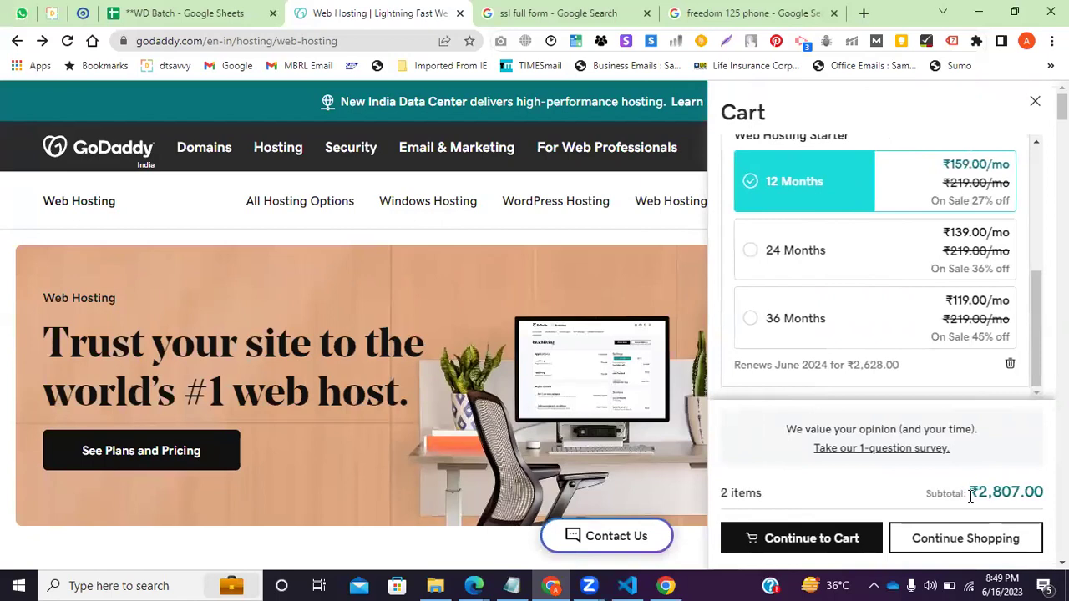
Search Google for 'hosting' and open the Hostinger homepage tab.
{"action": "left_click", "coordinate": [547, 10]}
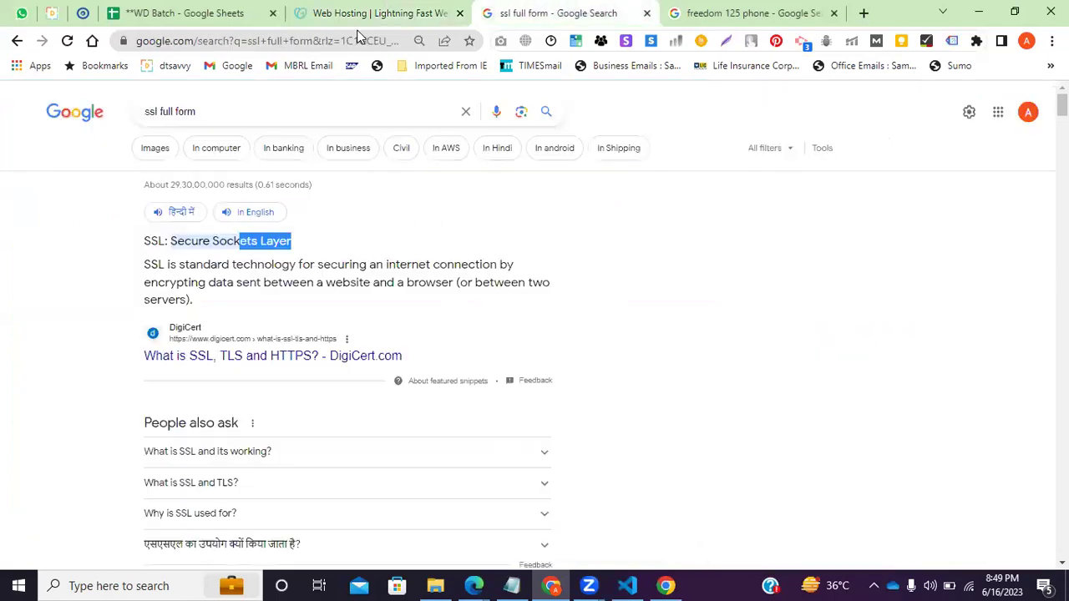
{"action": "left_click", "coordinate": [323, 48]}
{"action": "type", "text": "hosti"}
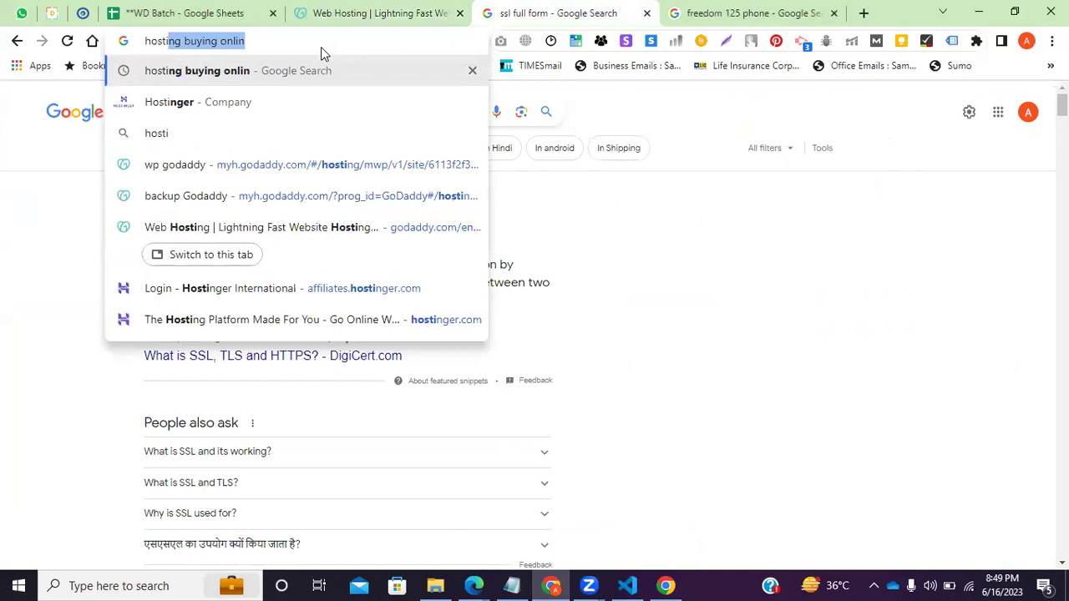
{"action": "key", "text": "Right"}
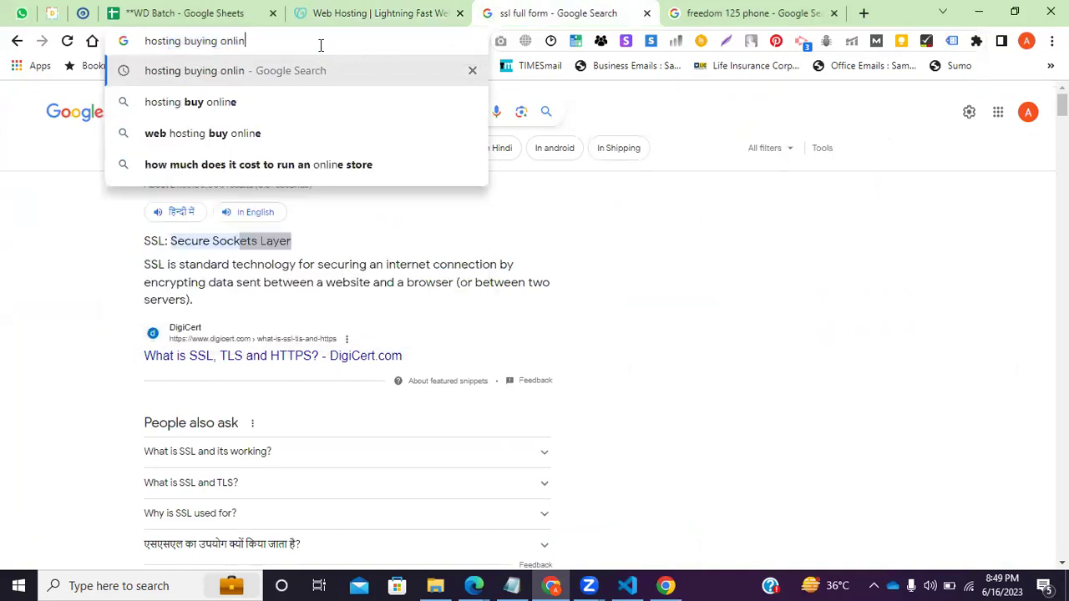
{"action": "key", "text": "BackSpace"}
{"action": "key", "text": "BackSpace"}
{"action": "key", "text": "BackSpace"}
{"action": "key", "text": "BackSpace"}
{"action": "key", "text": "BackSpace"}
{"action": "key", "text": "BackSpace"}
{"action": "key", "text": "BackSpace"}
{"action": "key", "text": "BackSpace"}
{"action": "key", "text": "BackSpace"}
{"action": "key", "text": "BackSpace"}
{"action": "key", "text": "BackSpace"}
{"action": "key", "text": "BackSpace"}
{"action": "key", "text": "BackSpace"}
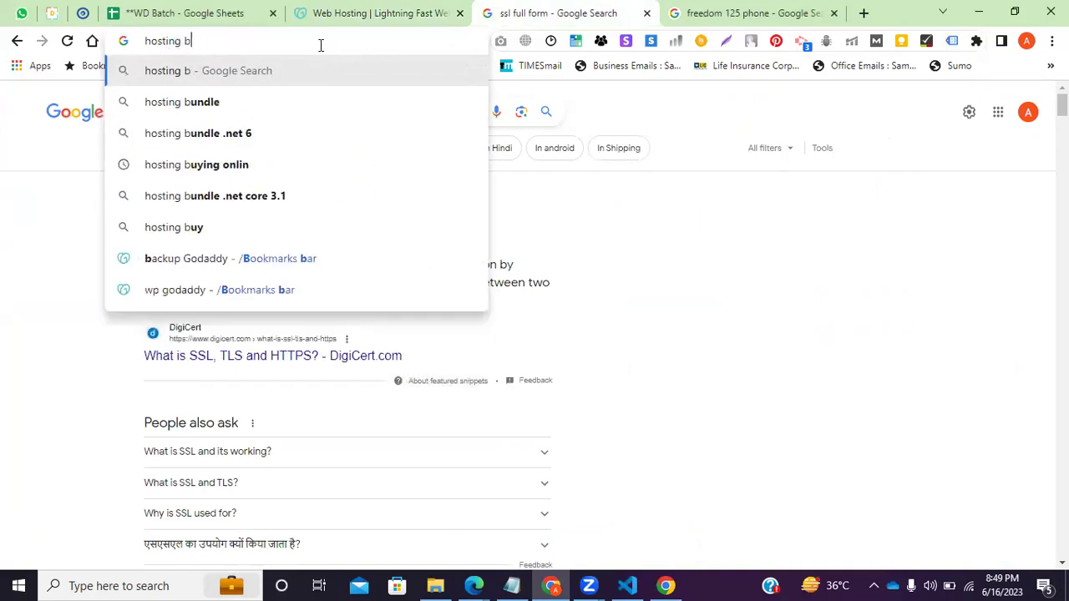
{"action": "key", "text": "Return"}
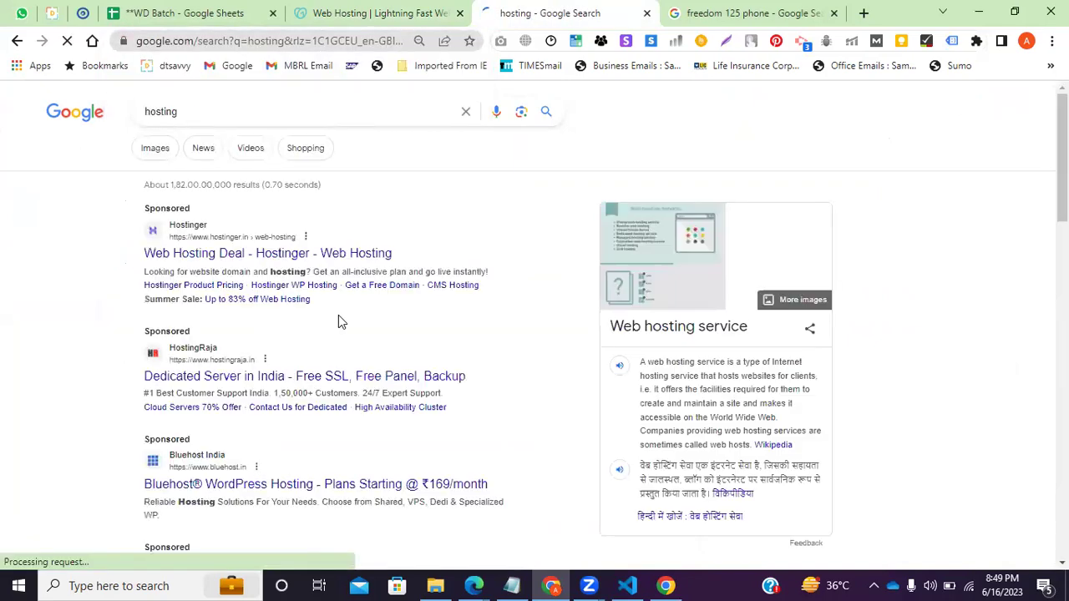
{"action": "left_click", "coordinate": [380, 13]}
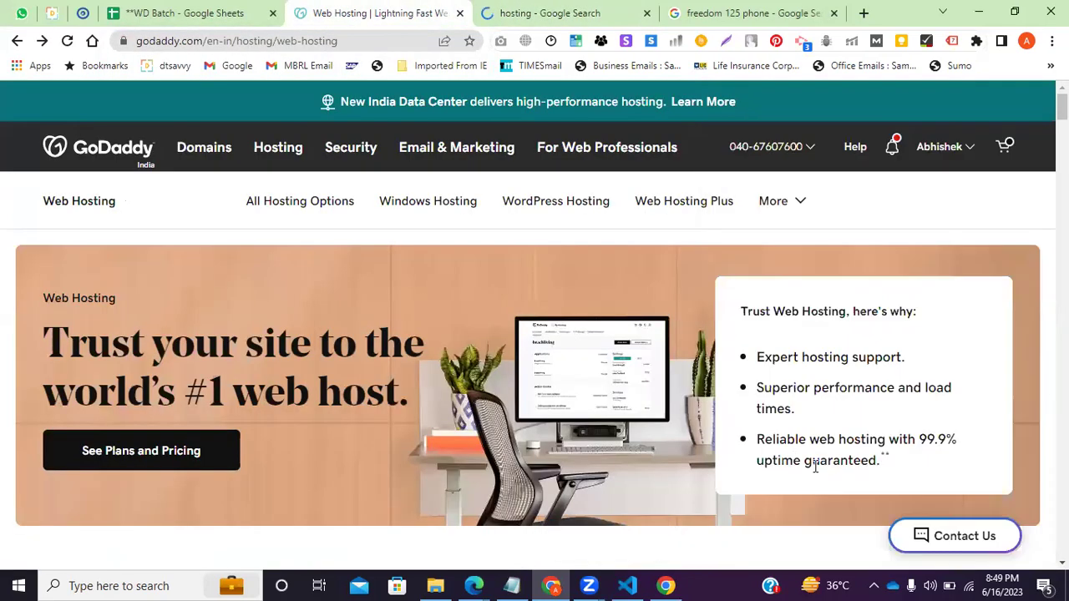
{"action": "left_click", "coordinate": [513, 10]}
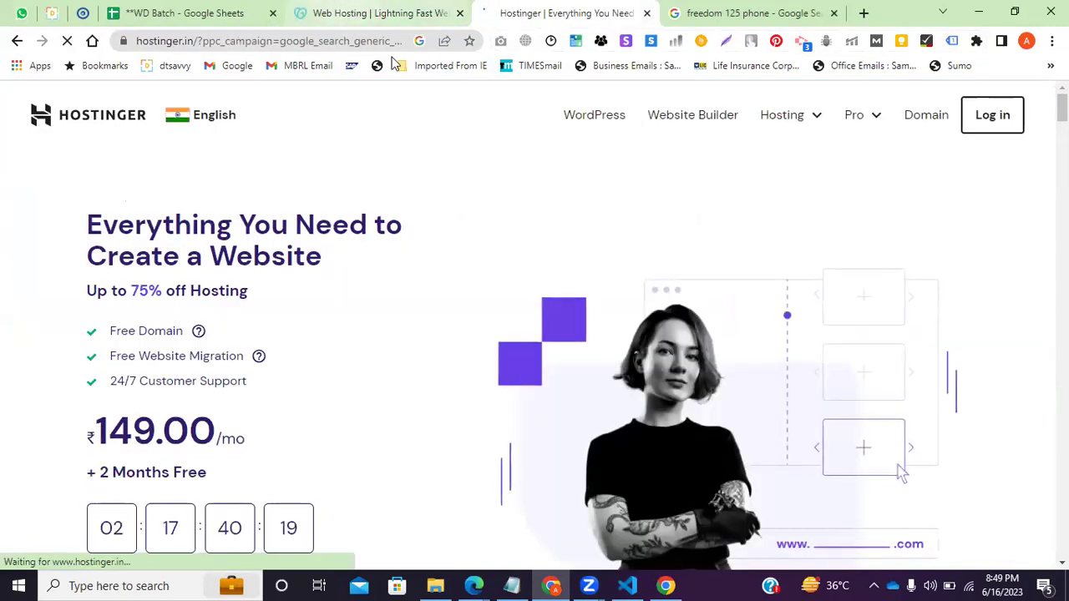
{"action": "left_click", "coordinate": [380, 12]}
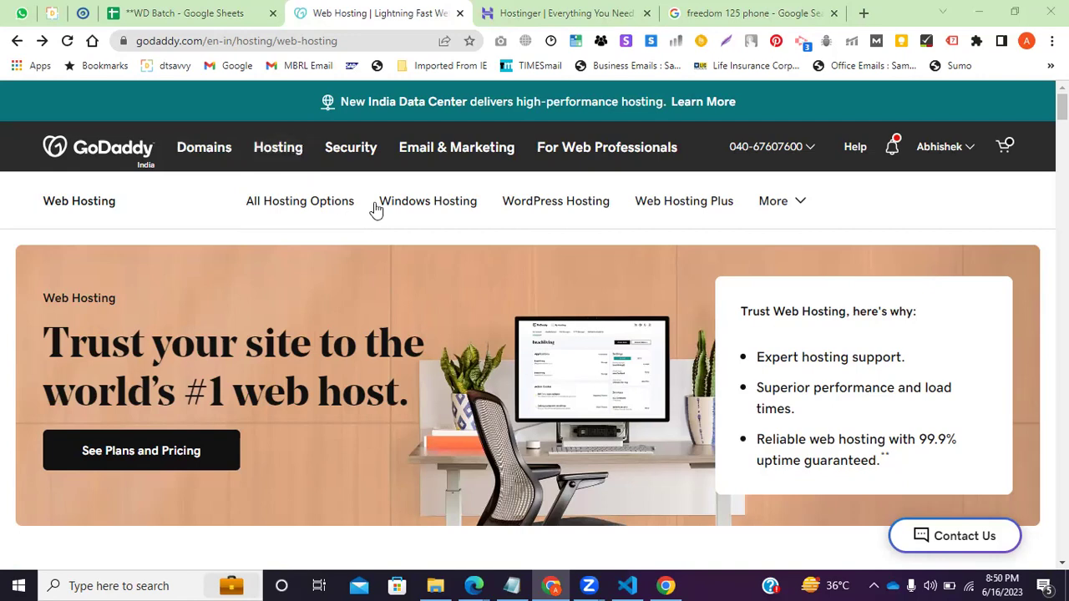
{"action": "key", "text": "ctrl+Tab"}
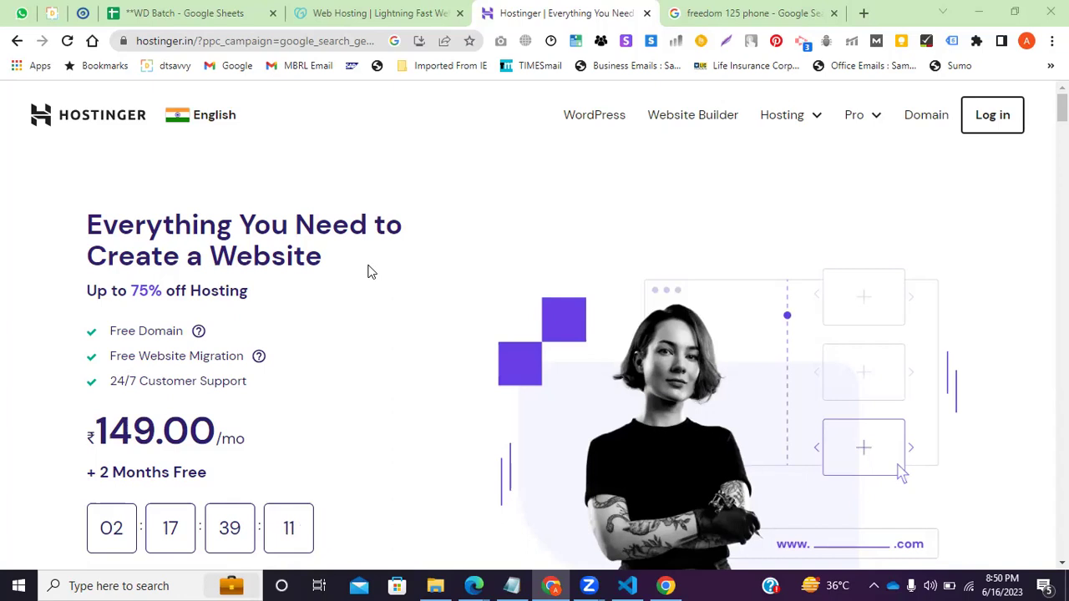
{"action": "left_click", "coordinate": [357, 10]}
{"action": "left_click", "coordinate": [513, 10]}
{"action": "left_click", "coordinate": [376, 10]}
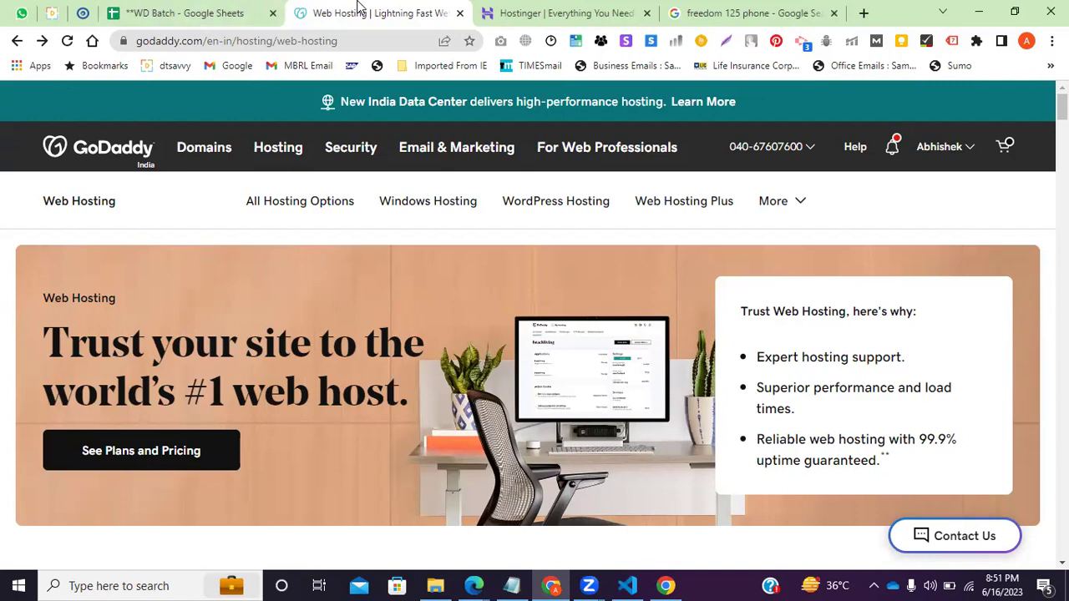
{"action": "left_click", "coordinate": [547, 8]}
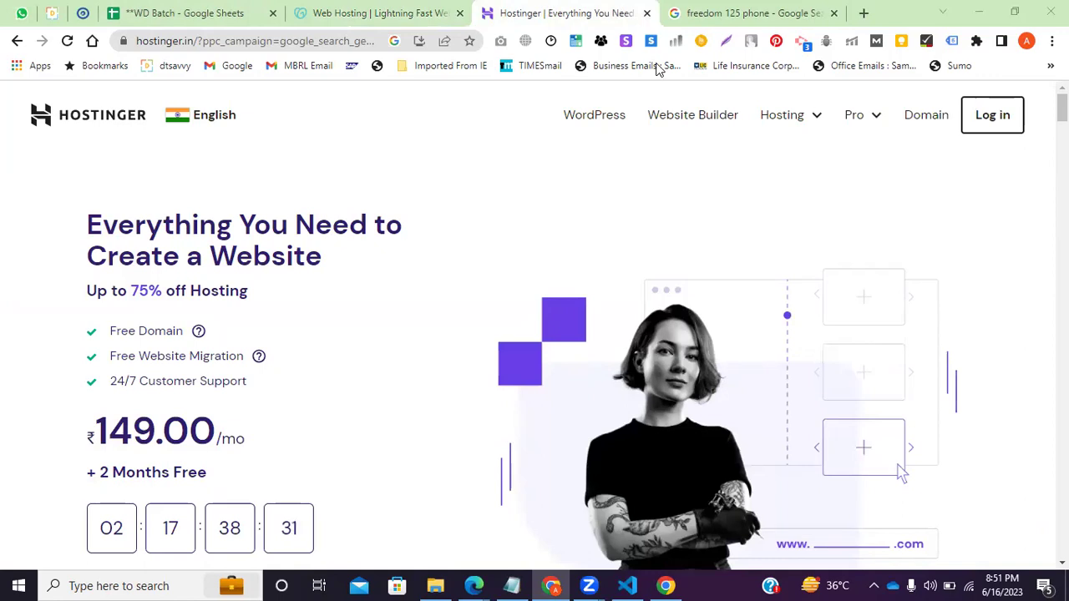
{"action": "left_click", "coordinate": [375, 12]}
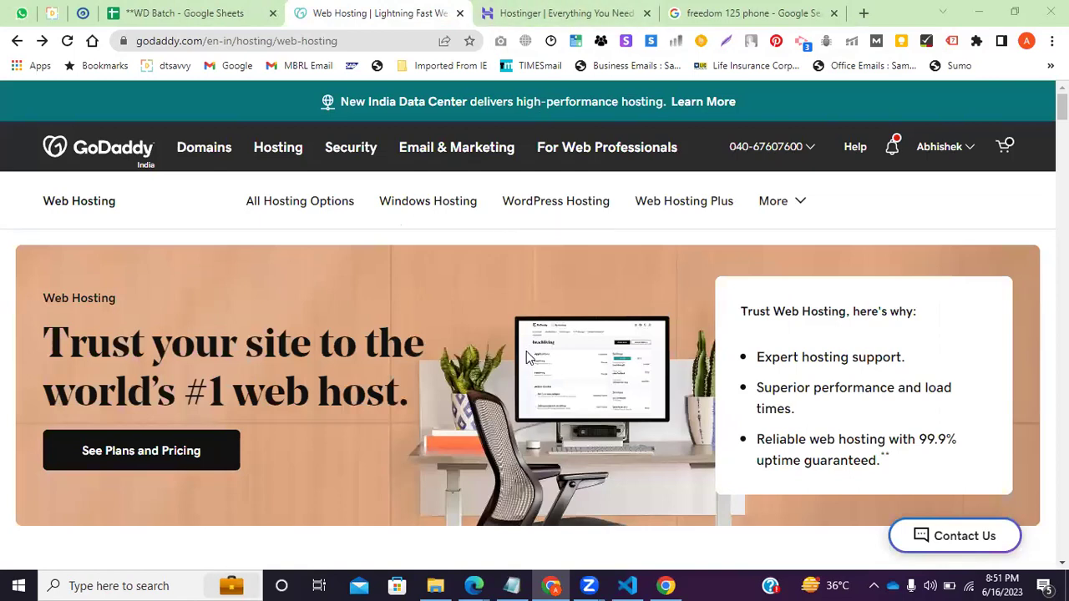
{"action": "left_click", "coordinate": [493, 13]}
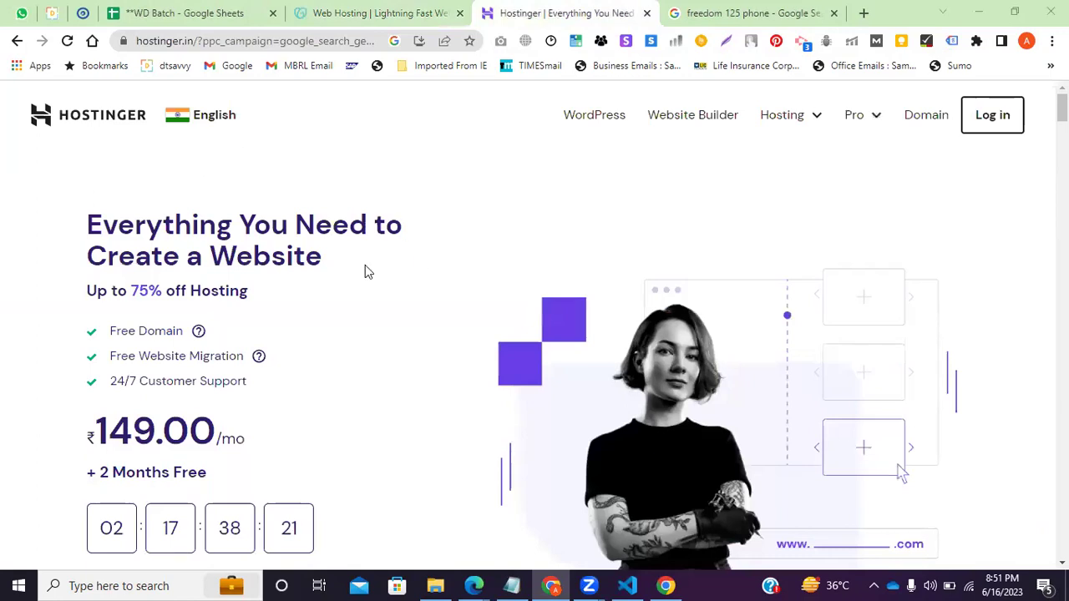
{"action": "left_click", "coordinate": [428, 10]}
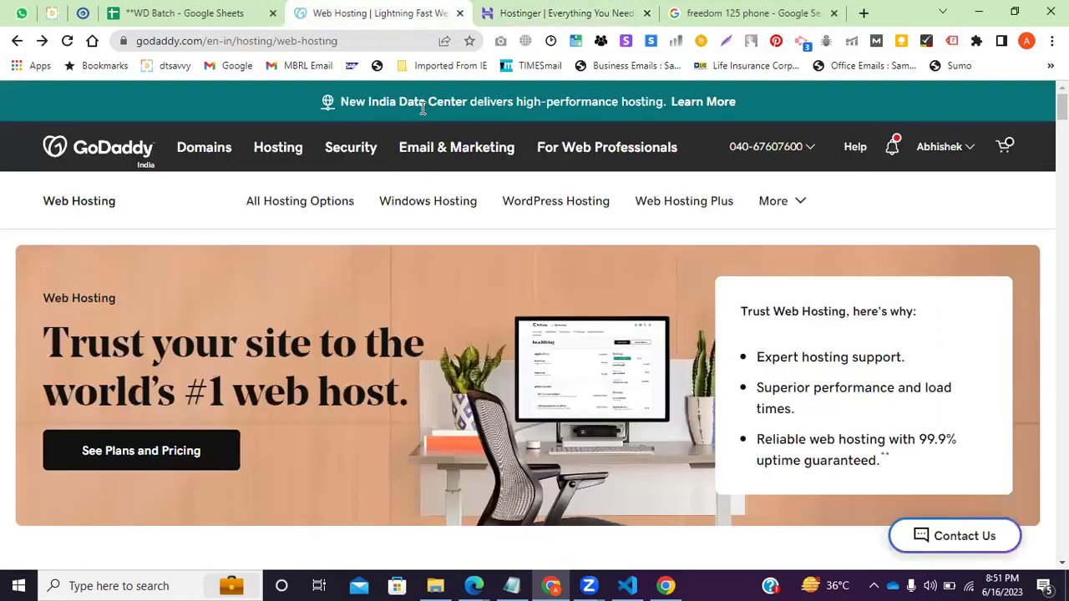
{"action": "left_click", "coordinate": [534, 13]}
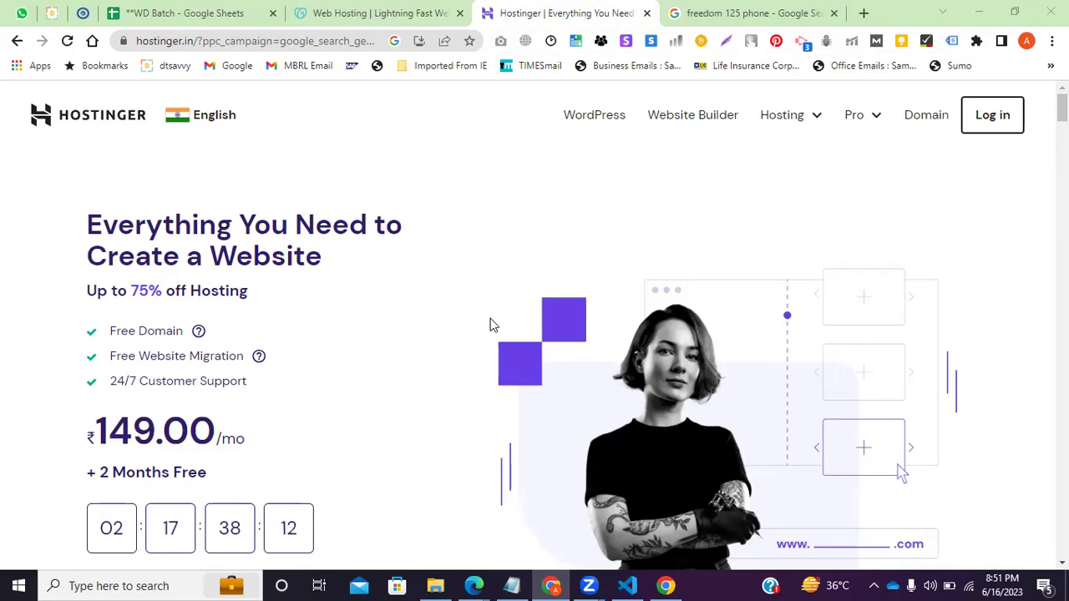
{"action": "left_click", "coordinate": [443, 11]}
{"action": "left_click", "coordinate": [539, 11]}
Search Google for 'google domain heckdue to non renewal' and scroll through the results.
{"action": "left_click", "coordinate": [739, 11]}
{"action": "left_click", "coordinate": [327, 43]}
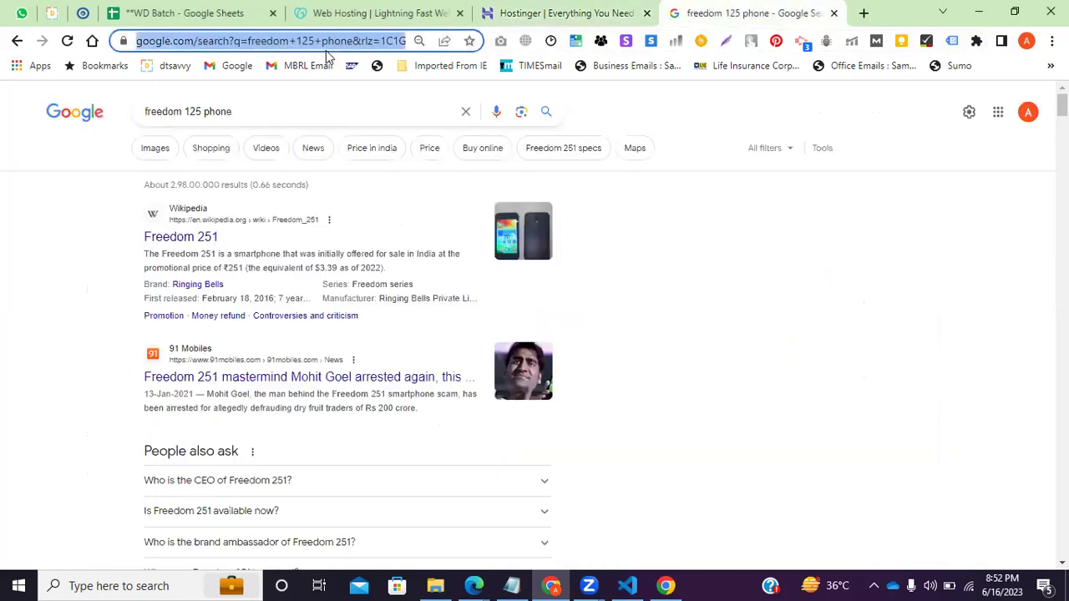
{"action": "type", "text": "google "}
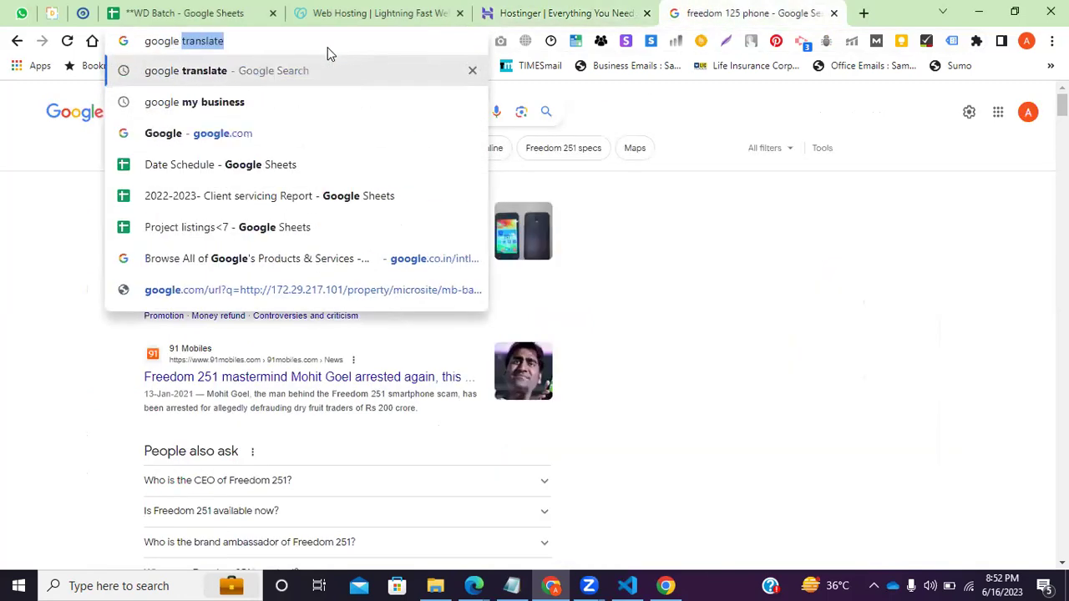
{"action": "type", "text": "domain "}
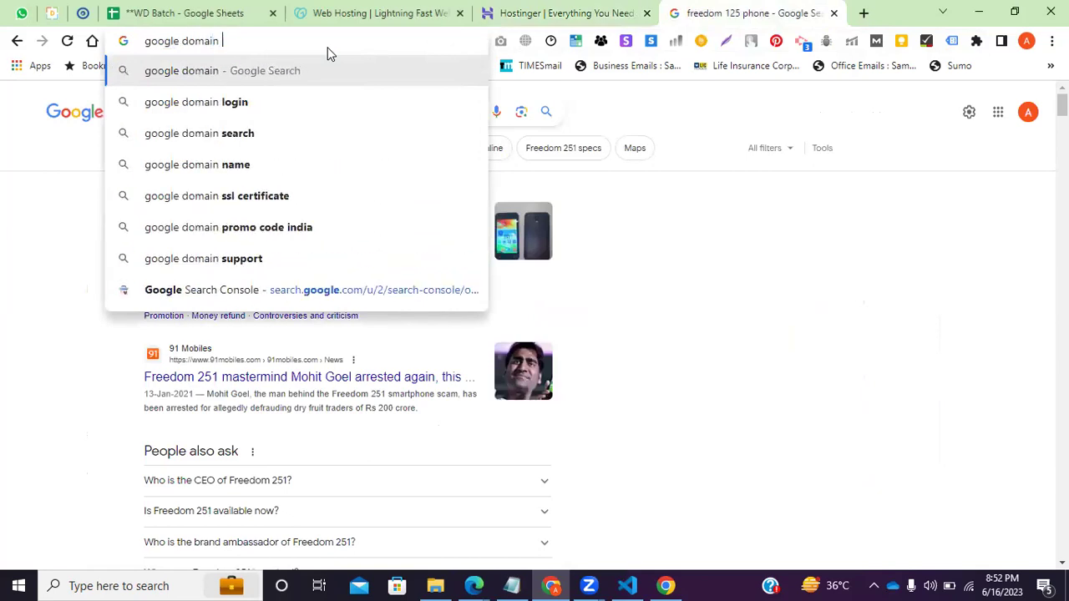
{"action": "type", "text": "heckd"}
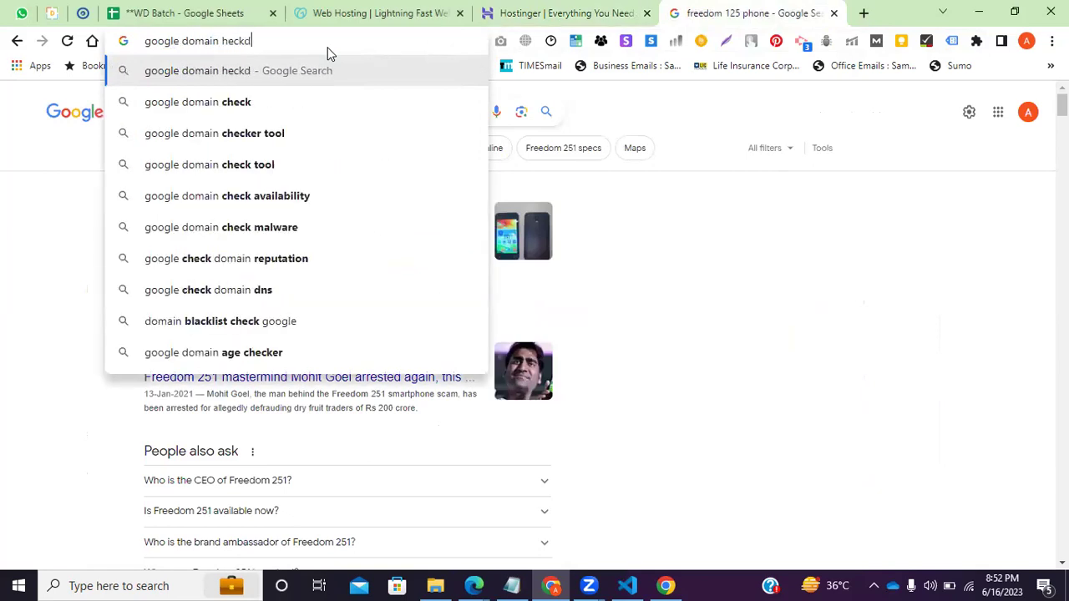
{"action": "type", "text": "ue to non "}
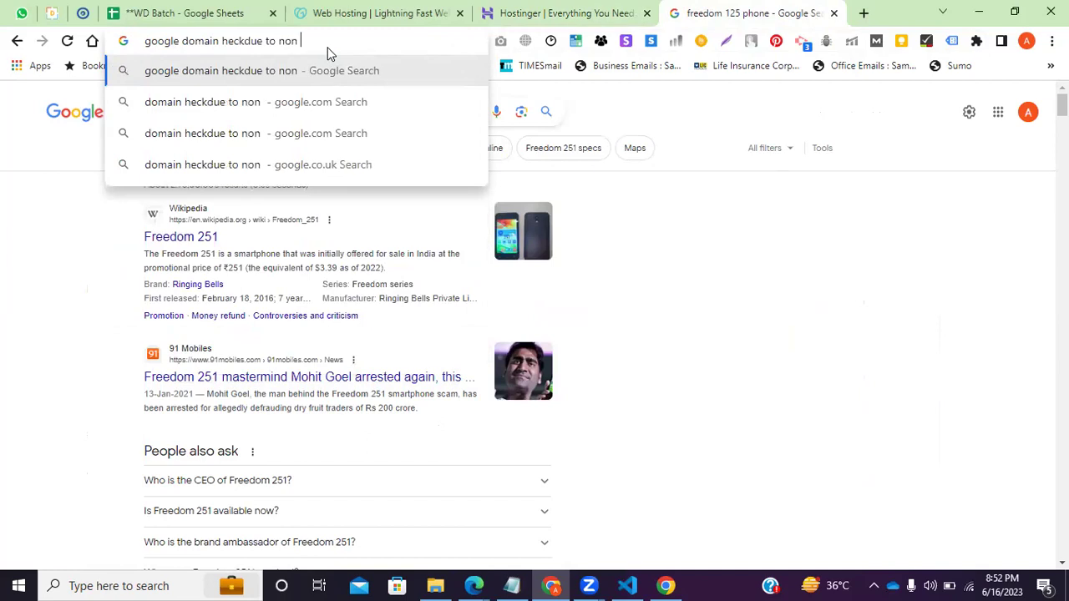
{"action": "type", "text": "renewal"}
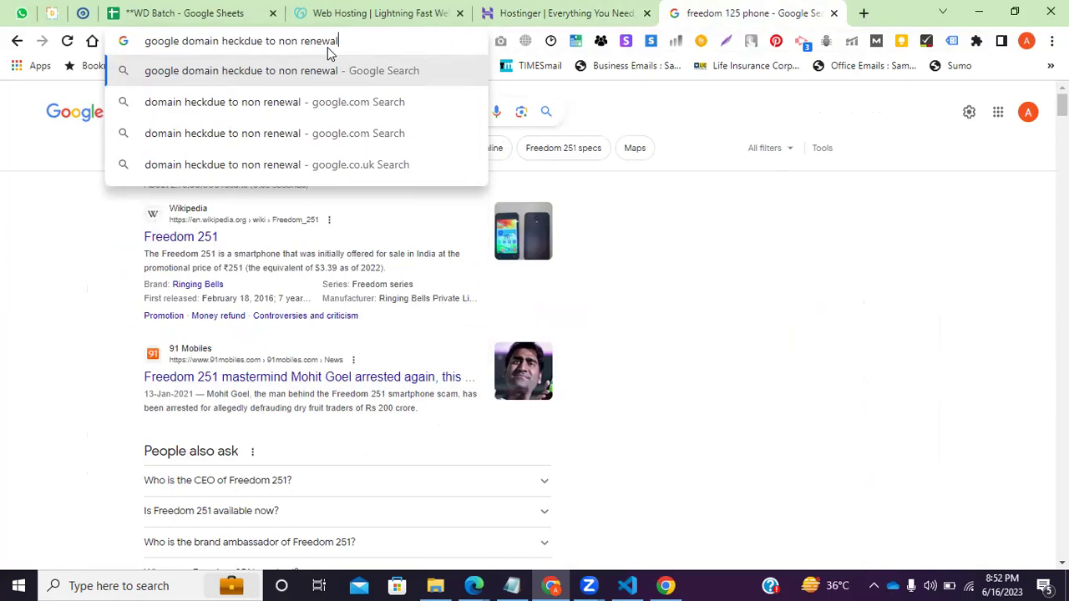
{"action": "key", "text": "Return"}
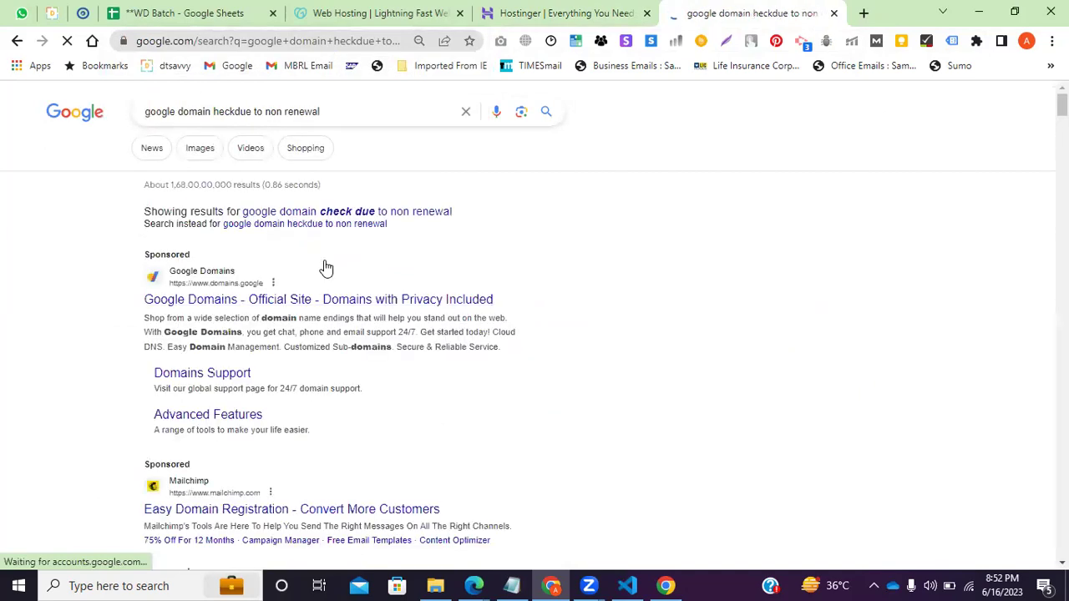
{"action": "scroll", "coordinate": [70, 347], "scroll_direction": "down", "scroll_amount": 3}
{"action": "scroll", "coordinate": [70, 349], "scroll_direction": "down", "scroll_amount": 1}
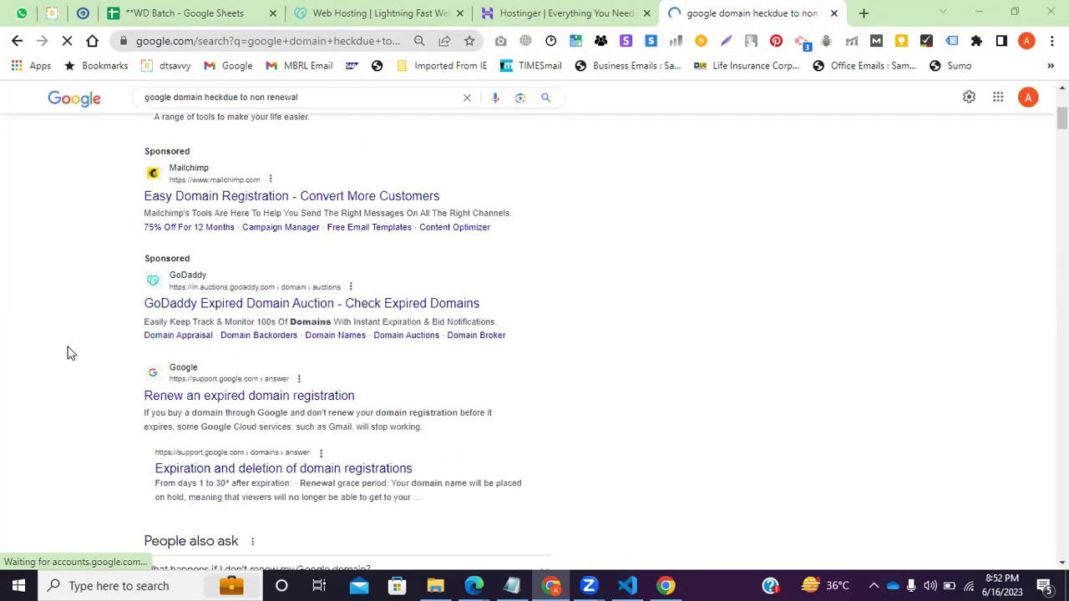
{"action": "scroll", "coordinate": [70, 351], "scroll_direction": "down", "scroll_amount": 3}
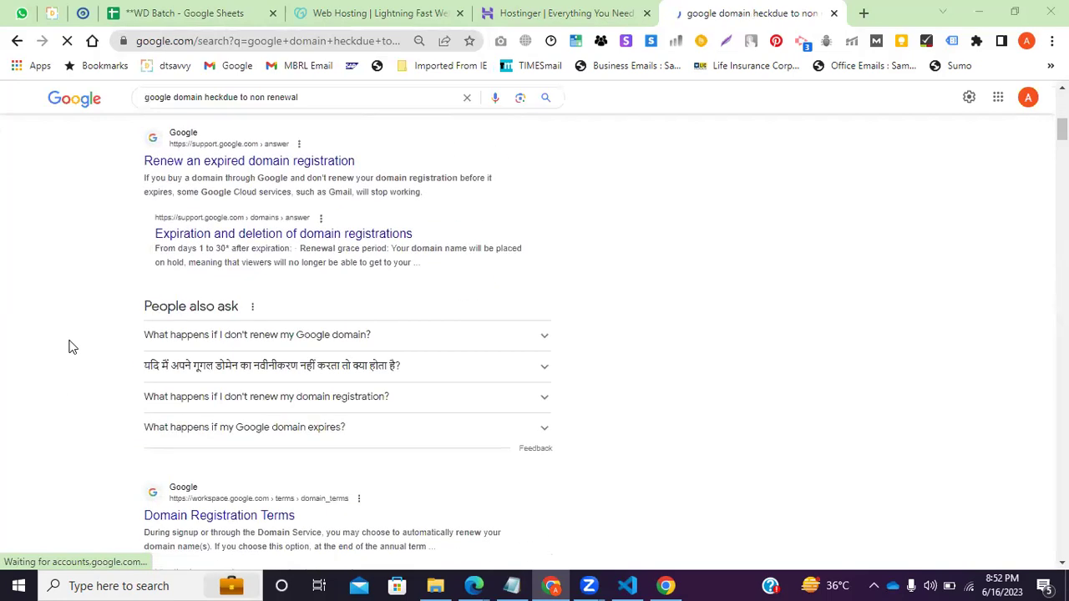
{"action": "scroll", "coordinate": [69, 343], "scroll_direction": "down", "scroll_amount": 2}
{"action": "scroll", "coordinate": [71, 340], "scroll_direction": "down", "scroll_amount": 2}
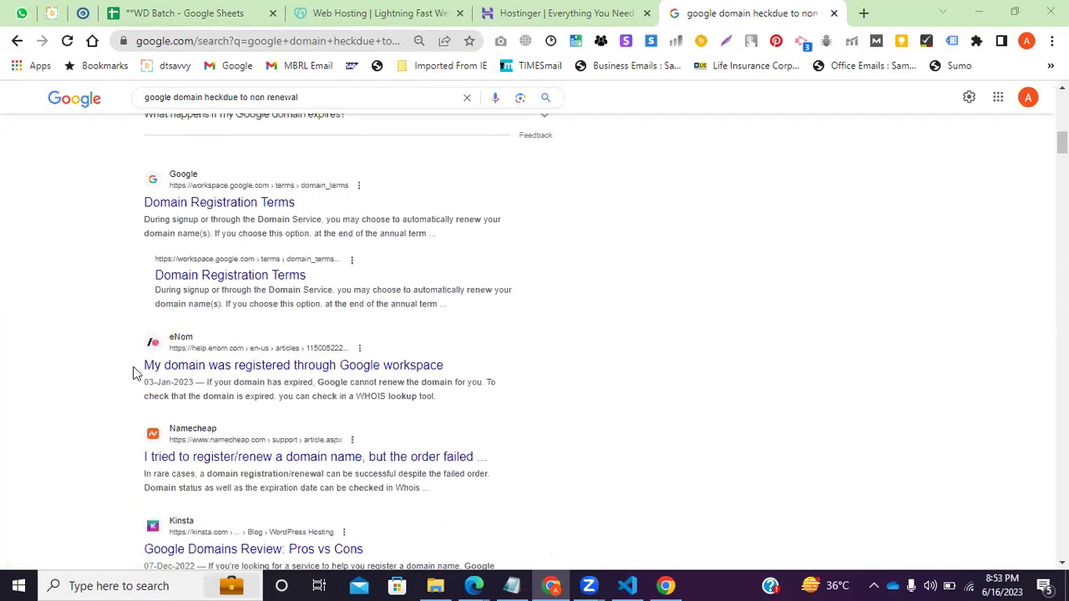
{"action": "scroll", "coordinate": [102, 378], "scroll_direction": "down", "scroll_amount": 2}
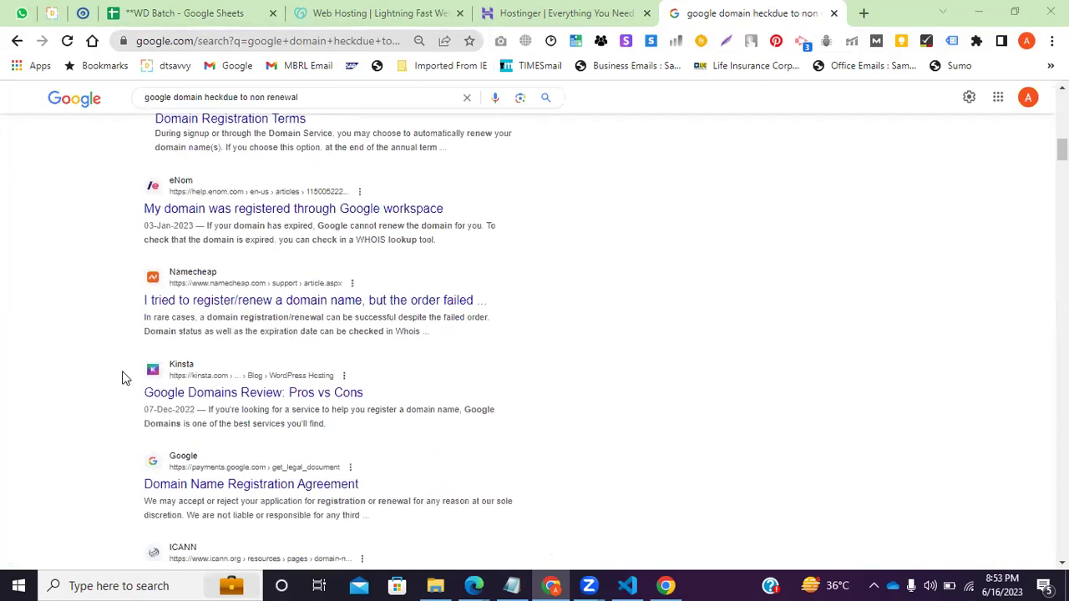
{"action": "scroll", "coordinate": [123, 386], "scroll_direction": "up", "scroll_amount": 5}
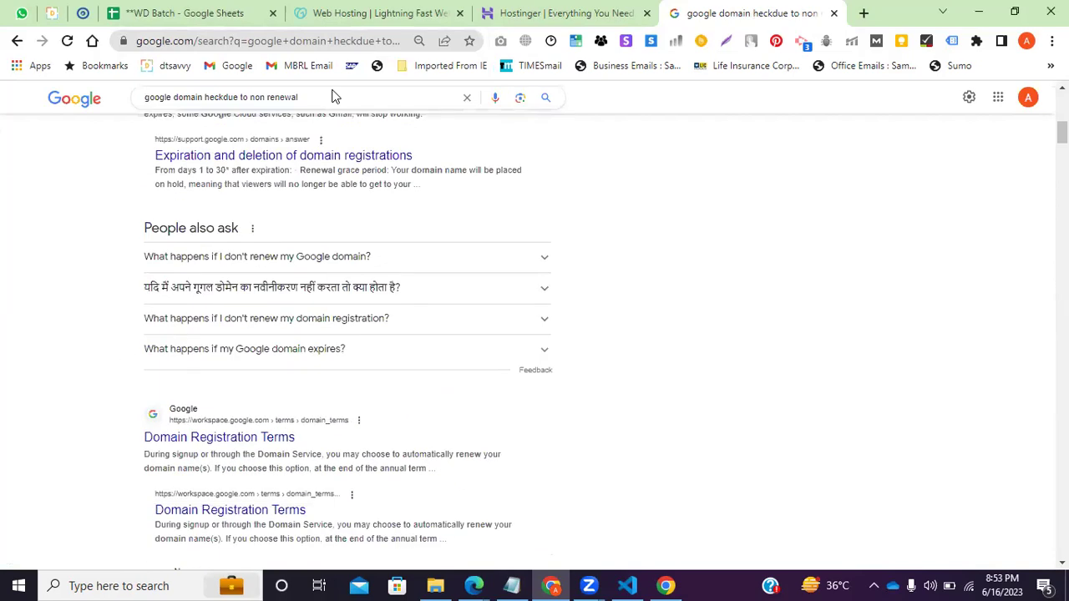
Extend the query with 'chennai guy', read the results, then check the GoDaddy and Hostinger tabs.
{"action": "left_click", "coordinate": [338, 98]}
{"action": "type", "text": "chennai g"}
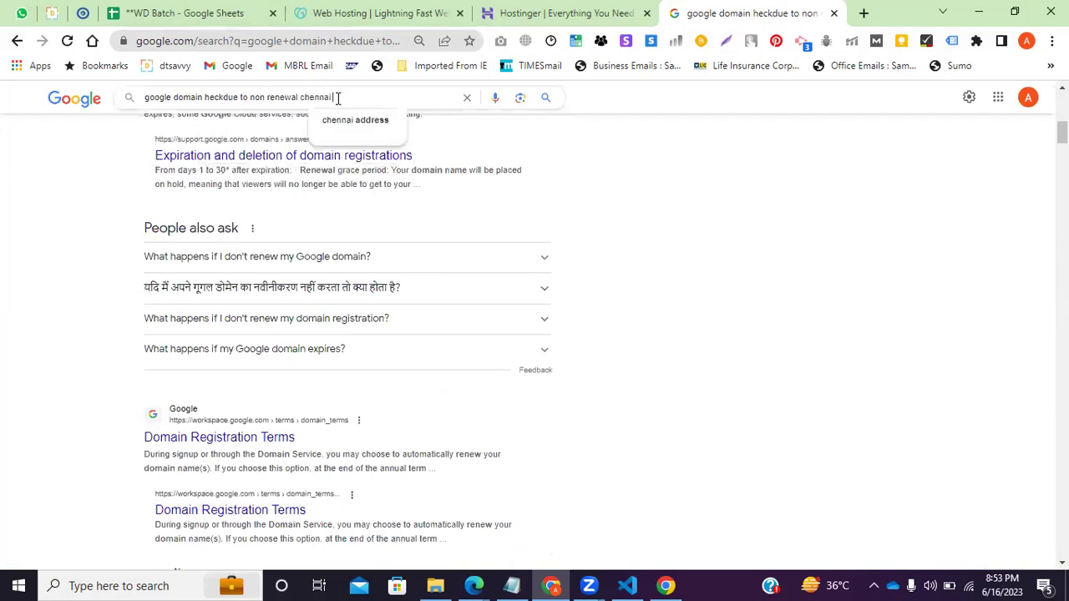
{"action": "type", "text": "uy"}
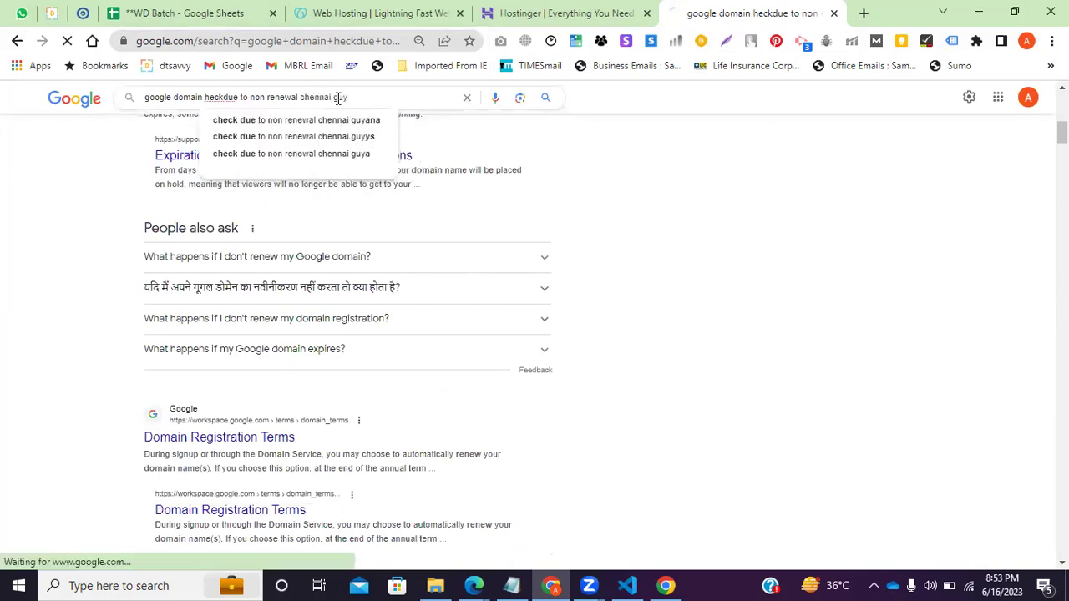
{"action": "key", "text": "Return"}
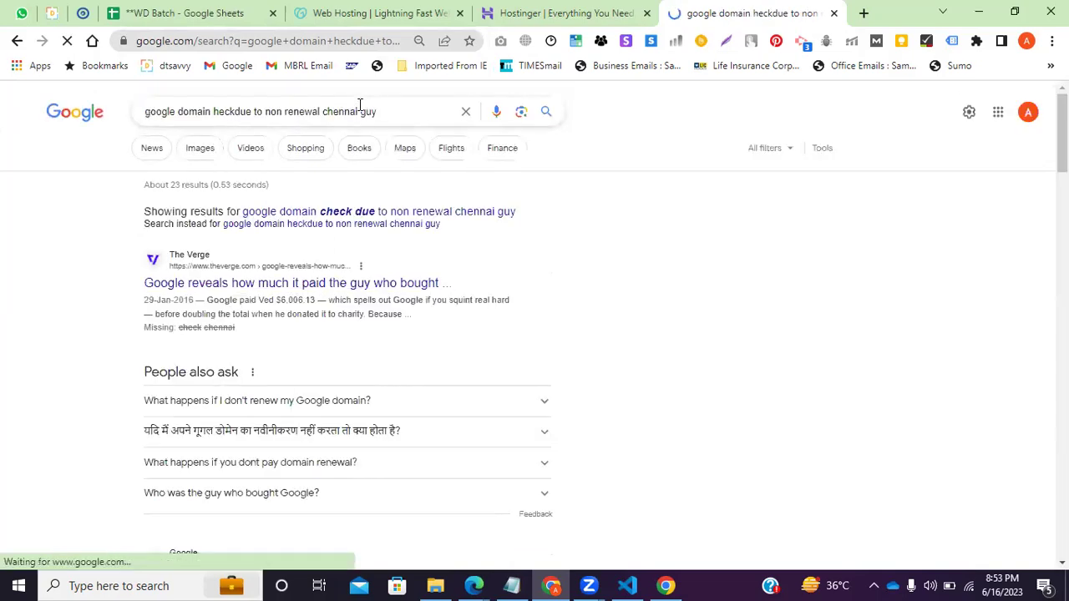
{"action": "left_click", "coordinate": [396, 114]}
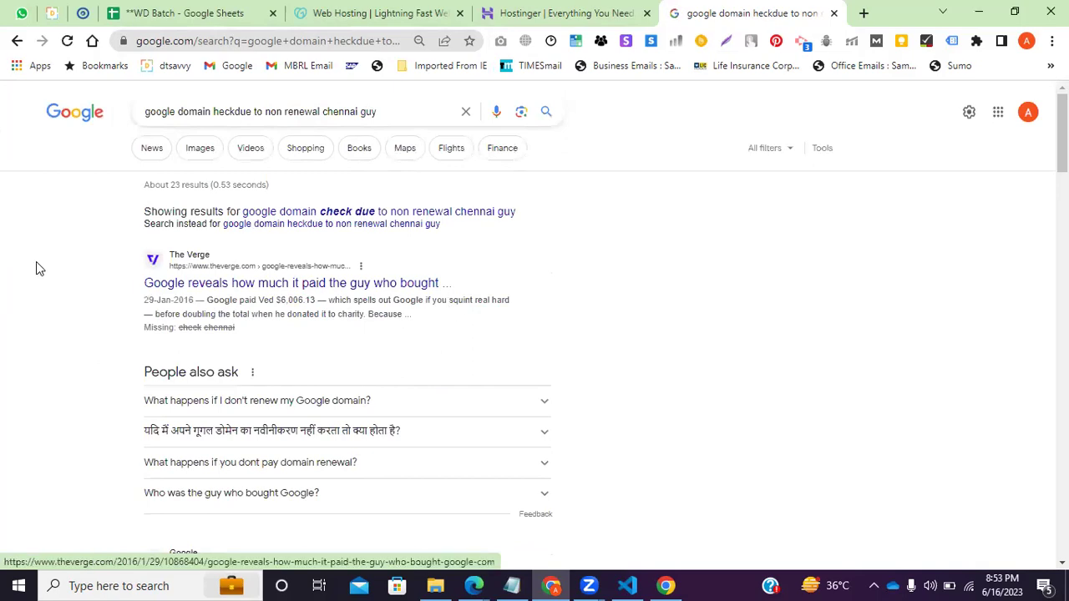
{"action": "scroll", "coordinate": [39, 284], "scroll_direction": "down", "scroll_amount": 3}
{"action": "scroll", "coordinate": [42, 299], "scroll_direction": "down", "scroll_amount": 2}
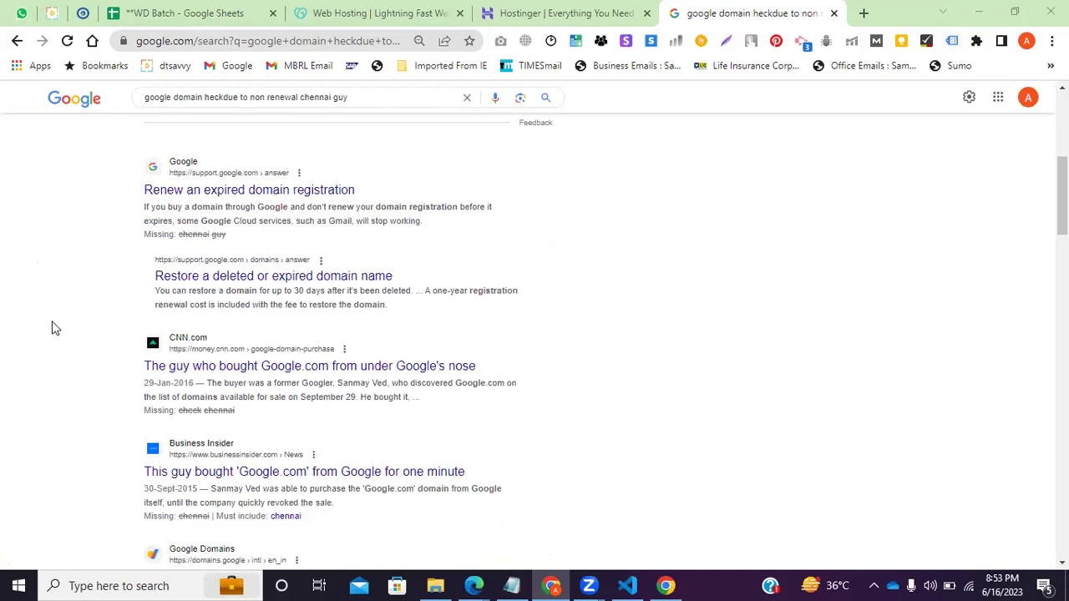
{"action": "left_click", "coordinate": [433, 12]}
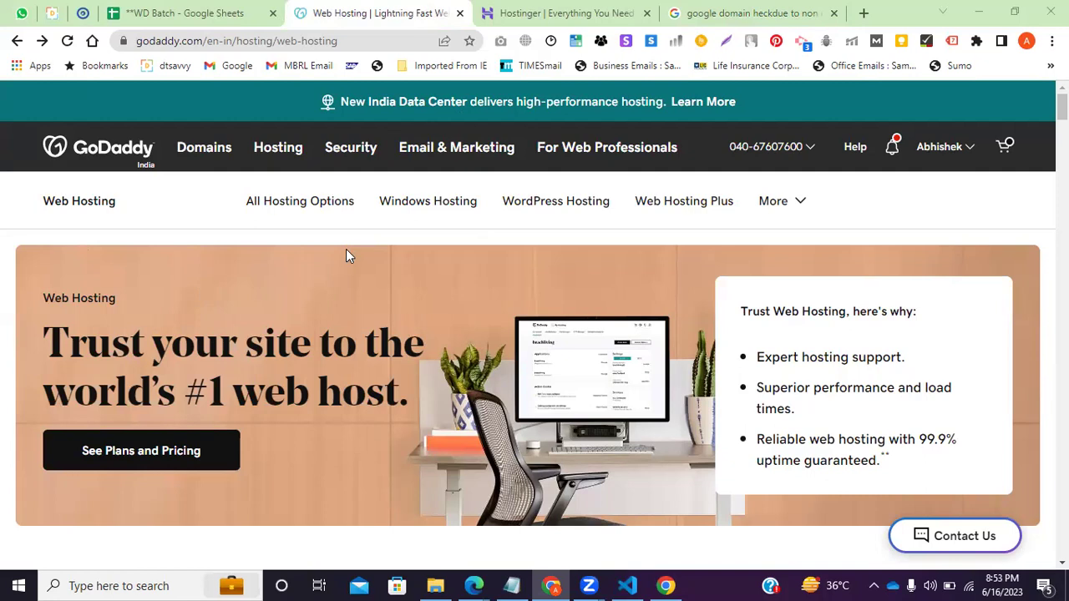
{"action": "left_click", "coordinate": [529, 12]}
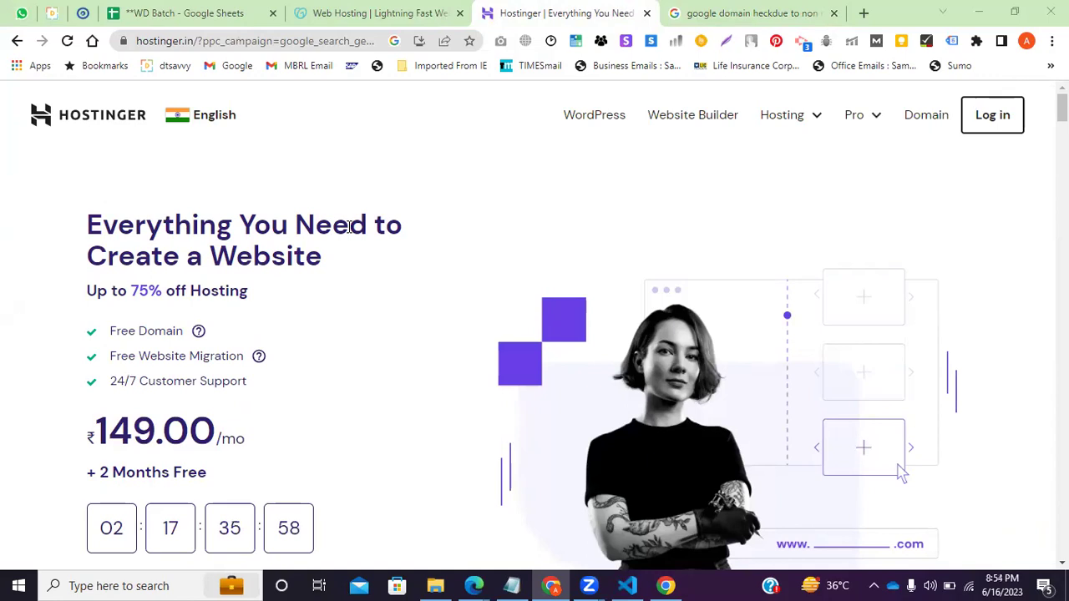
Search Google for 'alphabet' from the address bar.
{"action": "left_click", "coordinate": [743, 12]}
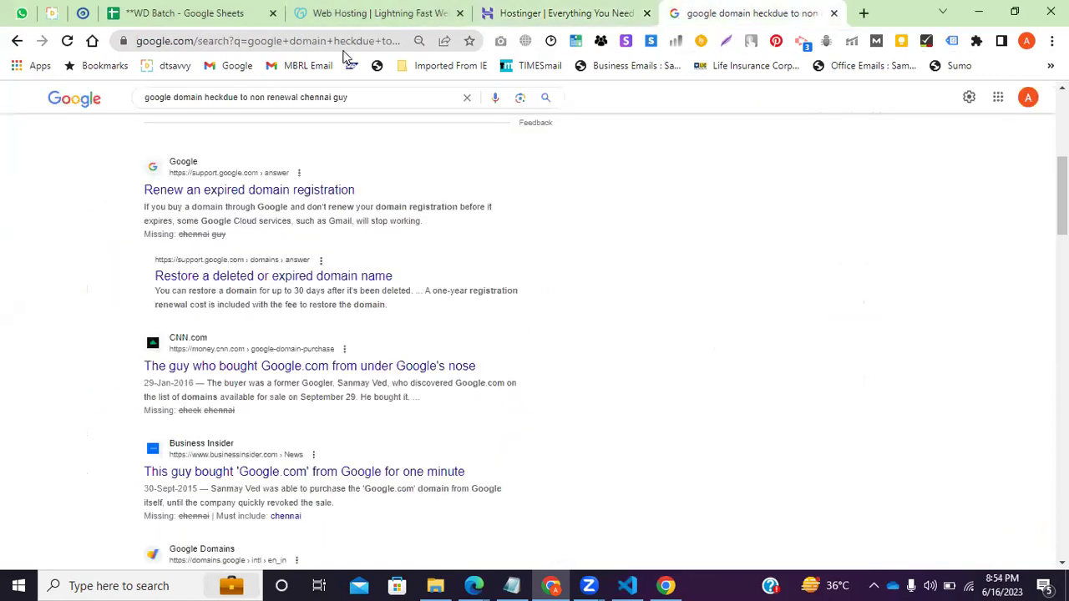
{"action": "left_click", "coordinate": [336, 40]}
{"action": "type", "text": "apha"}
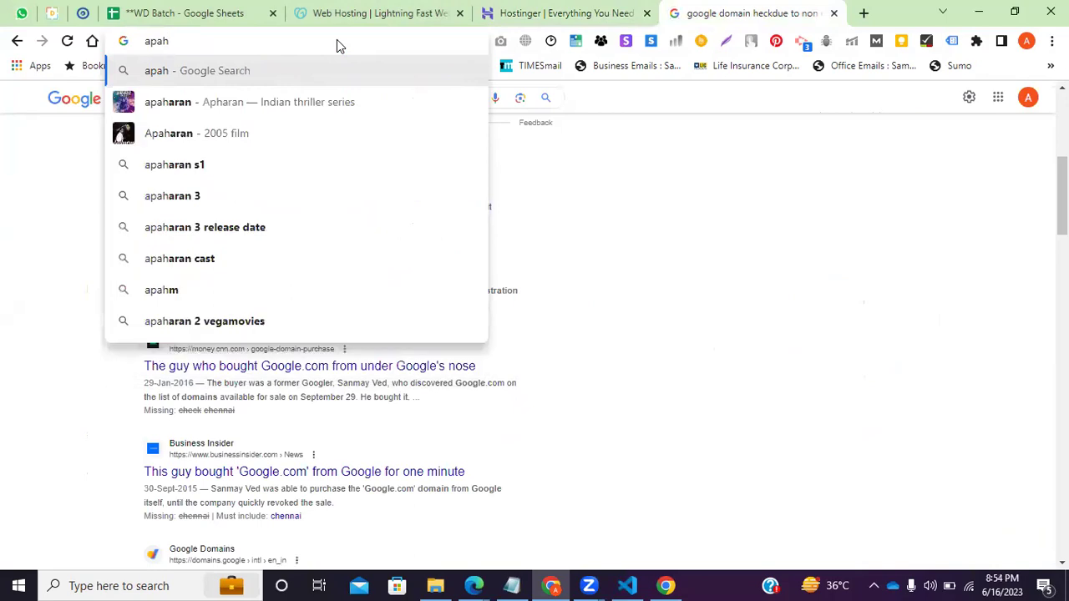
{"action": "key", "text": "BackSpace"}
{"action": "key", "text": "BackSpace"}
{"action": "key", "text": "BackSpace"}
{"action": "type", "text": "p"}
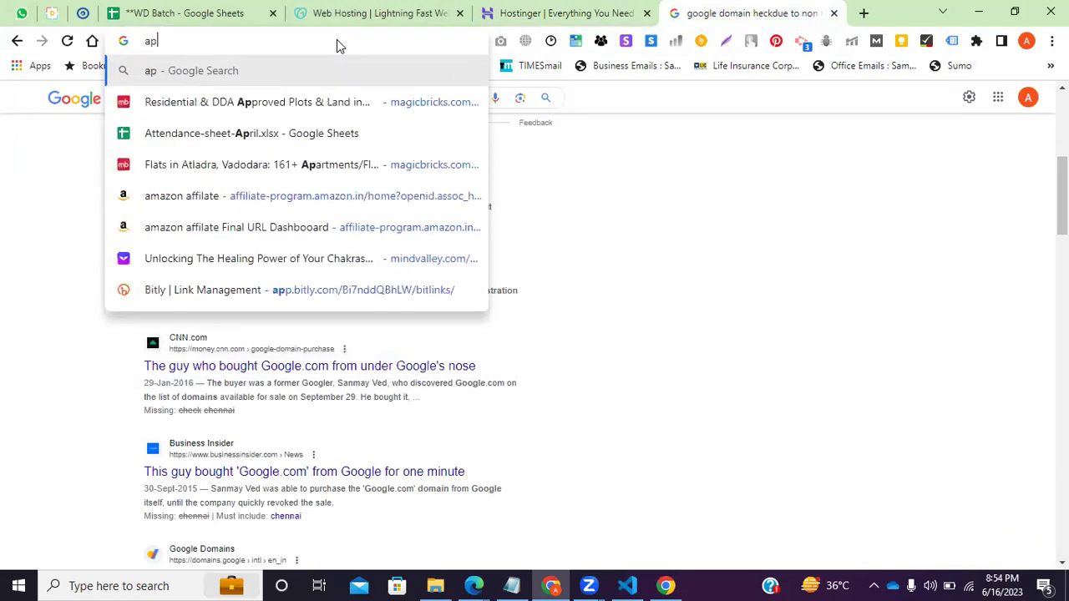
{"action": "key", "text": "BackSpace"}
{"action": "type", "text": "l"}
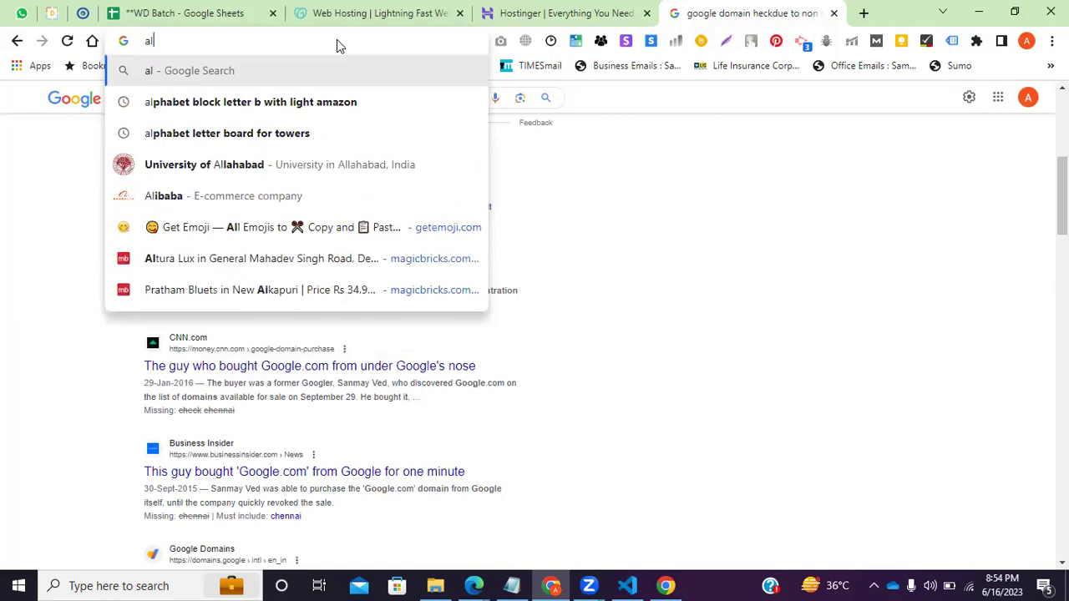
{"action": "key", "text": "Down"}
{"action": "double_click", "coordinate": [194, 41]}
{"action": "key", "text": "shift+End"}
{"action": "key", "text": "BackSpace"}
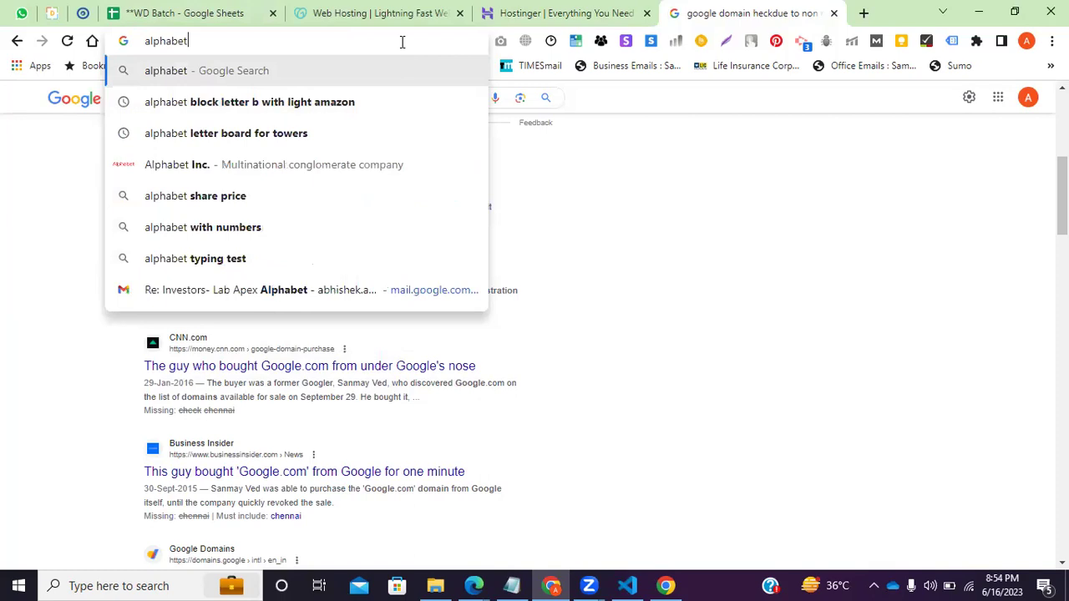
{"action": "key", "text": "Return"}
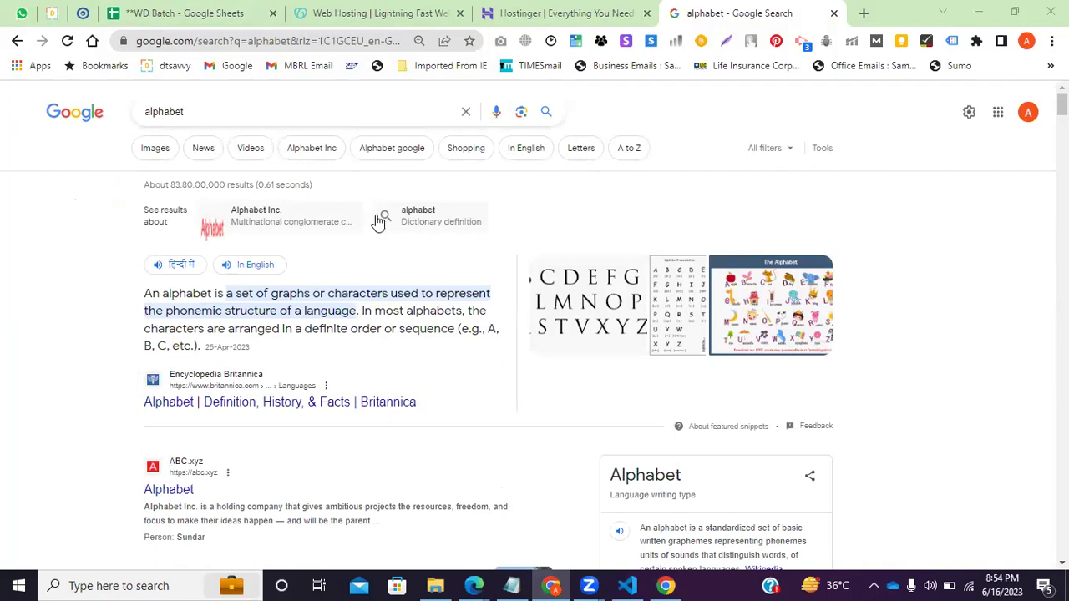
Open a new tab and search for 'hindustan' from the suggestions.
{"action": "left_click", "coordinate": [869, 14]}
{"action": "type", "text": "his"}
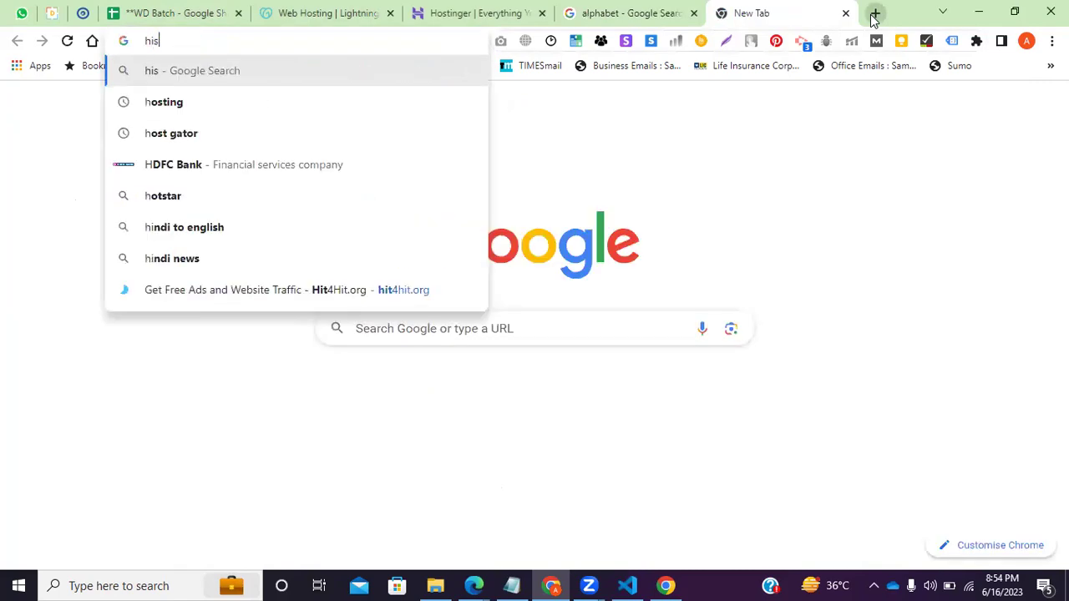
{"action": "key", "text": "BackSpace"}
{"action": "type", "text": "n"}
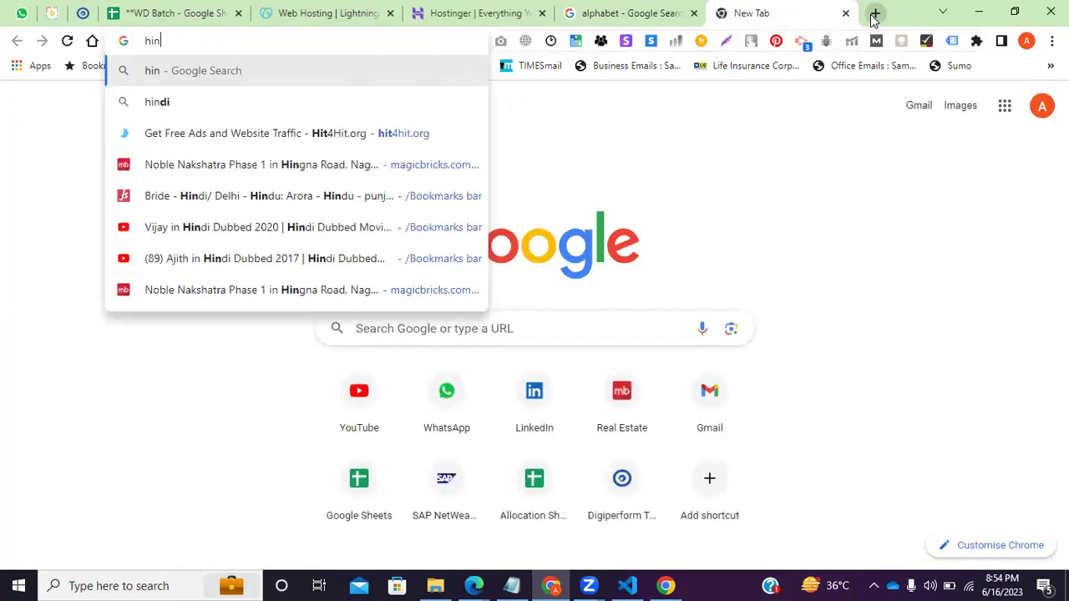
{"action": "key", "text": "BackSpace"}
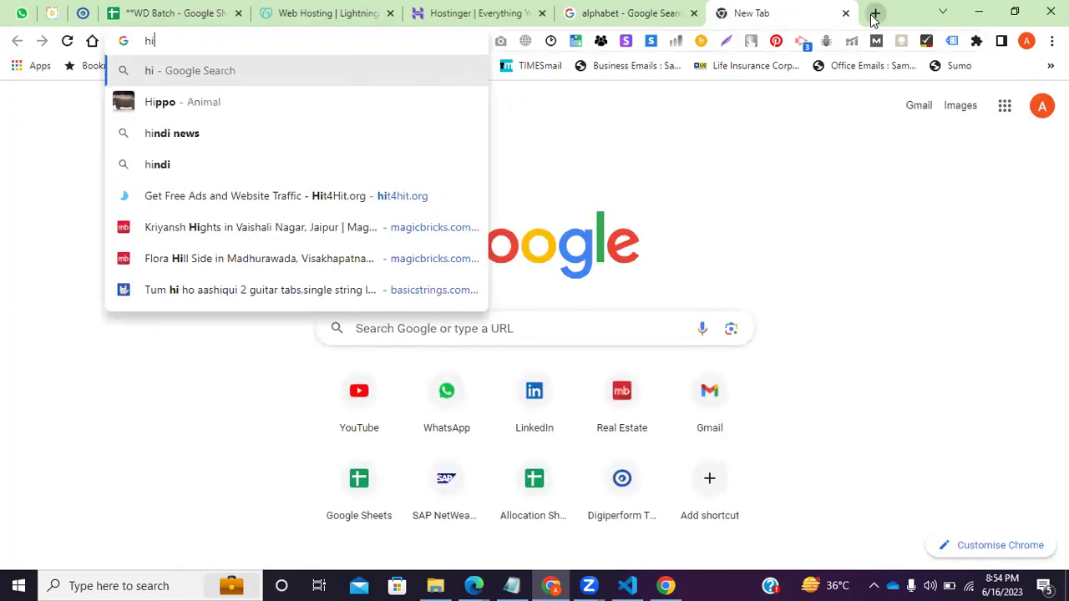
{"action": "type", "text": "nu"}
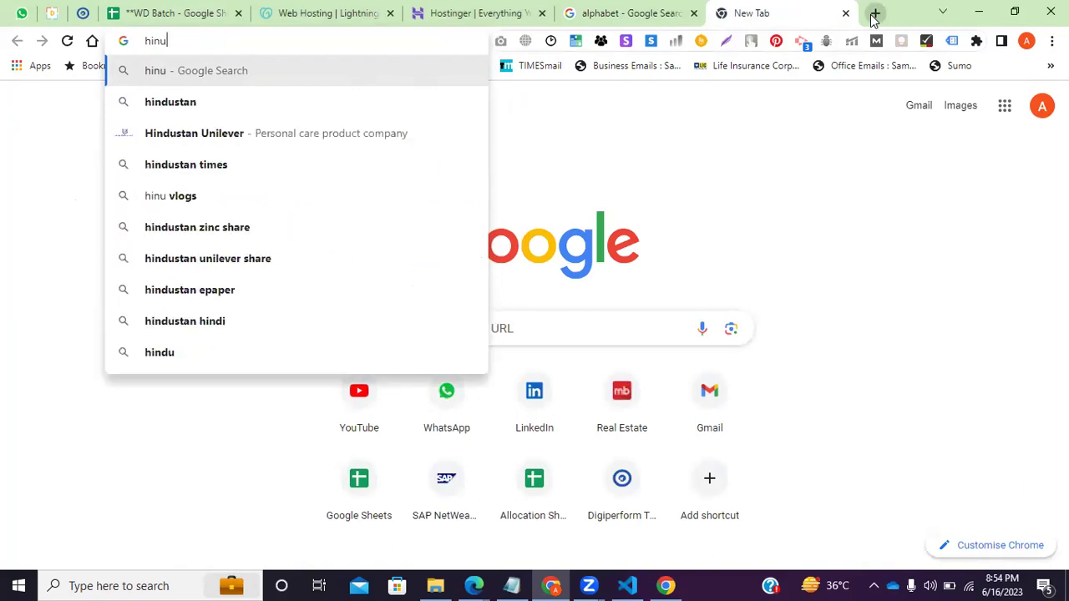
{"action": "key", "text": "Down"}
{"action": "key", "text": "Return"}
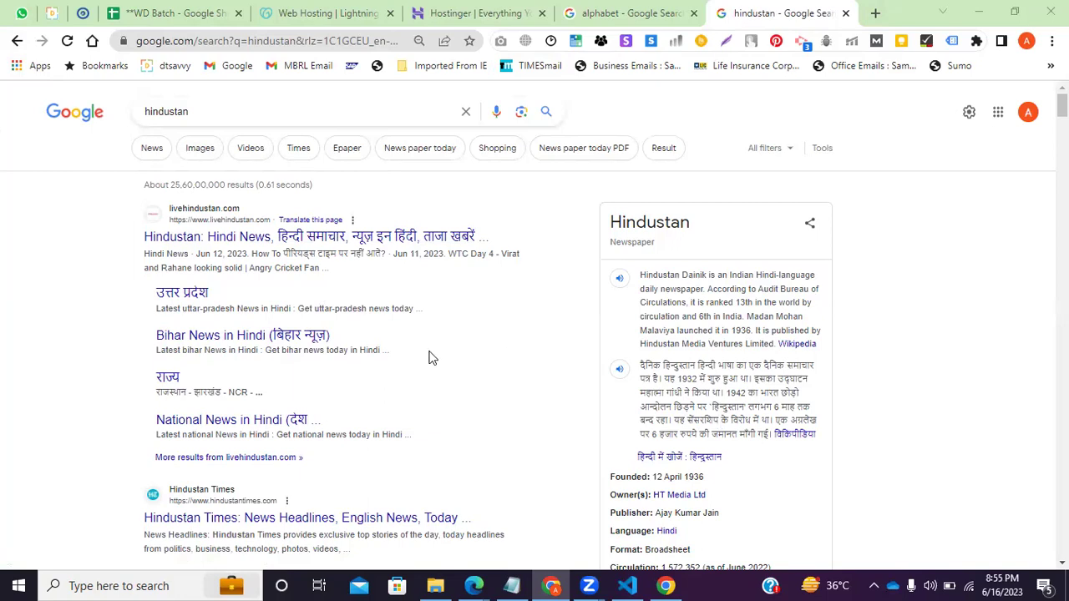
Bring the Notepad checklist forward and add blank lines below 'Running-'.
{"action": "left_click", "coordinate": [289, 8]}
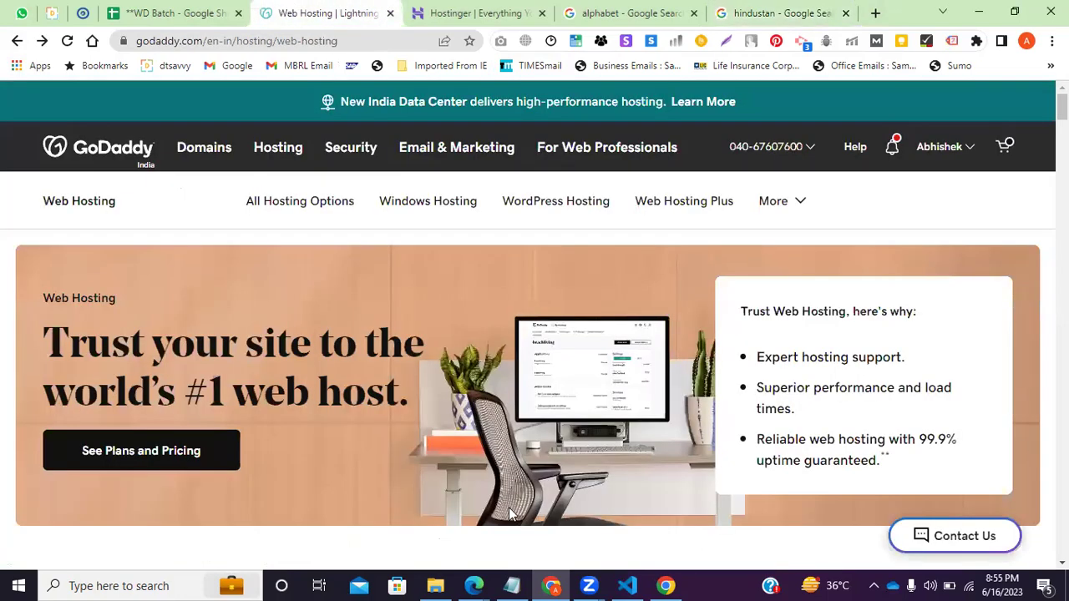
{"action": "left_click", "coordinate": [511, 585]}
{"action": "left_click", "coordinate": [72, 156]}
{"action": "left_click", "coordinate": [86, 189]}
{"action": "key", "text": "Return"}
{"action": "key", "text": "Return"}
{"action": "key", "text": "Return"}
{"action": "key", "text": "Return"}
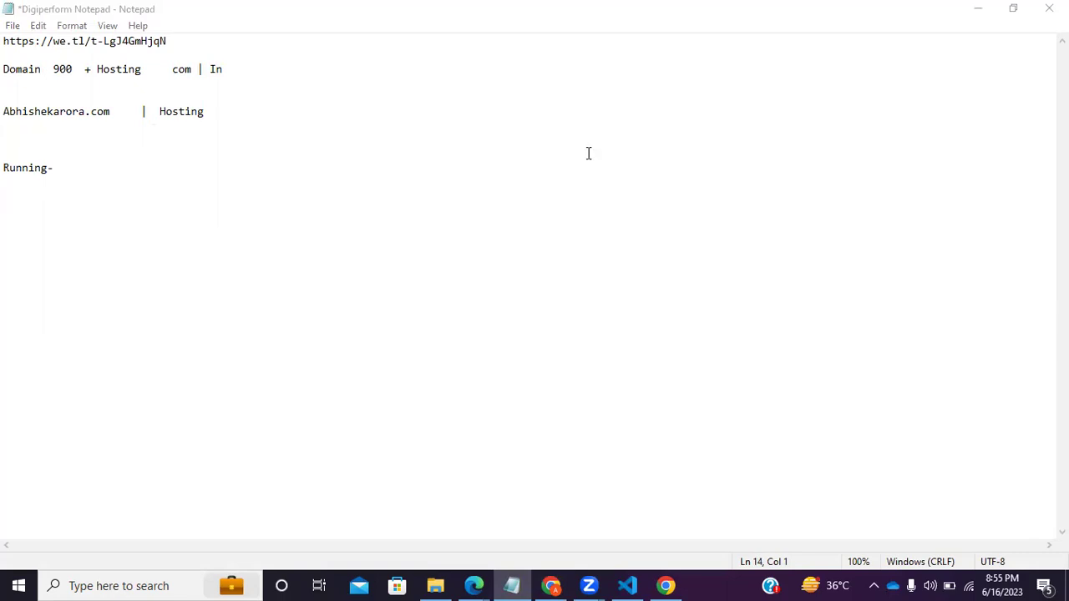
{"action": "left_click", "coordinate": [84, 181]}
{"action": "left_click", "coordinate": [73, 158]}
{"action": "left_click", "coordinate": [75, 166]}
{"action": "key", "text": "Return"}
{"action": "key", "text": "Return"}
{"action": "key", "text": "Return"}
{"action": "key", "text": "Return"}
Type the 'Domain --cart', 'Hosting -- Cart', 'Email ID --- Cart' and 'SSSl --- Cart' lines.
{"action": "type", "text": "Do"}
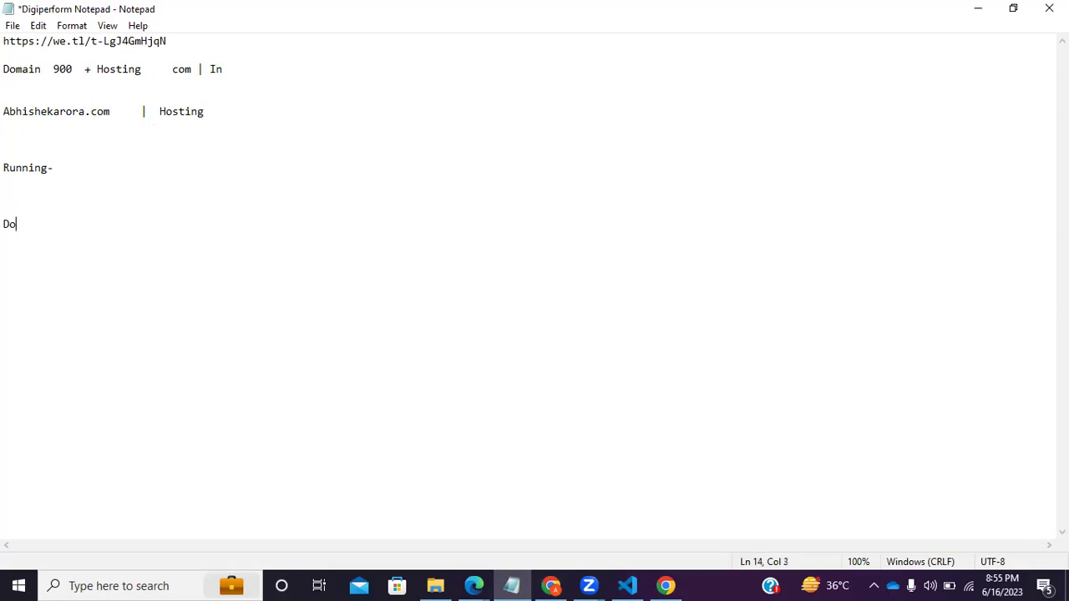
{"action": "type", "text": "main    --cart"}
{"action": "key", "text": "Return"}
{"action": "type", "text": "Hosting -- Cart"}
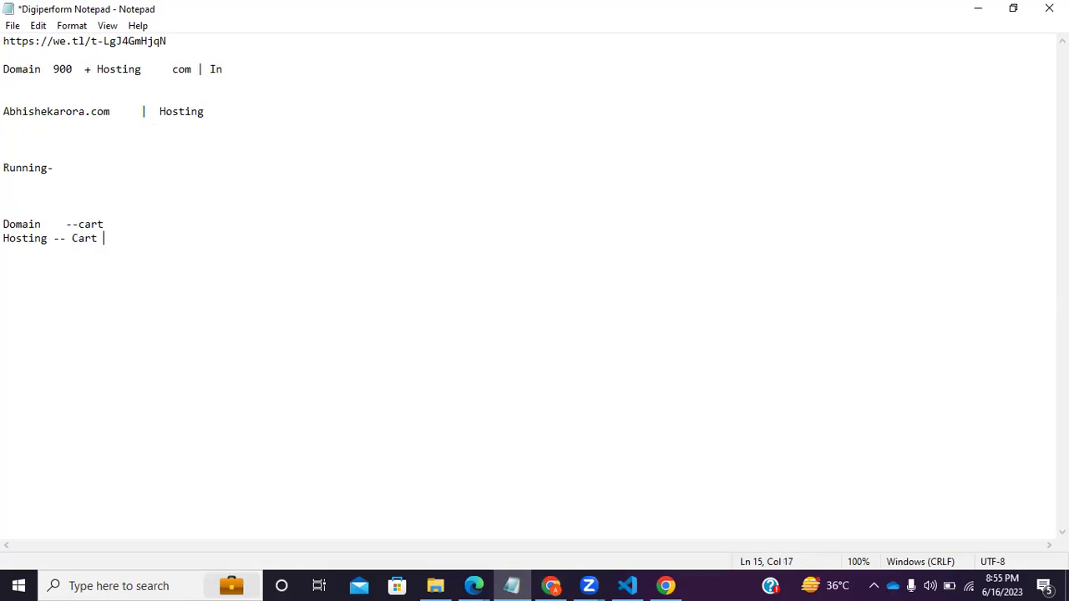
{"action": "key", "text": "Return"}
{"action": "type", "text": "Email ID   --- Cart"}
{"action": "key", "text": "Return"}
{"action": "type", "text": "SSSl   --- Cart"}
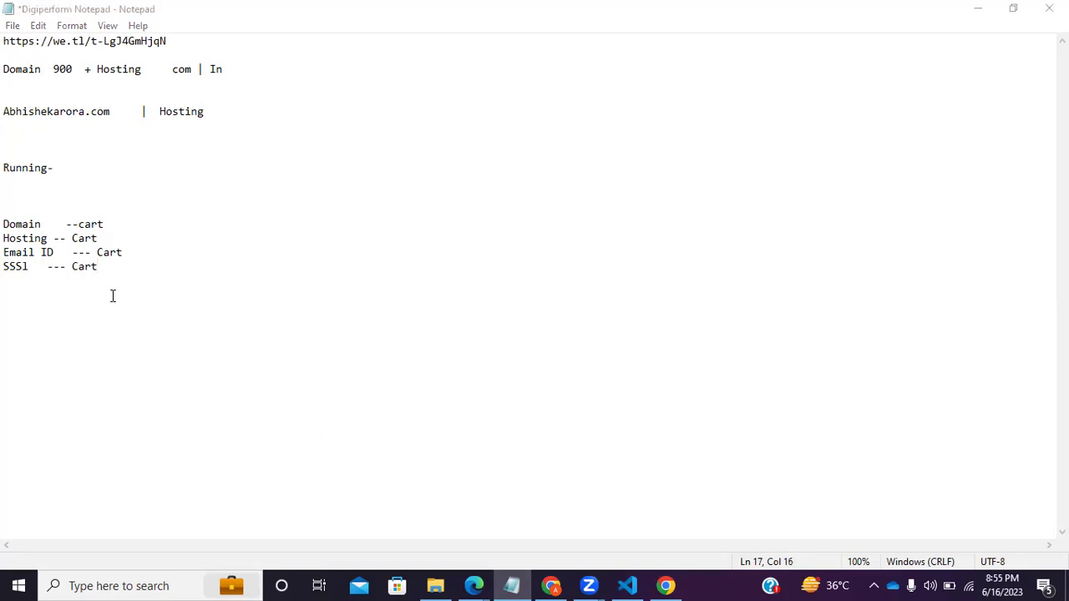
Delete the Email ID and SSSl lines and add 'WP Install' after a blank line.
{"action": "left_click_drag", "start_coordinate": [97, 267], "coordinate": [5, 252]}
{"action": "key", "text": "BackSpace"}
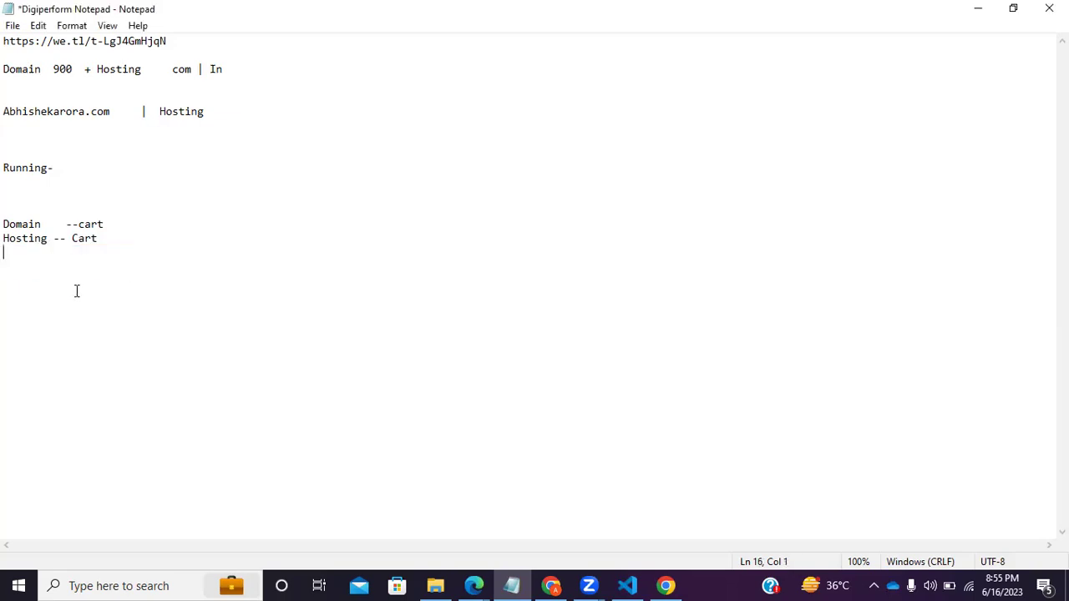
{"action": "left_click_drag", "start_coordinate": [137, 240], "coordinate": [5, 224]}
{"action": "left_click", "coordinate": [109, 239]}
{"action": "key", "text": "Return"}
{"action": "key", "text": "Return"}
{"action": "type", "text": "WP Install"}
{"action": "key", "text": "shift+Up"}
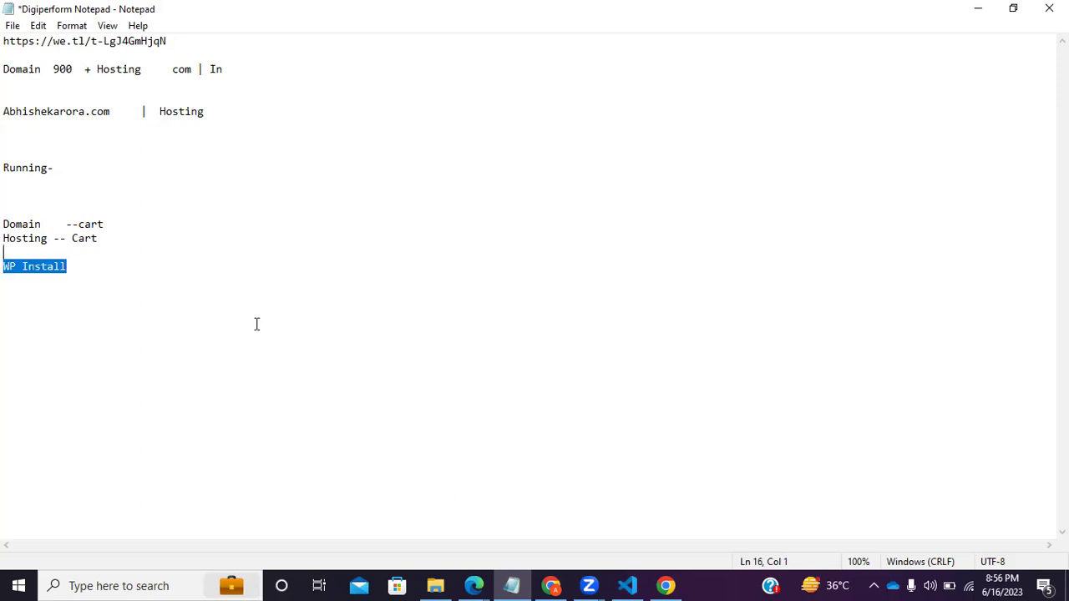
Append '-- Setup' to WP Install and move '-Setup' down onto its own line.
{"action": "left_click", "coordinate": [97, 270]}
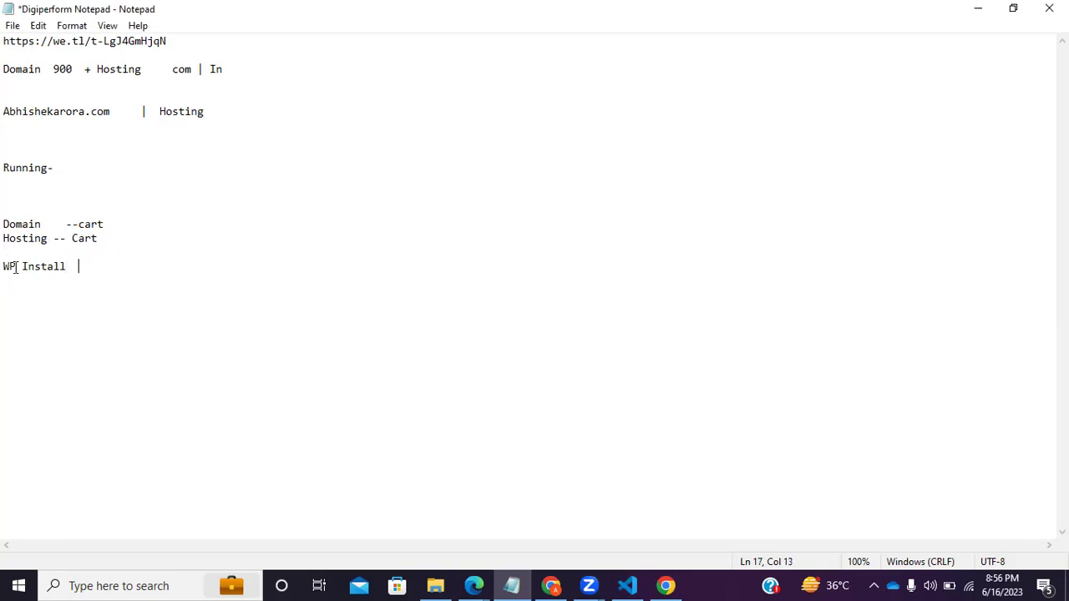
{"action": "type", "text": "-- W"}
{"action": "key", "text": "BackSpace"}
{"action": "key", "text": "BackSpace"}
{"action": "type", "text": "Setup"}
{"action": "left_click", "coordinate": [87, 266]}
{"action": "key", "text": "Return"}
{"action": "key", "text": "Return"}
{"action": "key", "text": "Return"}
{"action": "key", "text": "Return"}
Insert a 'Call Centre' line between 'Hosting -- Cart' and 'WP Install'.
{"action": "left_click_drag", "start_coordinate": [115, 237], "coordinate": [5, 219]}
{"action": "left_click", "coordinate": [157, 254]}
{"action": "left_click", "coordinate": [154, 281]}
{"action": "left_click", "coordinate": [121, 239]}
{"action": "key", "text": "Return"}
{"action": "key", "text": "Return"}
{"action": "key", "text": "Return"}
{"action": "type", "text": "Ca"}
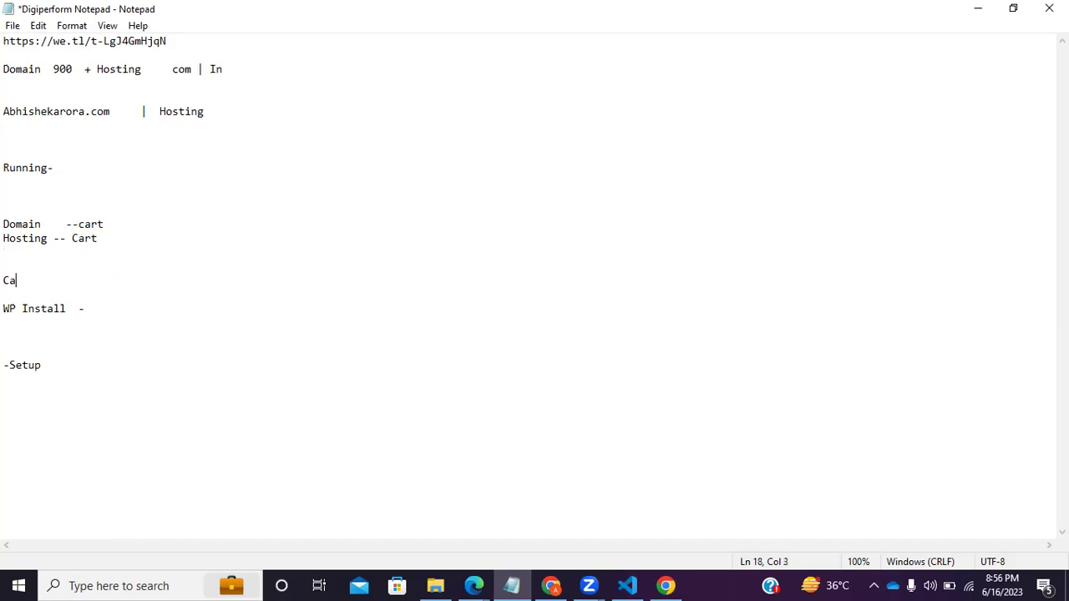
{"action": "key", "text": "BackSpace"}
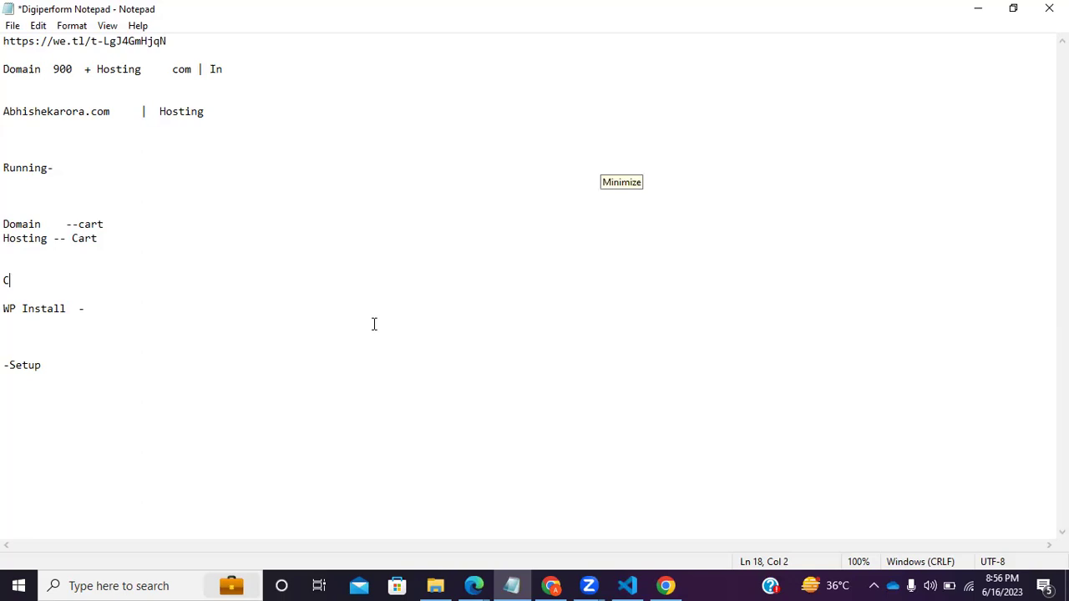
{"action": "key", "text": "BackSpace"}
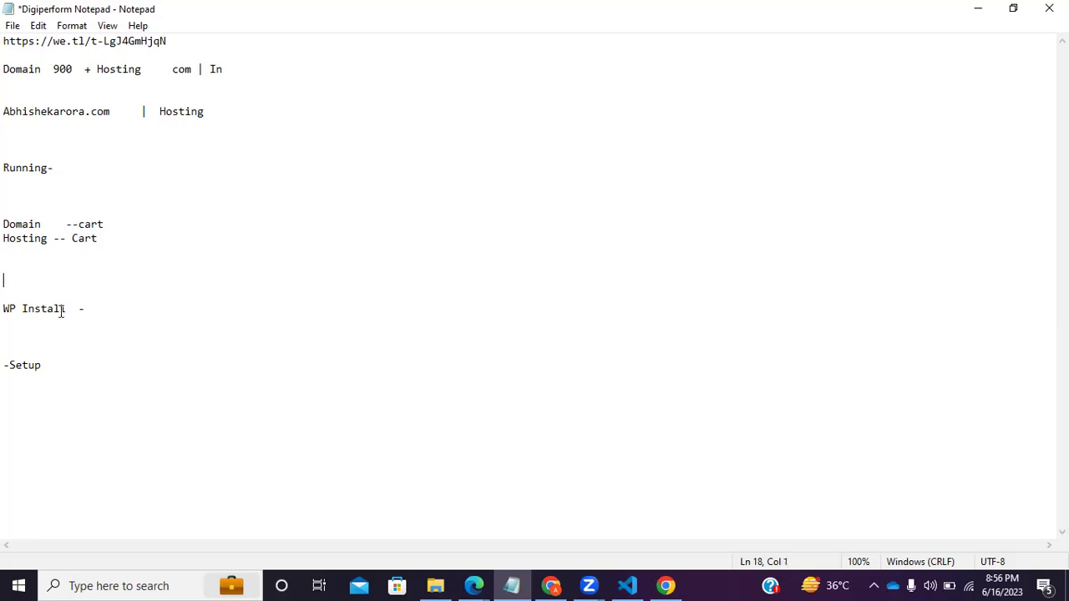
{"action": "type", "text": "Call Centre"}
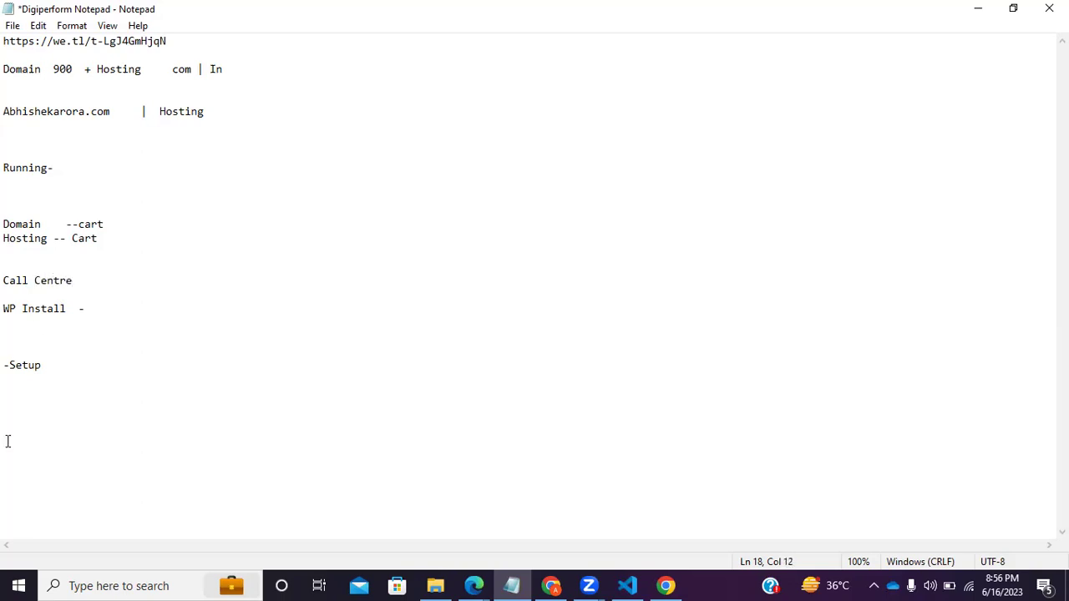
Remove an extra blank line and type 'foodhubinsta.com' below '-Setup'.
{"action": "left_click", "coordinate": [7, 337]}
{"action": "key", "text": "Delete"}
{"action": "left_click", "coordinate": [59, 358]}
{"action": "key", "text": "Return"}
{"action": "key", "text": "Return"}
{"action": "type", "text": "f"}
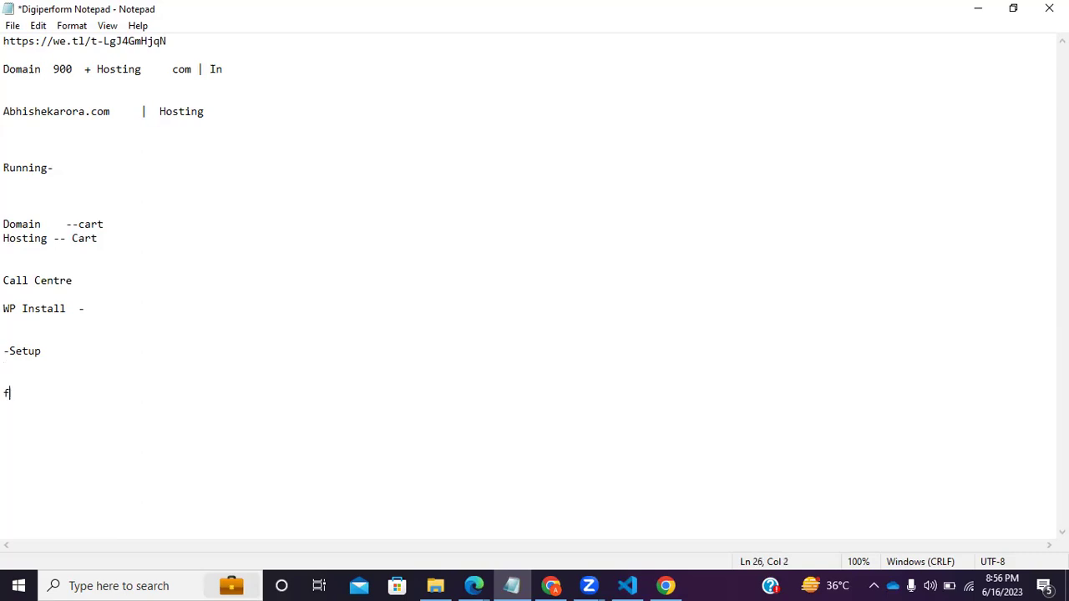
{"action": "type", "text": "oodhubinsta.com"}
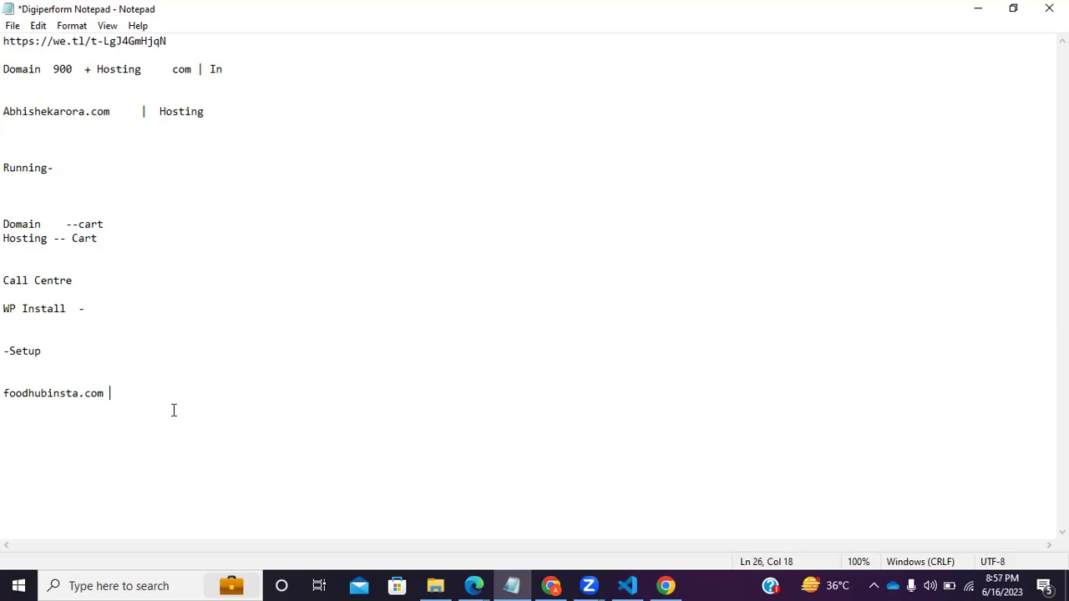
Insert blank lines after 'Domain --cart'.
{"action": "left_click", "coordinate": [120, 238]}
{"action": "left_click", "coordinate": [126, 223]}
{"action": "key", "text": "Return"}
{"action": "key", "text": "Return"}
{"action": "left_click", "coordinate": [141, 454]}
{"action": "key", "text": "shift+Up"}
{"action": "key", "text": "shift+Up"}
{"action": "key", "text": "shift+Up"}
{"action": "key", "text": "shift+Up"}
{"action": "key", "text": "shift+Up"}
{"action": "key", "text": "shift+Up"}
{"action": "key", "text": "shift+Up"}
{"action": "key", "text": "shift+Up"}
{"action": "key", "text": "shift+Up"}
{"action": "key", "text": "shift+Up"}
{"action": "key", "text": "shift+Up"}
{"action": "key", "text": "shift+Up"}
{"action": "key", "text": "shift+Up"}
{"action": "key", "text": "shift+Up"}
{"action": "key", "text": "shift+Up"}
{"action": "key", "text": "shift+Up"}
{"action": "key", "text": "shift+Up"}
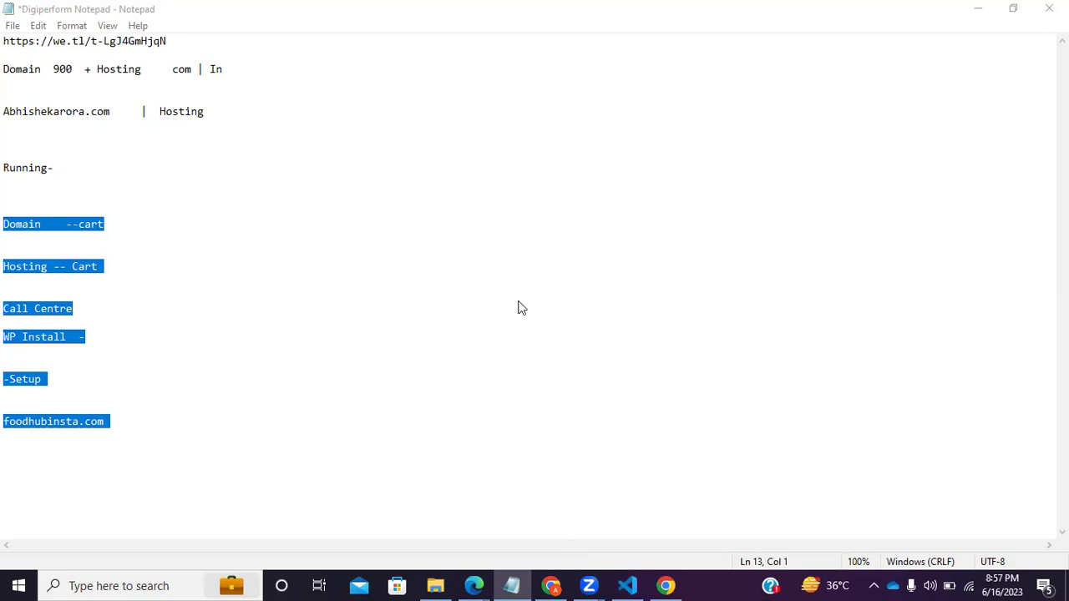
{"action": "left_click", "coordinate": [126, 380]}
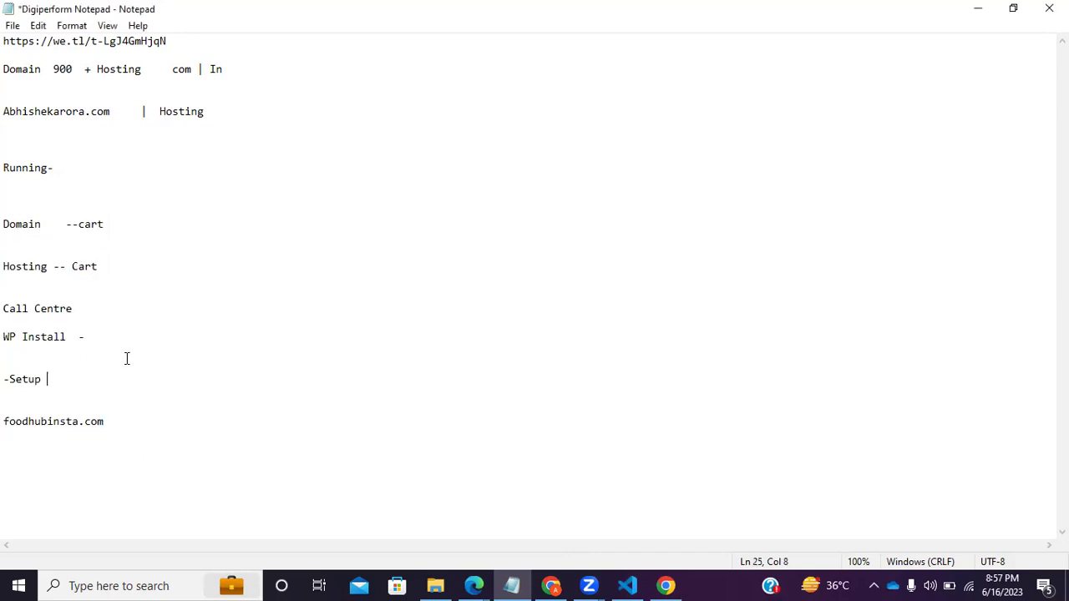
{"action": "left_click", "coordinate": [36, 207]}
Check the Domain and Hosting lines and insert a blank line above 'Call Centre'.
{"action": "left_click_drag", "start_coordinate": [122, 453], "coordinate": [18, 232]}
{"action": "double_click", "coordinate": [18, 225]}
{"action": "left_click", "coordinate": [104, 261]}
{"action": "left_click", "coordinate": [62, 236]}
{"action": "left_click", "coordinate": [21, 287]}
{"action": "left_click_drag", "start_coordinate": [67, 270], "coordinate": [5, 252]}
{"action": "left_click", "coordinate": [139, 293]}
{"action": "left_click_drag", "start_coordinate": [77, 265], "coordinate": [120, 265]}
{"action": "left_click", "coordinate": [131, 309]}
{"action": "key", "text": "shift+Home"}
{"action": "left_click", "coordinate": [80, 284]}
{"action": "key", "text": "Return"}
{"action": "key", "text": "Return"}
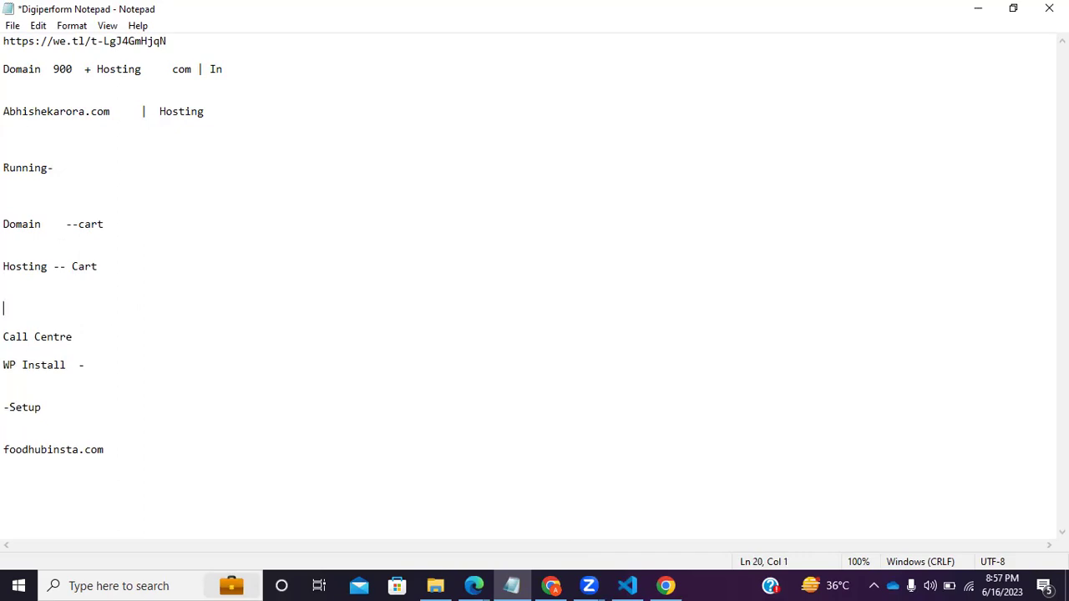
Highlight the Call Centre, WP Install, -Setup and foodhubinsta.com lines to check their spacing.
{"action": "left_click_drag", "start_coordinate": [74, 337], "coordinate": [7, 332]}
{"action": "left_click", "coordinate": [53, 381]}
{"action": "key", "text": "shift+Up"}
{"action": "key", "text": "shift+Up"}
{"action": "left_click_drag", "start_coordinate": [42, 408], "coordinate": [8, 388]}
{"action": "left_click", "coordinate": [146, 471]}
{"action": "left_click_drag", "start_coordinate": [134, 458], "coordinate": [7, 453]}
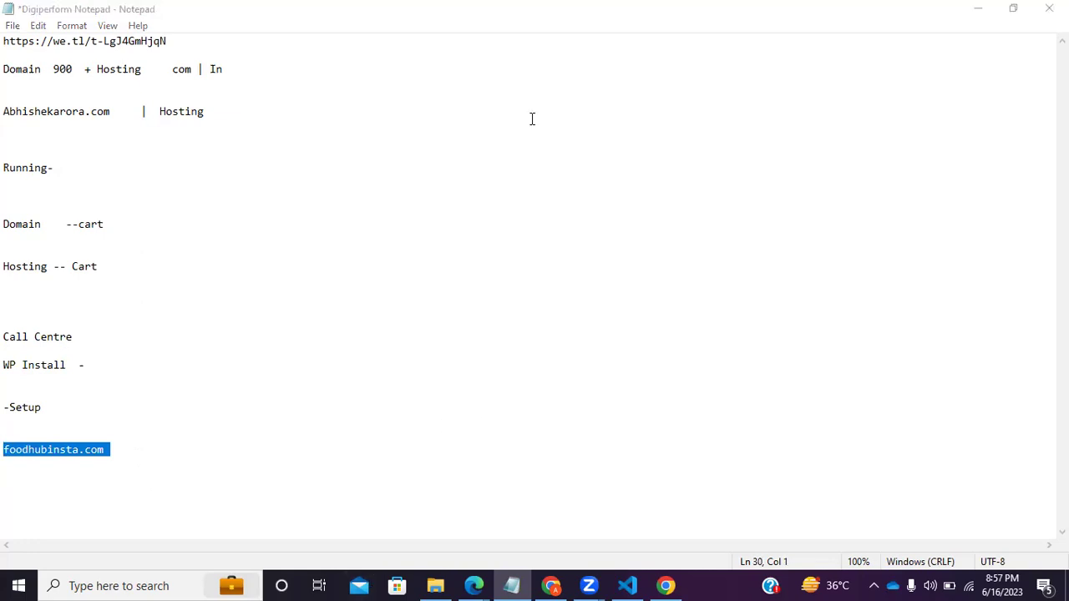
Append '- ( -)' to the Call Centre line in Notepad.
{"action": "left_click", "coordinate": [22, 367]}
{"action": "left_click", "coordinate": [89, 338]}
{"action": "key", "text": "Return"}
{"action": "key", "text": "Return"}
{"action": "left_click_drag", "start_coordinate": [78, 341], "coordinate": [7, 342]}
{"action": "left_click", "coordinate": [90, 353]}
{"action": "left_click", "coordinate": [89, 336]}
{"action": "type", "text": "- ()"}
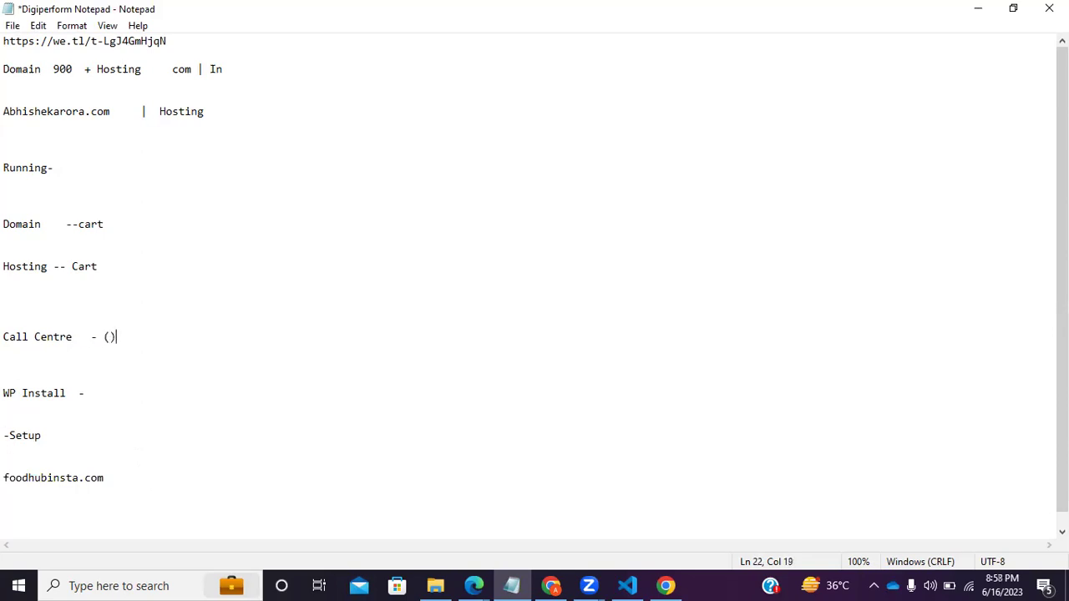
{"action": "left_click", "coordinate": [111, 337]}
{"action": "type", "text": "- ("}
Add 'LMS' after the Call Centre annotation, correcting the lowercase s.
{"action": "left_click_drag", "start_coordinate": [135, 336], "coordinate": [3, 337]}
{"action": "left_click_drag", "start_coordinate": [120, 390], "coordinate": [2, 320]}
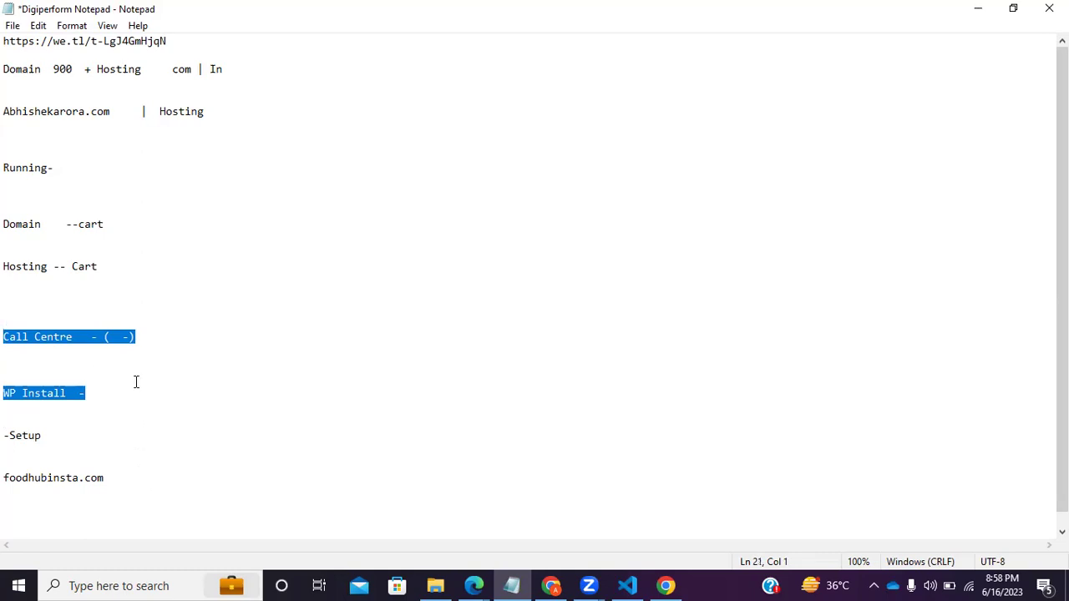
{"action": "left_click", "coordinate": [146, 362]}
{"action": "left_click", "coordinate": [156, 336]}
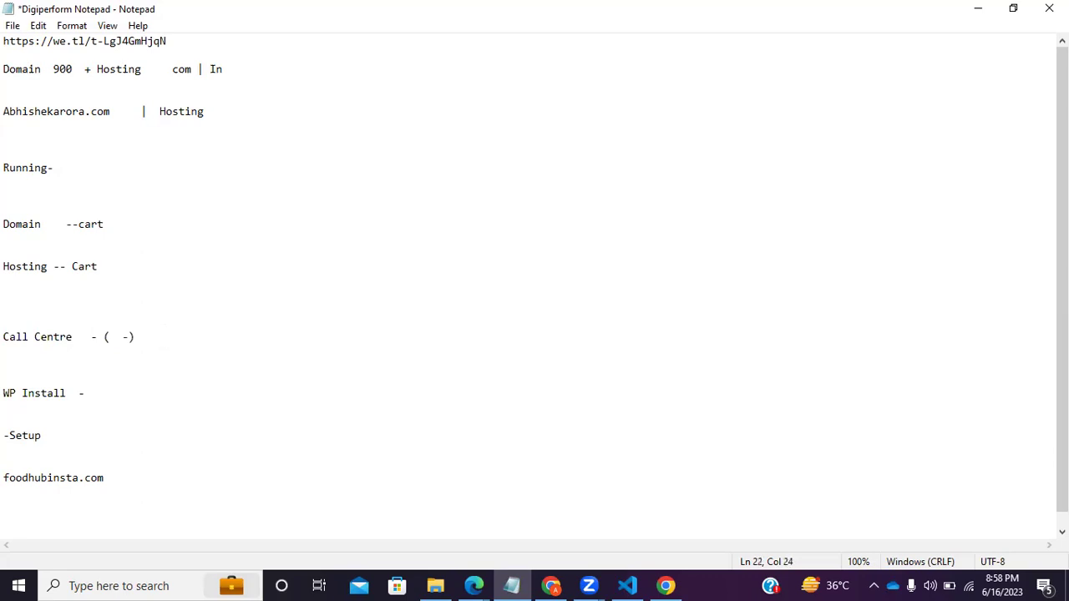
{"action": "type", "text": "LMs"}
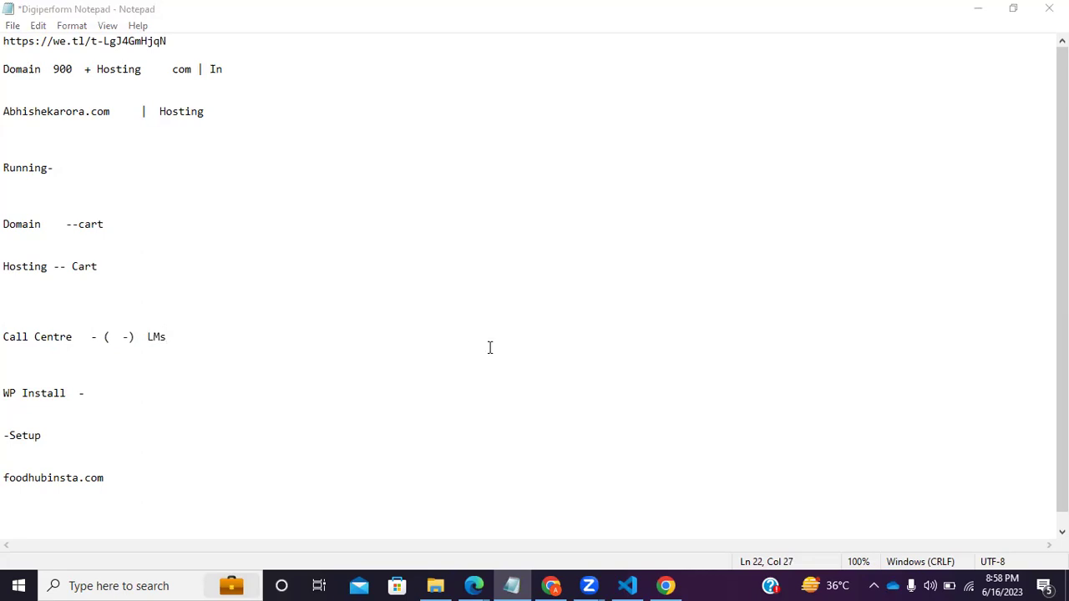
{"action": "left_click", "coordinate": [189, 339]}
{"action": "key", "text": "BackSpace"}
{"action": "type", "text": "S"}
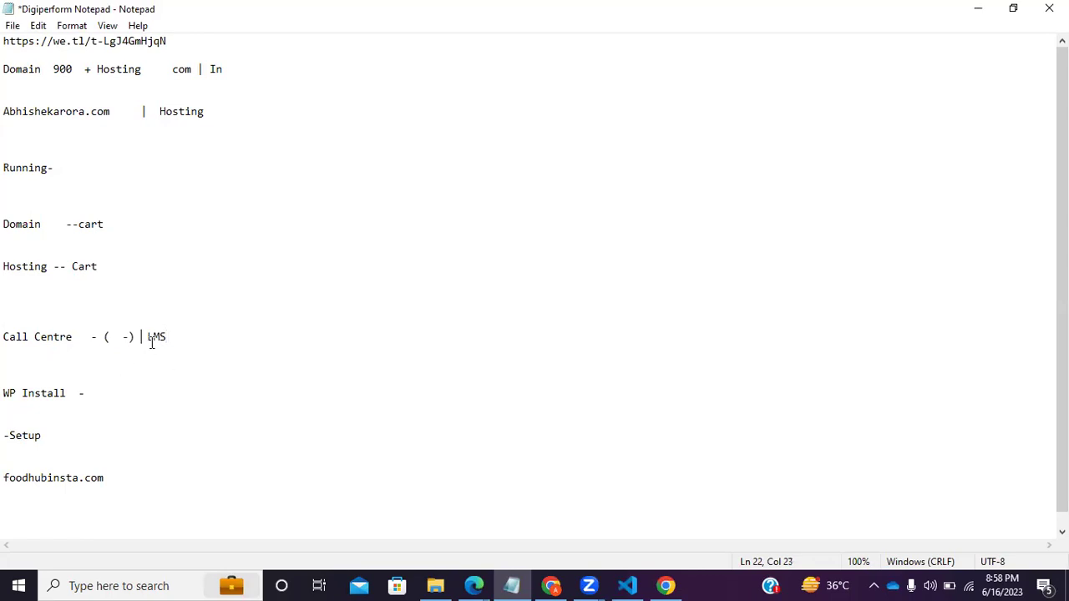
Append '| Define' after LMS on the Call Centre line.
{"action": "left_click_drag", "start_coordinate": [79, 357], "coordinate": [25, 332]}
{"action": "left_click", "coordinate": [125, 377]}
{"action": "left_click_drag", "start_coordinate": [157, 342], "coordinate": [272, 349]}
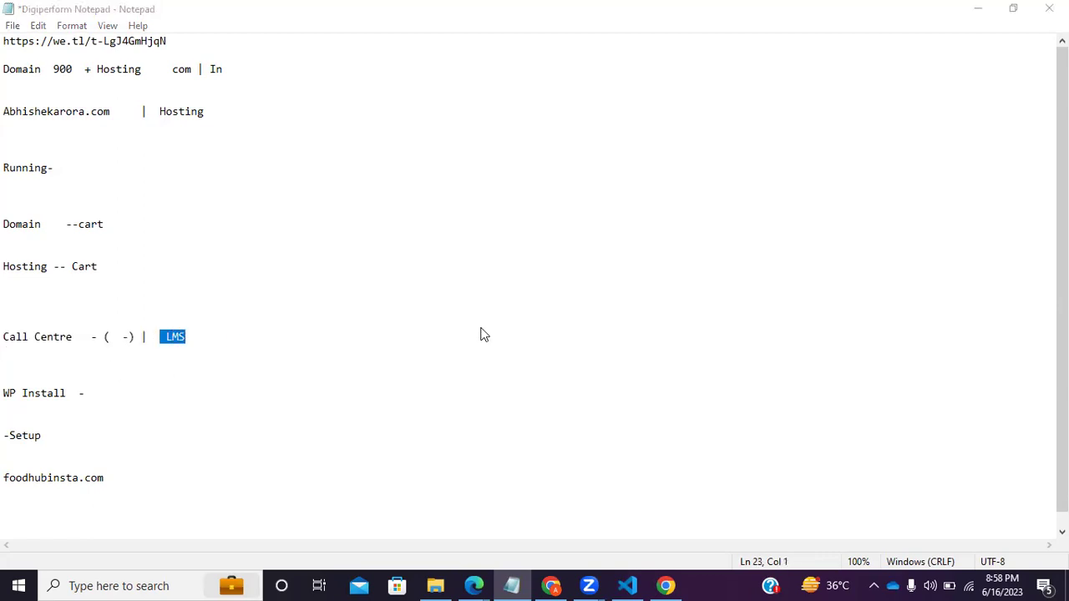
{"action": "left_click", "coordinate": [207, 336]}
{"action": "type", "text": "| "}
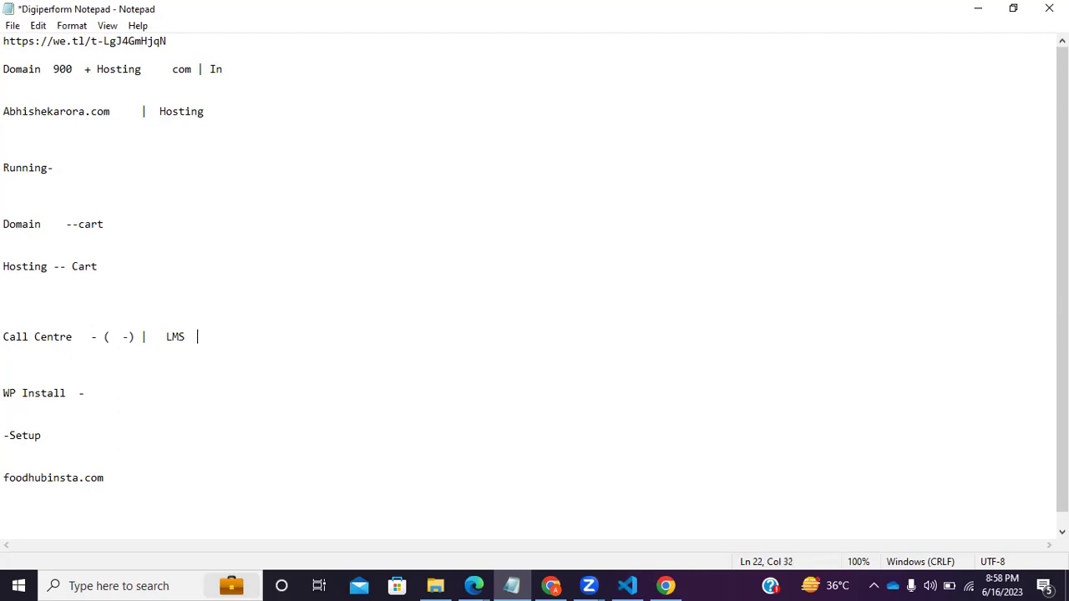
{"action": "type", "text": "Design"}
{"action": "key", "text": "BackSpace"}
{"action": "key", "text": "BackSpace"}
{"action": "key", "text": "BackSpace"}
{"action": "key", "text": "BackSpace"}
{"action": "type", "text": "fine"}
Review the WP Install, -Setup and foodhubinsta.com lines, then minimize Notepad.
{"action": "left_click_drag", "start_coordinate": [107, 394], "coordinate": [174, 384]}
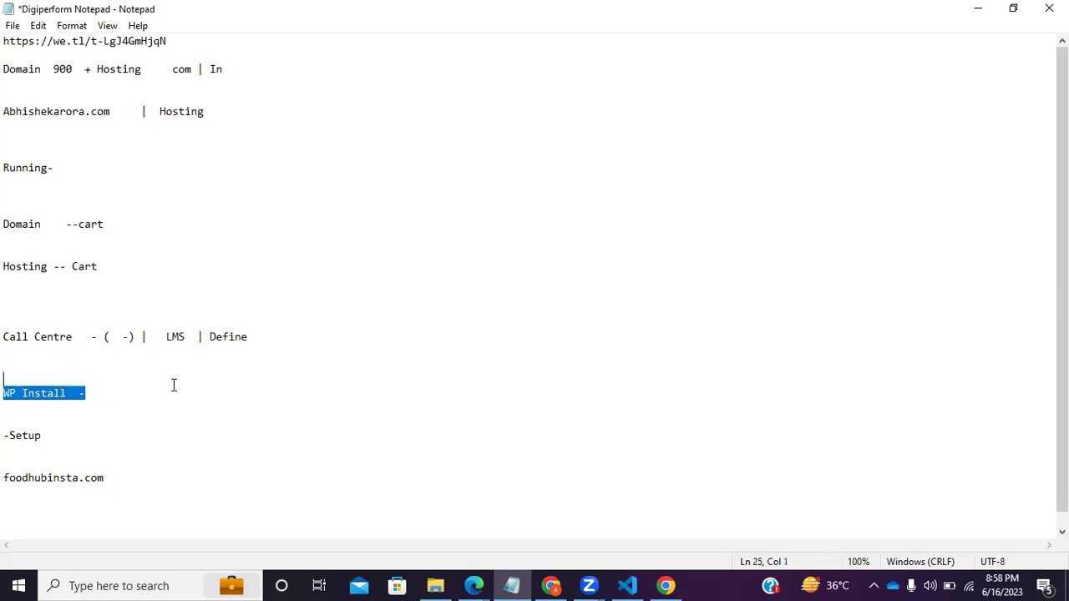
{"action": "left_click", "coordinate": [47, 422]}
{"action": "left_click_drag", "start_coordinate": [87, 389], "coordinate": [3, 373]}
{"action": "left_click", "coordinate": [65, 403]}
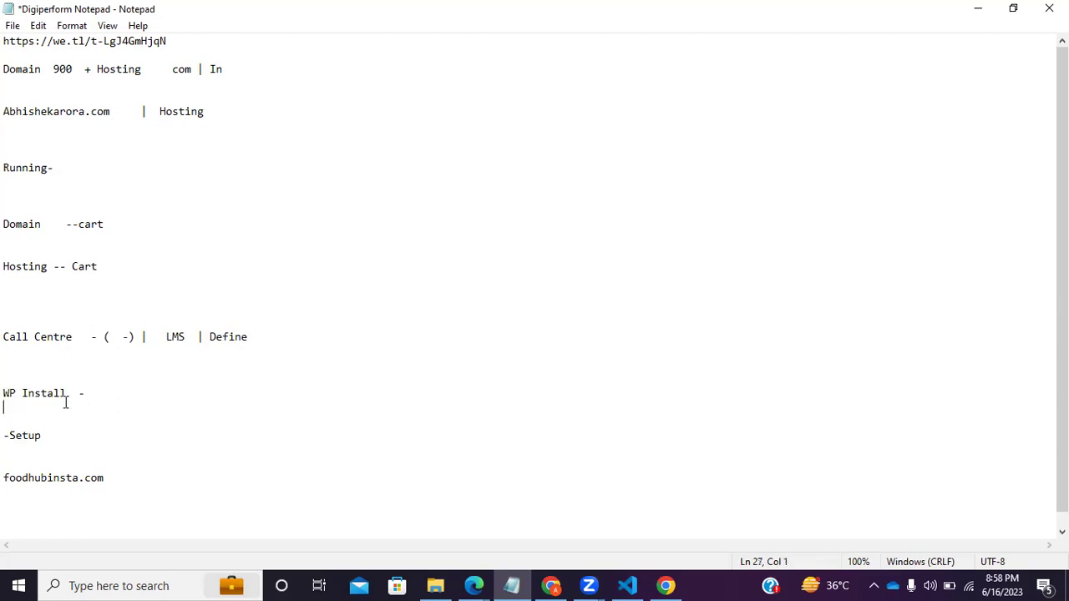
{"action": "left_click", "coordinate": [52, 394]}
{"action": "left_click_drag", "start_coordinate": [63, 438], "coordinate": [5, 422]}
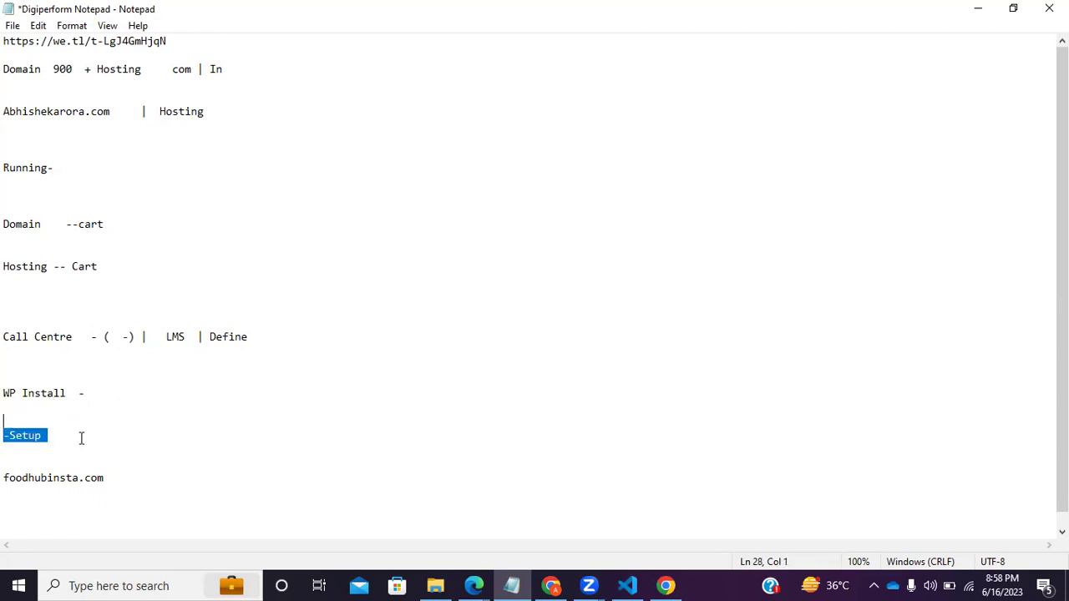
{"action": "left_click", "coordinate": [77, 451]}
{"action": "left_click_drag", "start_coordinate": [142, 479], "coordinate": [136, 458]}
{"action": "left_click", "coordinate": [124, 477]}
{"action": "left_click", "coordinate": [139, 482]}
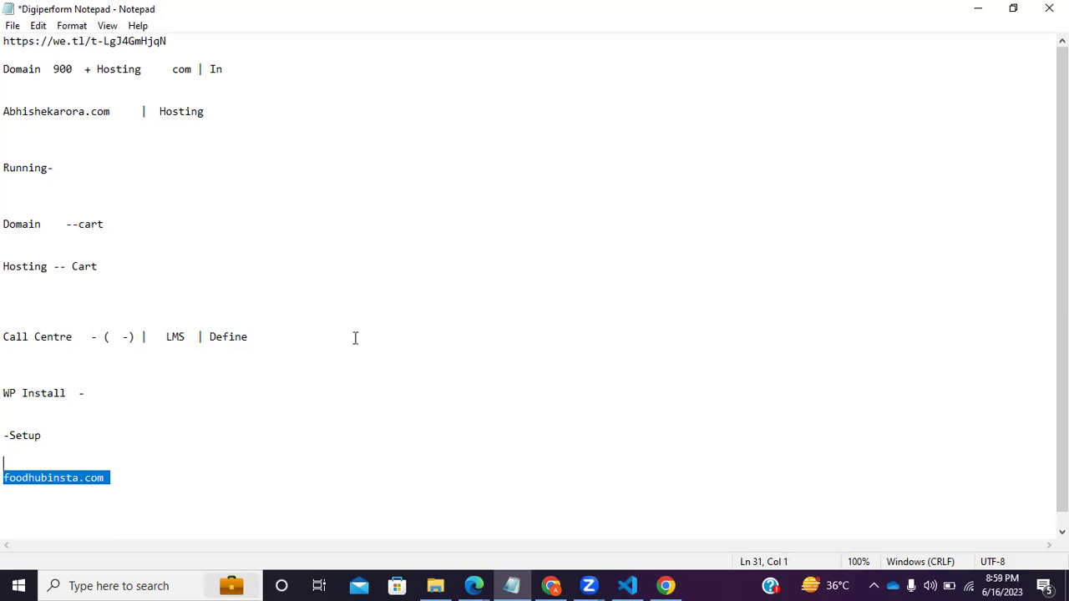
{"action": "left_click", "coordinate": [976, 8]}
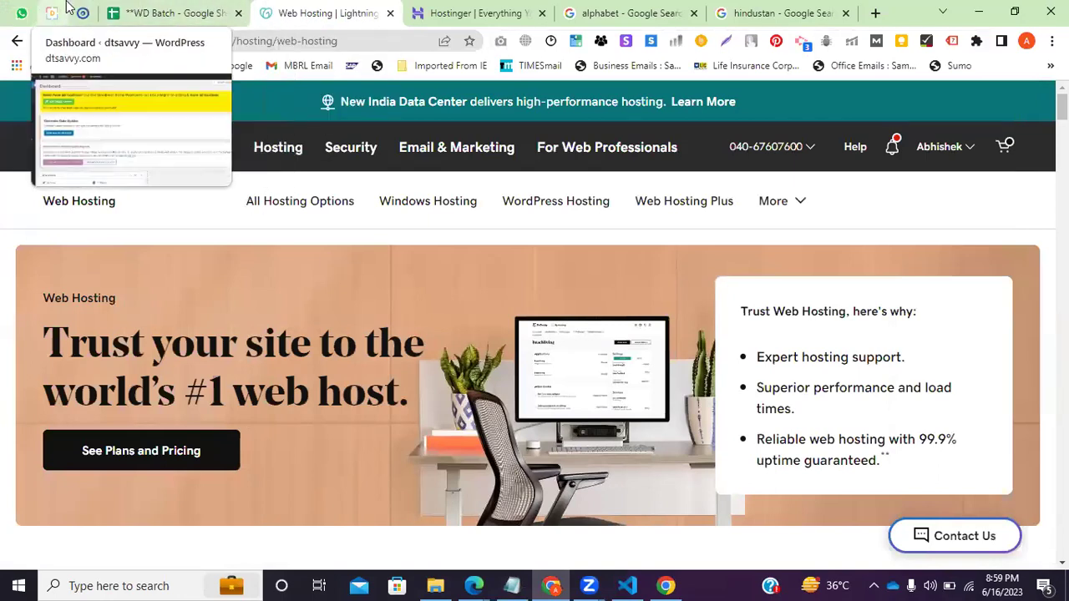
Pin the GoDaddy web hosting and Hostinger tabs in Chrome.
{"action": "left_click_drag", "start_coordinate": [55, 10], "coordinate": [351, 12]}
{"action": "left_click", "coordinate": [345, 12]}
{"action": "right_click", "coordinate": [345, 12]}
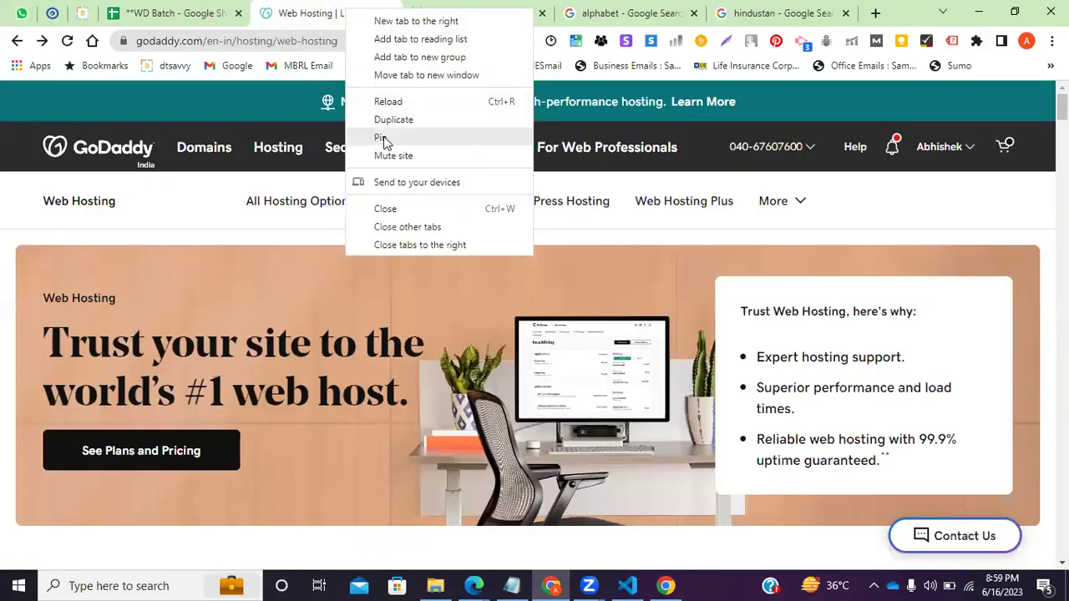
{"action": "left_click", "coordinate": [381, 137]}
{"action": "right_click", "coordinate": [359, 10]}
{"action": "left_click", "coordinate": [382, 129]}
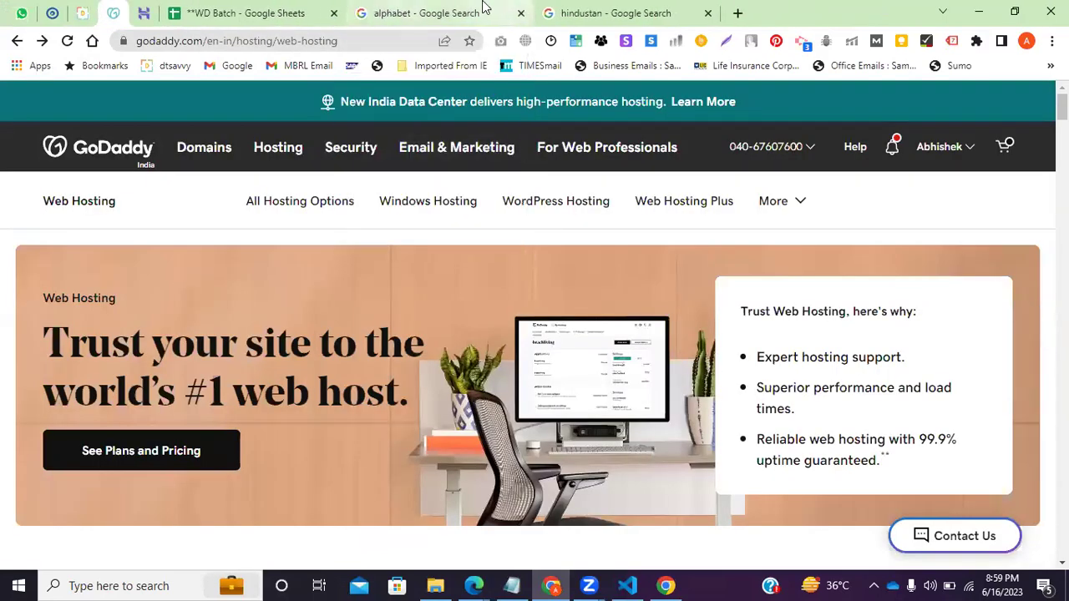
Close the hindustan and alphabet search tabs.
{"action": "right_click", "coordinate": [483, 6]}
{"action": "left_click", "coordinate": [518, 131]}
{"action": "left_click", "coordinate": [455, 11]}
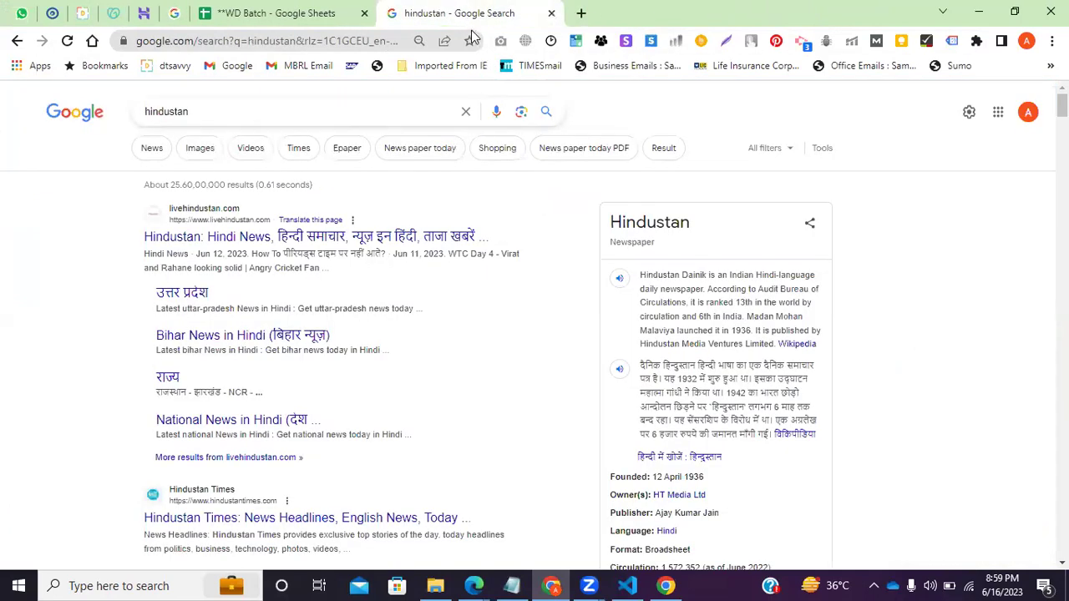
{"action": "left_click", "coordinate": [550, 12]}
{"action": "left_click", "coordinate": [180, 12]}
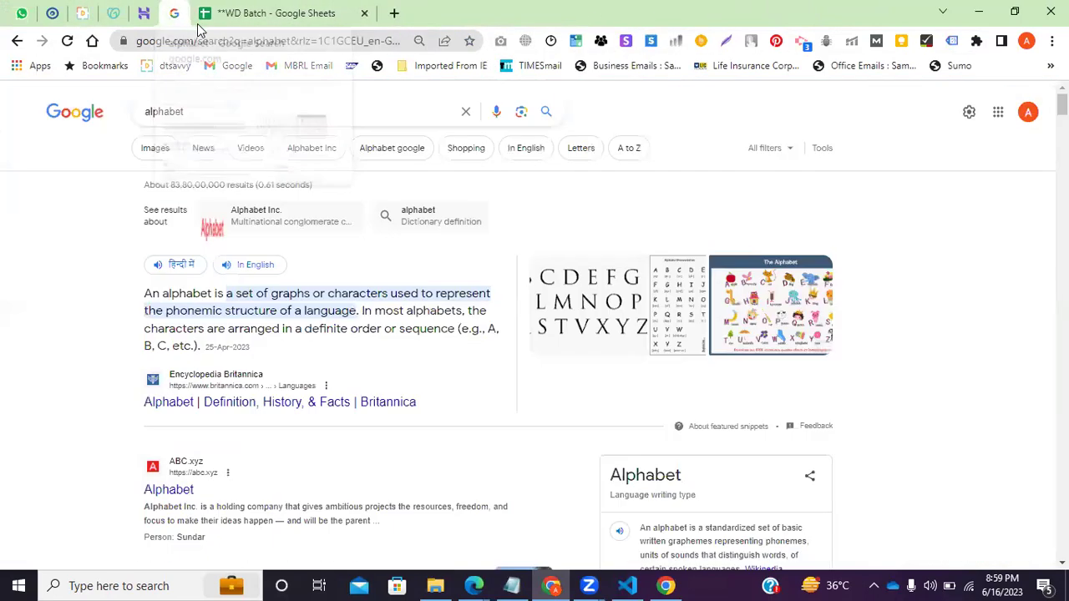
{"action": "right_click", "coordinate": [179, 13]}
{"action": "left_click", "coordinate": [221, 141]}
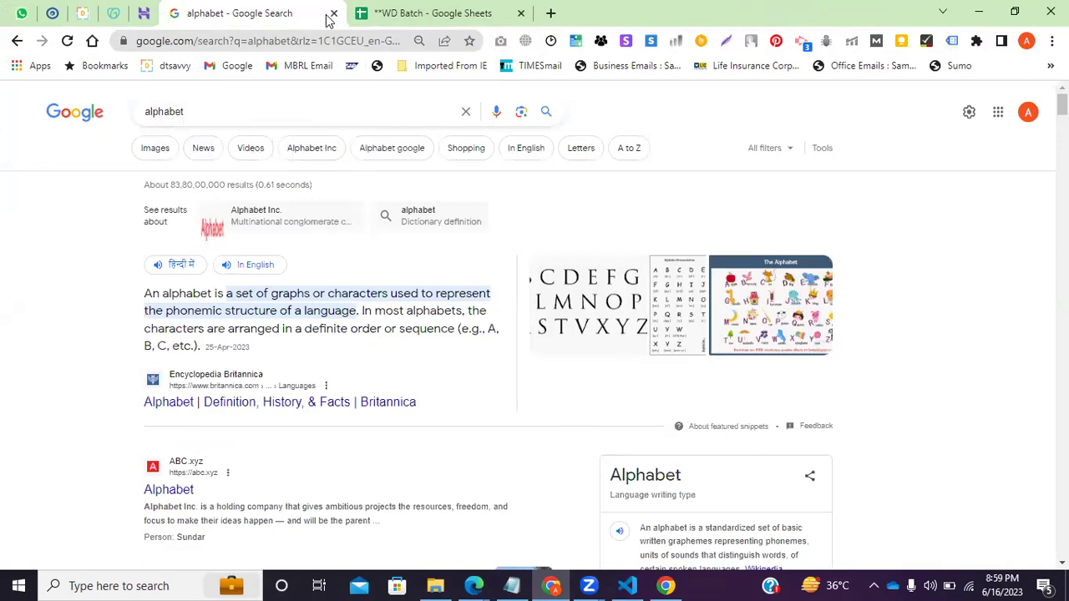
{"action": "middle_click", "coordinate": [250, 9]}
Pin the WD Batch spreadsheet and WordPress dashboard tabs.
{"action": "right_click", "coordinate": [250, 9]}
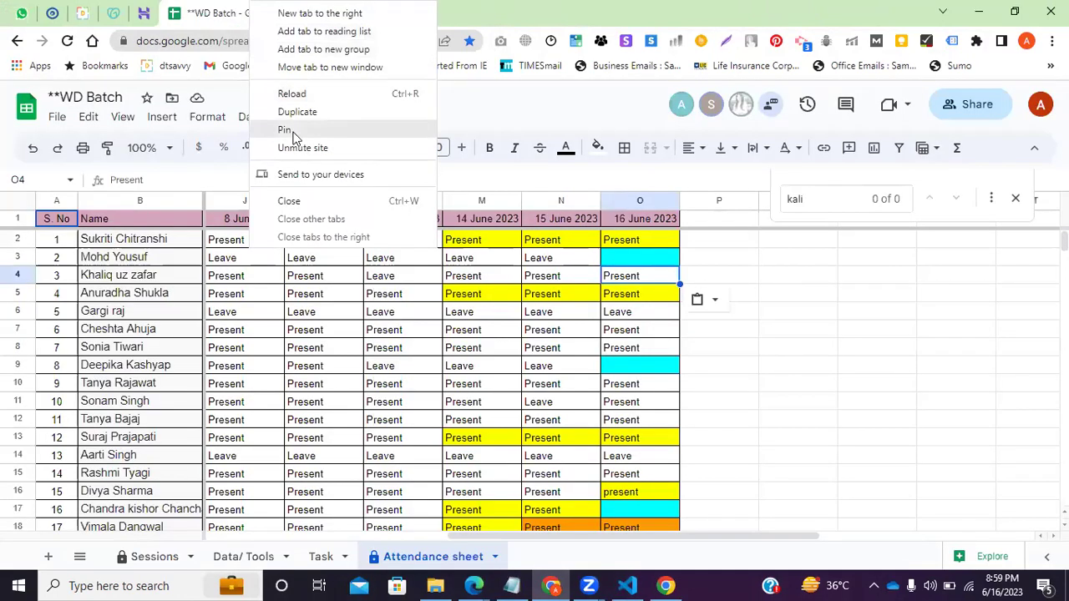
{"action": "left_click", "coordinate": [292, 132]}
{"action": "left_click", "coordinate": [157, 10]}
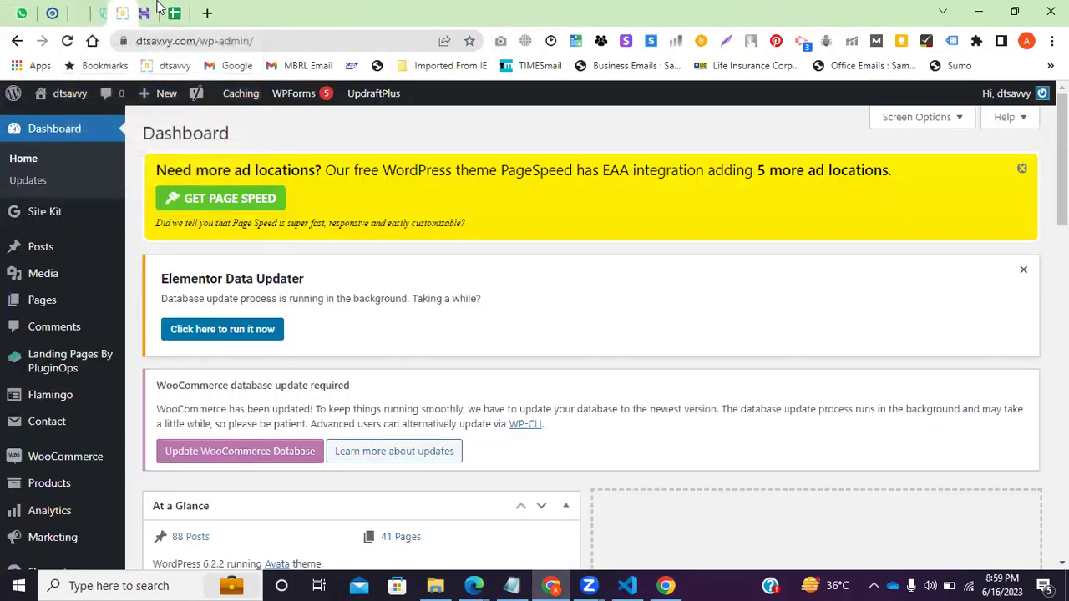
{"action": "right_click", "coordinate": [186, 10]}
{"action": "left_click", "coordinate": [225, 125]}
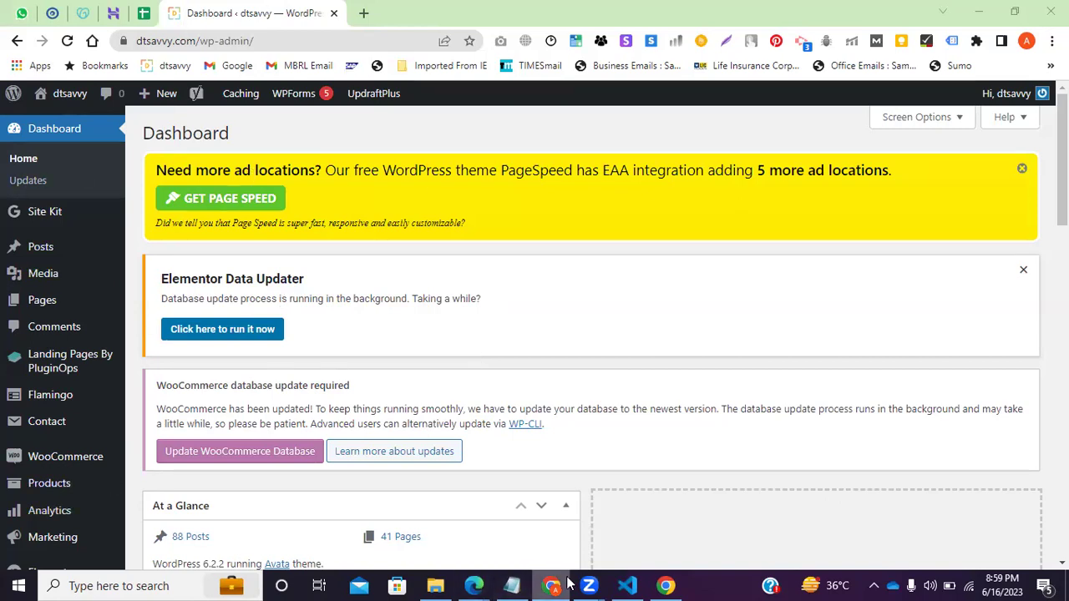
Return to Notepad and add blank lines below foodhubinsta.com.
{"action": "left_click", "coordinate": [511, 586]}
{"action": "left_click", "coordinate": [112, 481]}
{"action": "key", "text": "Return"}
{"action": "key", "text": "Return"}
{"action": "key", "text": "Return"}
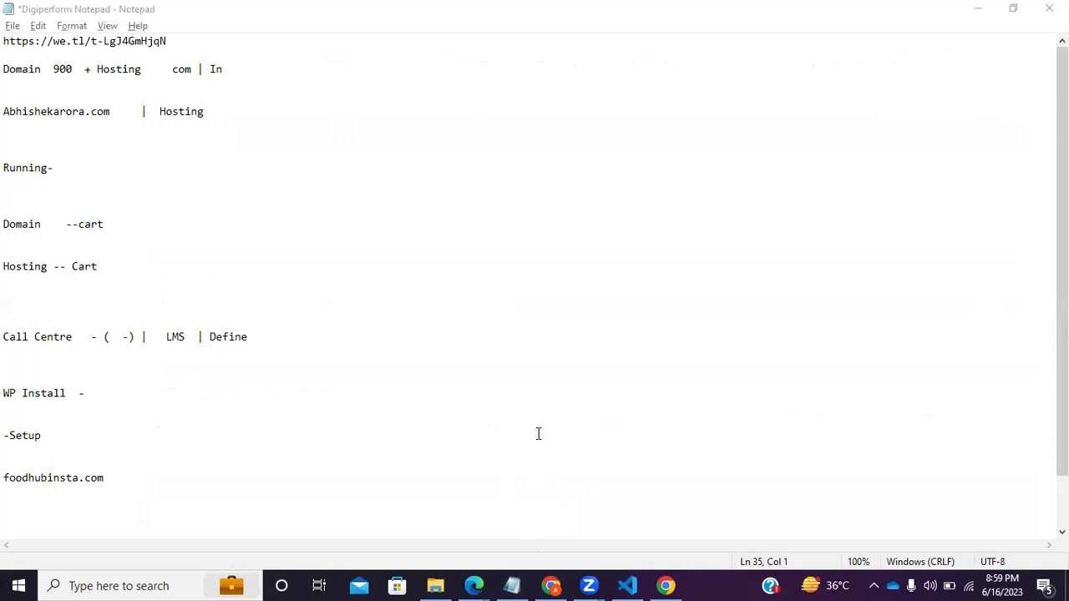
{"action": "left_click", "coordinate": [555, 581]}
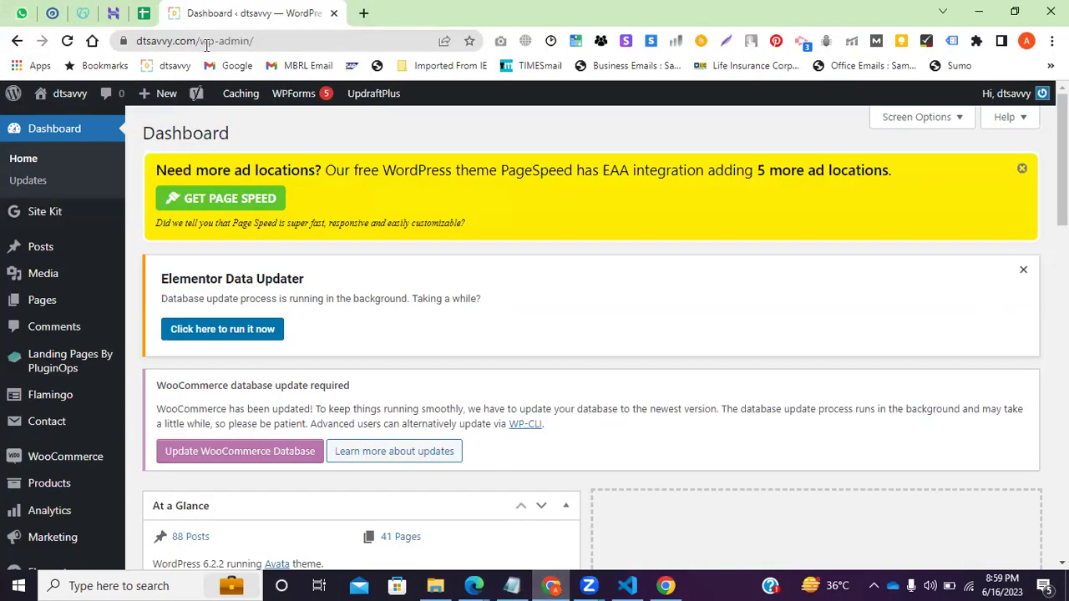
{"action": "left_click_drag", "start_coordinate": [198, 41], "coordinate": [119, 41]}
{"action": "key", "text": "ctrl+c"}
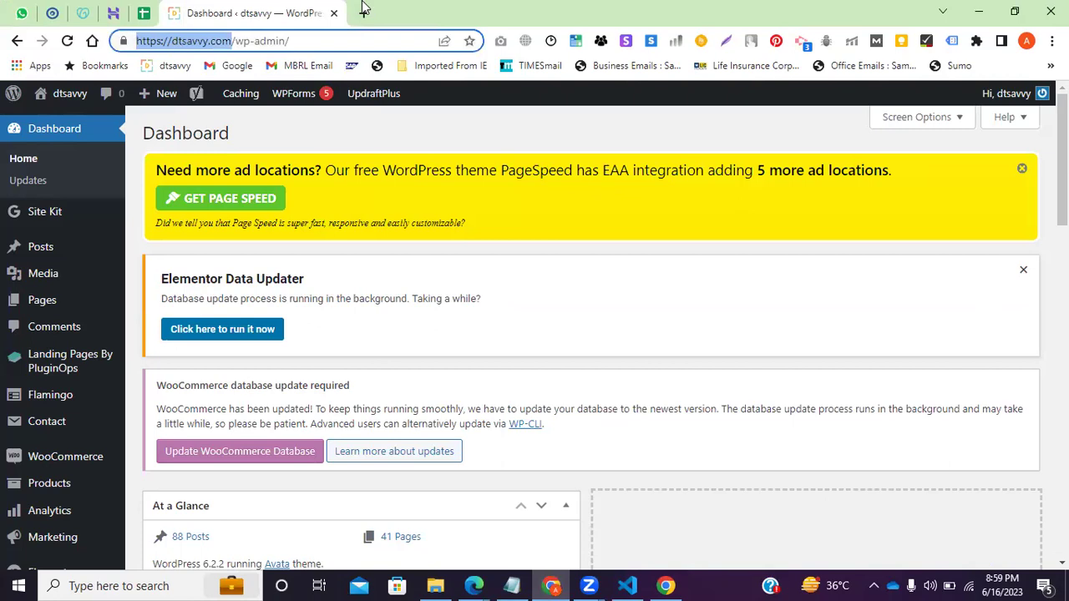
{"action": "left_click", "coordinate": [363, 11]}
{"action": "key", "text": "ctrl+v"}
{"action": "key", "text": "Return"}
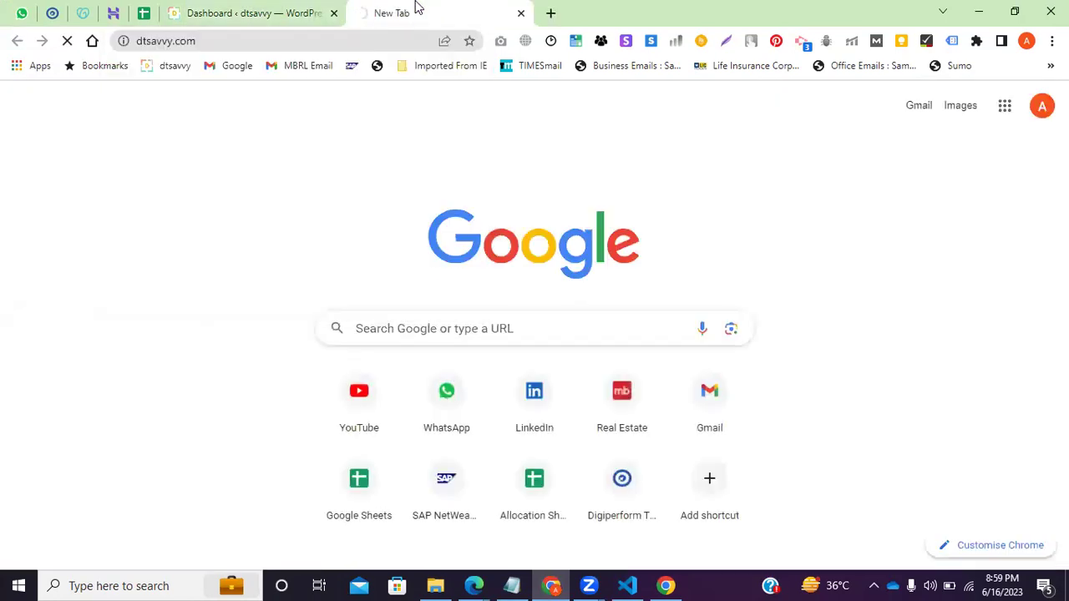
Append '- working' to the foodhubinsta.com line in Notepad.
{"action": "left_click", "coordinate": [512, 586]}
{"action": "left_click", "coordinate": [127, 483]}
{"action": "type", "text": "- working"}
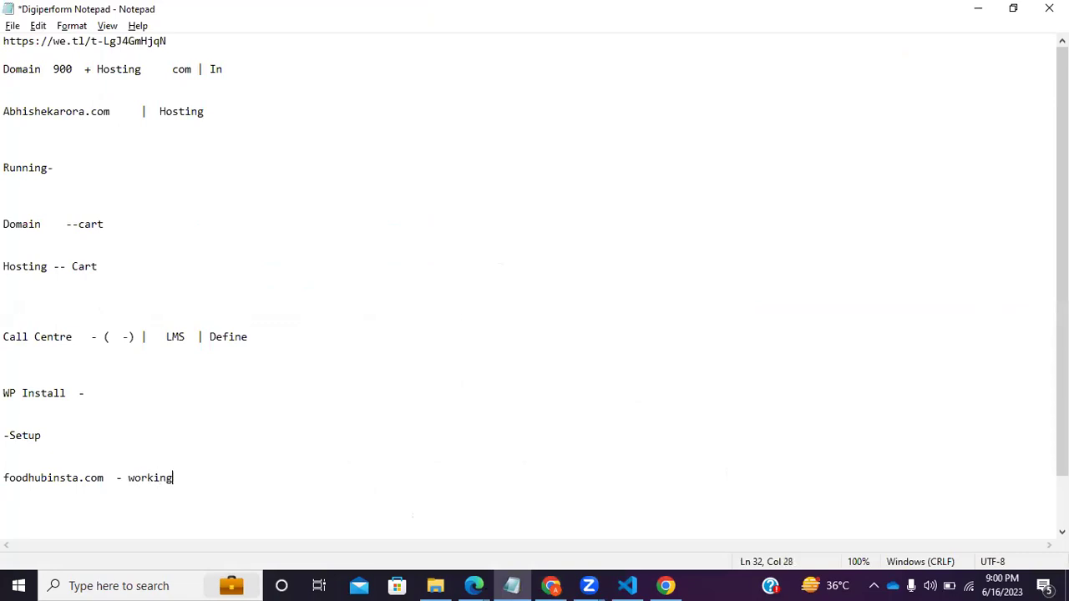
Bring up the Chrome window showing the dtsavvy.com home page.
{"action": "left_click", "coordinate": [666, 586]}
{"action": "left_click", "coordinate": [665, 586]}
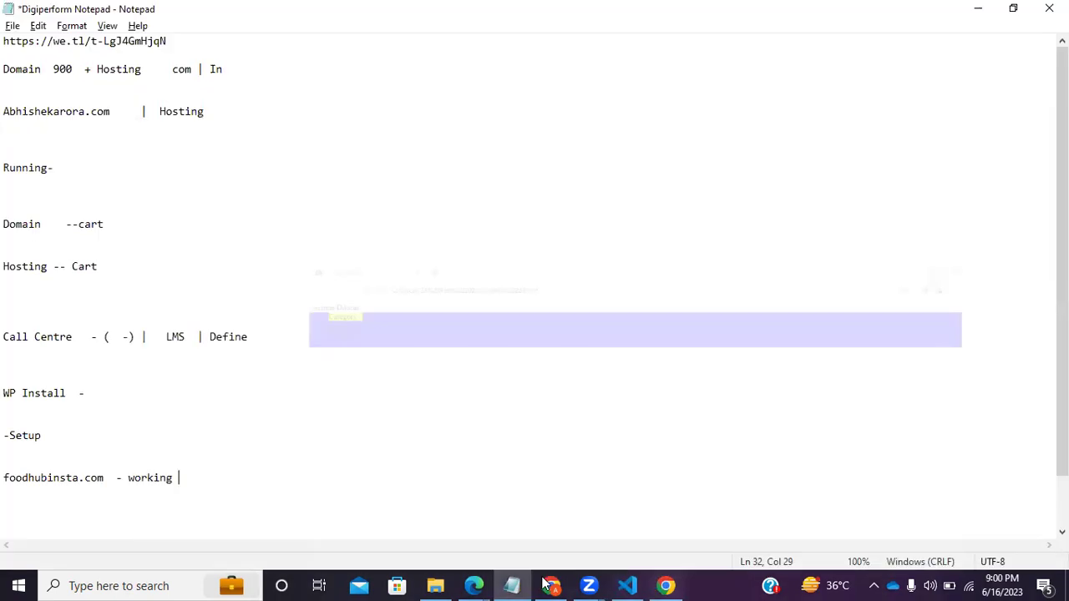
{"action": "left_click", "coordinate": [666, 585]}
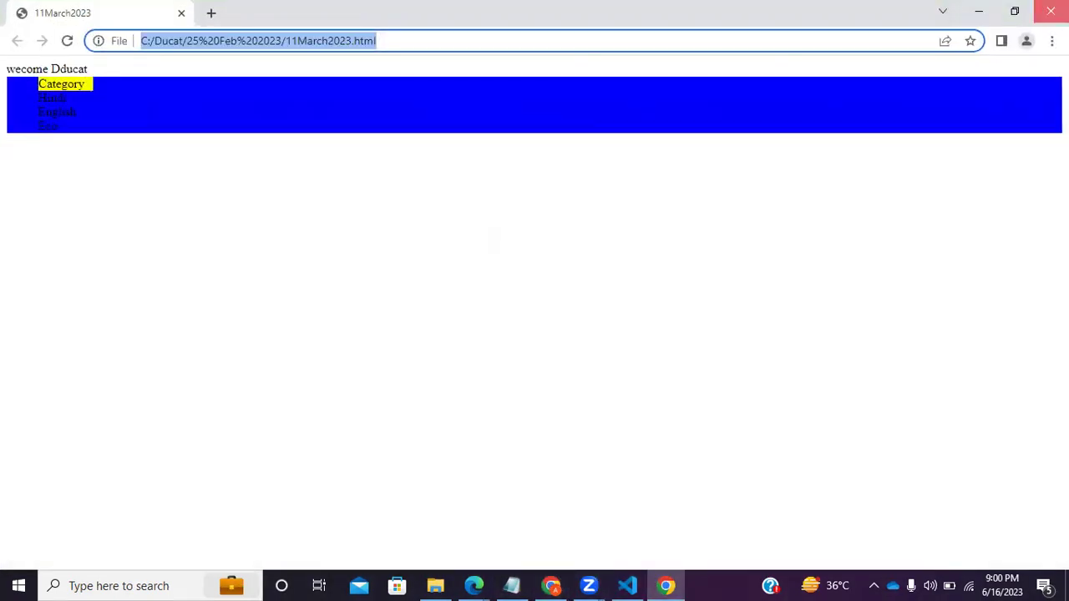
{"action": "key", "text": "alt+Tab"}
{"action": "left_click", "coordinate": [322, 40]}
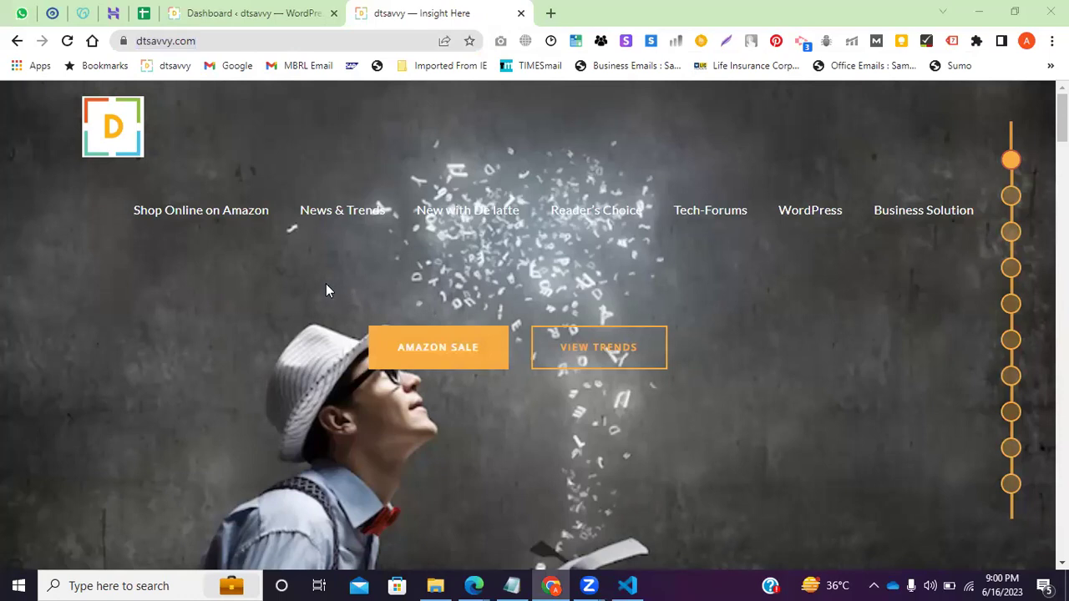
Scroll through the dtsavvy.com home page and its blog cards.
{"action": "scroll", "coordinate": [325, 283], "scroll_direction": "down", "scroll_amount": 2}
{"action": "scroll", "coordinate": [284, 326], "scroll_direction": "down", "scroll_amount": 5}
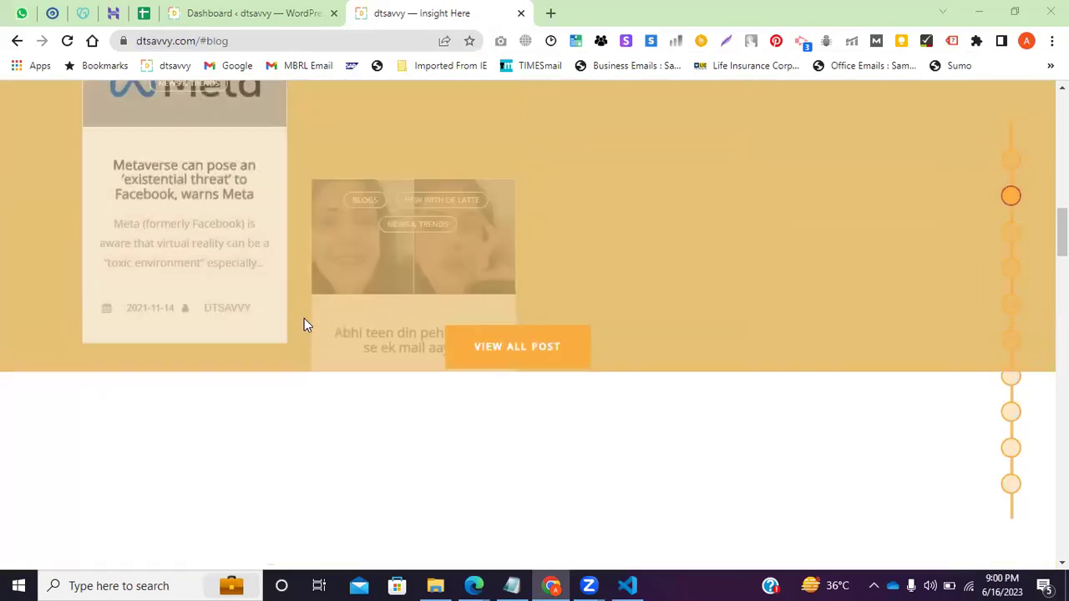
{"action": "scroll", "coordinate": [286, 310], "scroll_direction": "up", "scroll_amount": 4}
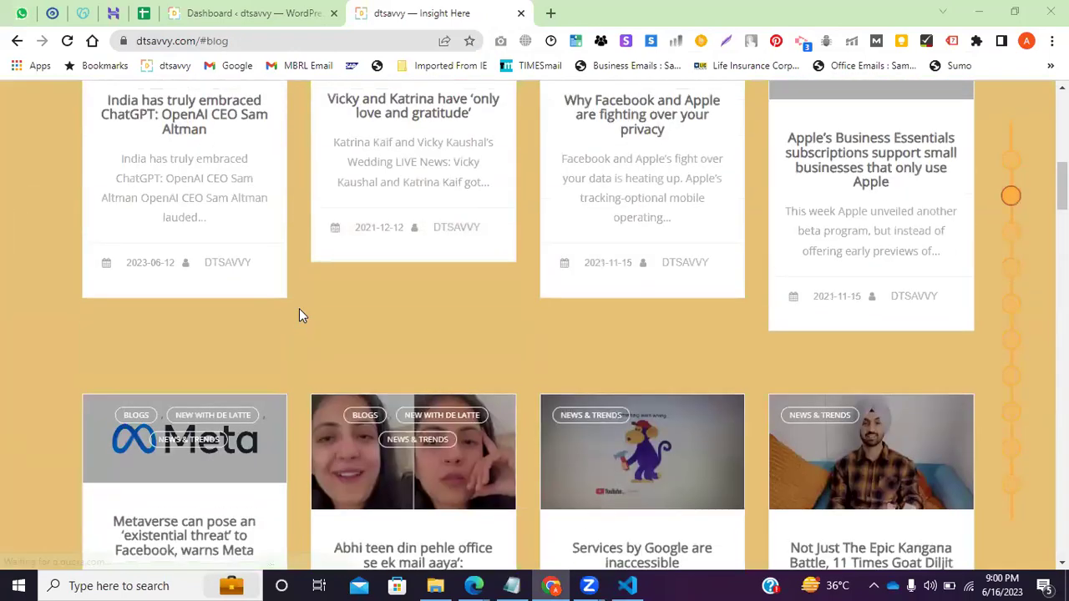
{"action": "scroll", "coordinate": [284, 303], "scroll_direction": "up", "scroll_amount": 3}
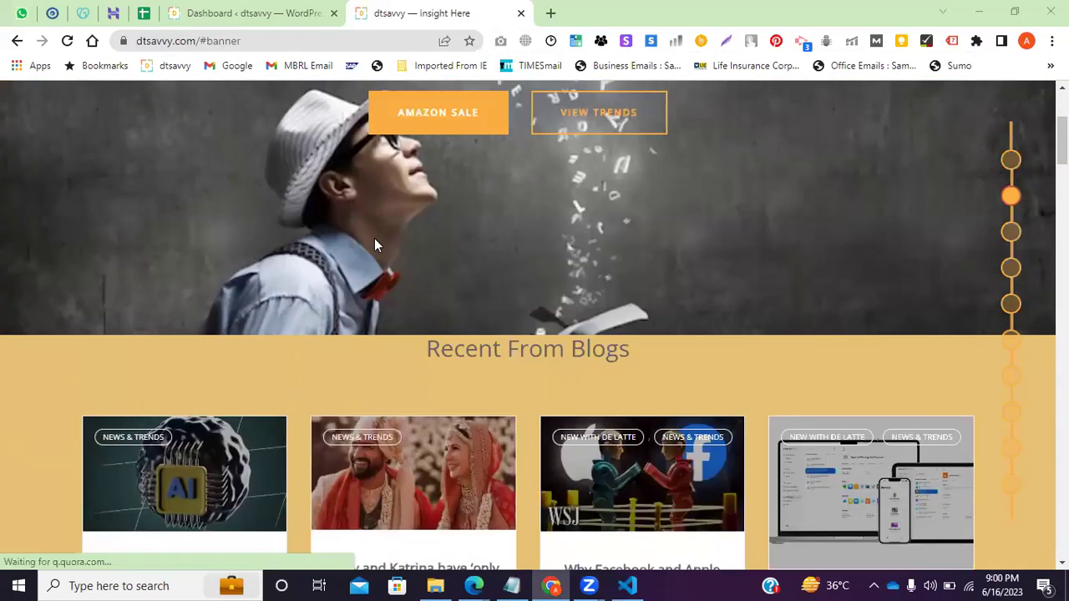
{"action": "scroll", "coordinate": [374, 238], "scroll_direction": "up", "scroll_amount": 3}
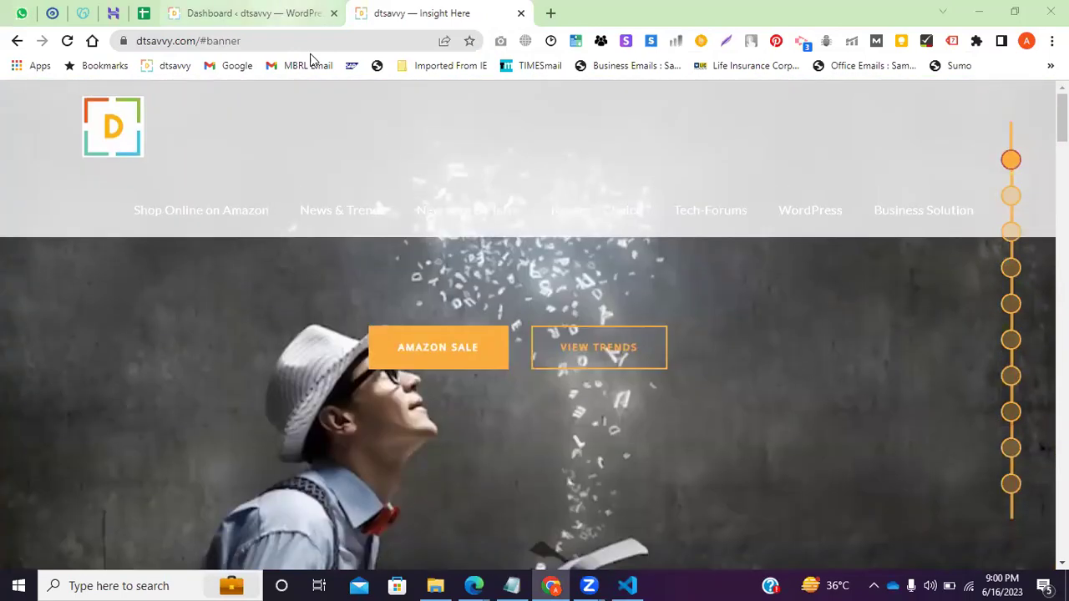
Glance at the foodhubinsta.com '- working' note, then return to dtsavvy.com.
{"action": "left_click", "coordinate": [512, 586]}
{"action": "left_click", "coordinate": [185, 494]}
{"action": "left_click", "coordinate": [42, 465], "text": "shift"}
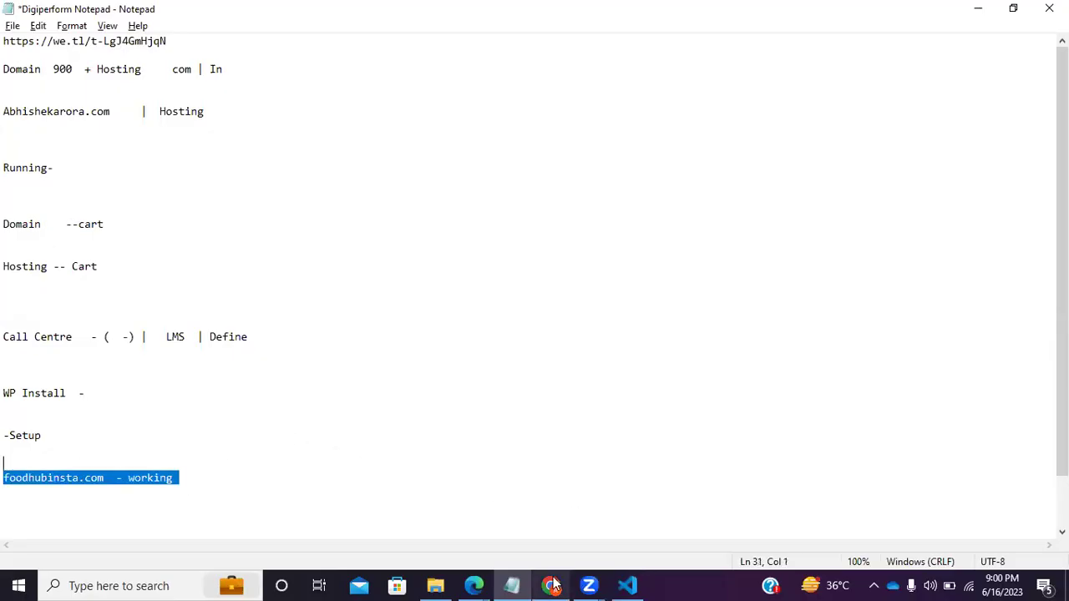
{"action": "left_click", "coordinate": [550, 585]}
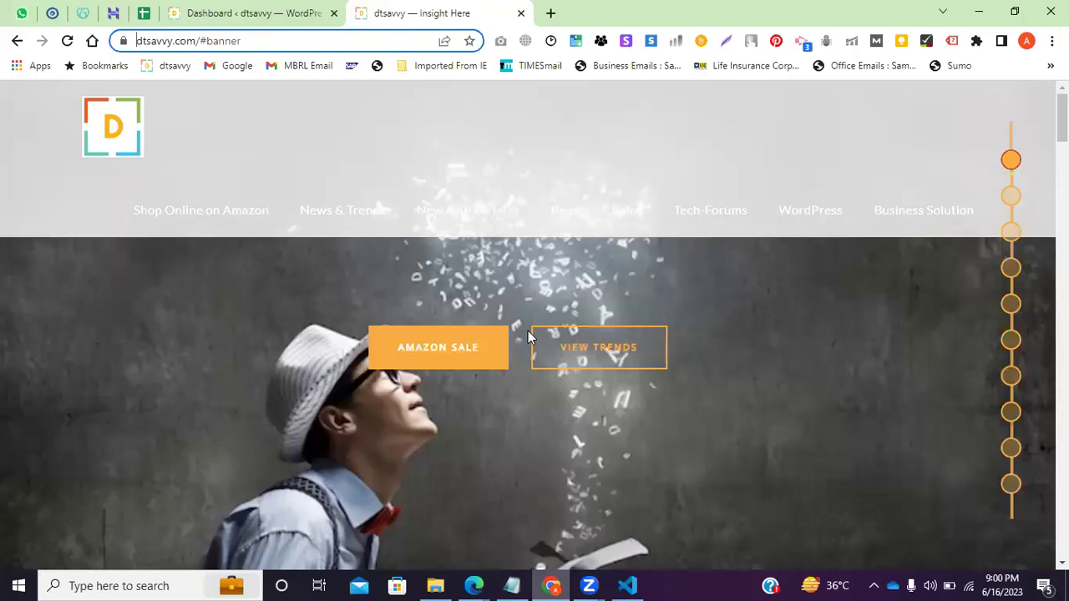
{"action": "key", "text": "alt+Tab"}
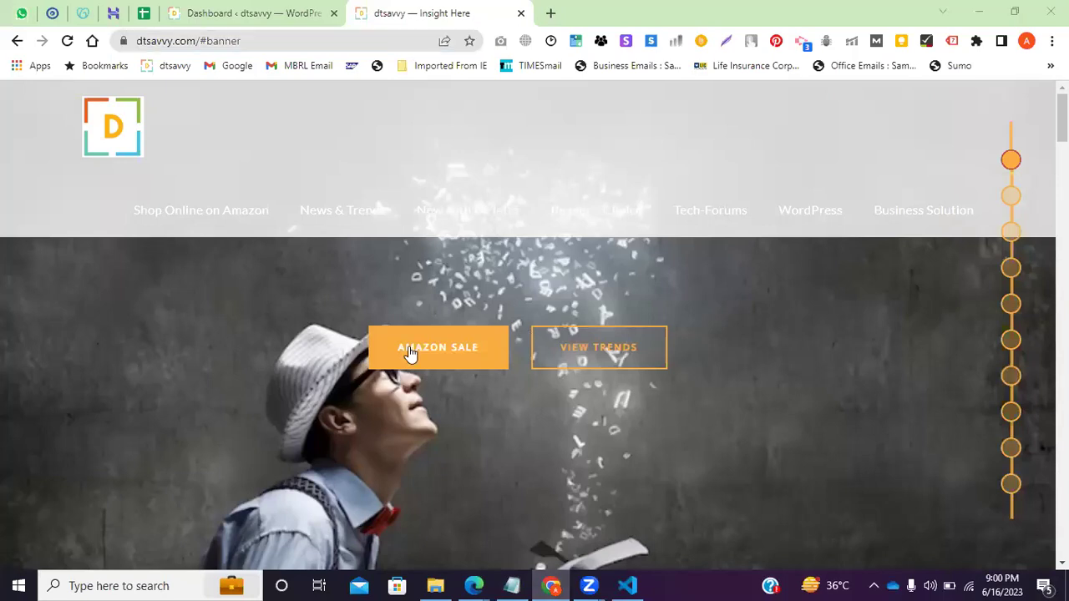
Reload the dtsavvy.com home page and scroll to the Recent From Blogs cards.
{"action": "scroll", "coordinate": [329, 304], "scroll_direction": "down", "scroll_amount": 3}
{"action": "scroll", "coordinate": [286, 149], "scroll_direction": "up", "scroll_amount": 5}
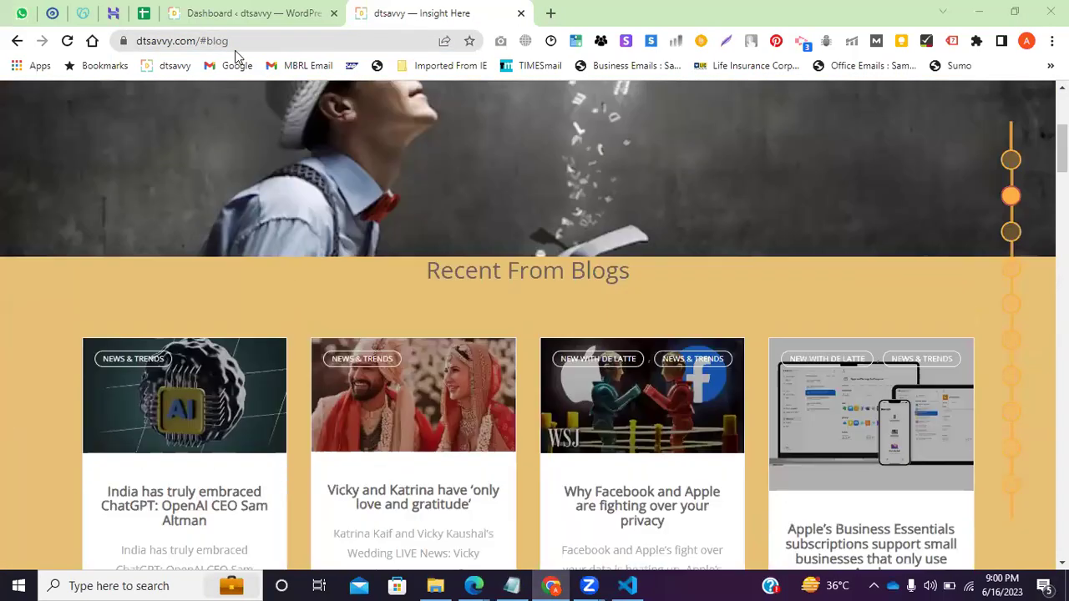
{"action": "left_click", "coordinate": [234, 42]}
{"action": "key", "text": "Return"}
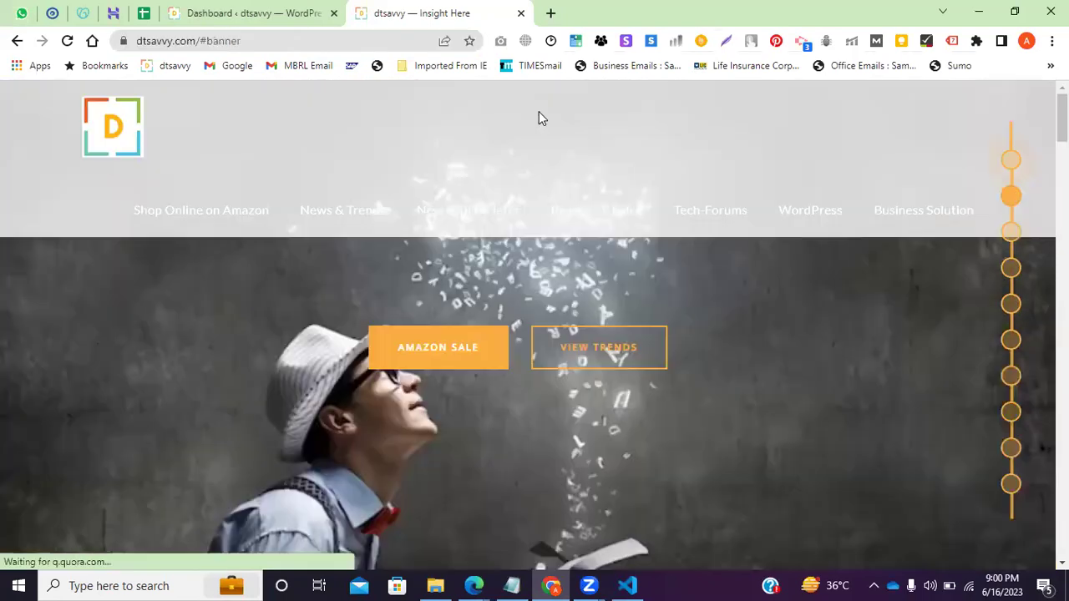
{"action": "scroll", "coordinate": [390, 338], "scroll_direction": "down", "scroll_amount": 5}
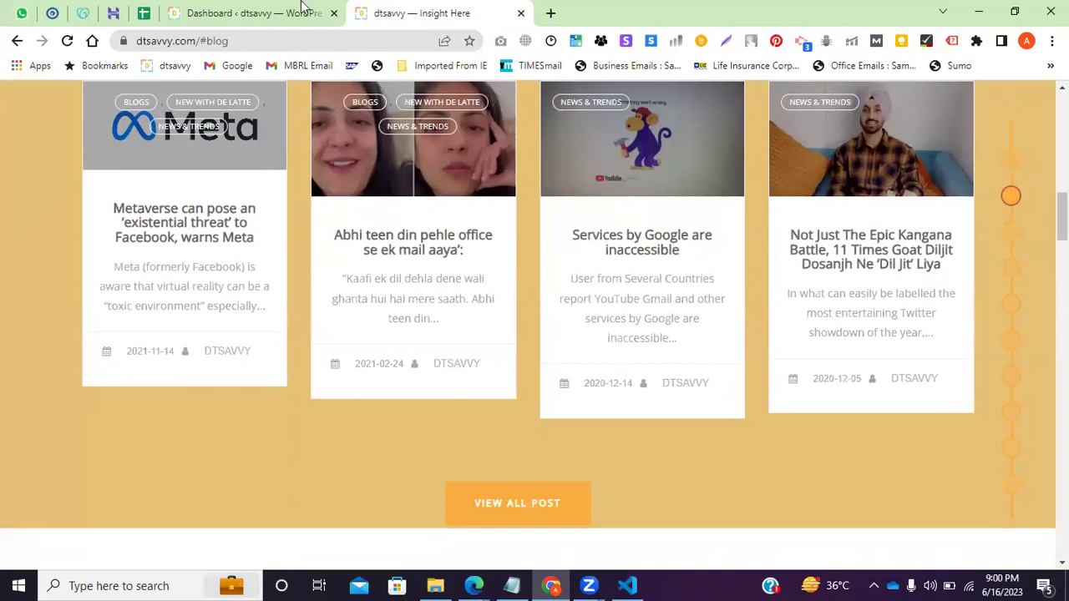
Add a 'foodhubinsta.com/wp-admin/' line below the working note in Notepad.
{"action": "key", "text": "alt+Tab"}
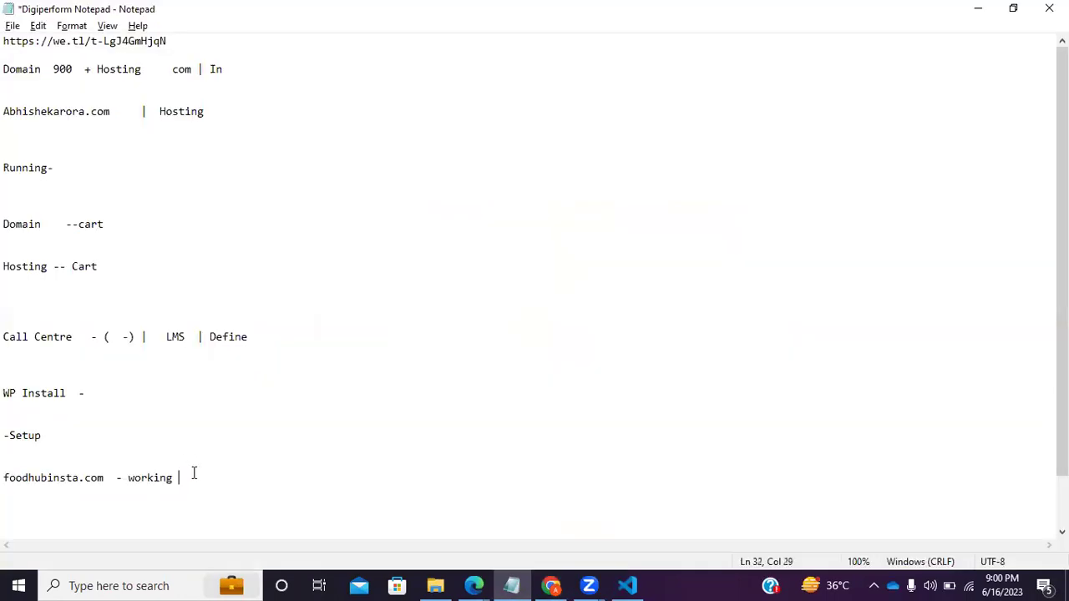
{"action": "left_click", "coordinate": [193, 487]}
{"action": "double_click", "coordinate": [100, 474]}
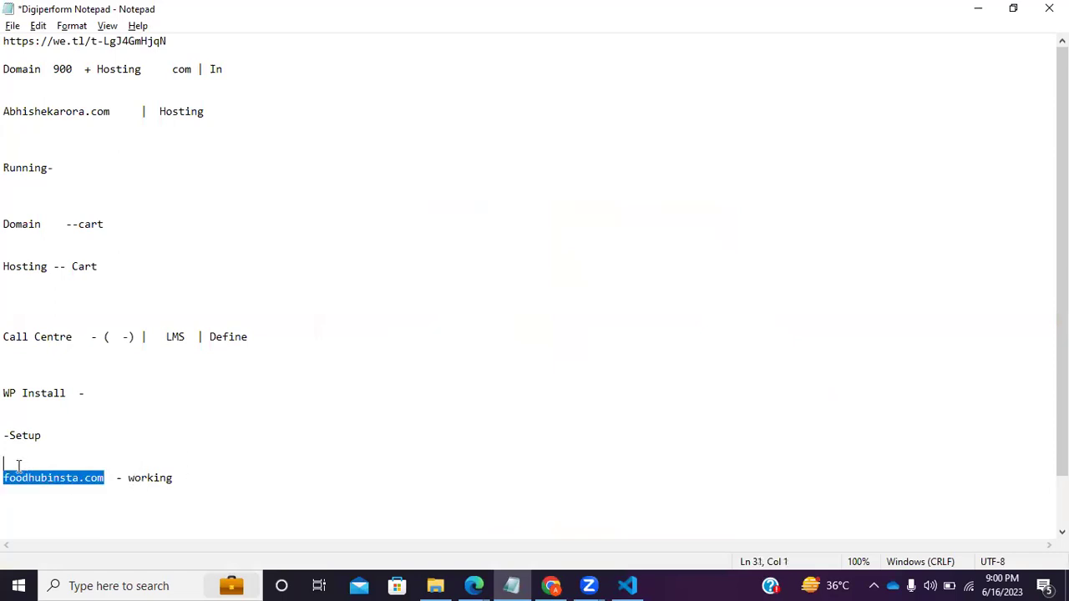
{"action": "left_click", "coordinate": [185, 477]}
{"action": "key", "text": "Return"}
{"action": "key", "text": "Return"}
{"action": "key", "text": "Return"}
{"action": "key", "text": "ctrl+v"}
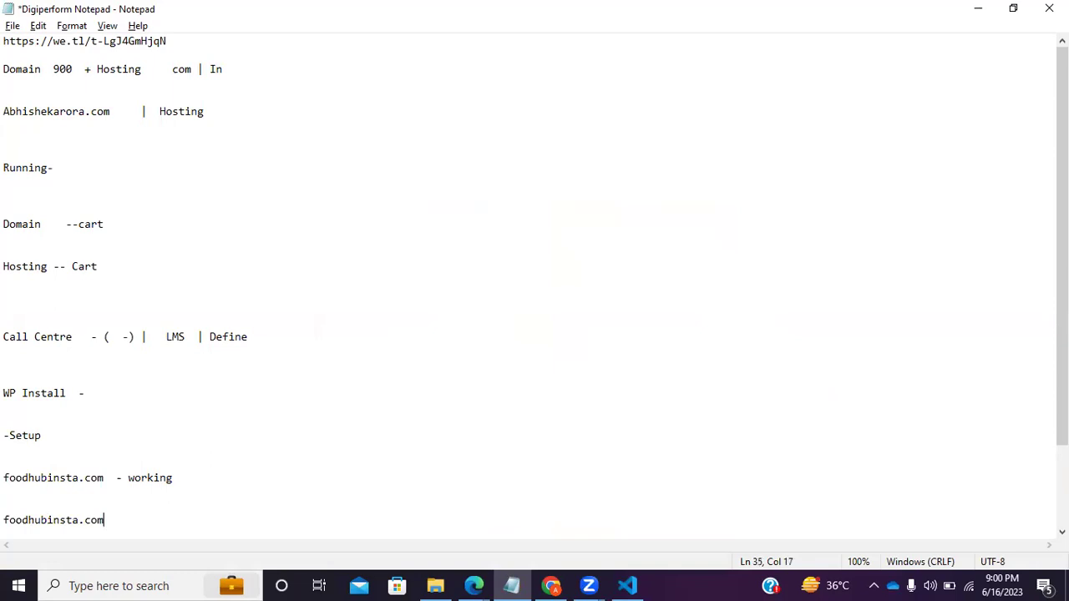
{"action": "type", "text": "/wp-admin/"}
{"action": "left_click_drag", "start_coordinate": [185, 520], "coordinate": [7, 514]}
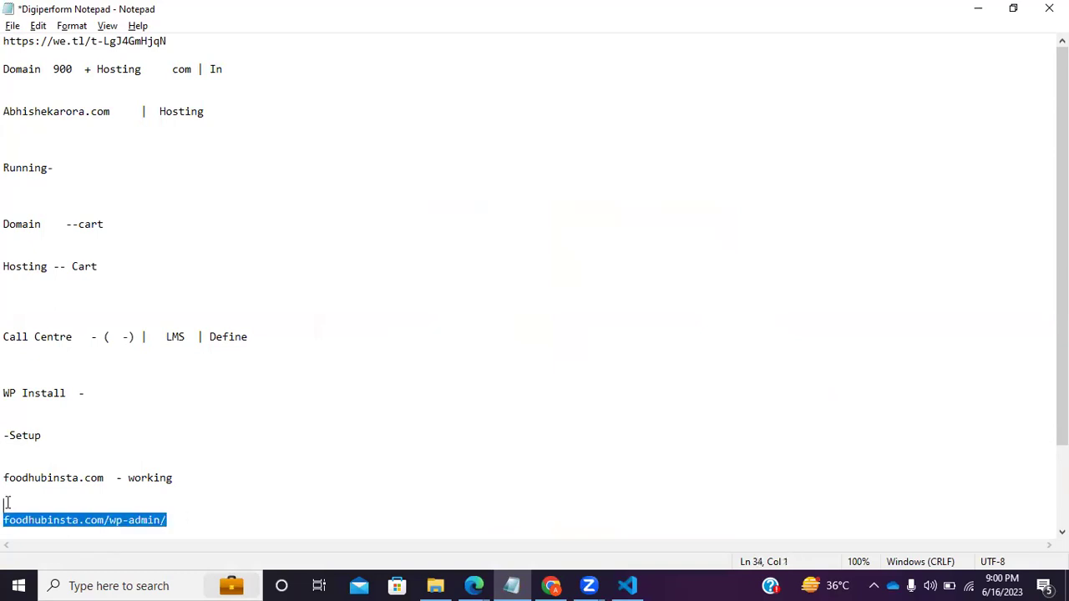
{"action": "left_click", "coordinate": [551, 585]}
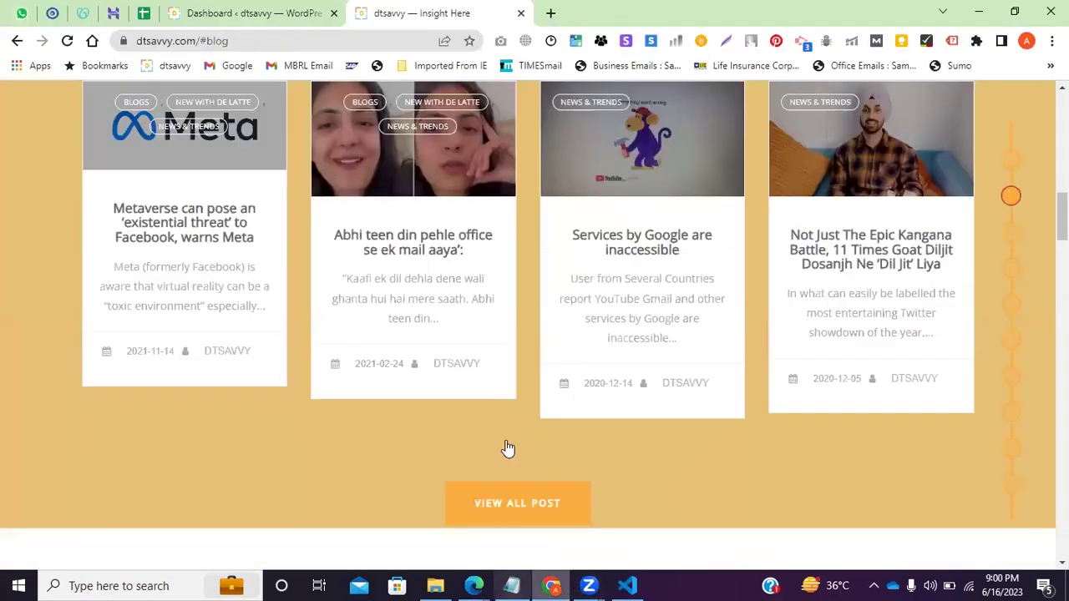
Scroll through the dtsavvy WordPress Dashboard, then point out WP Install in the Notepad checklist.
{"action": "left_click", "coordinate": [310, 13]}
{"action": "left_click", "coordinate": [310, 41]}
{"action": "scroll", "coordinate": [421, 260], "scroll_direction": "down", "scroll_amount": 4}
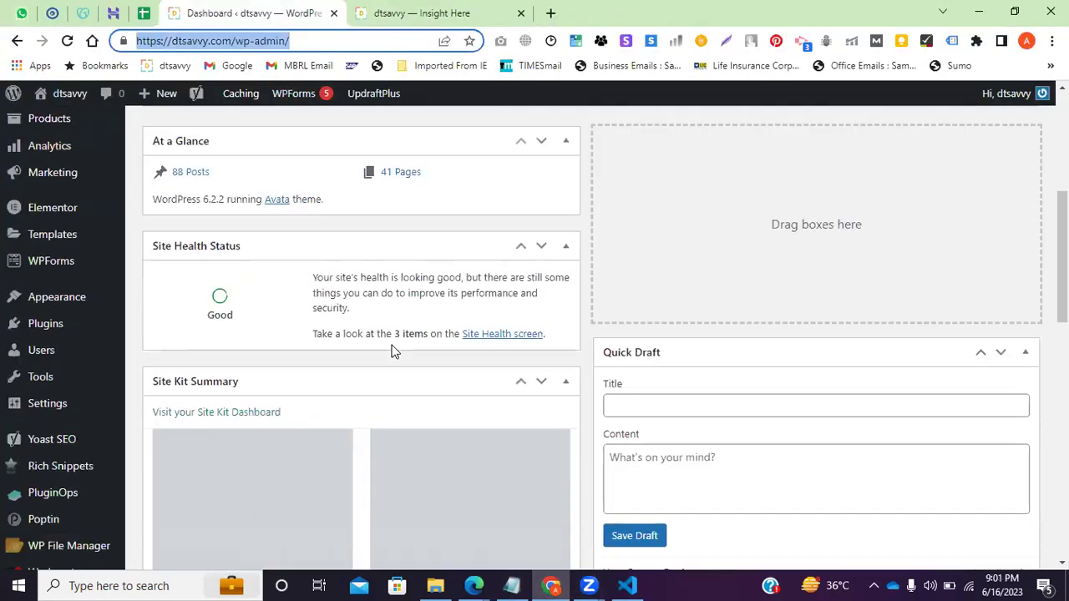
{"action": "scroll", "coordinate": [394, 351], "scroll_direction": "down", "scroll_amount": 2}
{"action": "scroll", "coordinate": [405, 153], "scroll_direction": "up", "scroll_amount": 7}
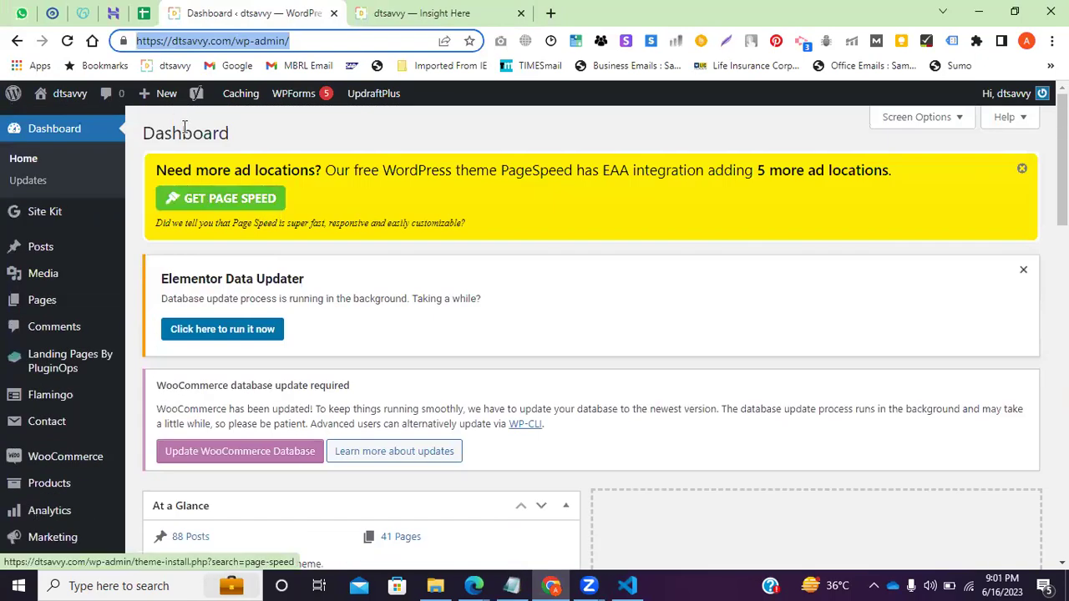
{"action": "left_click_drag", "start_coordinate": [231, 134], "coordinate": [143, 132]}
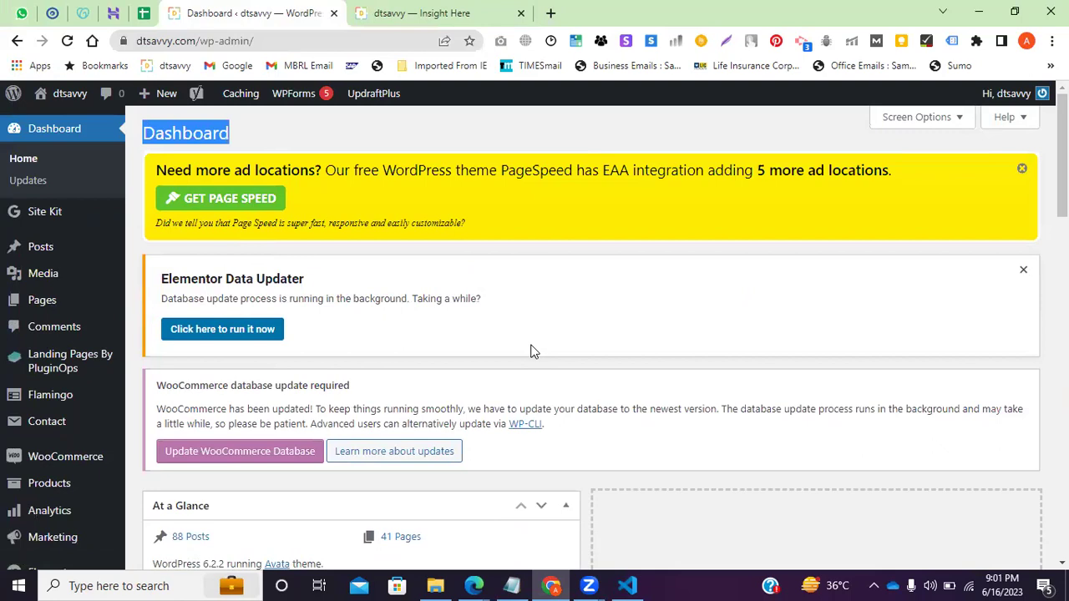
{"action": "left_click", "coordinate": [512, 585]}
{"action": "left_click", "coordinate": [79, 357]}
{"action": "left_click", "coordinate": [106, 399]}
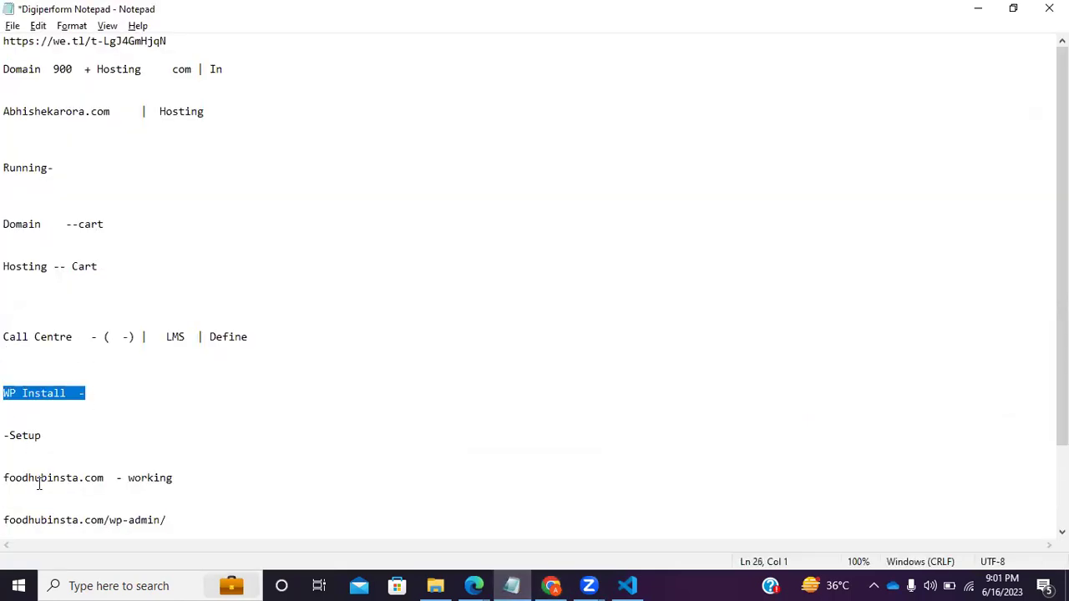
Highlight the foodhubinsta.com, working and wp-admin entries, then bring the dtsavvy Dashboard forward.
{"action": "left_click", "coordinate": [38, 418]}
{"action": "left_click_drag", "start_coordinate": [105, 478], "coordinate": [3, 481]}
{"action": "left_click_drag", "start_coordinate": [127, 480], "coordinate": [200, 484]}
{"action": "left_click", "coordinate": [192, 519]}
{"action": "key", "text": "shift+Up"}
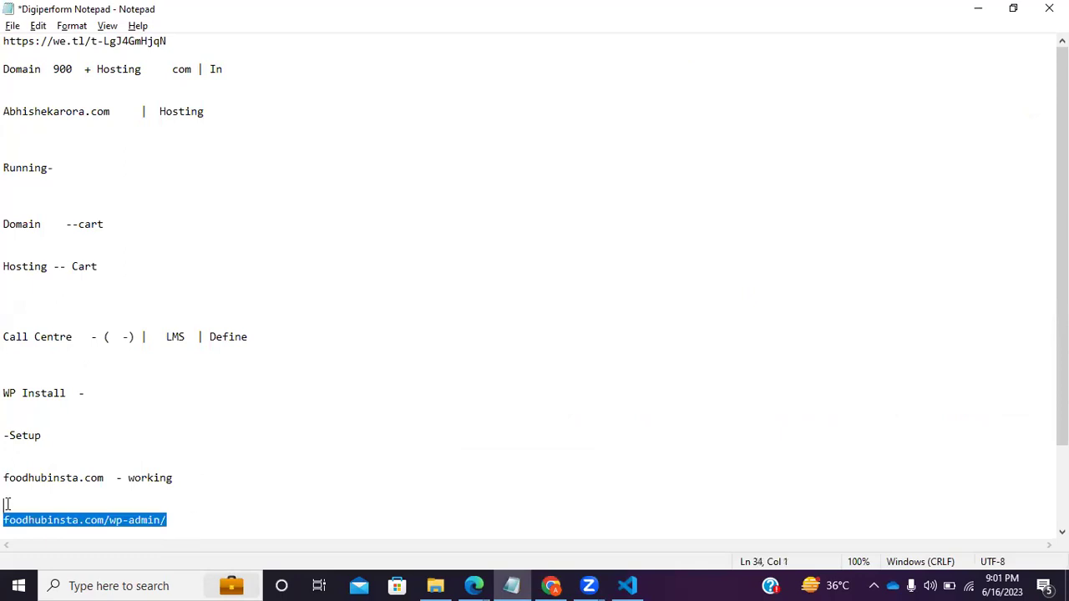
{"action": "left_click", "coordinate": [551, 585]}
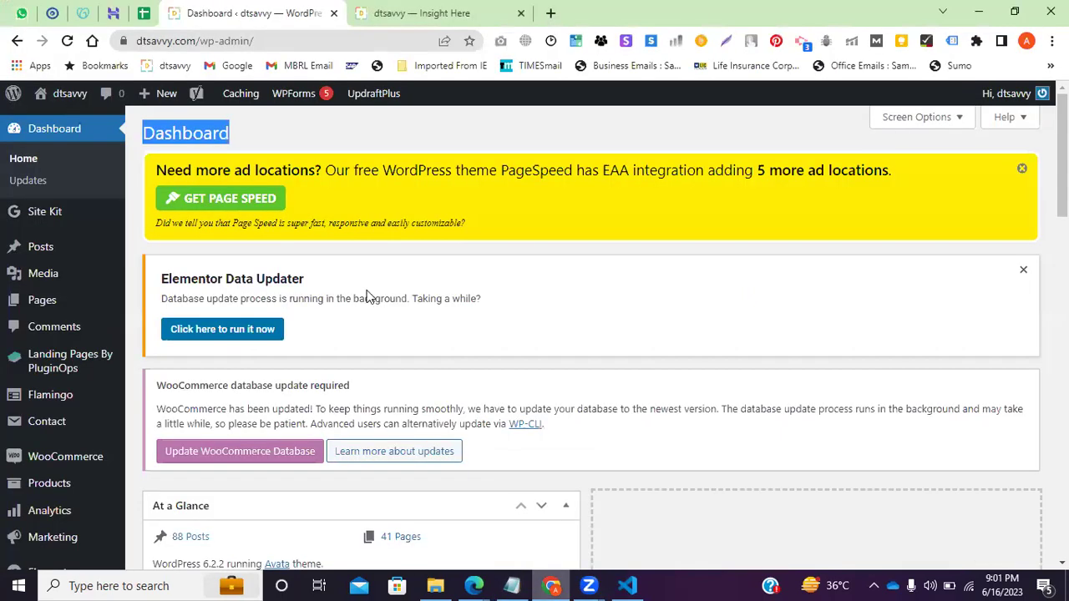
Scroll the dtsavvy WordPress Dashboard and highlight its heading before returning to Notepad.
{"action": "key", "text": "alt+Tab"}
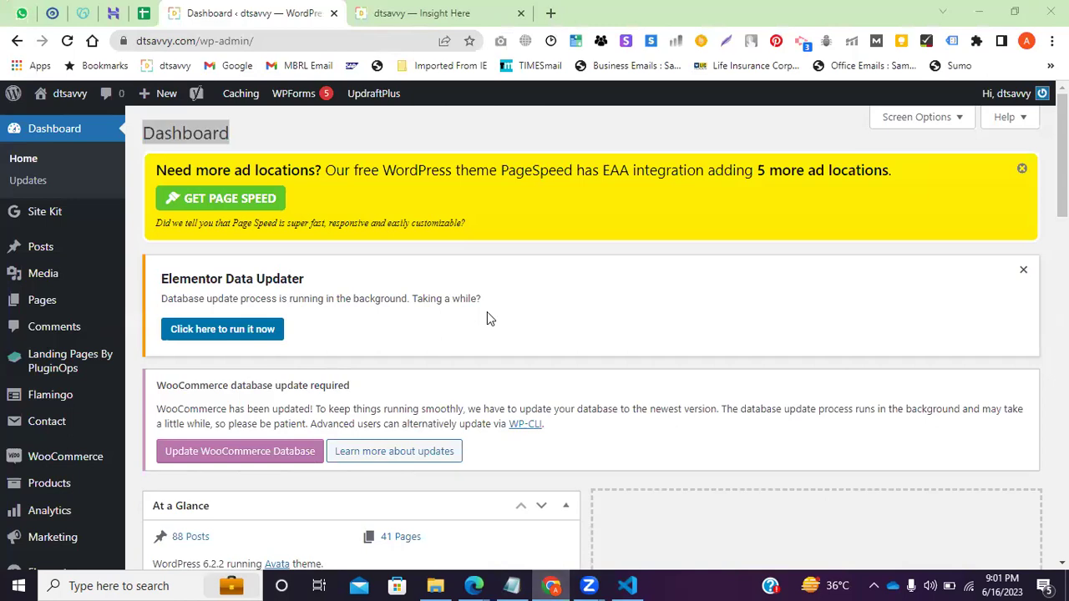
{"action": "left_click", "coordinate": [275, 40]}
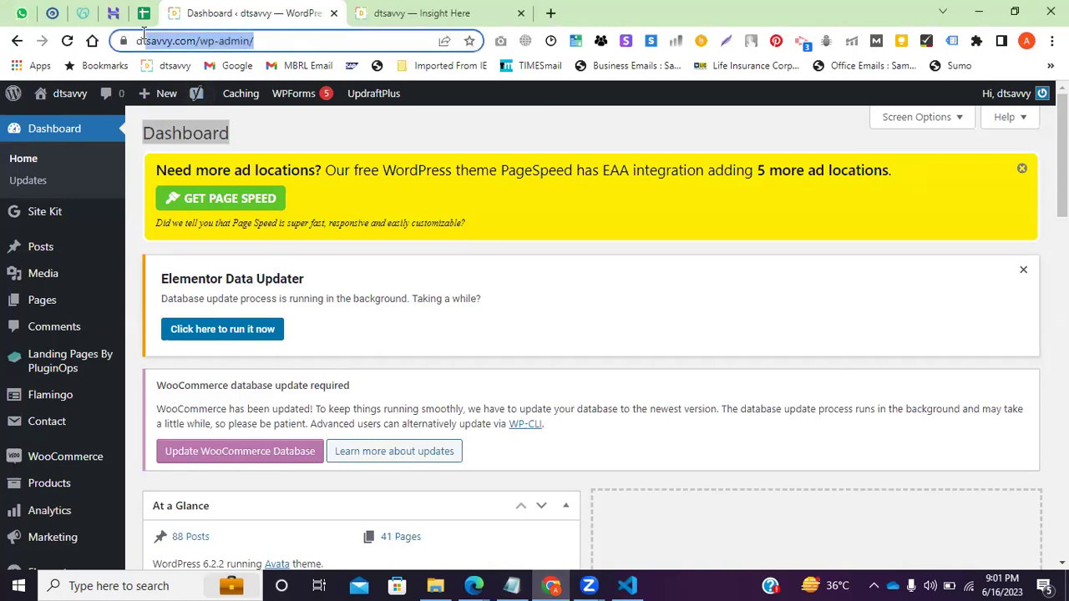
{"action": "scroll", "coordinate": [197, 356], "scroll_direction": "down", "scroll_amount": 10}
{"action": "scroll", "coordinate": [330, 358], "scroll_direction": "up", "scroll_amount": 3}
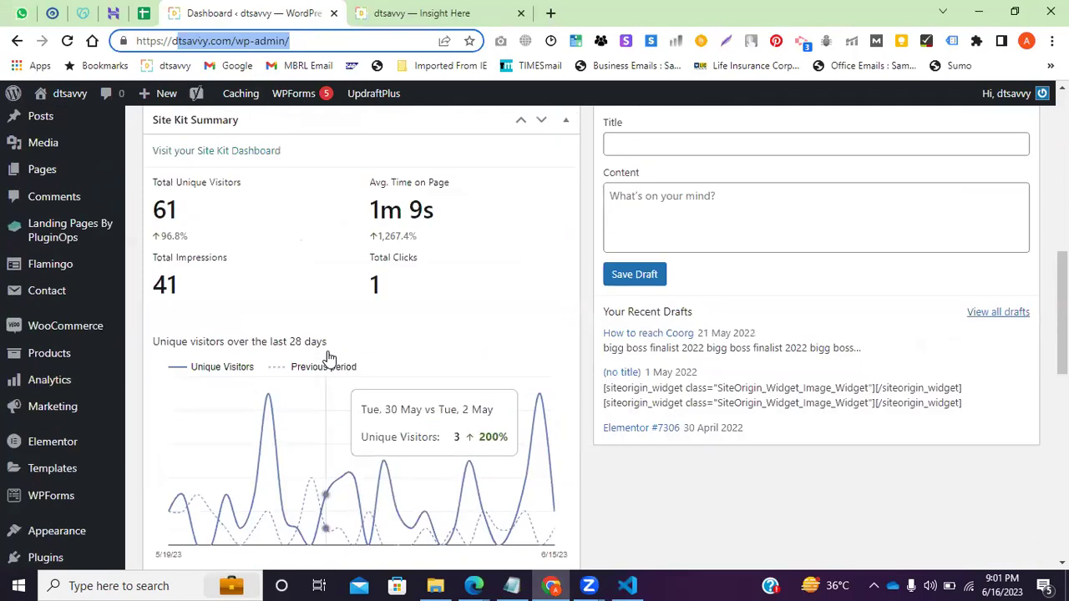
{"action": "scroll", "coordinate": [191, 215], "scroll_direction": "down", "scroll_amount": 1}
{"action": "scroll", "coordinate": [239, 310], "scroll_direction": "up", "scroll_amount": 2}
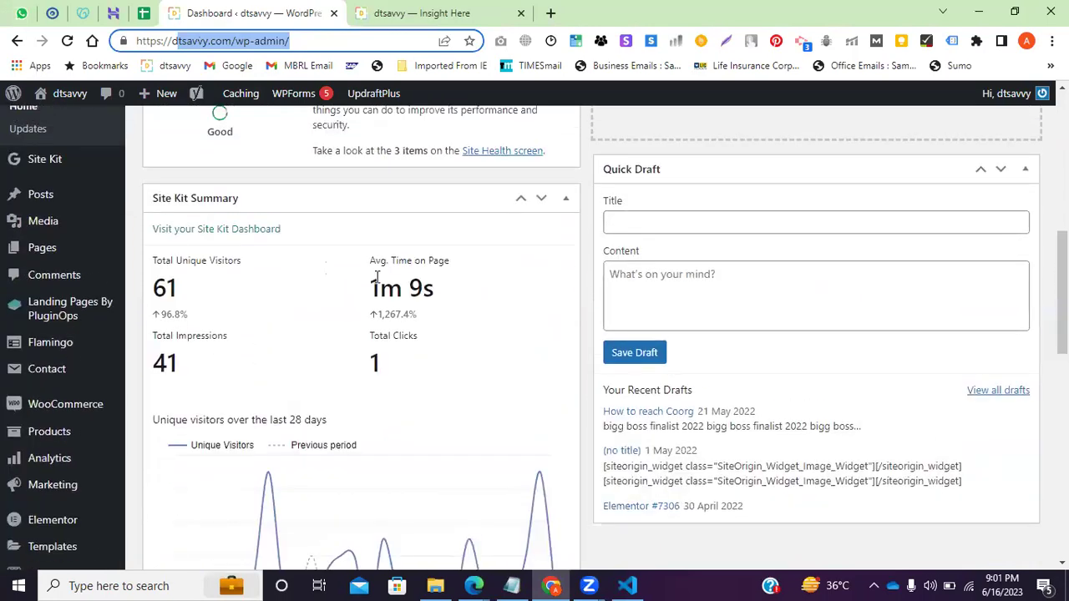
{"action": "scroll", "coordinate": [398, 215], "scroll_direction": "down", "scroll_amount": 1}
{"action": "scroll", "coordinate": [325, 358], "scroll_direction": "down", "scroll_amount": 2}
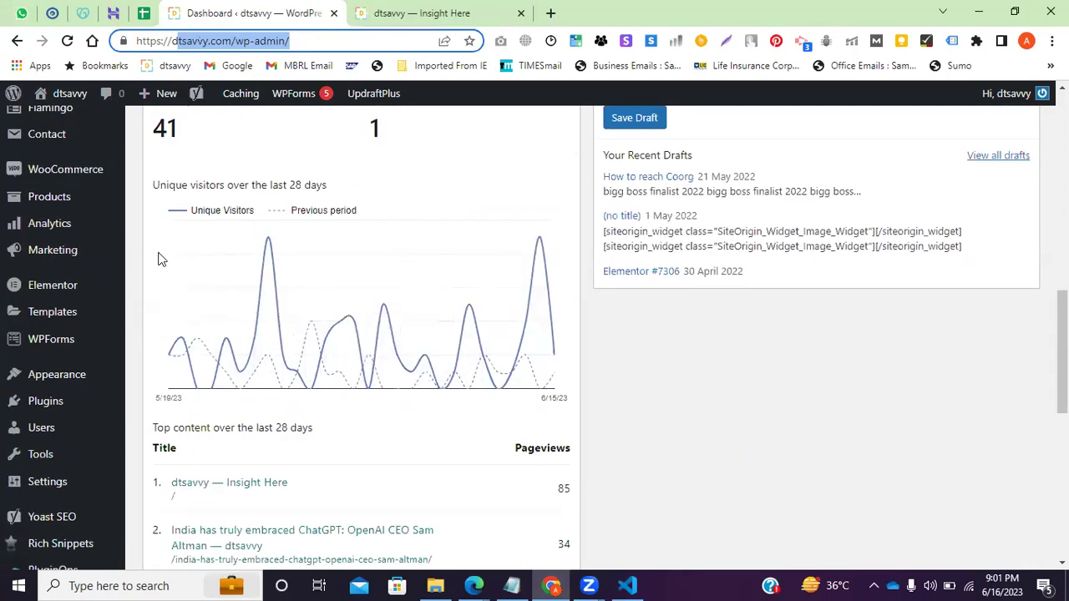
{"action": "scroll", "coordinate": [283, 324], "scroll_direction": "up", "scroll_amount": 1}
{"action": "scroll", "coordinate": [283, 323], "scroll_direction": "up", "scroll_amount": 15}
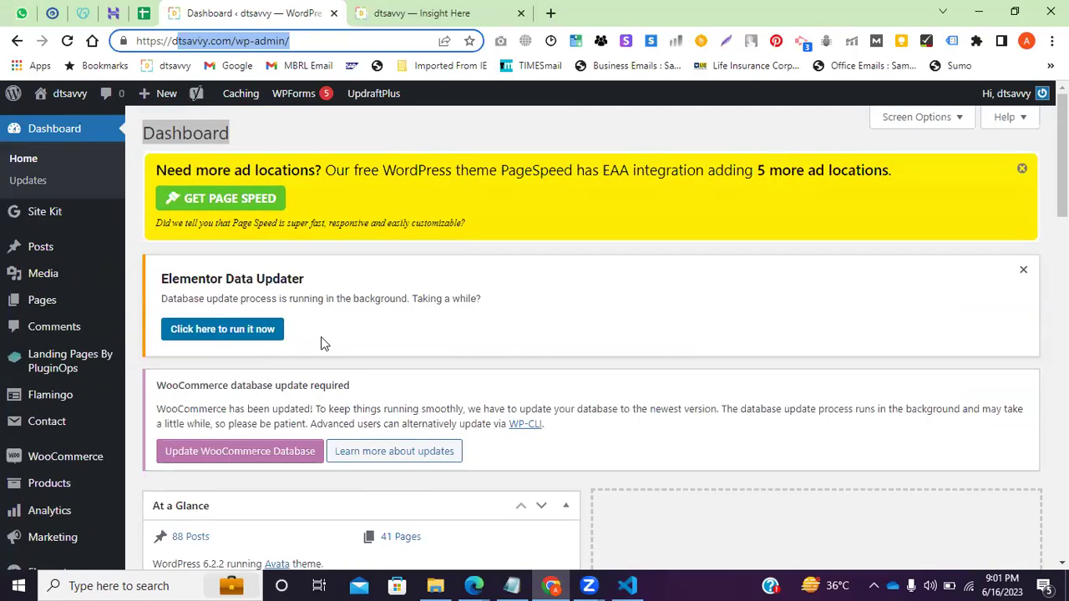
{"action": "left_click", "coordinate": [246, 130]}
{"action": "left_click_drag", "start_coordinate": [241, 126], "coordinate": [143, 131]}
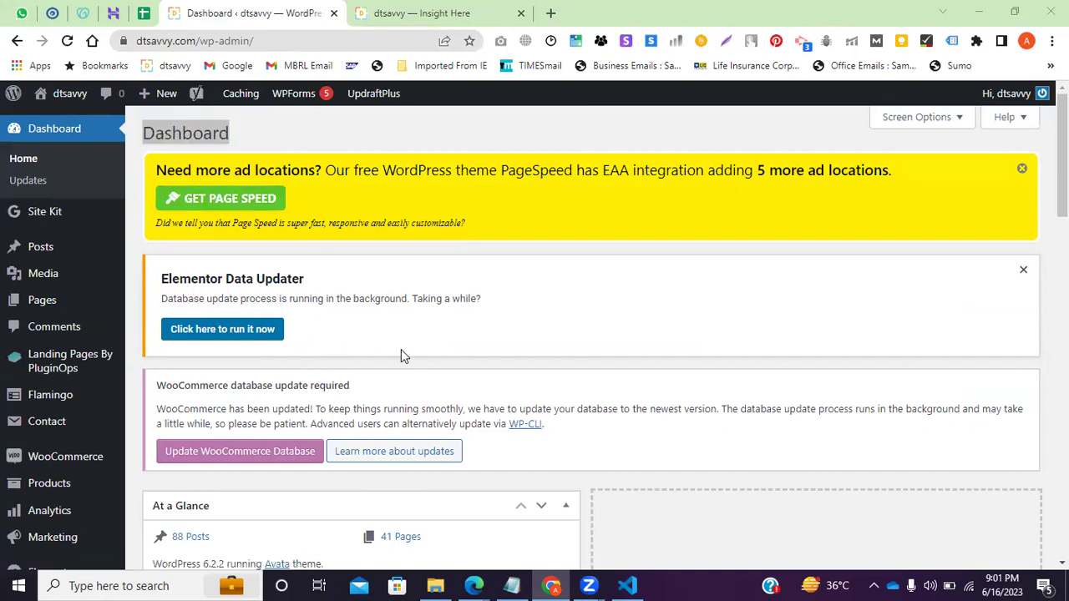
{"action": "key", "text": "alt+Tab"}
Add a 'Dashboard' line below the foodhubinsta.com/wp-admin/ entry.
{"action": "left_click", "coordinate": [109, 522]}
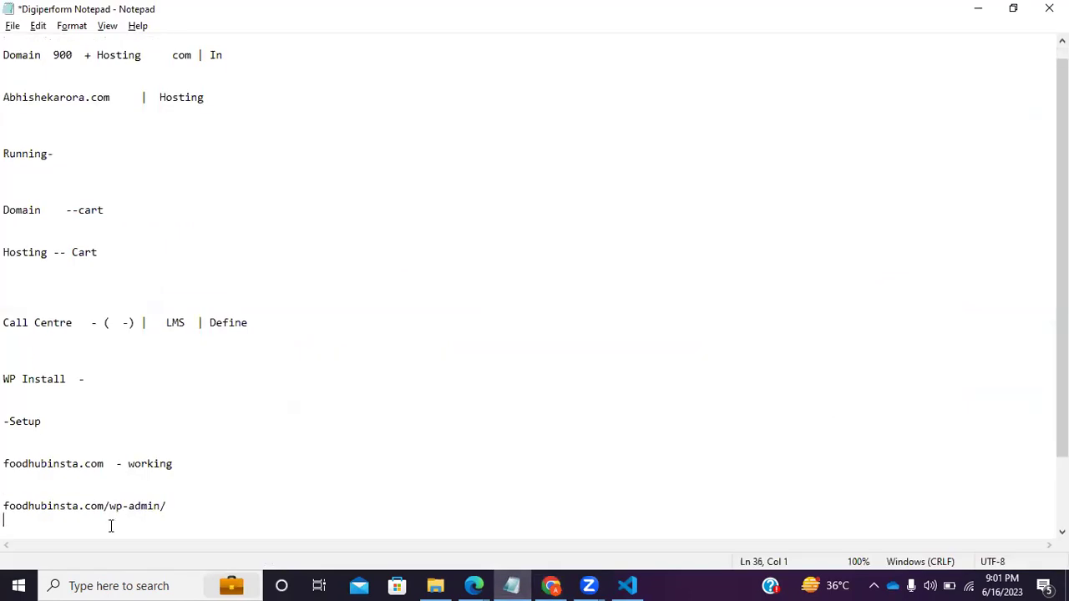
{"action": "left_click", "coordinate": [181, 510]}
{"action": "key", "text": "Return"}
{"action": "key", "text": "Return"}
{"action": "key", "text": "Return"}
{"action": "type", "text": "Dashboard"}
Highlight the Call Centre, Domain and Hosting cart, and WP Install lines to review the checklist.
{"action": "left_click_drag", "start_coordinate": [75, 522], "coordinate": [5, 210]}
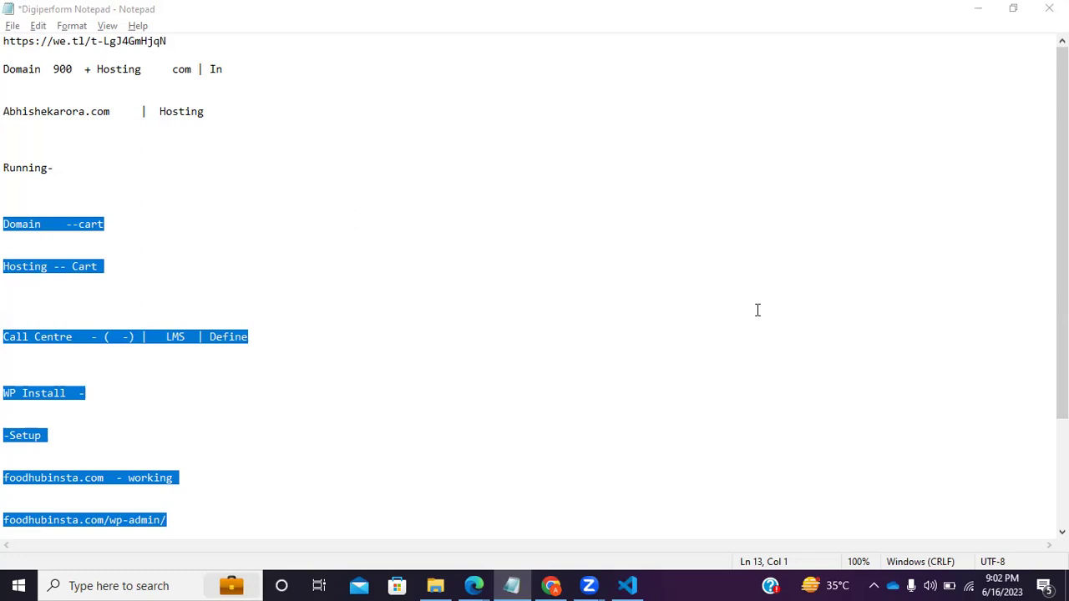
{"action": "left_click", "coordinate": [169, 409]}
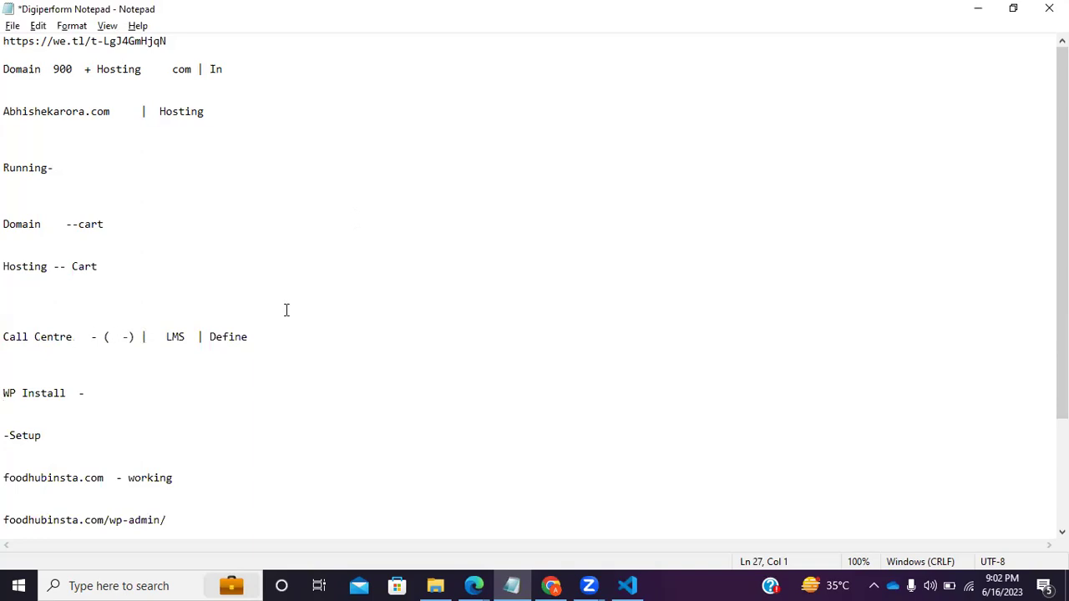
{"action": "left_click_drag", "start_coordinate": [248, 336], "coordinate": [5, 336]}
{"action": "left_click", "coordinate": [172, 368]}
{"action": "left_click_drag", "start_coordinate": [120, 279], "coordinate": [8, 207]}
{"action": "scroll", "coordinate": [117, 288], "scroll_direction": "down", "scroll_amount": 1}
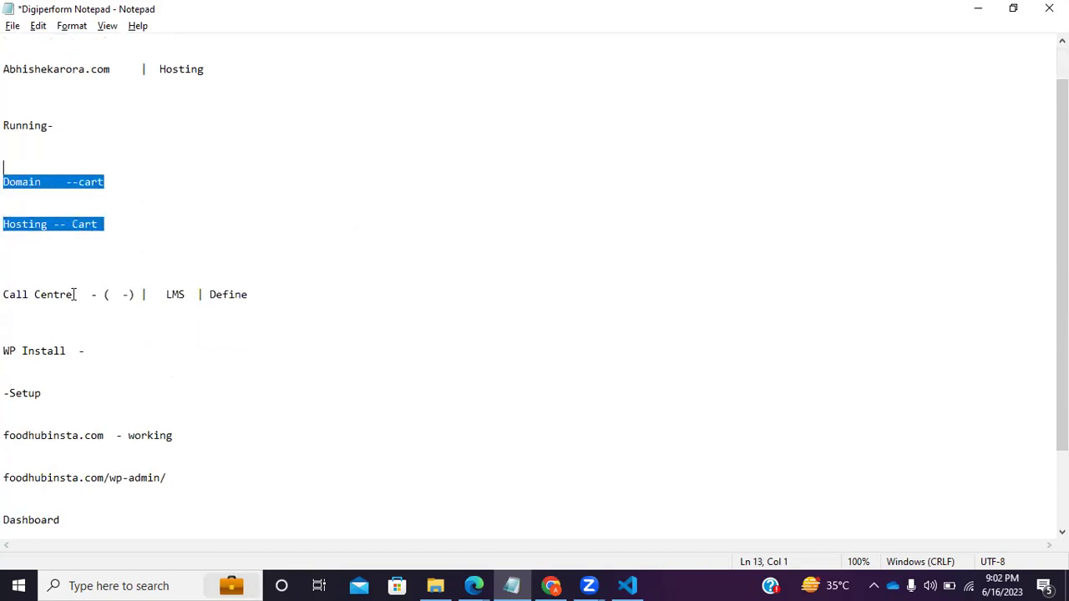
{"action": "left_click_drag", "start_coordinate": [83, 357], "coordinate": [7, 354]}
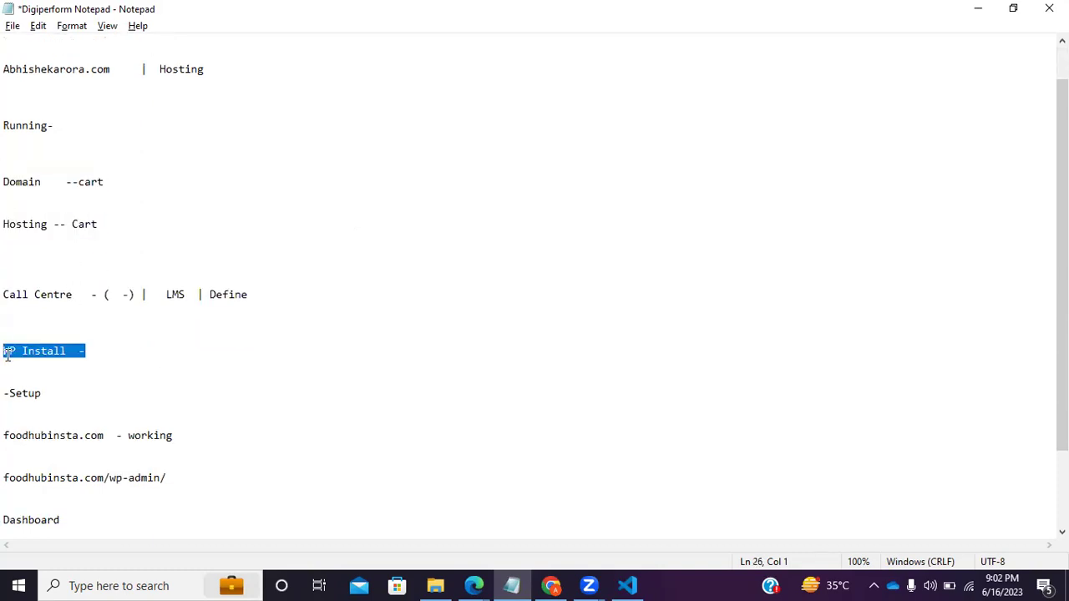
{"action": "left_click_drag", "start_coordinate": [44, 394], "coordinate": [5, 394]}
{"action": "scroll", "coordinate": [100, 347], "scroll_direction": "down", "scroll_amount": 2}
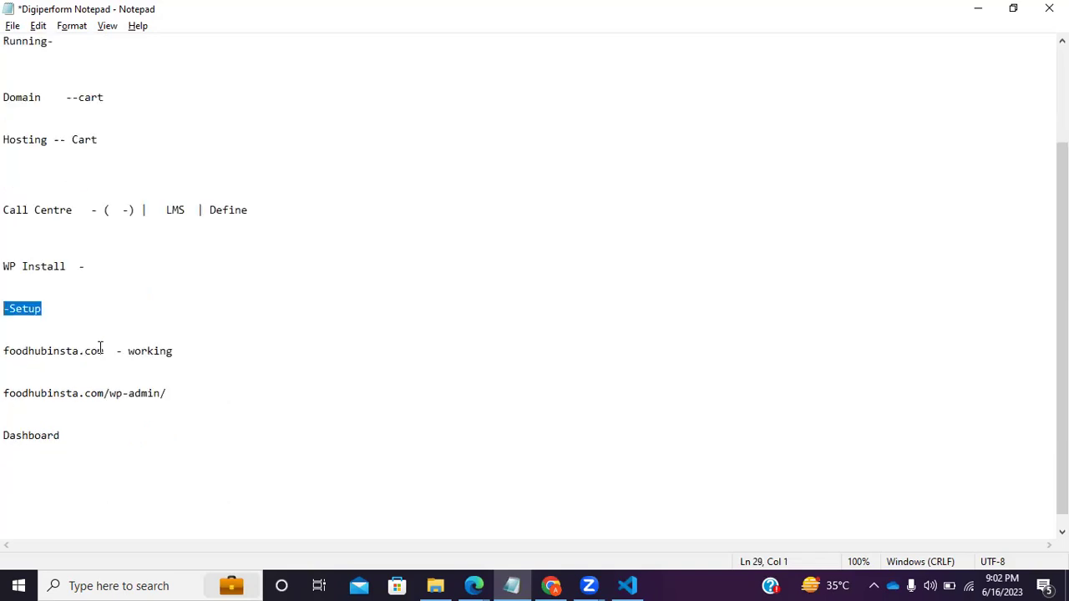
Highlight the foodhubinsta.com domain and wp-admin lines, leaving the caret below the wp-admin address.
{"action": "left_click_drag", "start_coordinate": [110, 351], "coordinate": [5, 338]}
{"action": "left_click", "coordinate": [109, 351]}
{"action": "left_click_drag", "start_coordinate": [118, 351], "coordinate": [6, 337]}
{"action": "left_click", "coordinate": [93, 360]}
{"action": "left_click", "coordinate": [172, 393]}
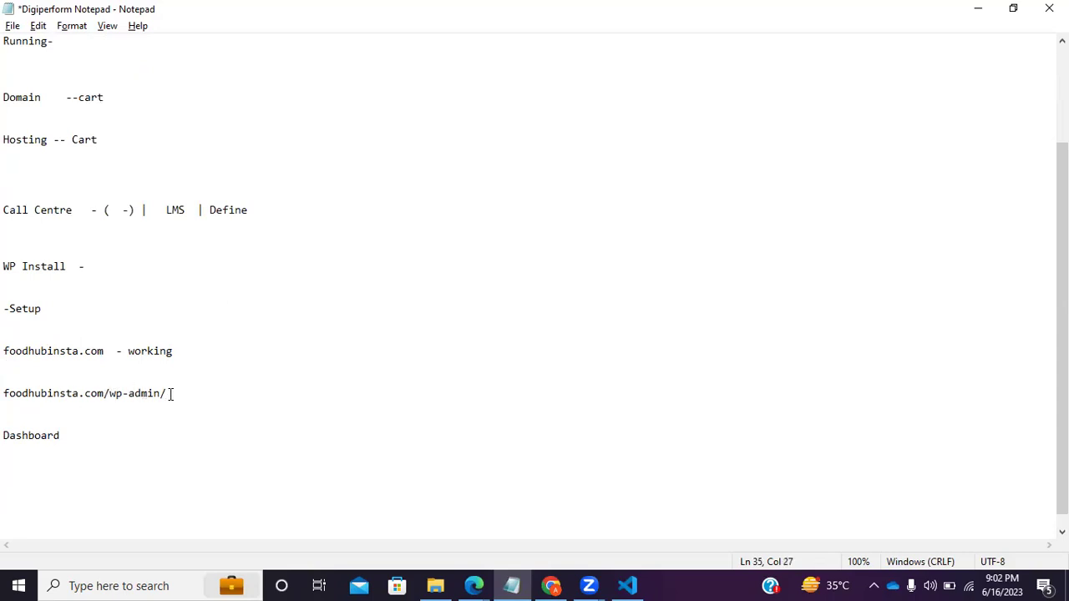
{"action": "left_click_drag", "start_coordinate": [172, 395], "coordinate": [7, 388]}
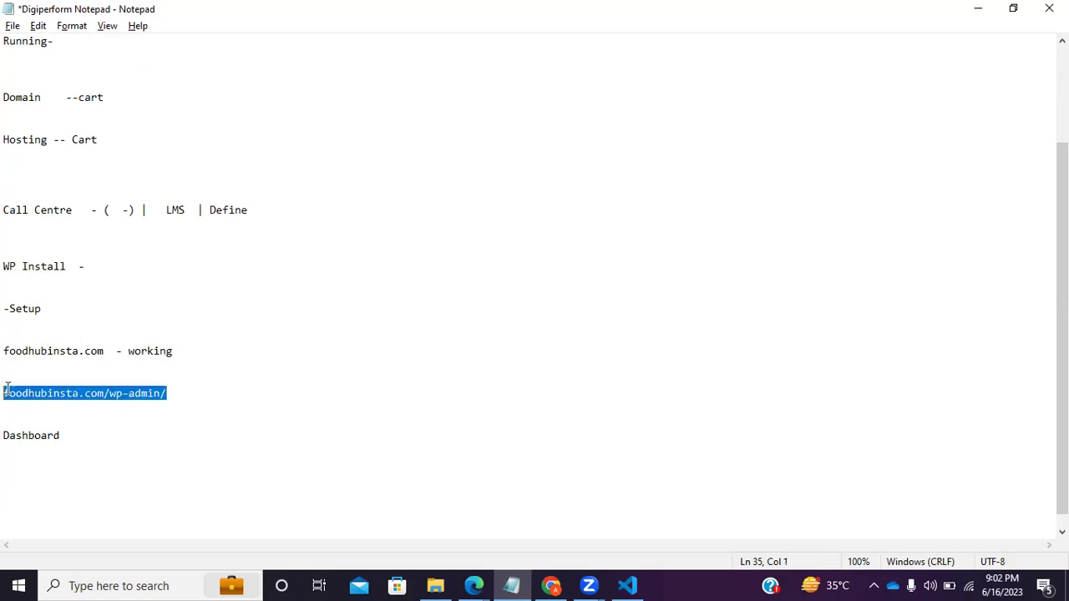
{"action": "left_click", "coordinate": [89, 410]}
Insert a 'login password' line above Dashboard and review the WP Install through Dashboard steps.
{"action": "key", "text": "Return"}
{"action": "key", "text": "Return"}
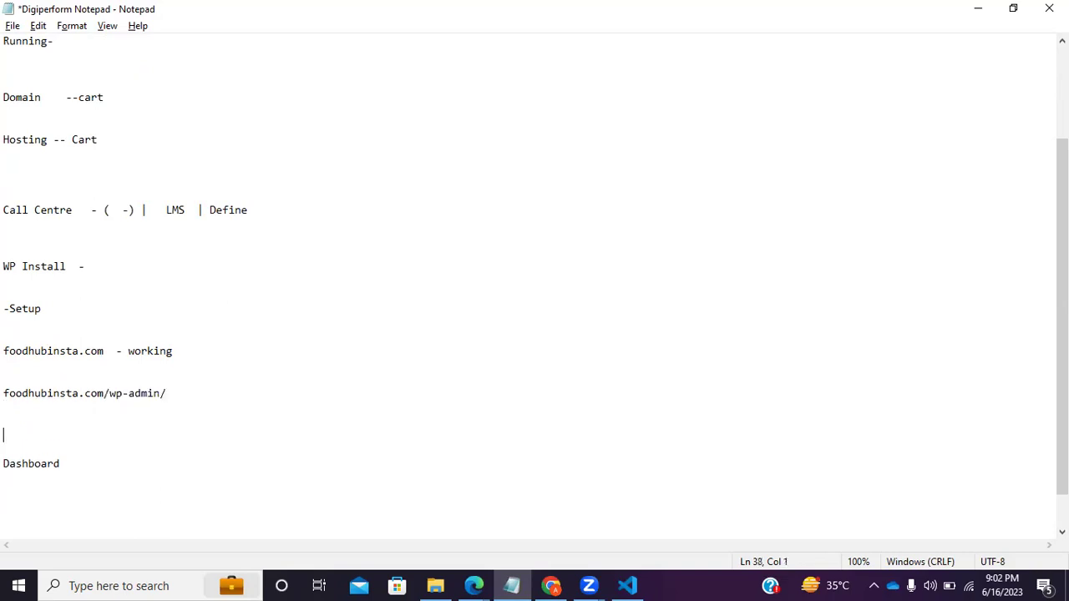
{"action": "type", "text": "login password"}
{"action": "left_click_drag", "start_coordinate": [8, 477], "coordinate": [8, 449]}
{"action": "left_click", "coordinate": [72, 480]}
{"action": "left_click_drag", "start_coordinate": [72, 480], "coordinate": [5, 253]}
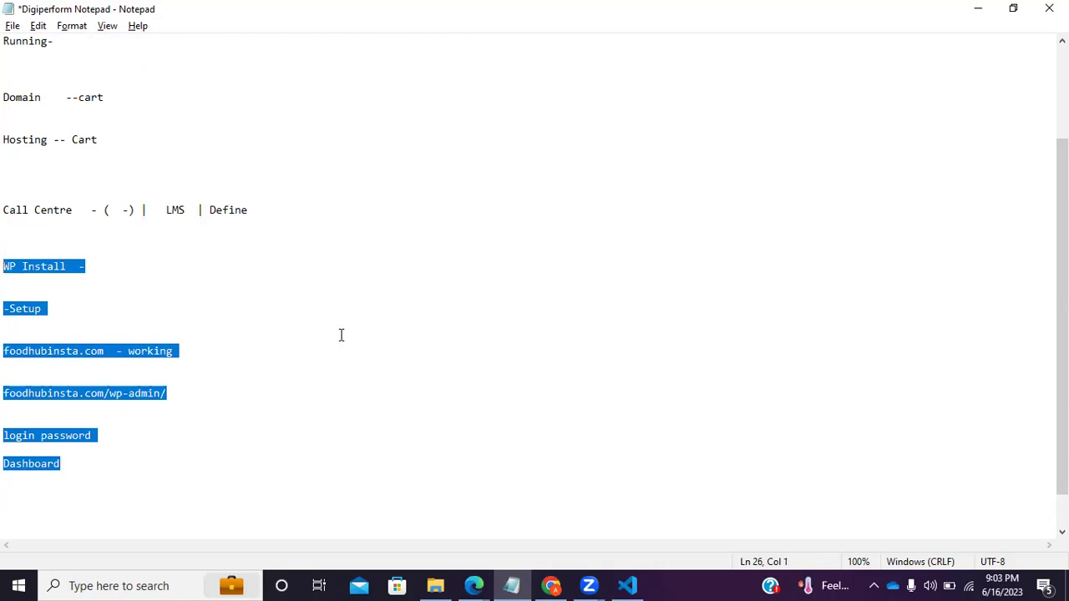
{"action": "left_click", "coordinate": [107, 448]}
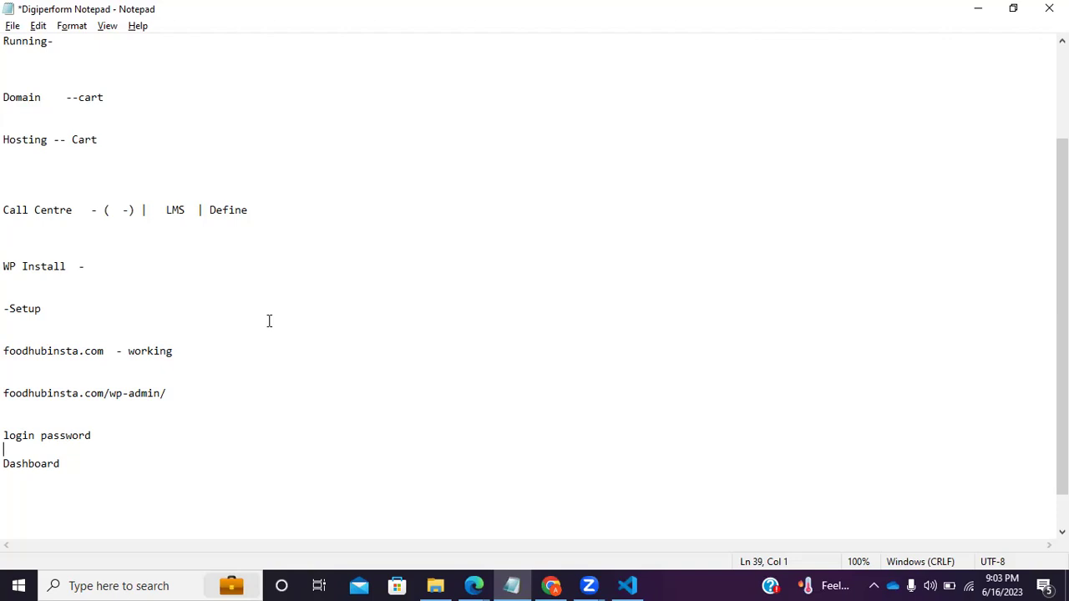
Add blank lines before Dashboard and review every step from Domain to Dashboard.
{"action": "left_click", "coordinate": [95, 436]}
{"action": "key", "text": "Return"}
{"action": "key", "text": "Return"}
{"action": "left_click_drag", "start_coordinate": [79, 485], "coordinate": [7, 100]}
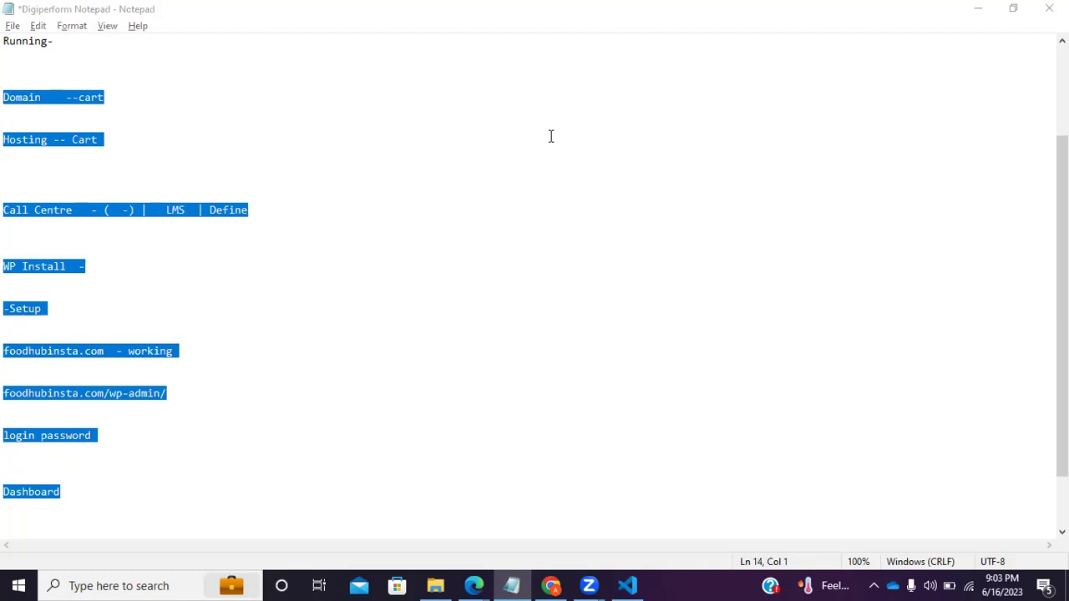
{"action": "scroll", "coordinate": [204, 267], "scroll_direction": "up", "scroll_amount": 2}
{"action": "left_click", "coordinate": [212, 220]}
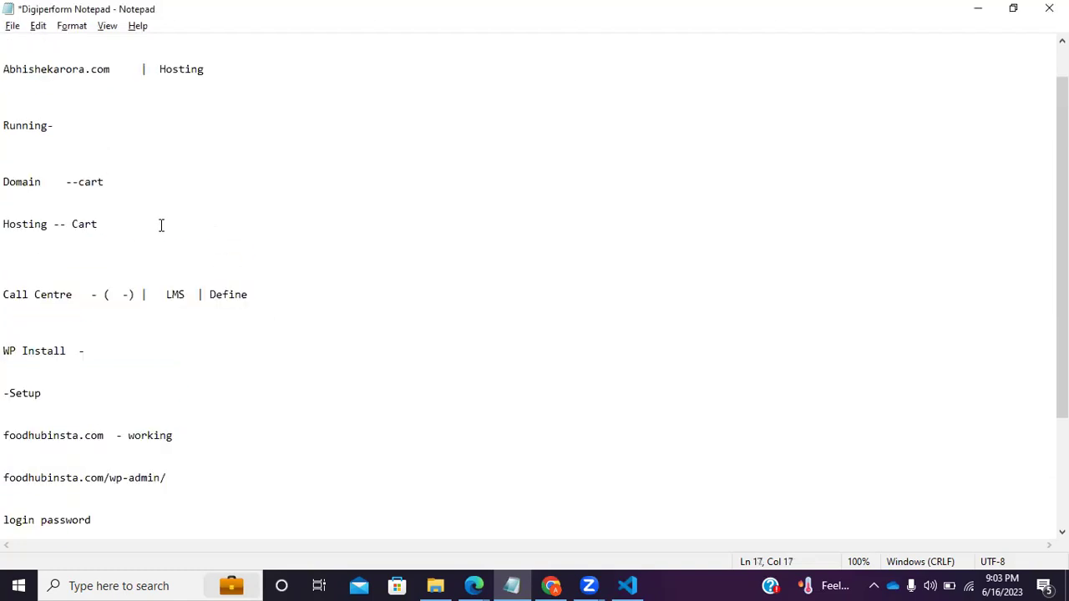
Append '( Cust ID)' to the end of the Hosting -- Cart line.
{"action": "left_click", "coordinate": [110, 185]}
{"action": "left_click", "coordinate": [116, 213]}
{"action": "left_click", "coordinate": [113, 238]}
{"action": "left_click", "coordinate": [117, 222]}
{"action": "type", "text": "( Cust ID)"}
Review the Call Centre, -Setup and working domain lines, then bring the WordPress dashboard forward.
{"action": "left_click_drag", "start_coordinate": [46, 293], "coordinate": [159, 293]}
{"action": "left_click", "coordinate": [142, 351]}
{"action": "left_click_drag", "start_coordinate": [3, 393], "coordinate": [202, 426]}
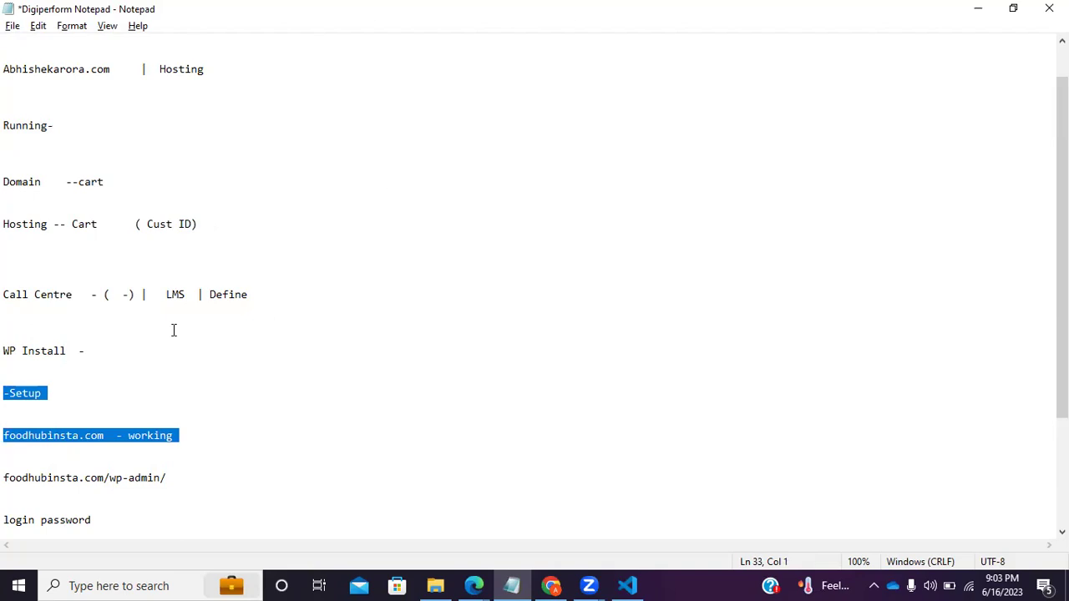
{"action": "scroll", "coordinate": [162, 358], "scroll_direction": "down", "scroll_amount": 2}
{"action": "left_click", "coordinate": [162, 424]}
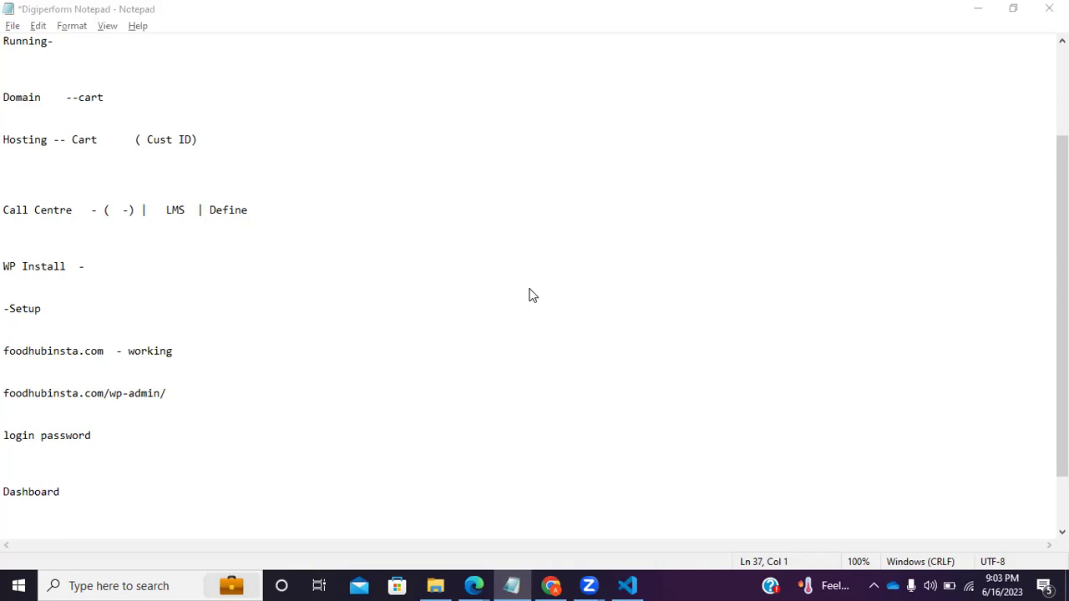
{"action": "left_click", "coordinate": [550, 585]}
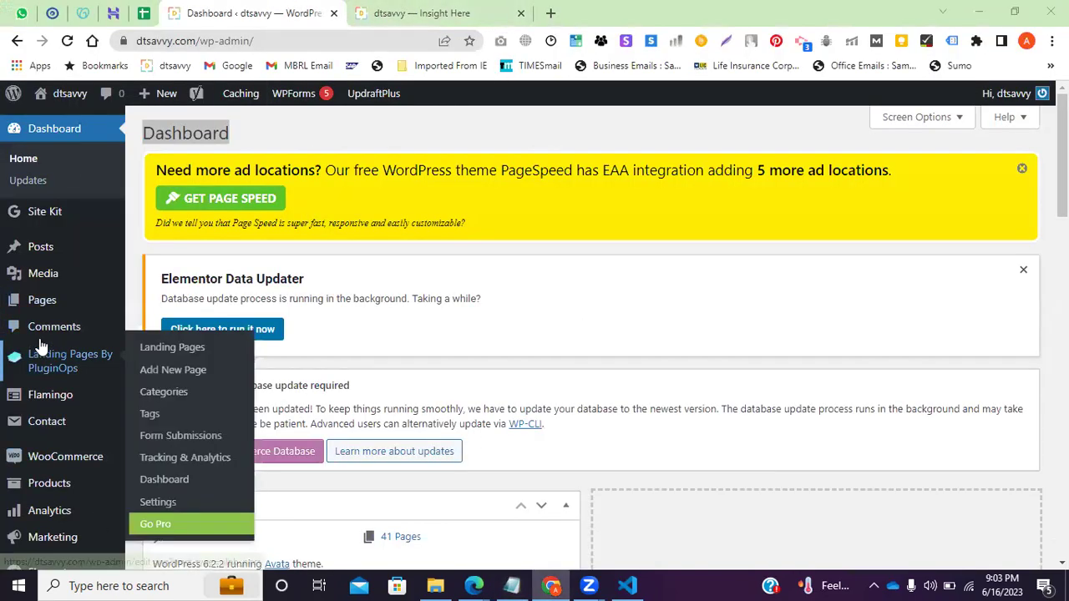
{"action": "left_click", "coordinate": [426, 13]}
{"action": "scroll", "coordinate": [558, 349], "scroll_direction": "down", "scroll_amount": 3}
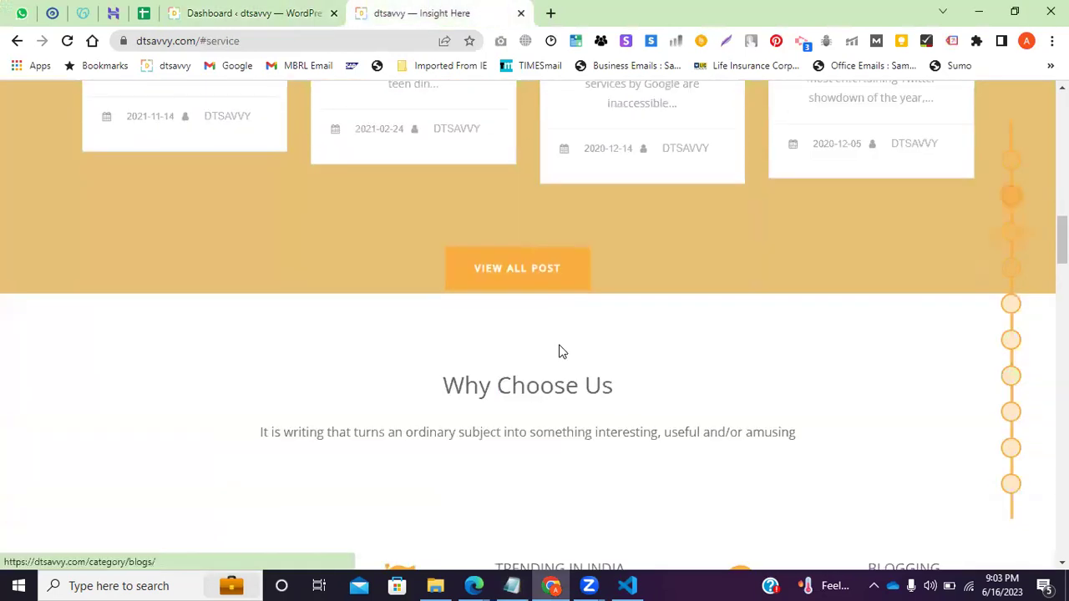
{"action": "scroll", "coordinate": [501, 334], "scroll_direction": "up", "scroll_amount": 4}
{"action": "left_click", "coordinate": [300, 13]}
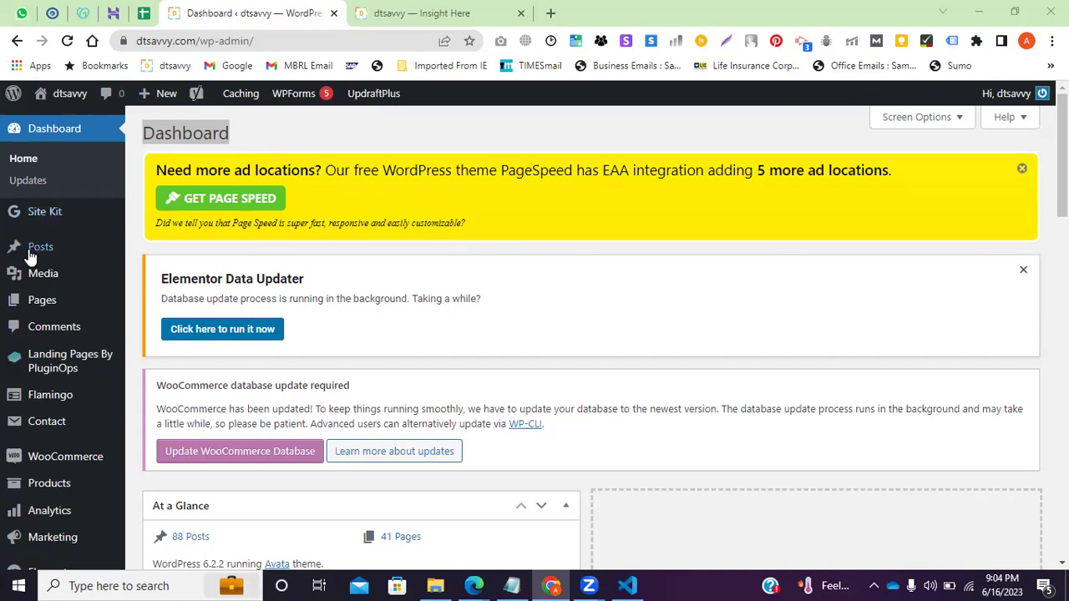
{"action": "mouse_move", "coordinate": [48, 282]}
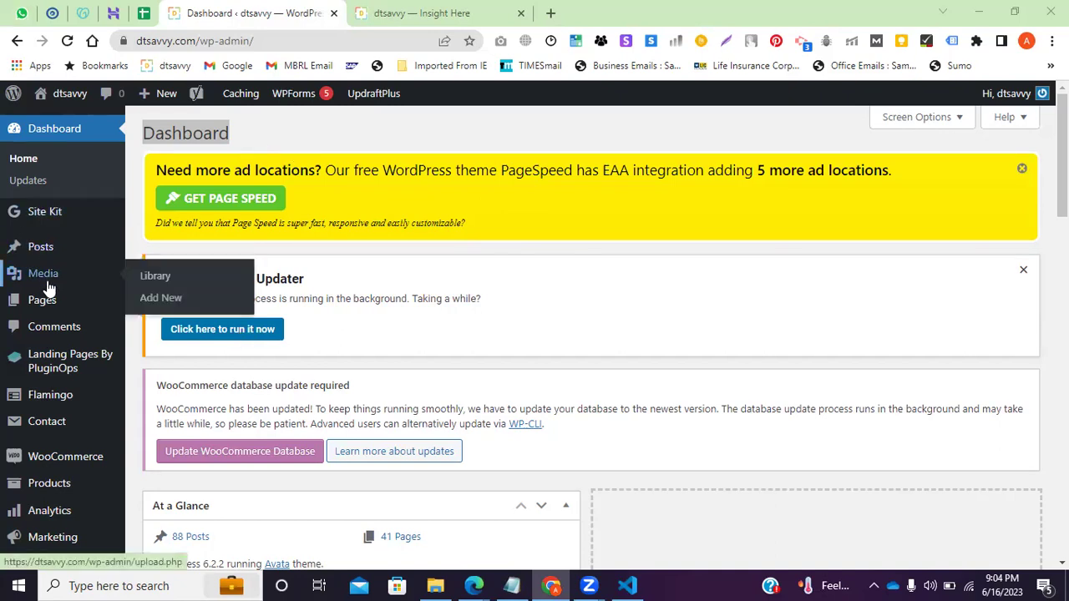
{"action": "mouse_move", "coordinate": [53, 306]}
{"action": "left_click", "coordinate": [51, 279]}
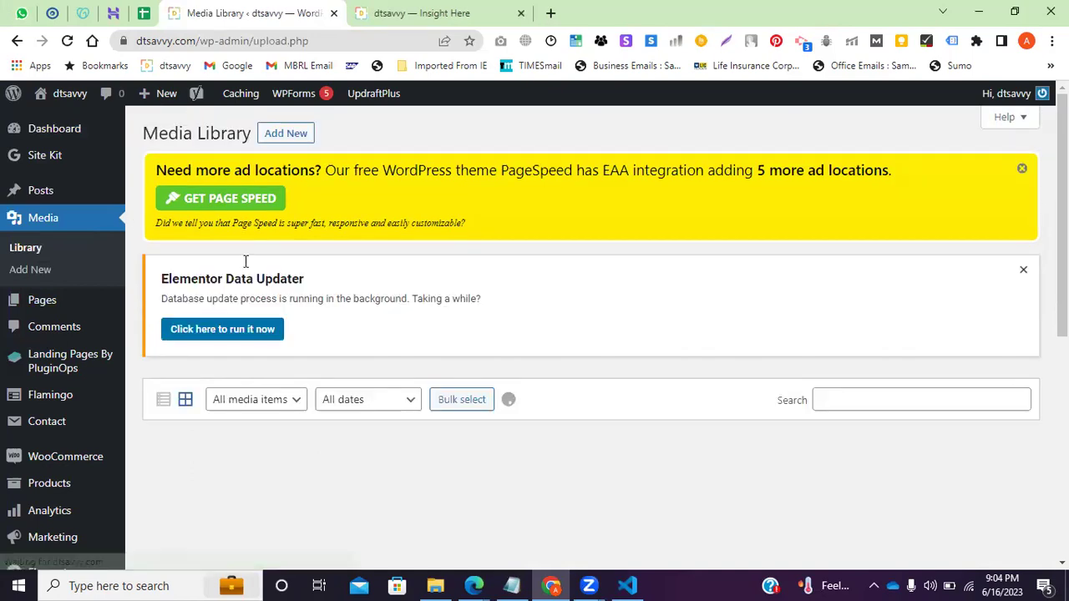
{"action": "left_click", "coordinate": [15, 42]}
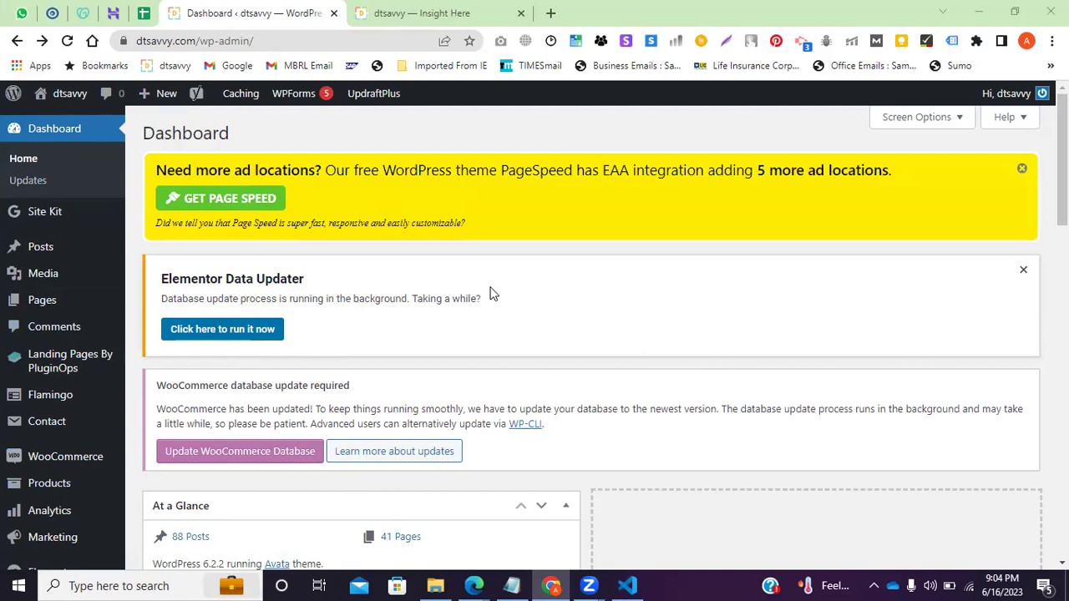
Back in Notepad, highlight the Domain --cart, Call Centre, WP Install, -Setup and working domain lines in turn.
{"action": "left_click", "coordinate": [512, 585]}
{"action": "left_click", "coordinate": [106, 167]}
{"action": "left_click_drag", "start_coordinate": [111, 98], "coordinate": [4, 98]}
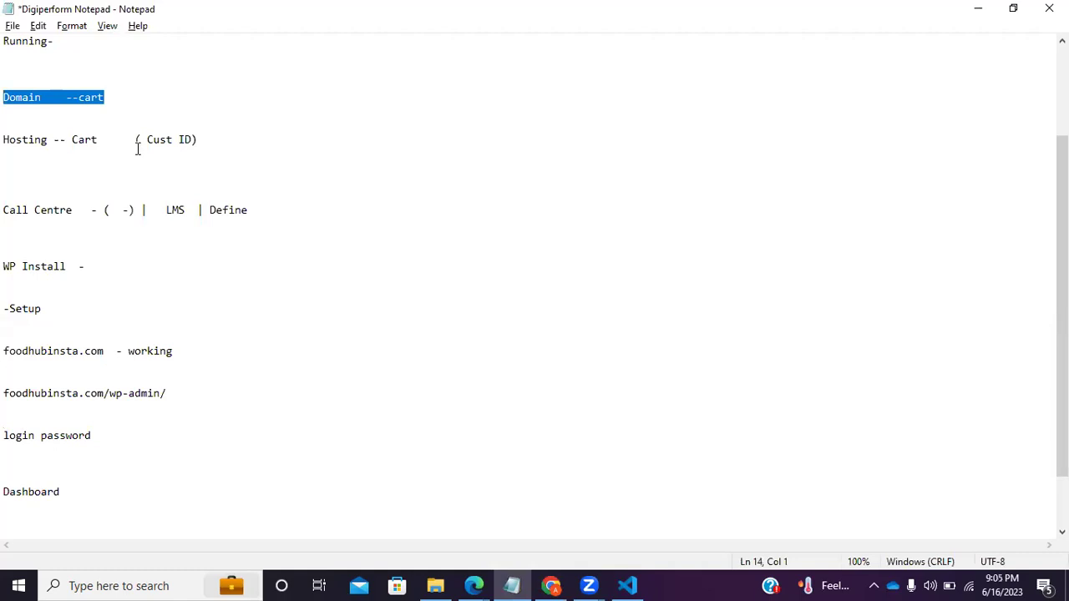
{"action": "left_click_drag", "start_coordinate": [172, 209], "coordinate": [260, 231]}
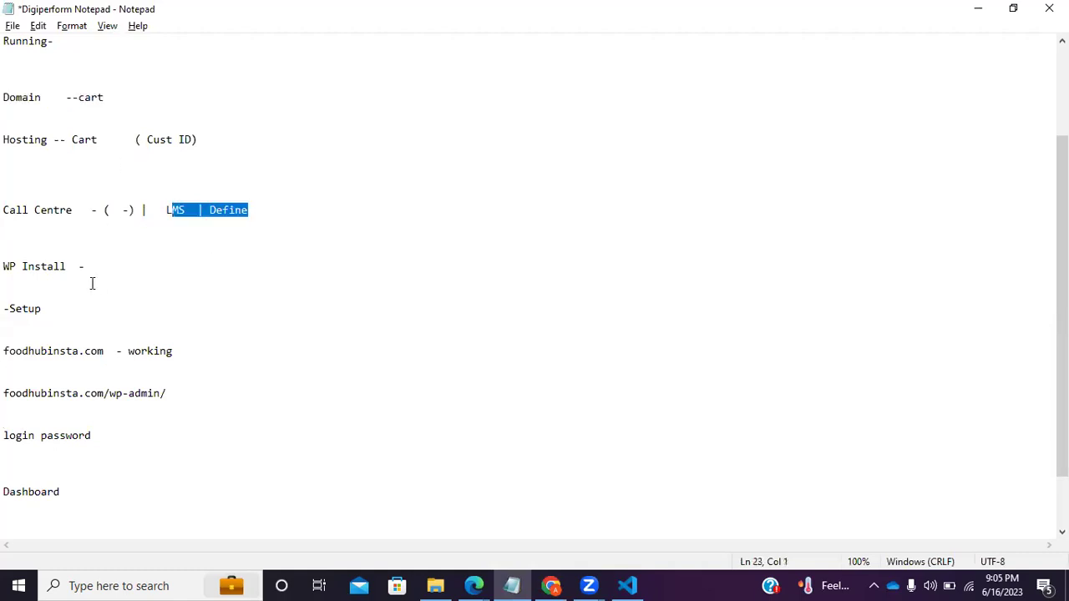
{"action": "left_click_drag", "start_coordinate": [92, 284], "coordinate": [4, 253]}
{"action": "left_click_drag", "start_coordinate": [82, 313], "coordinate": [9, 288]}
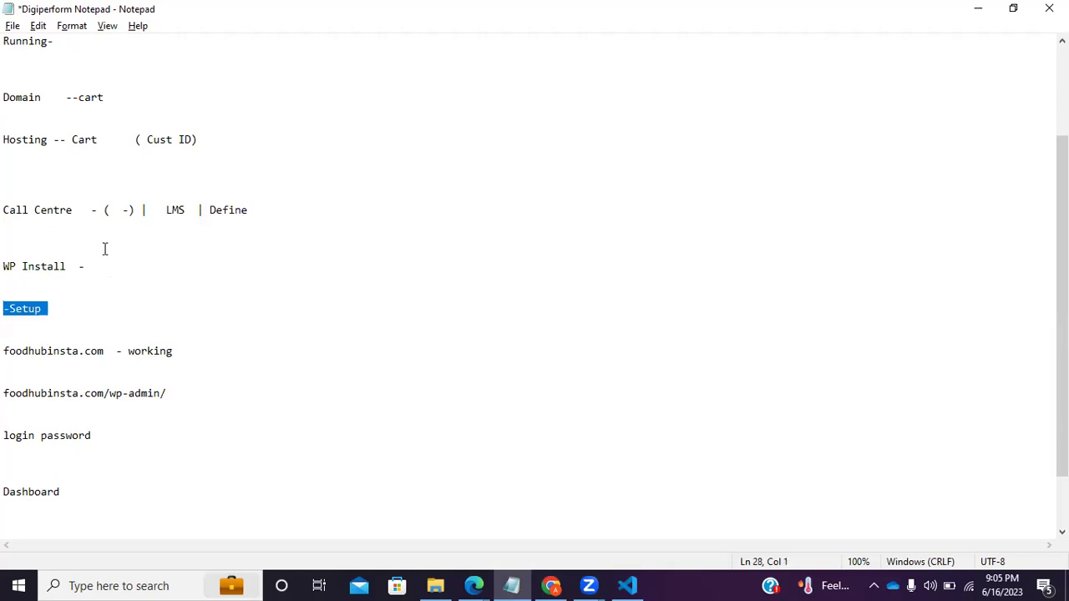
{"action": "scroll", "coordinate": [104, 250], "scroll_direction": "down", "scroll_amount": 1}
{"action": "left_click_drag", "start_coordinate": [182, 309], "coordinate": [5, 309]}
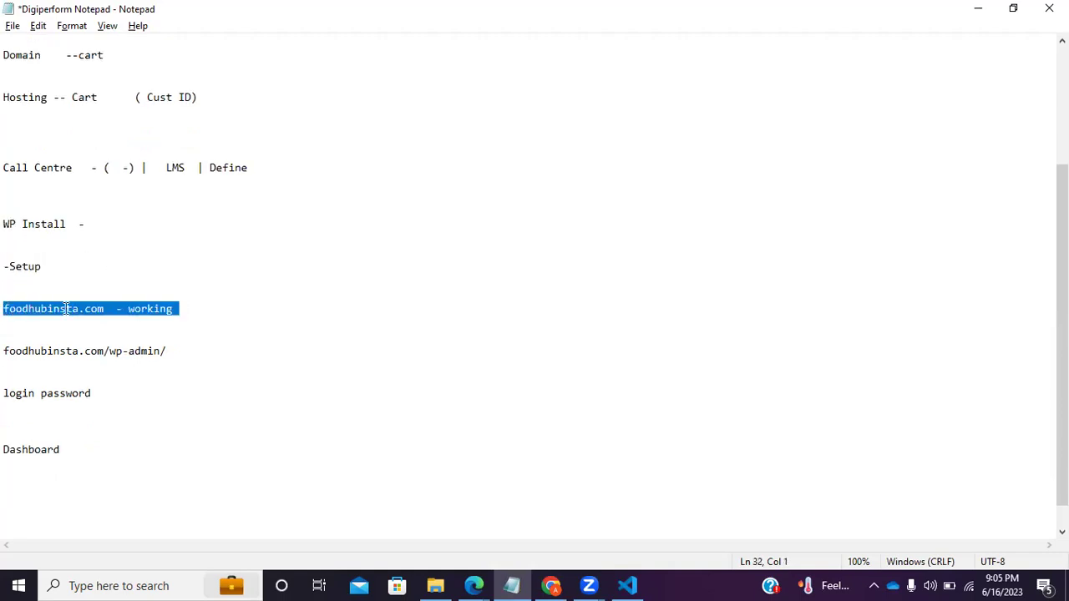
{"action": "left_click", "coordinate": [86, 307]}
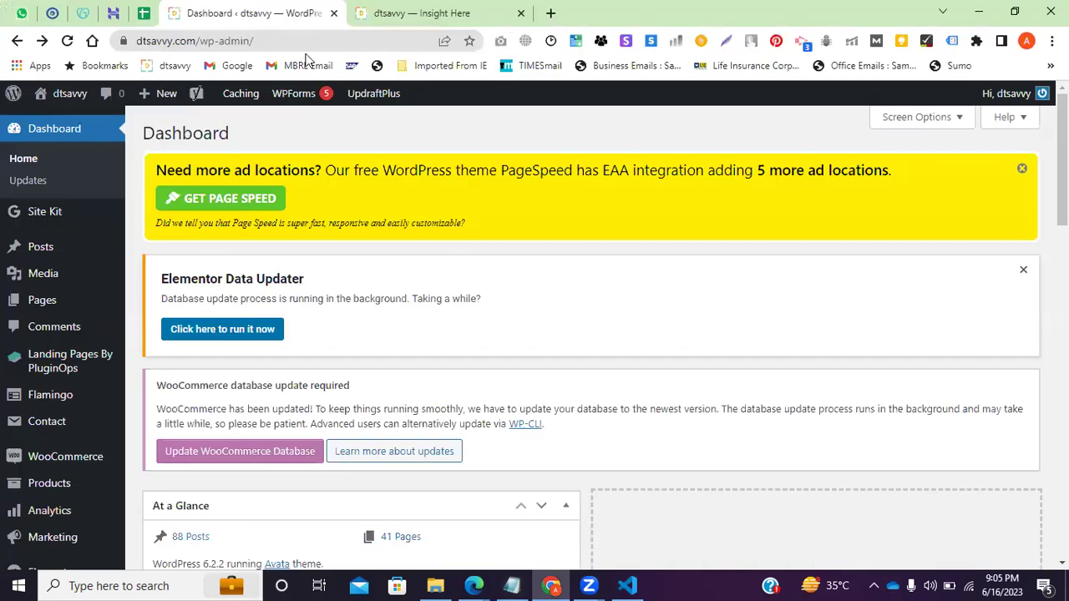
Compare the dtsavvy public blog page with the WordPress admin dashboard tab.
{"action": "left_click", "coordinate": [400, 14]}
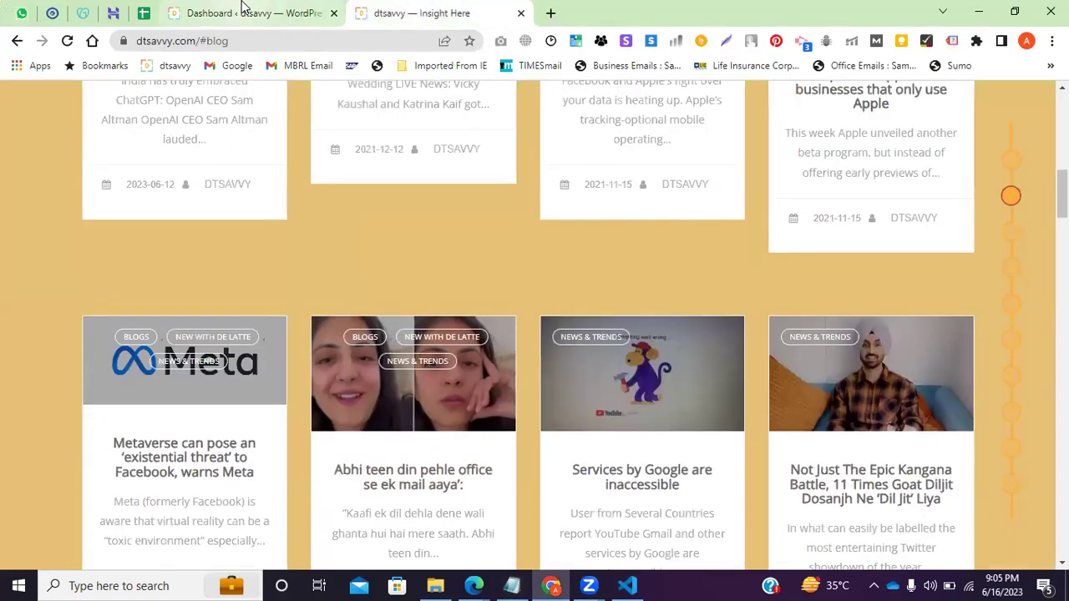
{"action": "left_click", "coordinate": [245, 13]}
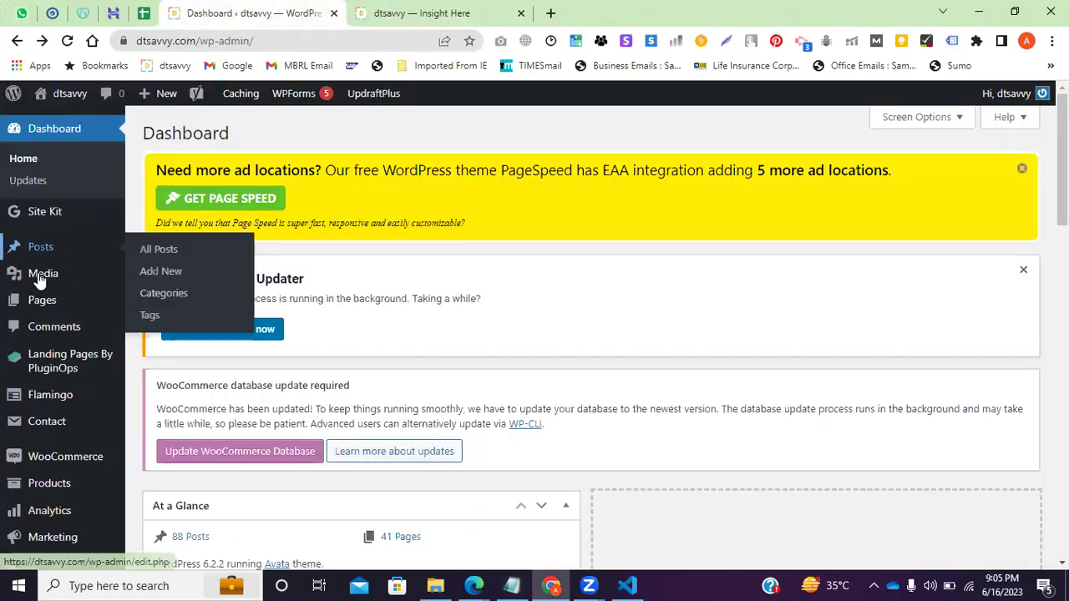
{"action": "scroll", "coordinate": [50, 251], "scroll_direction": "down", "scroll_amount": 2}
{"action": "mouse_move", "coordinate": [48, 388]}
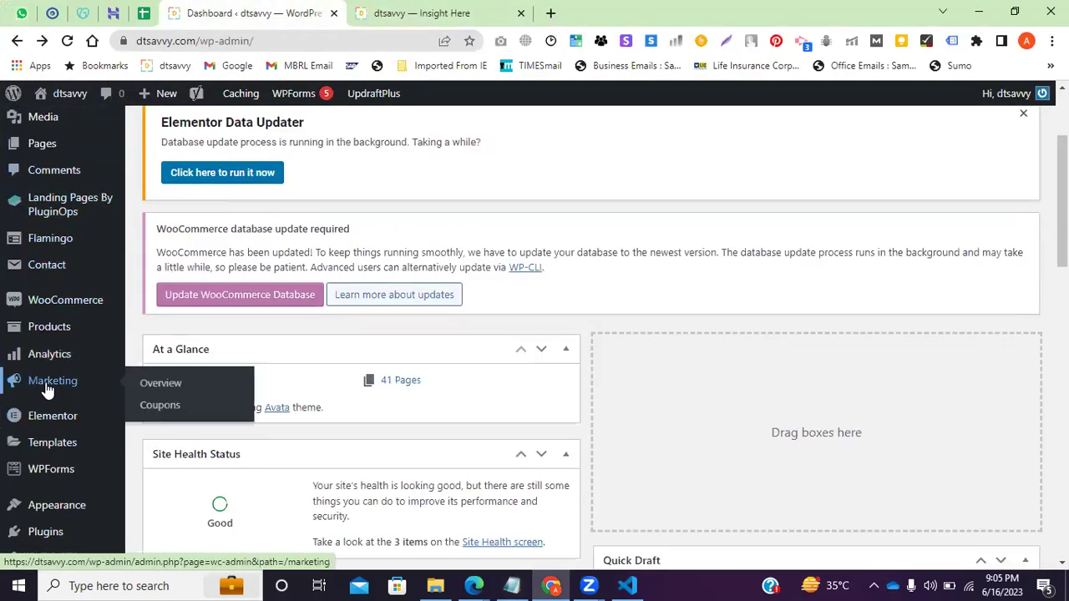
{"action": "scroll", "coordinate": [47, 388], "scroll_direction": "up", "scroll_amount": 3}
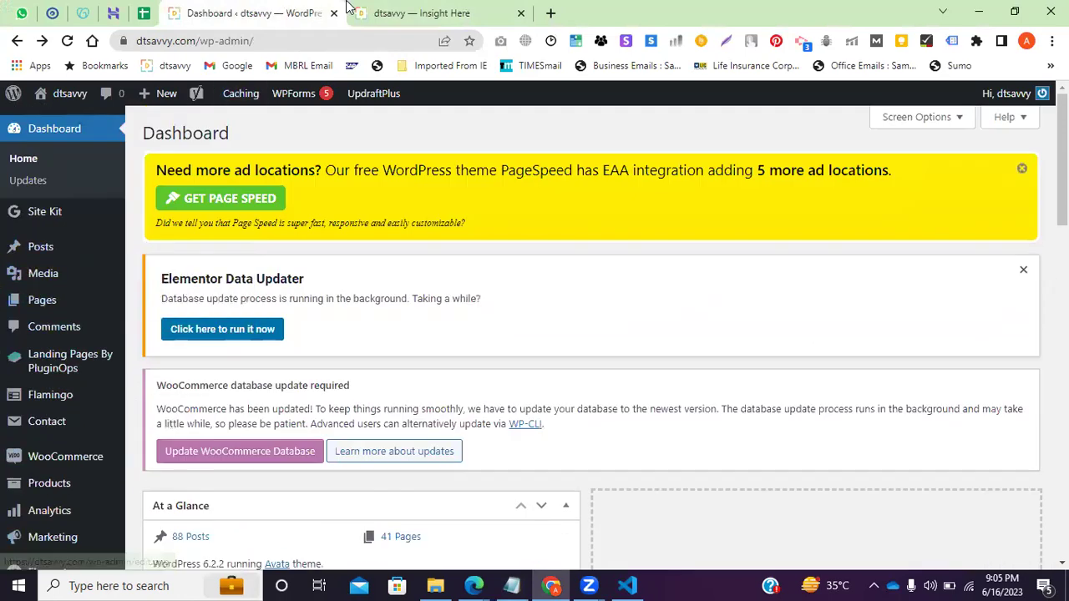
{"action": "key", "text": "ctrl+Tab"}
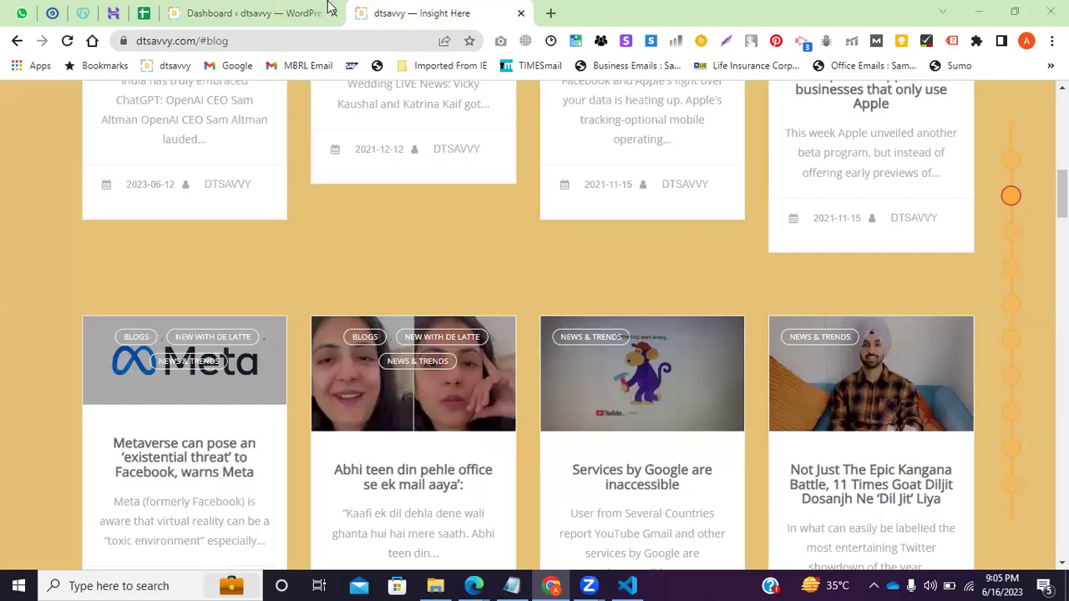
{"action": "left_click", "coordinate": [262, 11]}
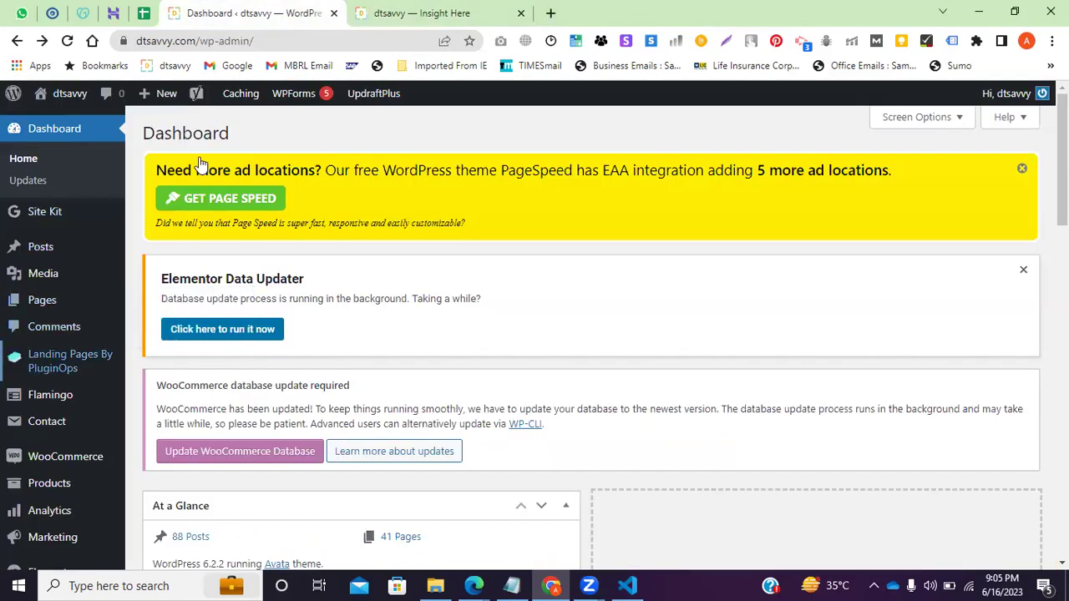
View the blog page again, glance at the Notepad checklist, and return to the WordPress dashboard.
{"action": "left_click", "coordinate": [422, 13]}
{"action": "scroll", "coordinate": [393, 287], "scroll_direction": "up", "scroll_amount": 10}
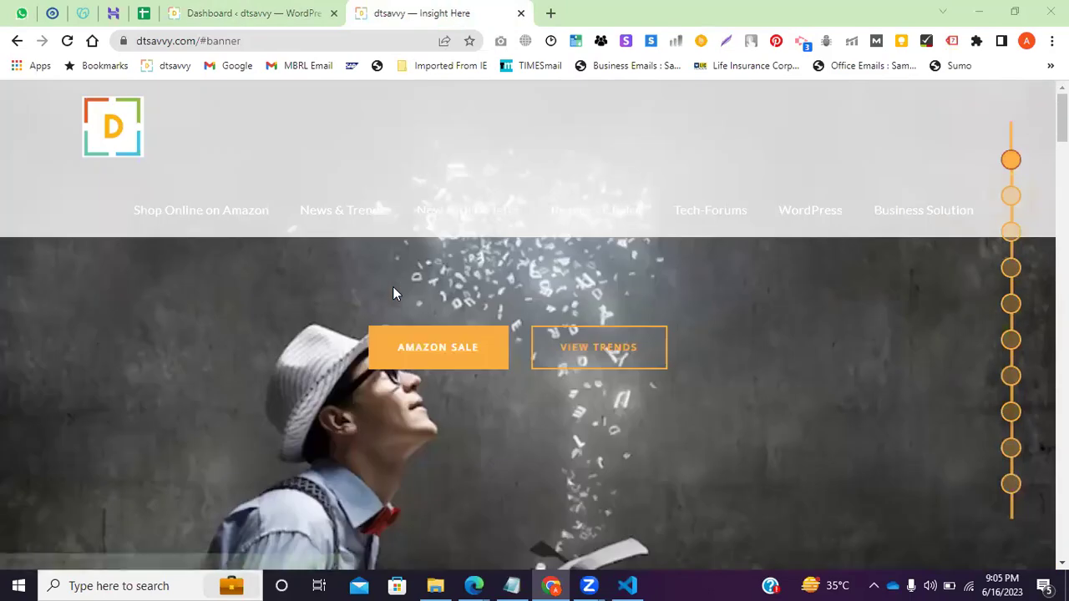
{"action": "key", "text": "ctrl+shift+Tab"}
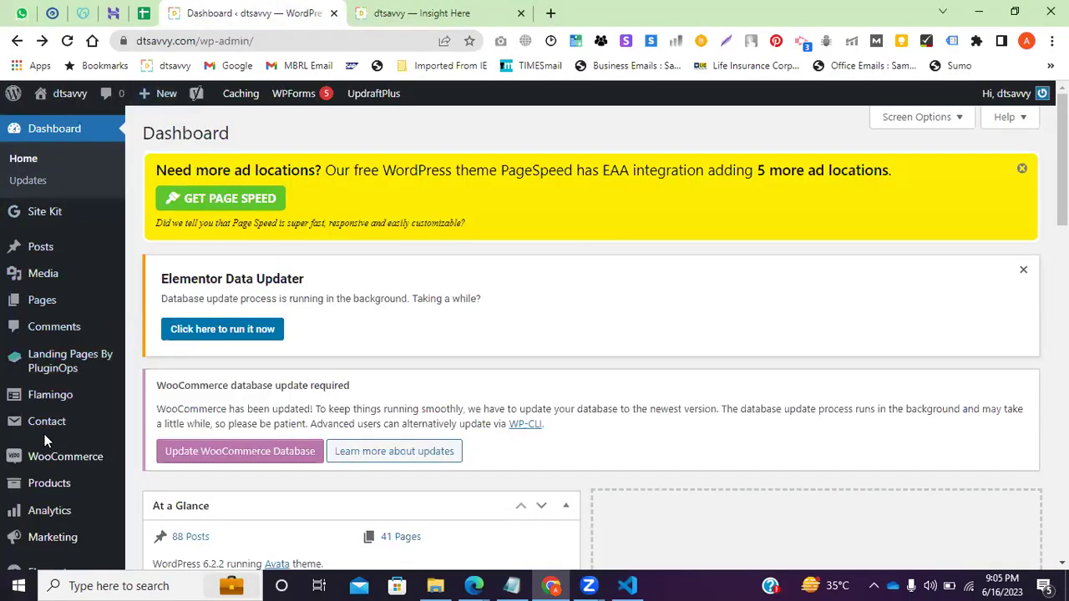
{"action": "scroll", "coordinate": [25, 501], "scroll_direction": "down", "scroll_amount": 5}
{"action": "scroll", "coordinate": [25, 505], "scroll_direction": "up", "scroll_amount": 5}
{"action": "mouse_move", "coordinate": [8, 299]}
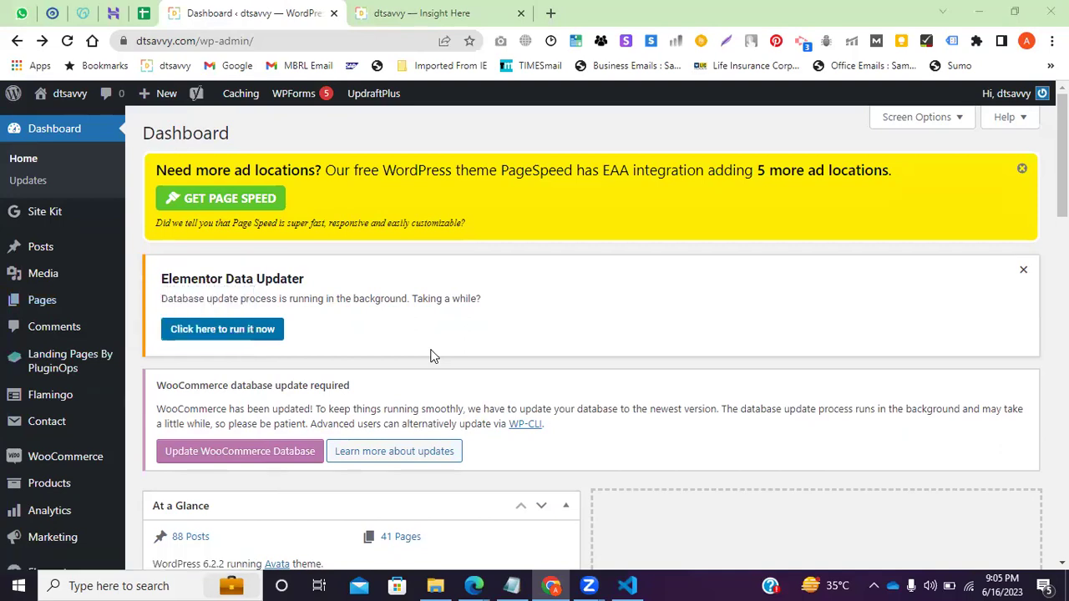
{"action": "left_click", "coordinate": [512, 586]}
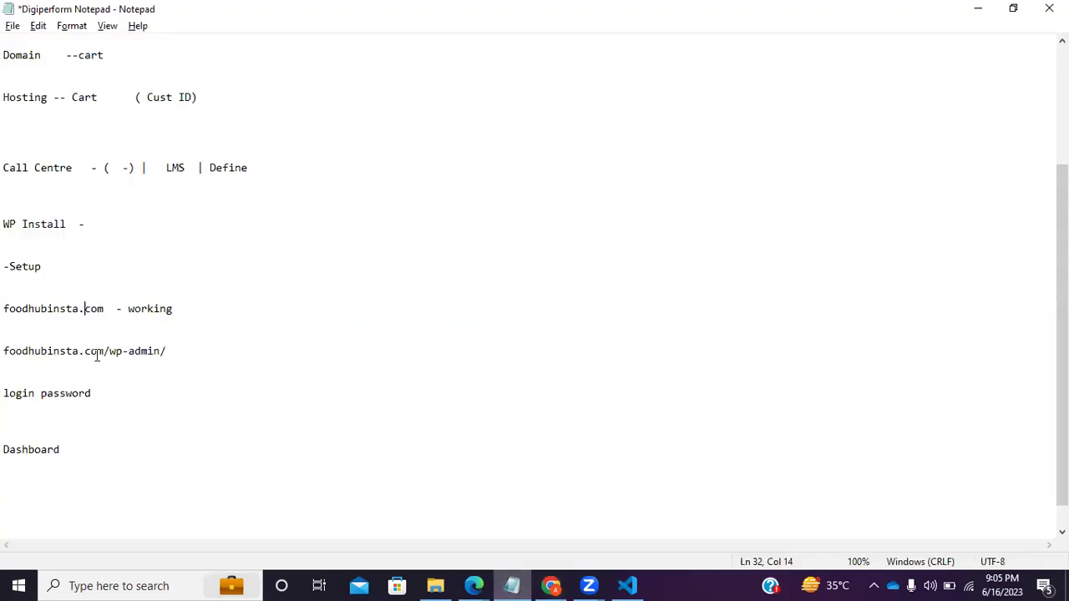
{"action": "left_click", "coordinate": [599, 582]}
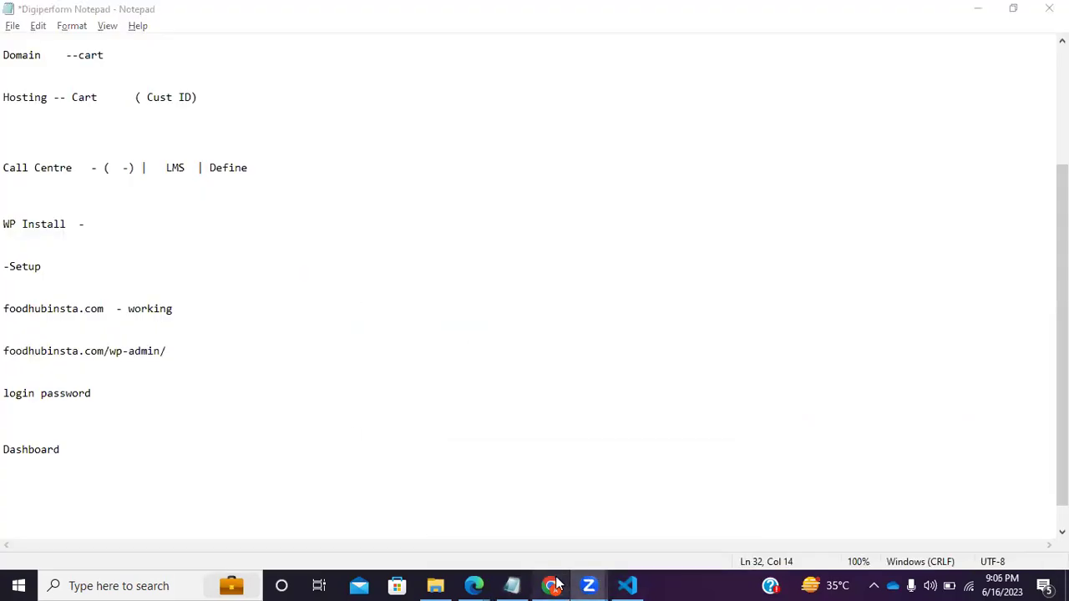
{"action": "left_click", "coordinate": [550, 586]}
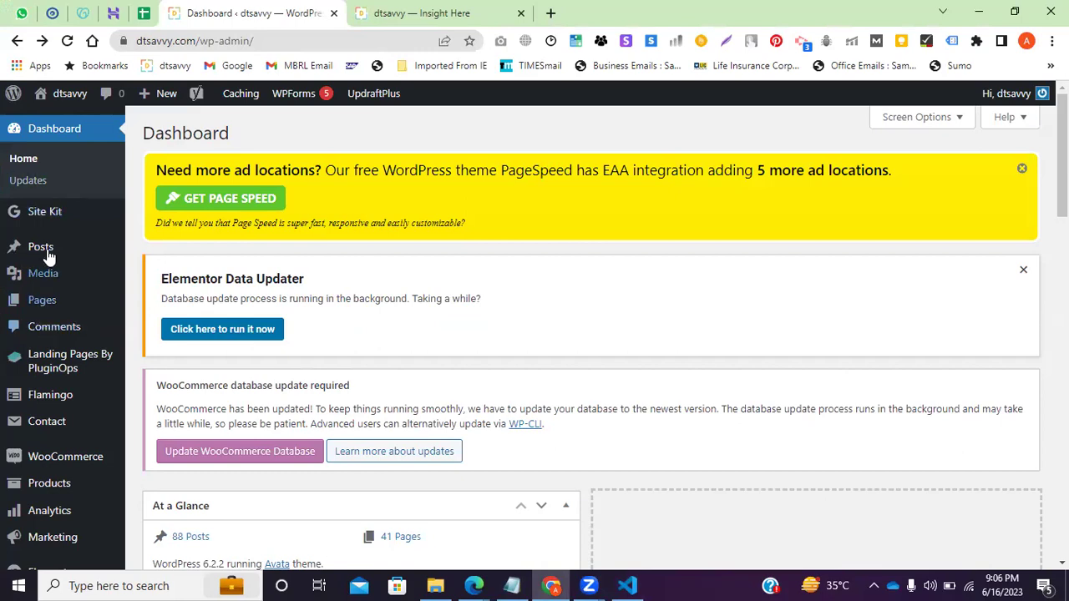
Point out Posts and the Dashboard heading in WordPress admin, then return to Notepad below 'login password'.
{"action": "mouse_move", "coordinate": [49, 259]}
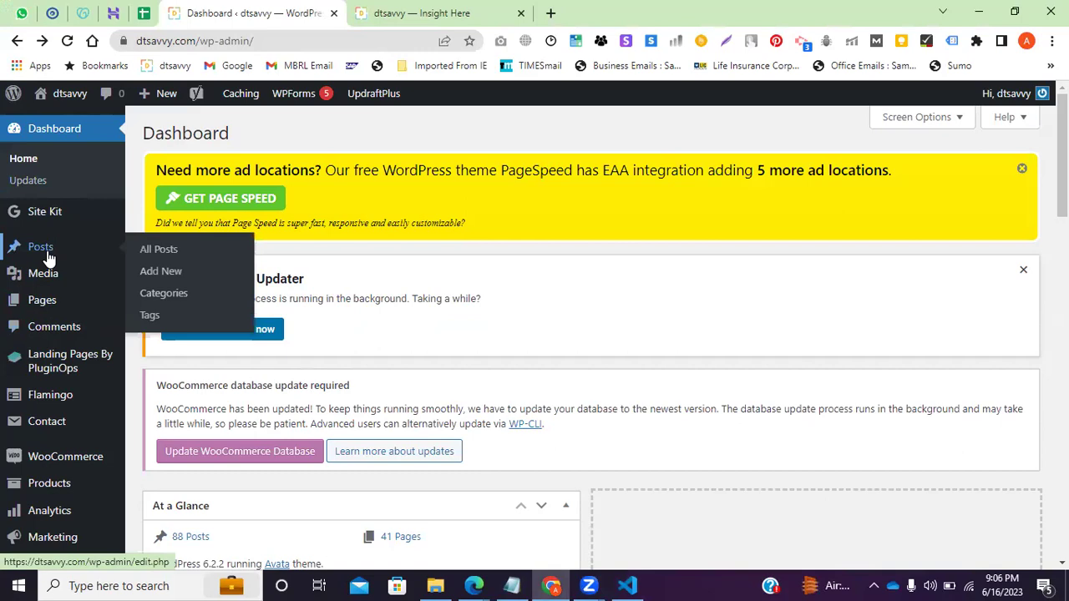
{"action": "triple_click", "coordinate": [252, 141]}
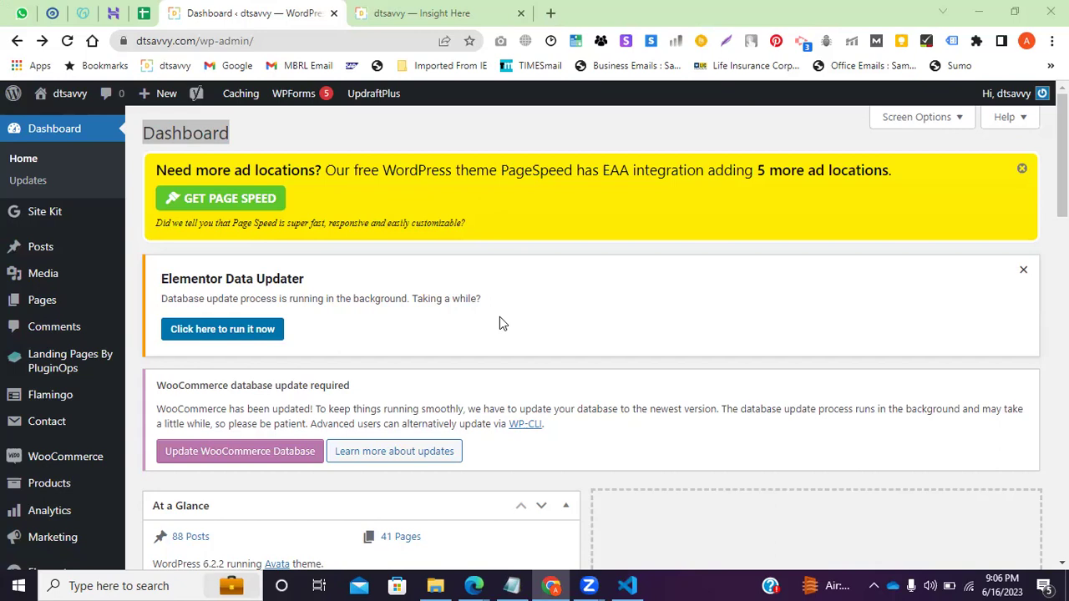
{"action": "left_click", "coordinate": [511, 585]}
{"action": "left_click", "coordinate": [55, 408]}
{"action": "left_click_drag", "start_coordinate": [109, 351], "coordinate": [3, 351]}
{"action": "left_click", "coordinate": [64, 375]}
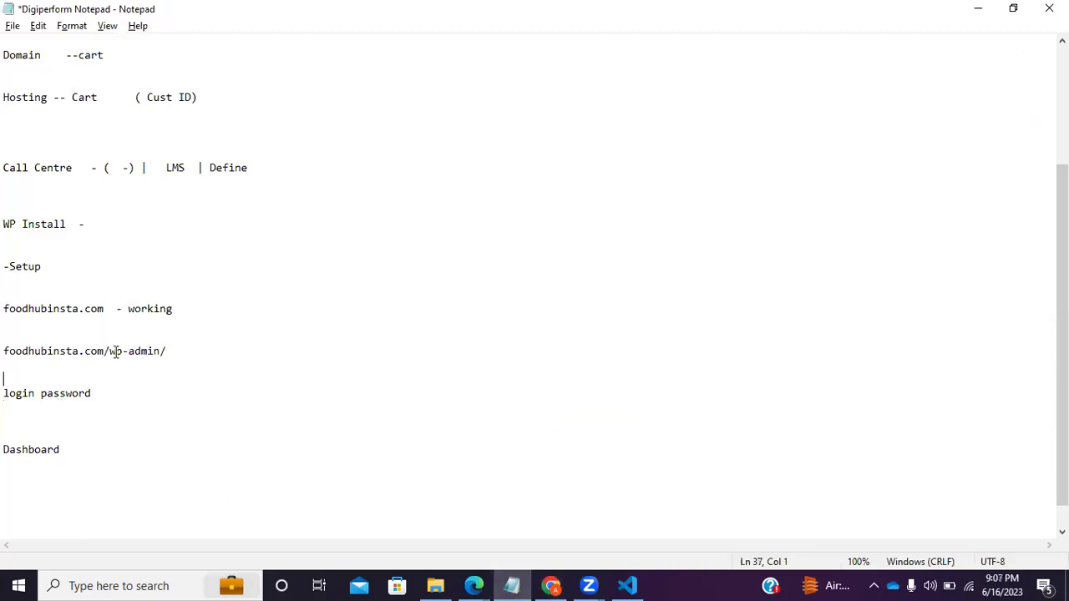
{"action": "left_click_drag", "start_coordinate": [165, 350], "coordinate": [5, 351]}
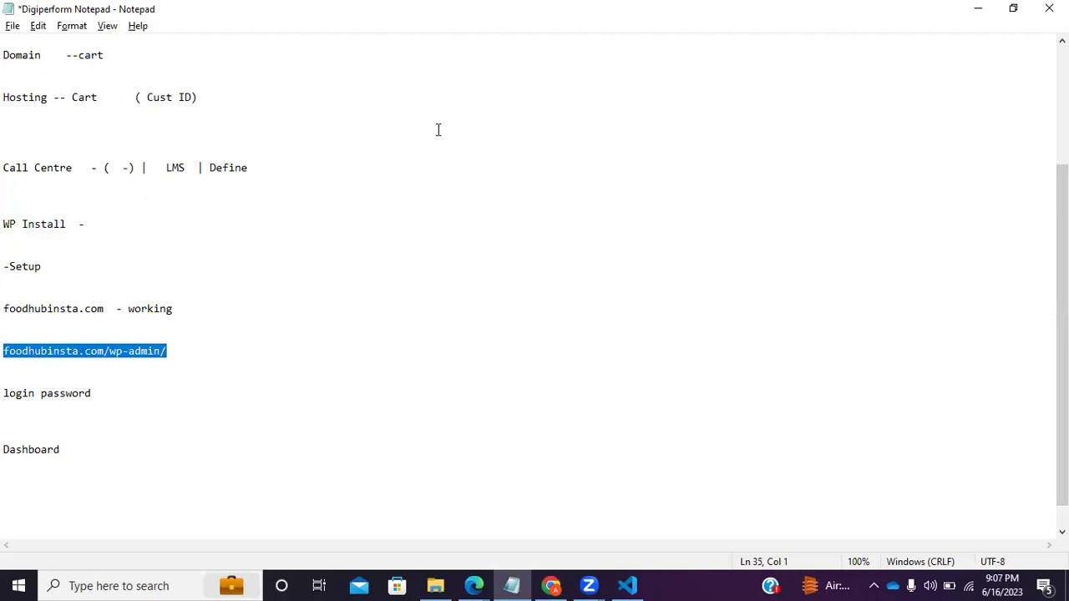
{"action": "left_click", "coordinate": [551, 586]}
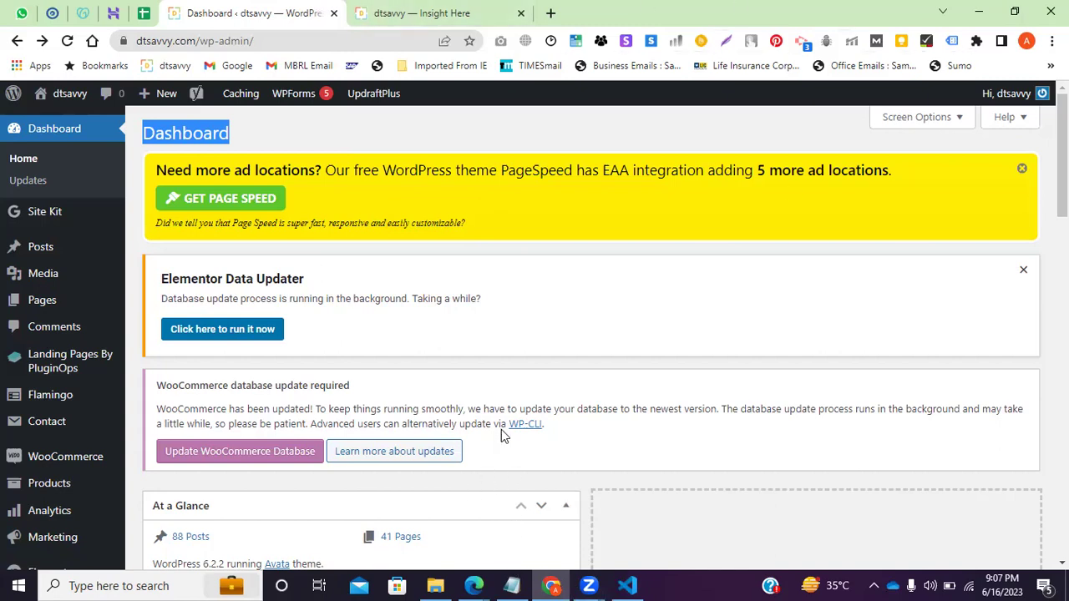
{"action": "left_click", "coordinate": [511, 586]}
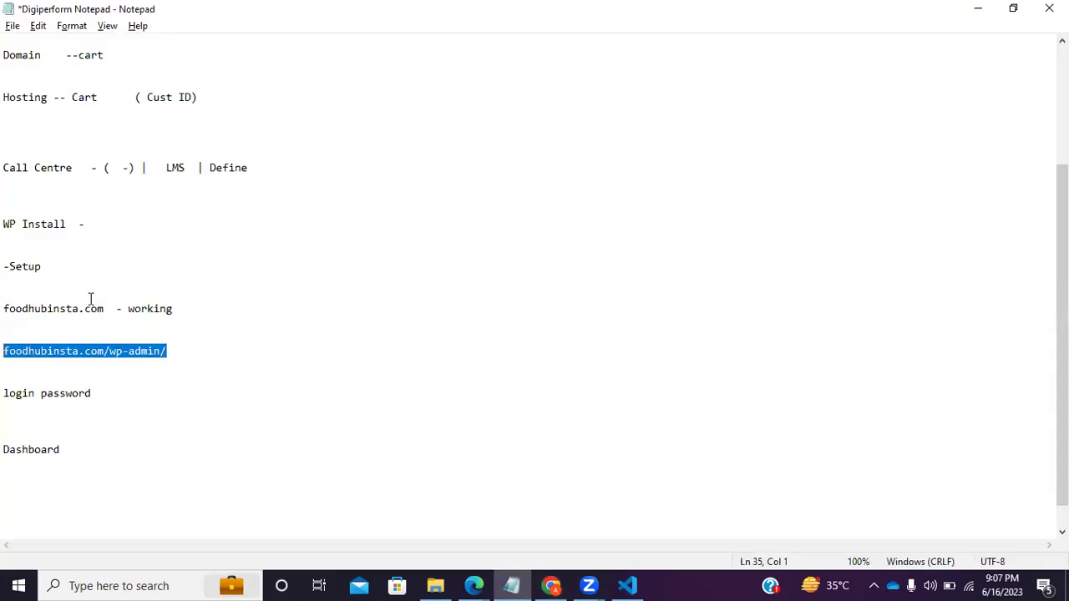
{"action": "scroll", "coordinate": [155, 191], "scroll_direction": "up", "scroll_amount": 4}
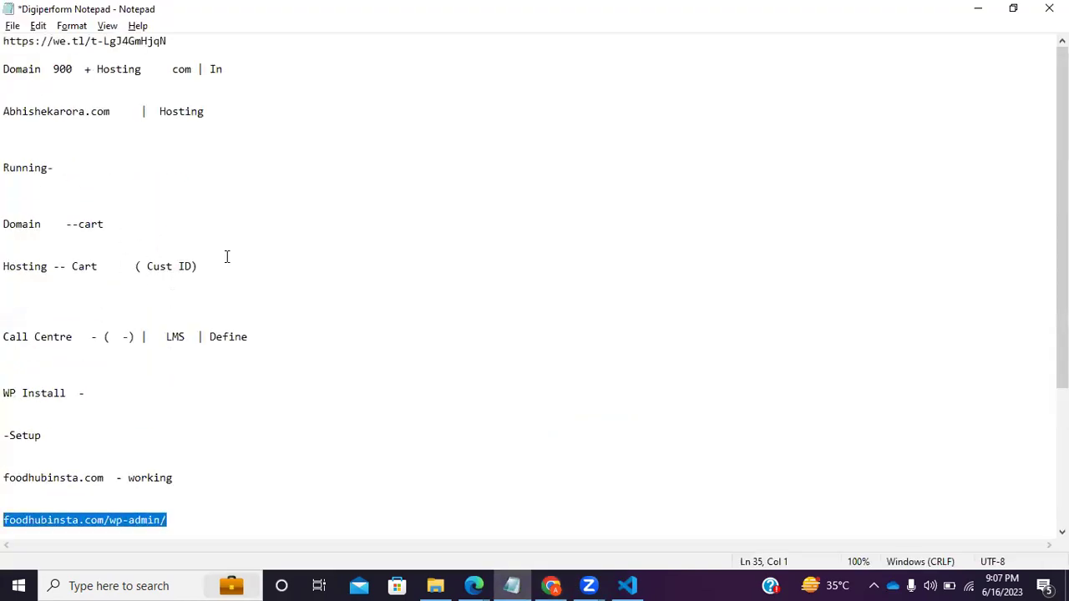
Delete the Domain and Hosting cart lines from the checklist as a trial.
{"action": "left_click_drag", "start_coordinate": [200, 267], "coordinate": [8, 201]}
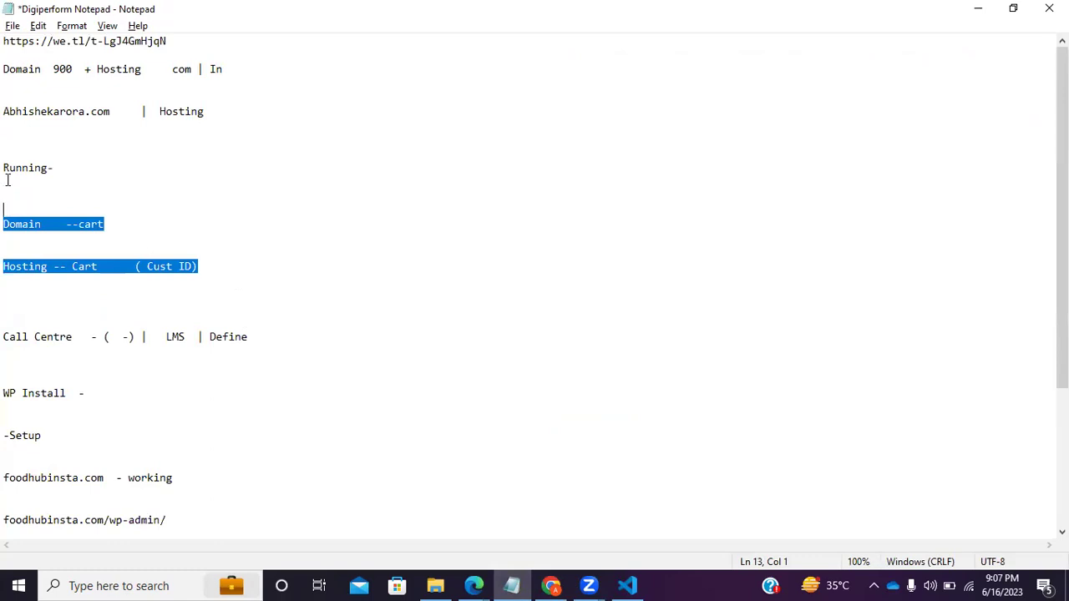
{"action": "key", "text": "Delete"}
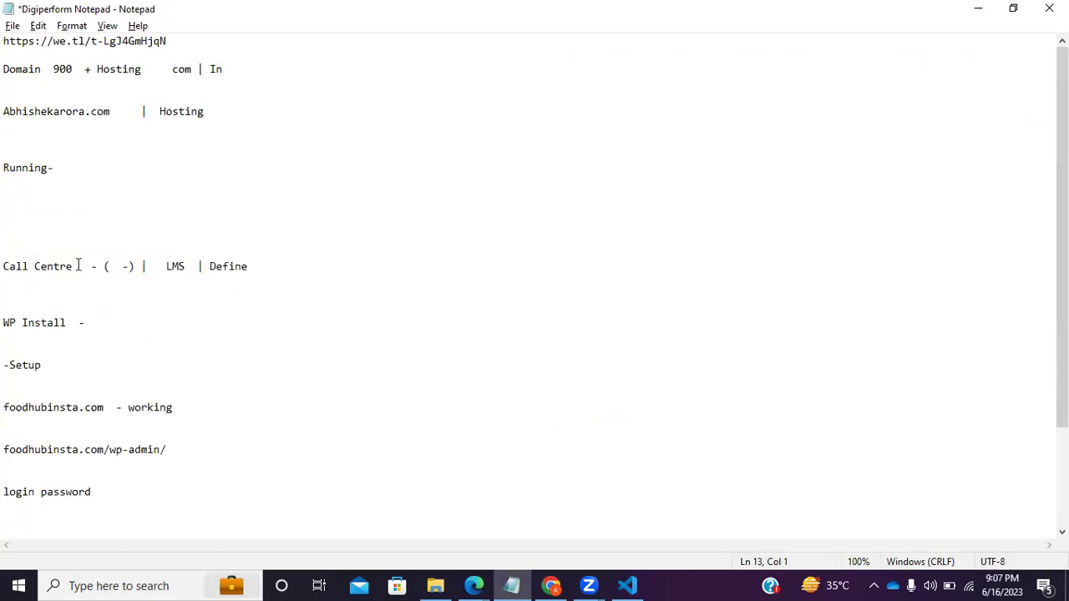
{"action": "left_click_drag", "start_coordinate": [83, 265], "coordinate": [7, 251]}
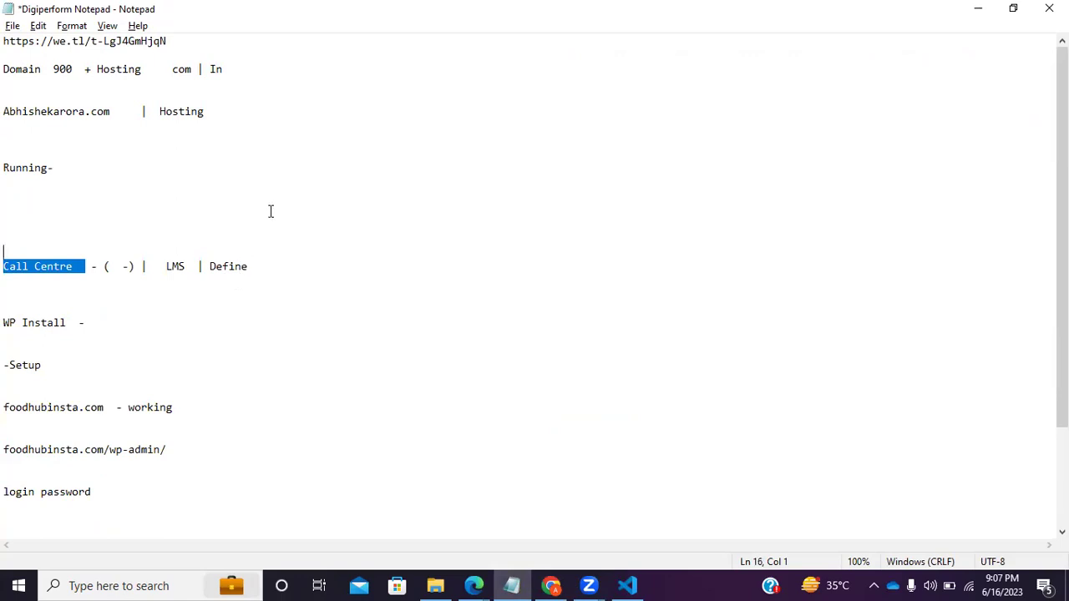
{"action": "left_click", "coordinate": [88, 220]}
Restore the deleted lines with repeated Ctrl+Z, then bring the WordPress dashboard forward.
{"action": "key", "text": "ctrl+z"}
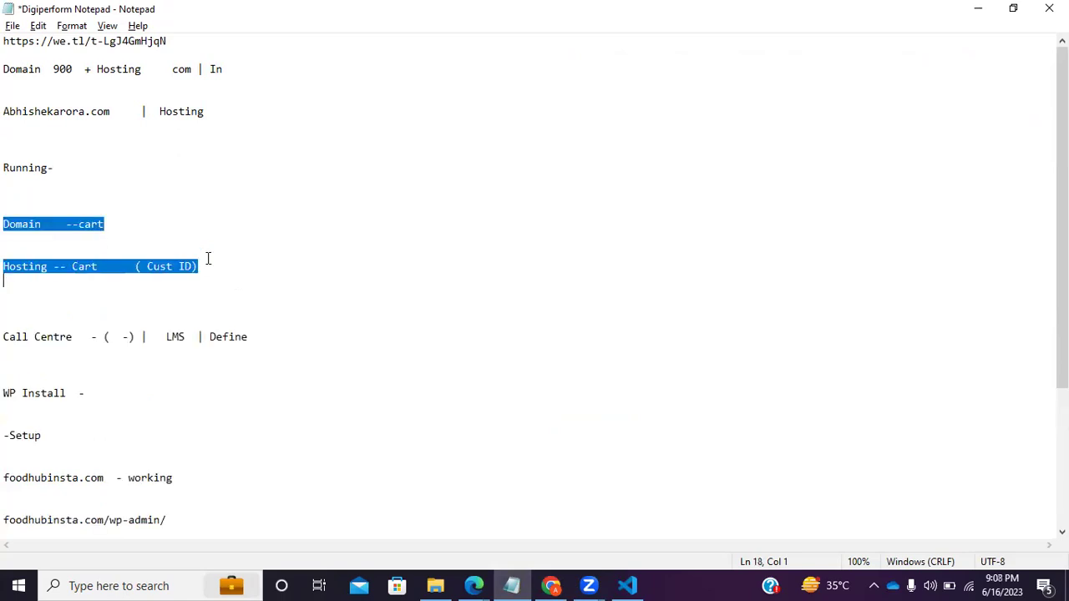
{"action": "left_click", "coordinate": [77, 244]}
{"action": "key", "text": "ctrl+z"}
{"action": "left_click", "coordinate": [213, 298]}
{"action": "key", "text": "ctrl+z"}
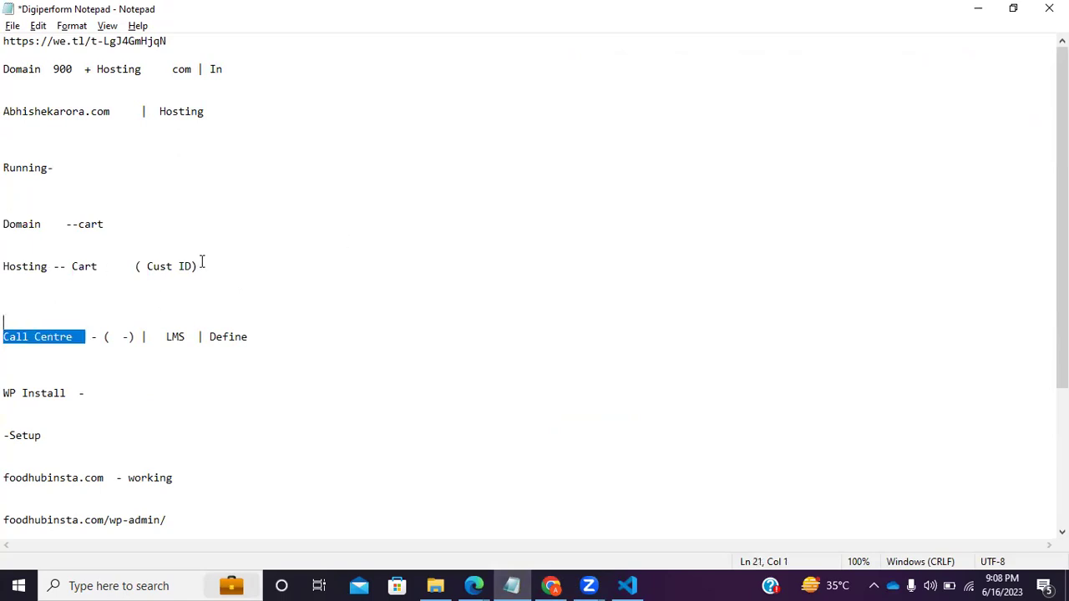
{"action": "key", "text": "ctrl+z"}
{"action": "key", "text": "ctrl+z"}
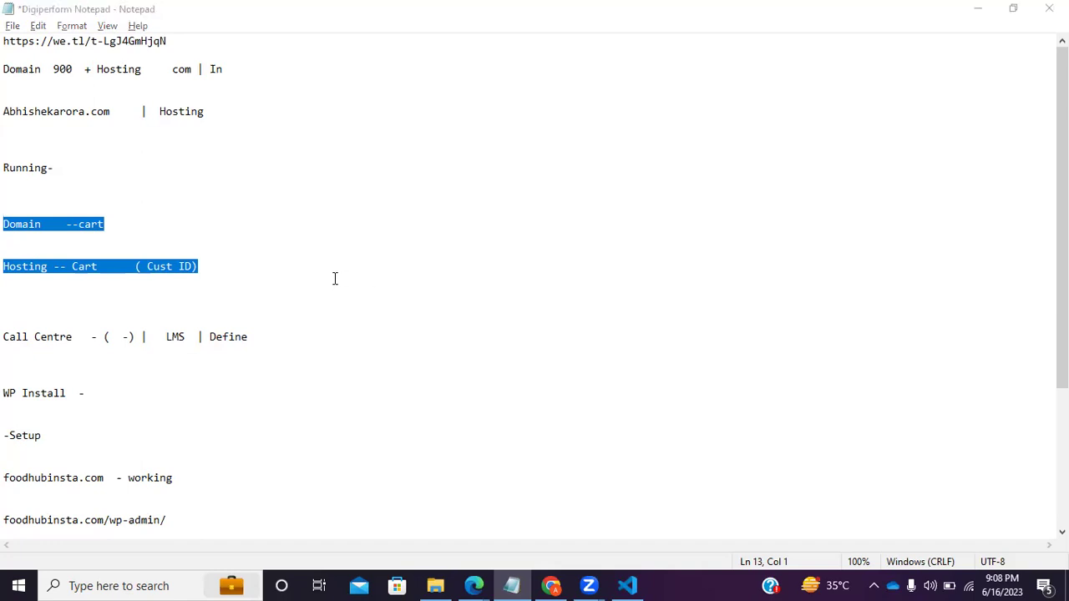
{"action": "left_click", "coordinate": [128, 251], "text": "shift"}
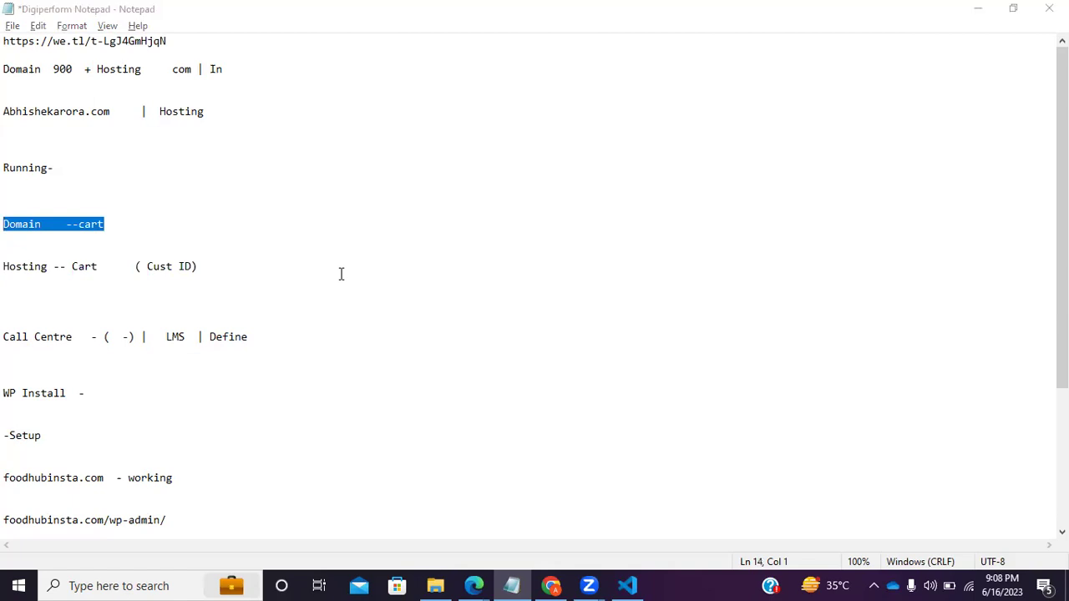
{"action": "left_click", "coordinate": [551, 585]}
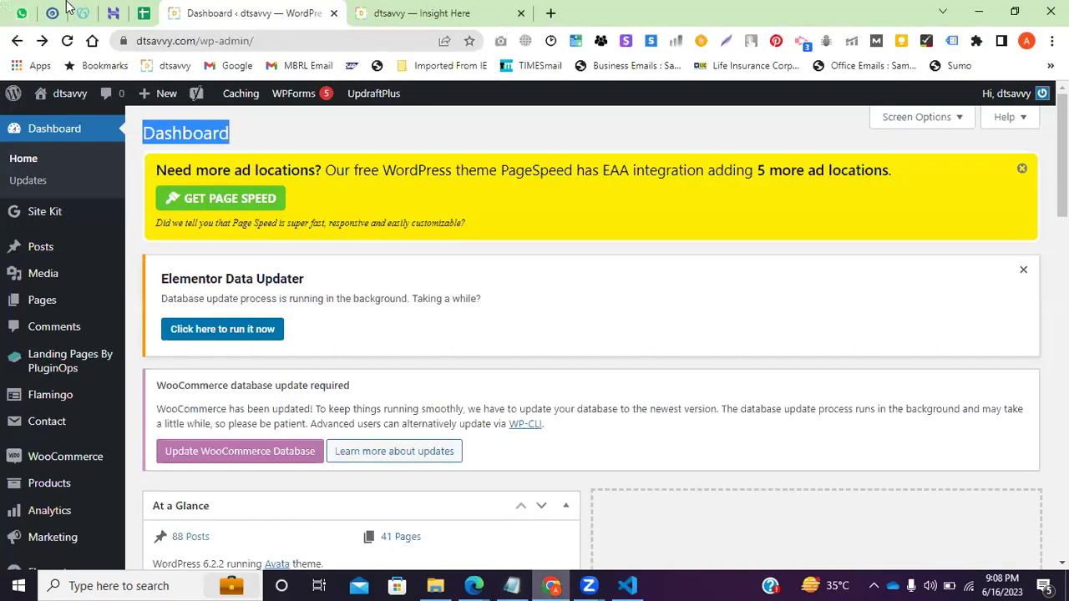
{"action": "left_click", "coordinate": [83, 12]}
{"action": "left_click", "coordinate": [113, 13]}
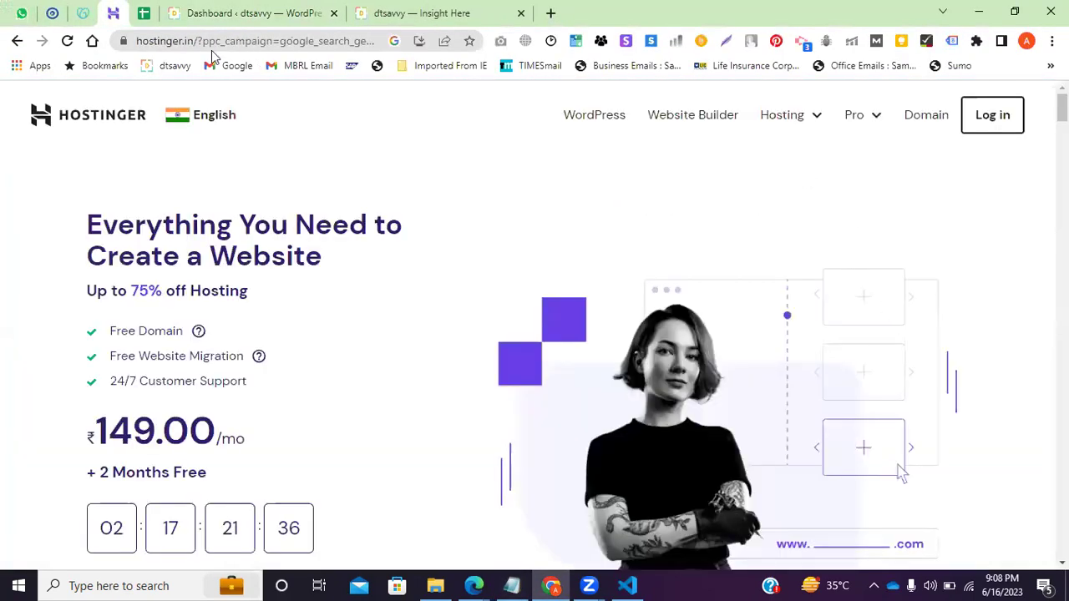
{"action": "left_click", "coordinate": [83, 13]}
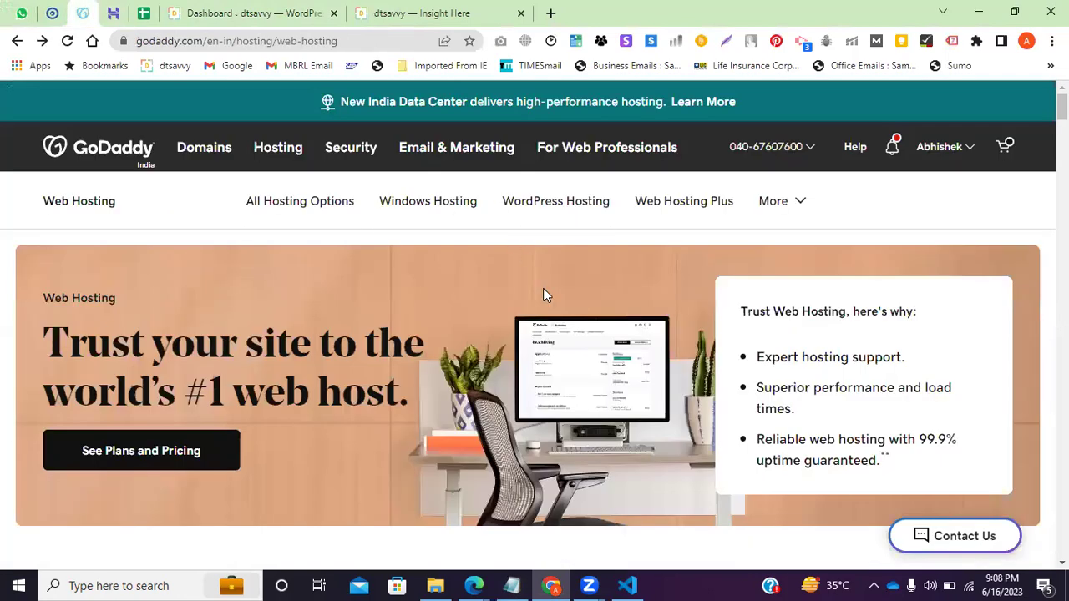
{"action": "left_click", "coordinate": [250, 13]}
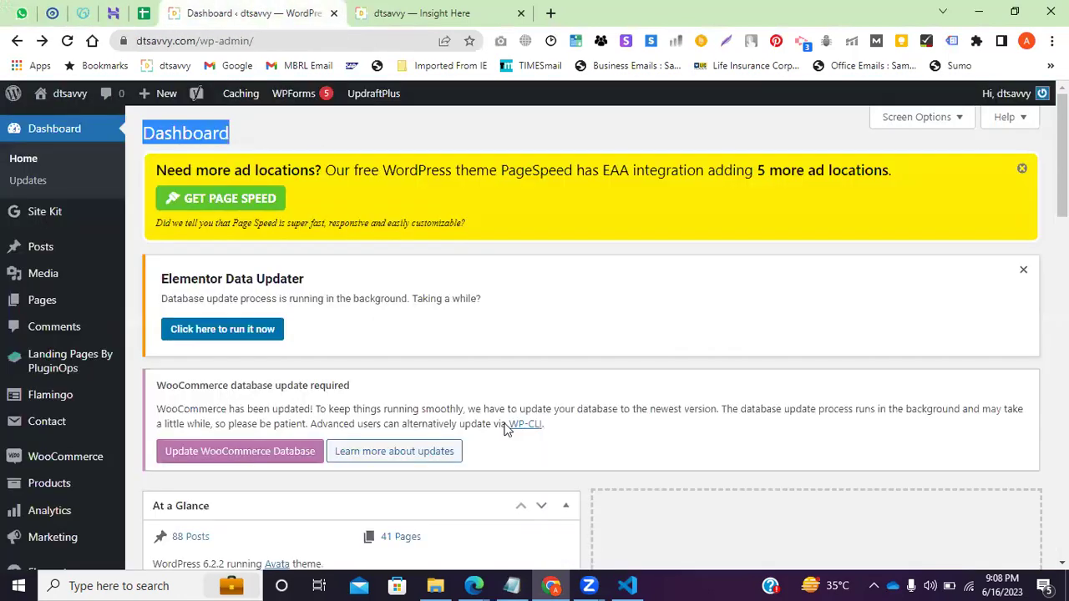
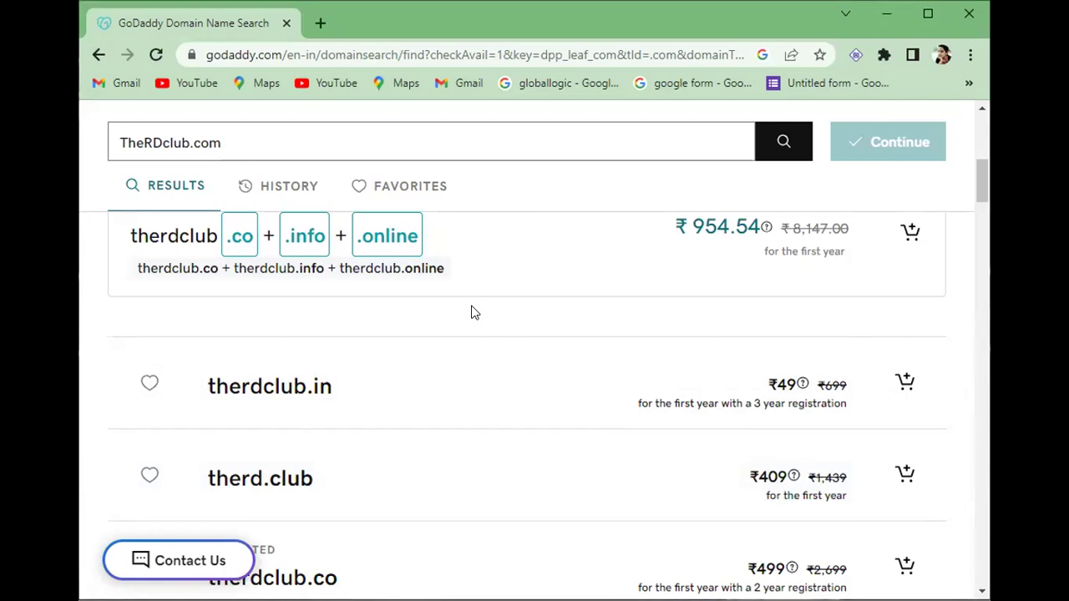
Scroll the GoDaddy results for therdclub.com's ₹2,04,508.20 premium price and .co/.info/.online bundle.
{"action": "scroll", "coordinate": [410, 294], "scroll_direction": "up", "scroll_amount": 2}
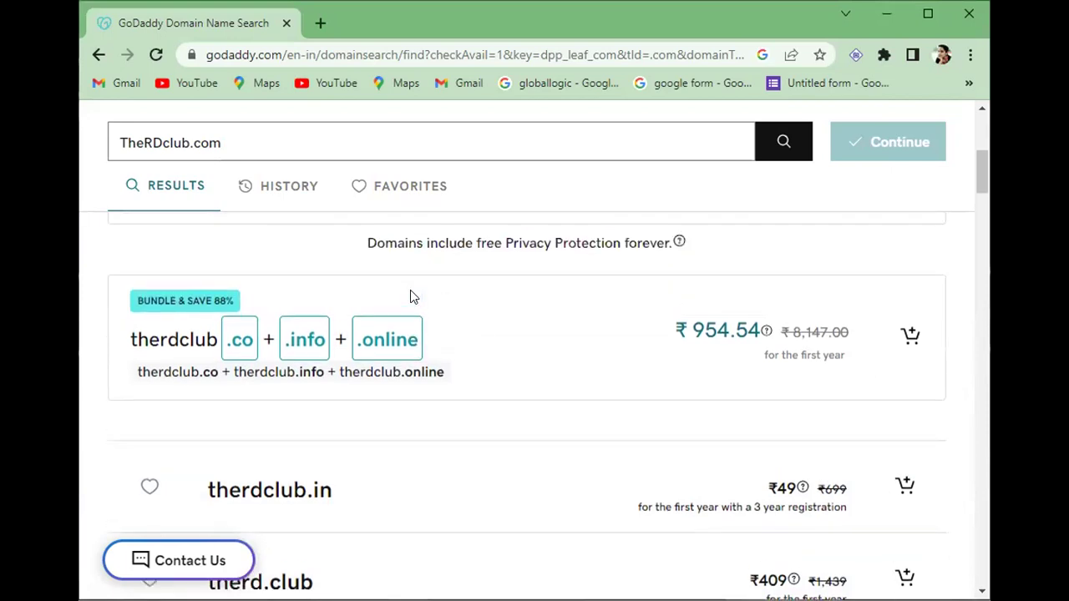
{"action": "scroll", "coordinate": [410, 294], "scroll_direction": "up", "scroll_amount": 1}
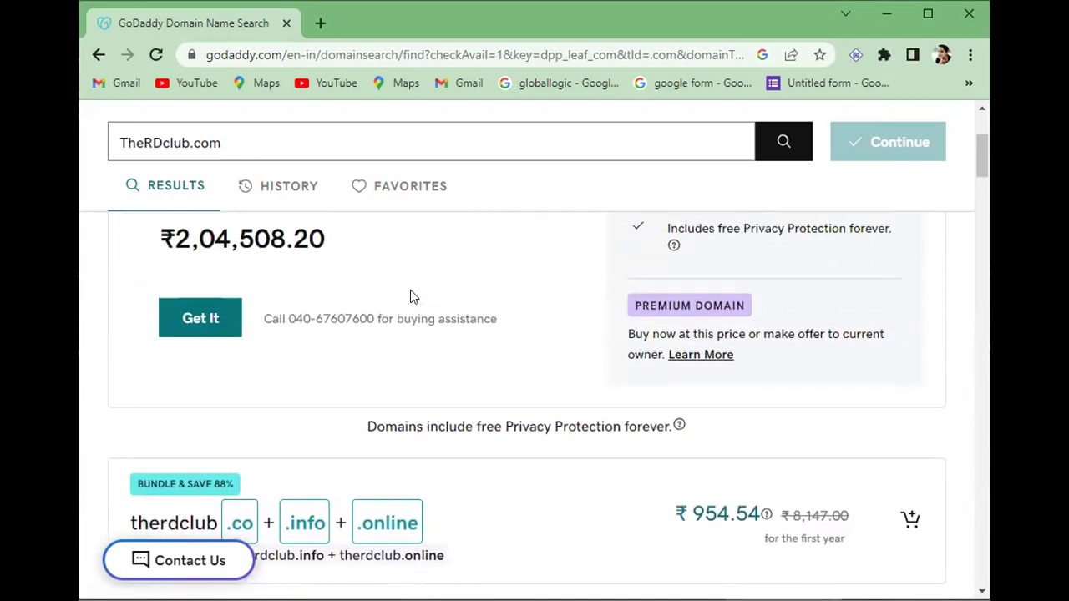
{"action": "scroll", "coordinate": [410, 294], "scroll_direction": "up", "scroll_amount": 1}
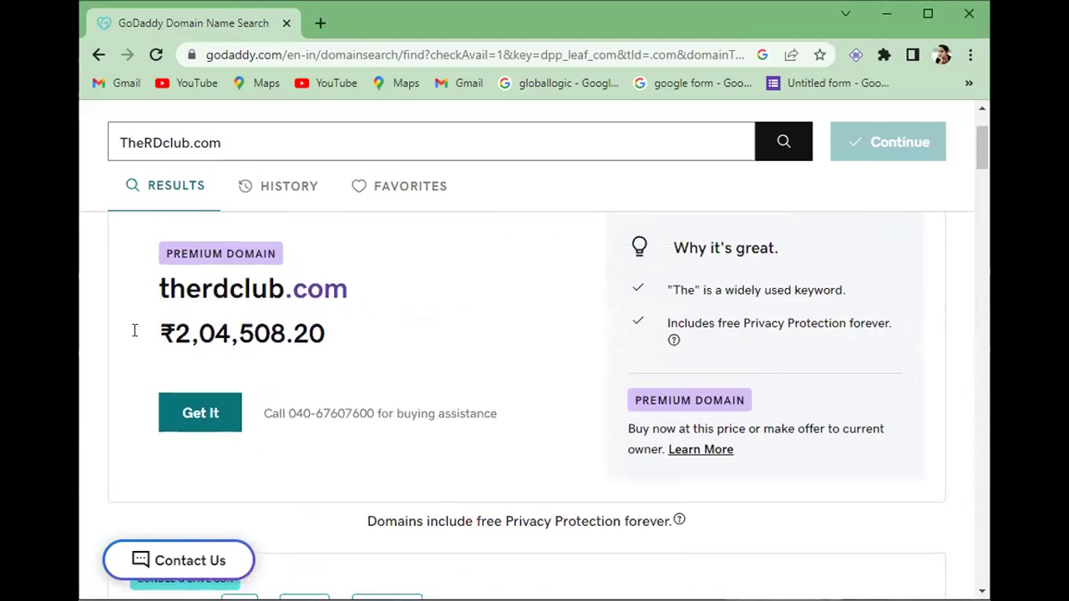
{"action": "scroll", "coordinate": [332, 352], "scroll_direction": "down", "scroll_amount": 2}
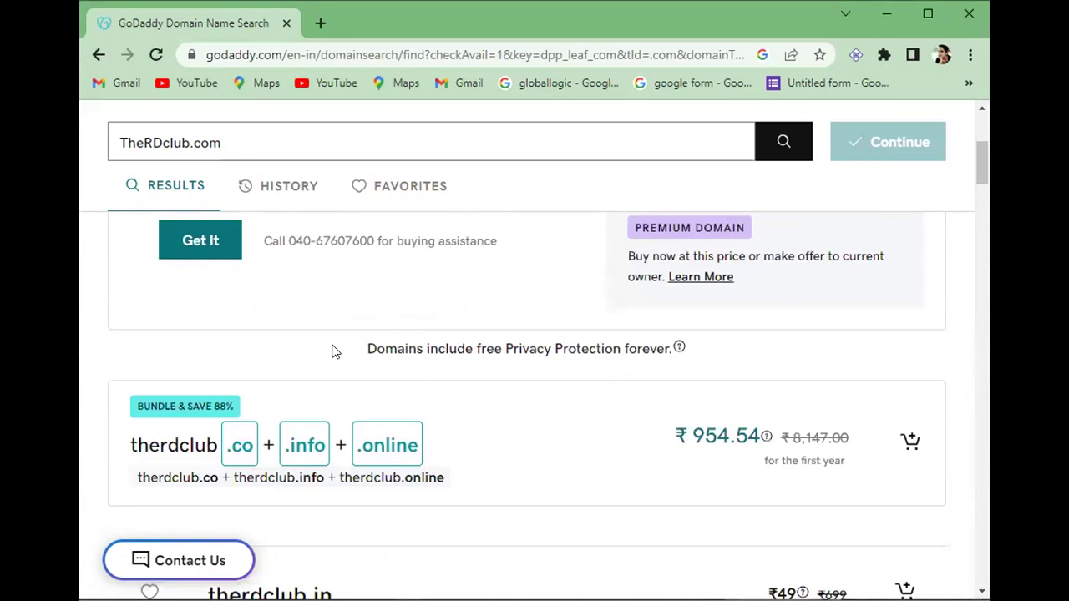
{"action": "scroll", "coordinate": [331, 351], "scroll_direction": "down", "scroll_amount": 1}
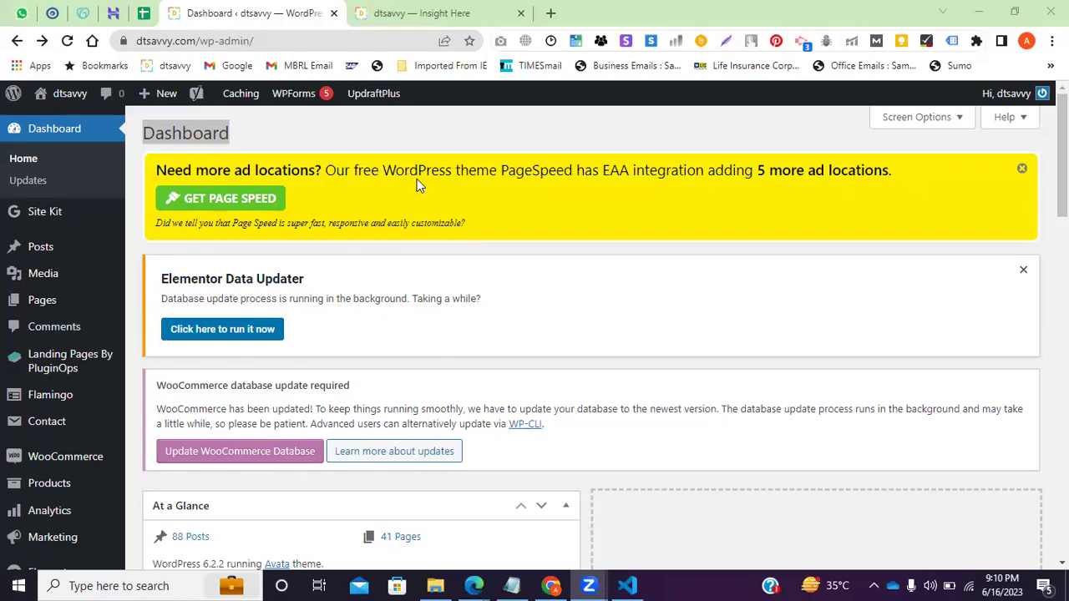
From the dtsavvy tab, load amazon.in in a new tab.
{"action": "left_click", "coordinate": [411, 13]}
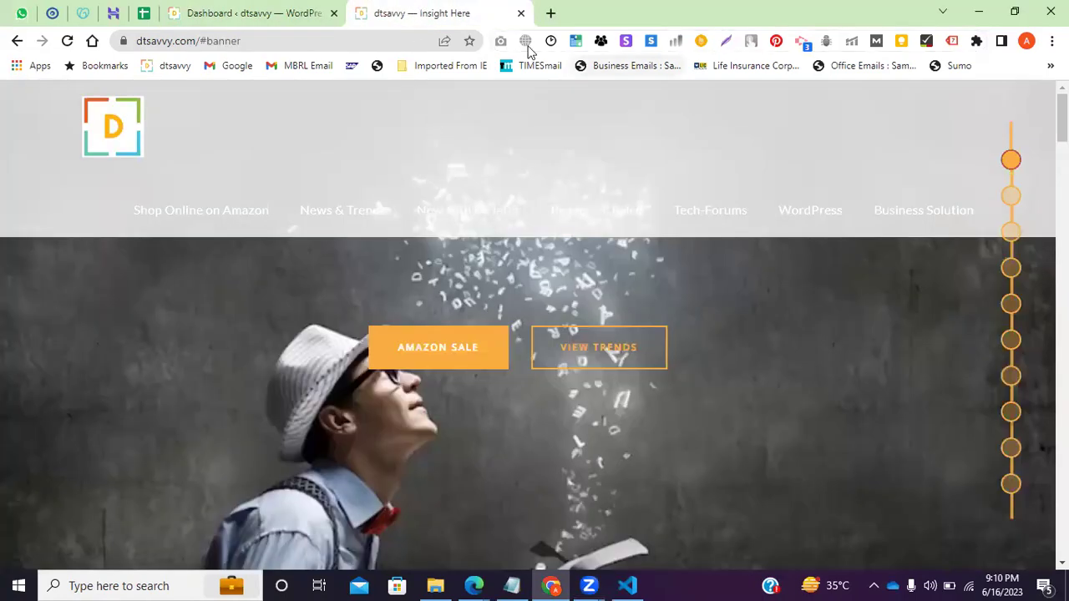
{"action": "left_click", "coordinate": [558, 13]}
{"action": "type", "text": "amazon.in"}
{"action": "key", "text": "Return"}
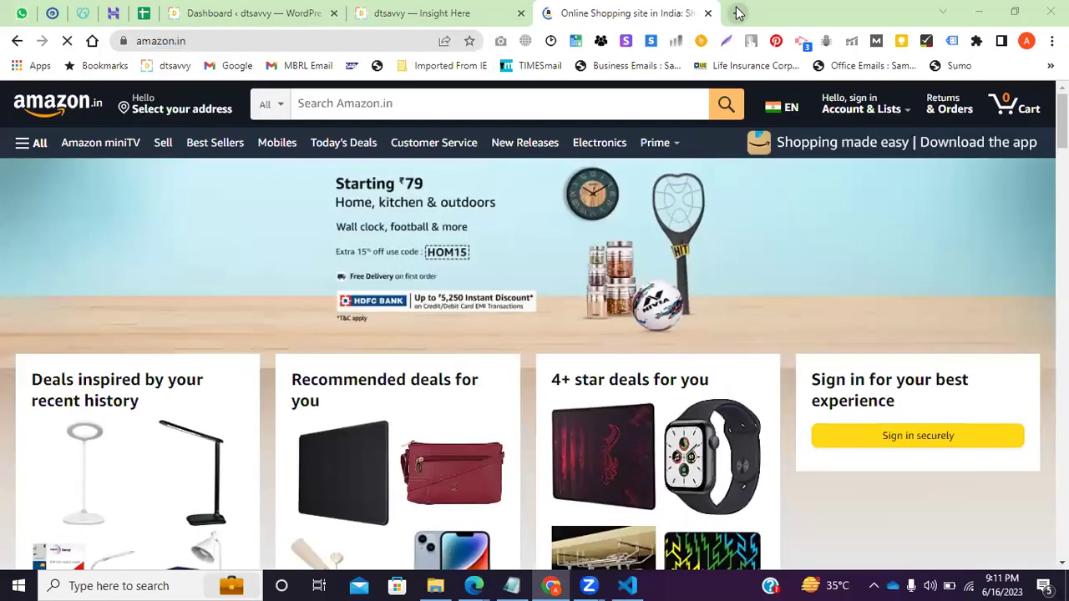
Enter amazon.com in another new tab without loading it yet.
{"action": "left_click", "coordinate": [737, 12]}
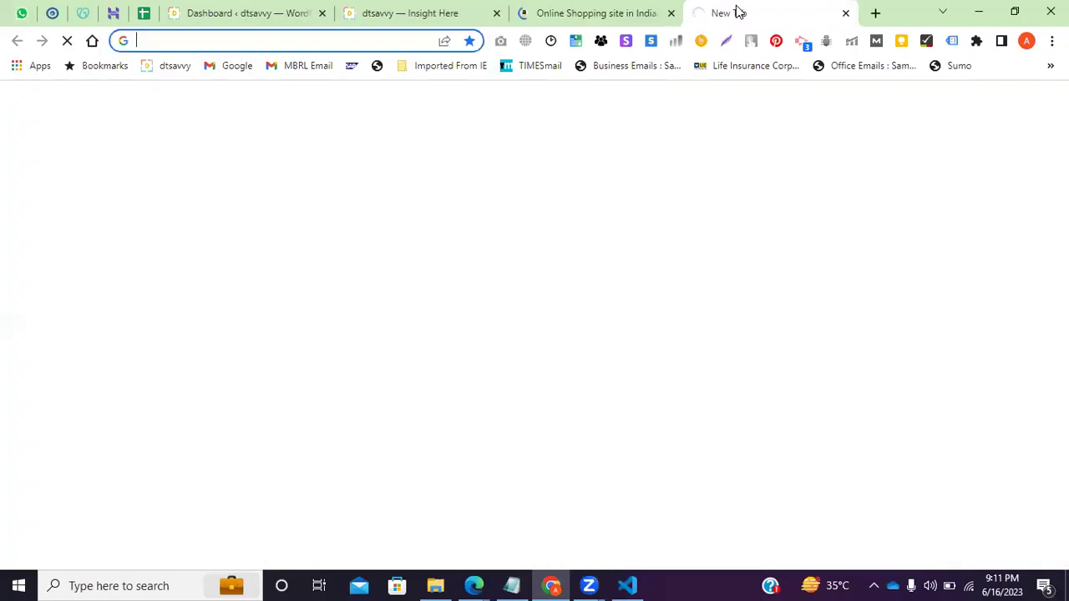
{"action": "type", "text": "ama"}
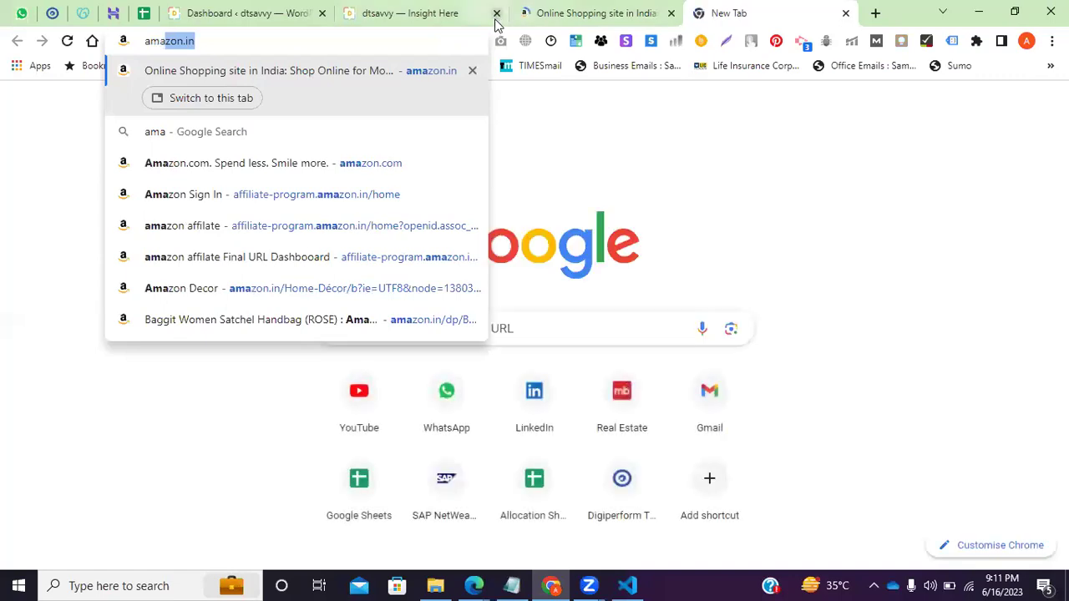
{"action": "type", "text": "zon.in"}
{"action": "key", "text": "BackSpace"}
{"action": "key", "text": "BackSpace"}
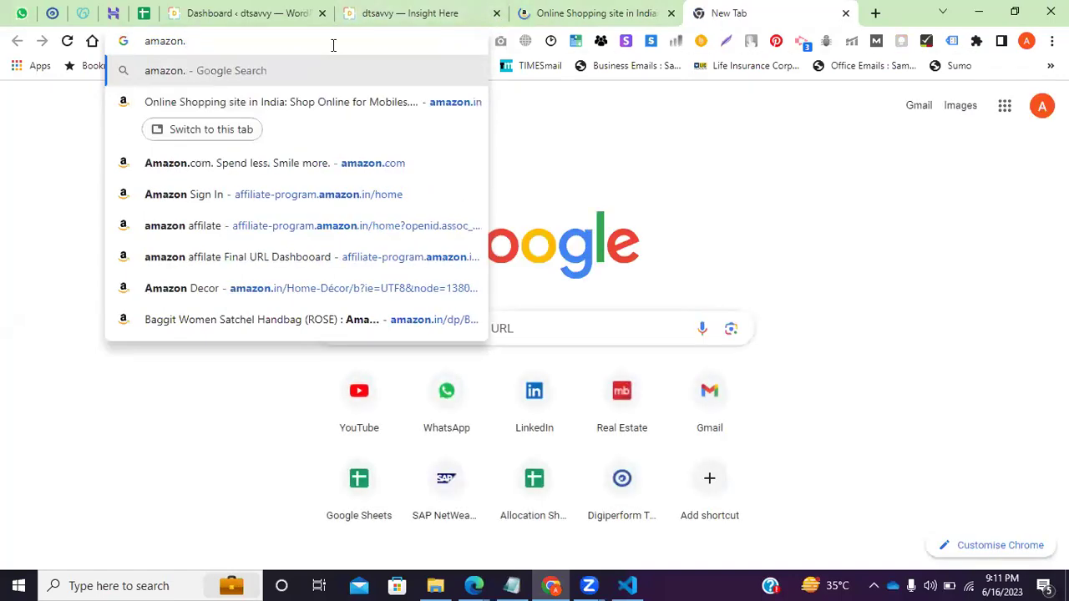
{"action": "type", "text": "com"}
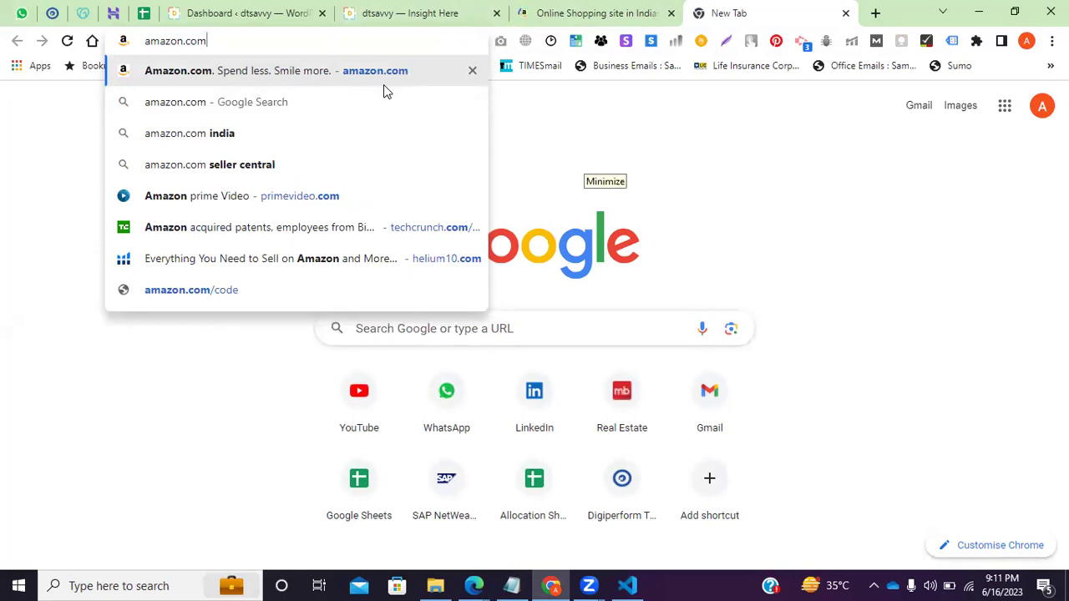
{"action": "left_click", "coordinate": [129, 256]}
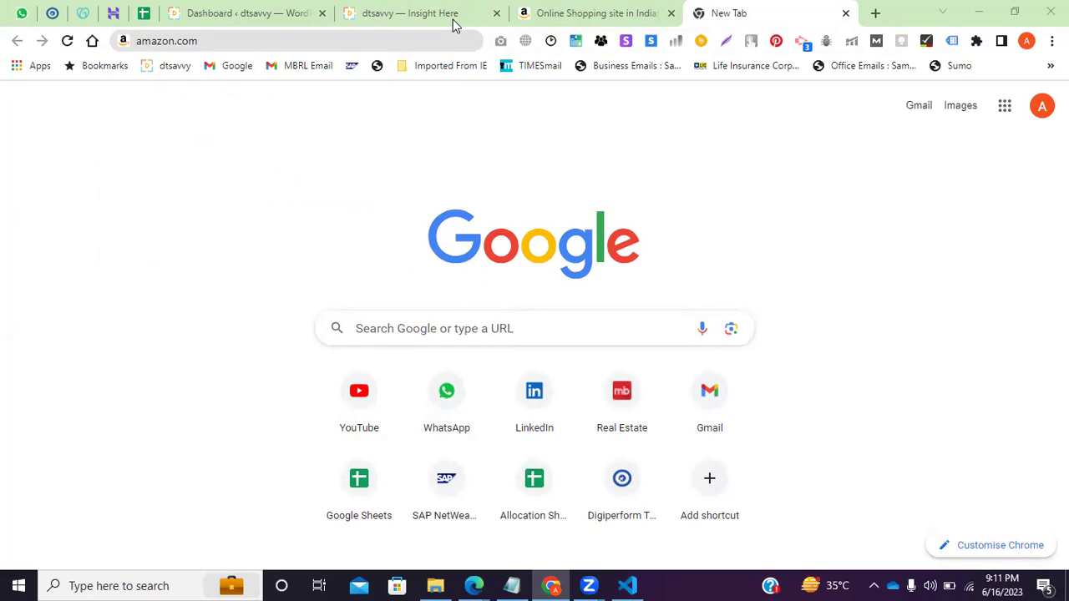
Check the amazon.in address, then load amazon.com in its own tab.
{"action": "left_click", "coordinate": [584, 12]}
{"action": "left_click", "coordinate": [111, 42]}
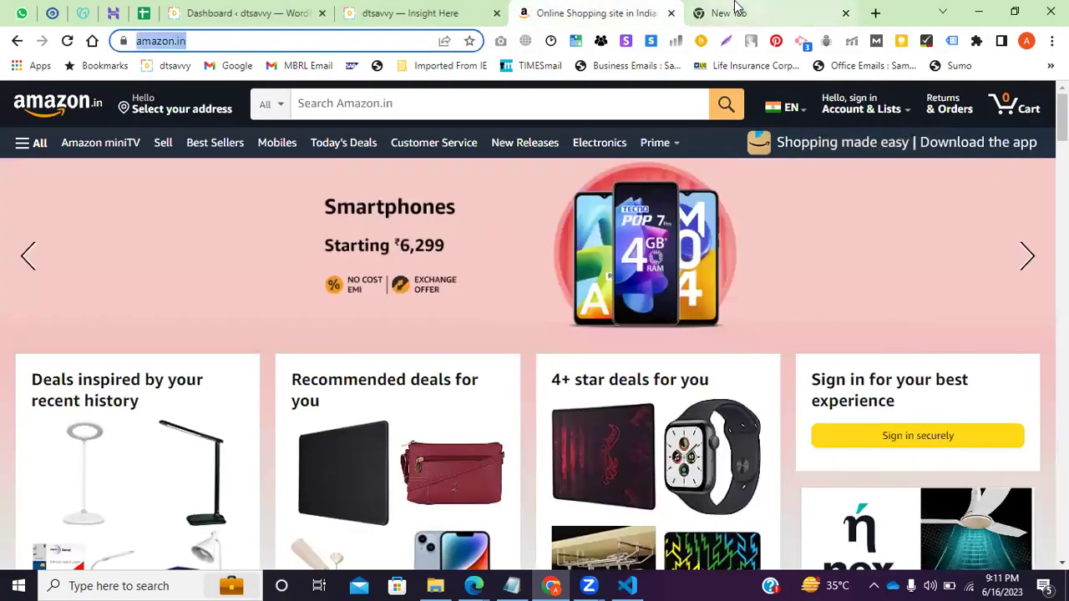
{"action": "left_click", "coordinate": [734, 12]}
{"action": "key", "text": "Return"}
Compare the amazon.in and amazon.com tabs and their addresses, then start a fresh tab.
{"action": "left_click", "coordinate": [651, 13]}
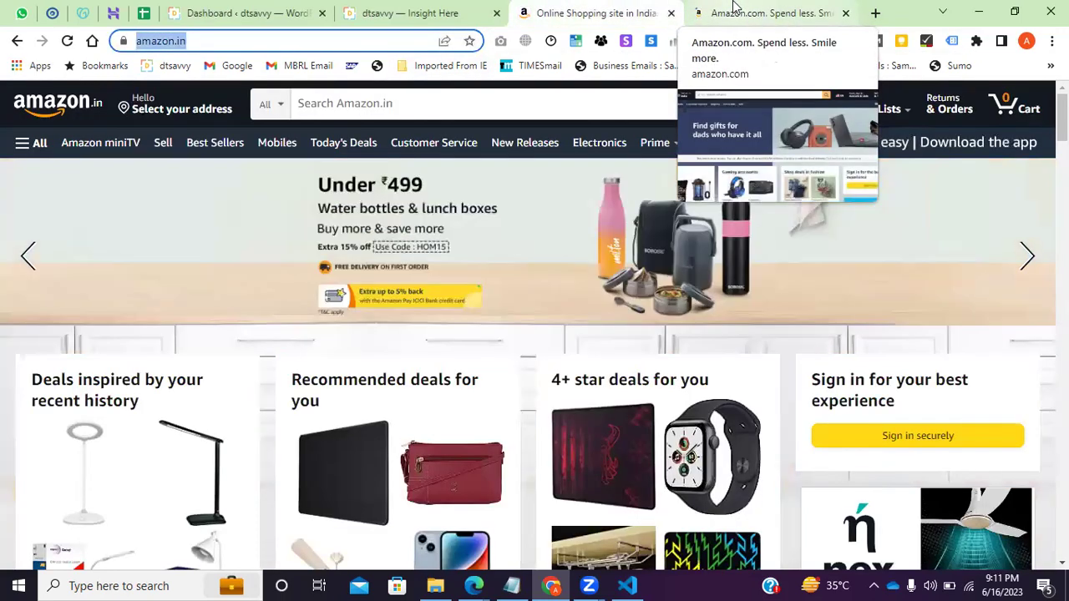
{"action": "left_click", "coordinate": [733, 8]}
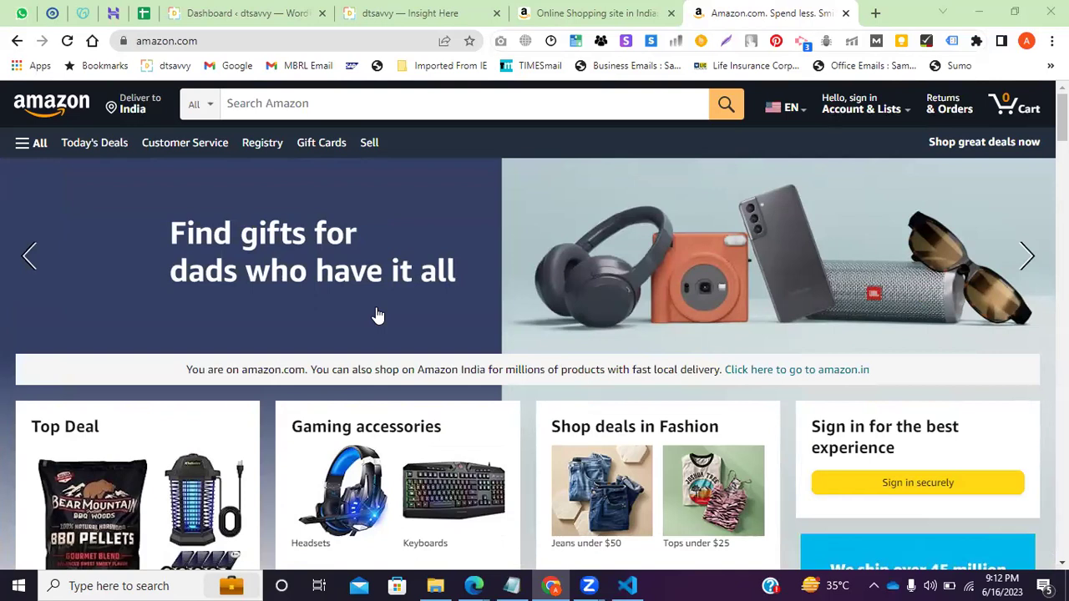
{"action": "key", "text": "ctrl+shift+Tab"}
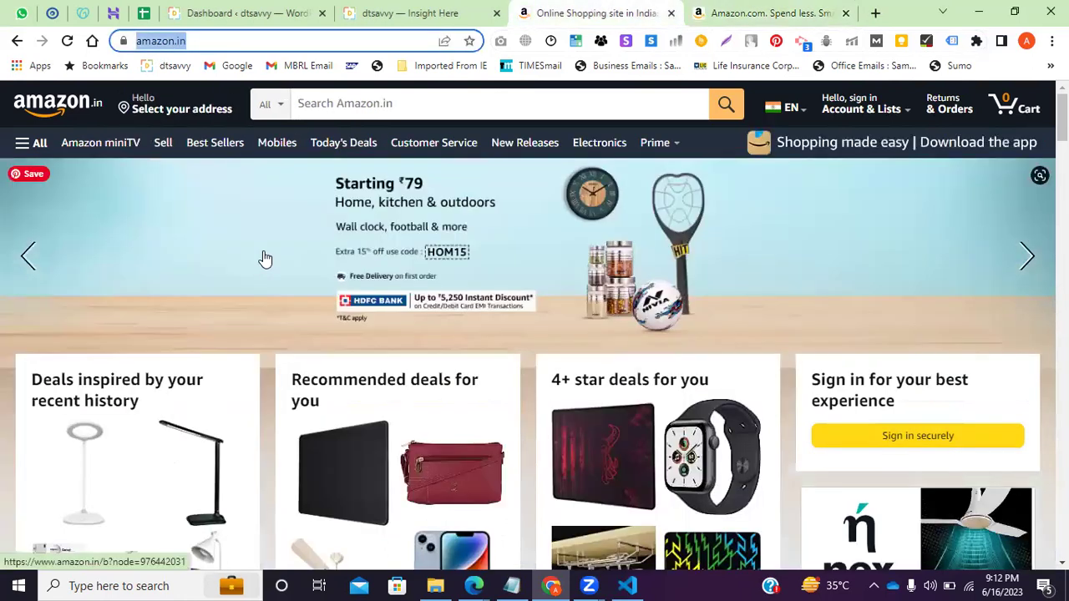
{"action": "left_click", "coordinate": [243, 40]}
{"action": "left_click", "coordinate": [740, 11]}
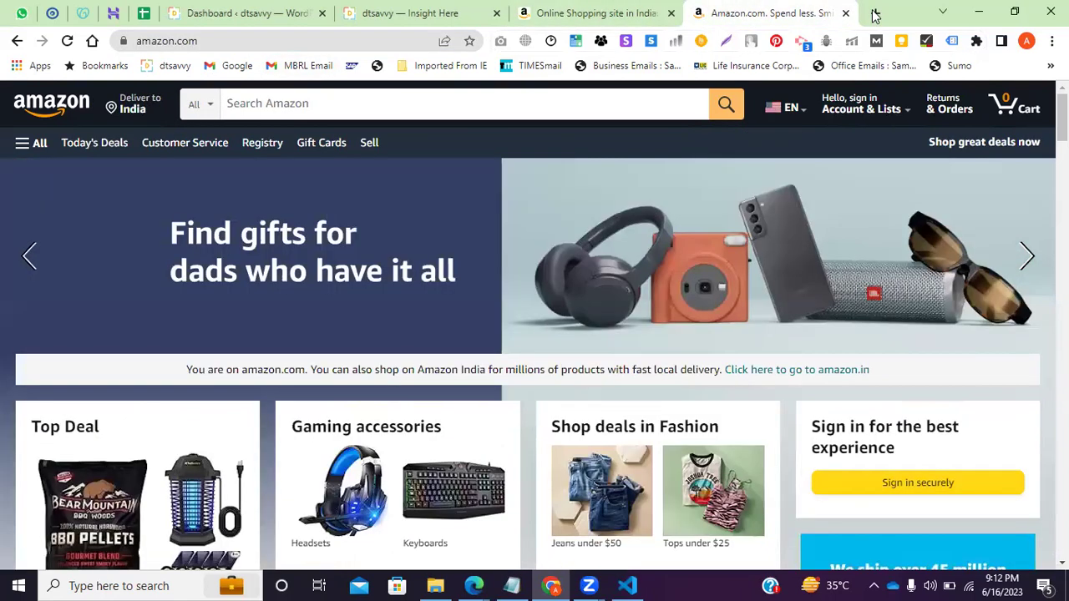
{"action": "left_click", "coordinate": [875, 13]}
{"action": "type", "text": "."}
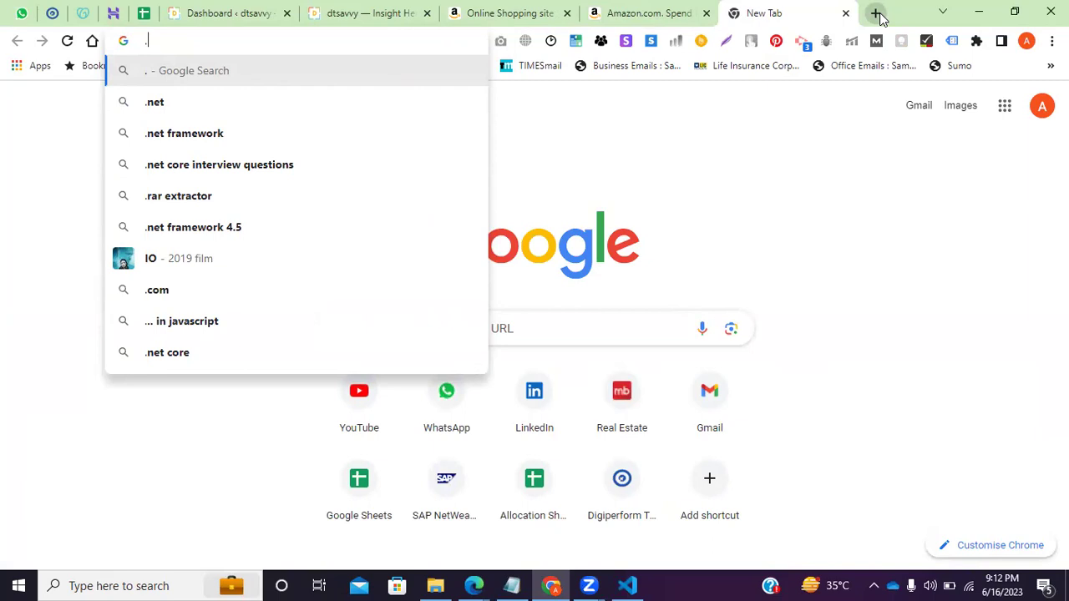
Load digiperformlms.in in the new tab, avoiding the autocomplete suggestions.
{"action": "key", "text": "BackSpace"}
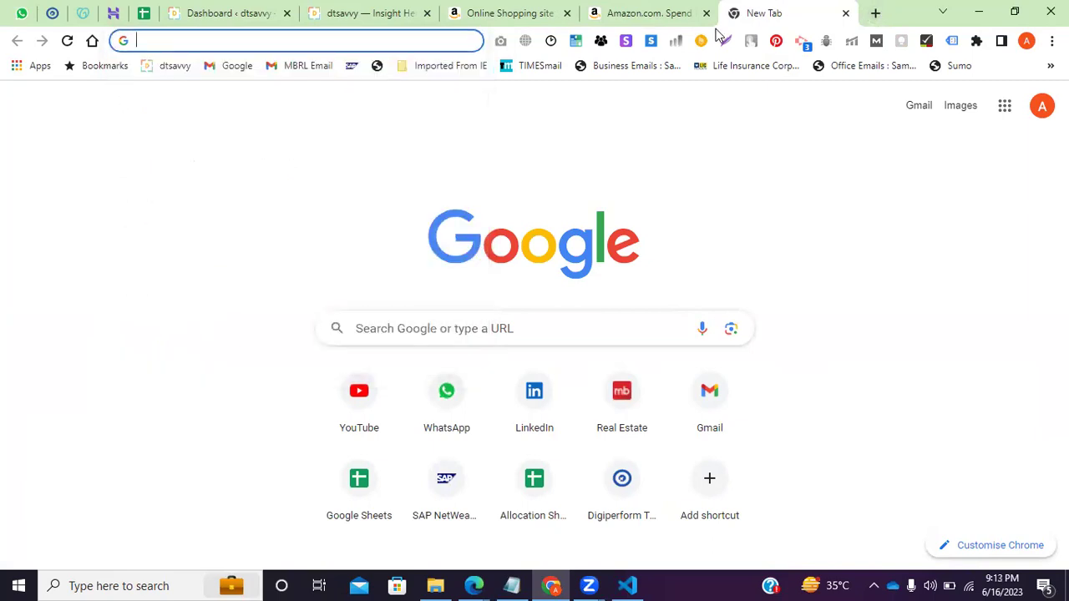
{"action": "type", "text": "i"}
{"action": "key", "text": "BackSpace"}
{"action": "key", "text": "BackSpace"}
{"action": "type", "text": "digiperform"}
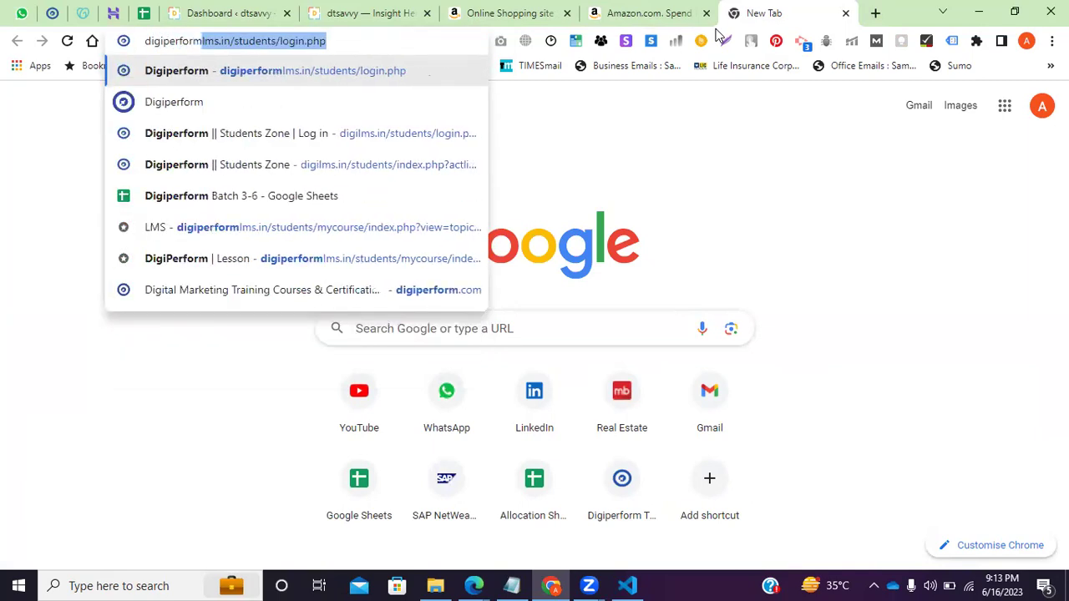
{"action": "key", "text": "BackSpace"}
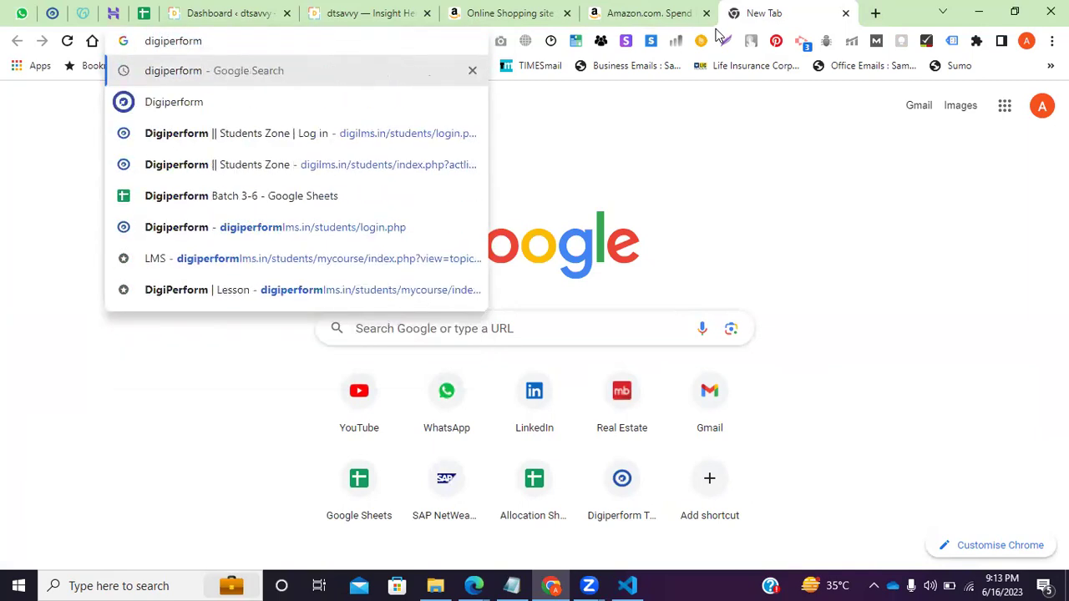
{"action": "type", "text": "lms."}
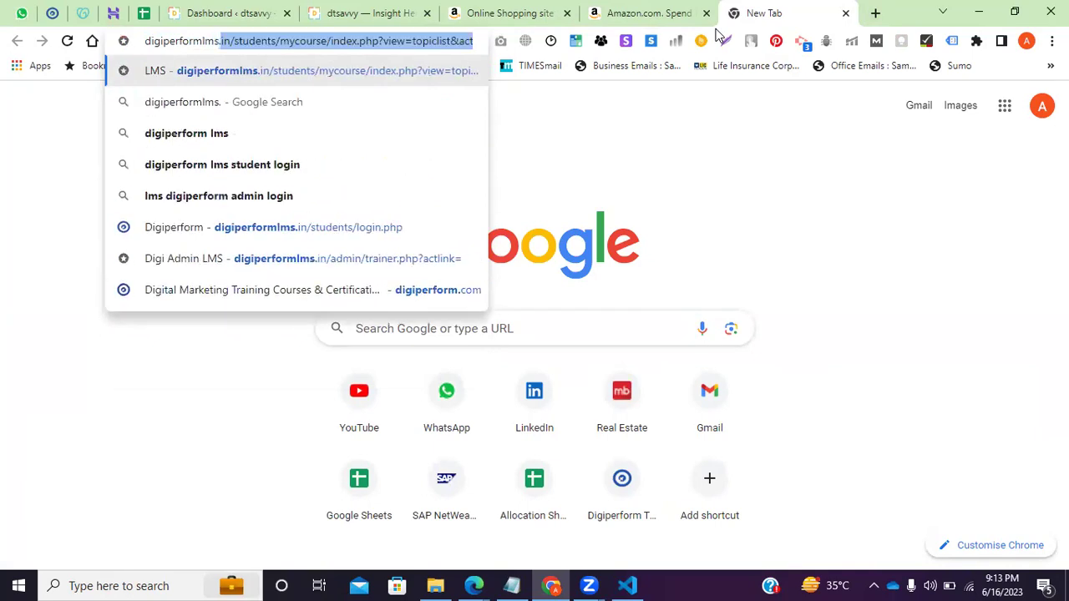
{"action": "type", "text": "in/"}
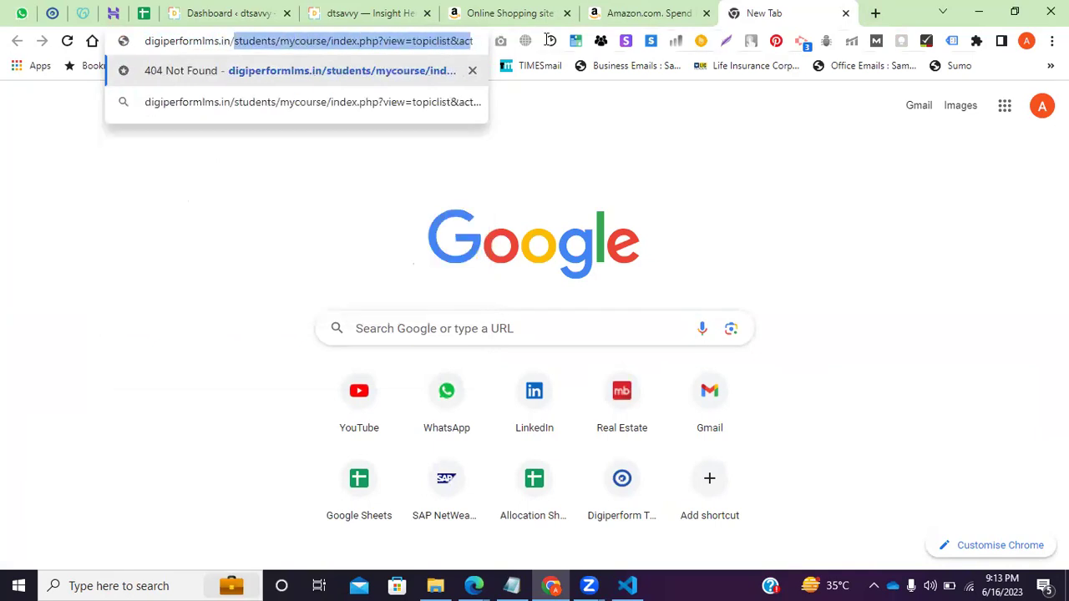
{"action": "key", "text": "BackSpace"}
{"action": "key", "text": "BackSpace"}
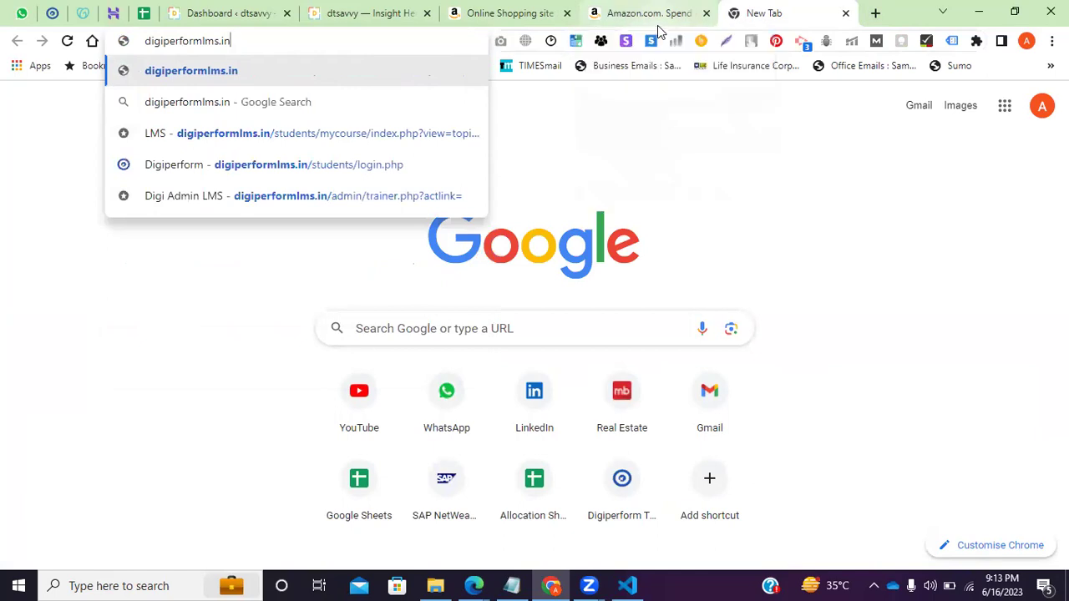
{"action": "key", "text": "Return"}
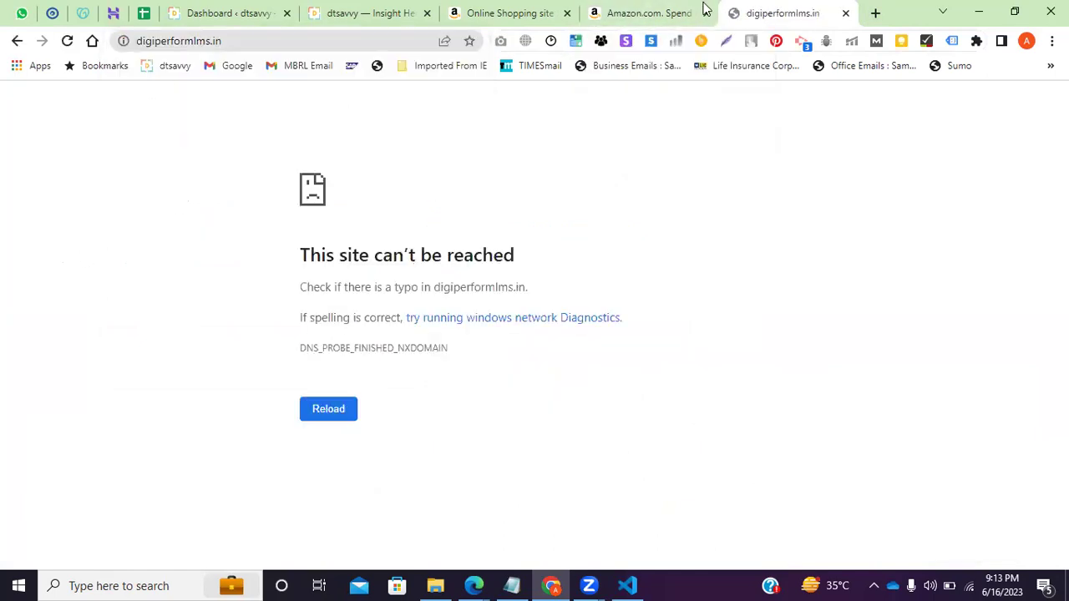
Open digiperform.com and the misspelled digipeform.in in two more tabs.
{"action": "left_click", "coordinate": [874, 13]}
{"action": "type", "text": "digipe"}
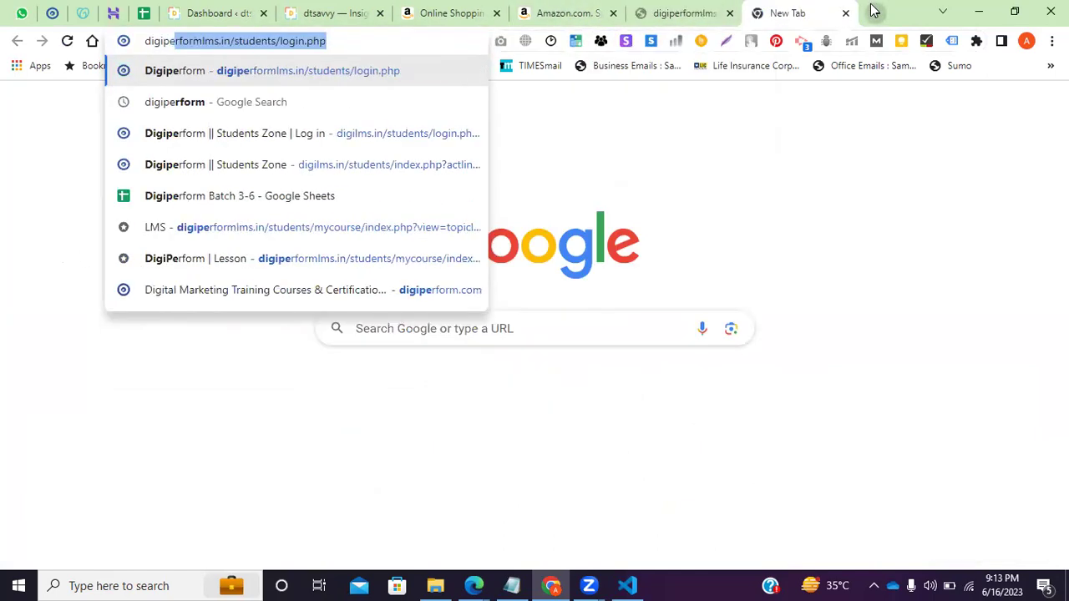
{"action": "type", "text": "rform.com"}
{"action": "key", "text": "Return"}
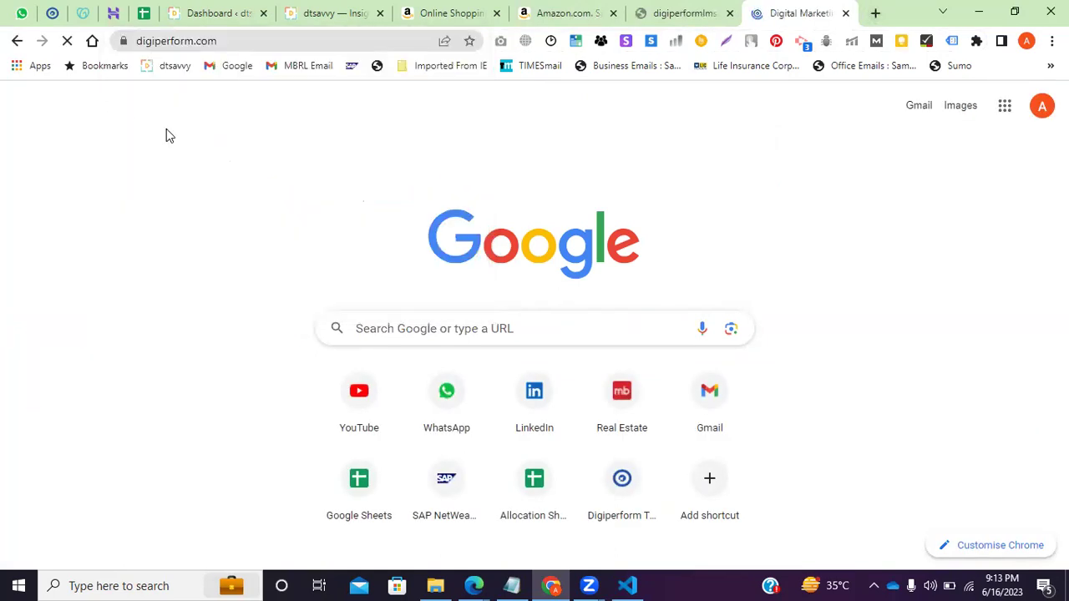
{"action": "left_click", "coordinate": [874, 13]}
{"action": "type", "text": "digipe"}
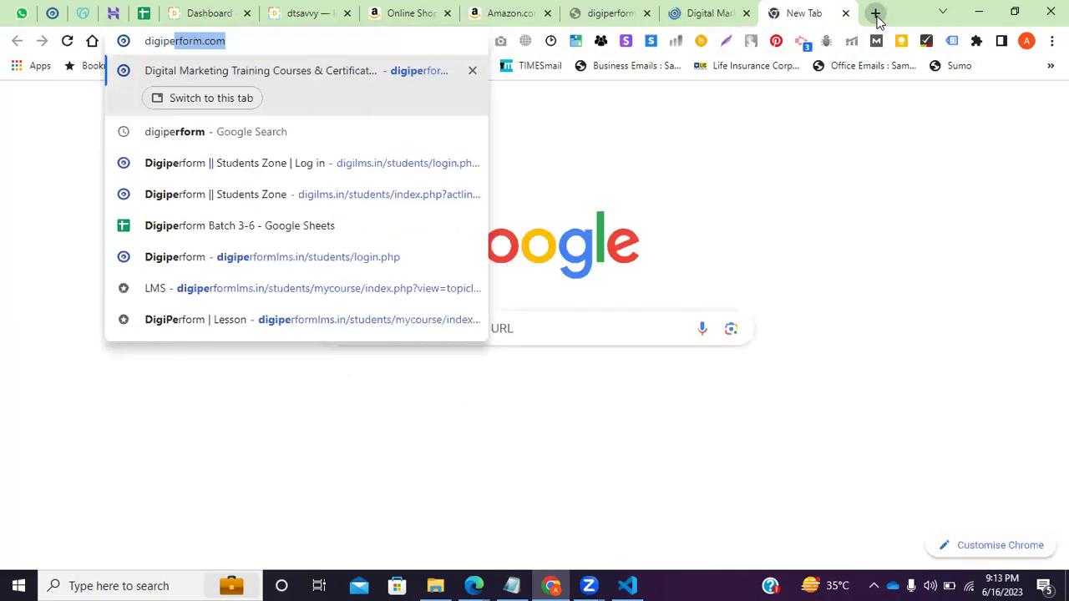
{"action": "type", "text": "rform."}
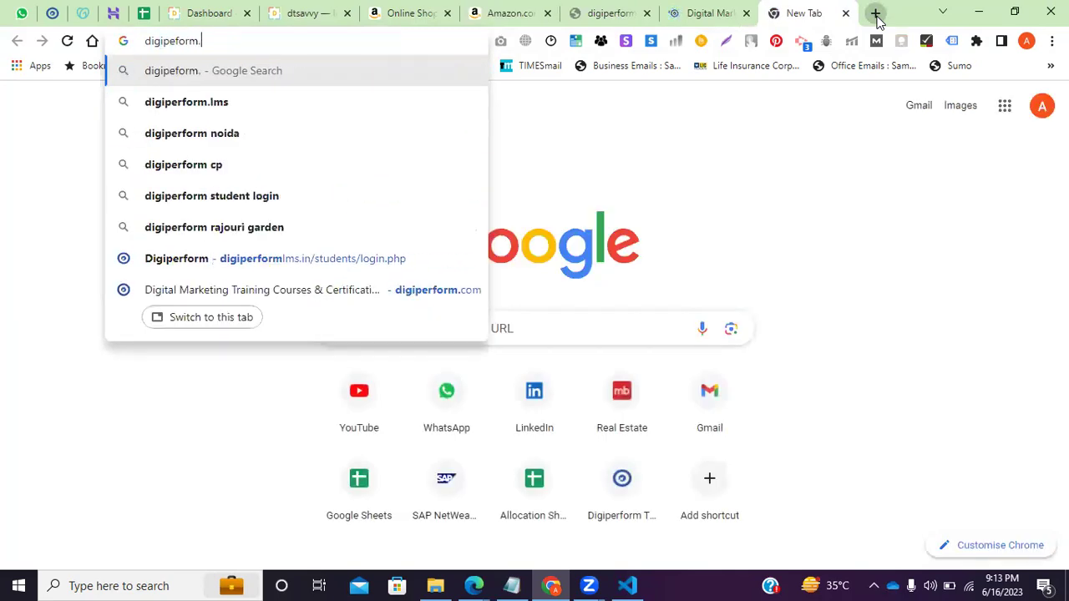
{"action": "type", "text": "in"}
{"action": "key", "text": "Return"}
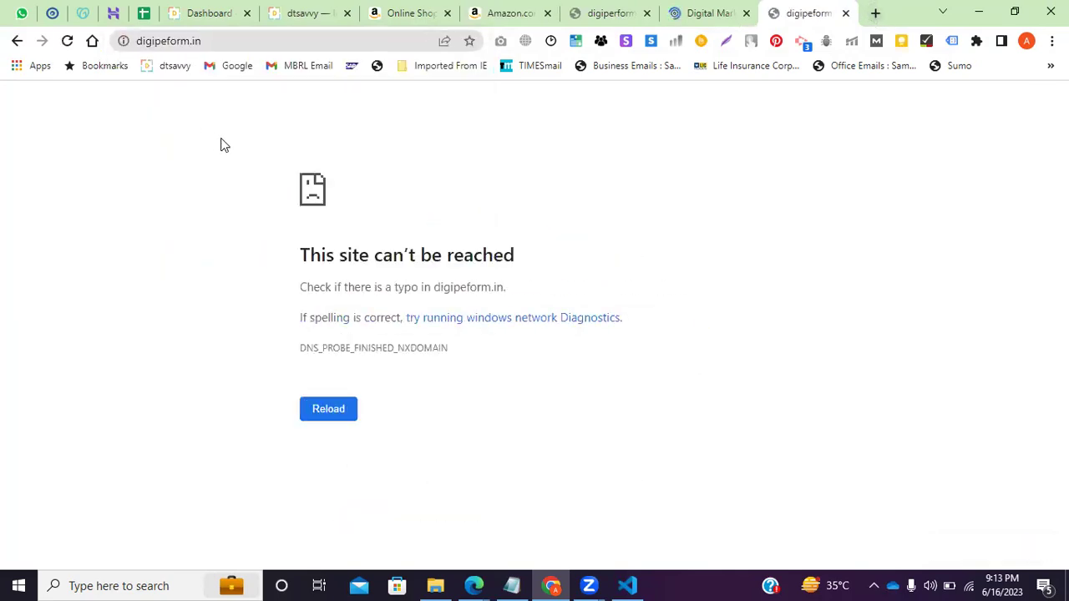
Compare with digiperform.com, then reload the unreachable digipeform.in page and select its address.
{"action": "left_click", "coordinate": [239, 42]}
{"action": "left_click", "coordinate": [707, 11]}
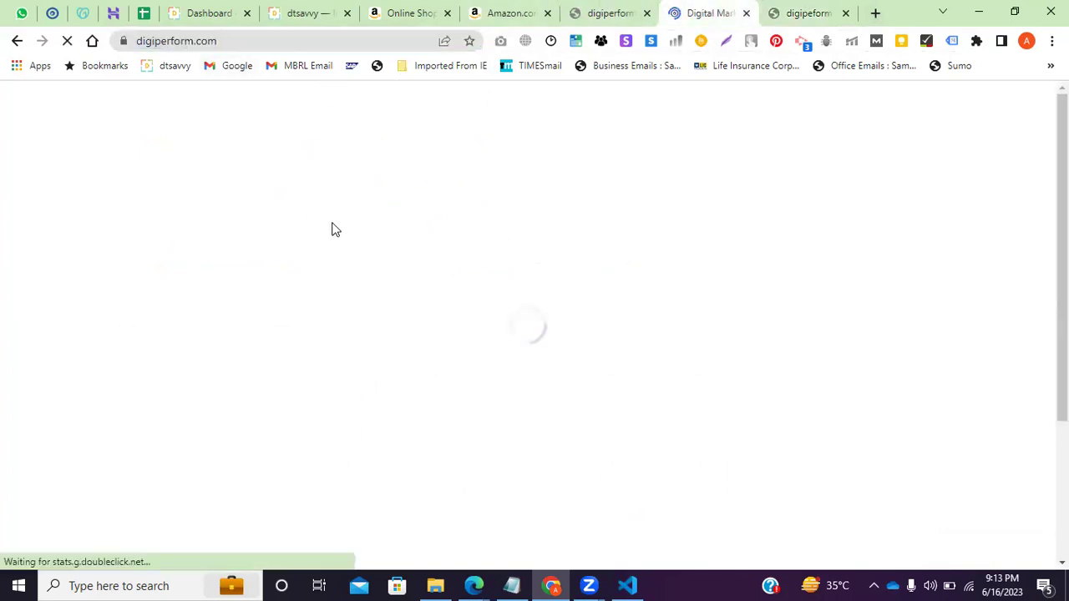
{"action": "key", "text": "ctrl+Tab"}
{"action": "key", "text": "Return"}
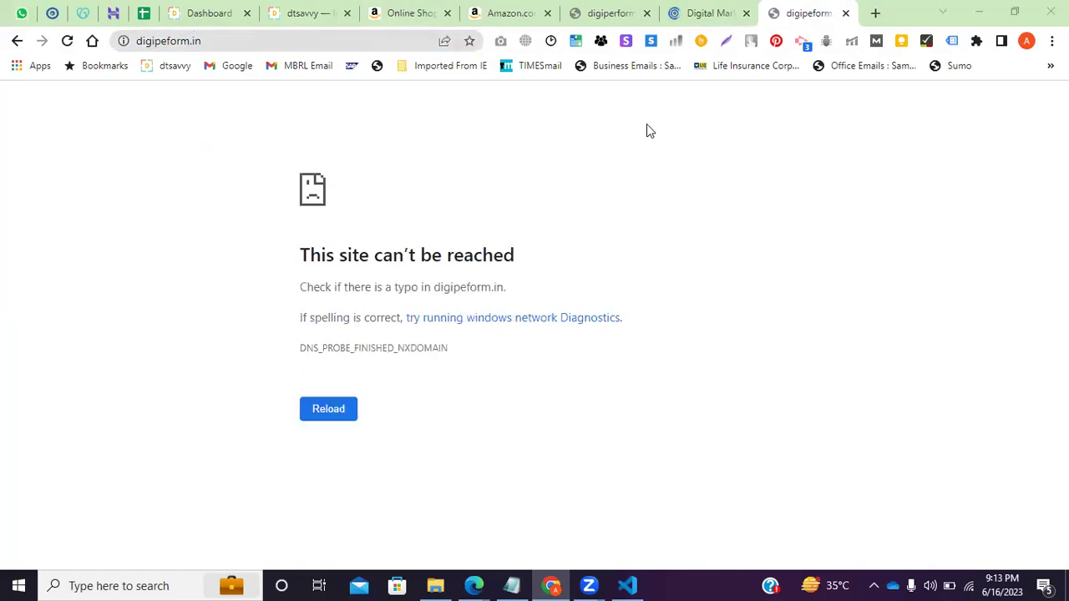
{"action": "left_click", "coordinate": [234, 49]}
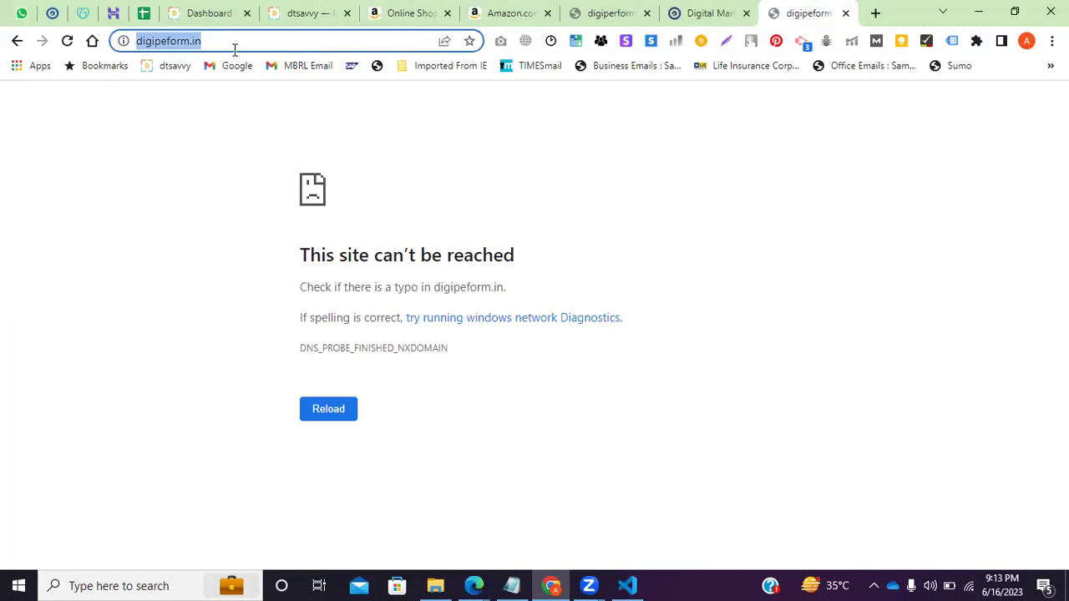
Return to digiperform.com, close the Book A Free Counselling popup and select the address.
{"action": "left_click", "coordinate": [694, 5]}
{"action": "left_click", "coordinate": [620, 6]}
{"action": "left_click", "coordinate": [678, 5]}
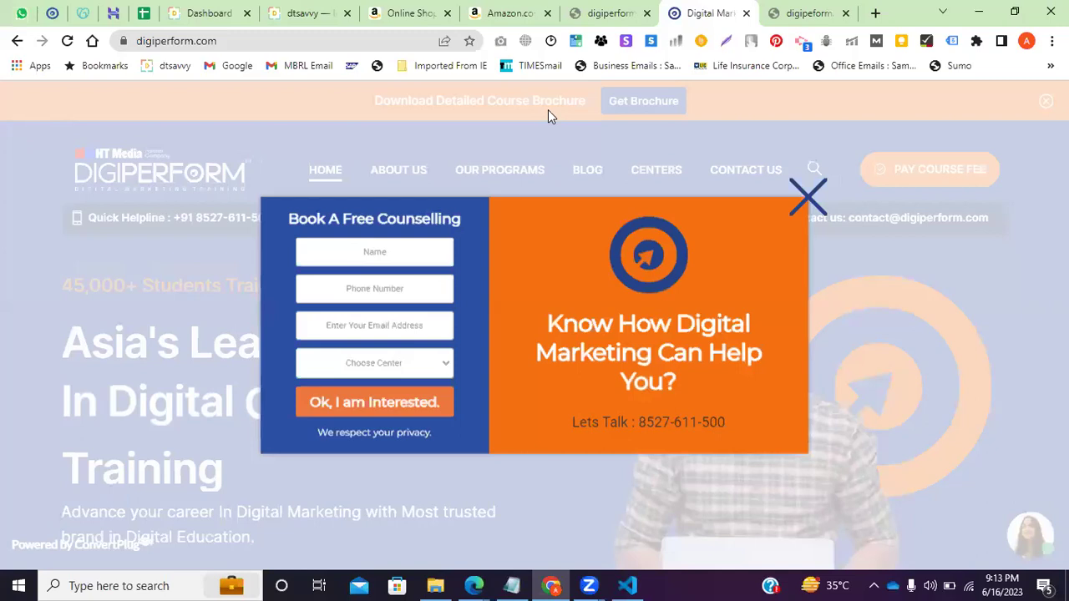
{"action": "left_click", "coordinate": [801, 198]}
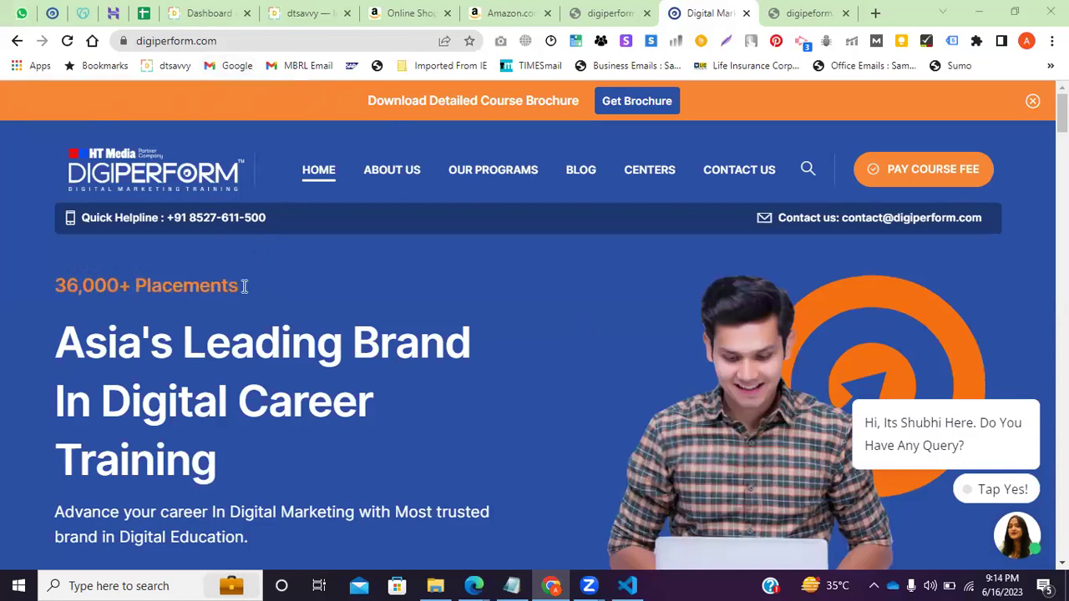
{"action": "left_click", "coordinate": [220, 41]}
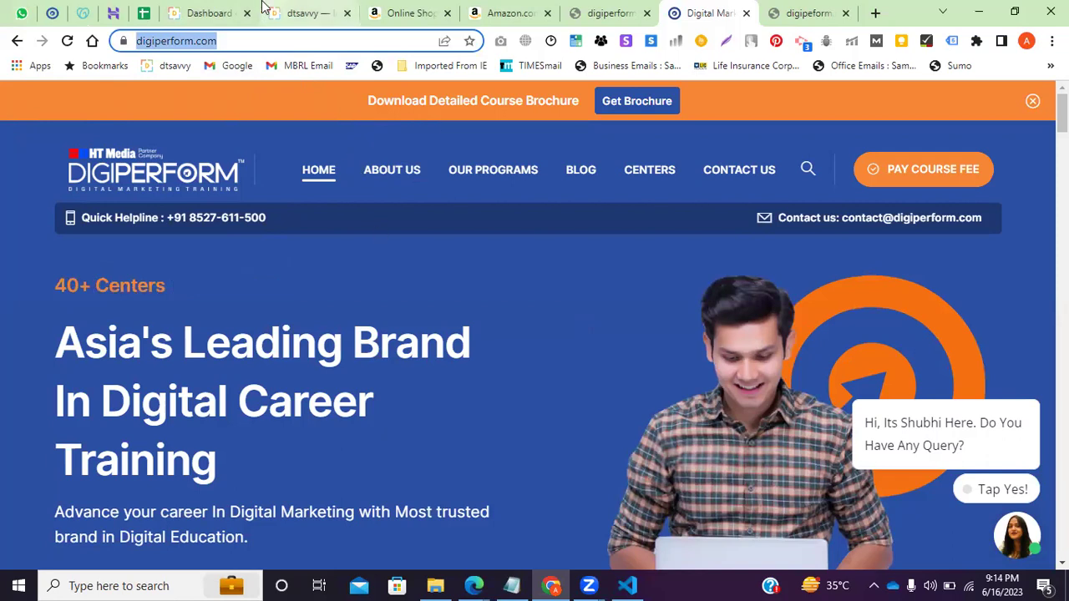
Move the Hostinger tab to sit after the WordPress Dashboard tab.
{"action": "left_click", "coordinate": [209, 13]}
{"action": "left_click", "coordinate": [117, 10]}
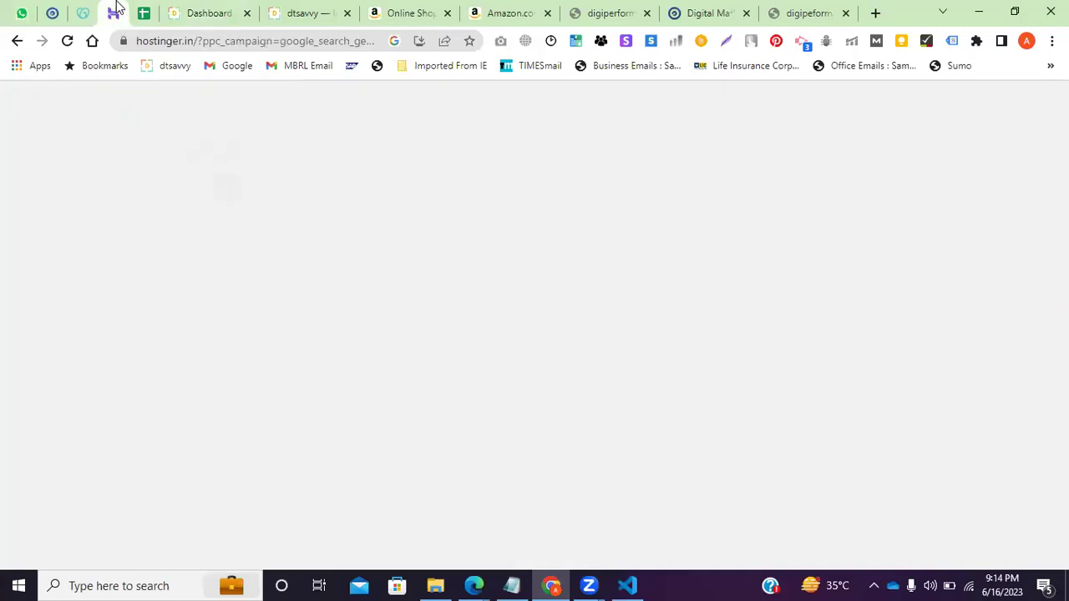
{"action": "right_click", "coordinate": [138, 10]}
{"action": "left_click", "coordinate": [185, 143]}
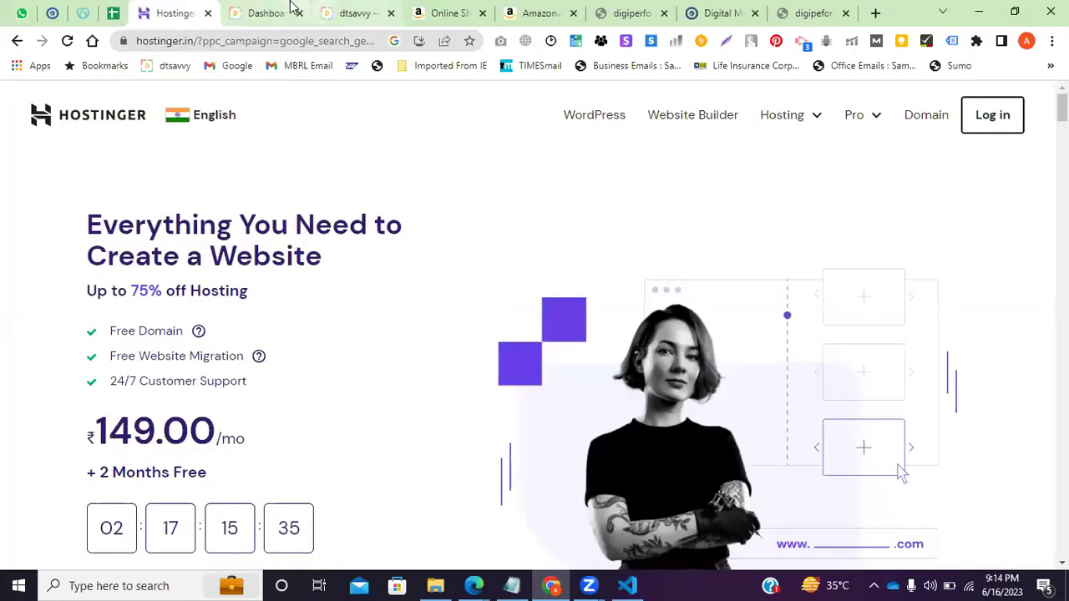
{"action": "left_click", "coordinate": [296, 9]}
{"action": "left_click_drag", "start_coordinate": [177, 5], "coordinate": [334, 7]}
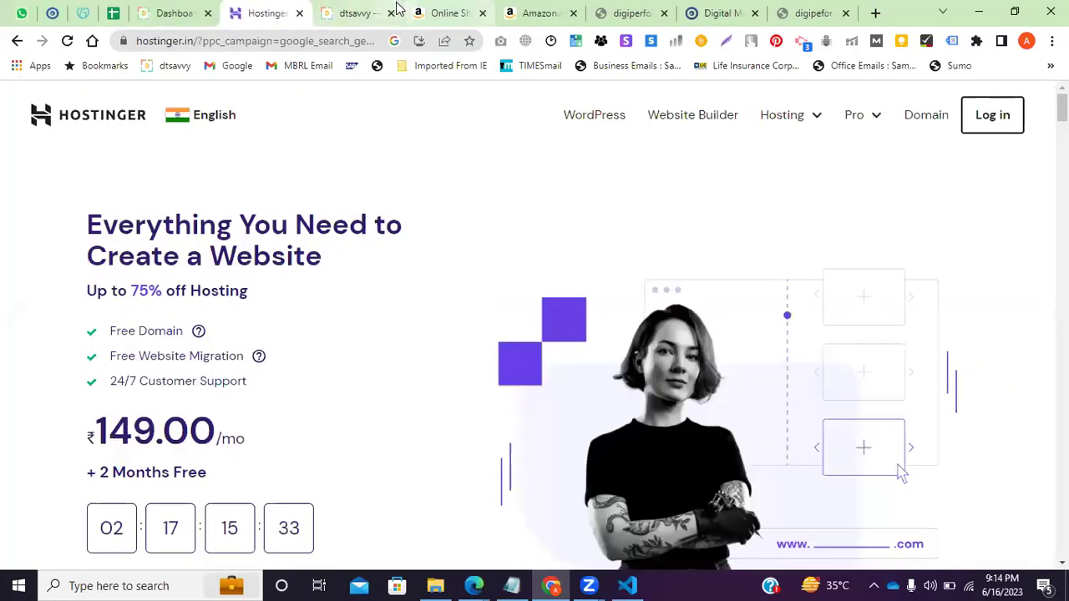
Close the dtsavvy, shopping, Amazon and Digiperform tabs and go to Hostinger's Domain Name Search.
{"action": "left_click", "coordinate": [384, 11]}
{"action": "left_click", "coordinate": [391, 13]}
{"action": "left_click", "coordinate": [391, 12]}
{"action": "left_click", "coordinate": [391, 12]}
{"action": "left_click", "coordinate": [391, 13]}
{"action": "left_click", "coordinate": [391, 13]}
{"action": "left_click", "coordinate": [391, 13]}
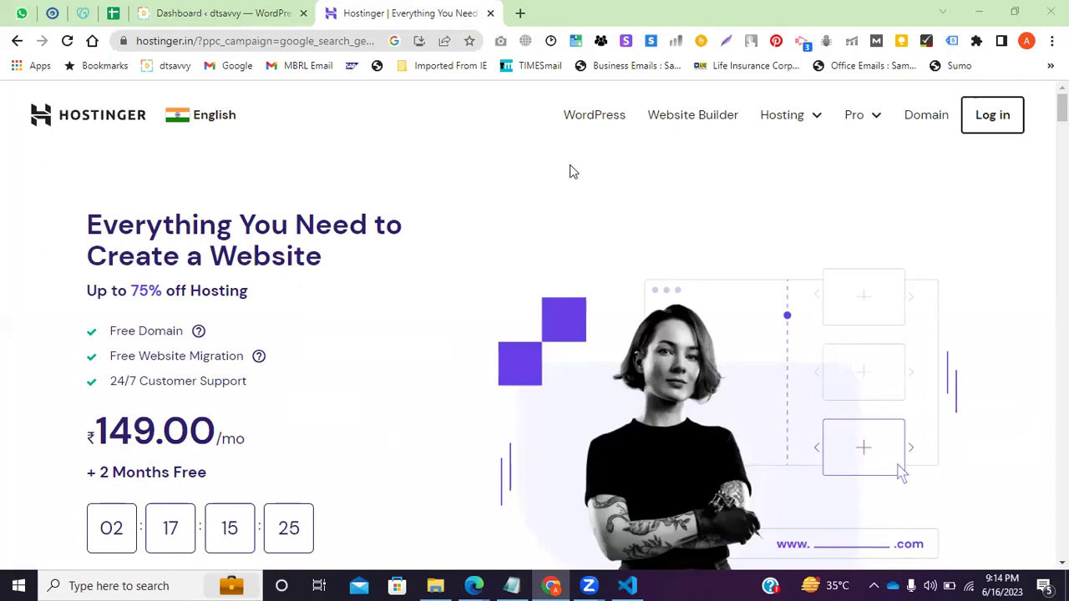
{"action": "left_click", "coordinate": [928, 116]}
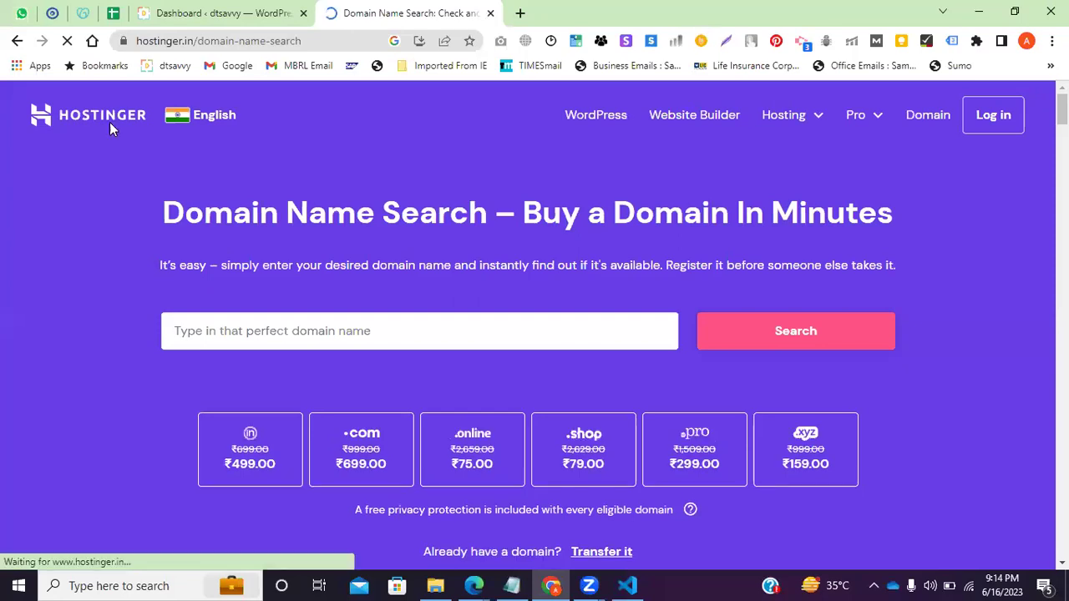
Search Hostinger for the domain 'foodhubinsta', which returns a 'something went wrong' error.
{"action": "left_click", "coordinate": [277, 333]}
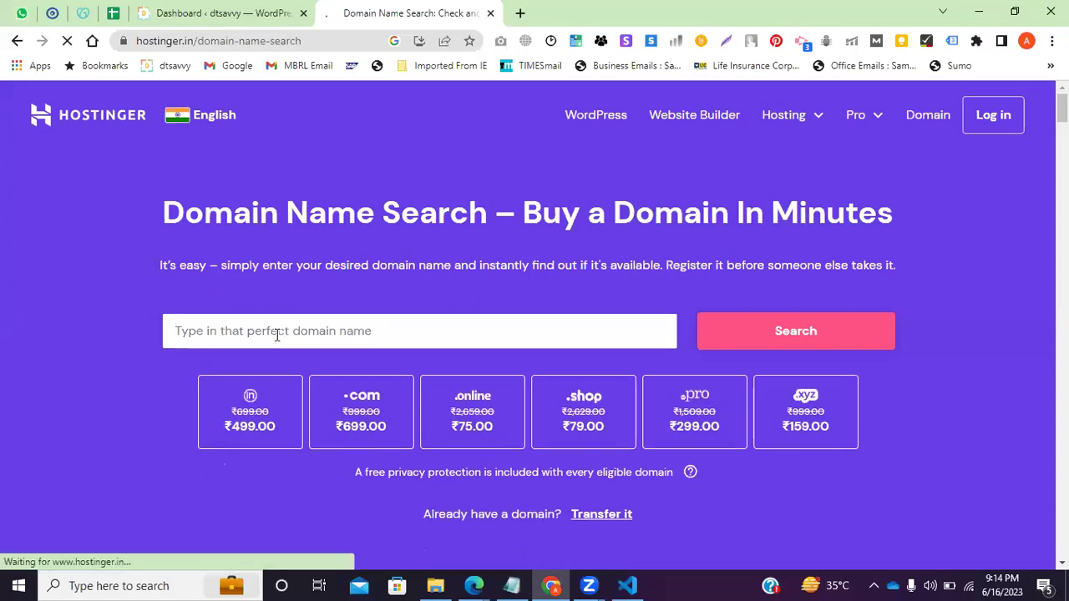
{"action": "type", "text": "food "}
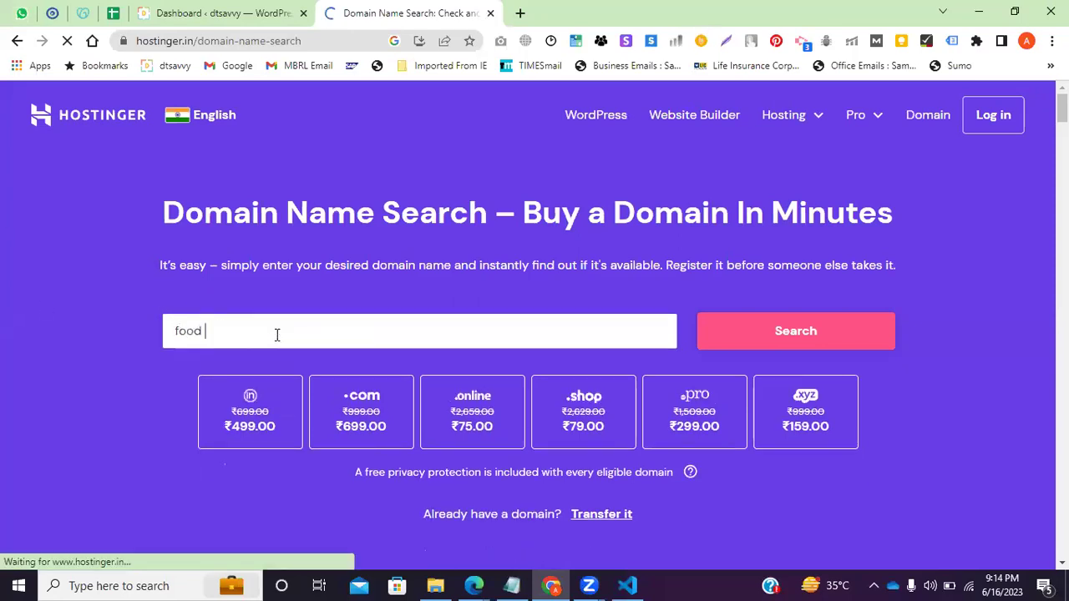
{"action": "type", "text": "hubinsta"}
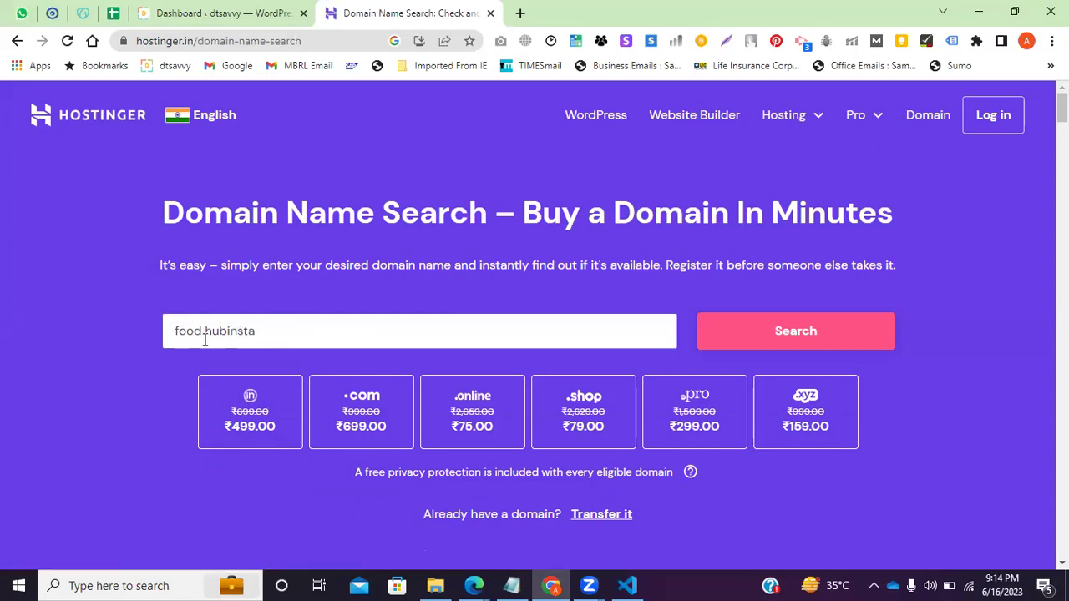
{"action": "left_click", "coordinate": [206, 332]}
{"action": "key", "text": "BackSpace"}
{"action": "key", "text": "Return"}
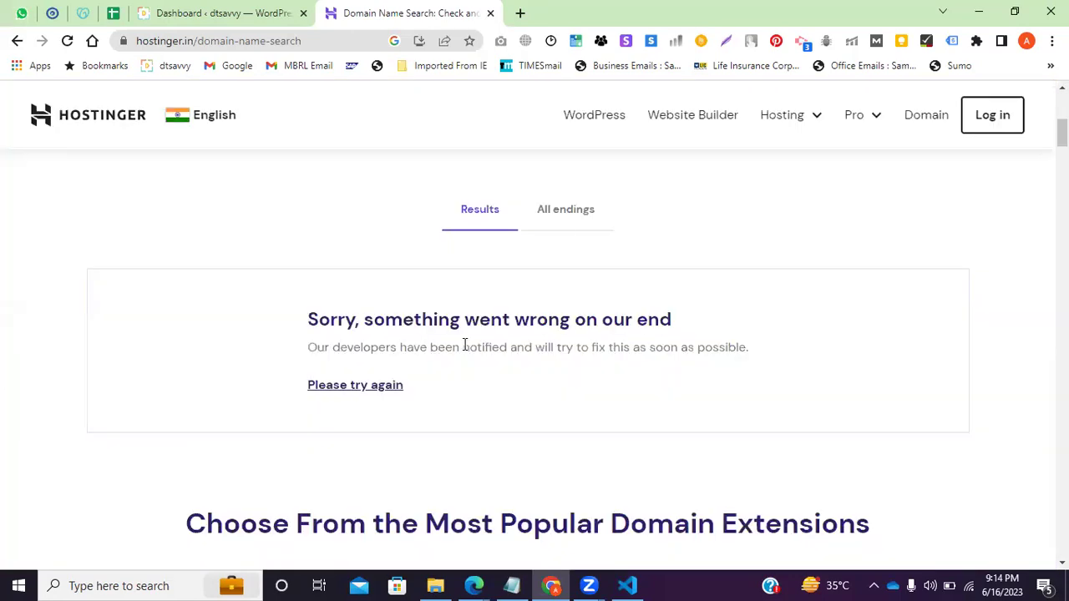
{"action": "scroll", "coordinate": [973, 126], "scroll_direction": "up", "scroll_amount": 3}
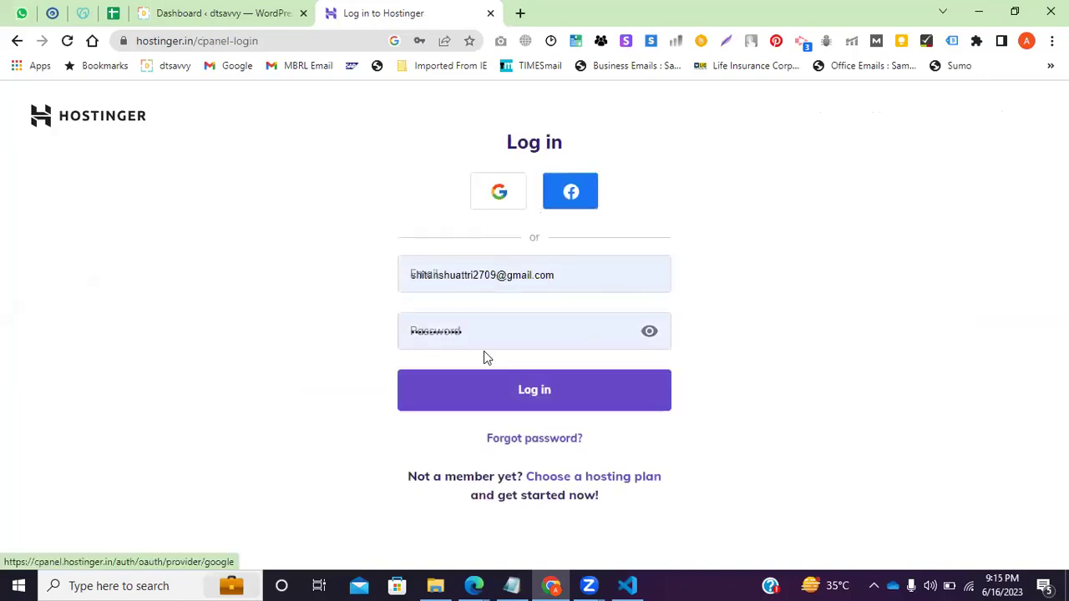
Sign in to Hostinger with the saved email and password after briefly trying Google sign-in.
{"action": "left_click", "coordinate": [505, 278]}
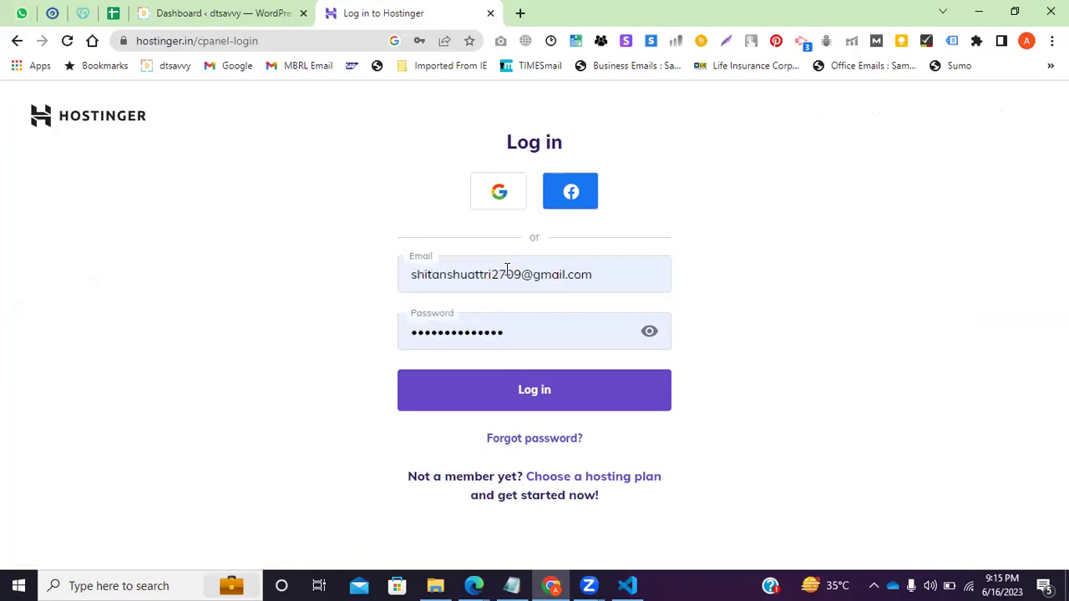
{"action": "left_click", "coordinate": [496, 204]}
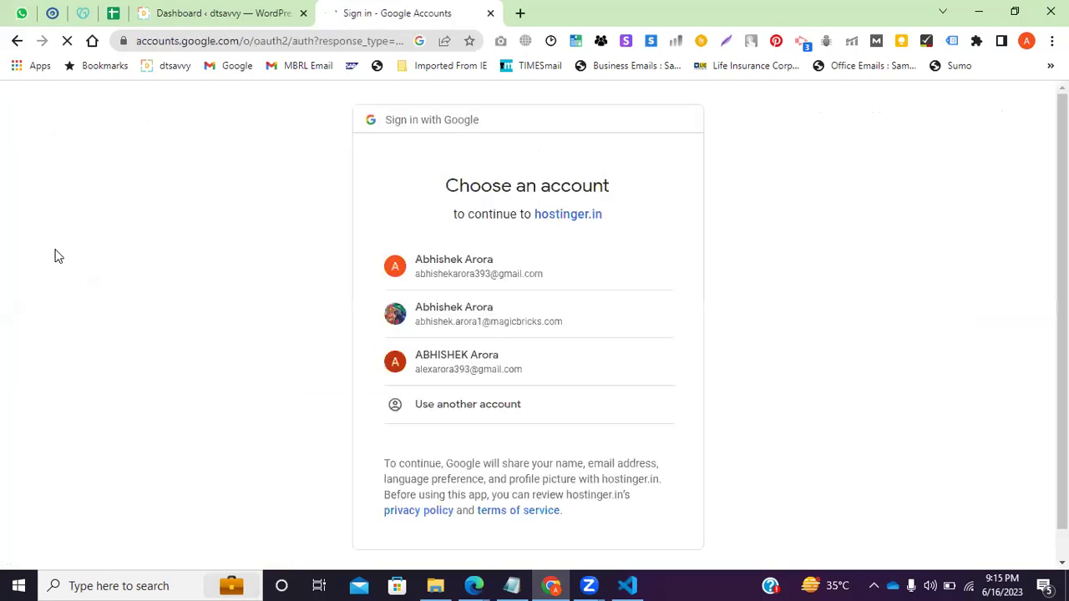
{"action": "left_click", "coordinate": [15, 43]}
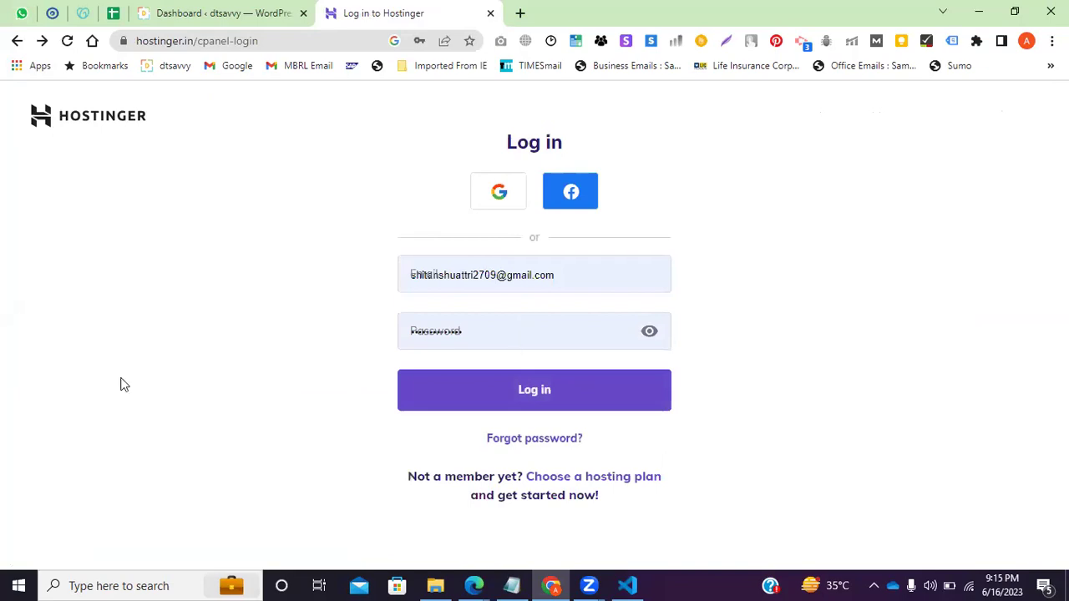
{"action": "key", "text": "Return"}
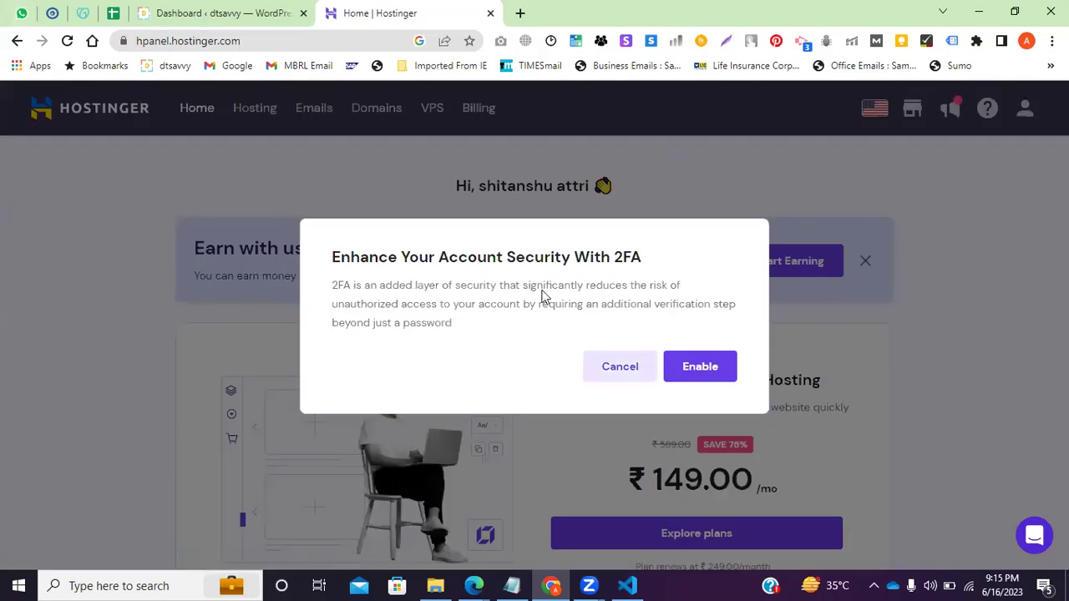
Dismiss the two-factor authentication prompt and look over the hPanel home page.
{"action": "key", "text": "Escape"}
{"action": "scroll", "coordinate": [543, 297], "scroll_direction": "down", "scroll_amount": 2}
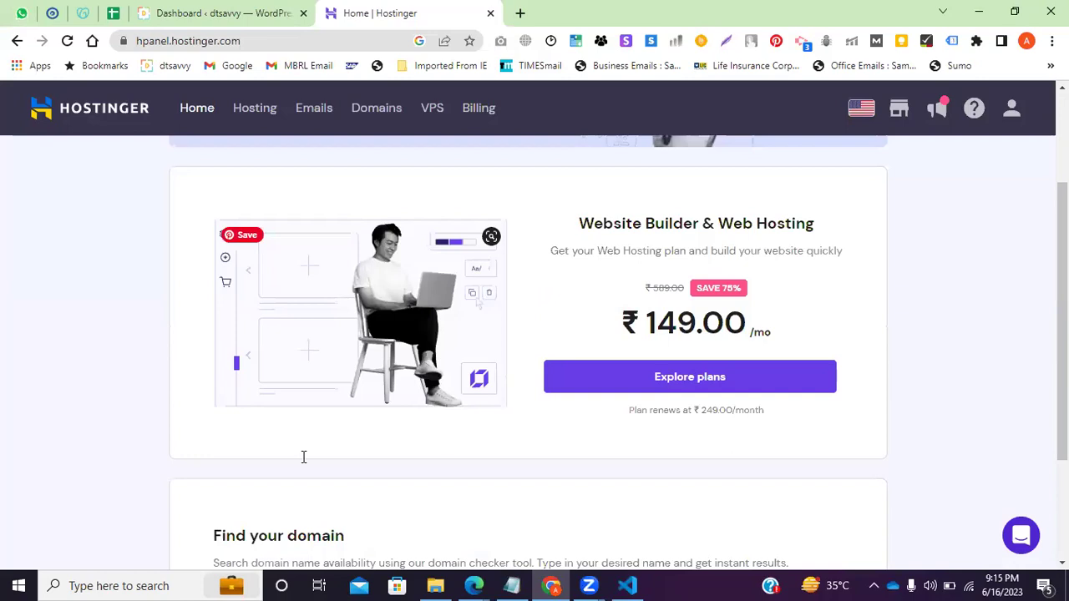
{"action": "scroll", "coordinate": [303, 456], "scroll_direction": "down", "scroll_amount": 1}
{"action": "scroll", "coordinate": [303, 456], "scroll_direction": "up", "scroll_amount": 2}
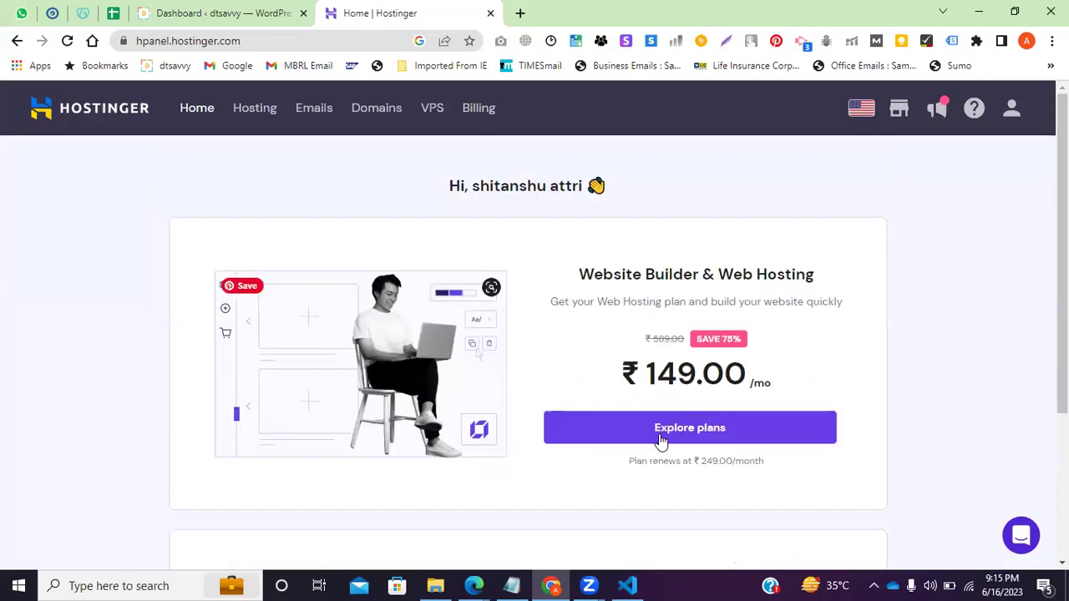
View the ₹69, ₹149 and ₹289 hosting plans, go back, and select 'hpanel' in the address.
{"action": "left_click", "coordinate": [253, 117]}
{"action": "scroll", "coordinate": [91, 317], "scroll_direction": "down", "scroll_amount": 3}
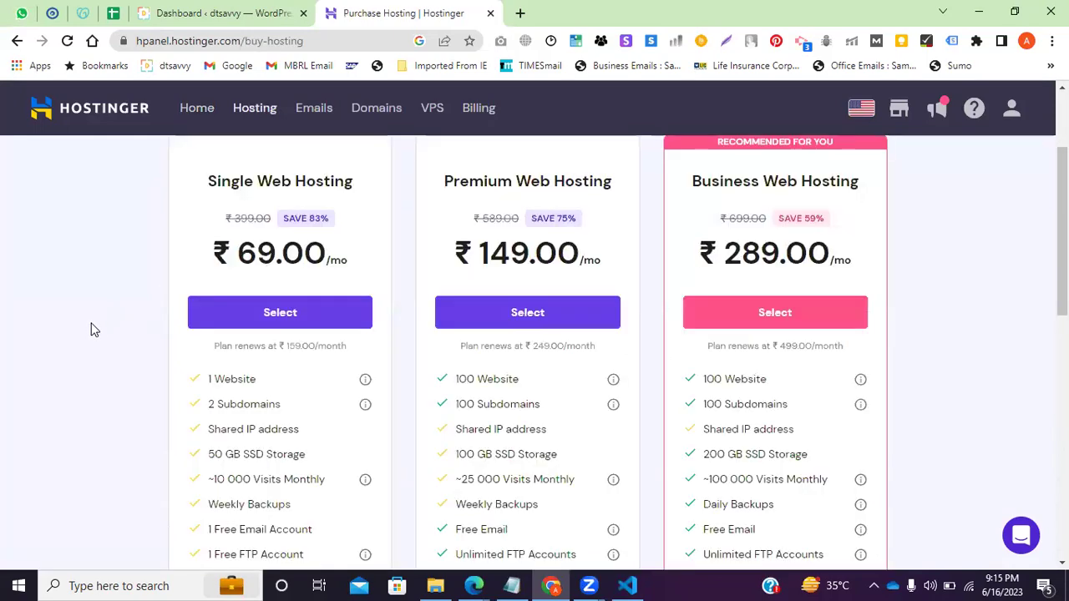
{"action": "scroll", "coordinate": [95, 330], "scroll_direction": "up", "scroll_amount": 2}
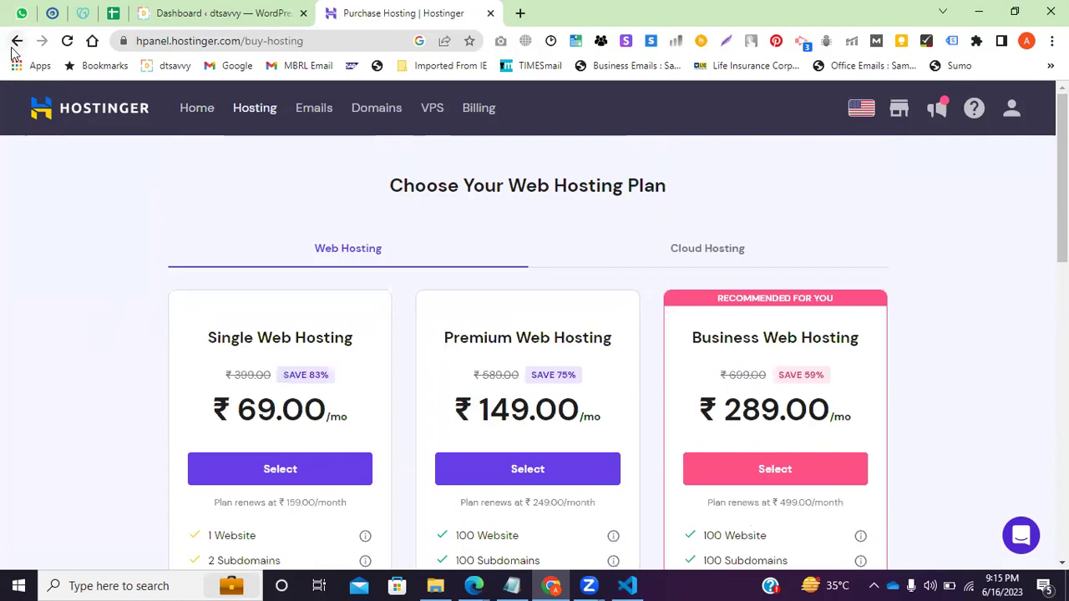
{"action": "left_click", "coordinate": [15, 41]}
{"action": "left_click", "coordinate": [16, 41]}
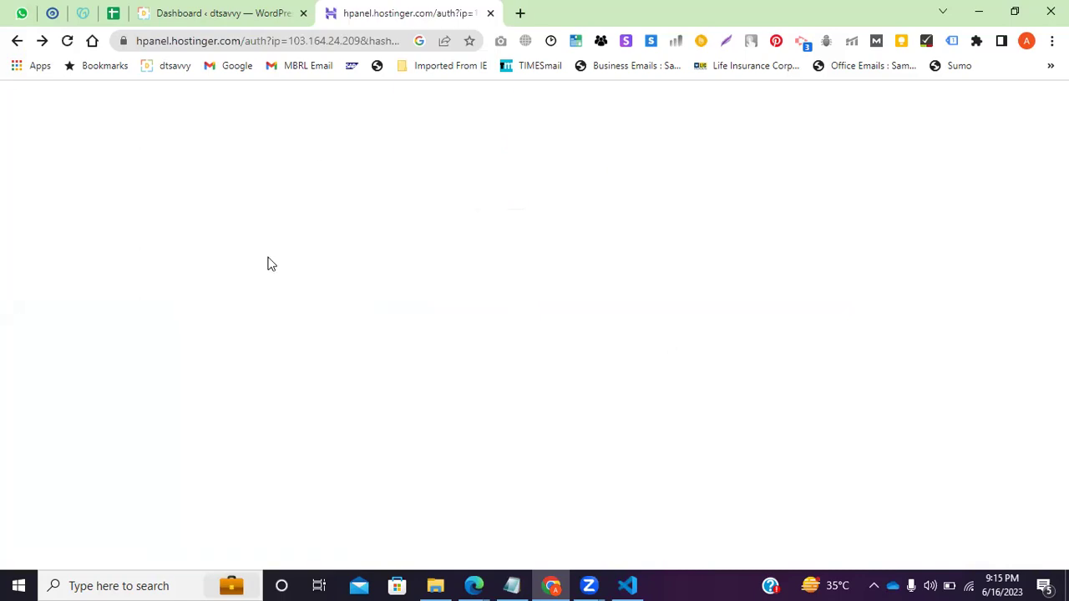
{"action": "double_click", "coordinate": [134, 31]}
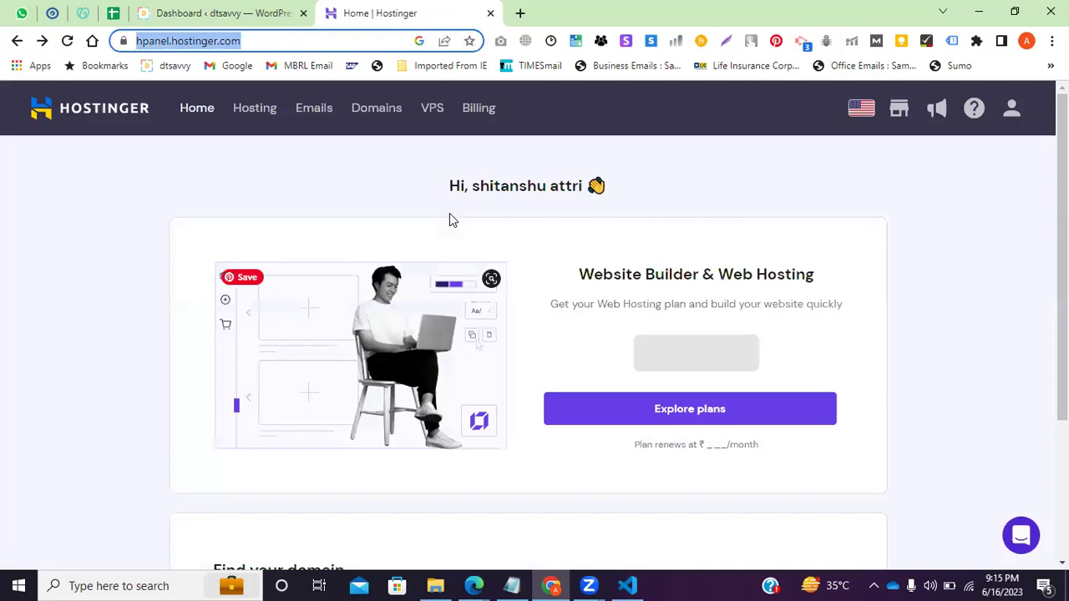
Log out of the Hostinger account and select 'hpanel' in the address bar for editing.
{"action": "left_click", "coordinate": [1012, 115]}
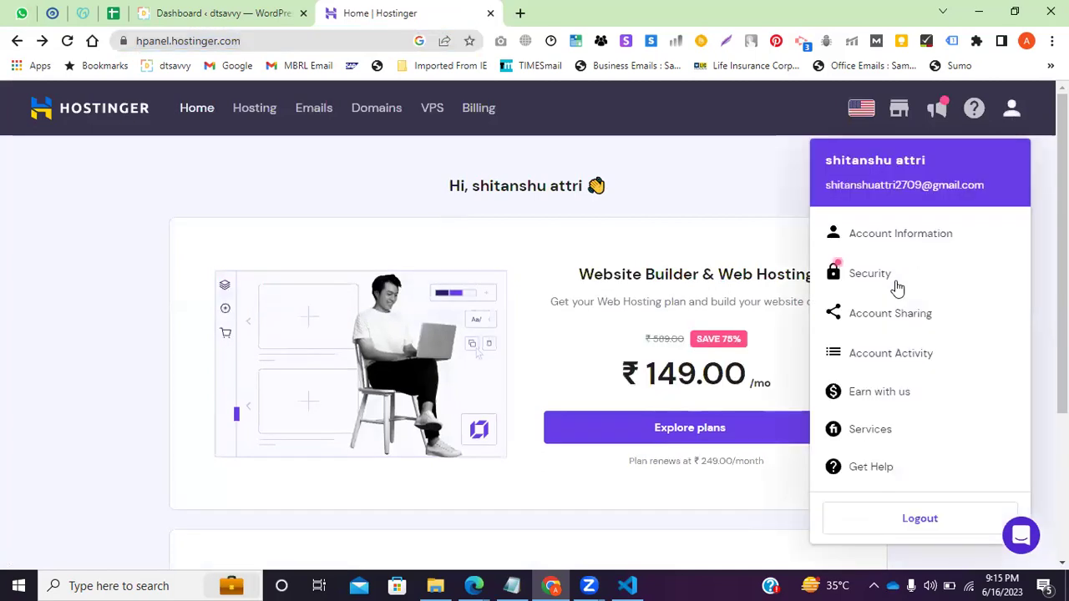
{"action": "left_click", "coordinate": [896, 532]}
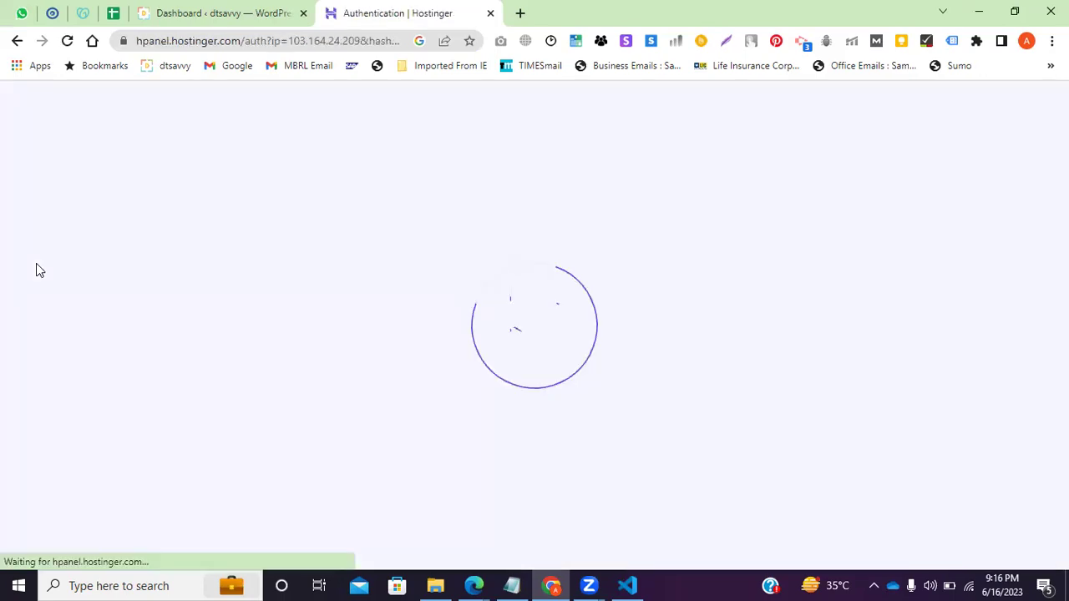
{"action": "double_click", "coordinate": [171, 41]}
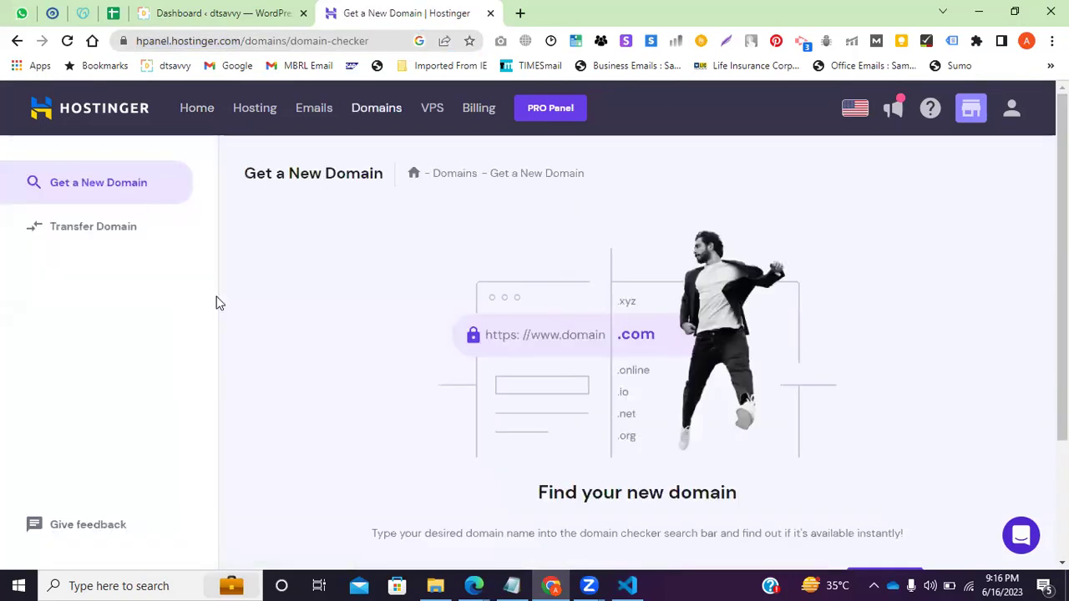
Check whether the domain foodhubinsta is available in the domain checker.
{"action": "scroll", "coordinate": [418, 430], "scroll_direction": "down", "scroll_amount": 2}
{"action": "left_click", "coordinate": [419, 427]}
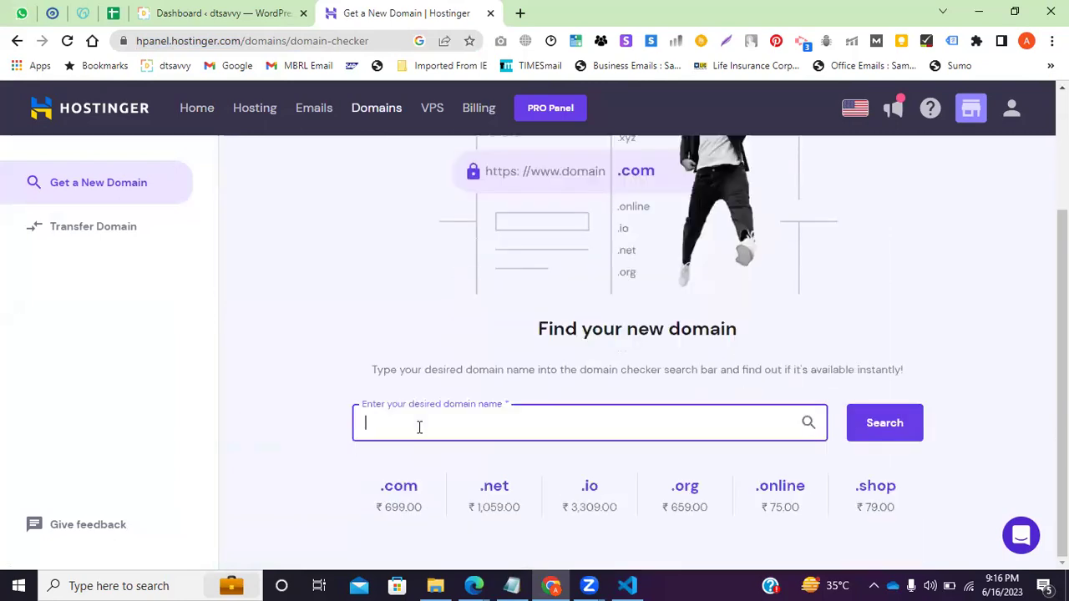
{"action": "type", "text": "foodhubinsta"}
{"action": "left_click", "coordinate": [881, 424]}
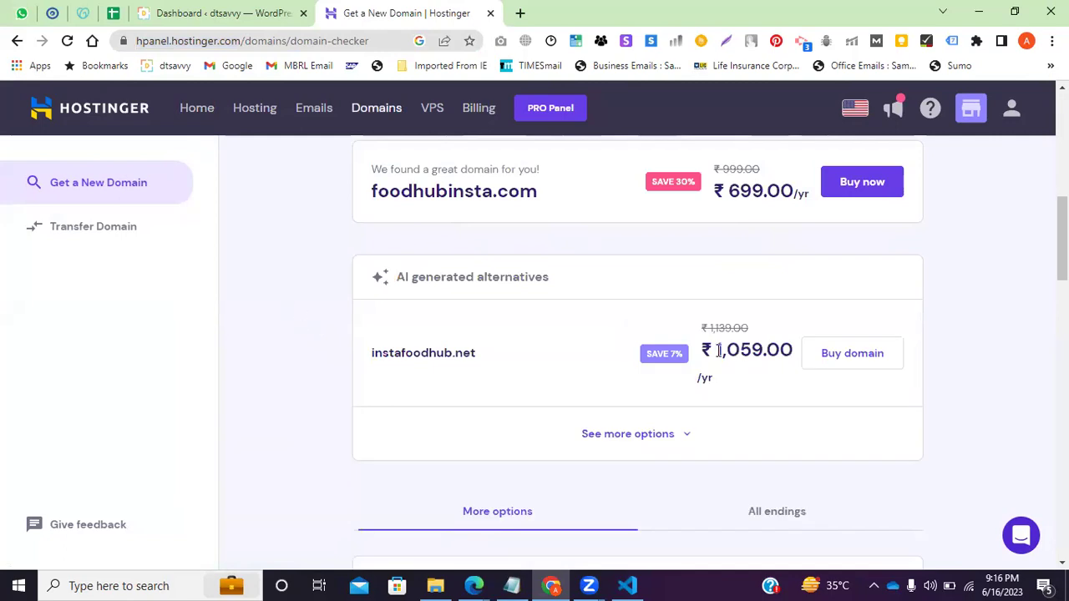
Note foodhubinsta.com's ₹699.00/yr price and start buying that domain.
{"action": "left_click_drag", "start_coordinate": [491, 353], "coordinate": [392, 353]}
{"action": "scroll", "coordinate": [315, 334], "scroll_direction": "up", "scroll_amount": 2}
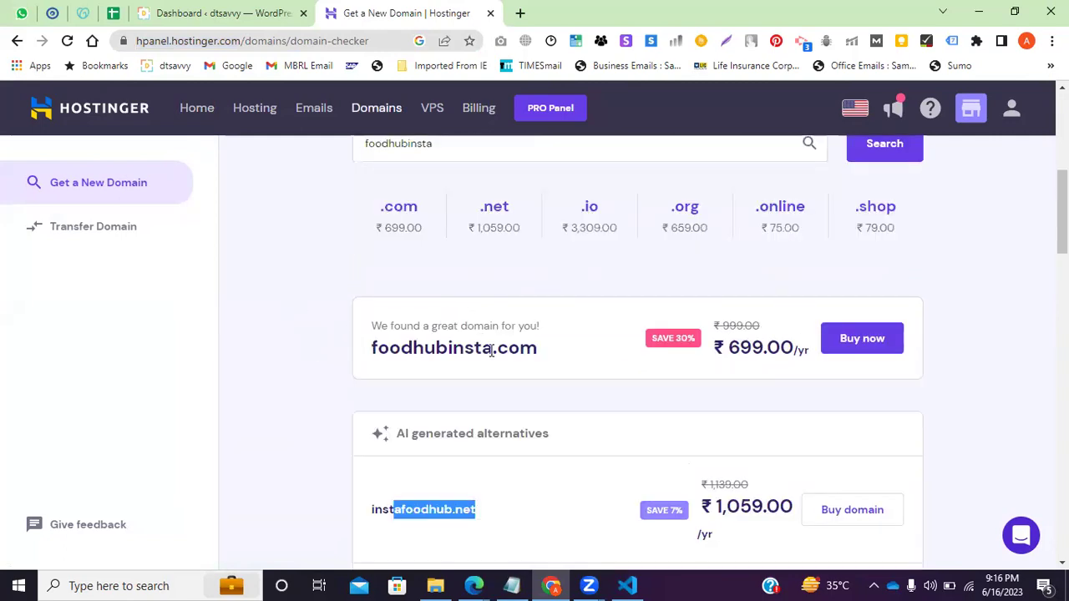
{"action": "left_click_drag", "start_coordinate": [764, 349], "coordinate": [735, 349]}
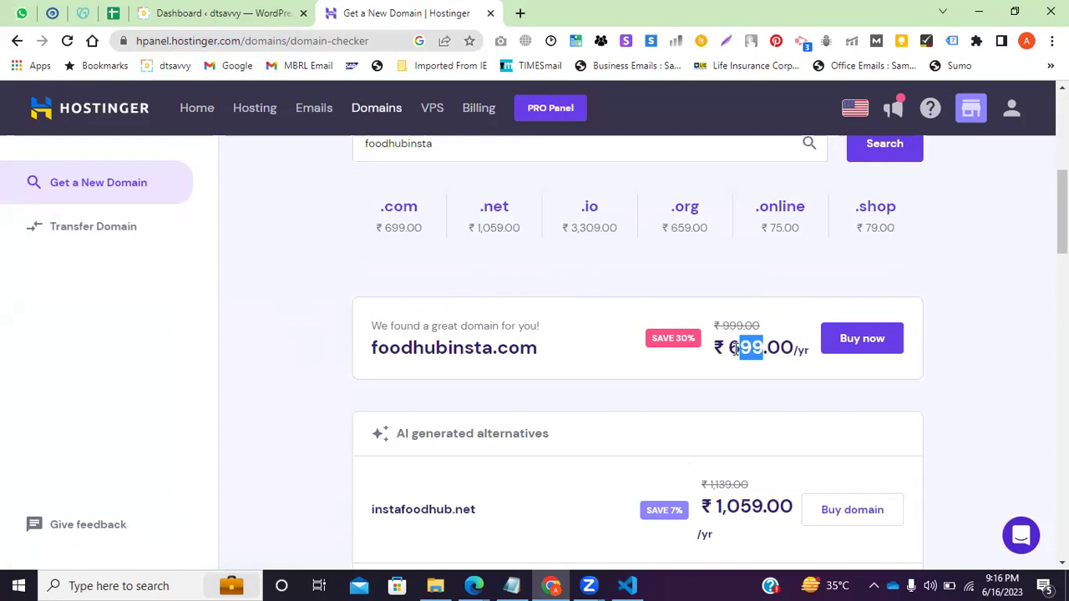
{"action": "left_click", "coordinate": [887, 358]}
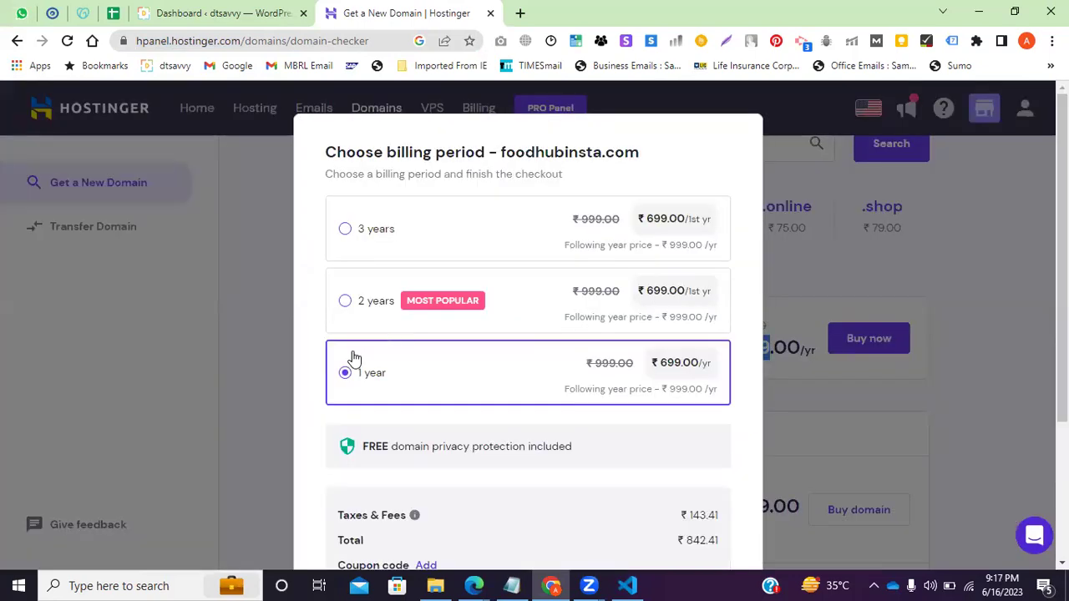
Review the free privacy protection, ₹143.41 taxes and ₹842.41 total for the 1-year order.
{"action": "scroll", "coordinate": [354, 359], "scroll_direction": "down", "scroll_amount": 2}
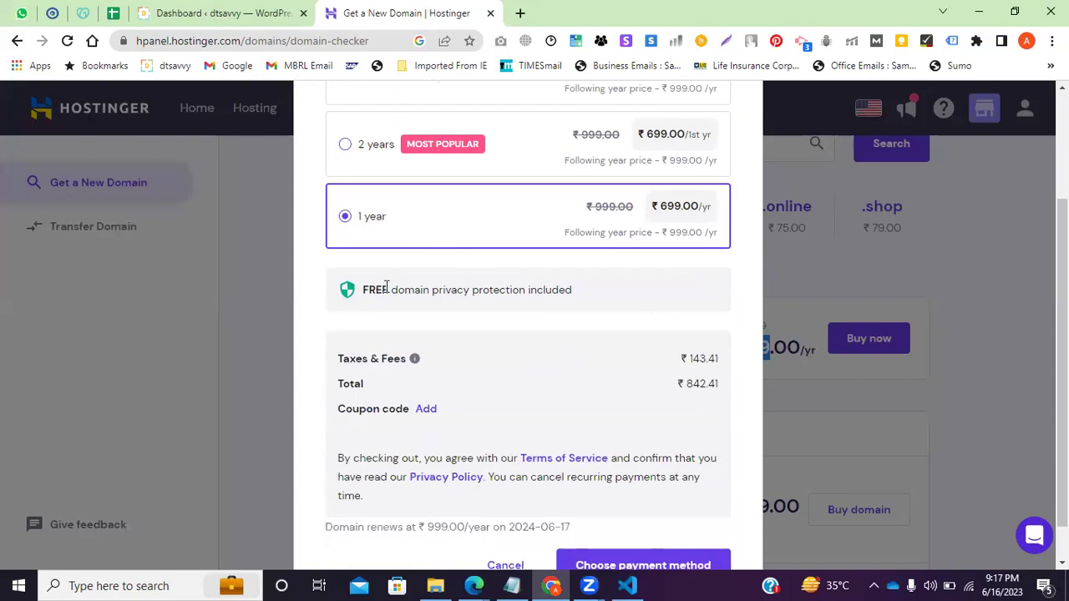
{"action": "left_click_drag", "start_coordinate": [387, 289], "coordinate": [564, 321]}
{"action": "scroll", "coordinate": [492, 346], "scroll_direction": "down", "scroll_amount": 1}
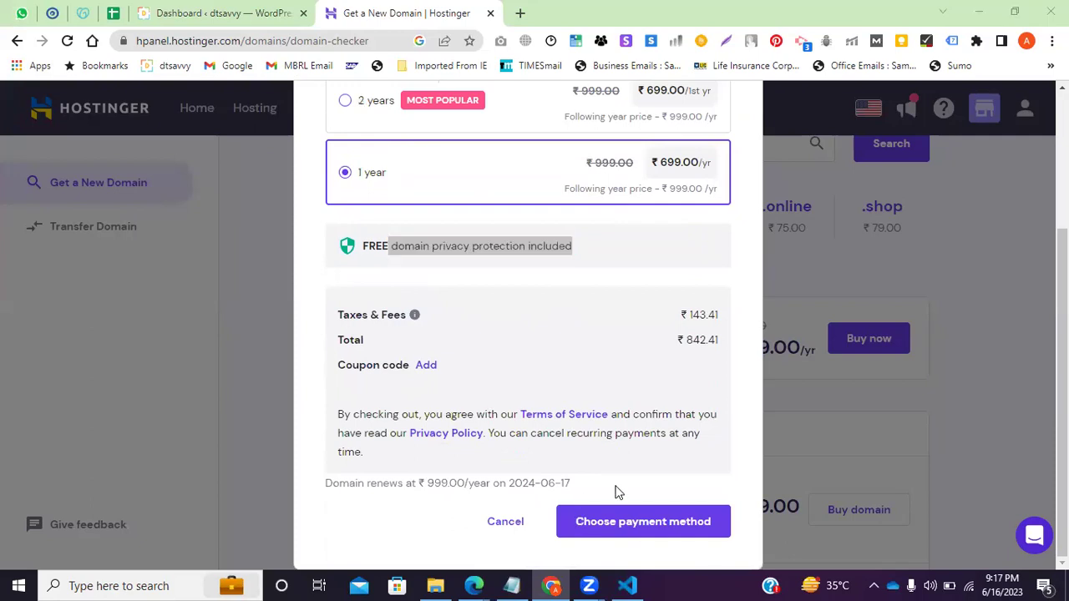
{"action": "scroll", "coordinate": [426, 401], "scroll_direction": "up", "scroll_amount": 2}
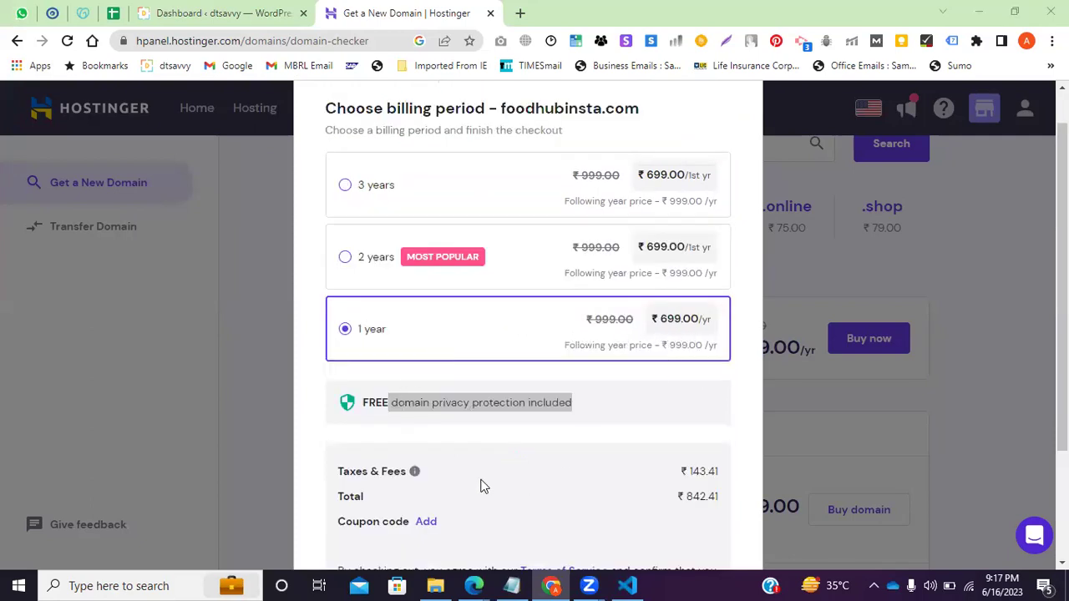
{"action": "scroll", "coordinate": [678, 439], "scroll_direction": "down", "scroll_amount": 1}
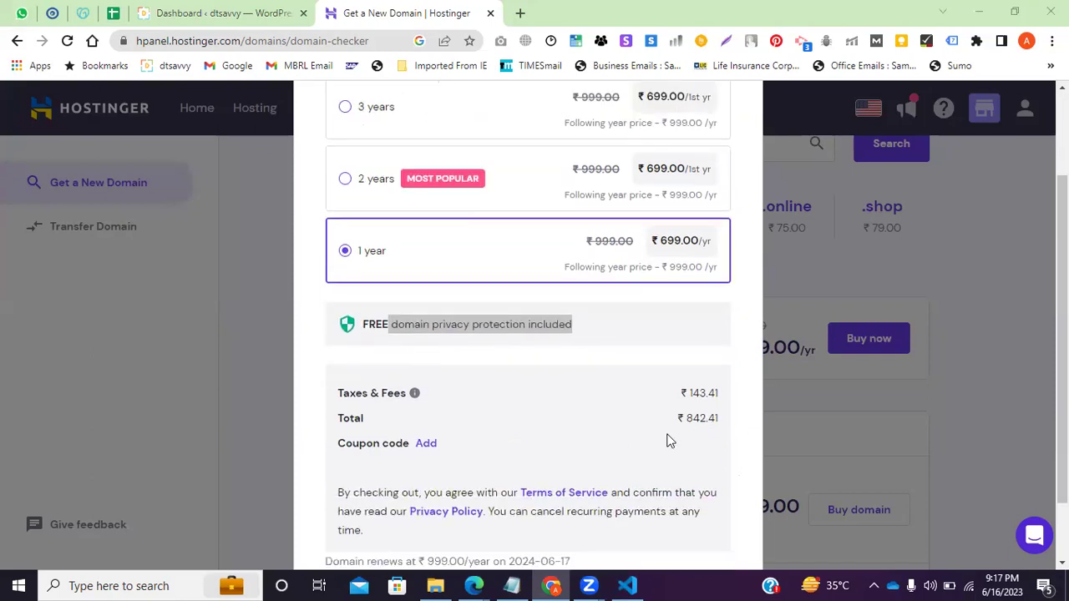
{"action": "scroll", "coordinate": [667, 440], "scroll_direction": "down", "scroll_amount": 1}
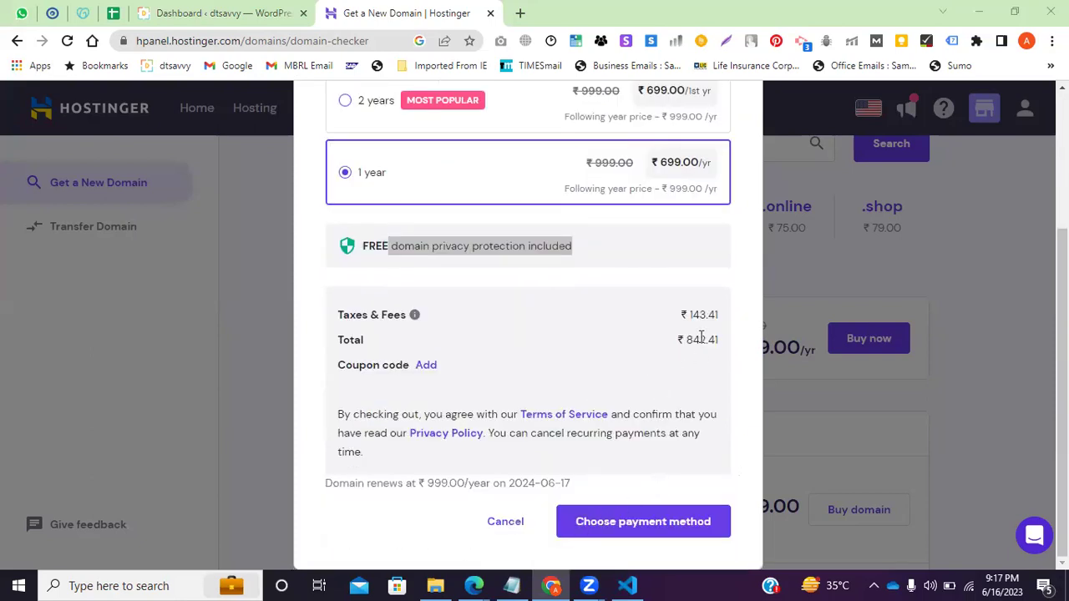
{"action": "left_click_drag", "start_coordinate": [707, 339], "coordinate": [688, 338]}
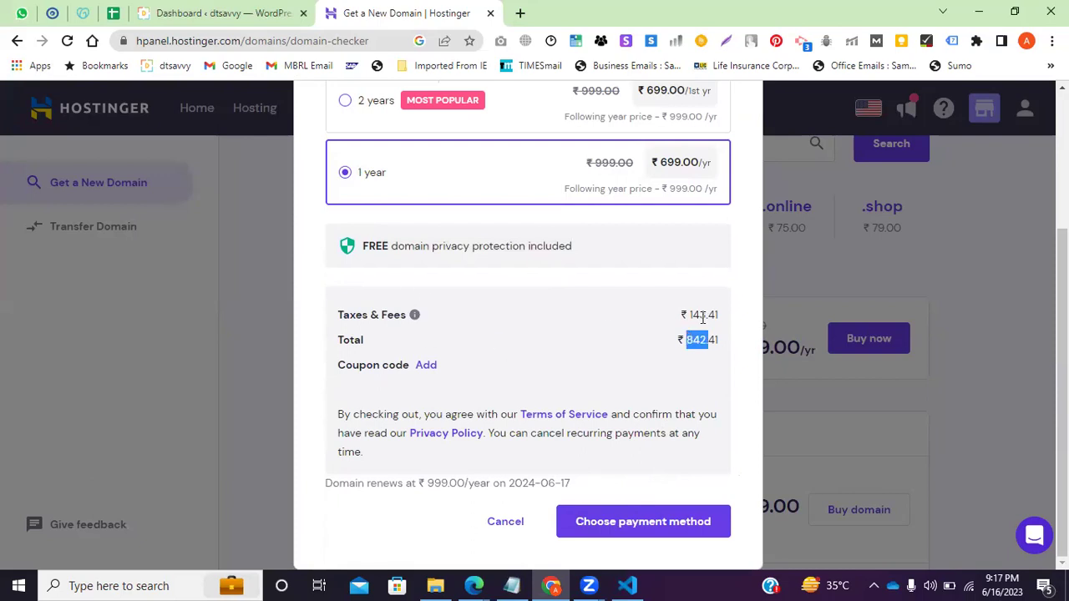
{"action": "left_click_drag", "start_coordinate": [700, 315], "coordinate": [720, 311]}
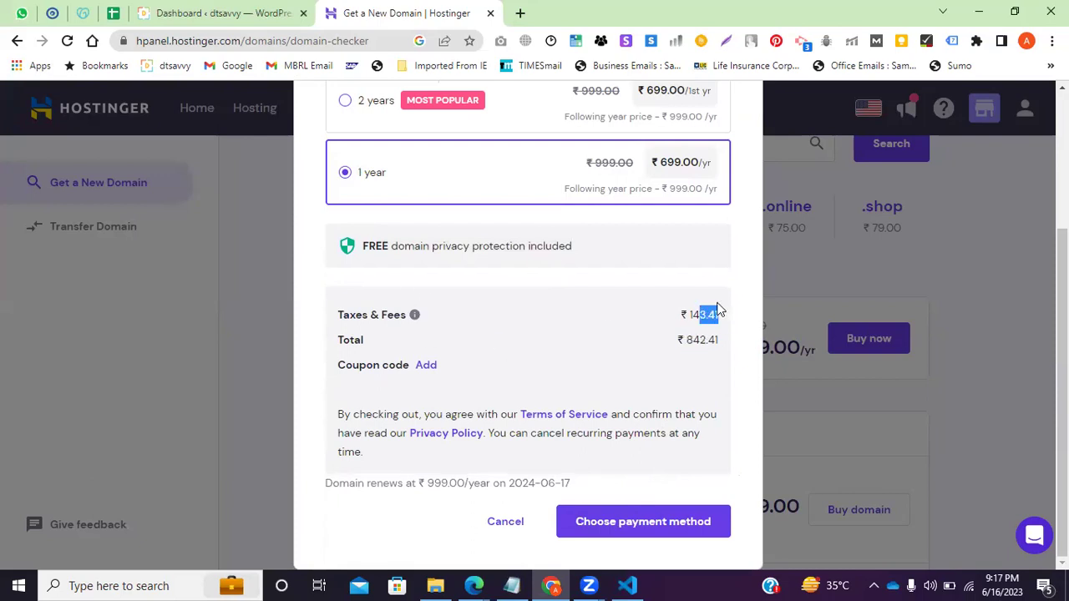
Keep the 1-year billing period and proceed to the payment method page.
{"action": "scroll", "coordinate": [530, 285], "scroll_direction": "up", "scroll_amount": 2}
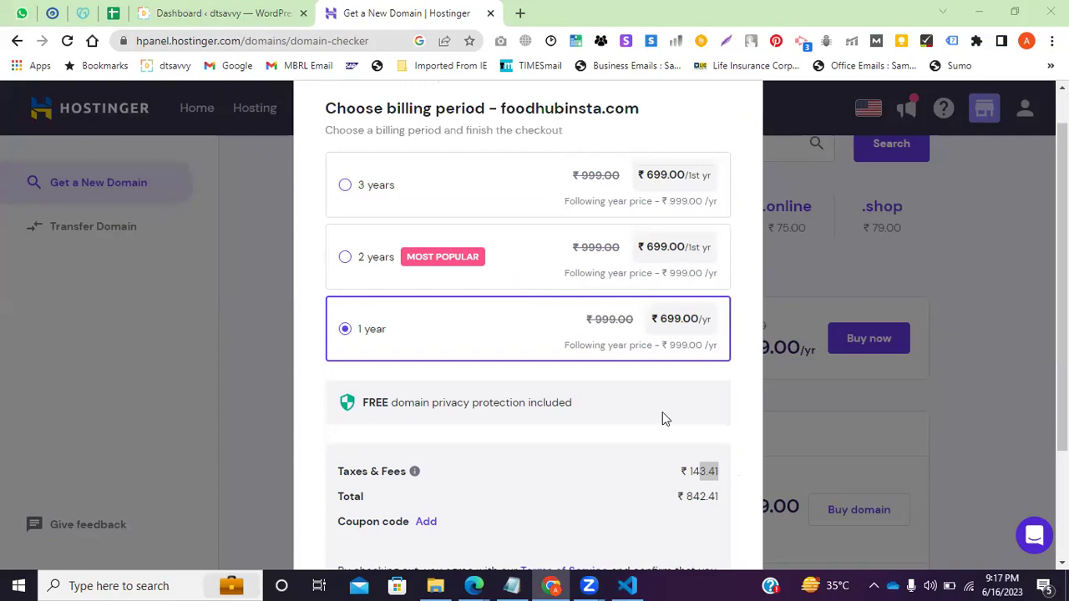
{"action": "scroll", "coordinate": [662, 411], "scroll_direction": "down", "scroll_amount": 1}
{"action": "left_click_drag", "start_coordinate": [672, 382], "coordinate": [720, 382]}
{"action": "scroll", "coordinate": [657, 387], "scroll_direction": "down", "scroll_amount": 1}
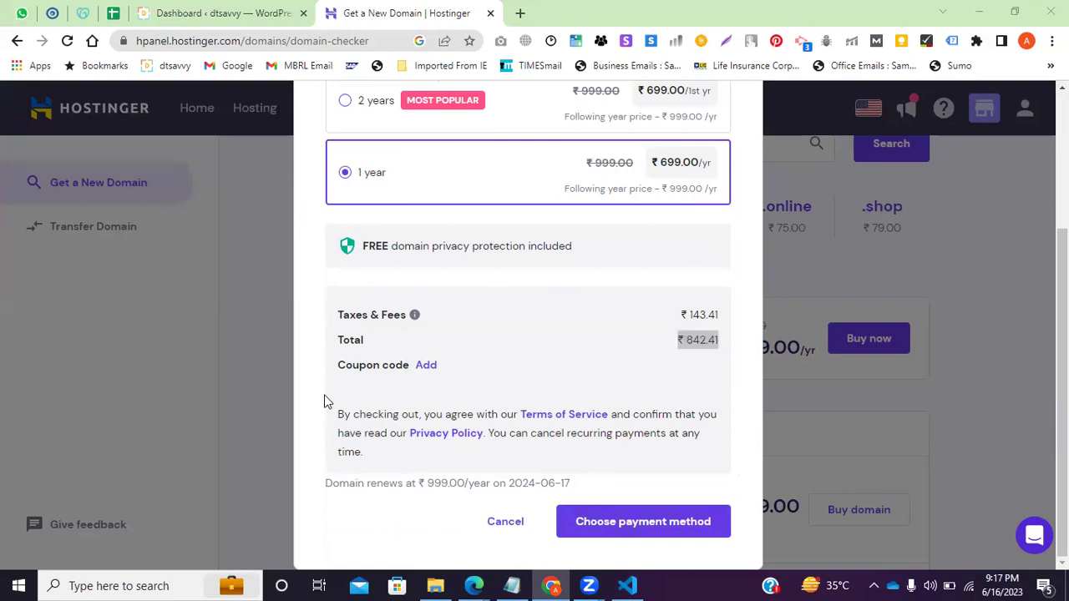
{"action": "left_click", "coordinate": [289, 356]}
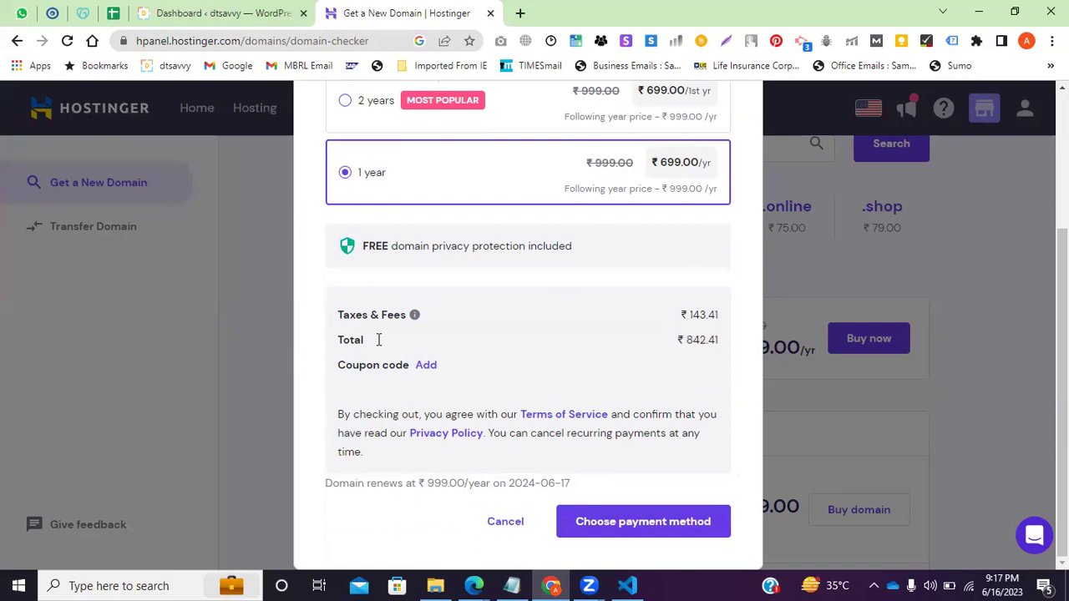
{"action": "left_click", "coordinate": [613, 536]}
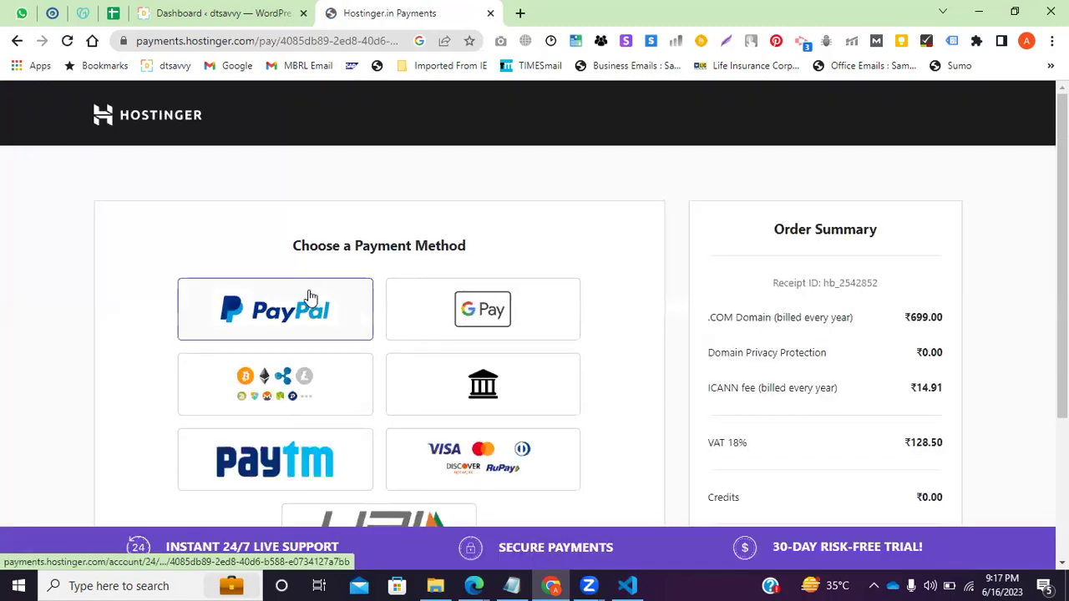
Back out of the domain payment page to hPanel home and open Hosting purchase.
{"action": "scroll", "coordinate": [505, 436], "scroll_direction": "down", "scroll_amount": 2}
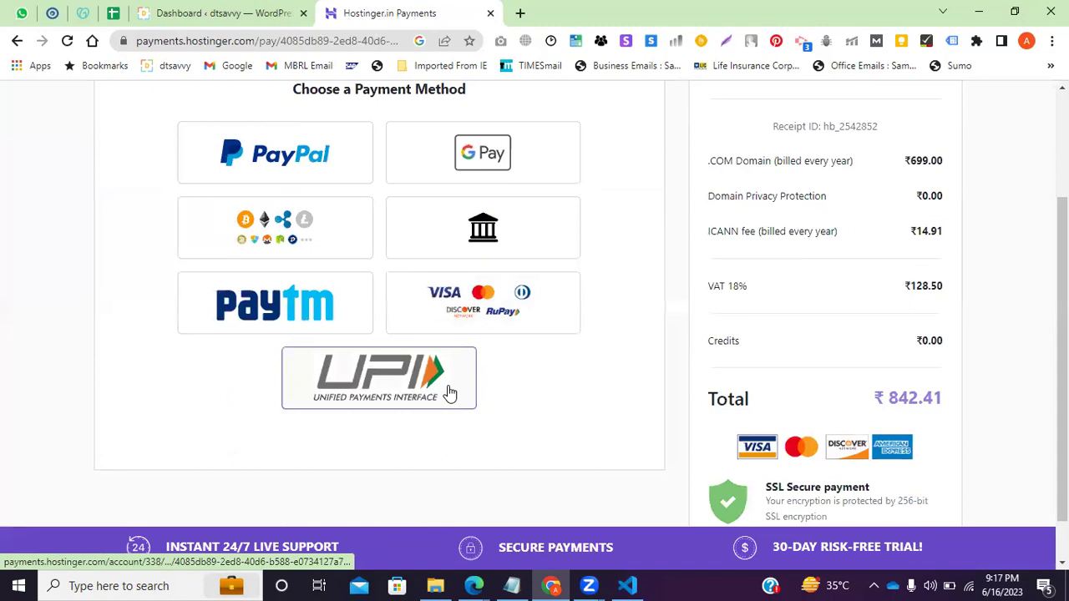
{"action": "scroll", "coordinate": [710, 334], "scroll_direction": "down", "scroll_amount": 1}
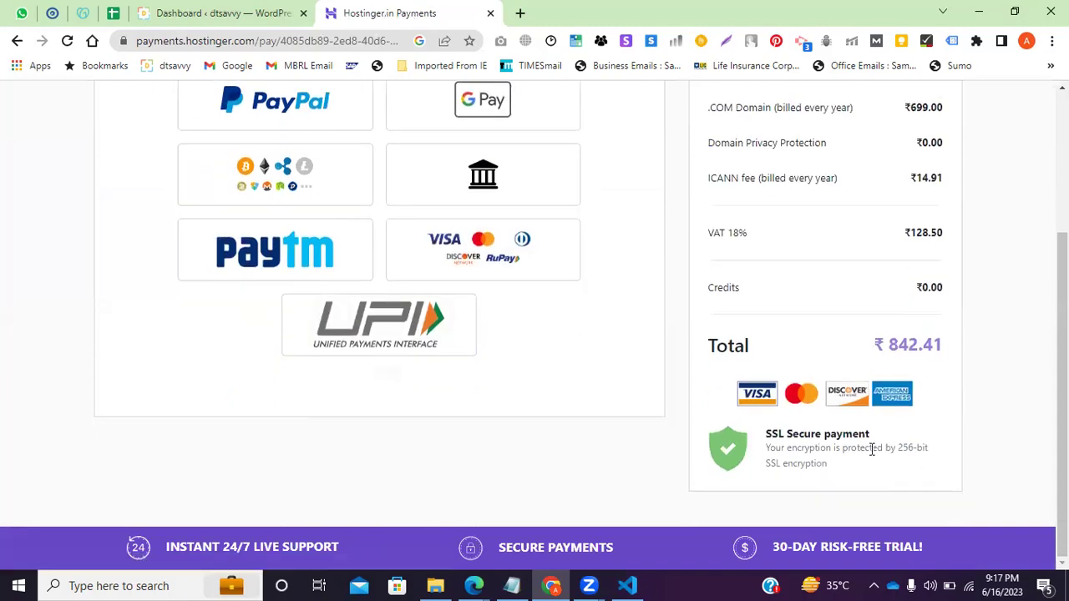
{"action": "scroll", "coordinate": [451, 401], "scroll_direction": "up", "scroll_amount": 3}
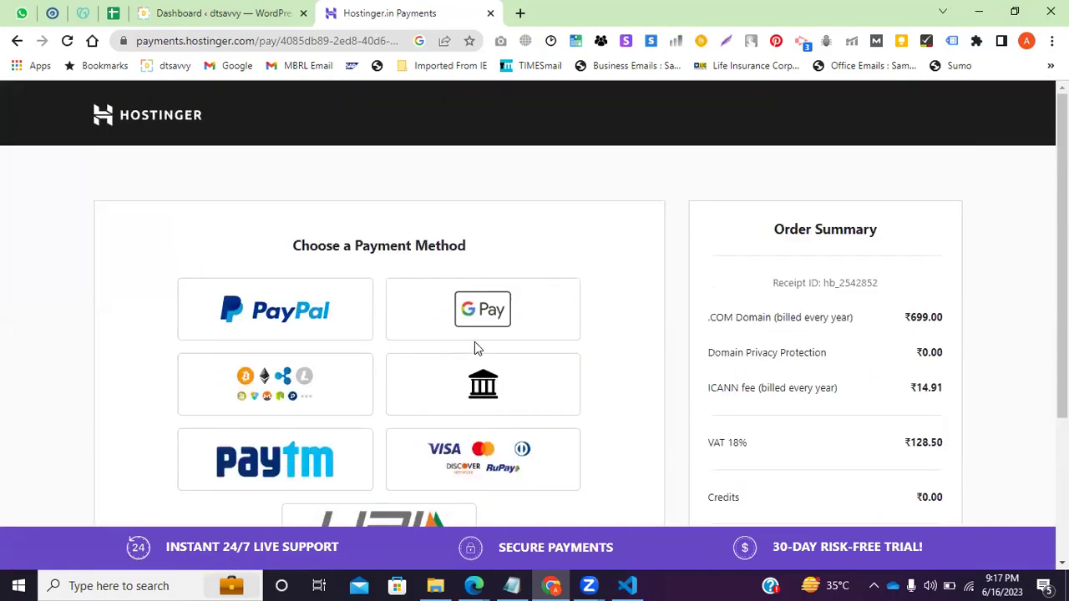
{"action": "left_click", "coordinate": [17, 42]}
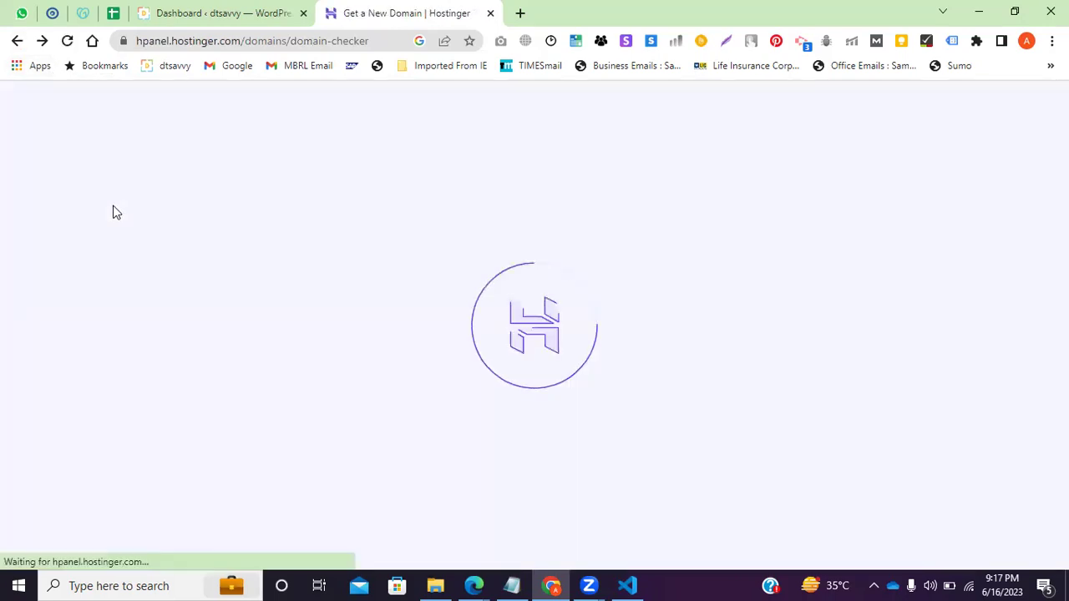
{"action": "left_click_drag", "start_coordinate": [393, 41], "coordinate": [288, 40]}
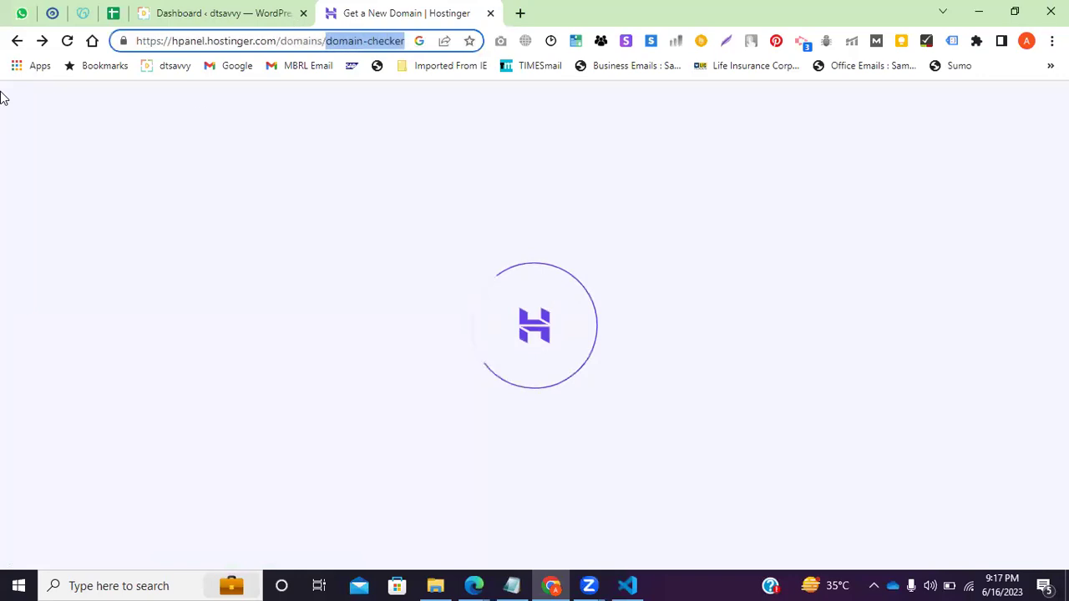
{"action": "left_click", "coordinate": [16, 42]}
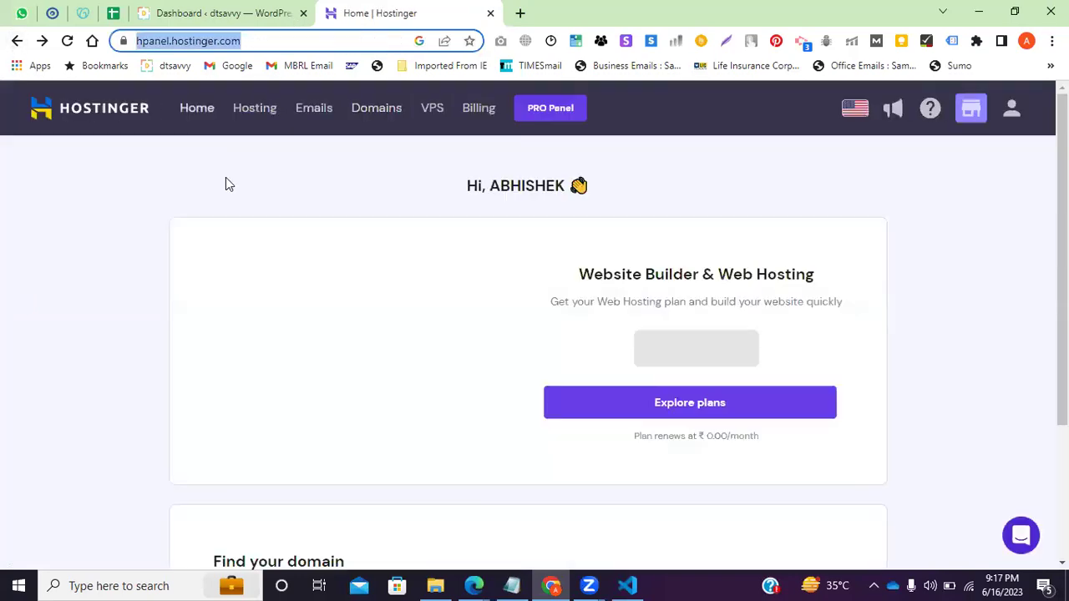
{"action": "left_click", "coordinate": [255, 109]}
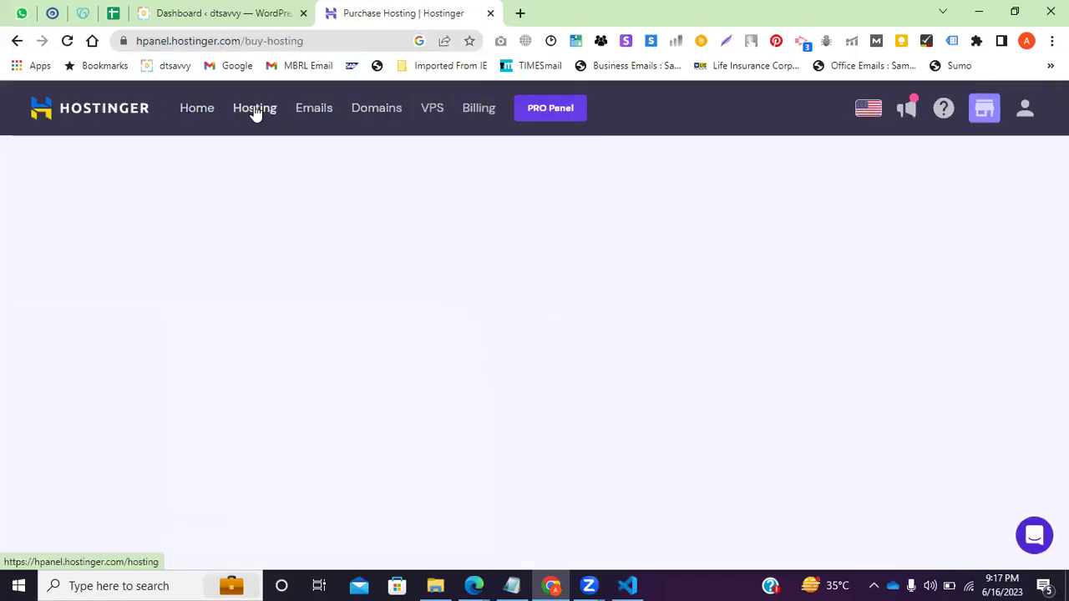
{"action": "scroll", "coordinate": [151, 289], "scroll_direction": "down", "scroll_amount": 2}
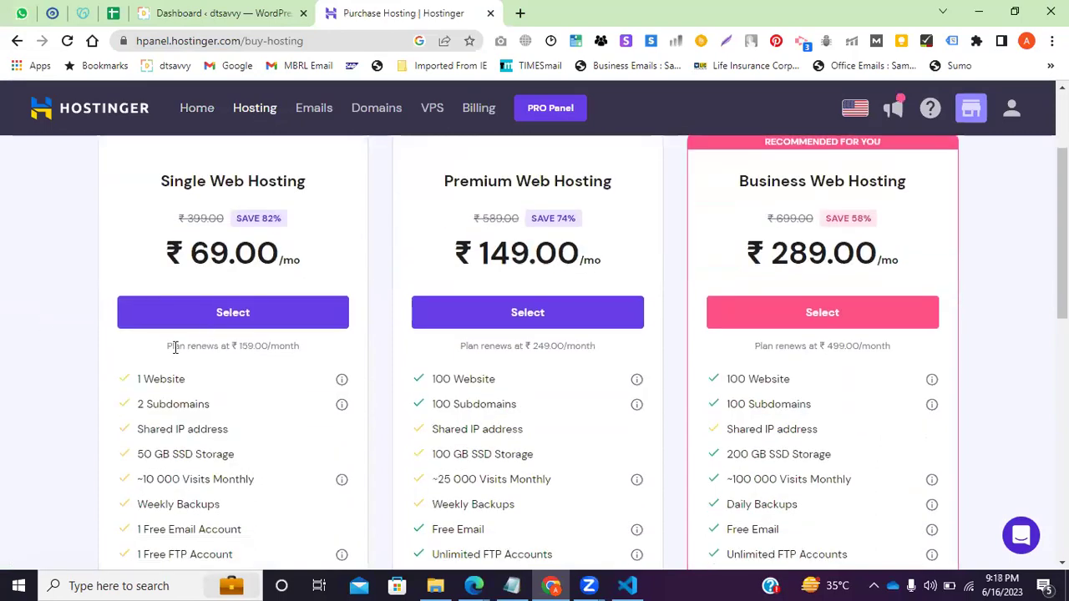
{"action": "scroll", "coordinate": [154, 342], "scroll_direction": "down", "scroll_amount": 1}
{"action": "double_click", "coordinate": [182, 300]}
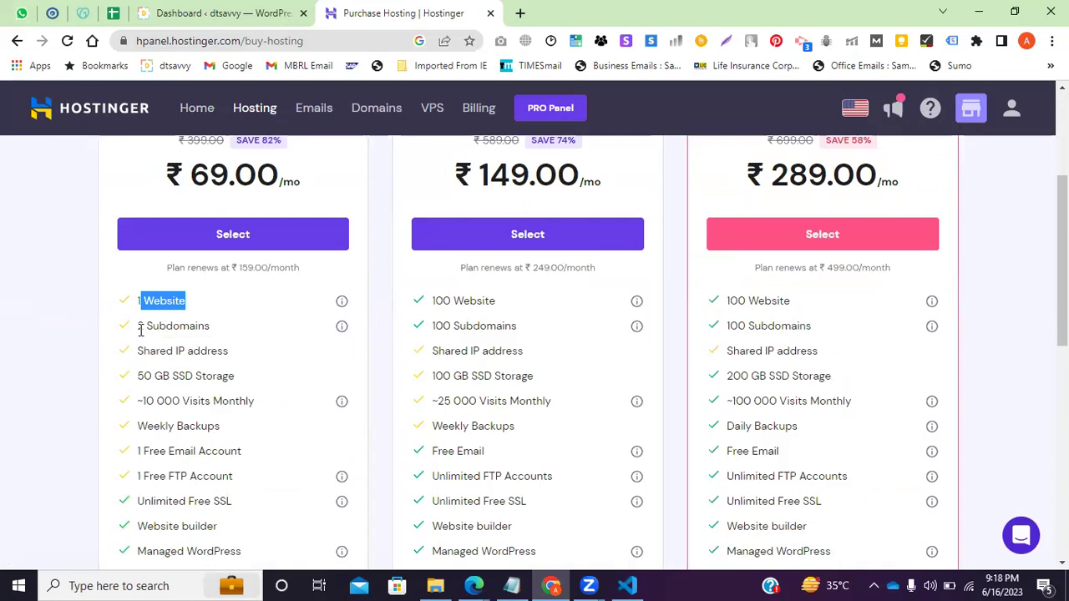
{"action": "left_click_drag", "start_coordinate": [137, 326], "coordinate": [196, 328]}
{"action": "scroll", "coordinate": [165, 316], "scroll_direction": "down", "scroll_amount": 1}
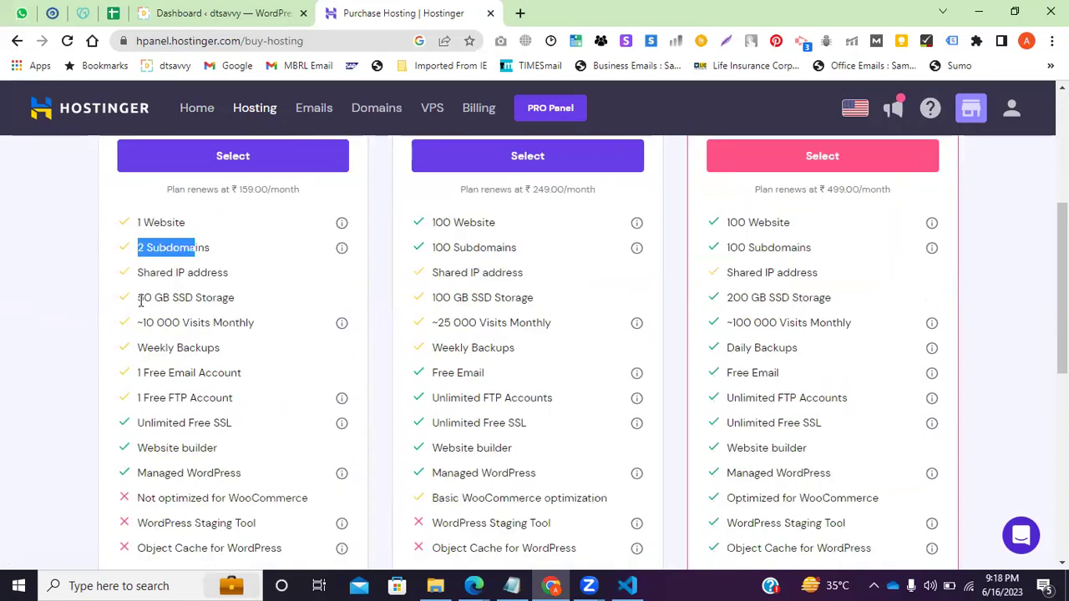
{"action": "left_click", "coordinate": [197, 334]}
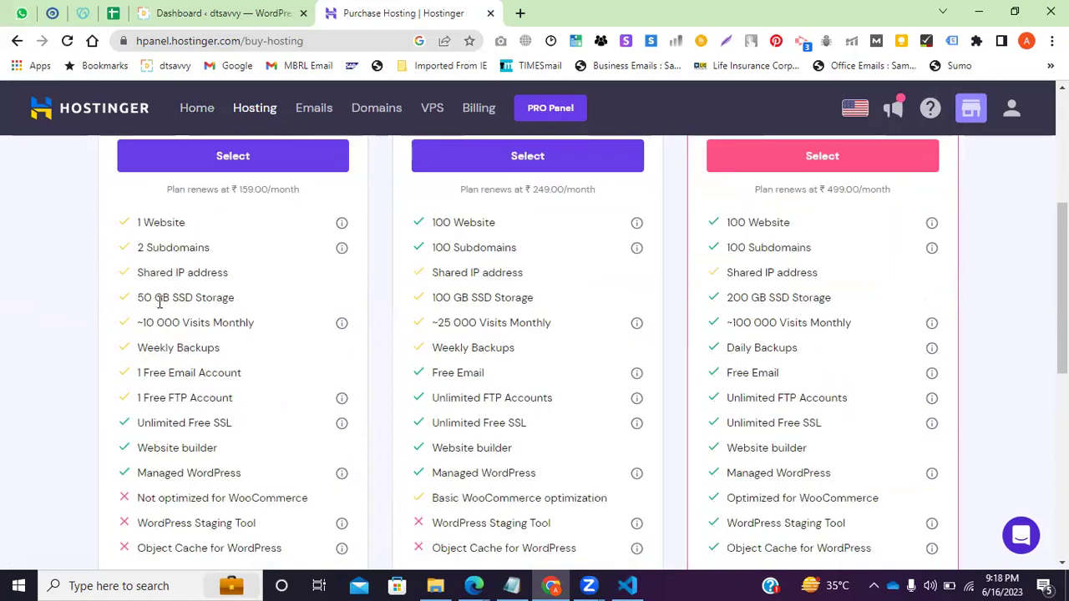
{"action": "left_click_drag", "start_coordinate": [242, 299], "coordinate": [154, 294]}
{"action": "scroll", "coordinate": [163, 305], "scroll_direction": "down", "scroll_amount": 2}
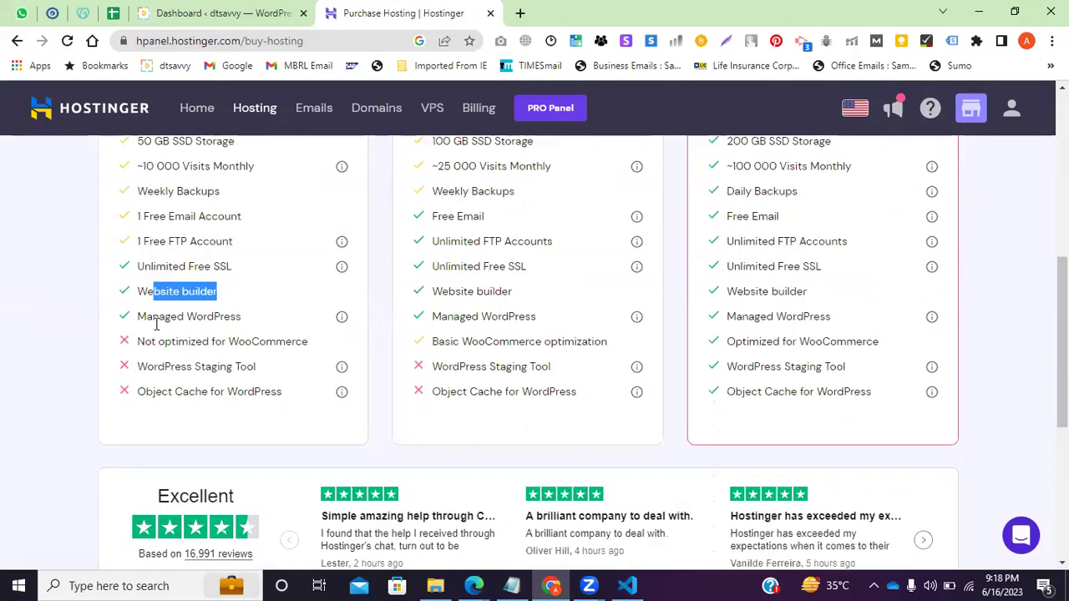
{"action": "scroll", "coordinate": [334, 324], "scroll_direction": "up", "scroll_amount": 2}
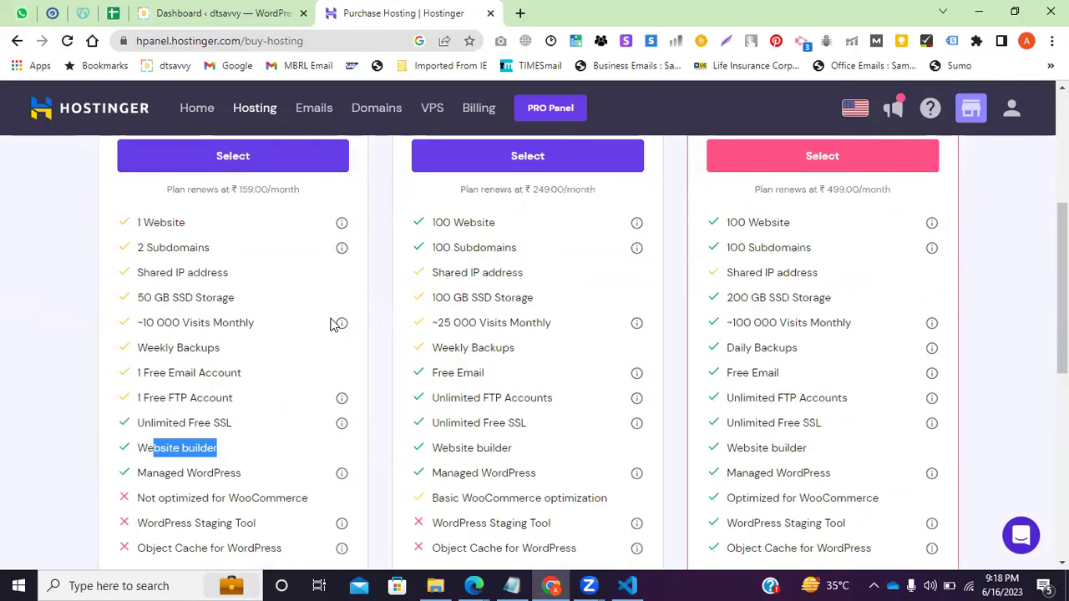
{"action": "scroll", "coordinate": [189, 373], "scroll_direction": "down", "scroll_amount": 1}
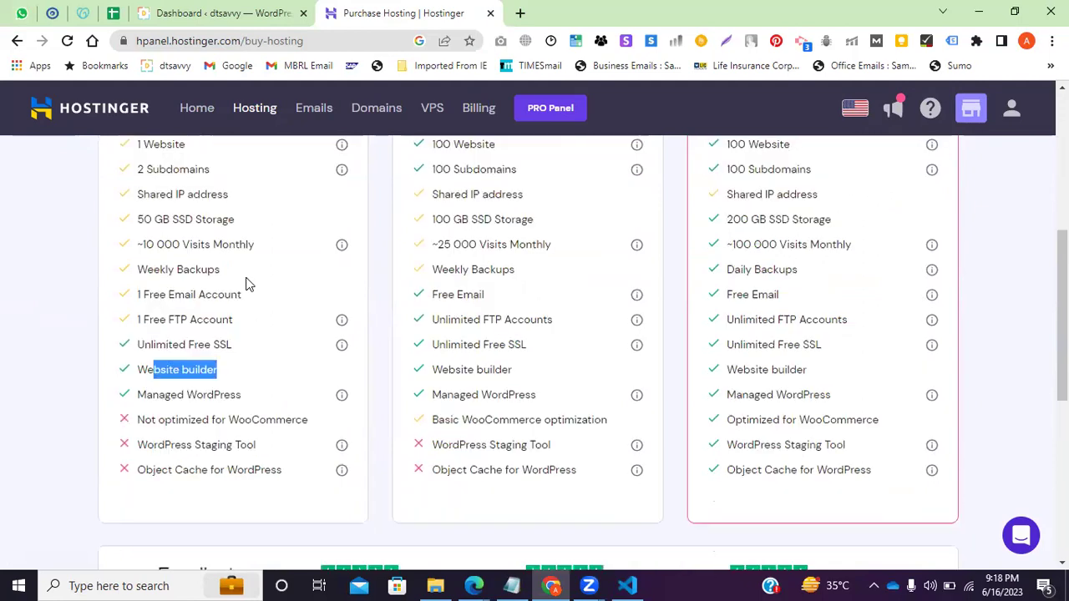
{"action": "left_click_drag", "start_coordinate": [234, 375], "coordinate": [148, 368]}
{"action": "left_click", "coordinate": [441, 287]}
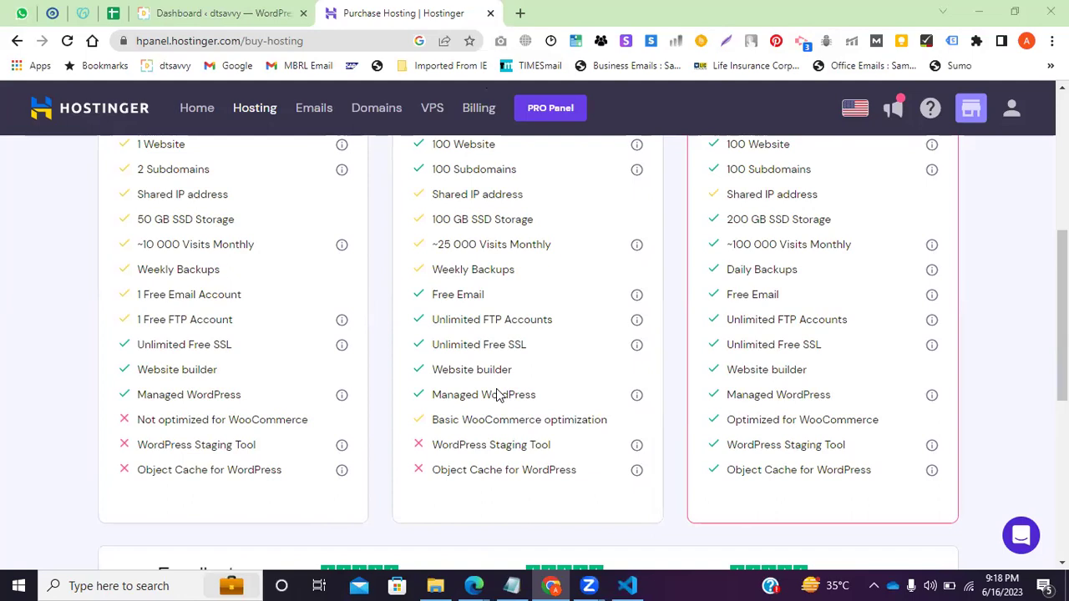
{"action": "left_click_drag", "start_coordinate": [219, 369], "coordinate": [134, 371]}
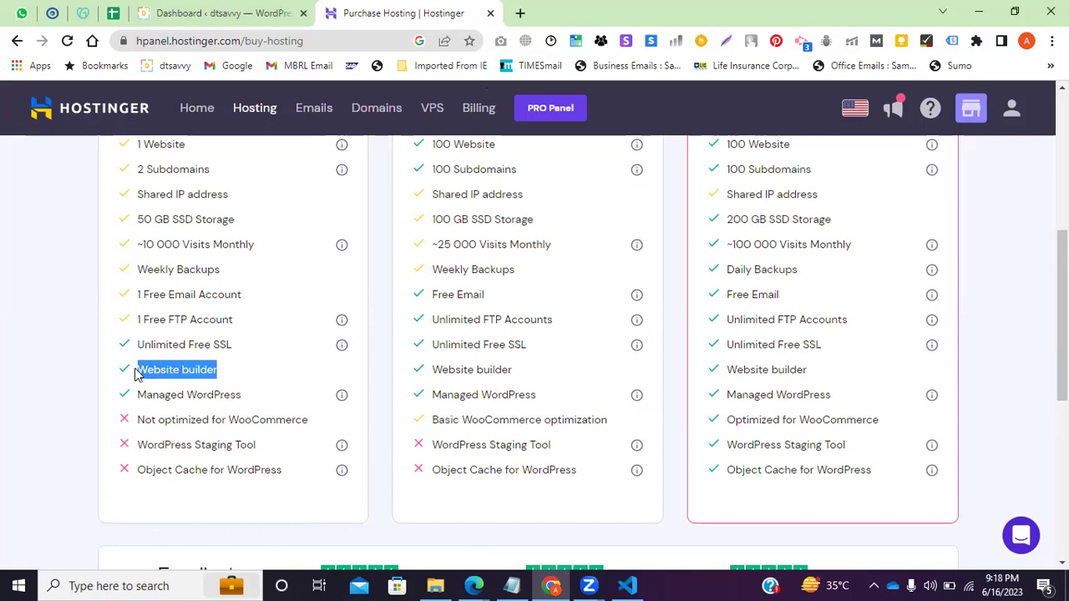
{"action": "left_click_drag", "start_coordinate": [246, 403], "coordinate": [129, 373]}
{"action": "left_click_drag", "start_coordinate": [237, 397], "coordinate": [152, 396]}
{"action": "triple_click", "coordinate": [204, 364]}
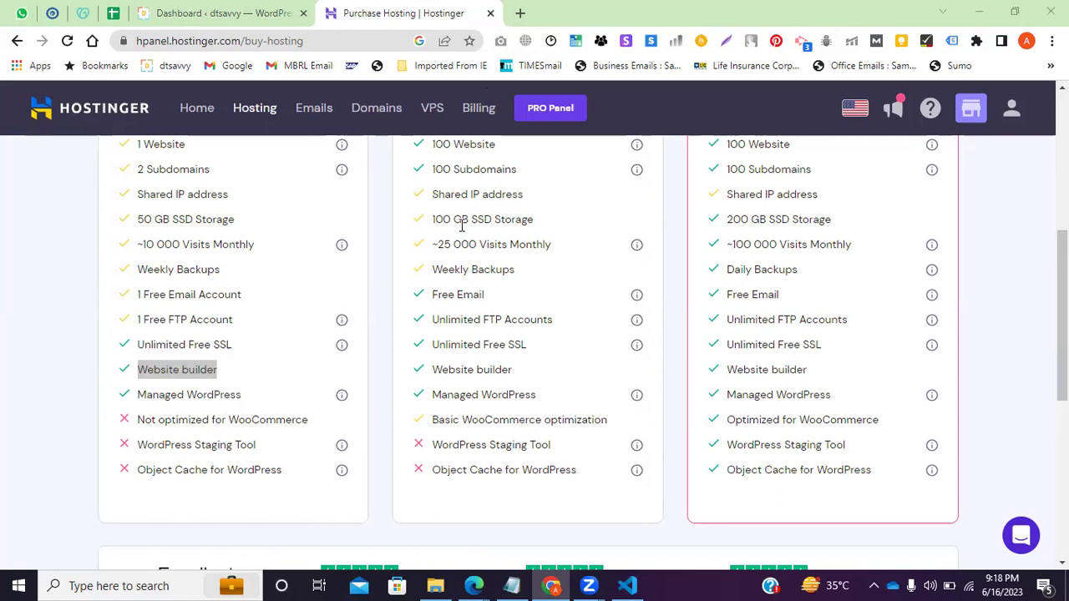
{"action": "left_click_drag", "start_coordinate": [230, 376], "coordinate": [132, 374]}
{"action": "left_click", "coordinate": [210, 393]}
{"action": "left_click_drag", "start_coordinate": [244, 394], "coordinate": [113, 395]}
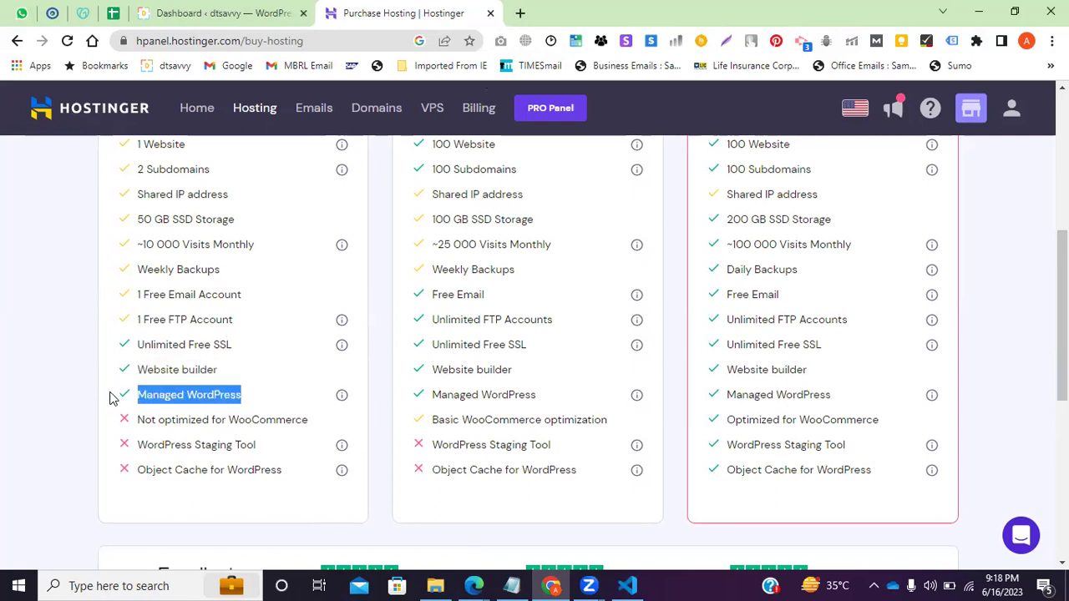
{"action": "scroll", "coordinate": [262, 325], "scroll_direction": "up", "scroll_amount": 3}
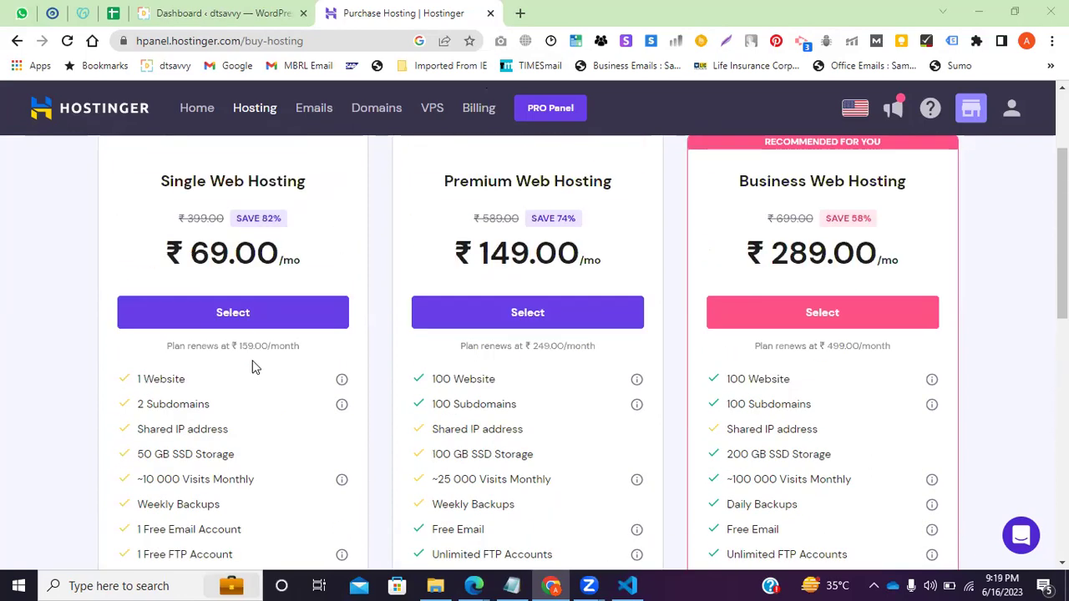
Order Single Web Hosting billed for 12 months (₹2,251.44 total) and proceed to payment.
{"action": "left_click", "coordinate": [238, 318]}
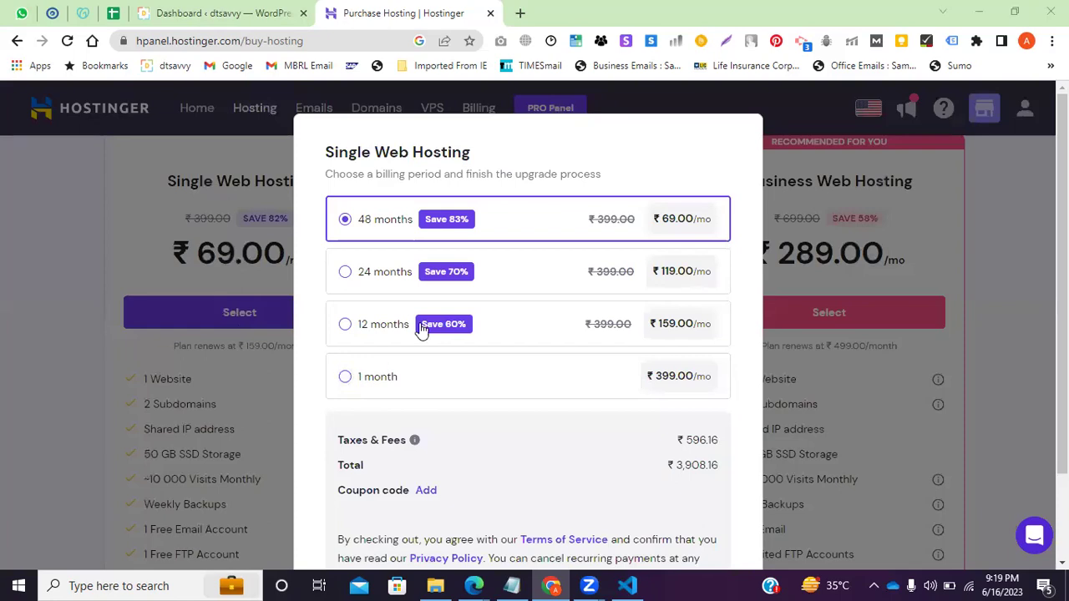
{"action": "left_click", "coordinate": [345, 325]}
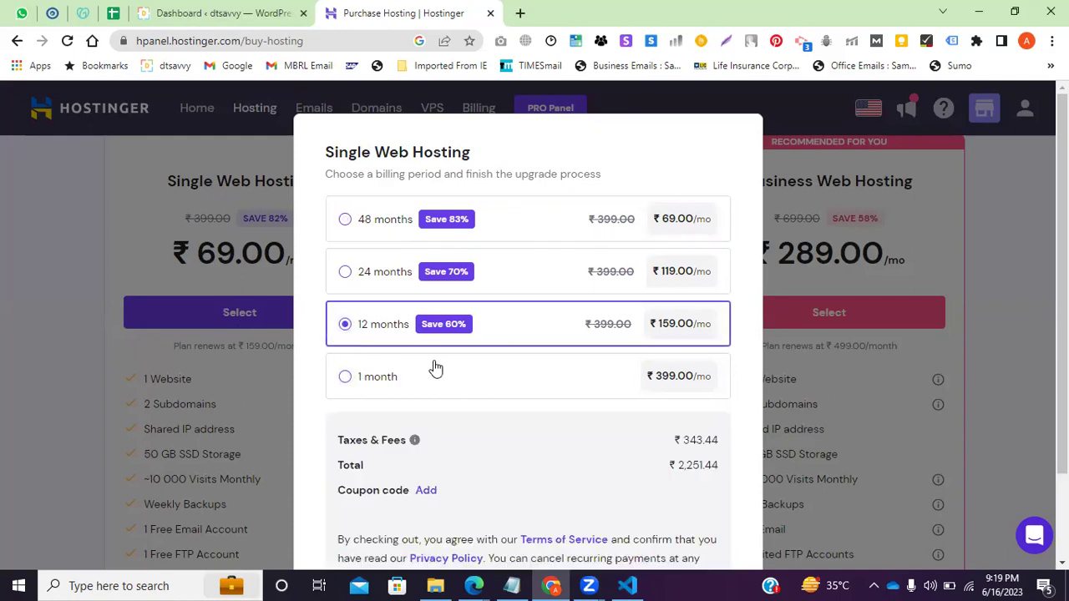
{"action": "scroll", "coordinate": [435, 371], "scroll_direction": "down", "scroll_amount": 2}
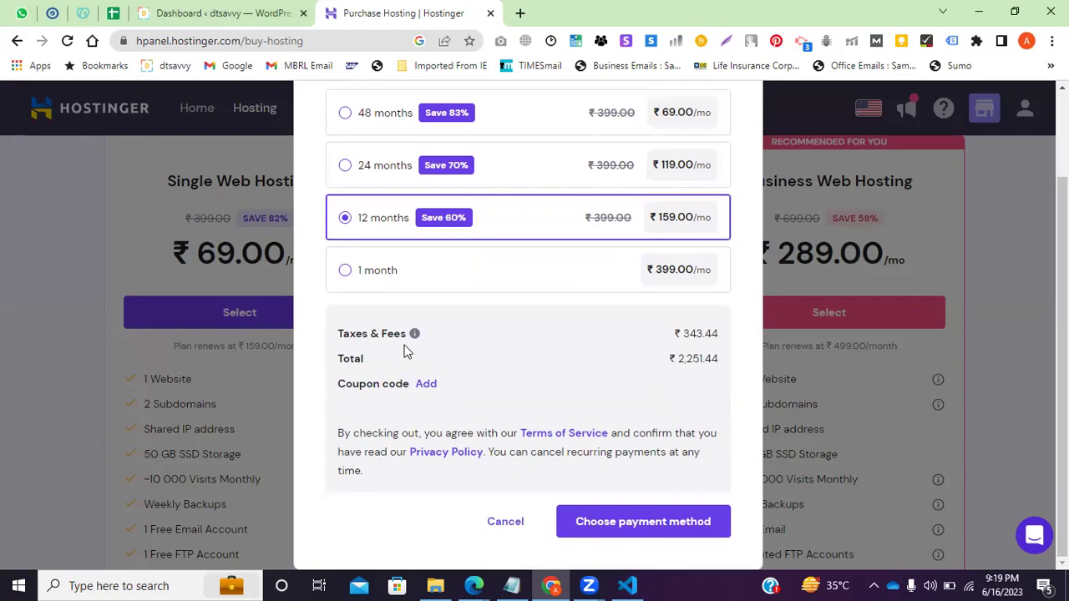
{"action": "left_click_drag", "start_coordinate": [679, 358], "coordinate": [704, 355]}
{"action": "left_click", "coordinate": [628, 526]}
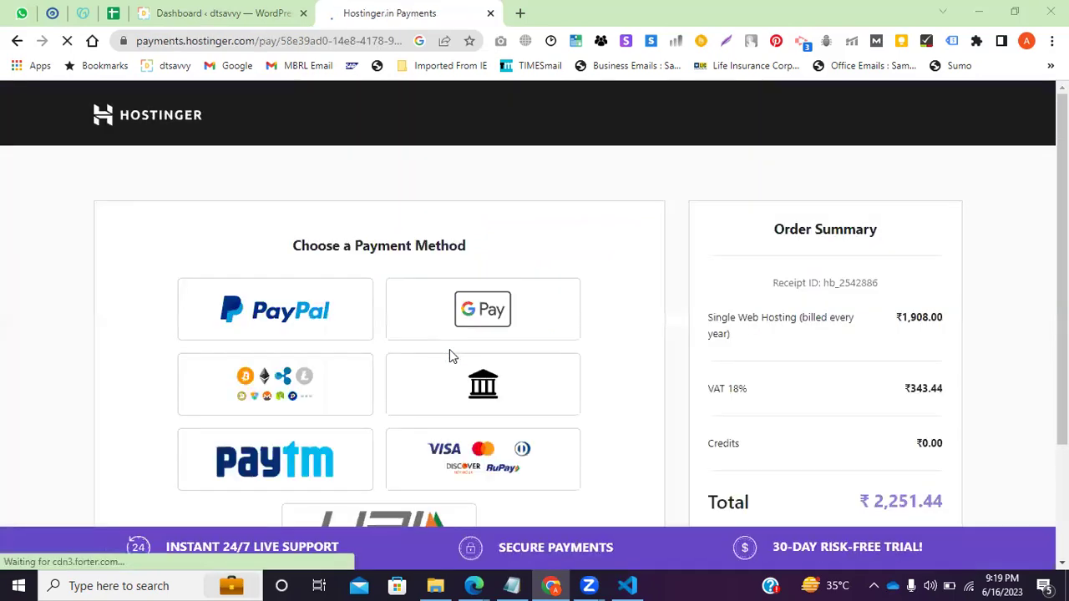
Review the ₹1,908.00 plan price in the Order Summary, then open a new browser tab.
{"action": "scroll", "coordinate": [892, 417], "scroll_direction": "down", "scroll_amount": 2}
{"action": "left_click_drag", "start_coordinate": [874, 345], "coordinate": [958, 351]}
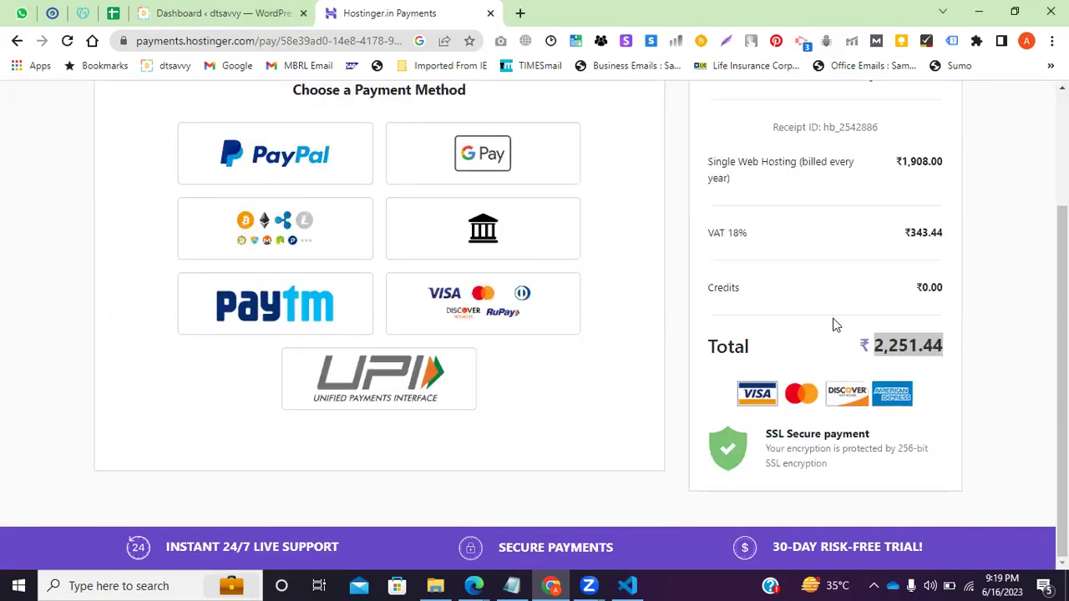
{"action": "scroll", "coordinate": [835, 324], "scroll_direction": "up", "scroll_amount": 2}
{"action": "left_click_drag", "start_coordinate": [896, 318], "coordinate": [949, 322]}
{"action": "left_click", "coordinate": [942, 324]}
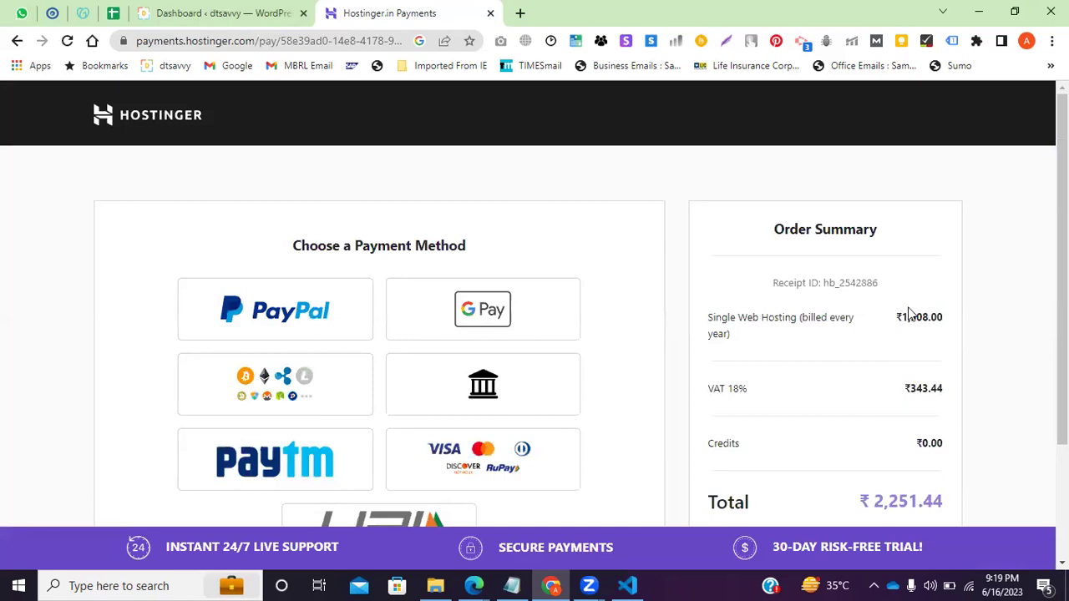
{"action": "scroll", "coordinate": [577, 375], "scroll_direction": "down", "scroll_amount": 2}
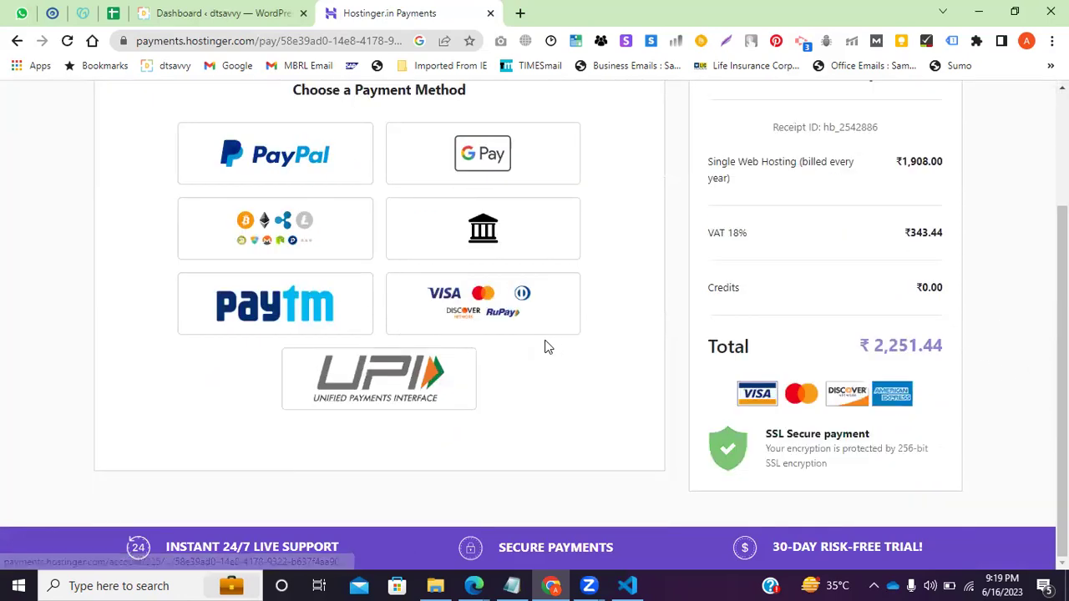
{"action": "scroll", "coordinate": [432, 435], "scroll_direction": "up", "scroll_amount": 2}
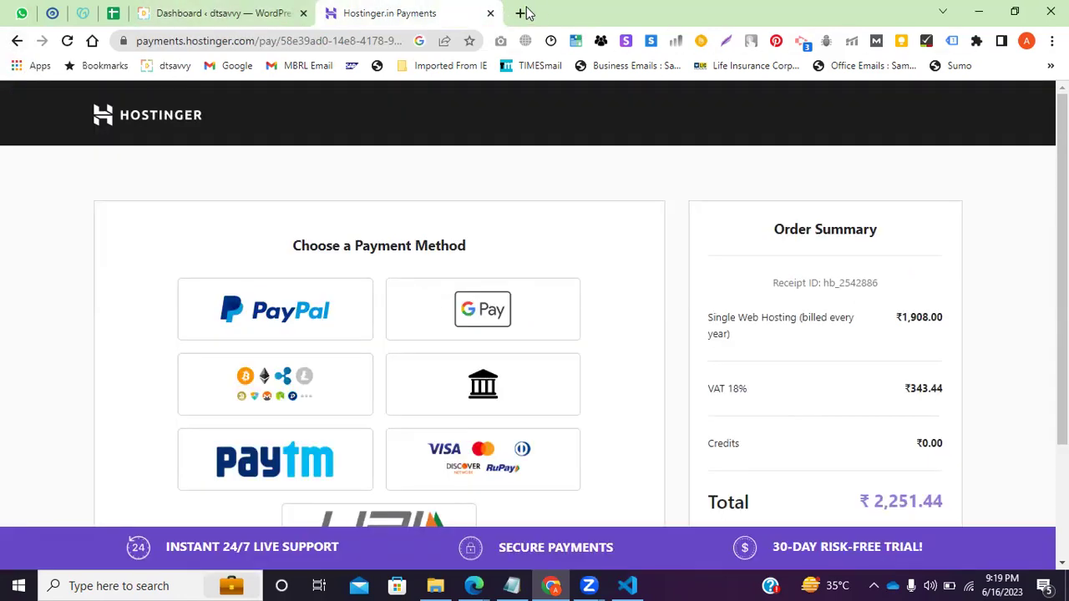
{"action": "left_click", "coordinate": [520, 12]}
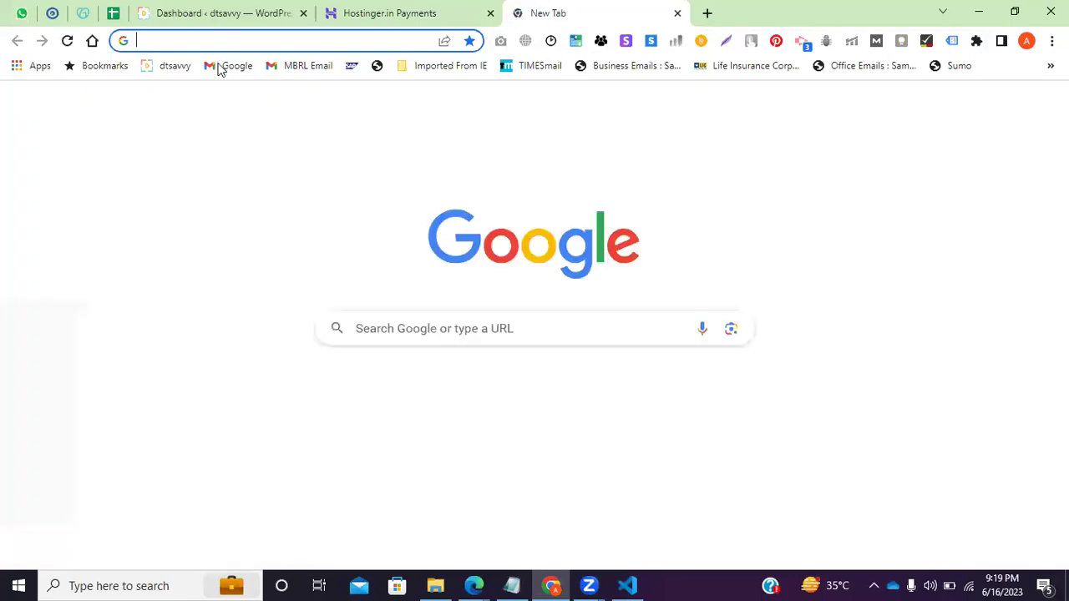
Load Gmail in the new tab and dismiss the logged-out notice.
{"action": "left_click", "coordinate": [222, 66]}
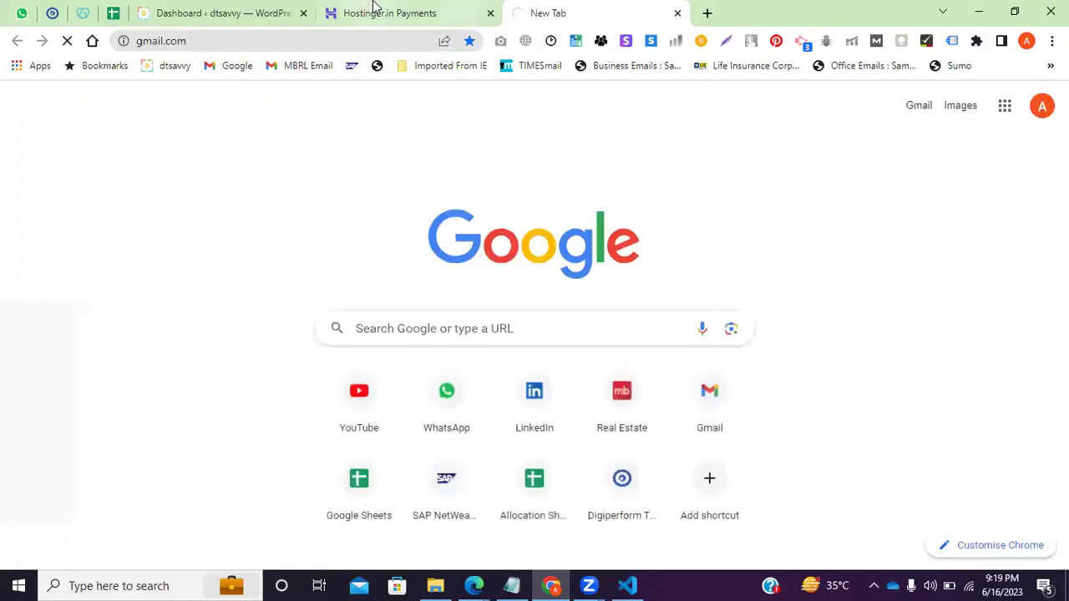
{"action": "left_click", "coordinate": [370, 10]}
{"action": "left_click", "coordinate": [568, 10]}
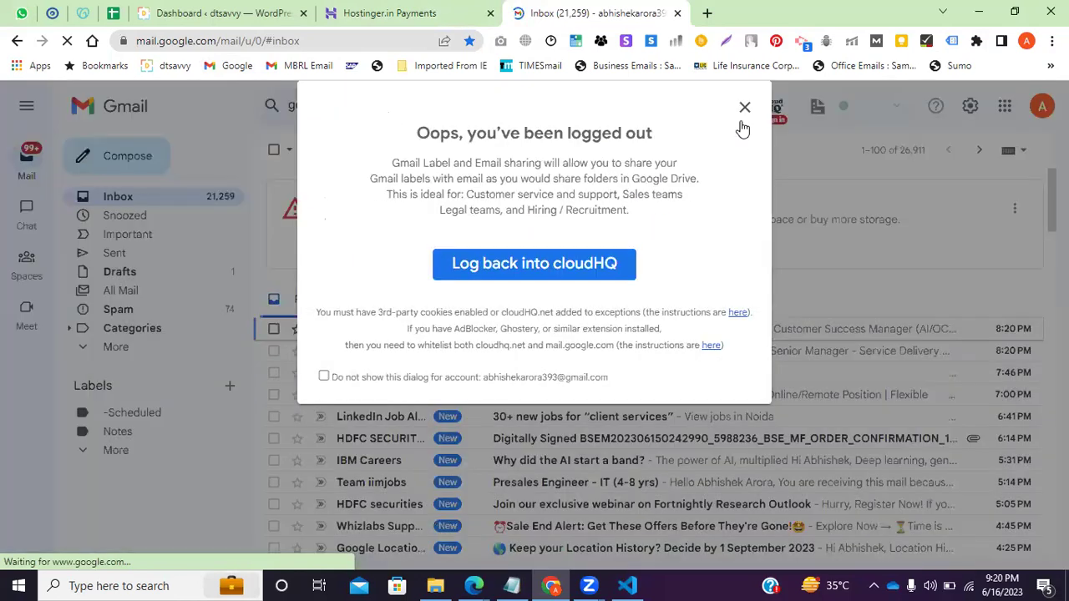
{"action": "left_click", "coordinate": [741, 117]}
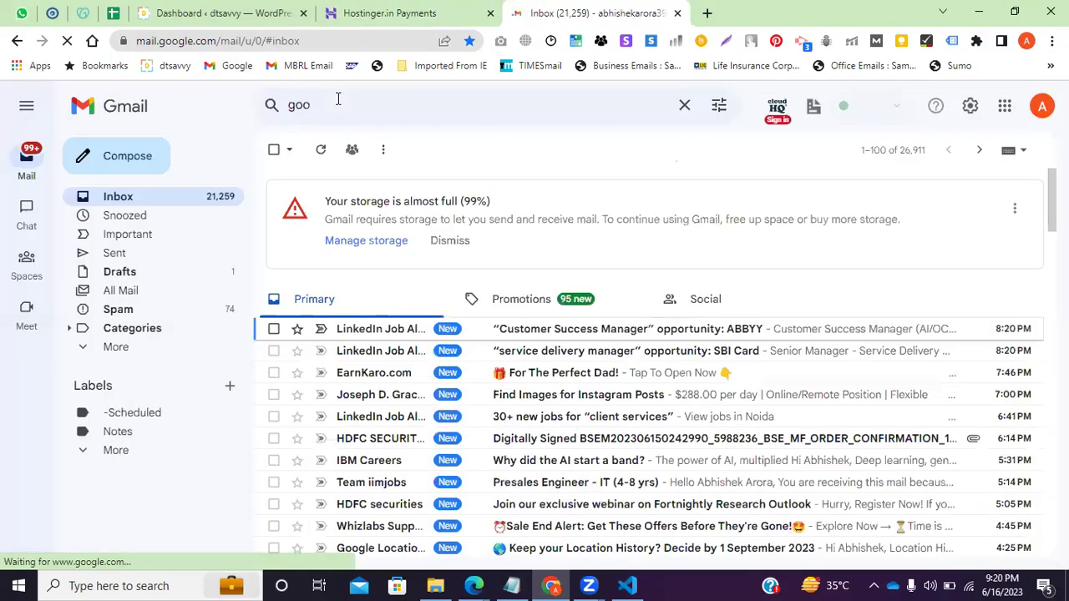
Search mail for 'godaddy coupon code' and select the 25% off email's promo code SFAC1.
{"action": "left_click", "coordinate": [337, 99]}
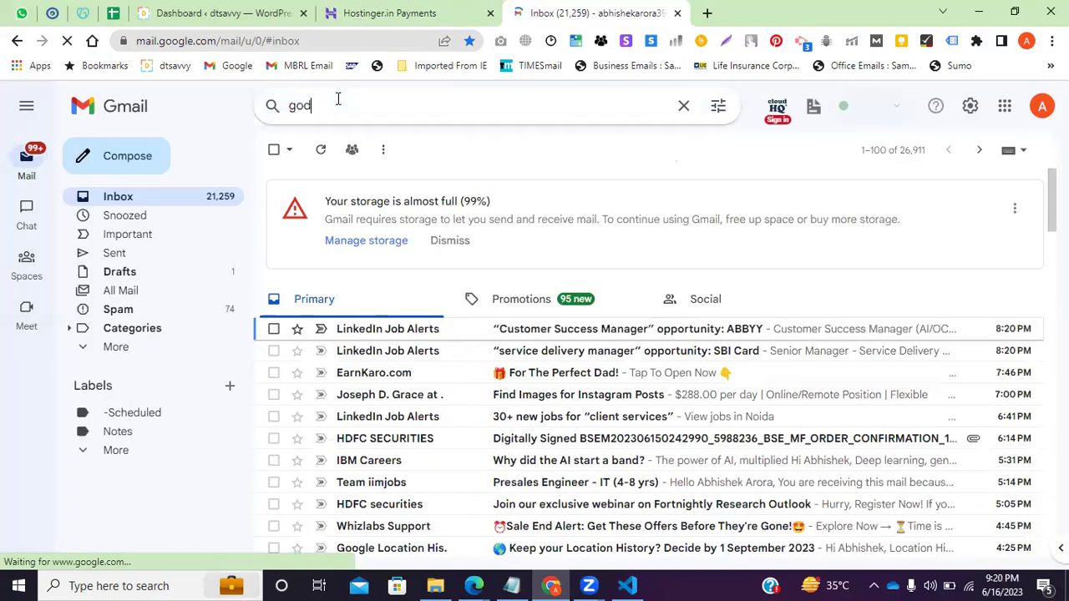
{"action": "type", "text": "addy co"}
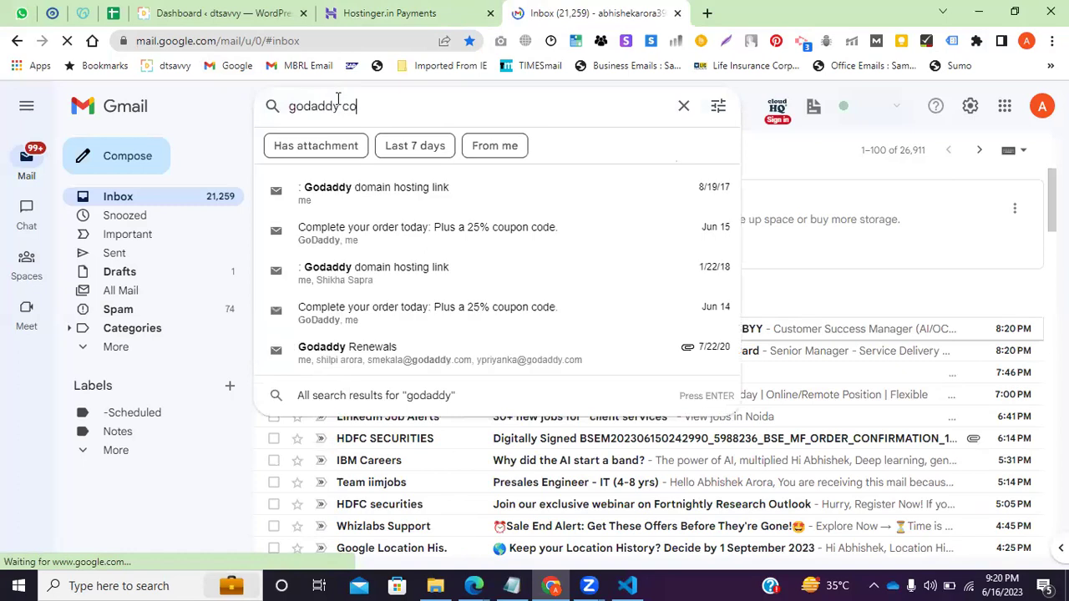
{"action": "type", "text": "upon code"}
{"action": "key", "text": "Return"}
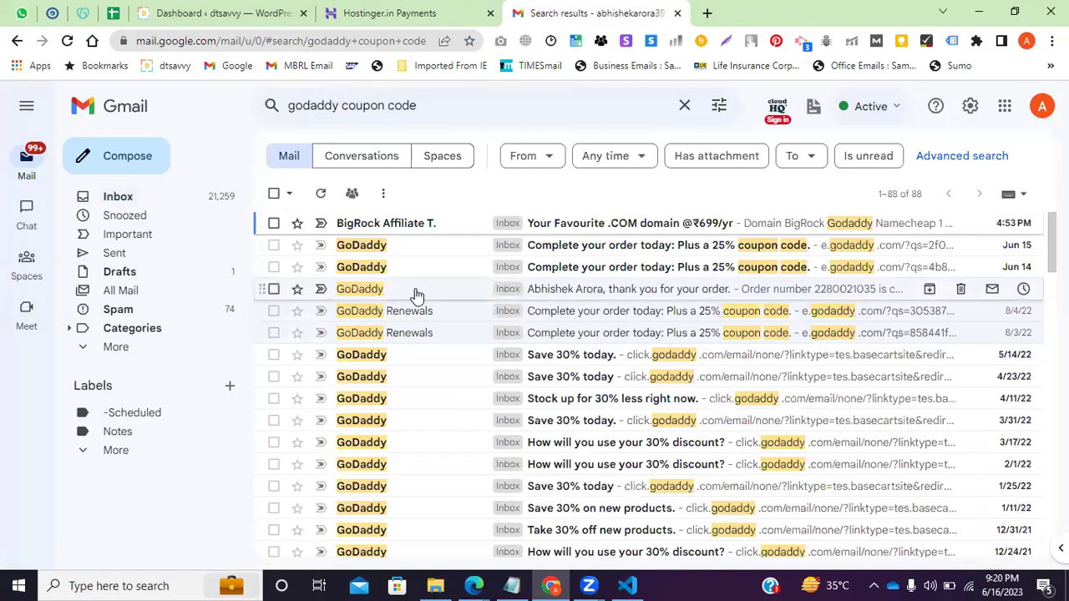
{"action": "left_click", "coordinate": [451, 245]}
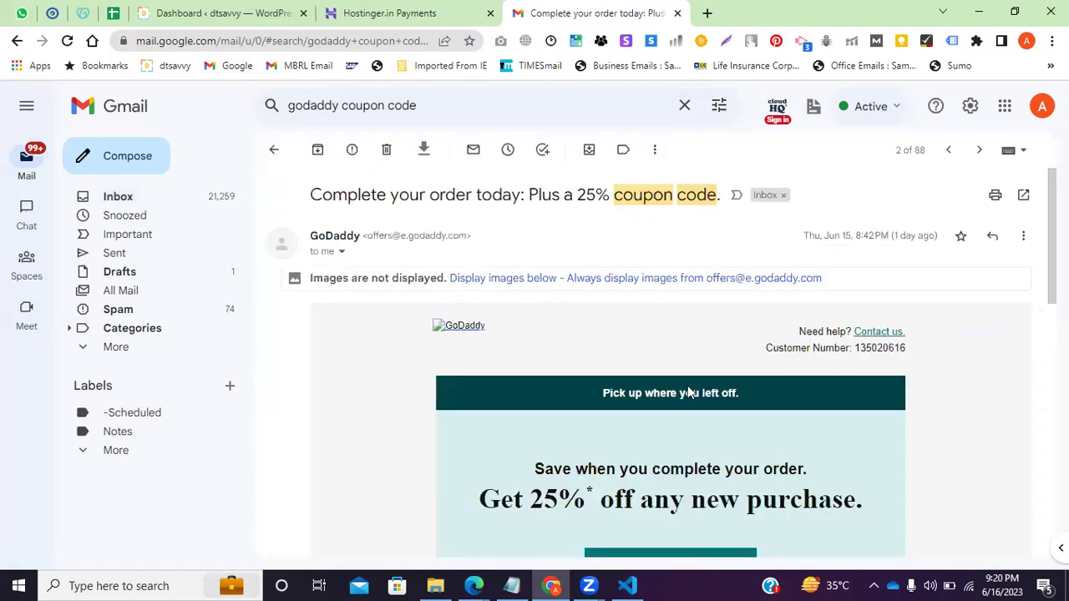
{"action": "scroll", "coordinate": [691, 392], "scroll_direction": "down", "scroll_amount": 3}
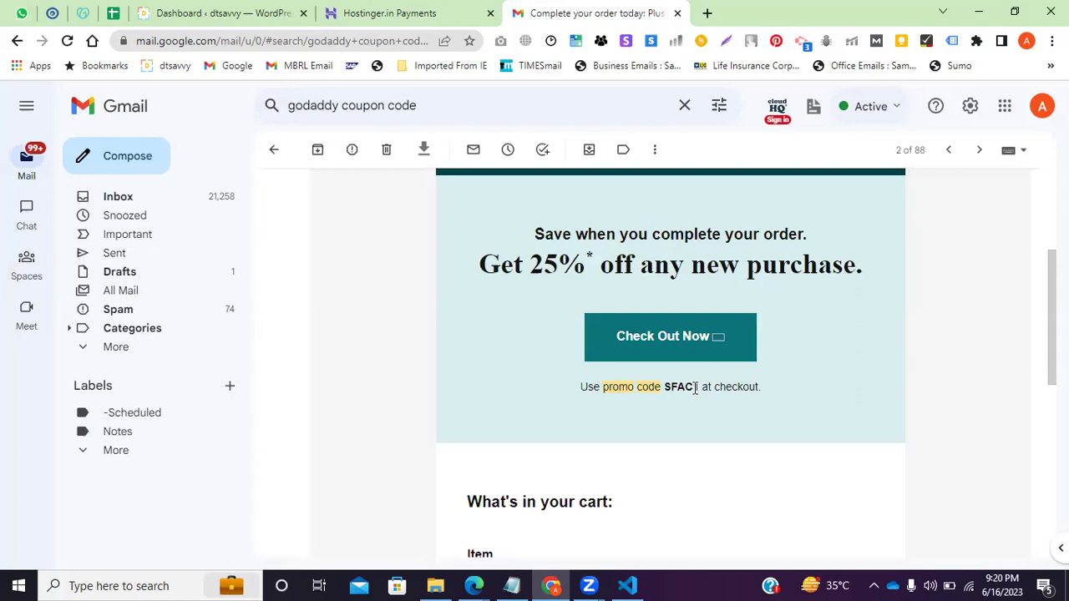
{"action": "left_click_drag", "start_coordinate": [699, 387], "coordinate": [661, 386]}
{"action": "double_click", "coordinate": [681, 400]}
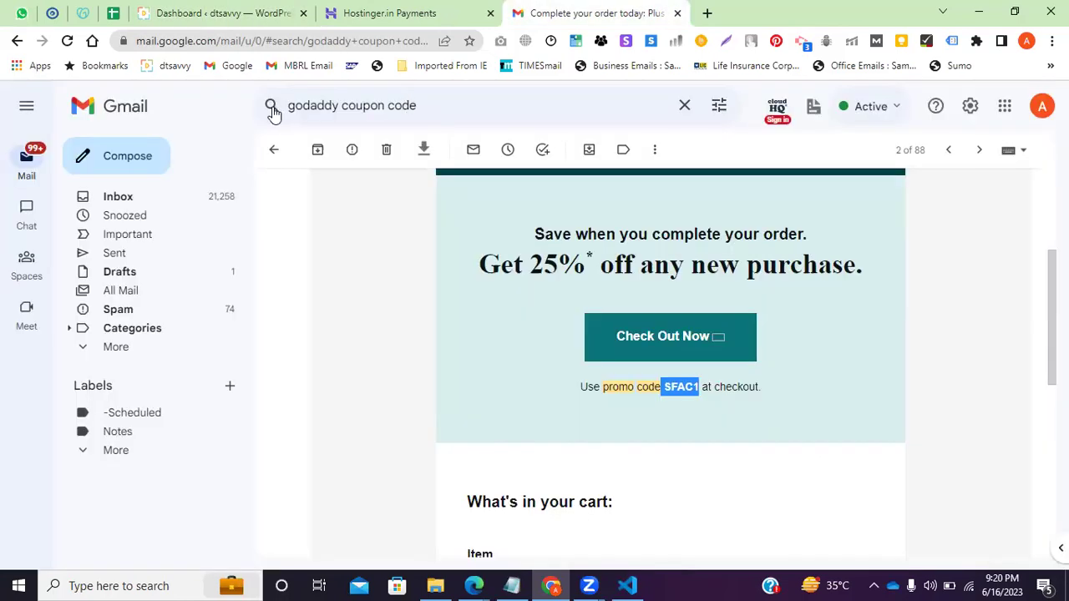
{"action": "left_click", "coordinate": [274, 109]}
Search mail for 'hostinger' and read the account-rejected and Digital Savvy partnership emails.
{"action": "type", "text": "ho"}
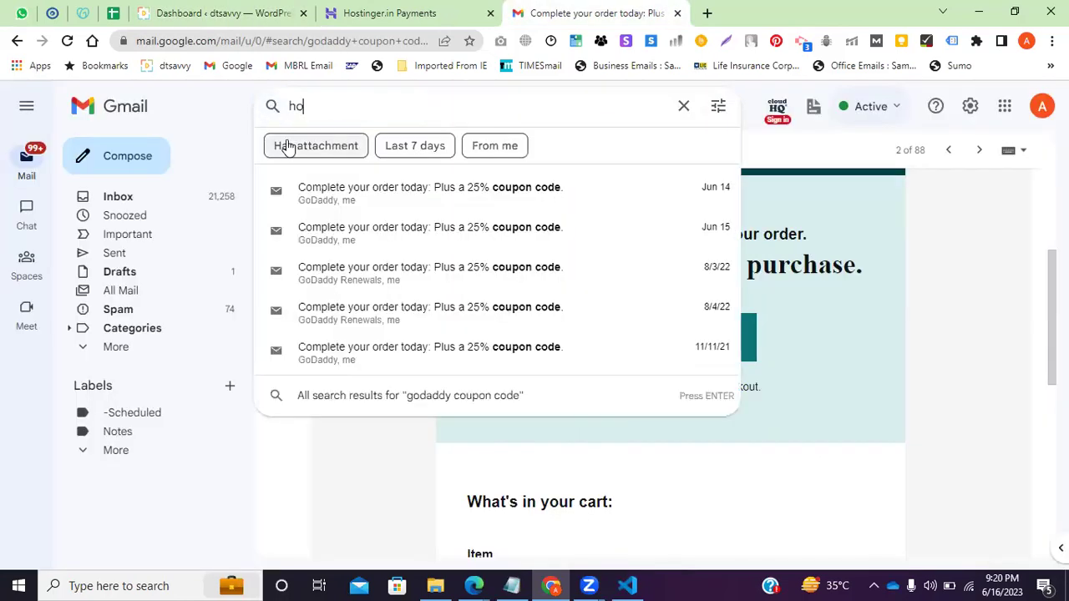
{"action": "type", "text": "st"}
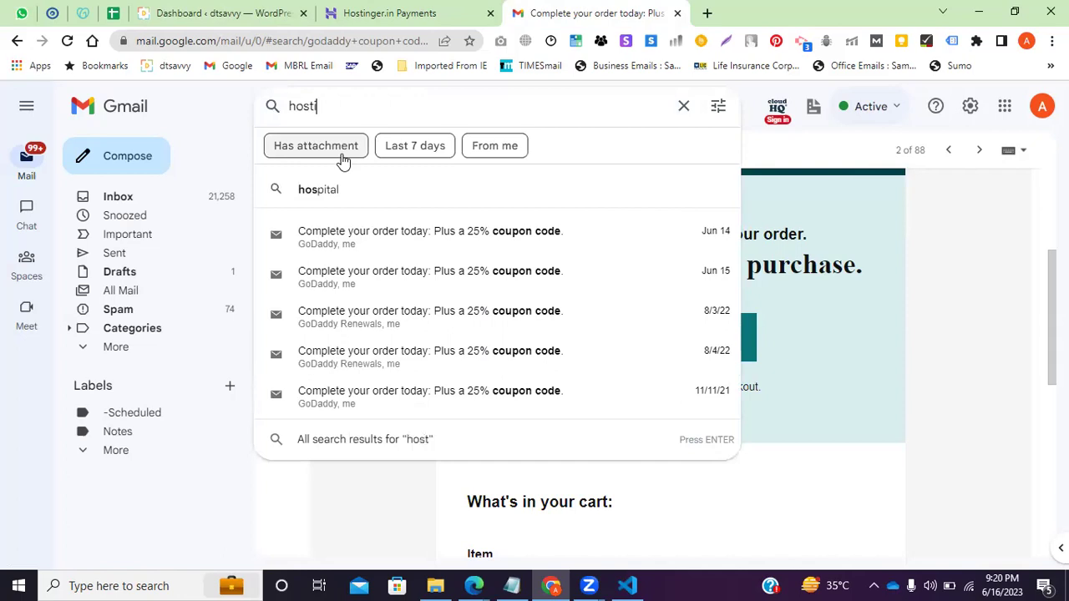
{"action": "type", "text": "inger"}
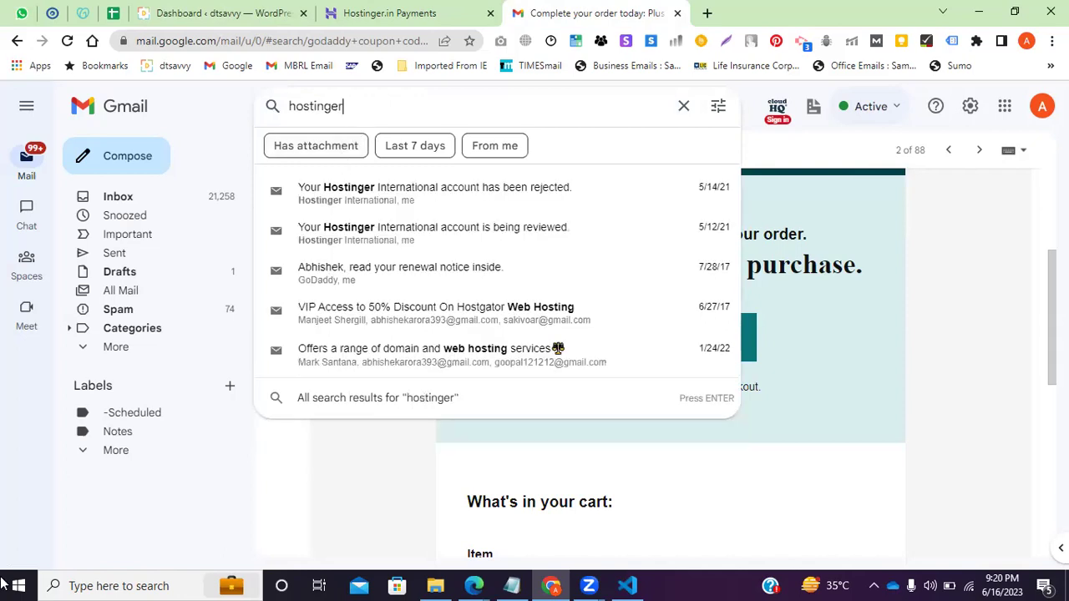
{"action": "key", "text": "Return"}
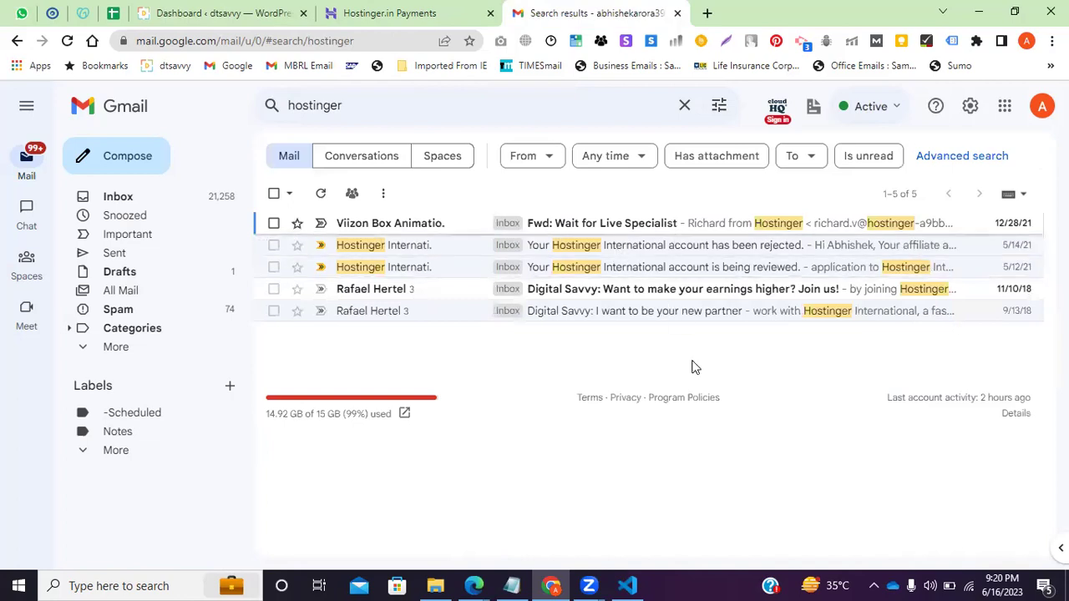
{"action": "left_click", "coordinate": [595, 254]}
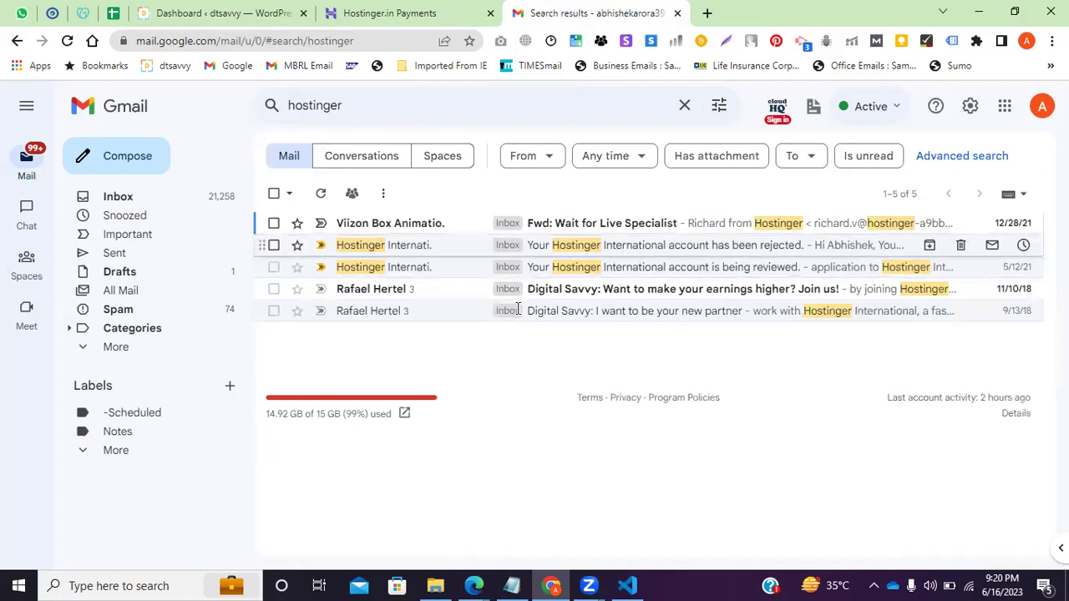
{"action": "scroll", "coordinate": [514, 334], "scroll_direction": "down", "scroll_amount": 1}
{"action": "left_click", "coordinate": [272, 152]}
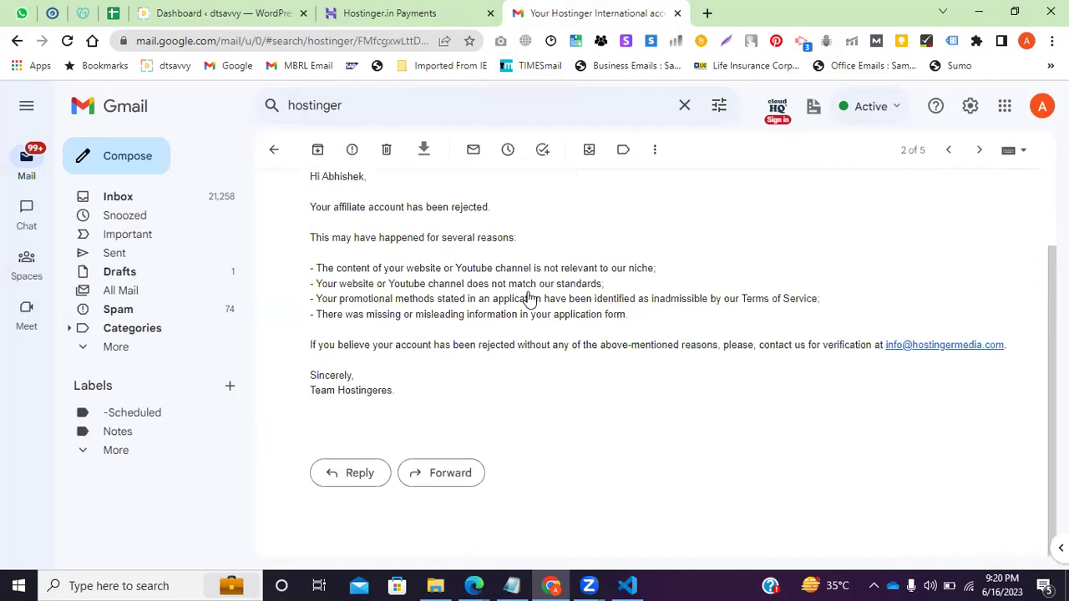
{"action": "left_click", "coordinate": [608, 317]}
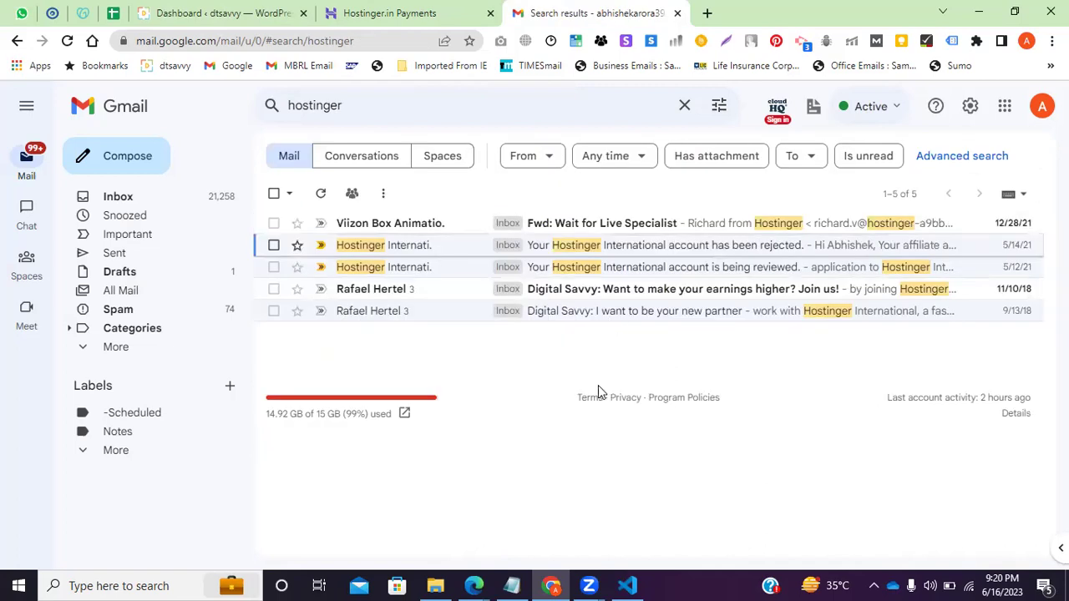
{"action": "scroll", "coordinate": [595, 397], "scroll_direction": "down", "scroll_amount": 4}
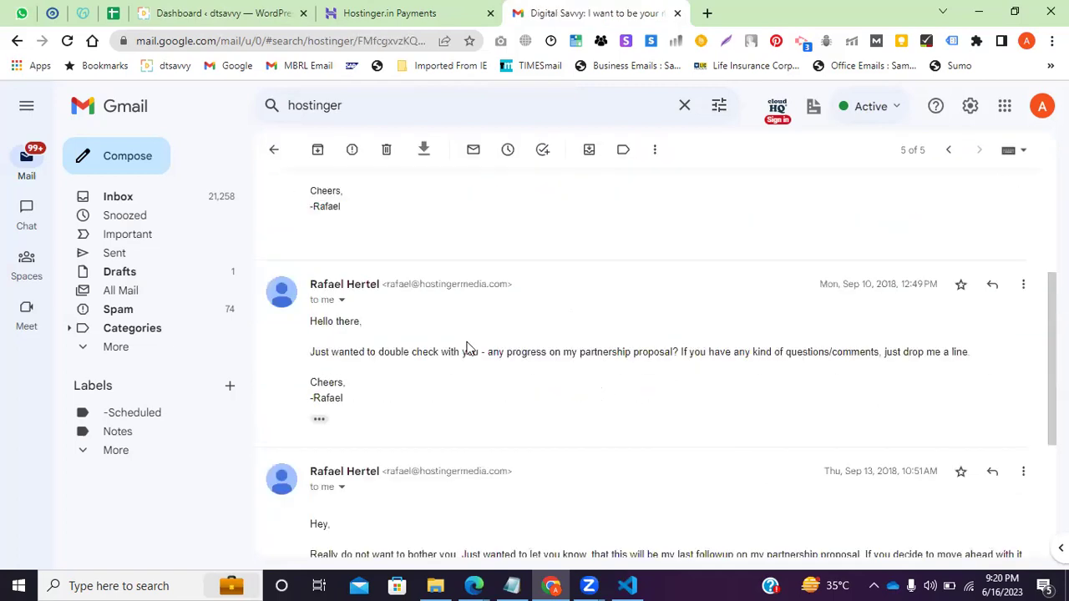
{"action": "scroll", "coordinate": [470, 351], "scroll_direction": "down", "scroll_amount": 3}
{"action": "scroll", "coordinate": [418, 251], "scroll_direction": "up", "scroll_amount": 3}
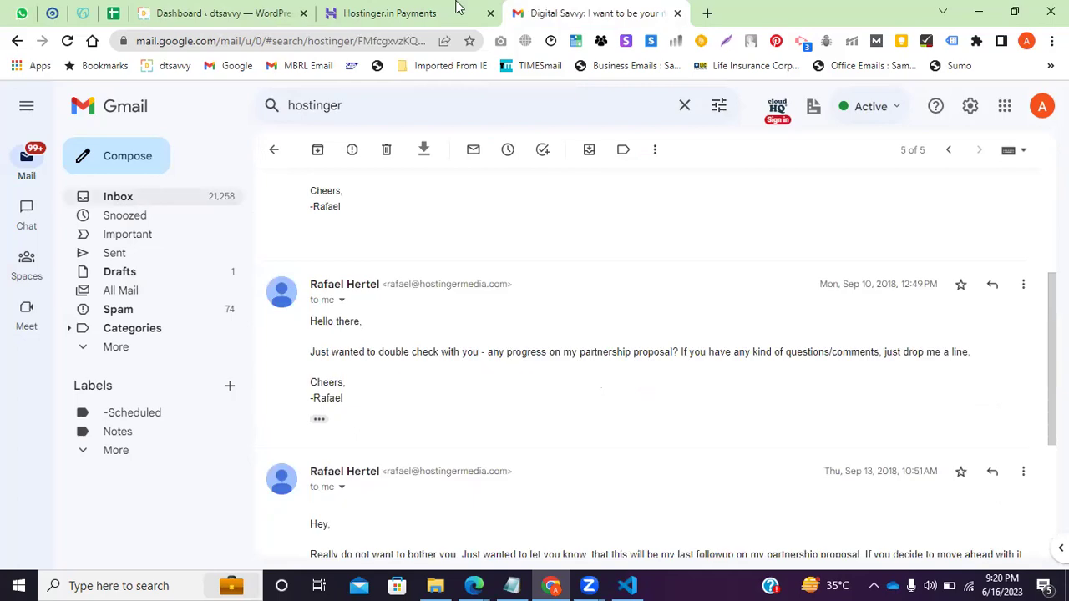
Check the Hostinger payments tab and open a fresh blank browser tab.
{"action": "left_click", "coordinate": [459, 10]}
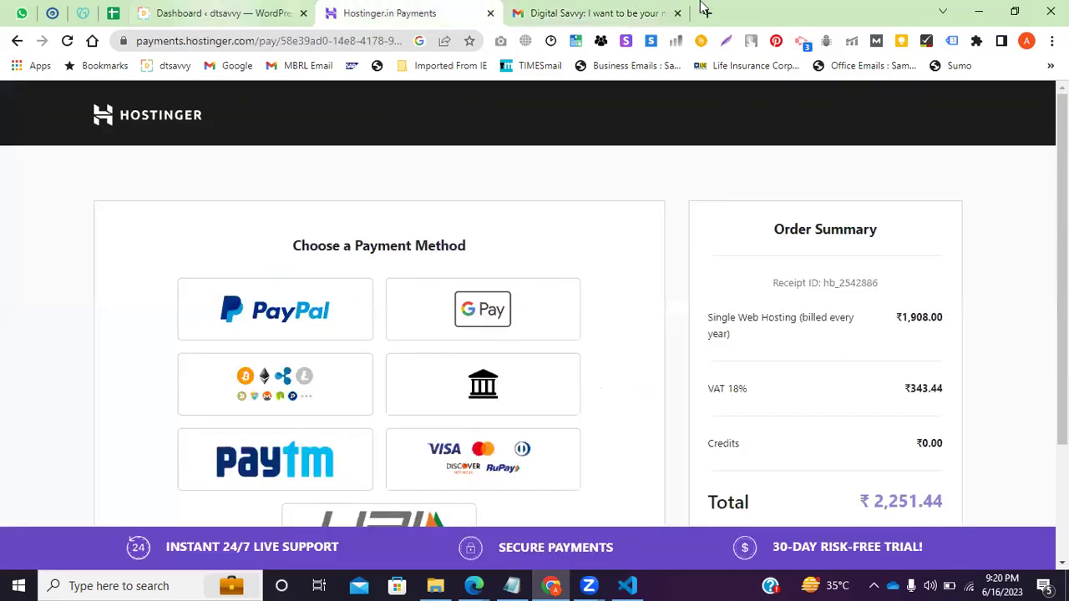
{"action": "left_click", "coordinate": [634, 13]}
{"action": "left_click", "coordinate": [708, 13]}
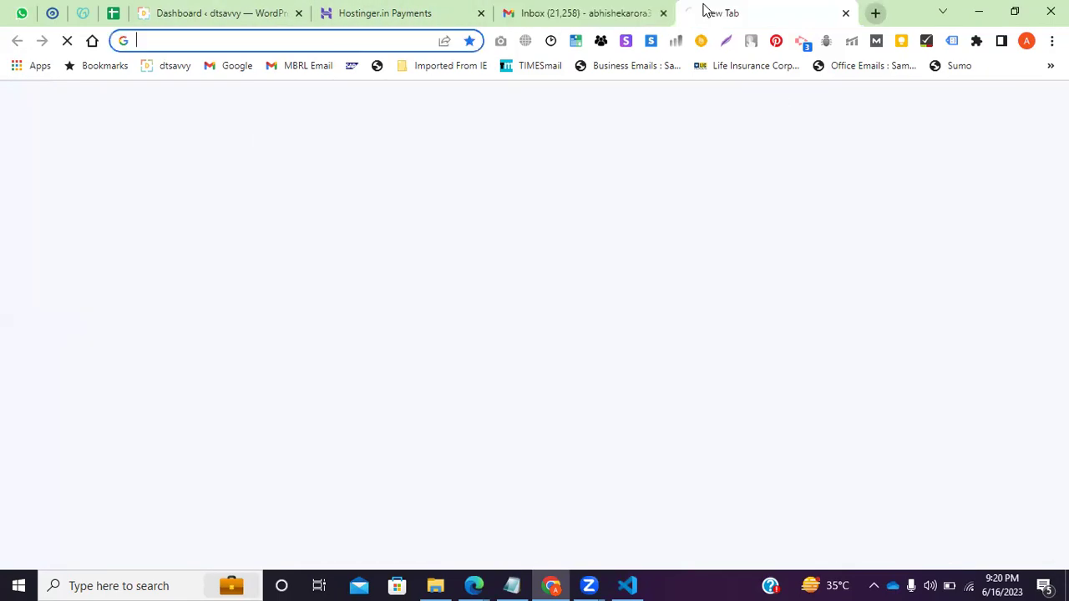
Search the web for CouponDunia, comparing briefly against the Hostinger payments tab.
{"action": "type", "text": "coup"}
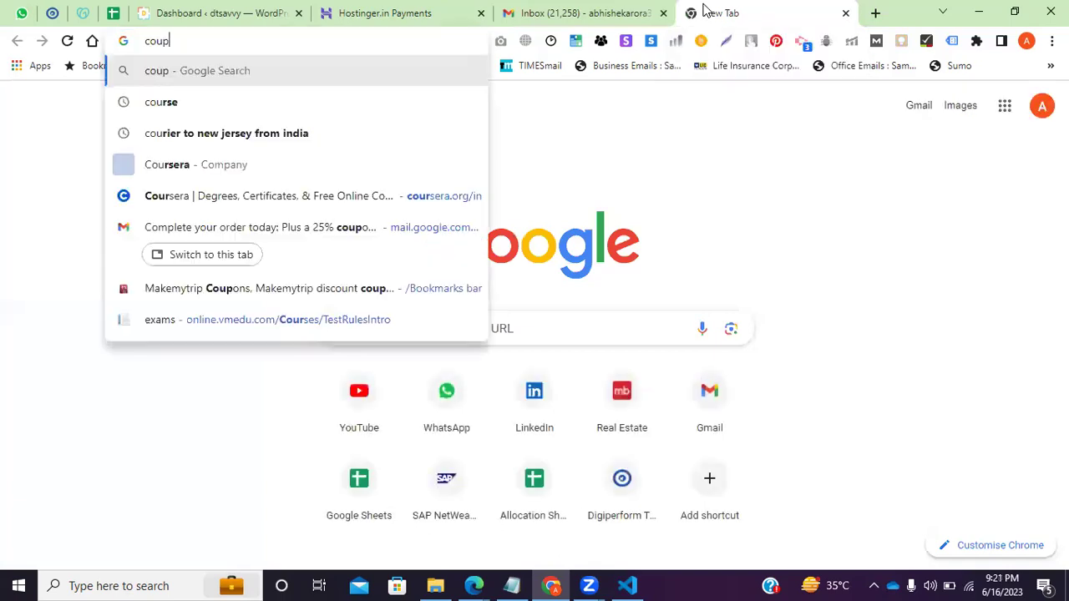
{"action": "type", "text": "on duniya"}
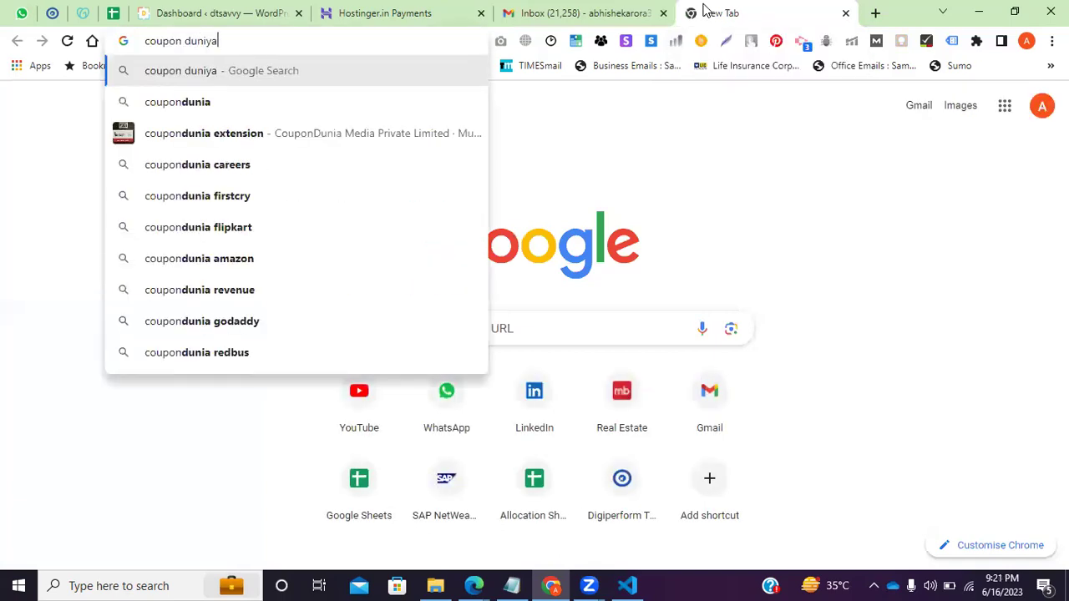
{"action": "key", "text": "Down"}
{"action": "key", "text": "Return"}
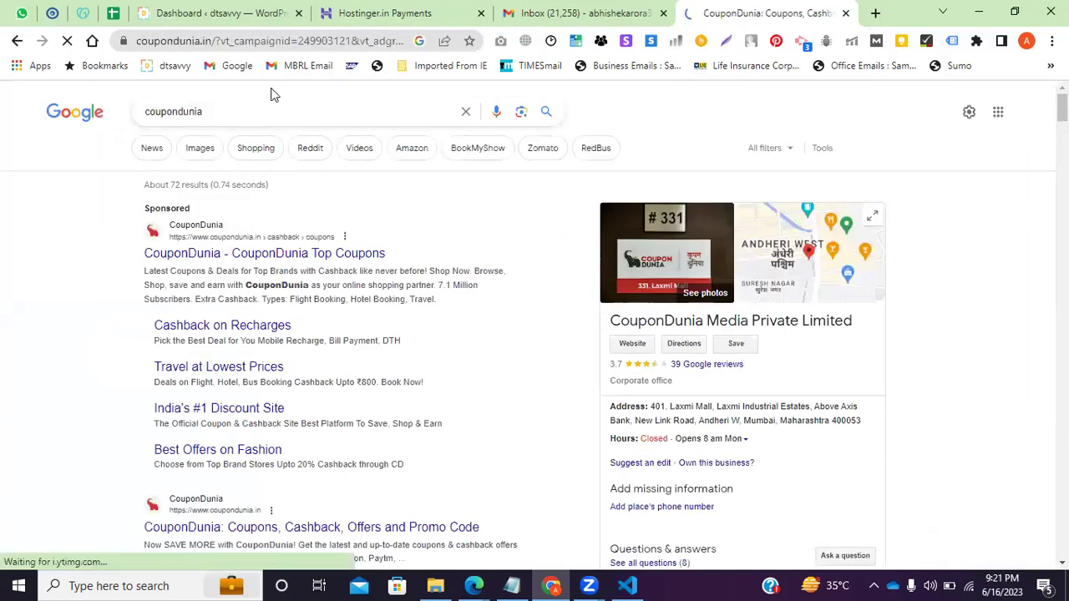
{"action": "left_click", "coordinate": [418, 13]}
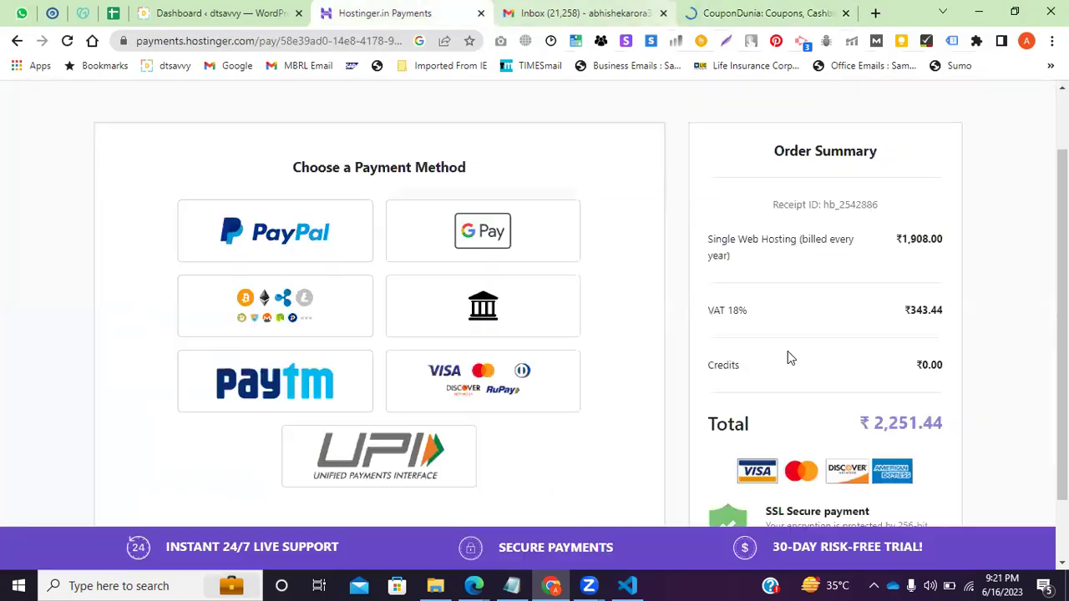
{"action": "key", "text": "ctrl+9"}
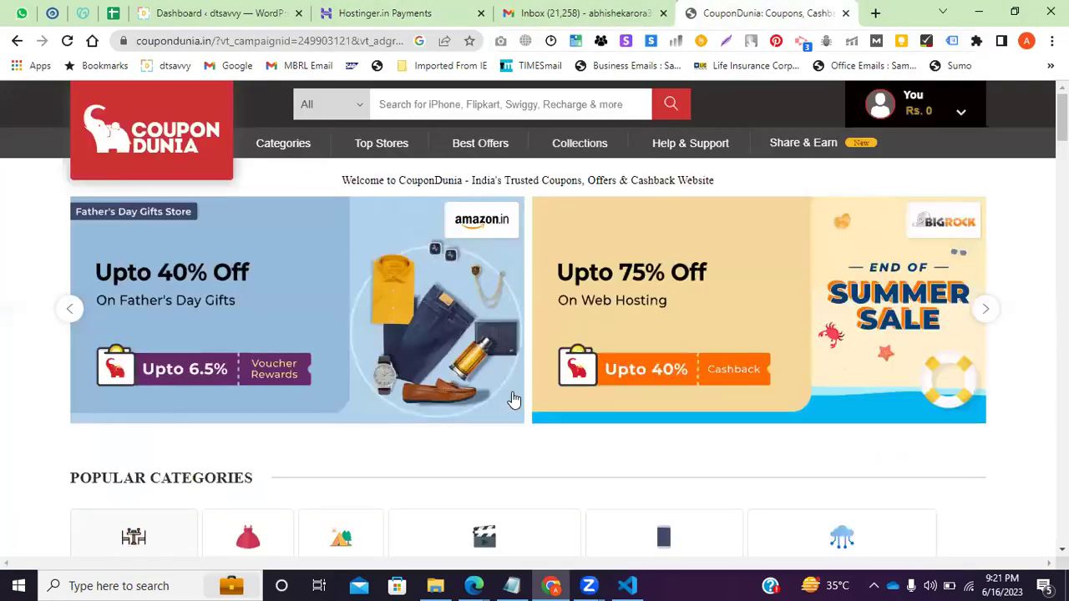
Search CouponDunia for 'hostinger' to list its Hostinger coupons and deals.
{"action": "scroll", "coordinate": [534, 384], "scroll_direction": "down", "scroll_amount": 2}
{"action": "scroll", "coordinate": [546, 415], "scroll_direction": "down", "scroll_amount": 1}
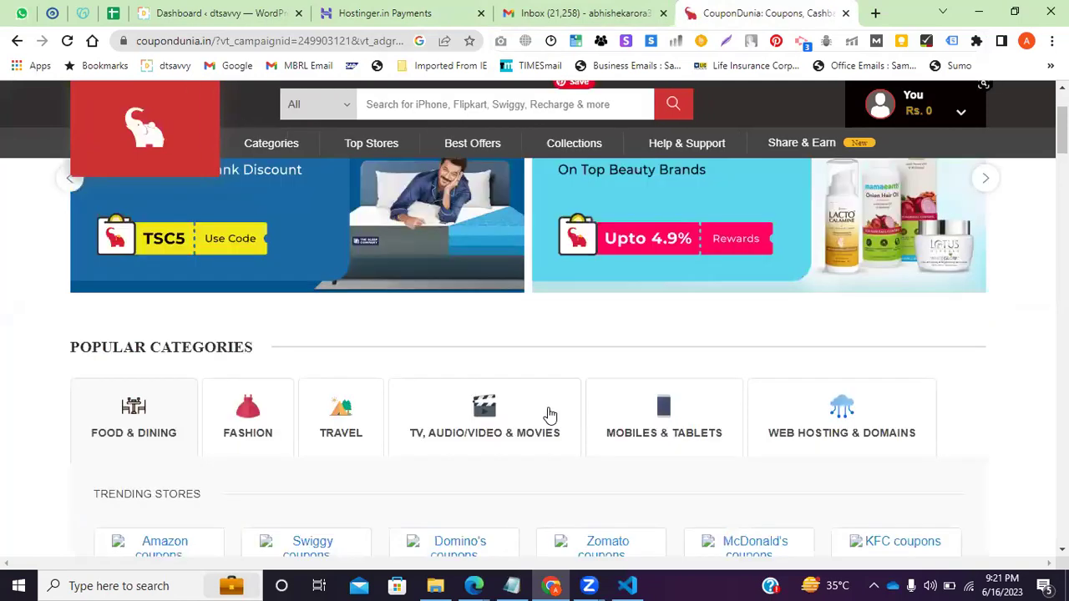
{"action": "scroll", "coordinate": [493, 422], "scroll_direction": "down", "scroll_amount": 2}
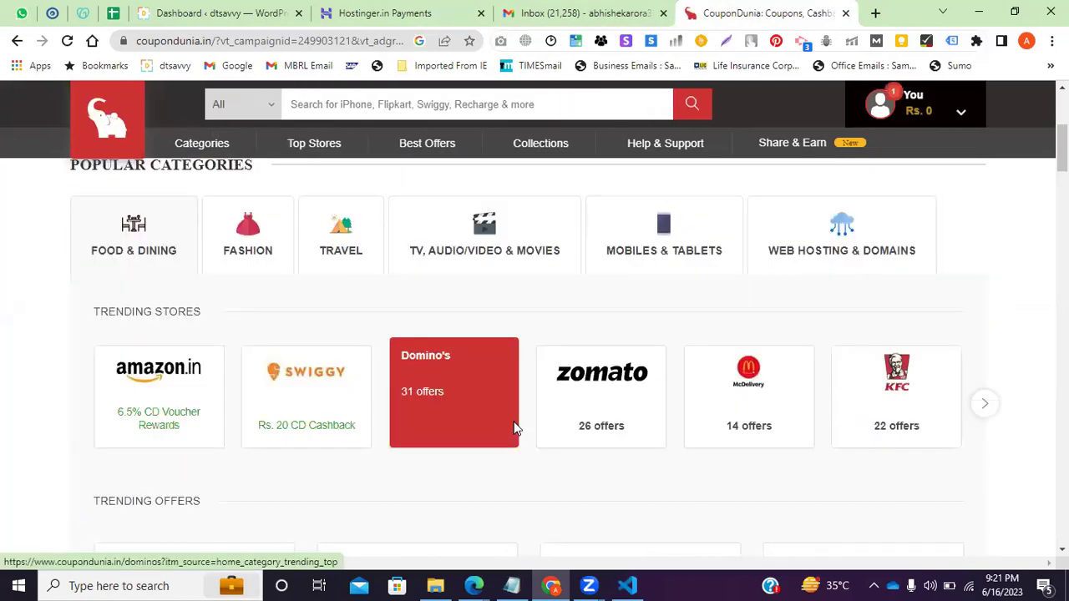
{"action": "scroll", "coordinate": [528, 365], "scroll_direction": "up", "scroll_amount": 3}
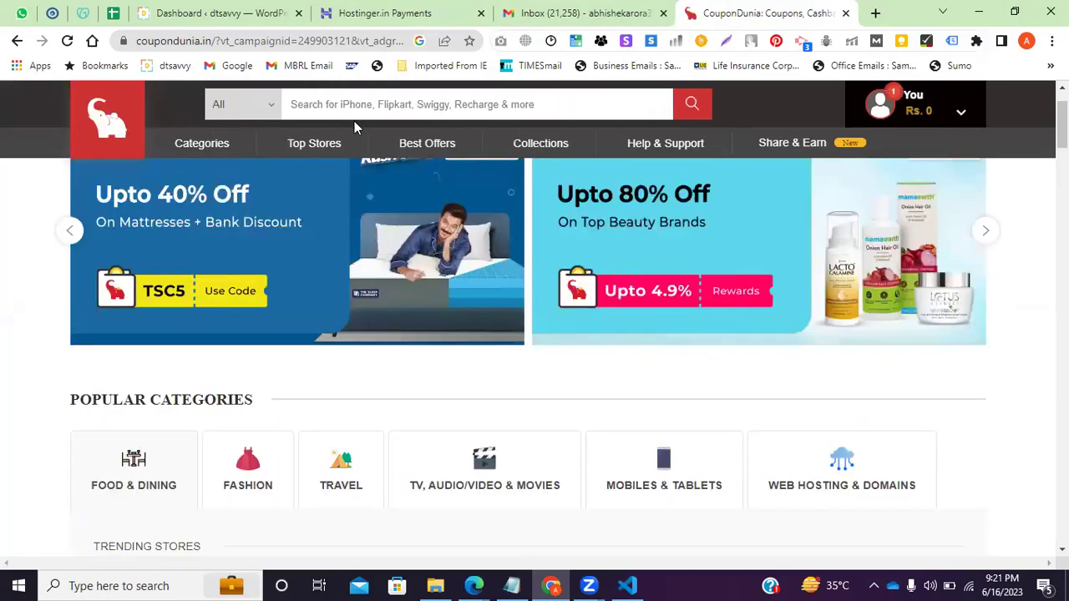
{"action": "type", "text": "hos"}
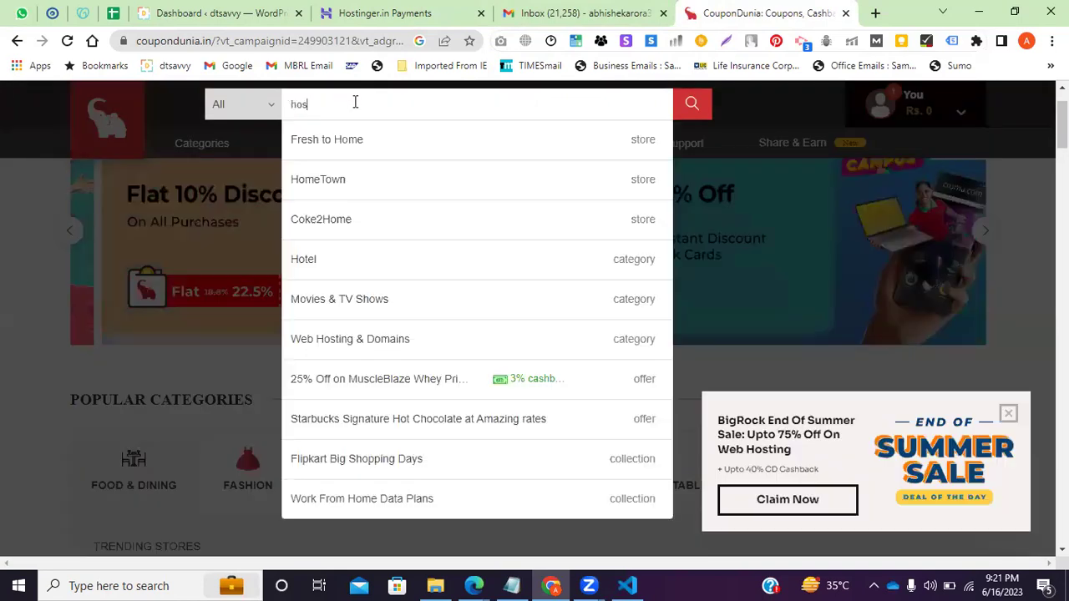
{"action": "type", "text": "tinger"}
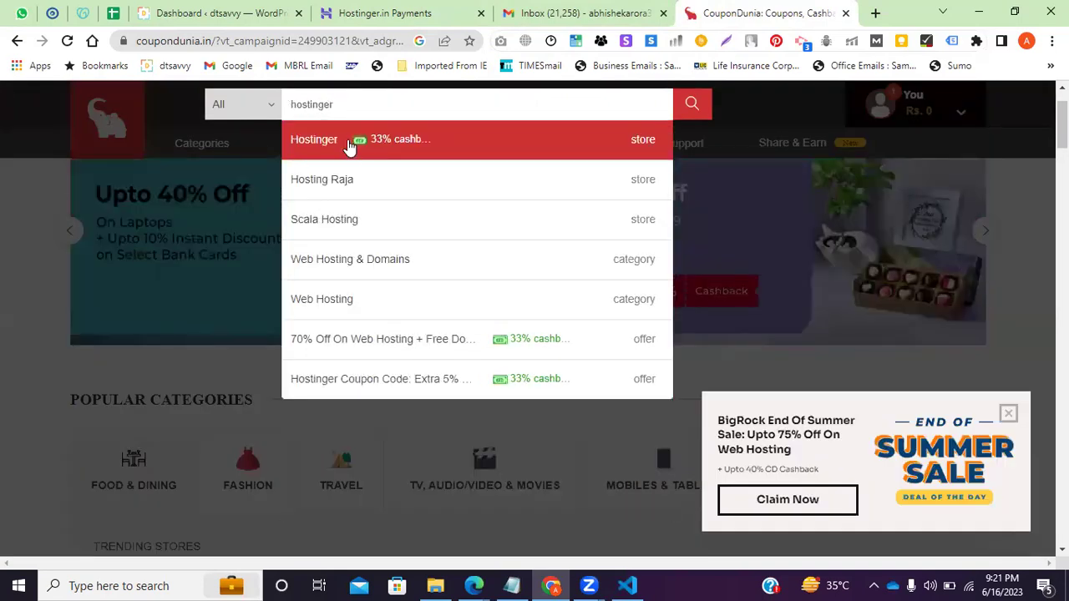
{"action": "key", "text": "Return"}
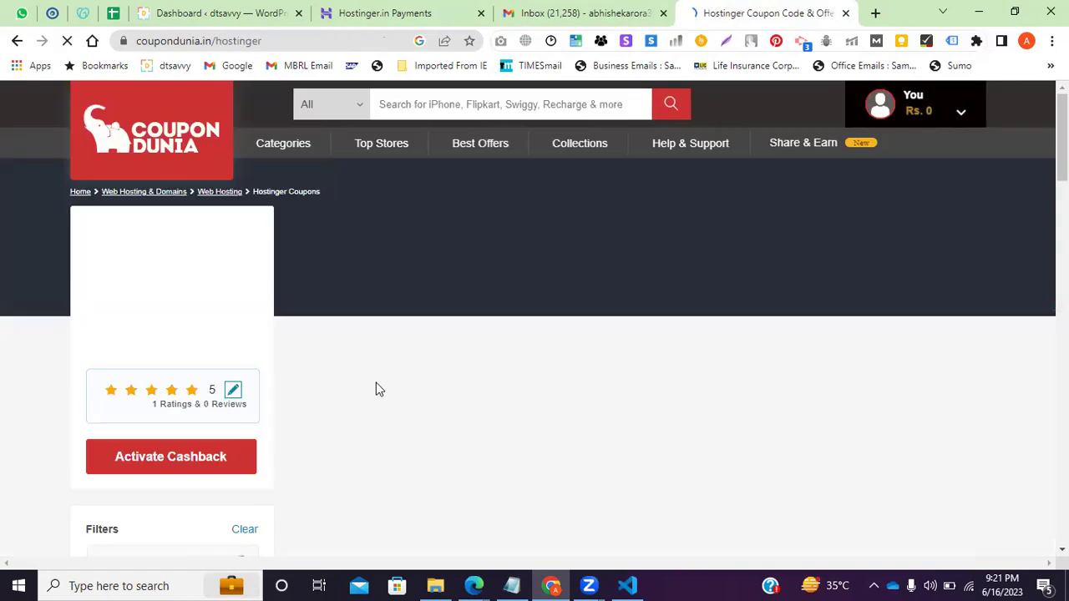
{"action": "scroll", "coordinate": [470, 454], "scroll_direction": "down", "scroll_amount": 3}
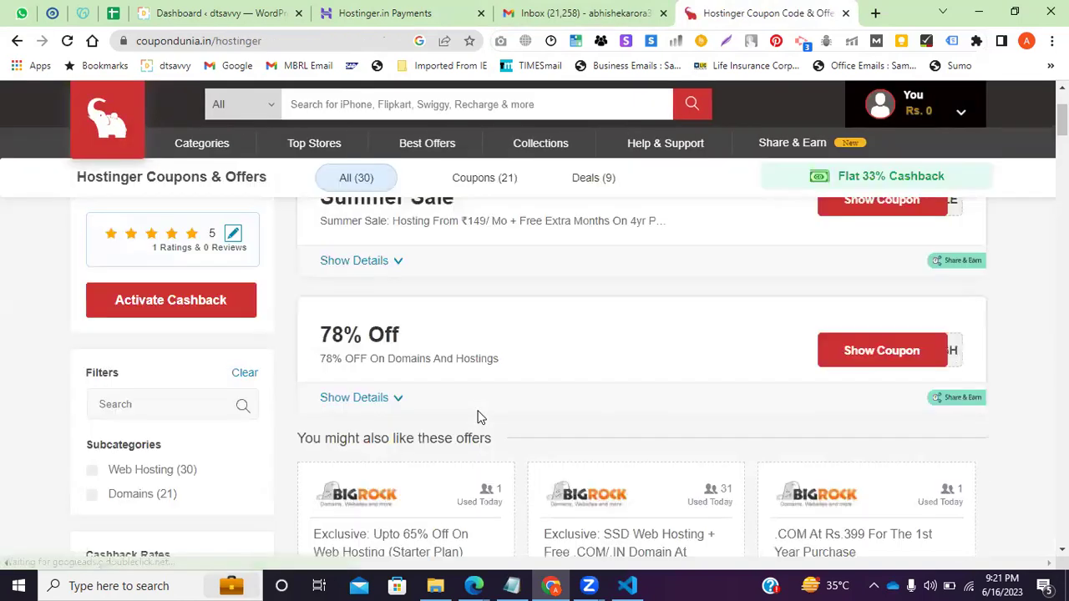
Try unlocking the 78% Off coupon via Google sign-in, meet mobile verification, return to payments.
{"action": "left_click", "coordinate": [553, 366]}
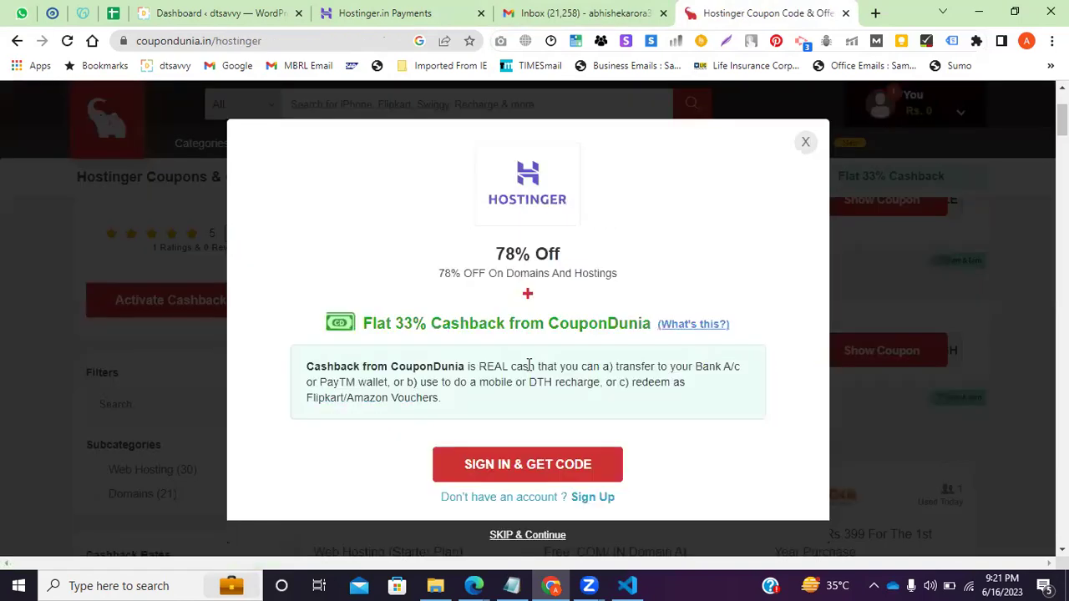
{"action": "left_click", "coordinate": [547, 468]}
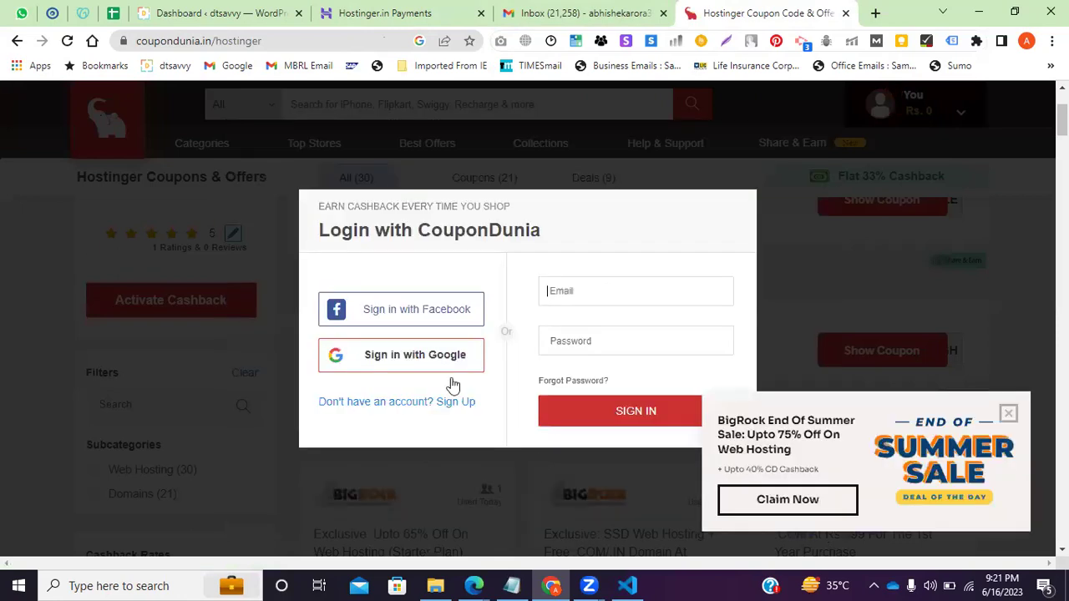
{"action": "left_click", "coordinate": [394, 363]}
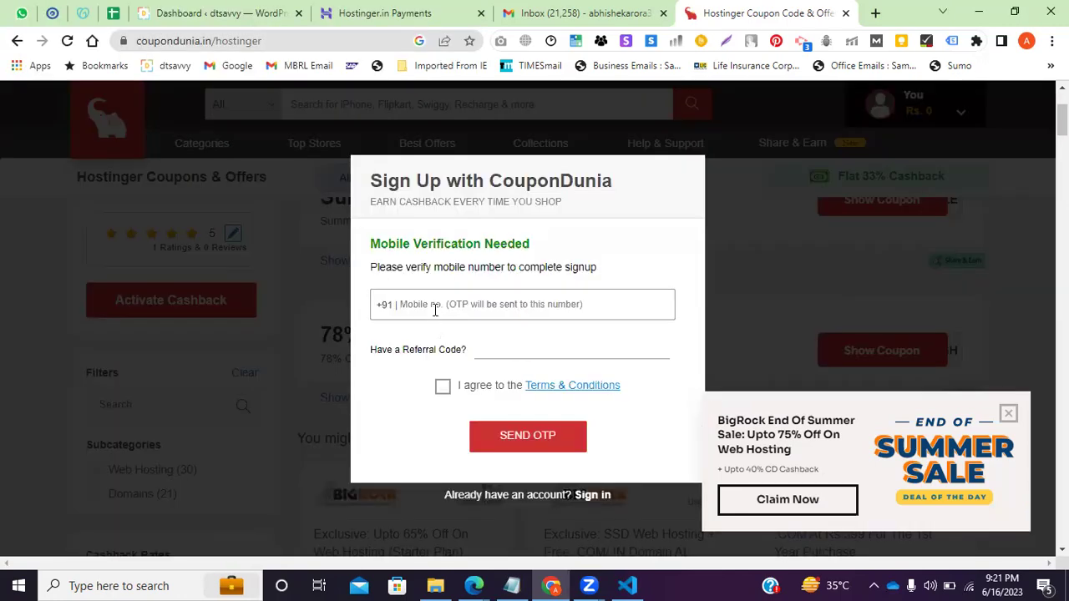
{"action": "left_click", "coordinate": [435, 310]}
{"action": "left_click", "coordinate": [396, 410]}
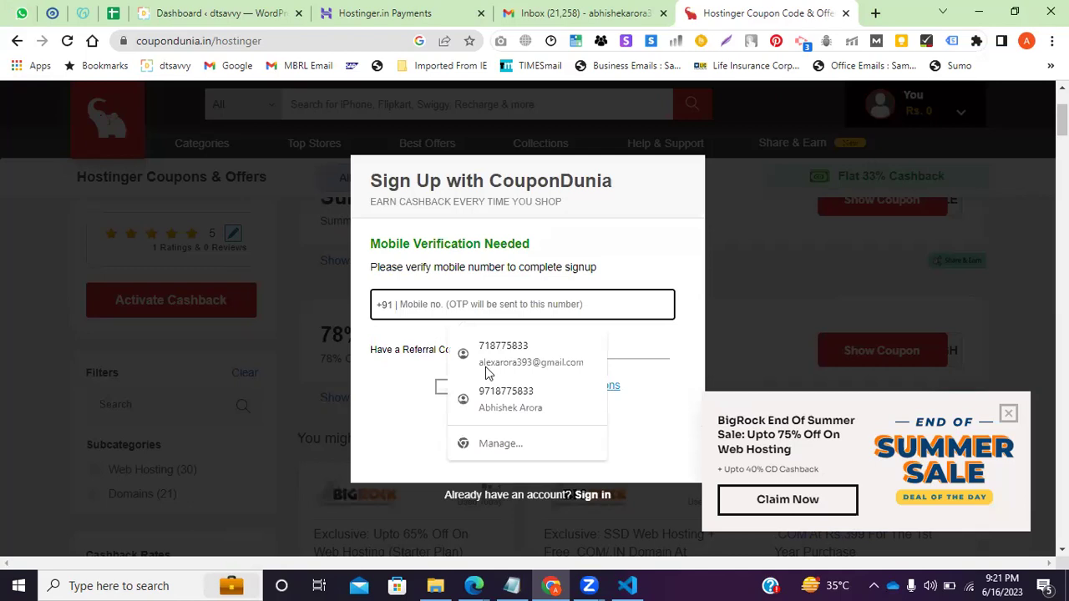
{"action": "left_click", "coordinate": [401, 13]}
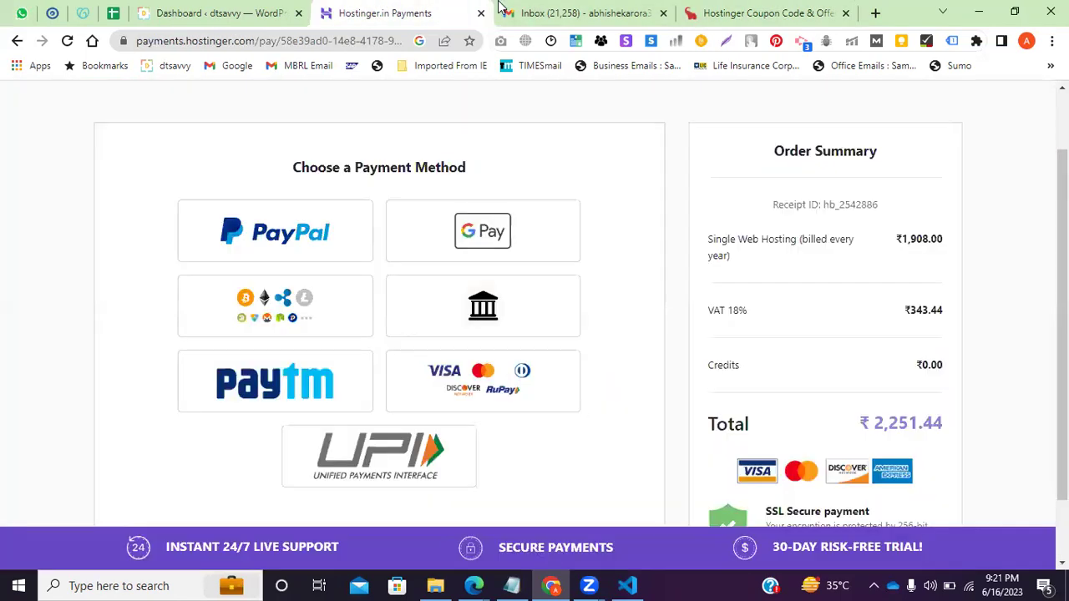
Search Gmail for 'godaddy renewal' and open 'Regarding domain and hosting renewal with discount'.
{"action": "left_click", "coordinate": [532, 10]}
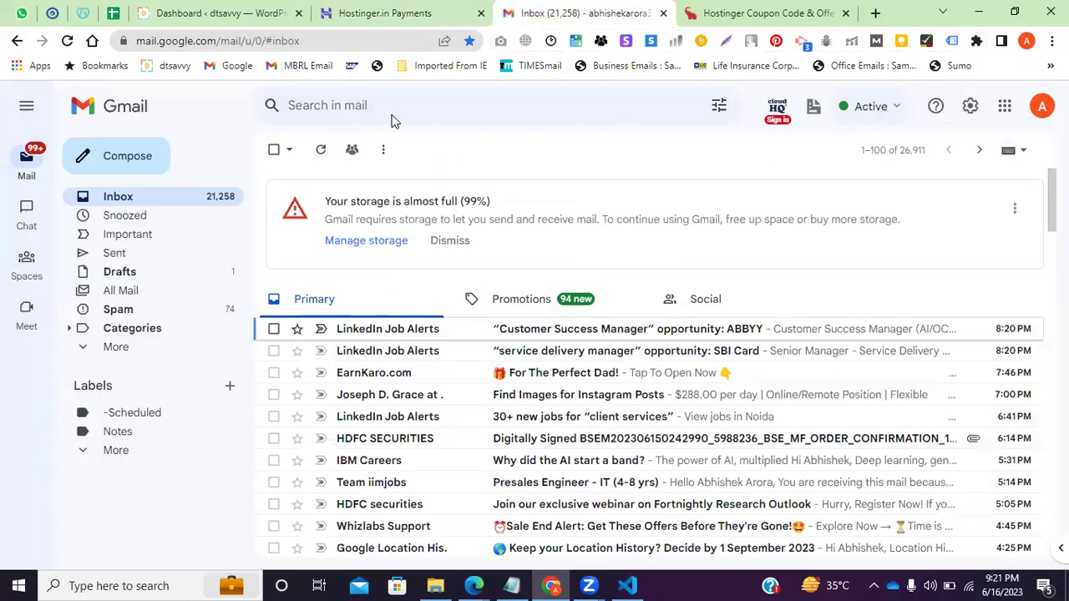
{"action": "left_click", "coordinate": [394, 121]}
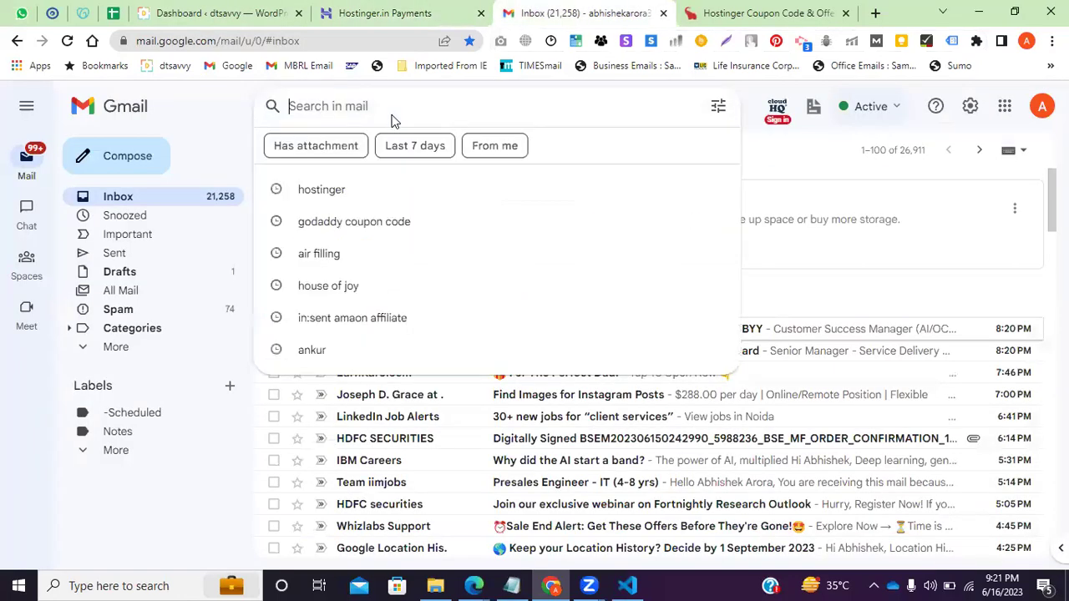
{"action": "type", "text": "godaddy"}
{"action": "key", "text": "Return"}
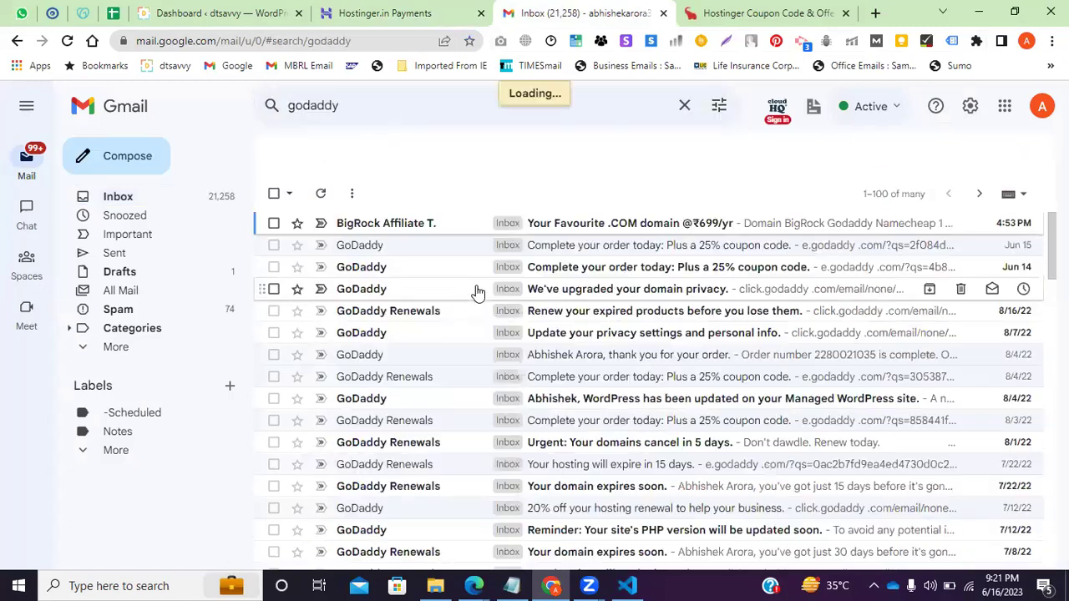
{"action": "left_click", "coordinate": [404, 107]}
{"action": "type", "text": "renewa"}
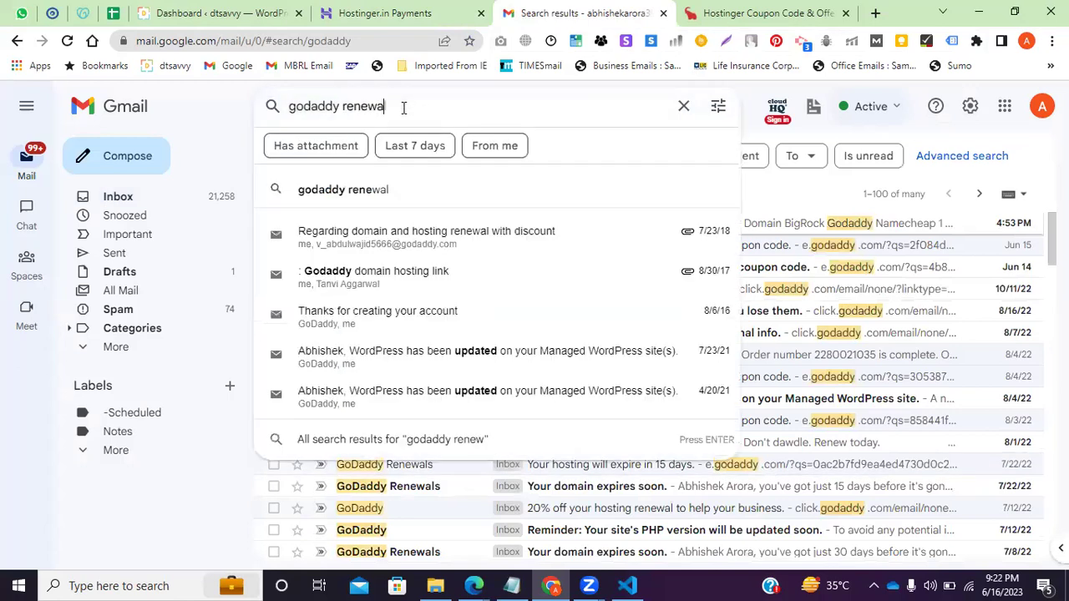
{"action": "type", "text": "l"}
{"action": "key", "text": "Return"}
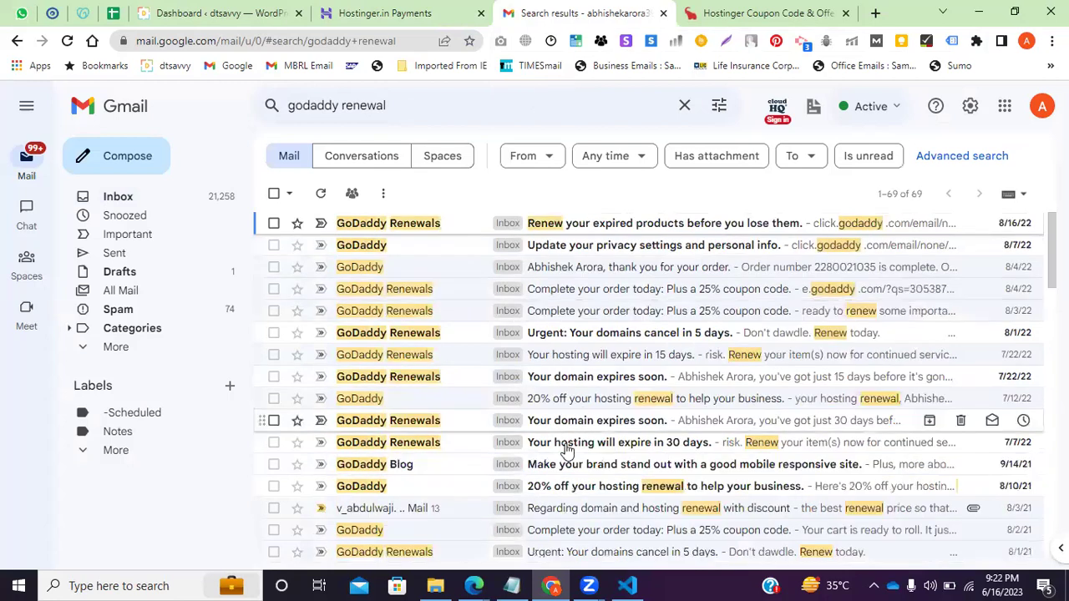
{"action": "scroll", "coordinate": [544, 360], "scroll_direction": "down", "scroll_amount": 2}
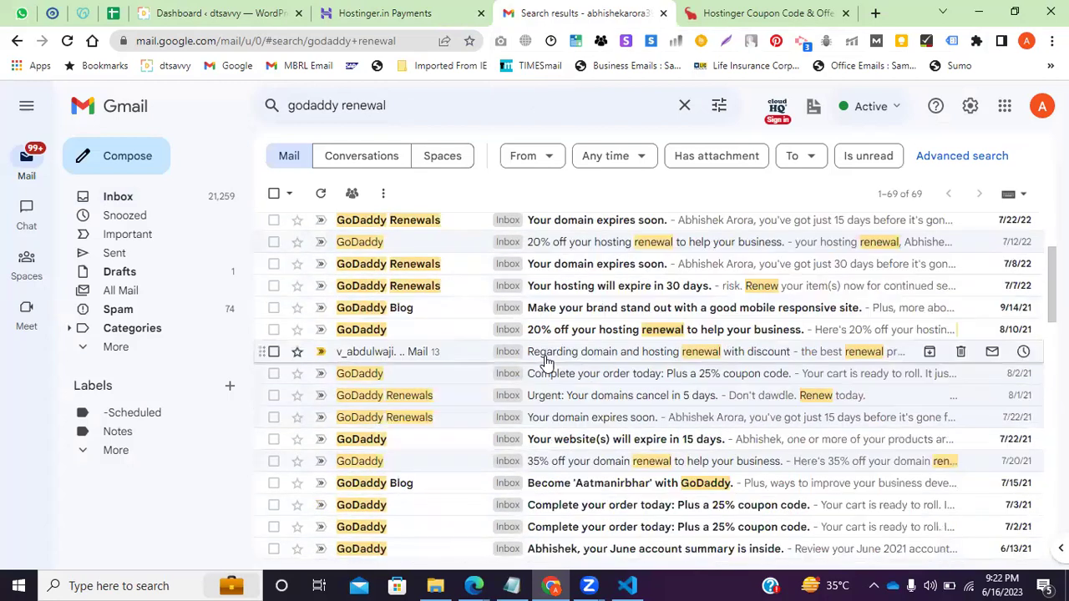
{"action": "left_click", "coordinate": [544, 355]}
Scroll down through the Gmail renewal thread and back up, highlighting one line of the quote.
{"action": "scroll", "coordinate": [482, 404], "scroll_direction": "down", "scroll_amount": 5}
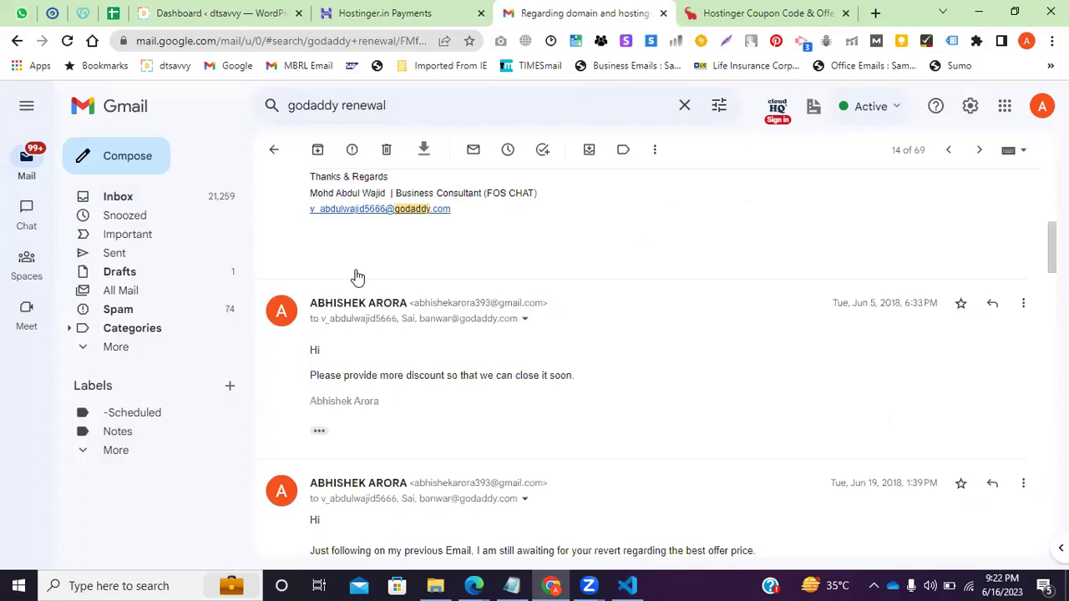
{"action": "scroll", "coordinate": [470, 376], "scroll_direction": "down", "scroll_amount": 4}
{"action": "scroll", "coordinate": [469, 375], "scroll_direction": "down", "scroll_amount": 5}
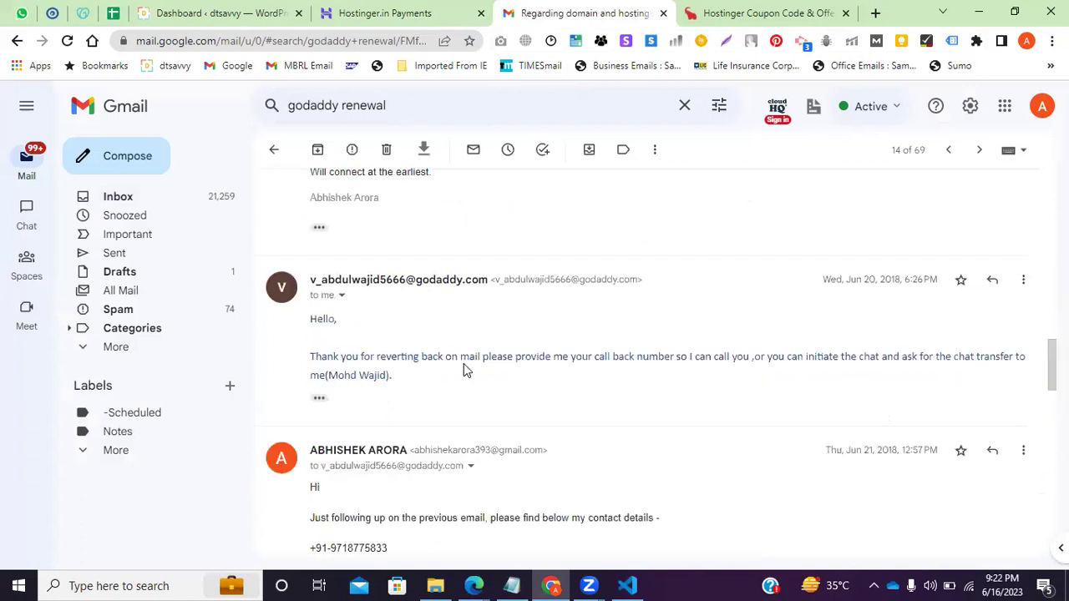
{"action": "scroll", "coordinate": [472, 382], "scroll_direction": "down", "scroll_amount": 3}
{"action": "scroll", "coordinate": [485, 389], "scroll_direction": "down", "scroll_amount": 5}
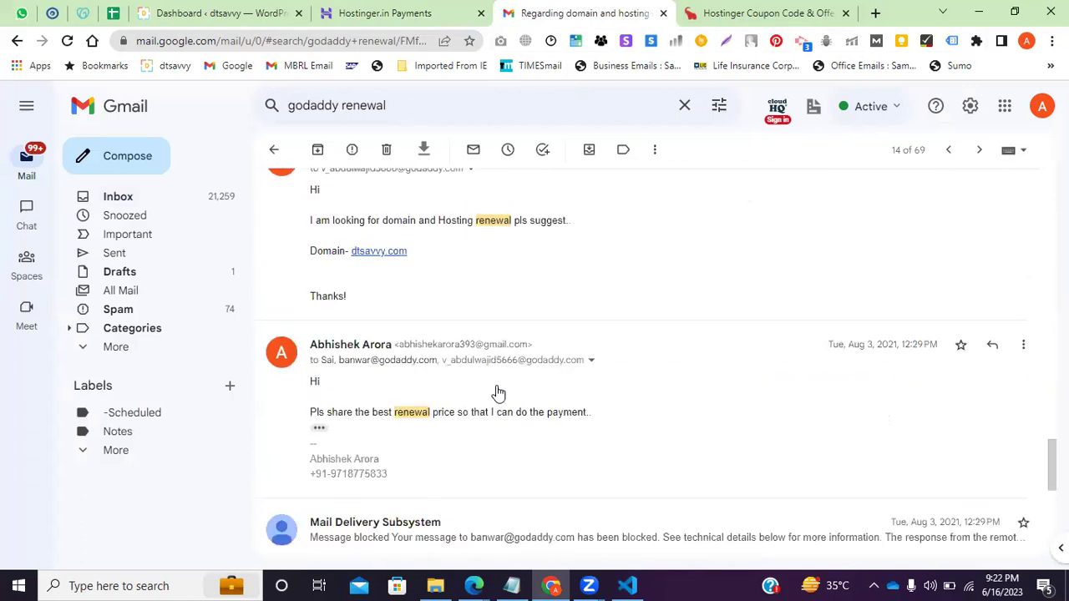
{"action": "scroll", "coordinate": [459, 393], "scroll_direction": "down", "scroll_amount": 5}
{"action": "scroll", "coordinate": [401, 355], "scroll_direction": "up", "scroll_amount": 4}
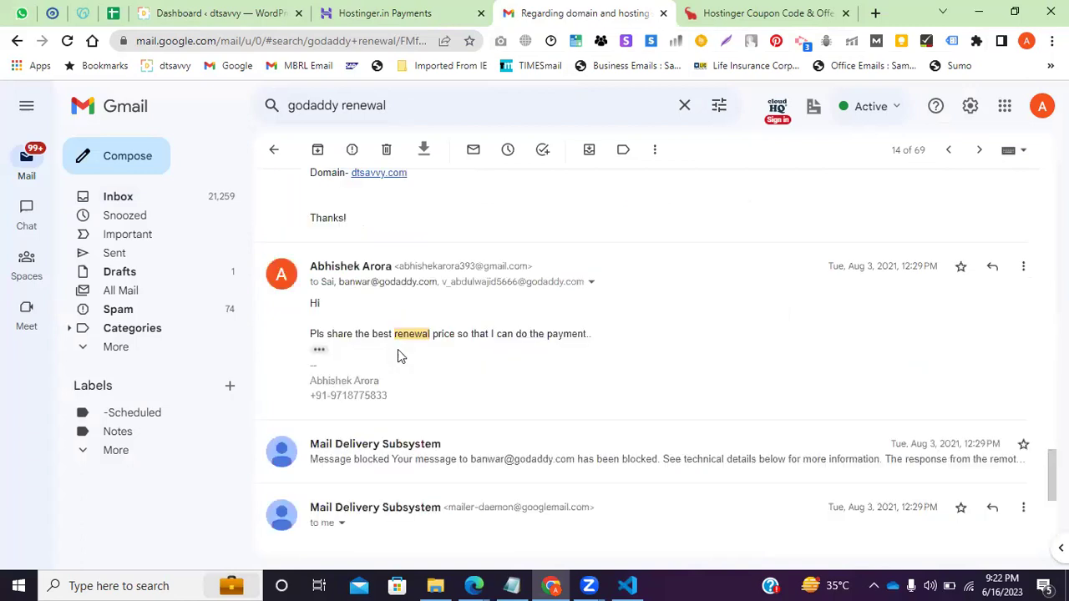
{"action": "scroll", "coordinate": [410, 435], "scroll_direction": "up", "scroll_amount": 4}
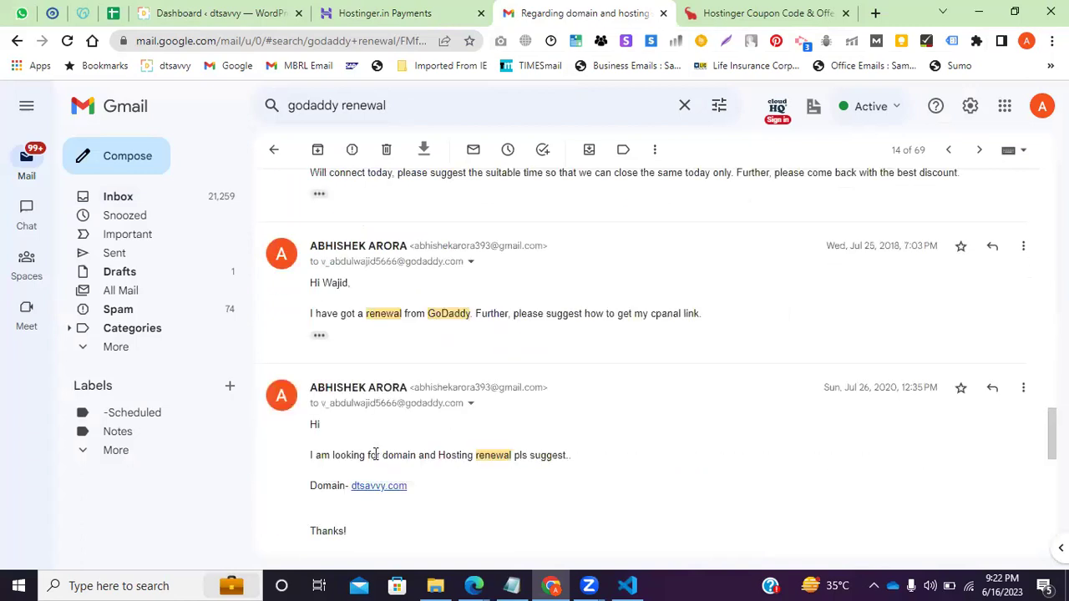
{"action": "left_click_drag", "start_coordinate": [382, 455], "coordinate": [568, 455]}
Scroll up to the top of the quotation email and select its price table.
{"action": "scroll", "coordinate": [363, 372], "scroll_direction": "up", "scroll_amount": 2}
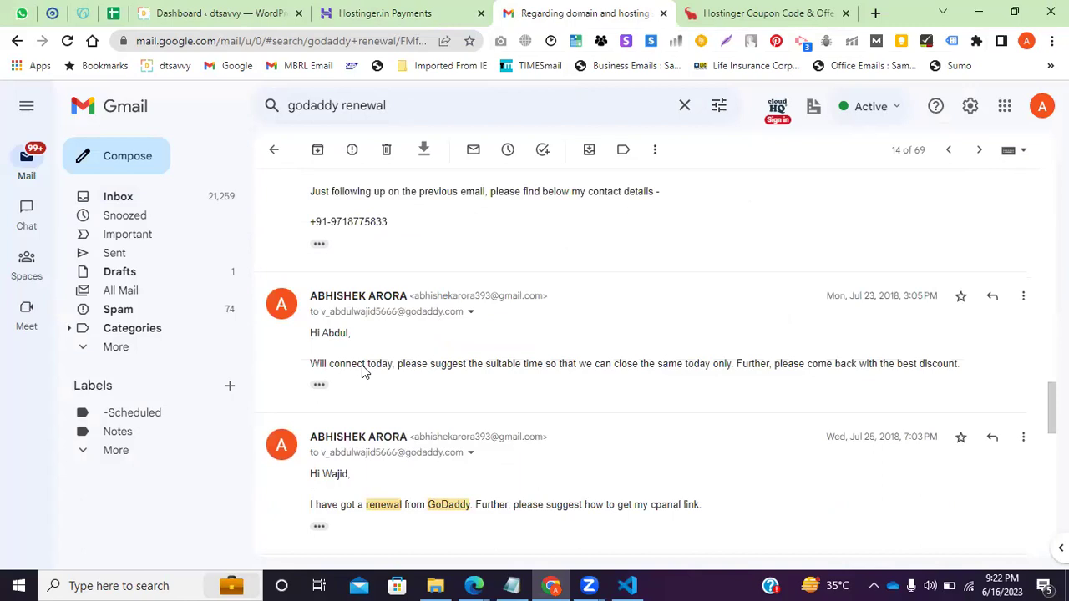
{"action": "scroll", "coordinate": [456, 384], "scroll_direction": "up", "scroll_amount": 2}
{"action": "scroll", "coordinate": [504, 392], "scroll_direction": "up", "scroll_amount": 4}
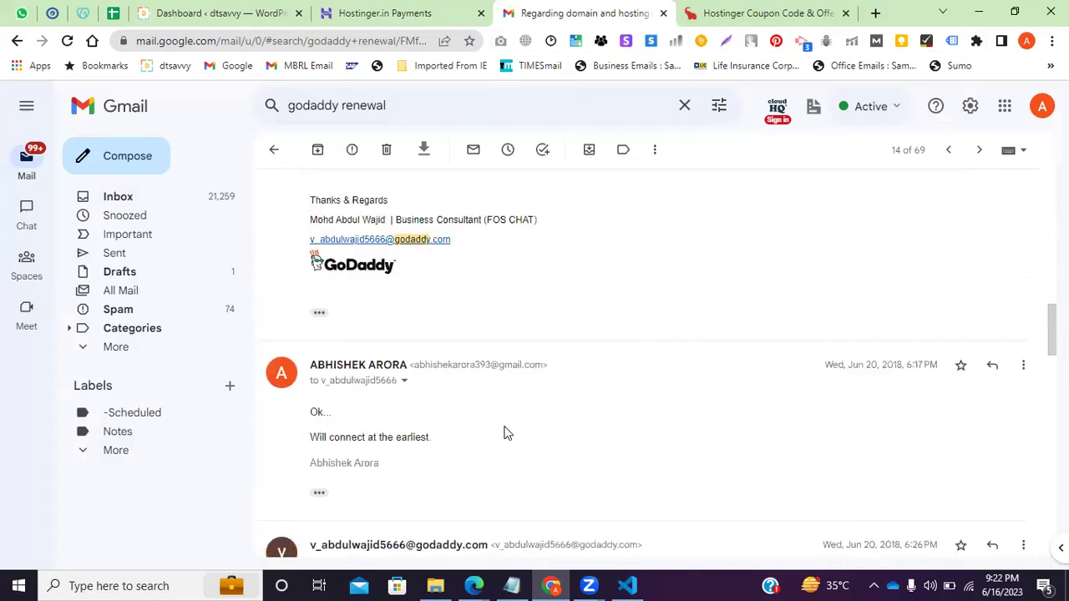
{"action": "scroll", "coordinate": [385, 315], "scroll_direction": "up", "scroll_amount": 4}
{"action": "left_click_drag", "start_coordinate": [385, 306], "coordinate": [692, 456]}
{"action": "scroll", "coordinate": [453, 414], "scroll_direction": "up", "scroll_amount": 8}
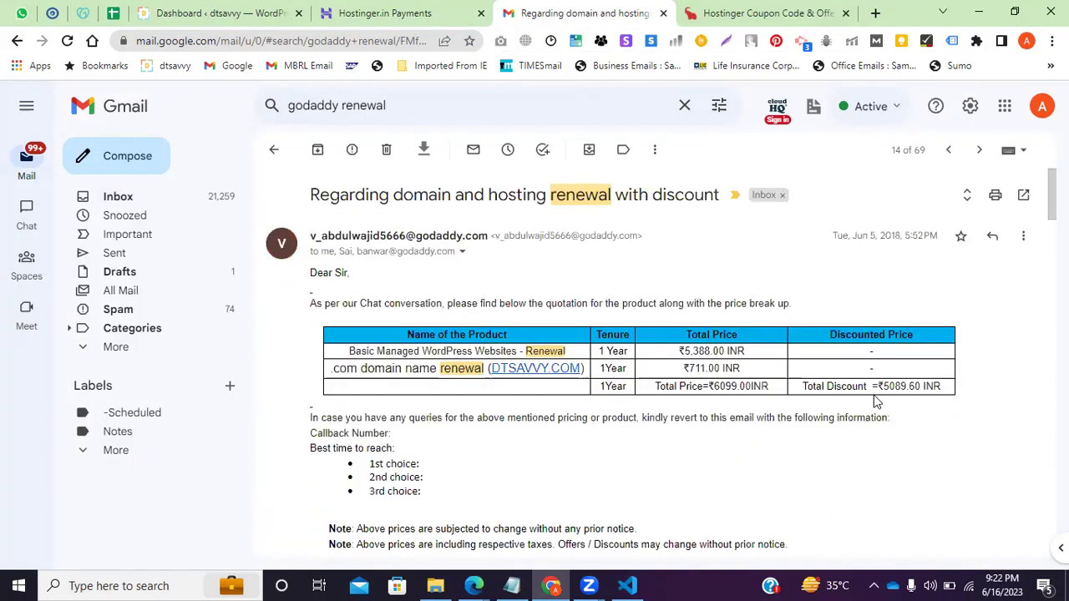
Highlight the ₹5089.60 total discount, the email's subject line and the totals row.
{"action": "left_click_drag", "start_coordinate": [934, 397], "coordinate": [847, 393]}
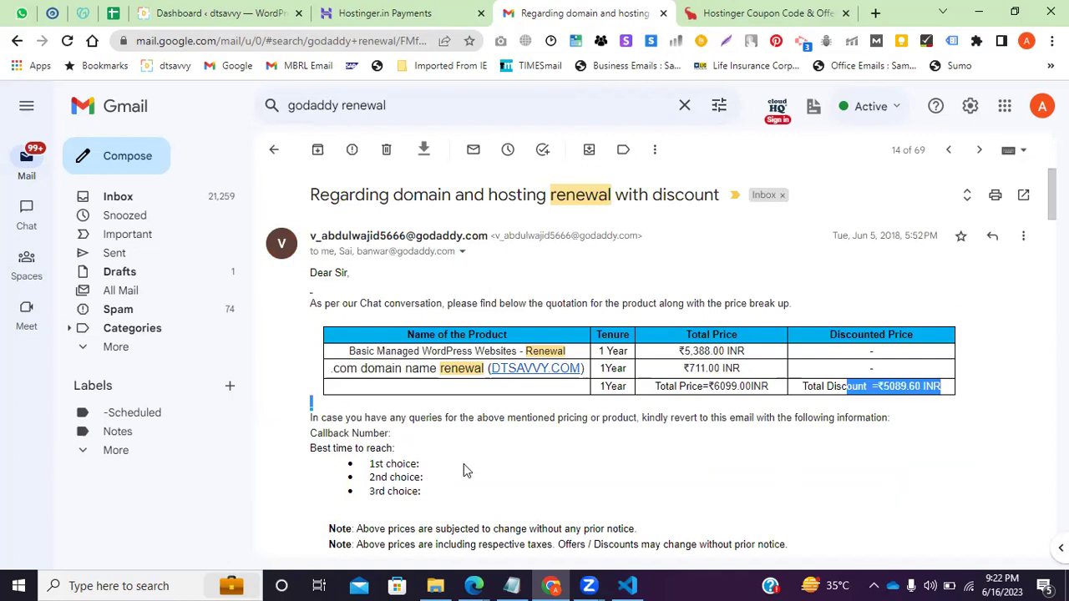
{"action": "left_click_drag", "start_coordinate": [925, 389], "coordinate": [861, 385]}
{"action": "left_click_drag", "start_coordinate": [310, 194], "coordinate": [598, 195]}
{"action": "left_click_drag", "start_coordinate": [576, 409], "coordinate": [526, 409]}
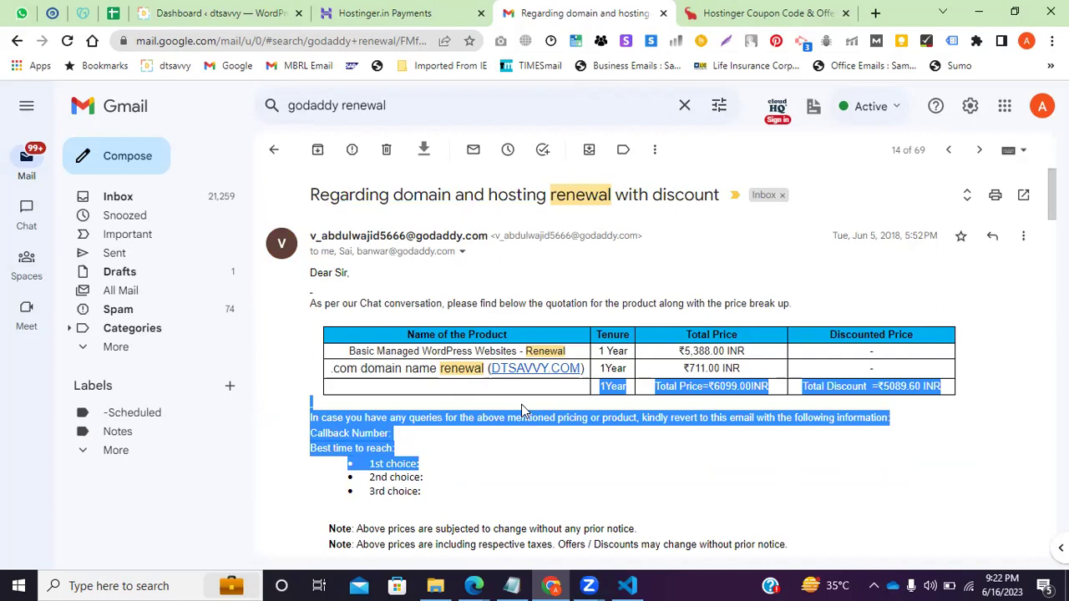
{"action": "left_click", "coordinate": [346, 13]}
Clear the quotation email's highlighting and go back to the godaddy renewal search results.
{"action": "left_click", "coordinate": [242, 12]}
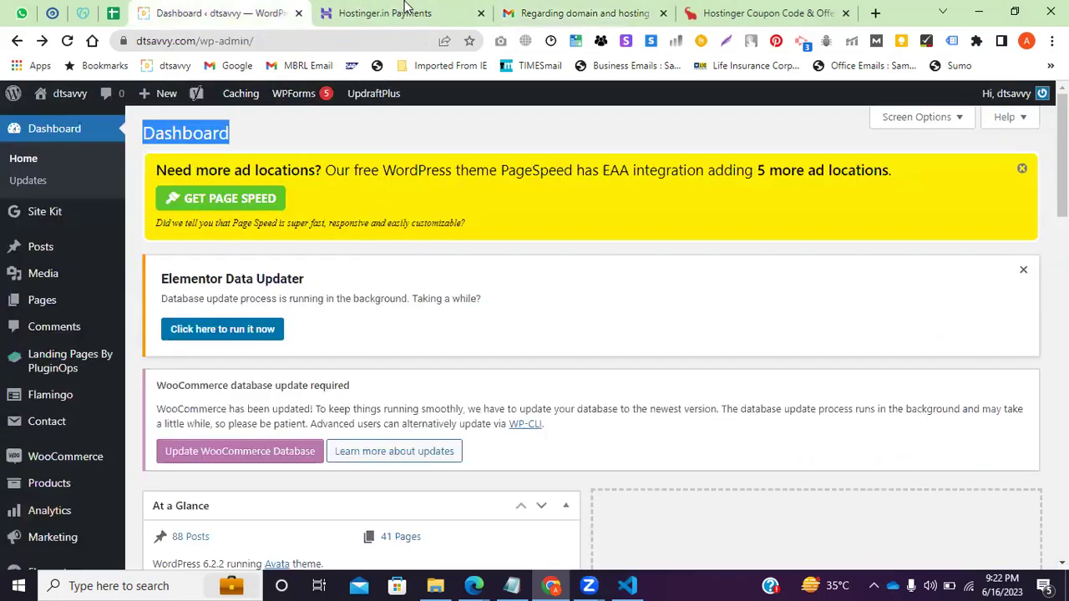
{"action": "left_click", "coordinate": [578, 11]}
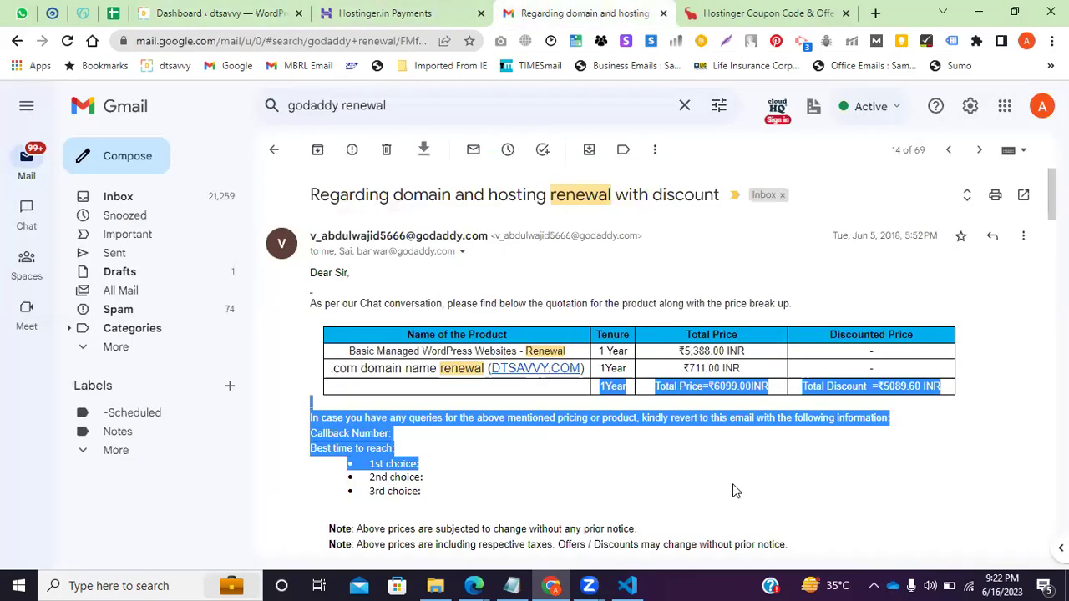
{"action": "left_click", "coordinate": [714, 402]}
{"action": "left_click", "coordinate": [276, 150]}
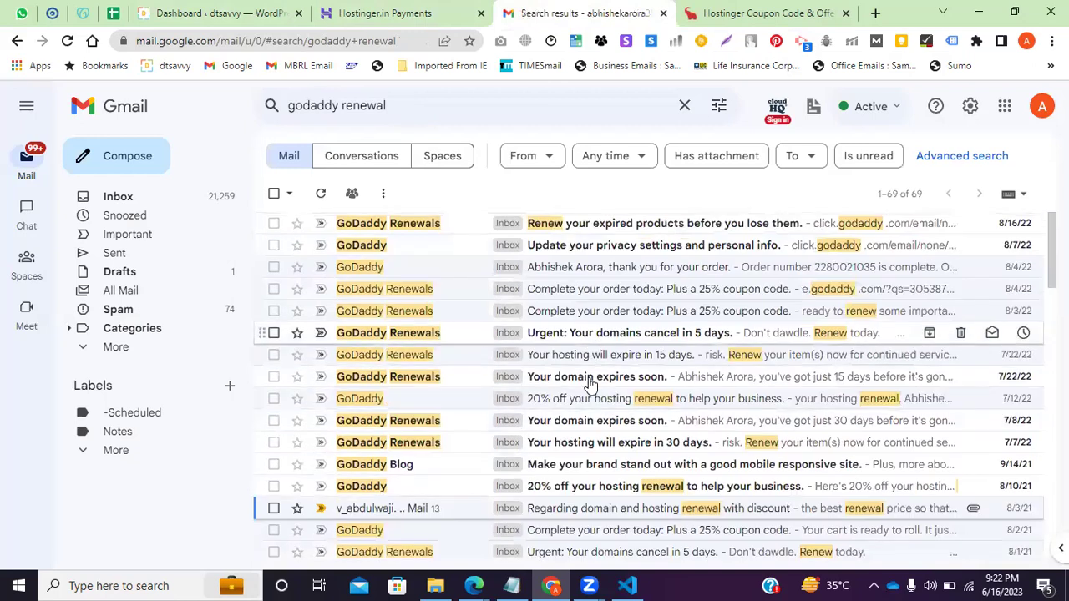
Glance at the 25% coupon code renewal email, then check the Hostinger payments page.
{"action": "left_click", "coordinate": [561, 294]}
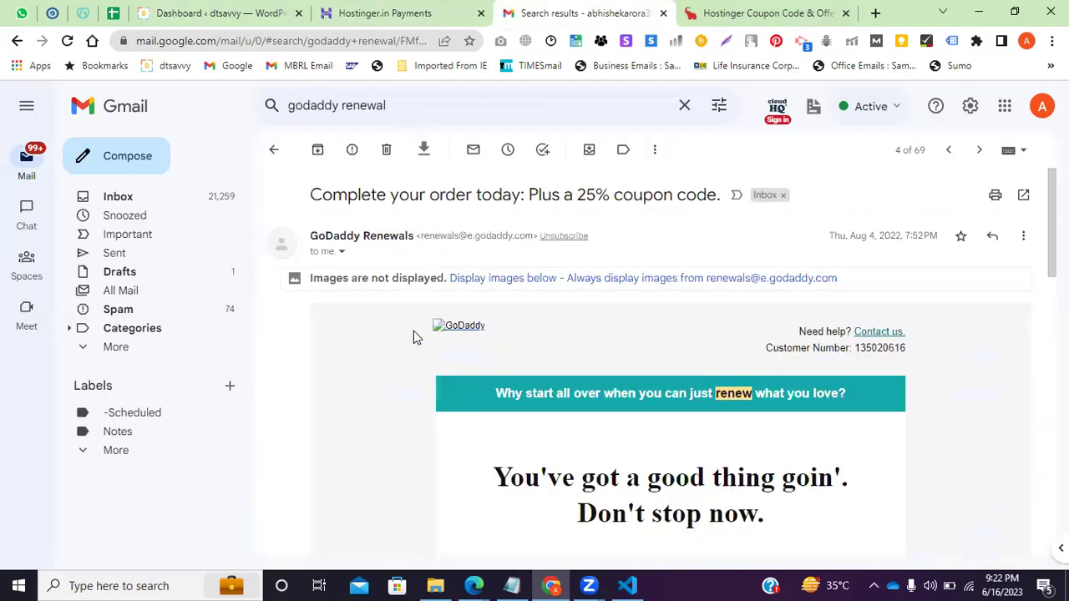
{"action": "left_click", "coordinate": [271, 153]}
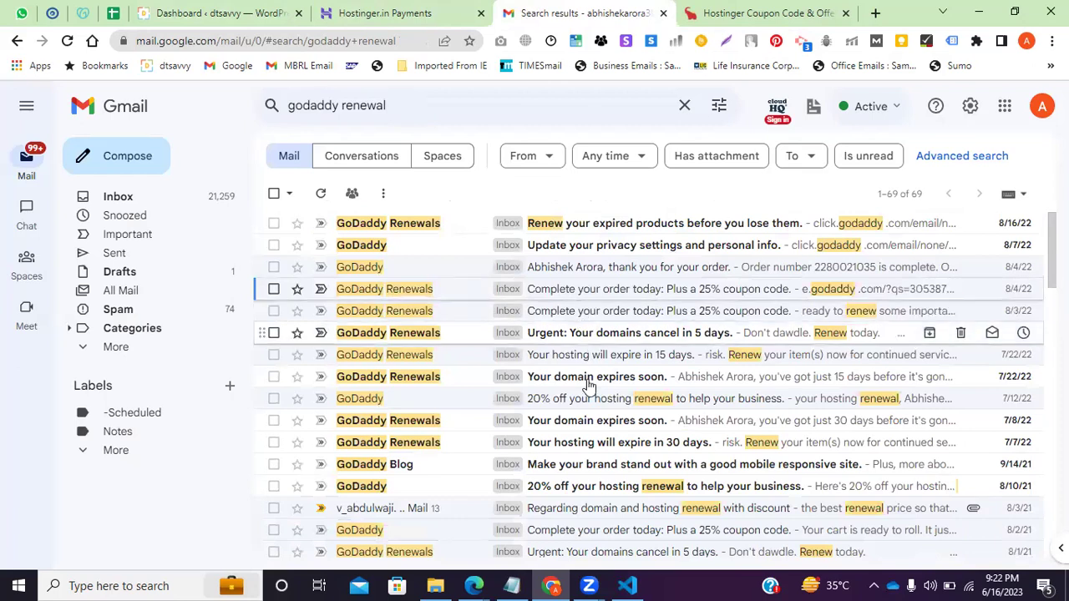
{"action": "left_click", "coordinate": [359, 10]}
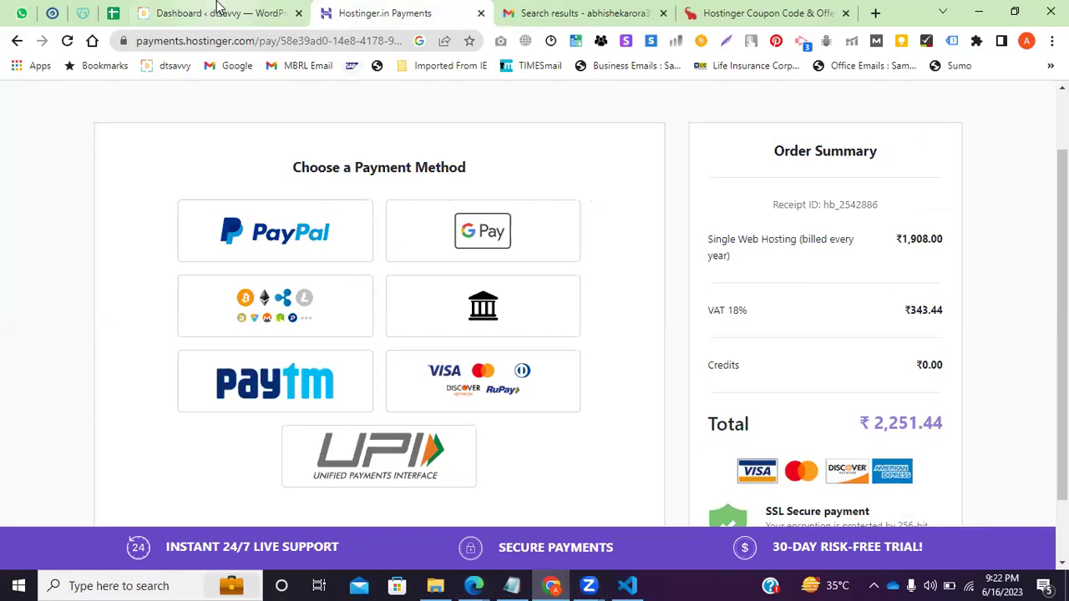
{"action": "key", "text": "ctrl+shift+Tab"}
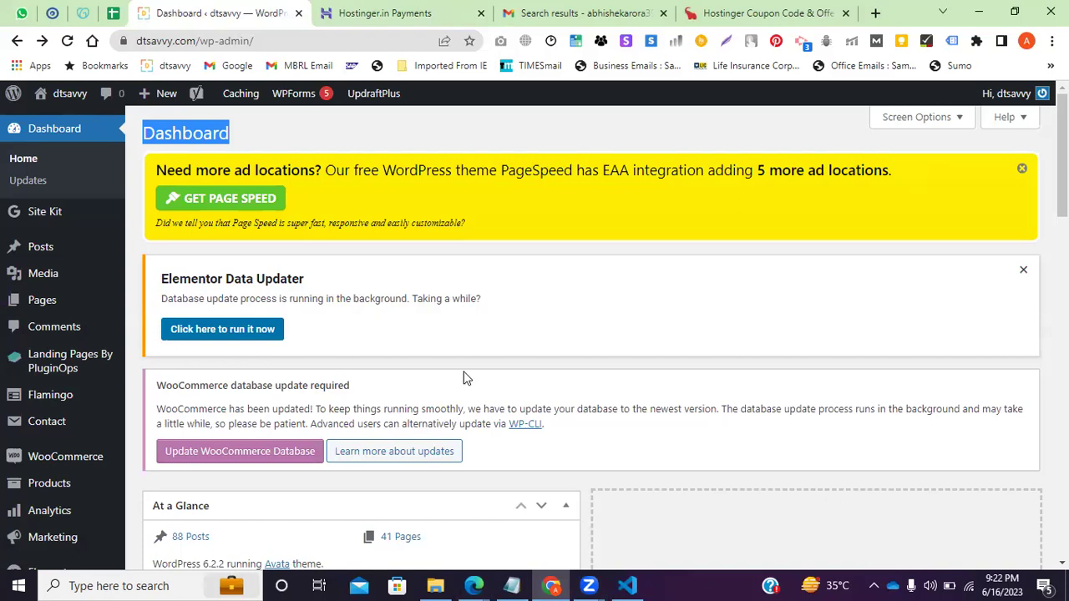
Recheck the Hostinger payment page, then close the WordPress, Hostinger, Gmail and CouponDunia tabs.
{"action": "left_click", "coordinate": [370, 6]}
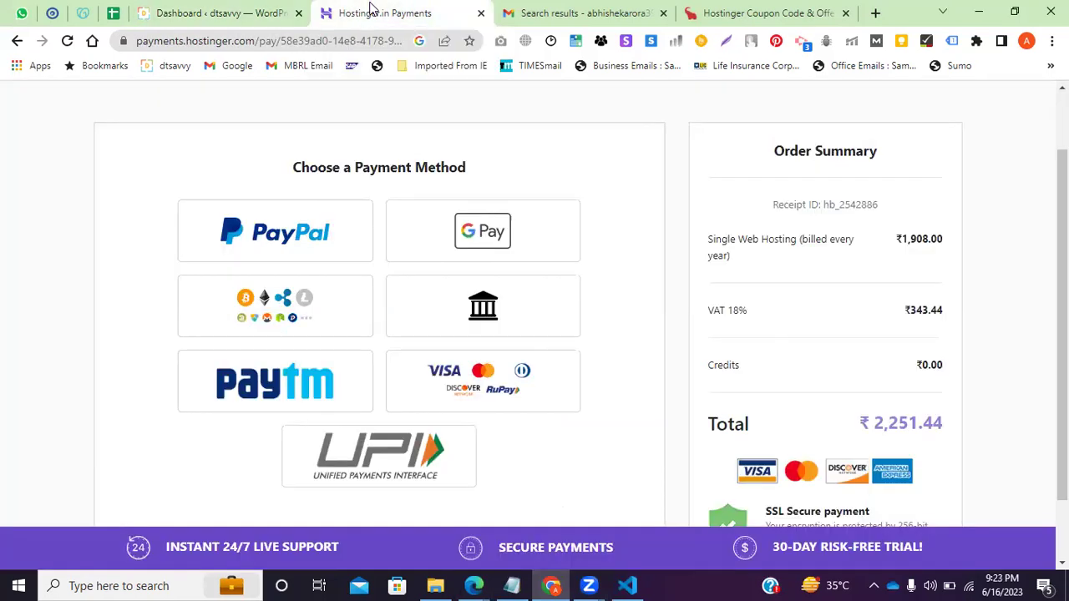
{"action": "key", "text": "ctrl+shift+Tab"}
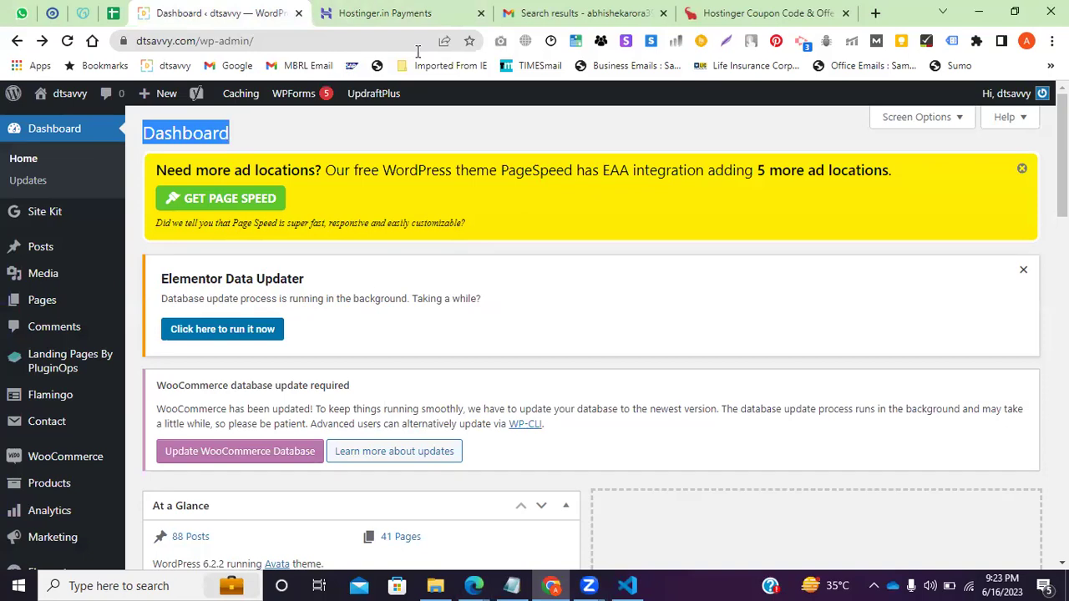
{"action": "left_click", "coordinate": [451, 7]}
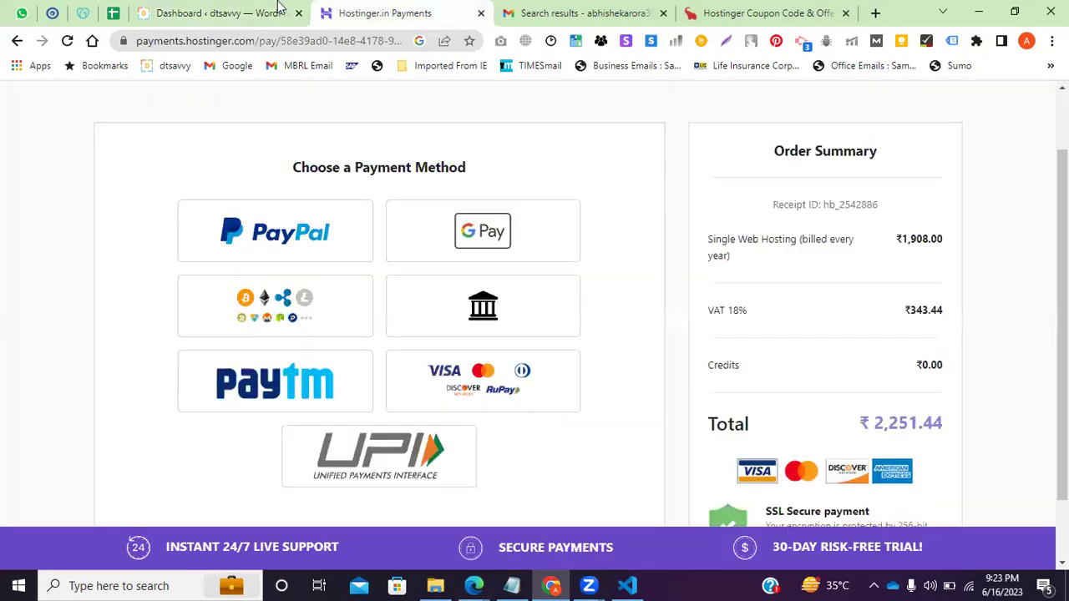
{"action": "left_click", "coordinate": [298, 18]}
{"action": "left_click", "coordinate": [298, 13]}
{"action": "left_click", "coordinate": [298, 13]}
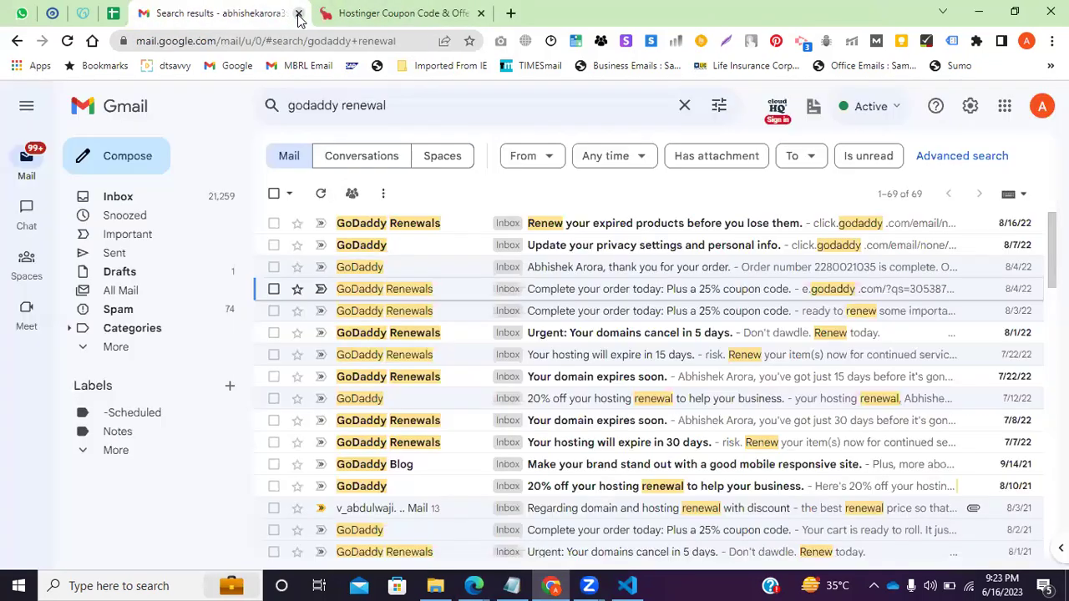
{"action": "left_click", "coordinate": [295, 13]}
{"action": "middle_click", "coordinate": [181, 10]}
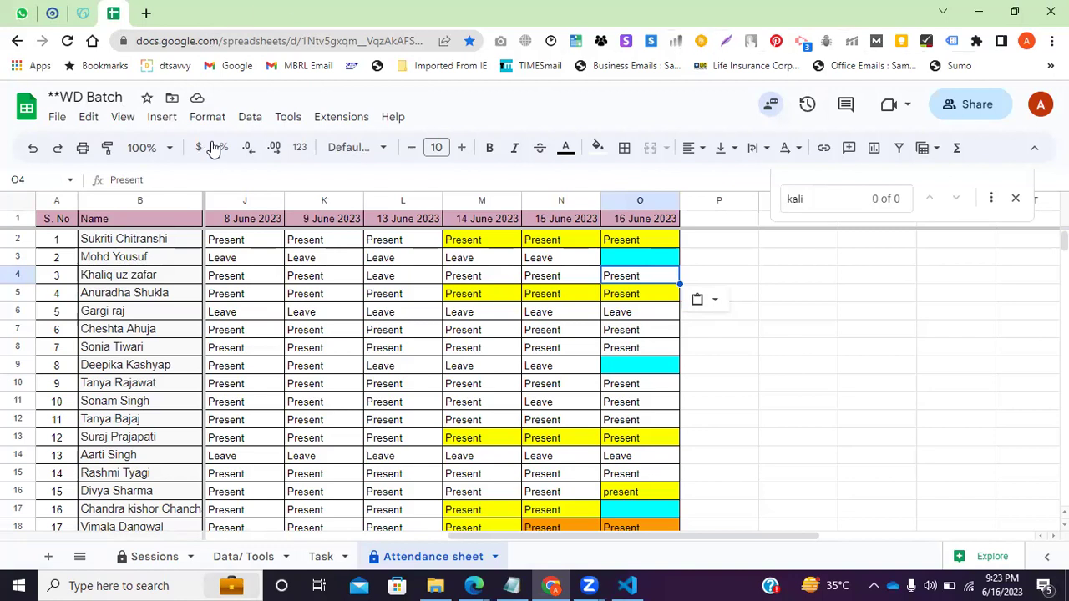
Switch to the GoDaddy web hosting tab and dismiss its tab options menu.
{"action": "left_click", "coordinate": [91, 8]}
{"action": "right_click", "coordinate": [92, 8]}
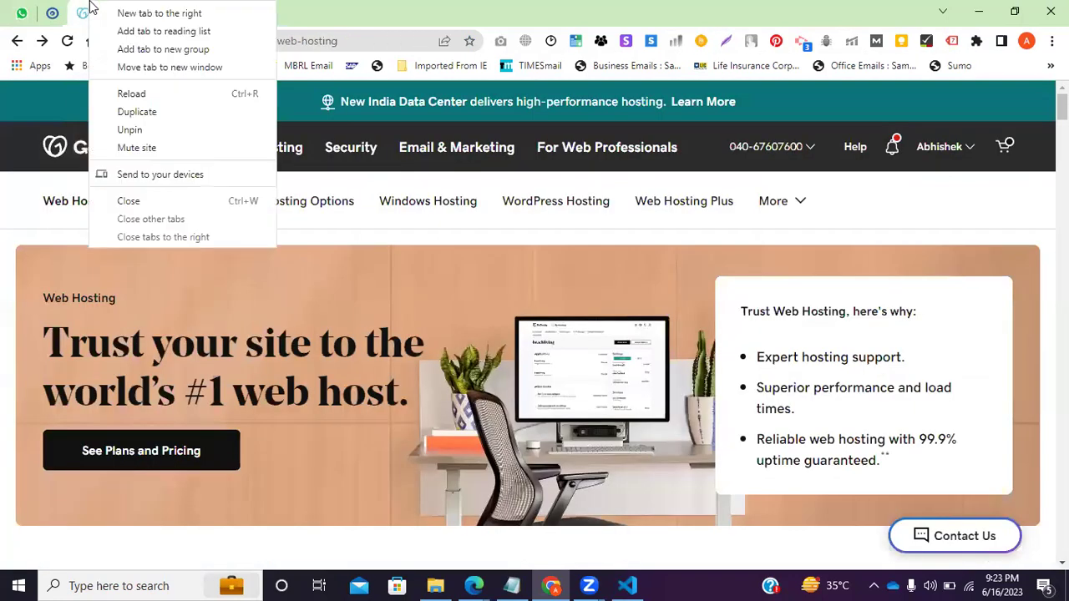
{"action": "left_click", "coordinate": [394, 118]}
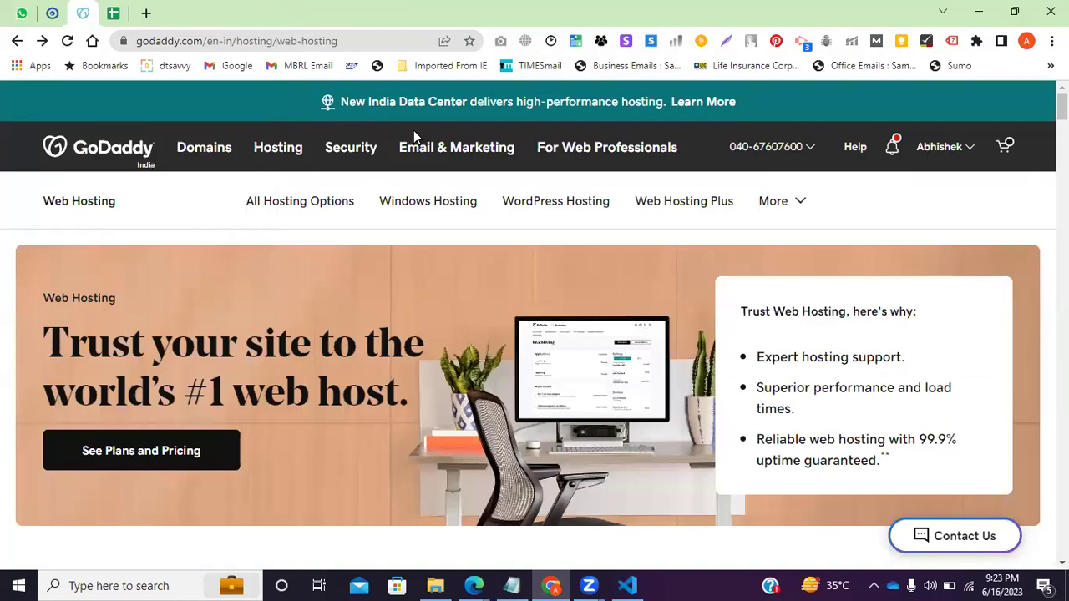
Unpin the DigiPerform course tab from its tab menu.
{"action": "left_click", "coordinate": [51, 12]}
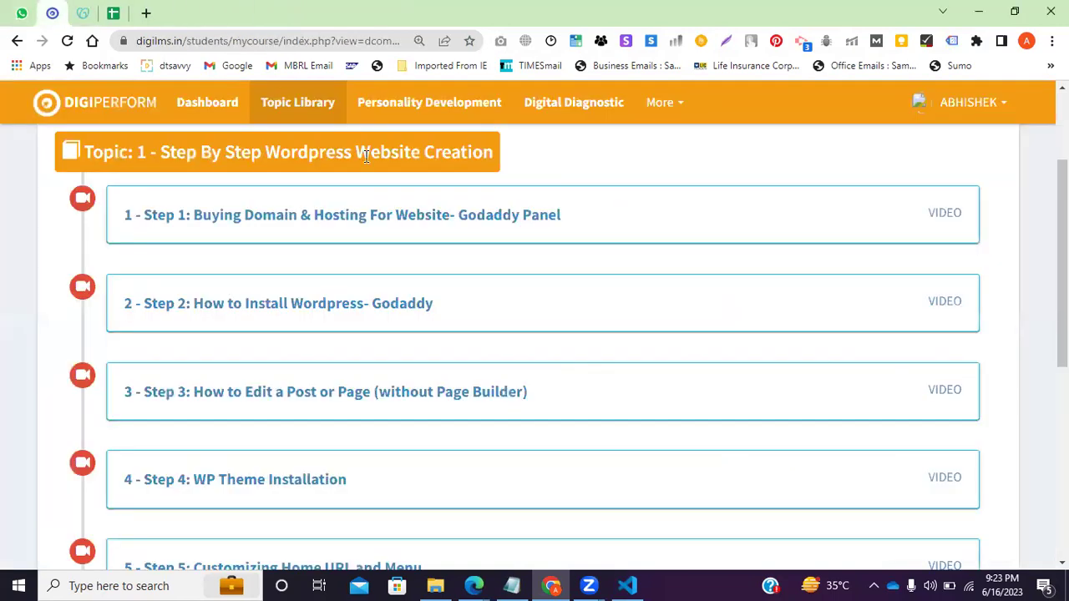
{"action": "right_click", "coordinate": [51, 8]}
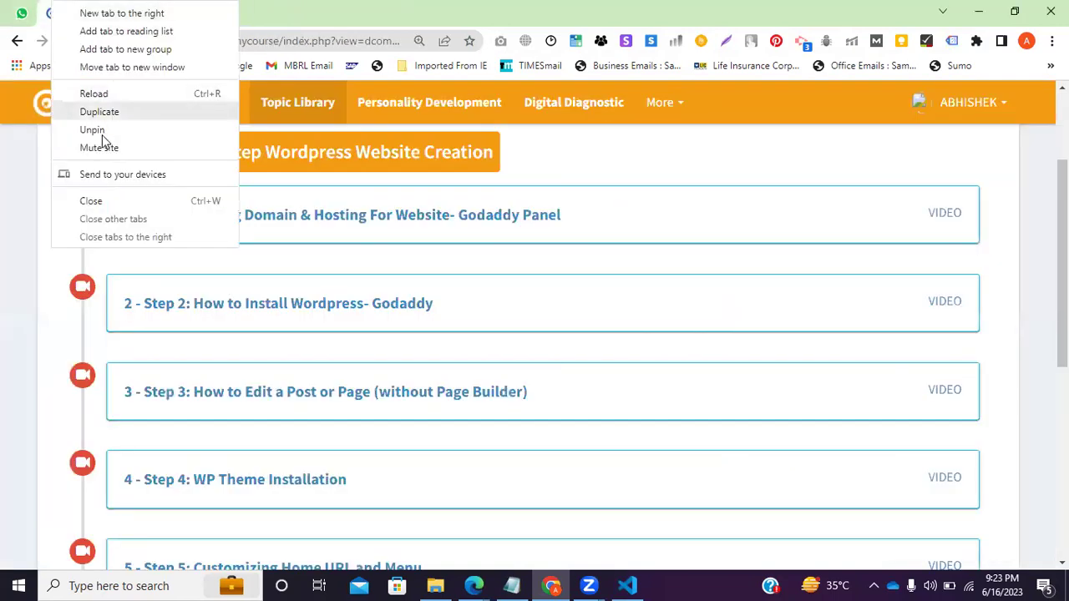
{"action": "left_click", "coordinate": [92, 129]}
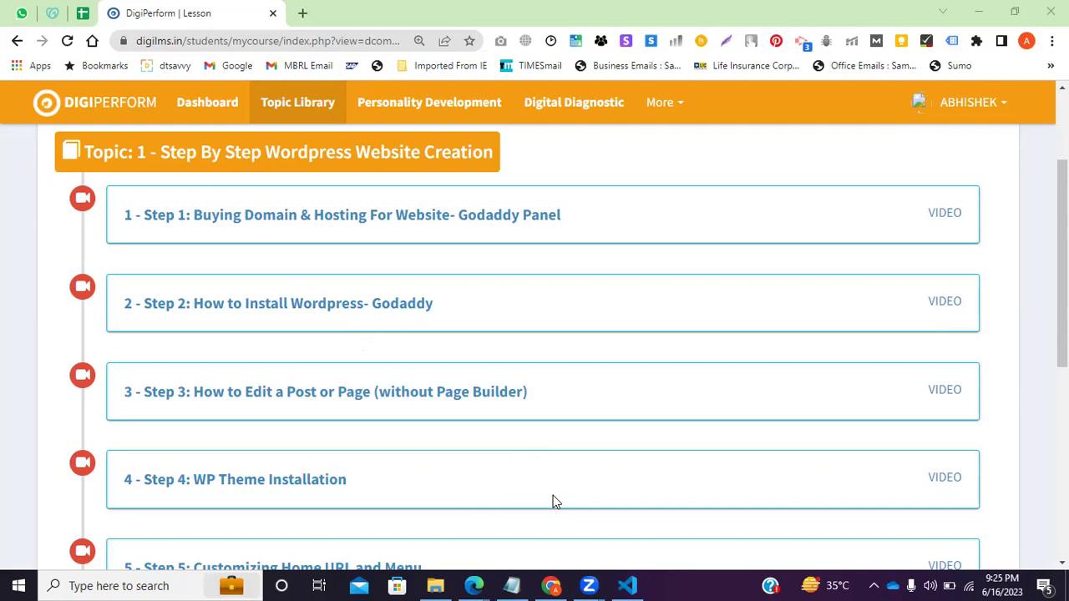
Open the Step 1 Buying Domain & Hosting lesson and play its video, pausing briefly at 0:08.
{"action": "left_click", "coordinate": [355, 230]}
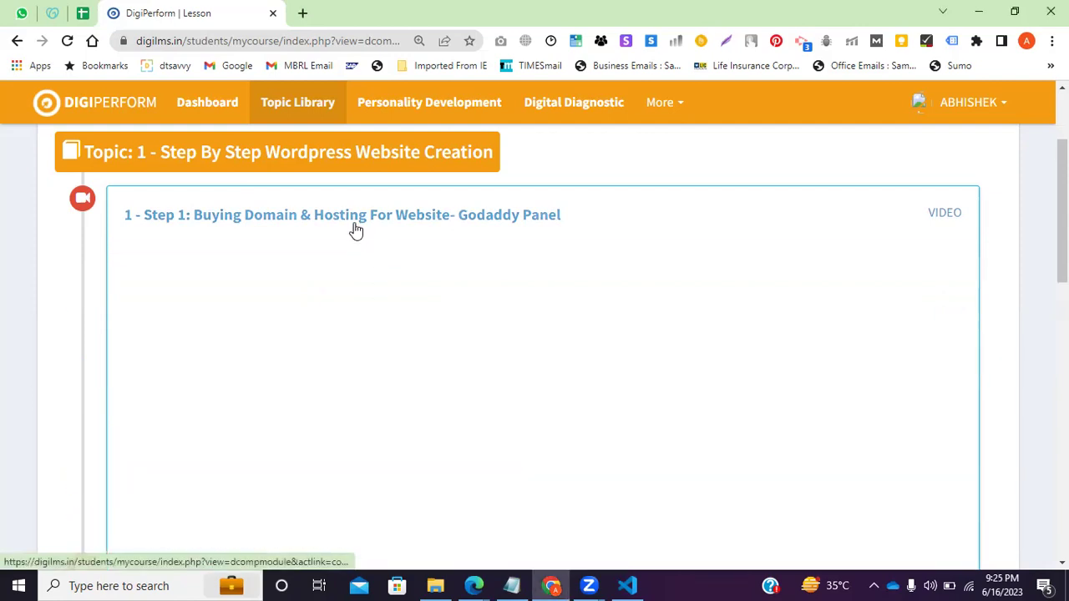
{"action": "scroll", "coordinate": [270, 334], "scroll_direction": "down", "scroll_amount": 1}
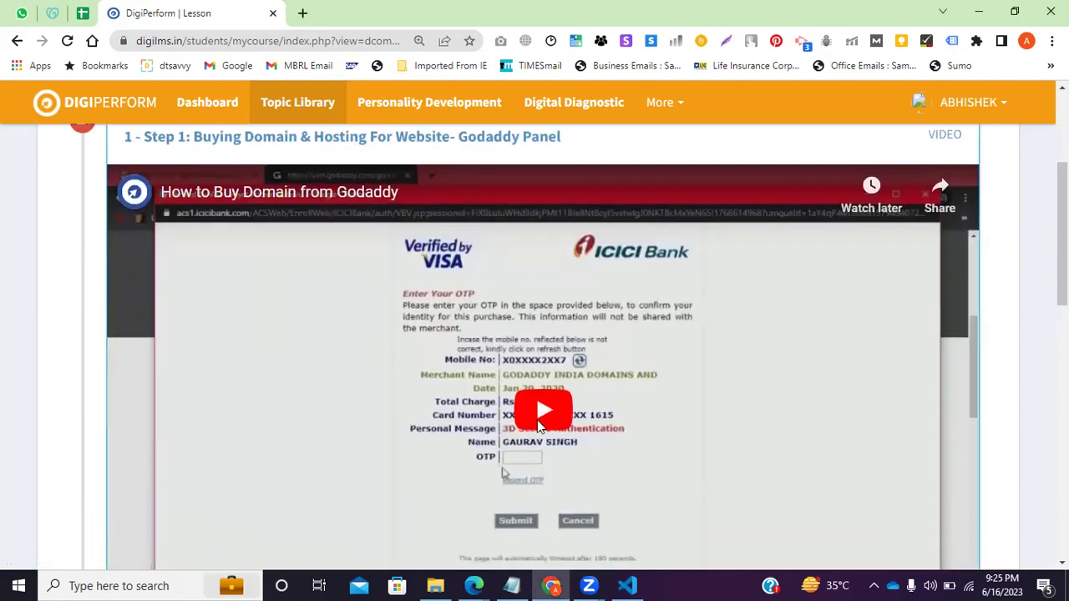
{"action": "left_click", "coordinate": [541, 412]}
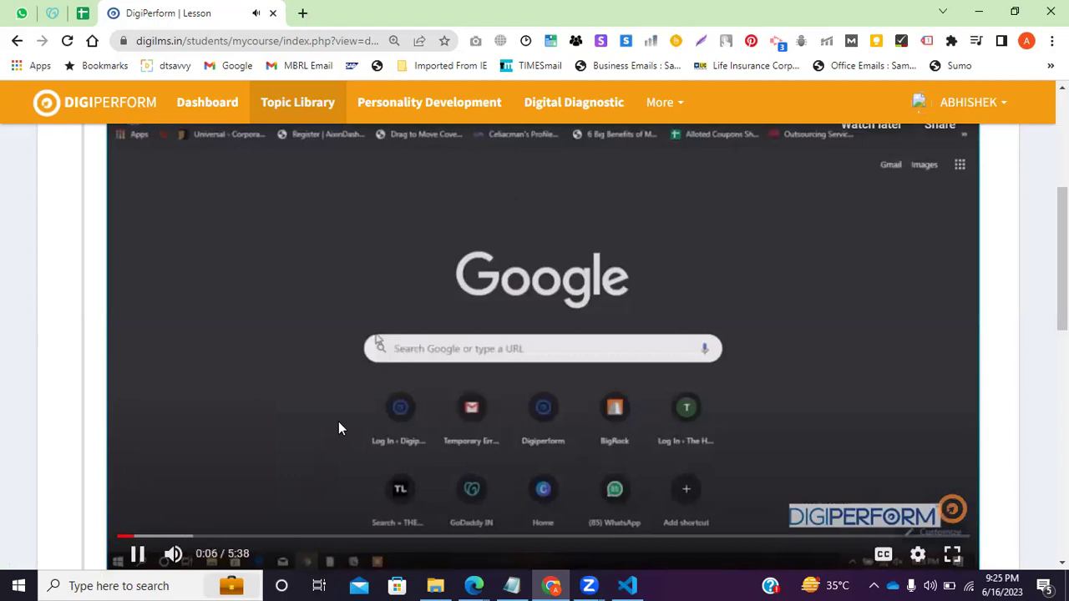
{"action": "left_click", "coordinate": [139, 555]}
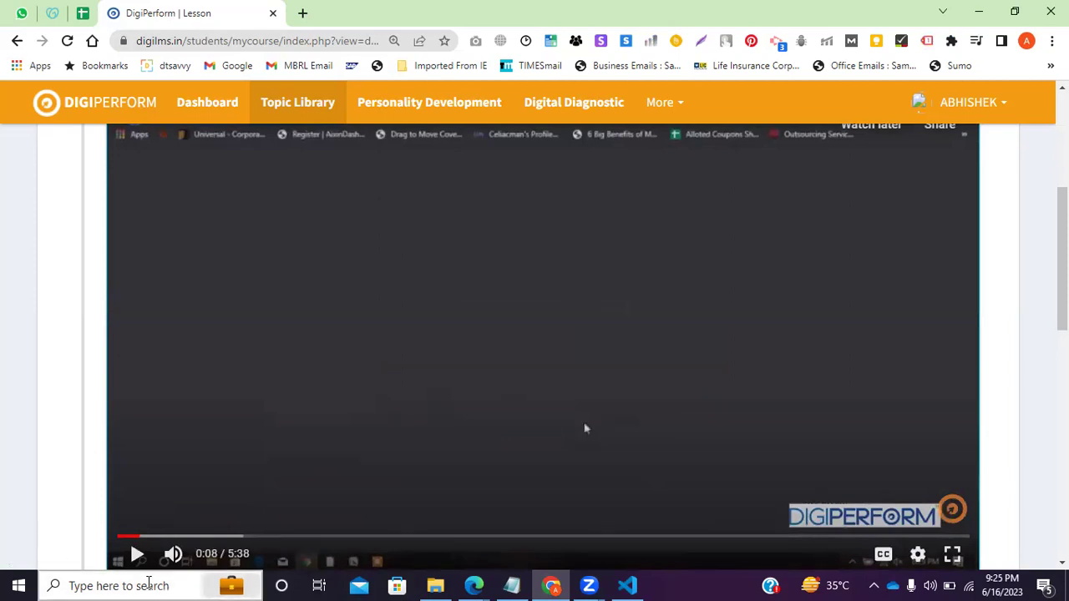
{"action": "left_click", "coordinate": [137, 561]}
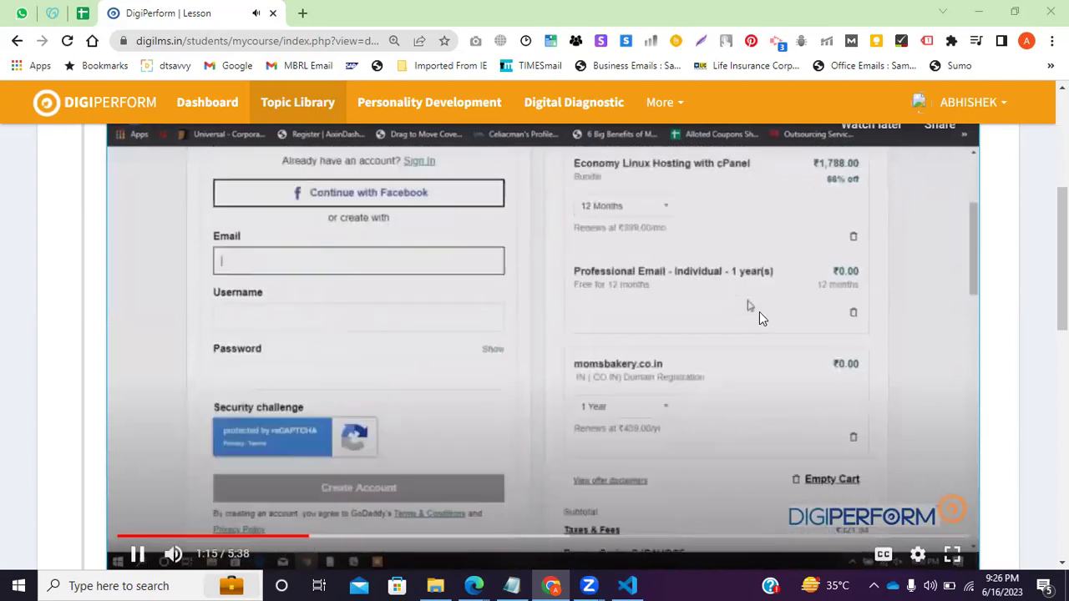
Pause the GoDaddy lesson video and seek it to 1:22 on the cart summary.
{"action": "left_click", "coordinate": [142, 556]}
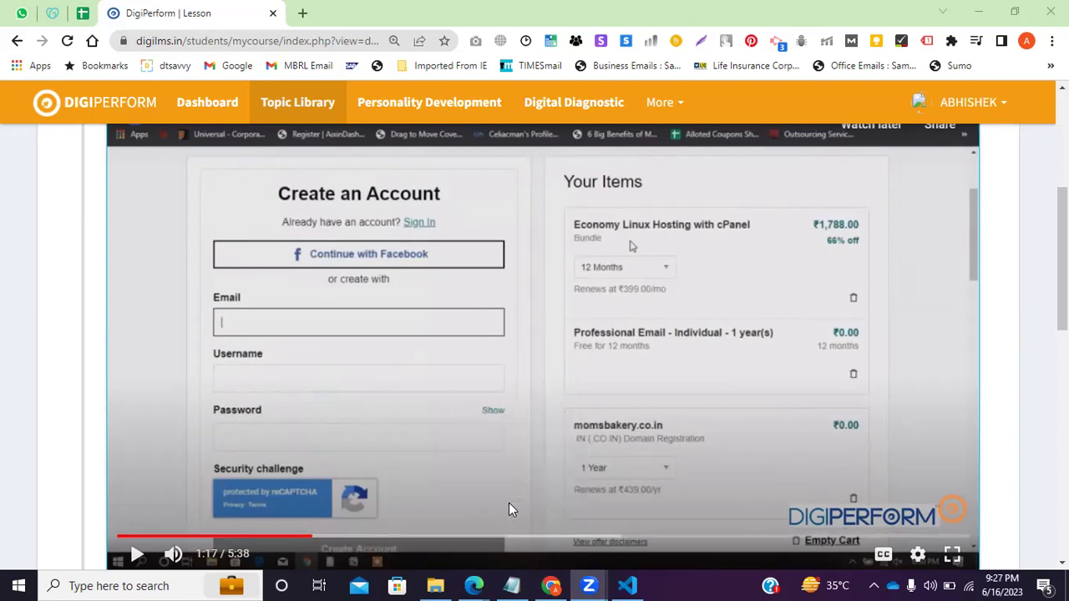
{"action": "left_click", "coordinate": [136, 556]}
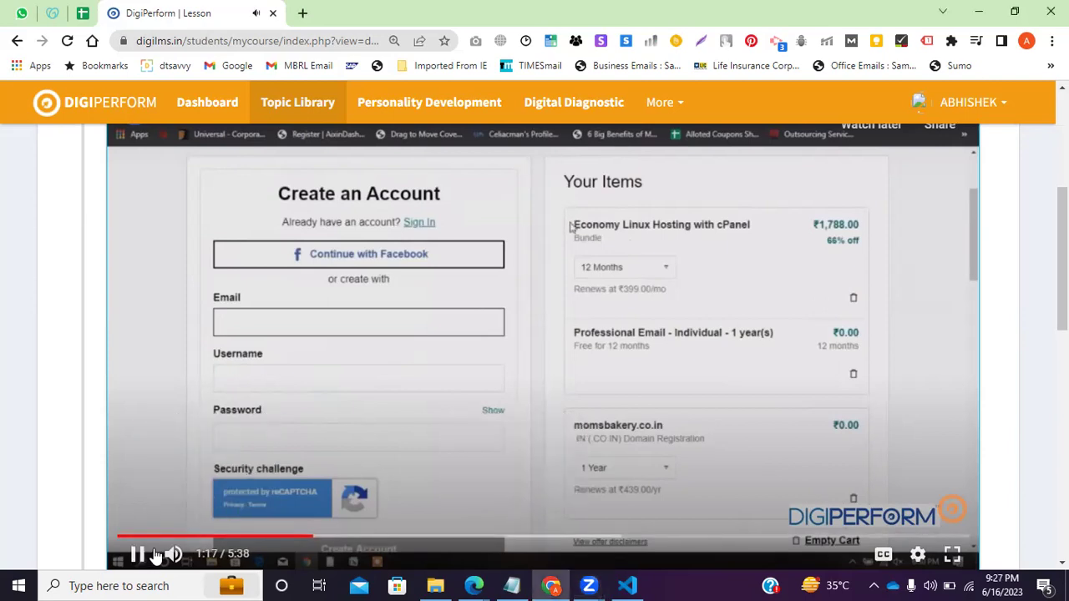
{"action": "left_click", "coordinate": [136, 555]}
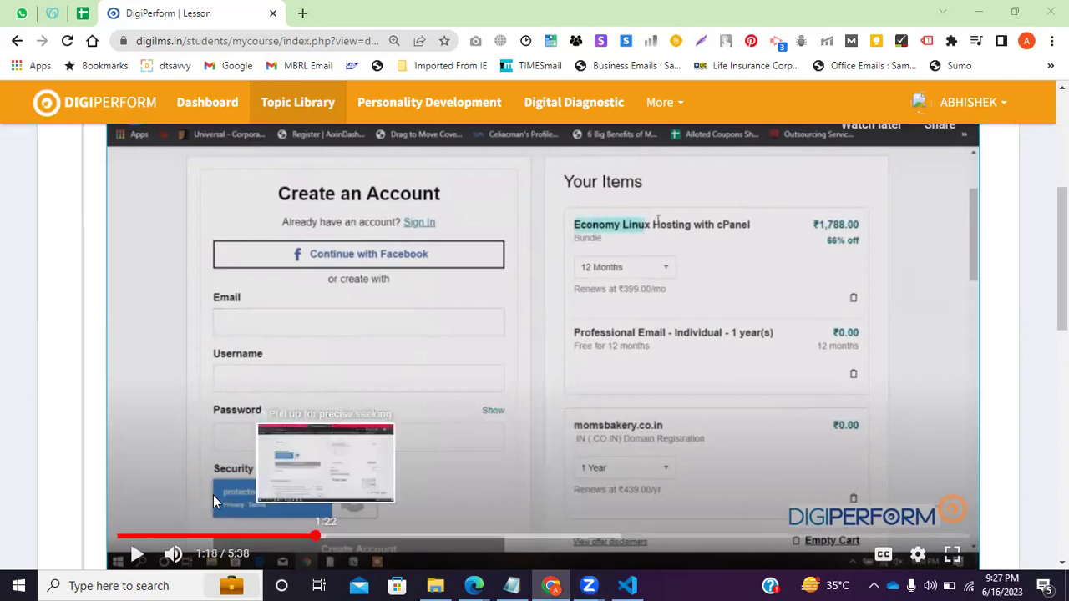
{"action": "left_click", "coordinate": [324, 536]}
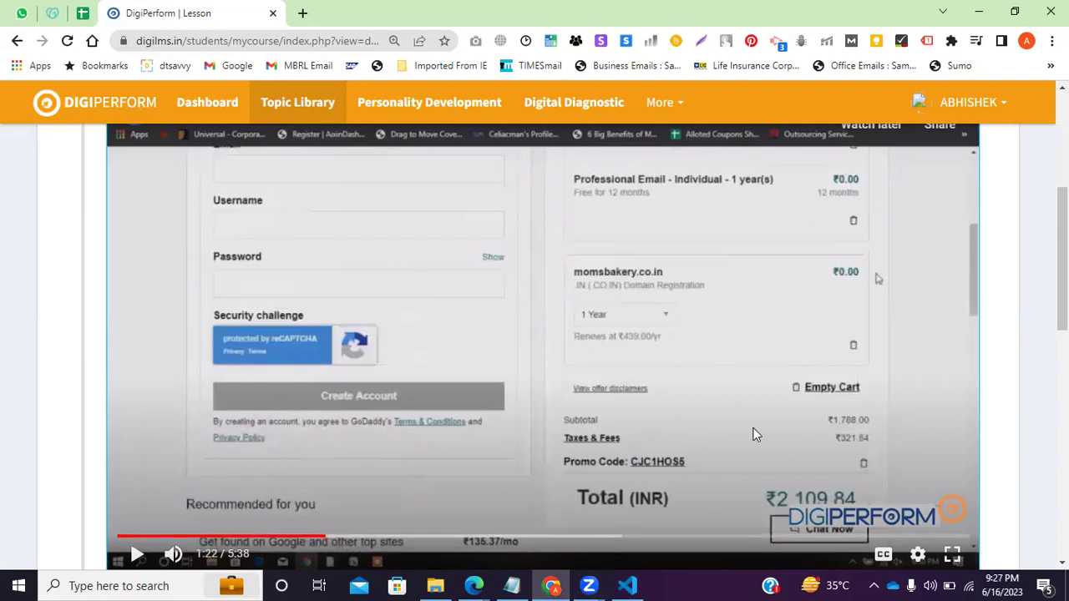
Play the lesson video from 1:22 to the CCAvenue payment page at 2:42, then bring up the Notepad notes.
{"action": "left_click", "coordinate": [136, 555]}
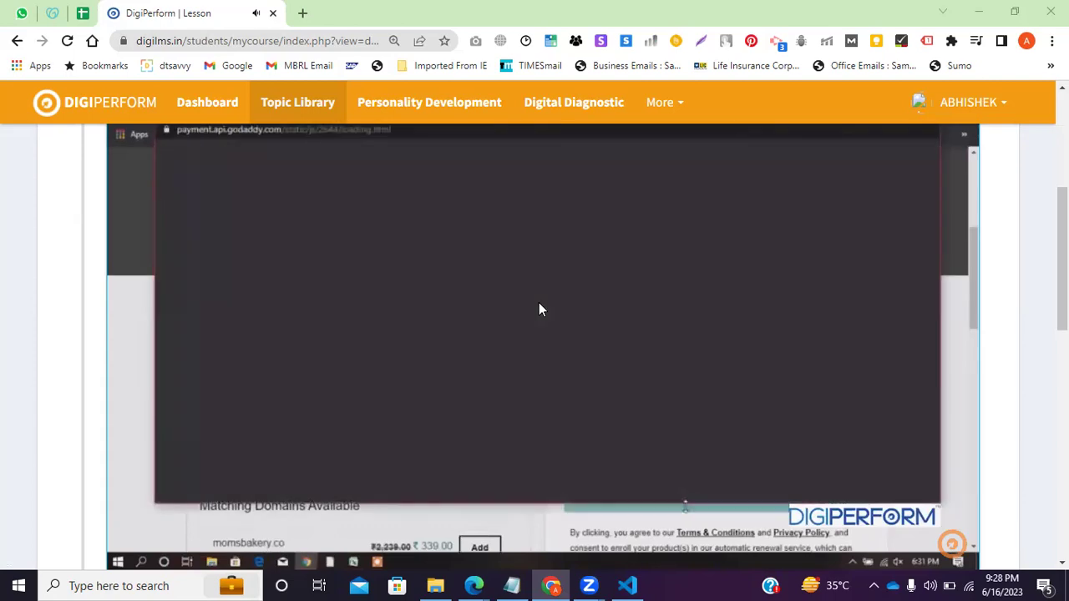
{"action": "scroll", "coordinate": [116, 343], "scroll_direction": "up", "scroll_amount": 2}
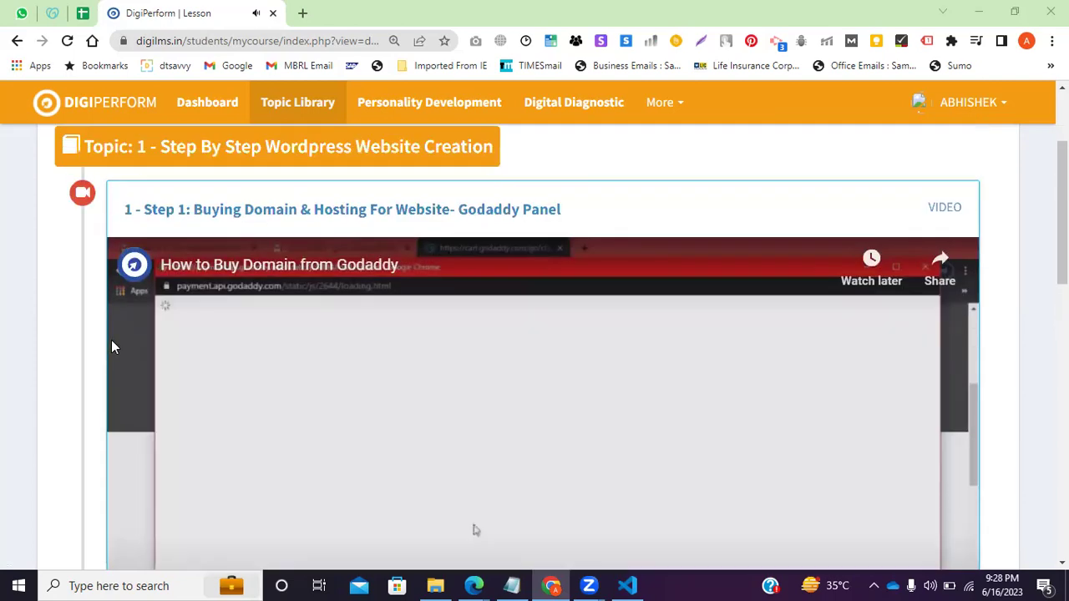
{"action": "scroll", "coordinate": [359, 417], "scroll_direction": "down", "scroll_amount": 1}
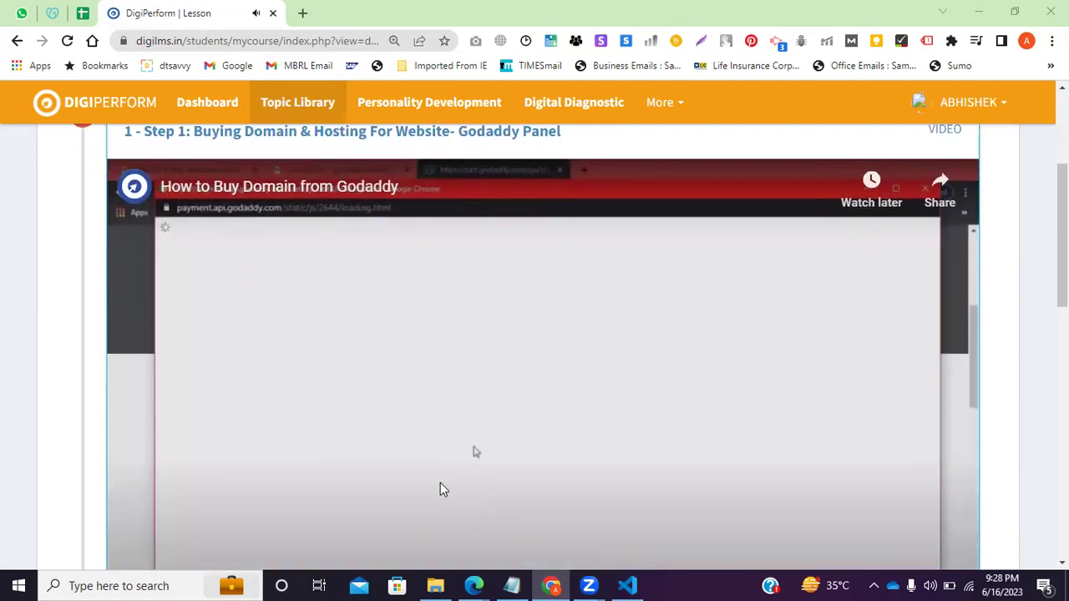
{"action": "scroll", "coordinate": [440, 484], "scroll_direction": "down", "scroll_amount": 1}
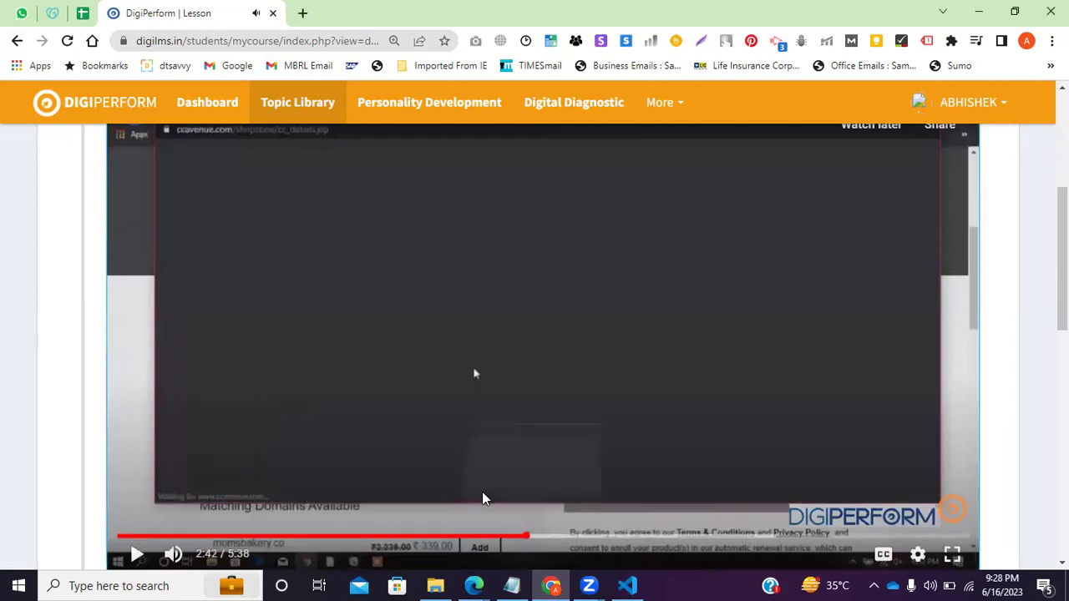
{"action": "left_click", "coordinate": [510, 583]}
{"action": "left_click_drag", "start_coordinate": [117, 226], "coordinate": [3, 168]}
{"action": "left_click", "coordinate": [67, 200]}
{"action": "left_click", "coordinate": [7, 238]}
{"action": "left_click", "coordinate": [117, 292]}
{"action": "left_click", "coordinate": [7, 278]}
{"action": "scroll", "coordinate": [96, 310], "scroll_direction": "down", "scroll_amount": 1}
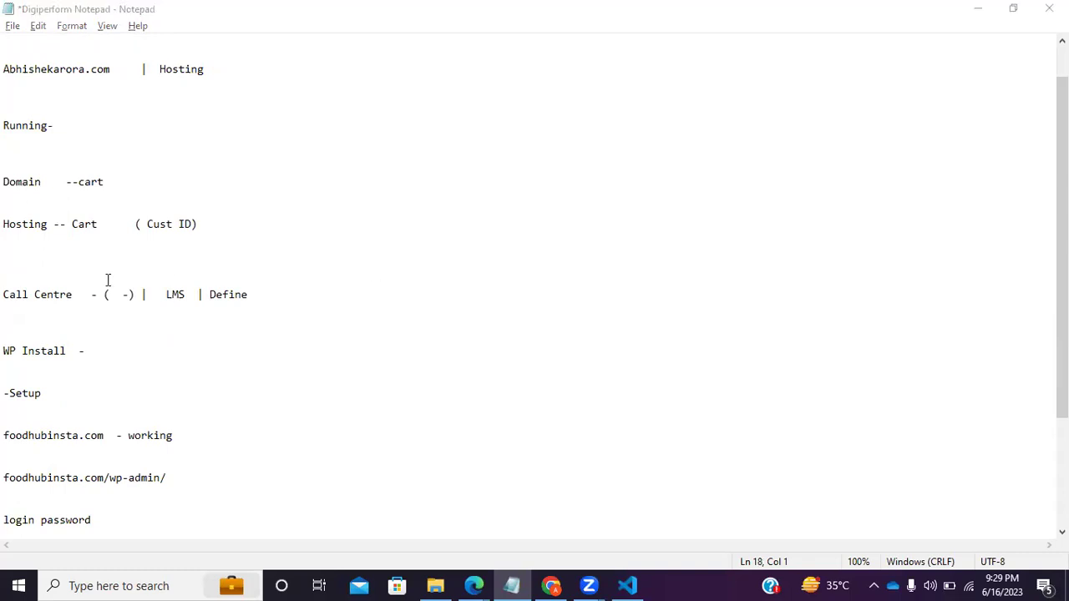
{"action": "left_click_drag", "start_coordinate": [155, 294], "coordinate": [7, 284]}
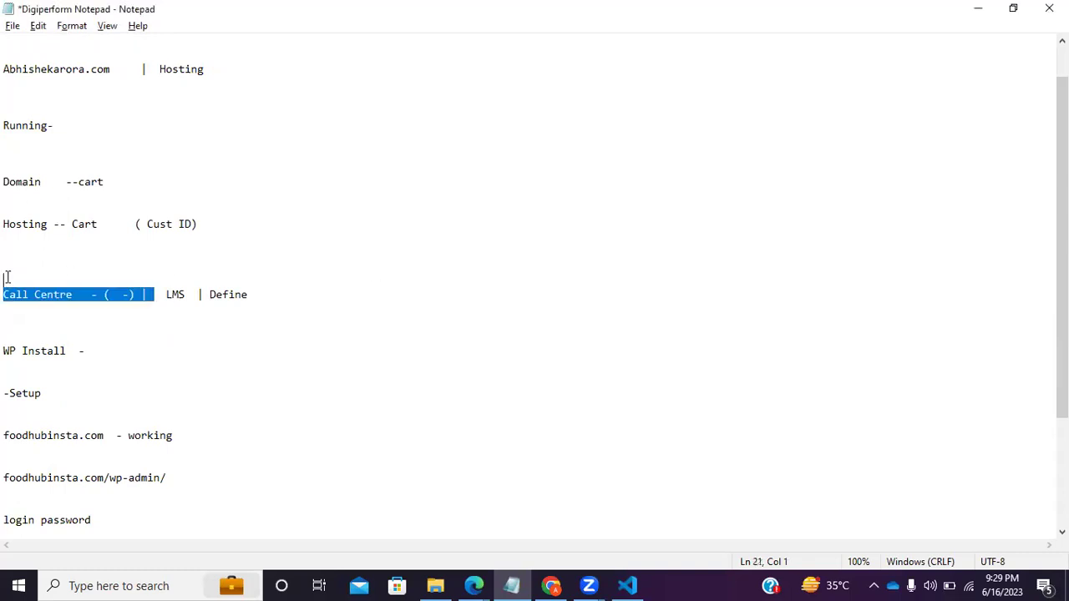
{"action": "double_click", "coordinate": [177, 298]}
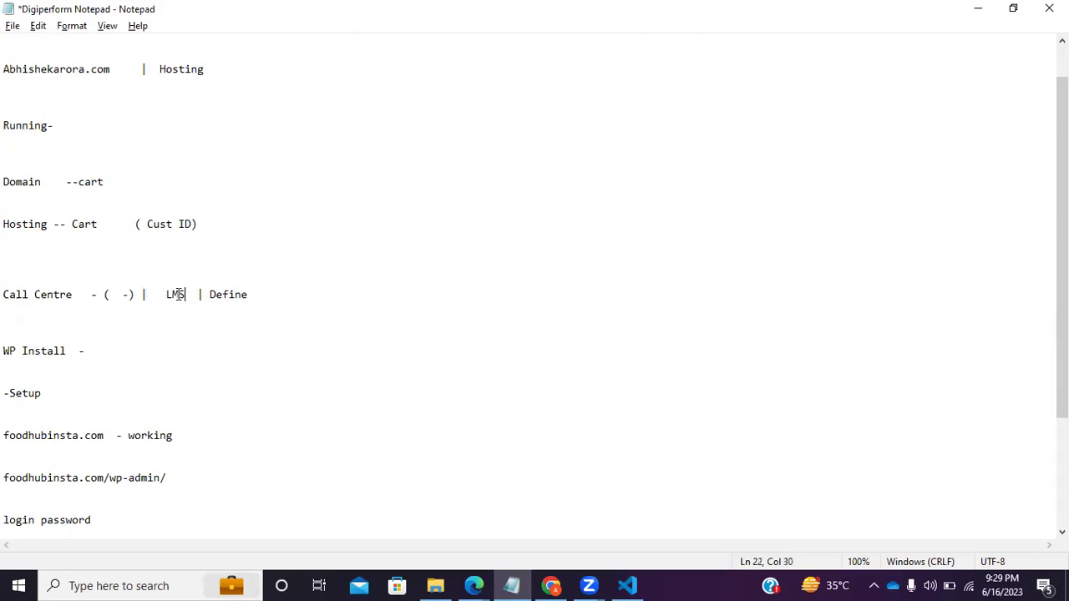
{"action": "left_click", "coordinate": [236, 306]}
{"action": "left_click_drag", "start_coordinate": [253, 299], "coordinate": [185, 294]}
{"action": "left_click", "coordinate": [233, 311]}
{"action": "key", "text": "alt+Tab"}
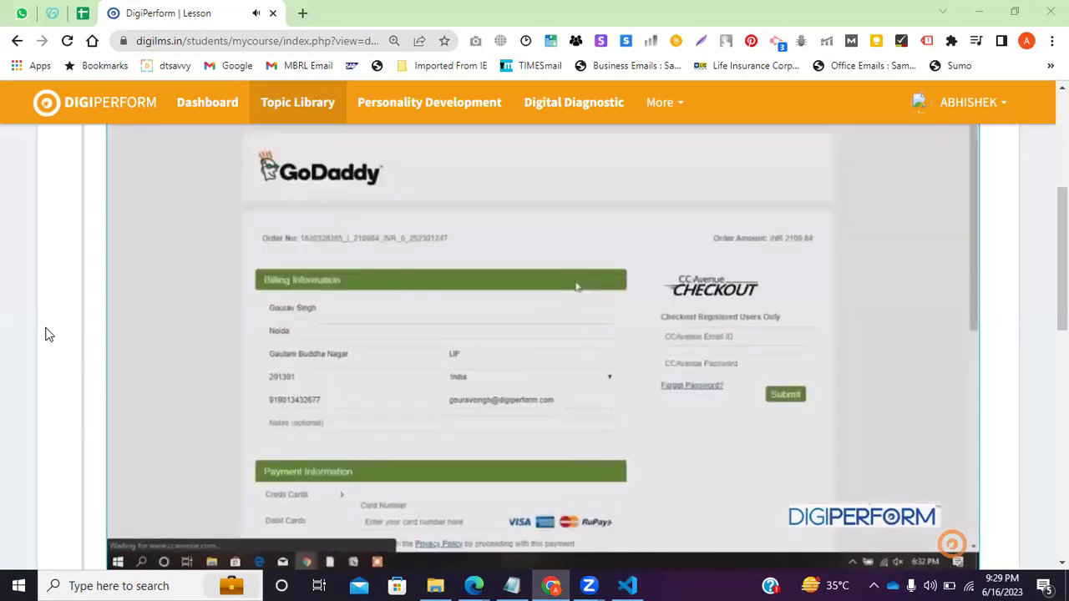
Pause and resume the lesson video, stopping at 3:10 on CCAvenue's Visa debit card form.
{"action": "mouse_move", "coordinate": [161, 541]}
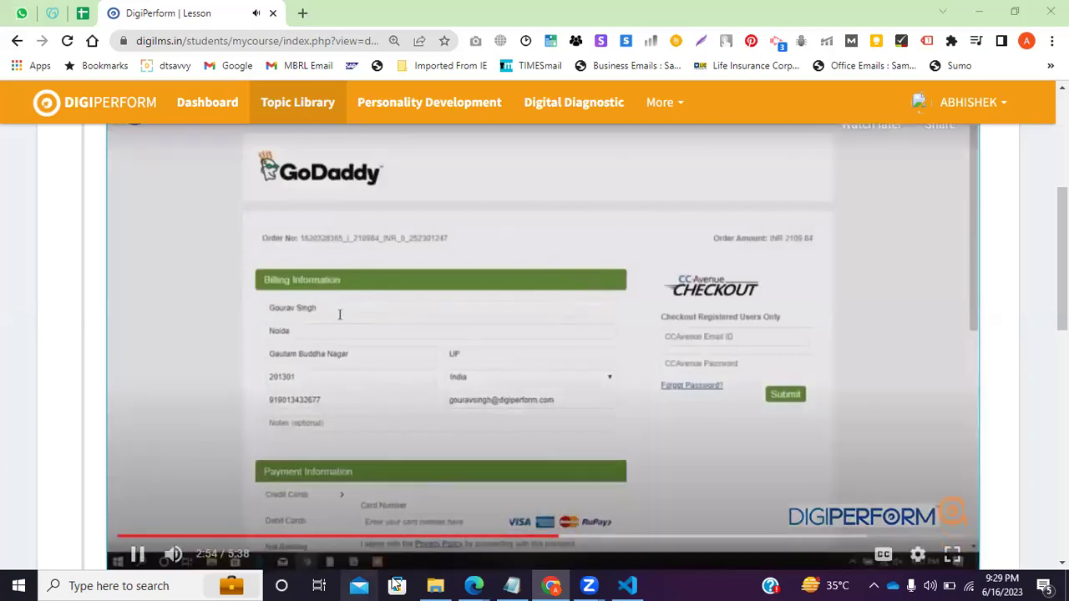
{"action": "left_click", "coordinate": [380, 418]}
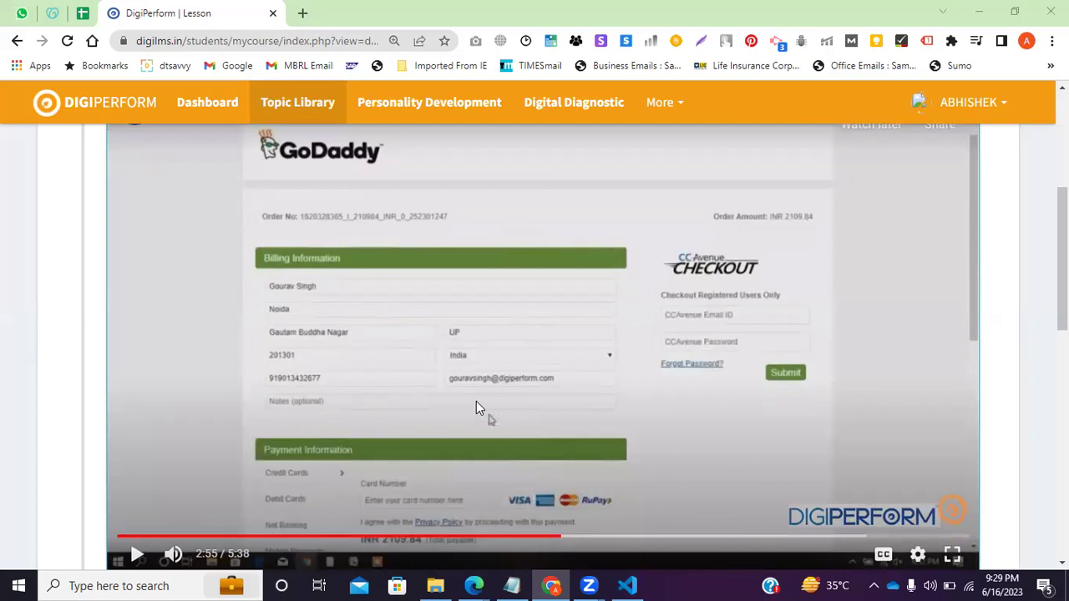
{"action": "left_click", "coordinate": [137, 554]}
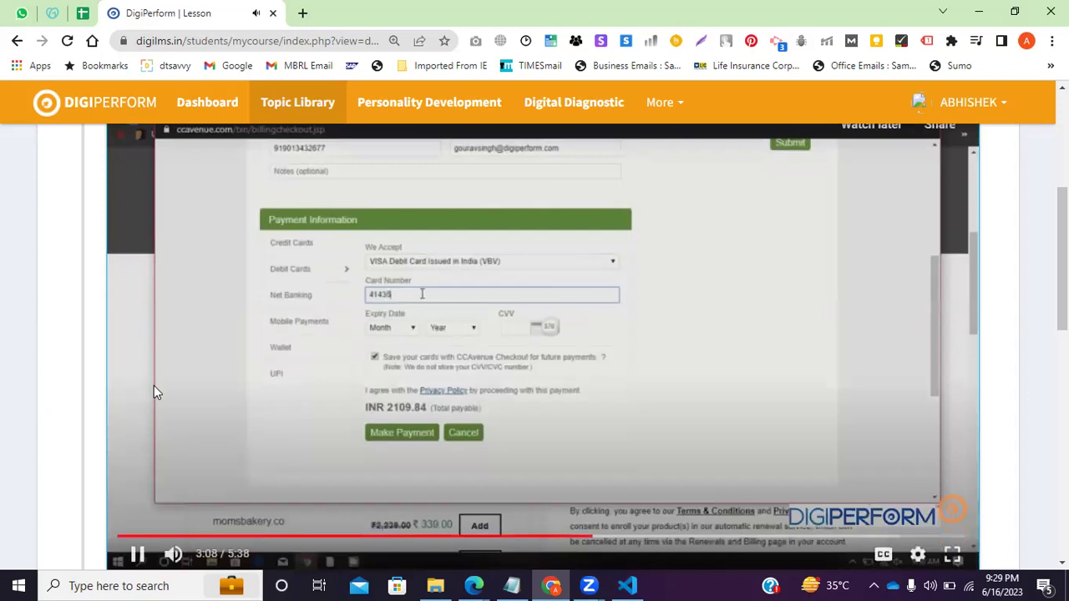
{"action": "left_click", "coordinate": [138, 555]}
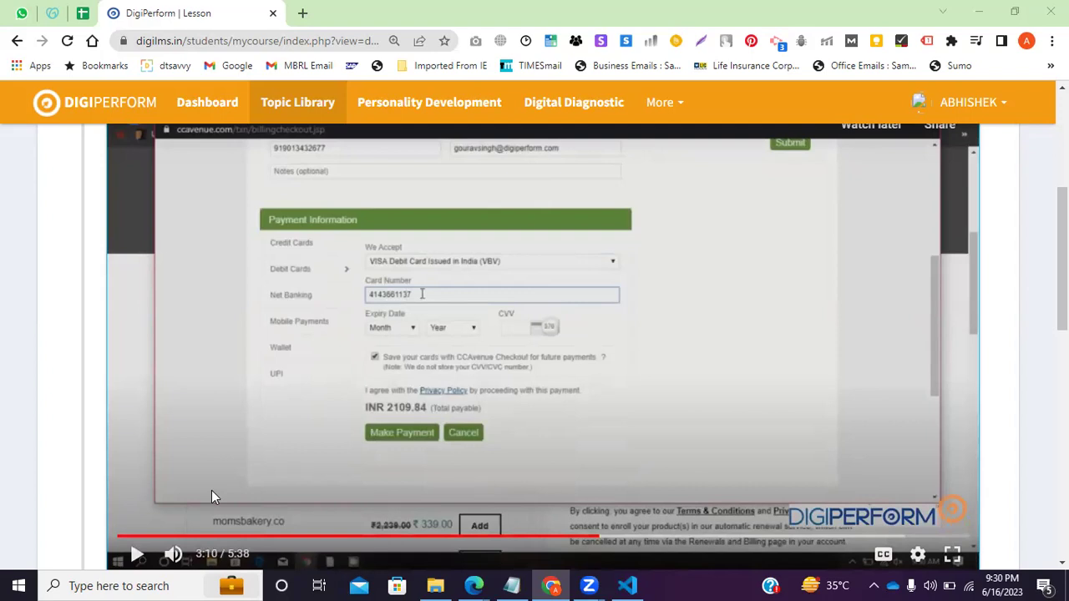
Play the lesson video on to 4:20 and pause on the Gmail inbox with the order emails.
{"action": "left_click", "coordinate": [138, 555]}
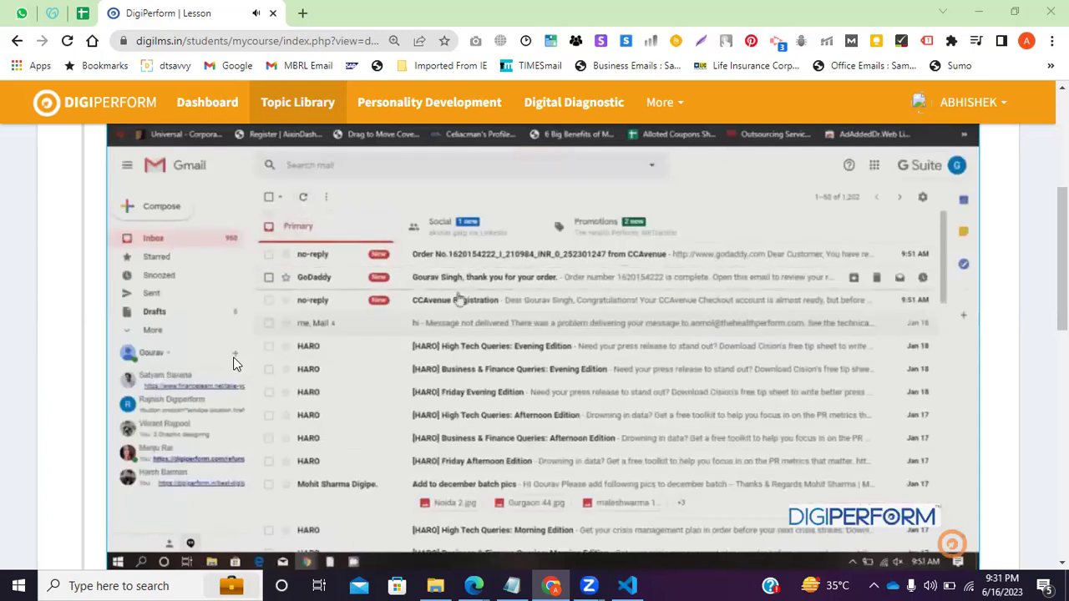
{"action": "mouse_move", "coordinate": [240, 488]}
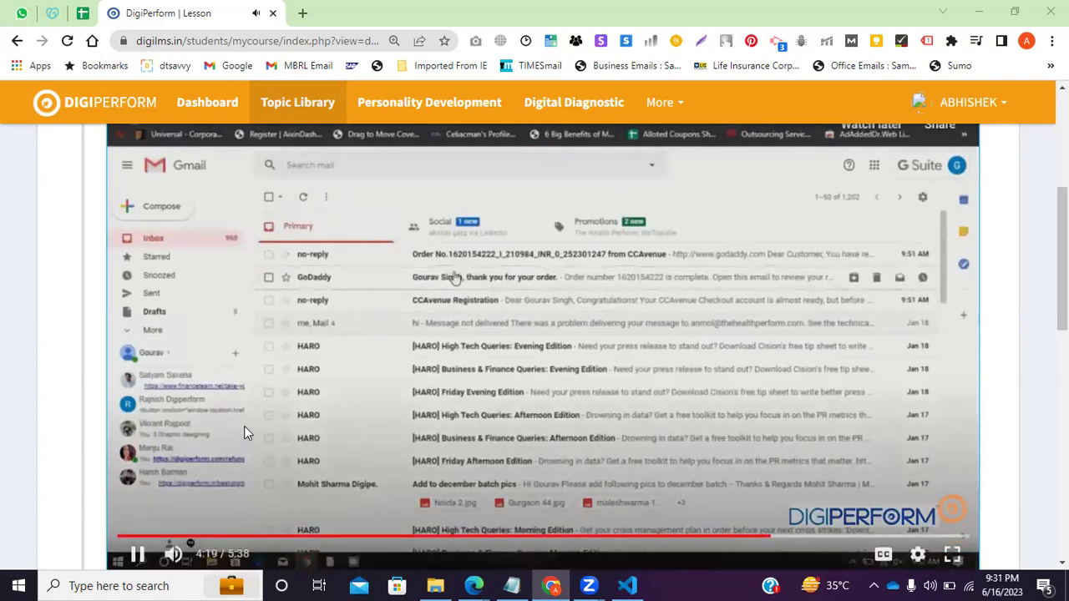
{"action": "left_click", "coordinate": [390, 496]}
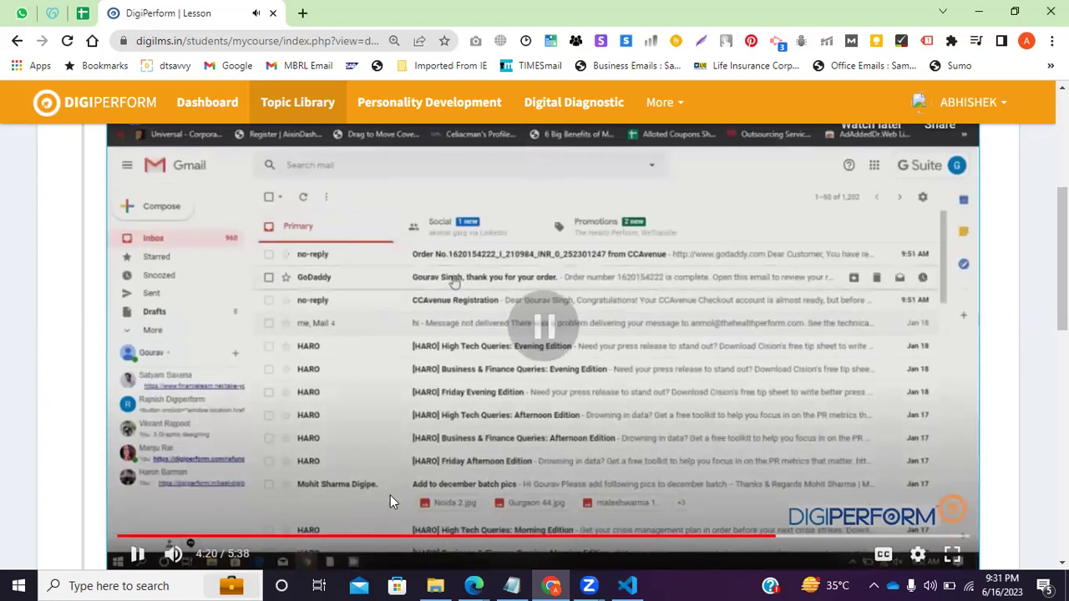
{"action": "key", "text": "alt+Tab"}
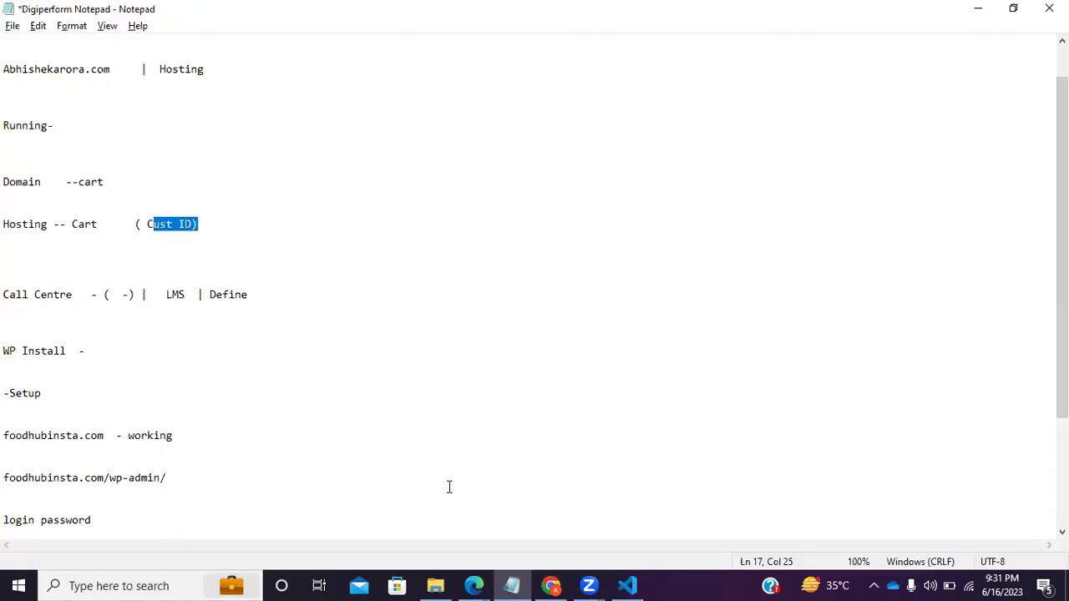
{"action": "key", "text": "alt+Tab"}
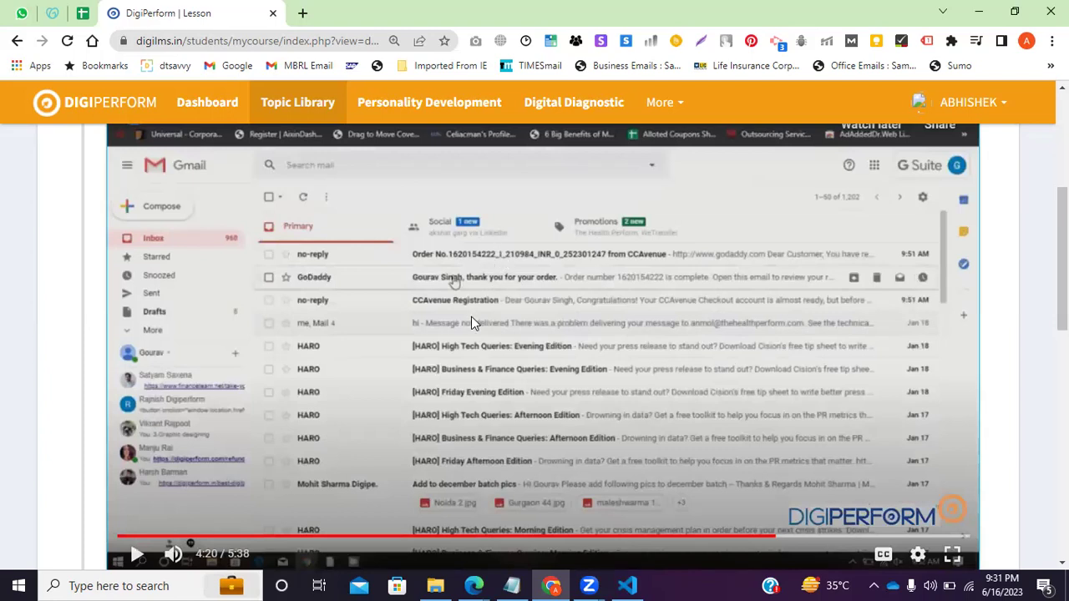
{"action": "left_click", "coordinate": [482, 578]}
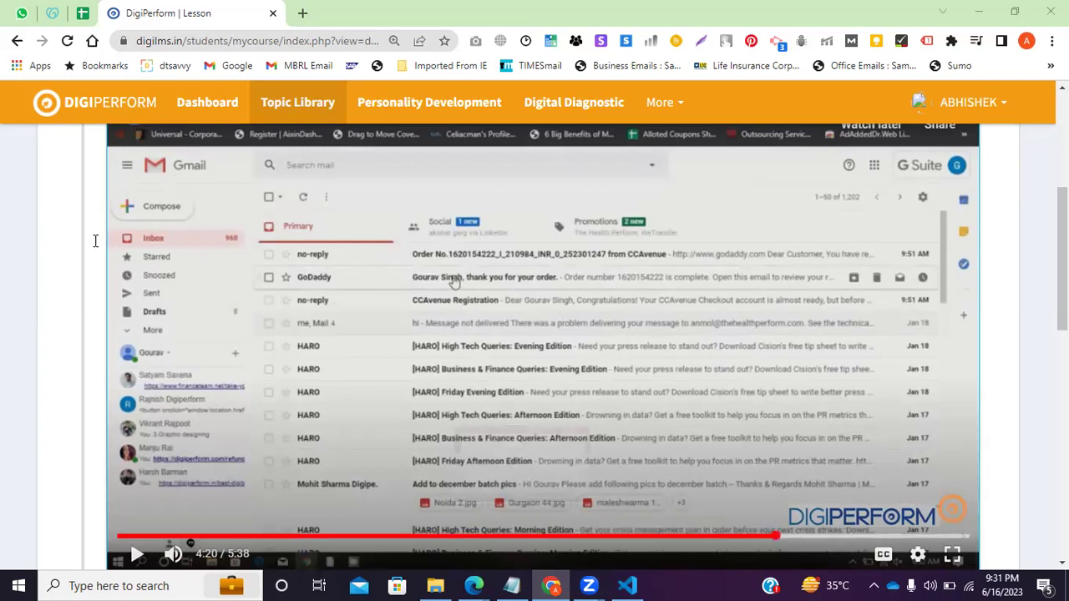
{"action": "key", "text": "alt+Tab"}
In Notepad, select the notes from Call Centre to WP Install, then return to the lesson video.
{"action": "left_click", "coordinate": [60, 278]}
{"action": "left_click", "coordinate": [34, 266]}
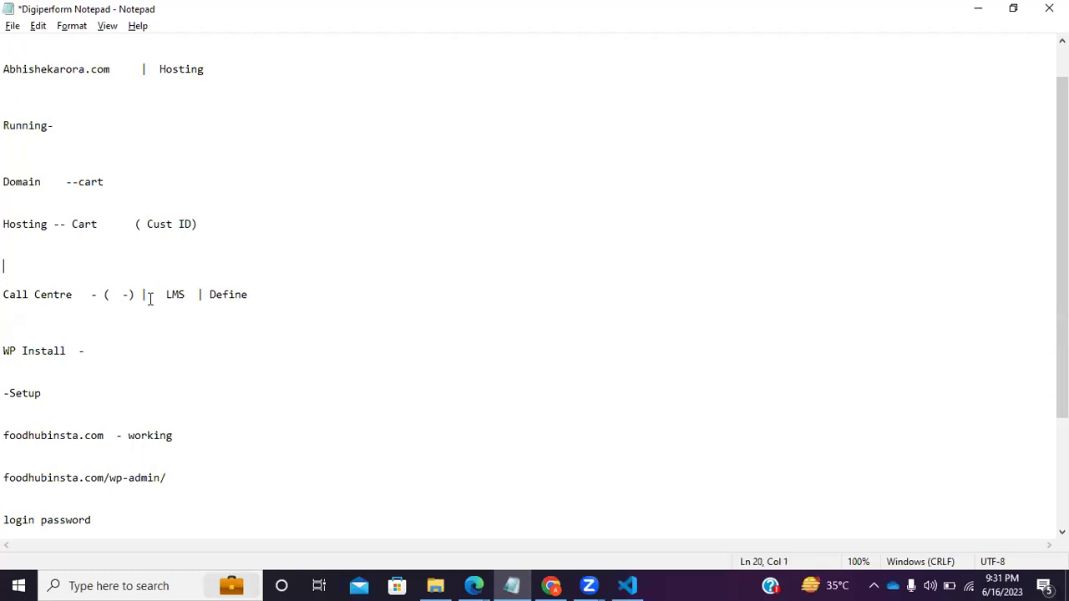
{"action": "left_click_drag", "start_coordinate": [27, 296], "coordinate": [5, 449]}
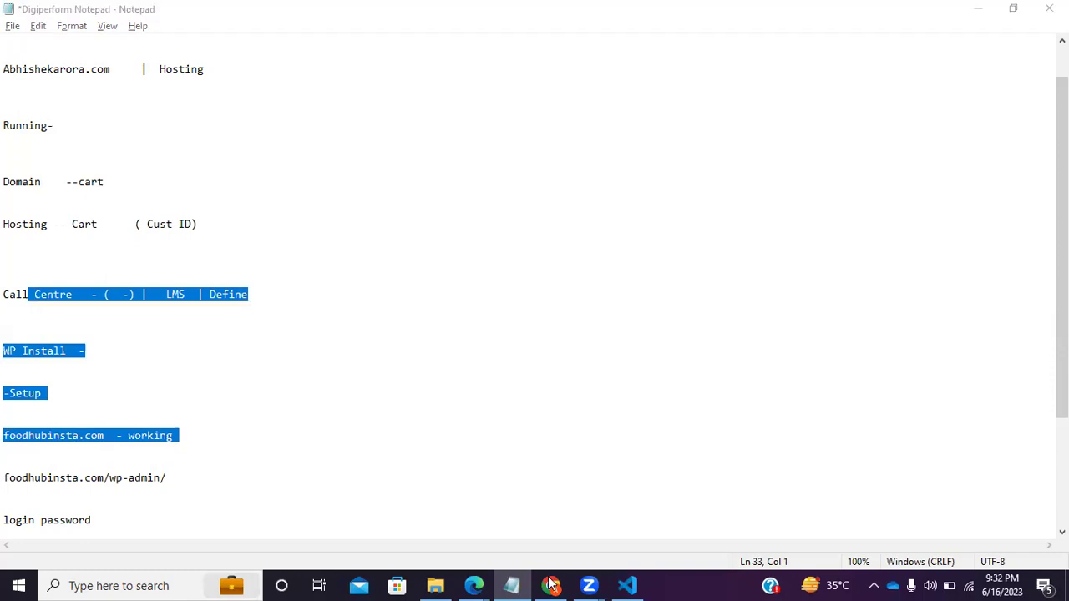
{"action": "key", "text": "alt+Tab"}
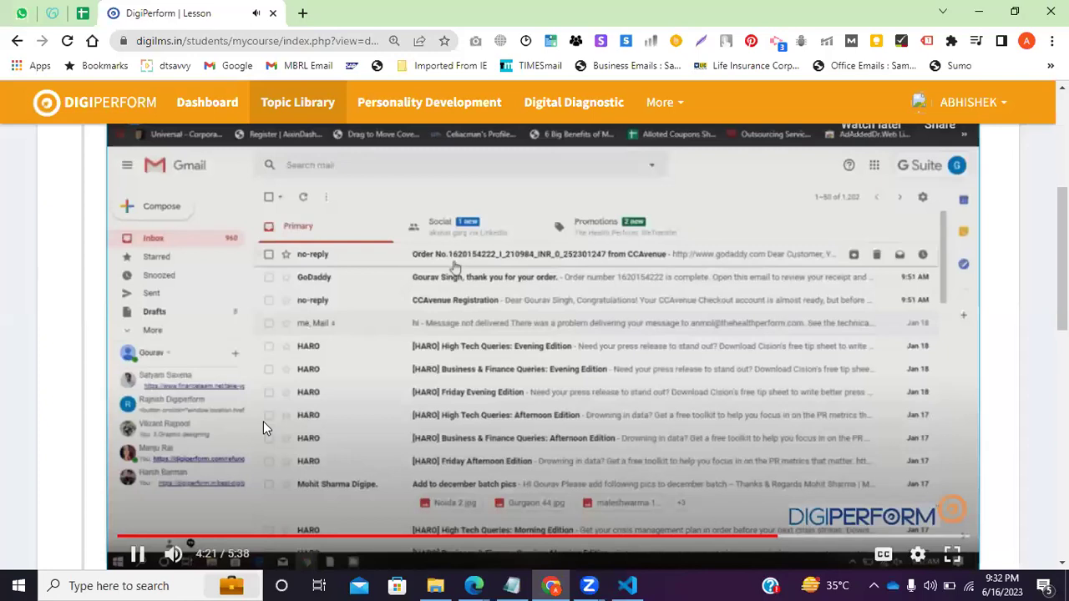
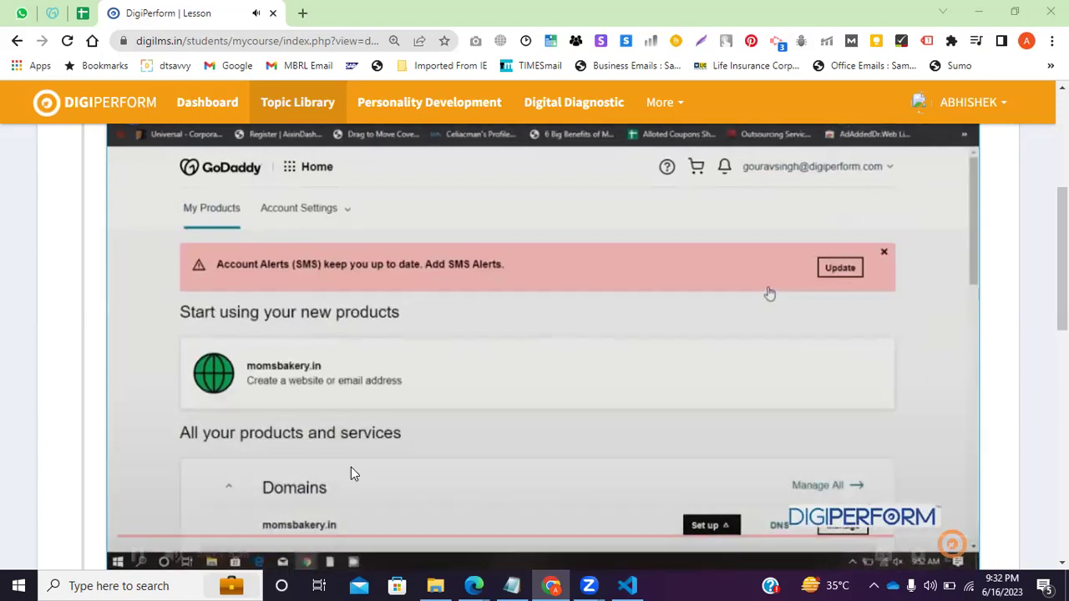
Pause the lesson at 5:09 on GoDaddy's products screen and switch to the GoDaddy hosting tab.
{"action": "left_click", "coordinate": [136, 556]}
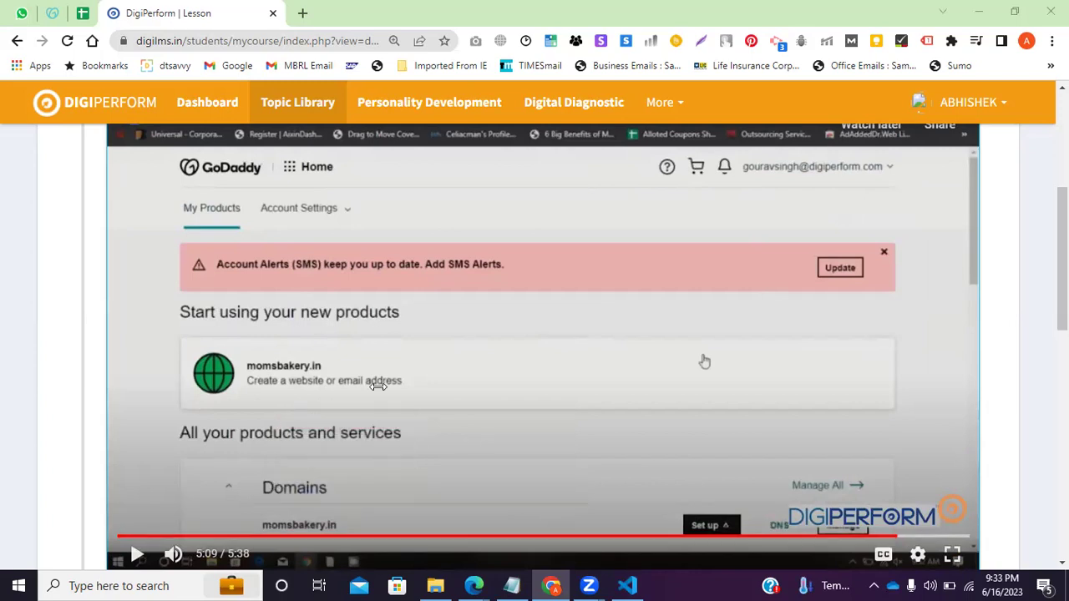
{"action": "scroll", "coordinate": [378, 385], "scroll_direction": "down", "scroll_amount": 1}
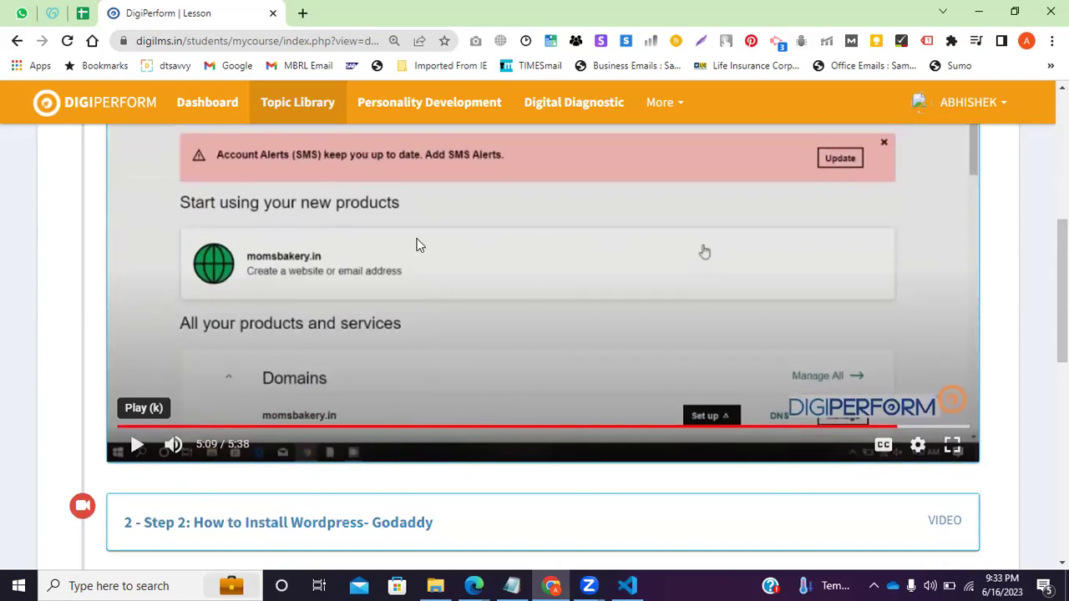
{"action": "left_click", "coordinate": [52, 13]}
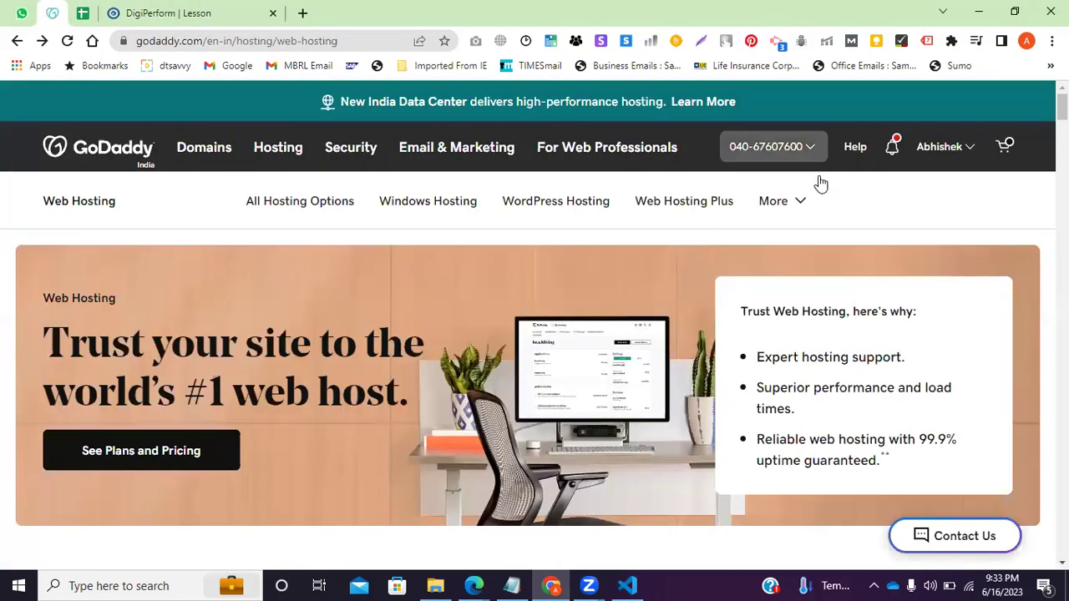
Open the GoDaddy account's My Products page to see the dtsavvy business, then return to the lesson.
{"action": "left_click", "coordinate": [955, 154]}
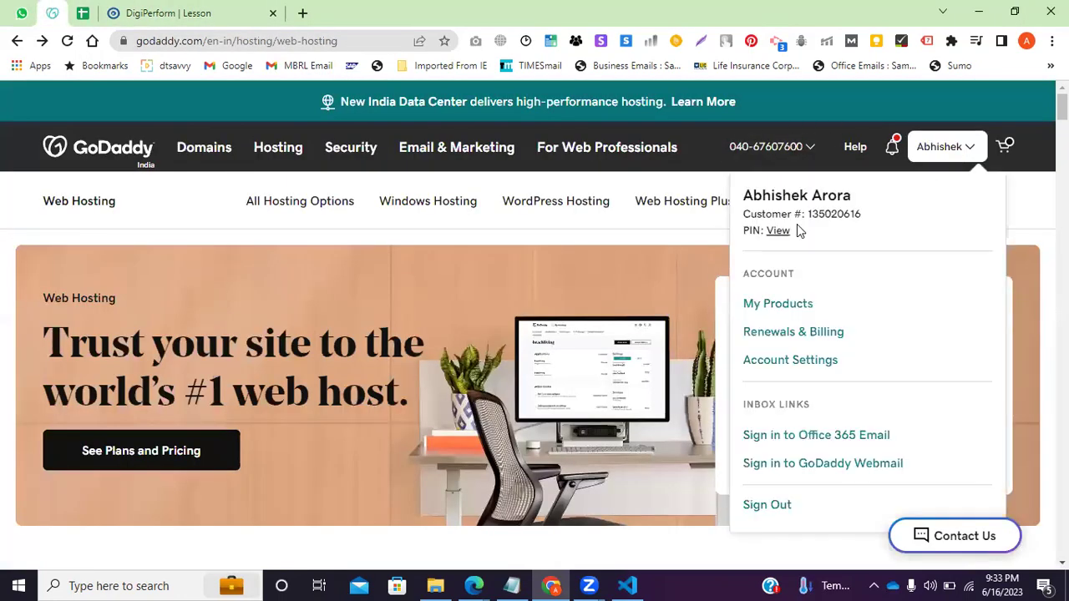
{"action": "left_click", "coordinate": [790, 305]}
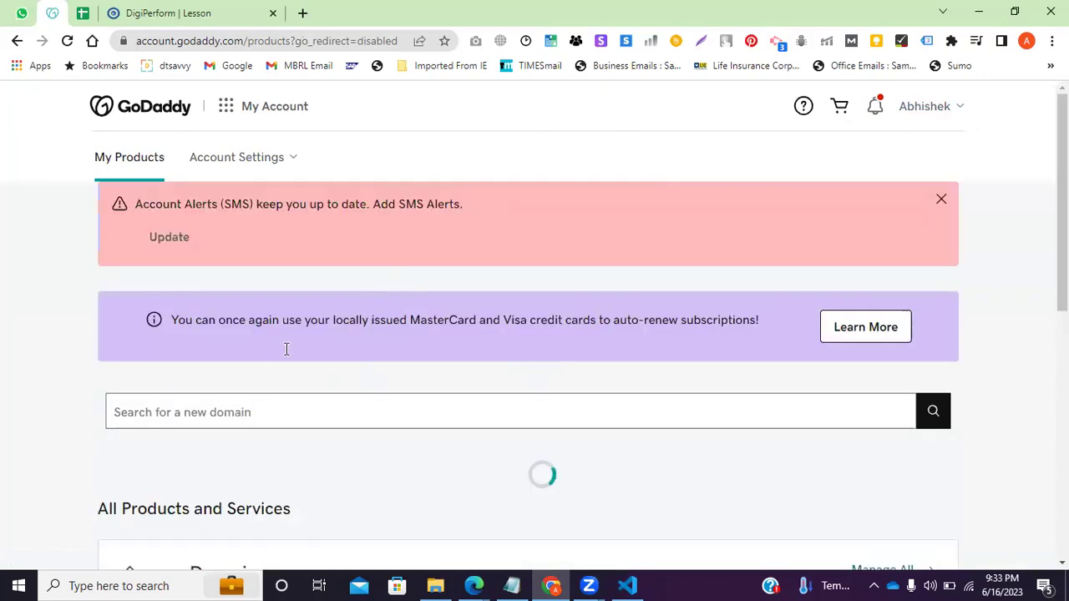
{"action": "scroll", "coordinate": [259, 251], "scroll_direction": "down", "scroll_amount": 1}
{"action": "scroll", "coordinate": [326, 291], "scroll_direction": "up", "scroll_amount": 1}
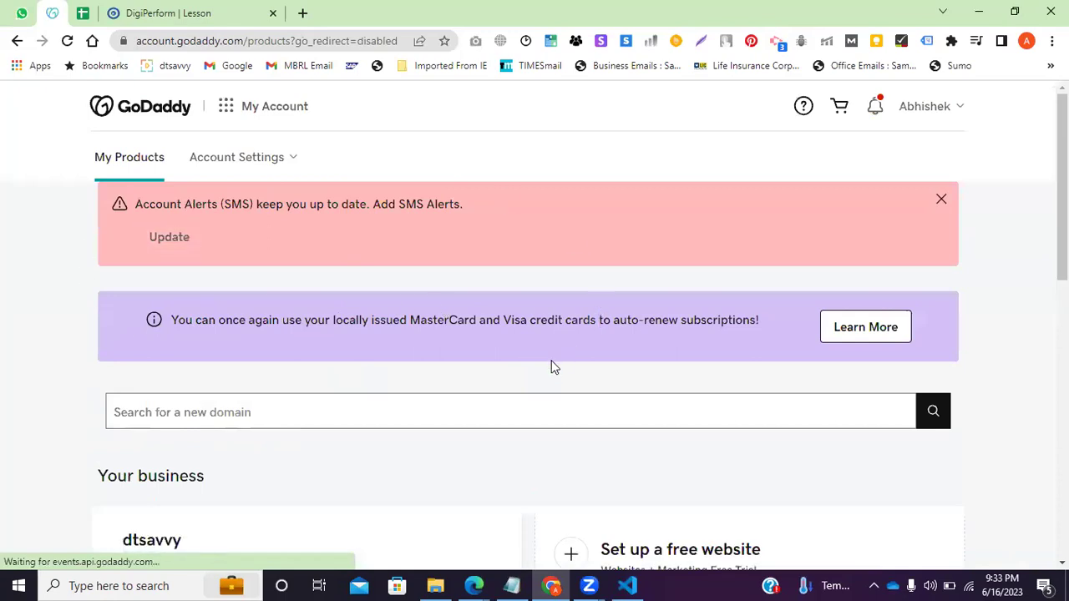
{"action": "left_click", "coordinate": [192, 13]}
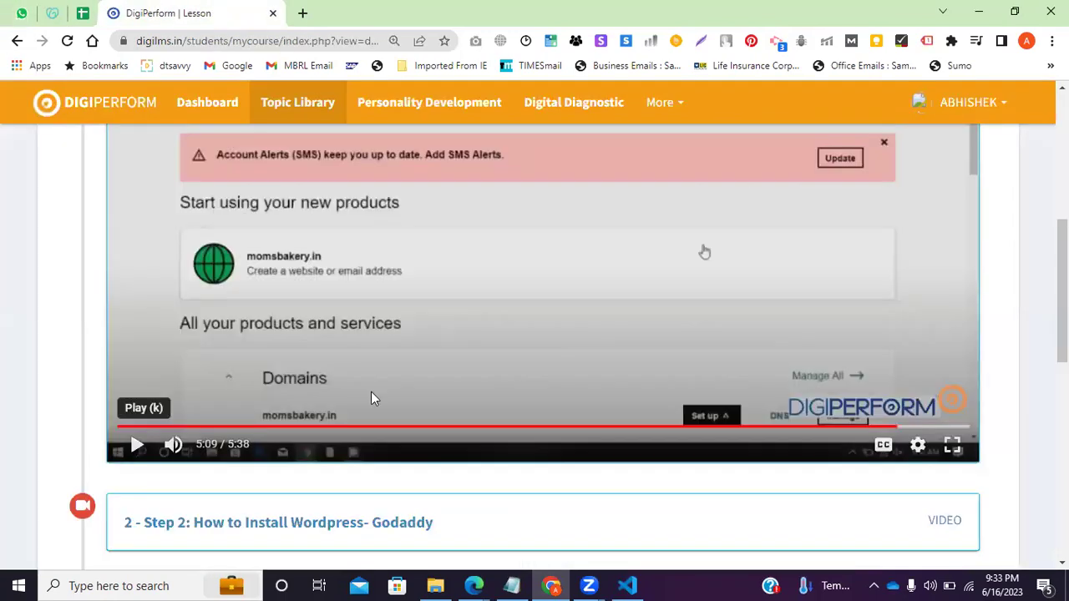
Play the lesson video on past 5:14 and pause it at 5:19 of 5:38.
{"action": "left_click", "coordinate": [137, 445]}
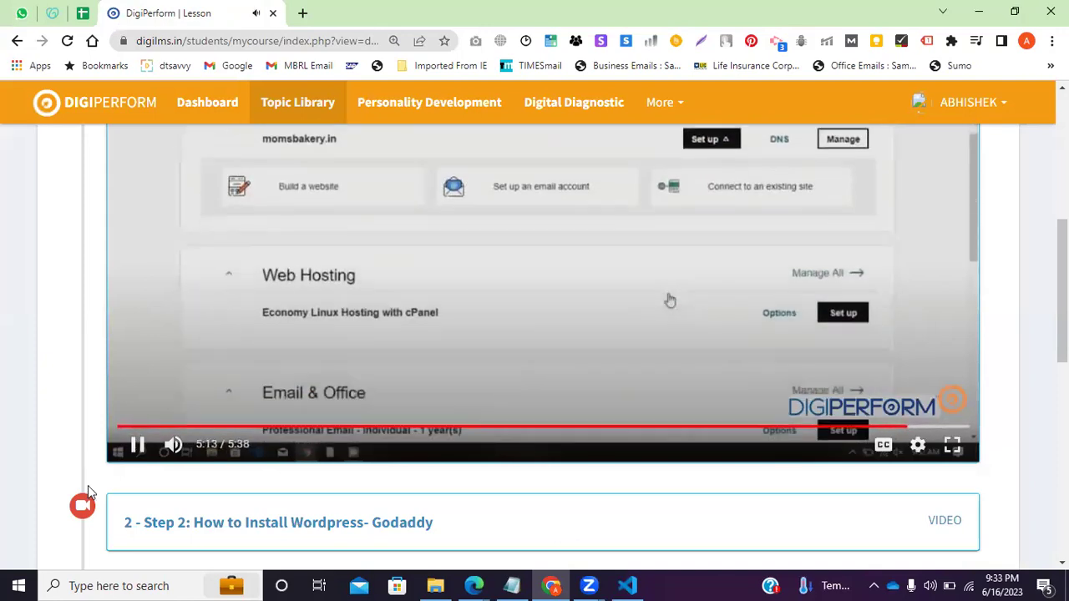
{"action": "left_click", "coordinate": [139, 445]}
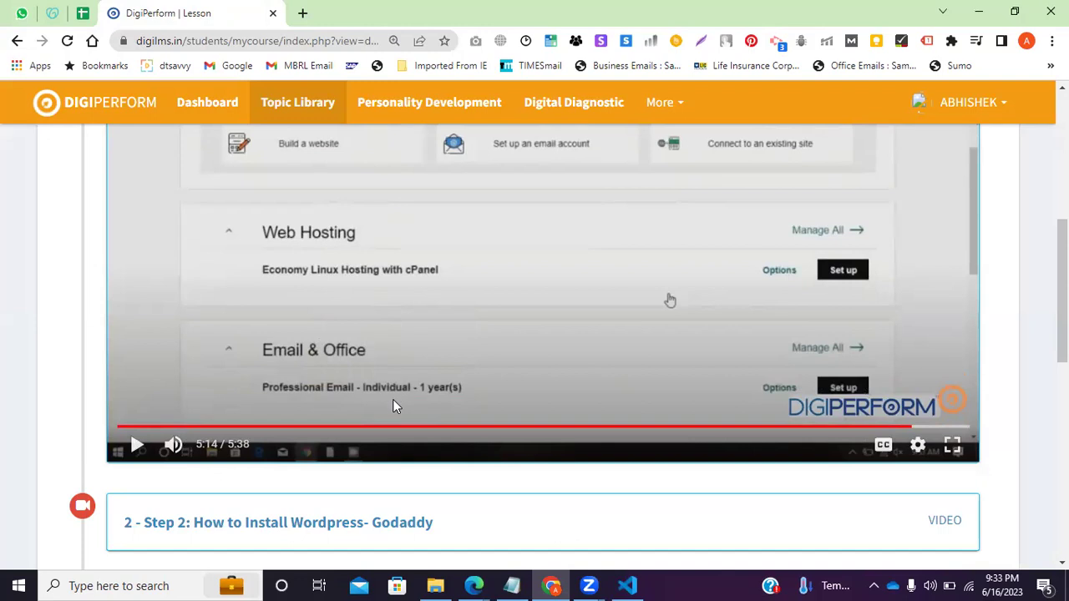
{"action": "left_click", "coordinate": [138, 444]}
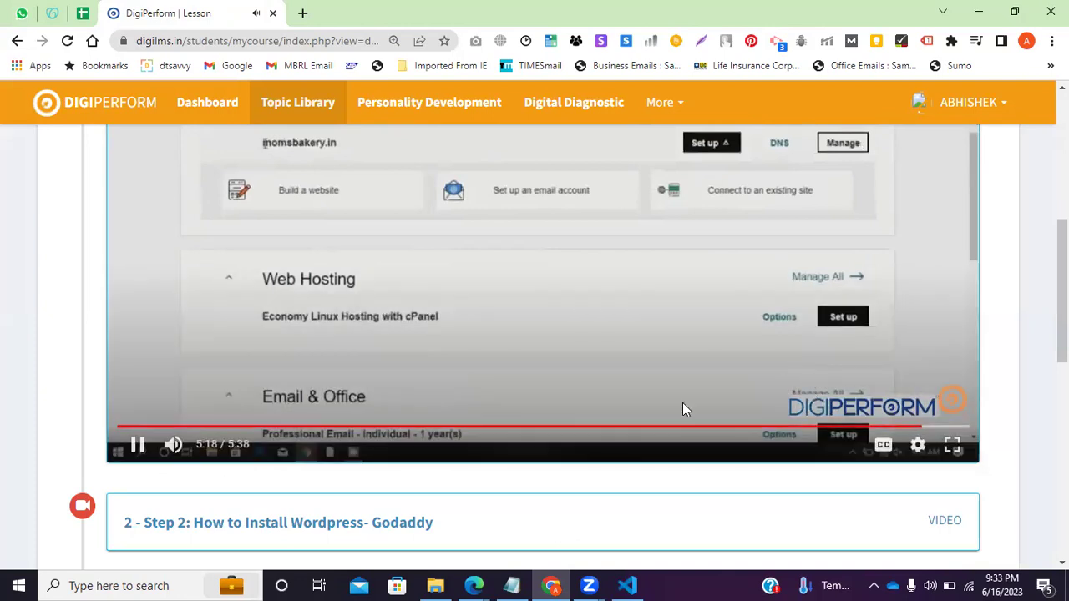
{"action": "left_click", "coordinate": [138, 444]}
{"action": "scroll", "coordinate": [396, 331], "scroll_direction": "down", "scroll_amount": 2}
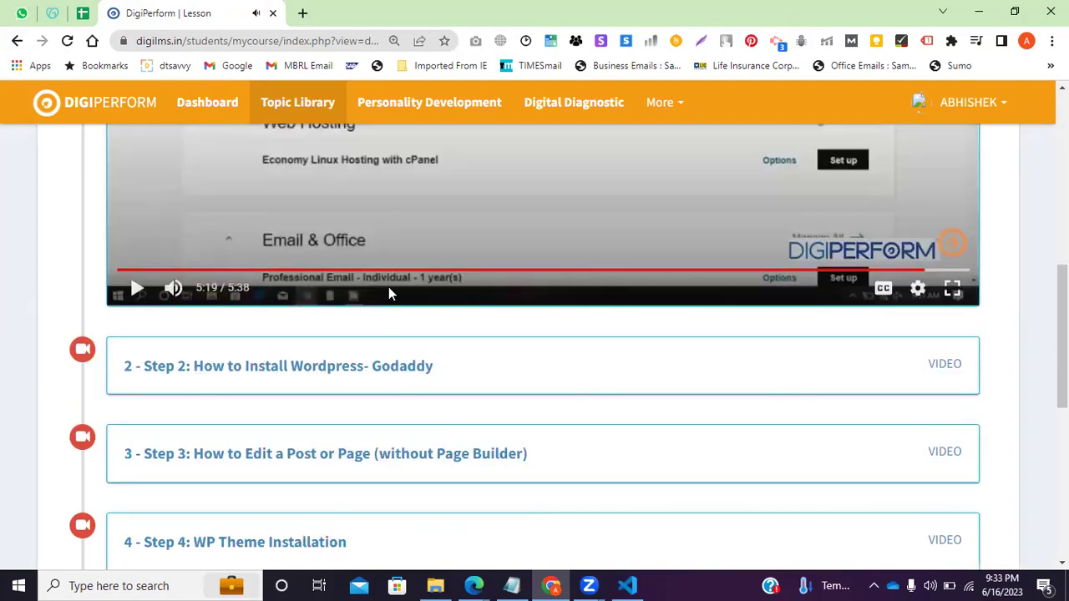
{"action": "scroll", "coordinate": [388, 288], "scroll_direction": "down", "scroll_amount": 1}
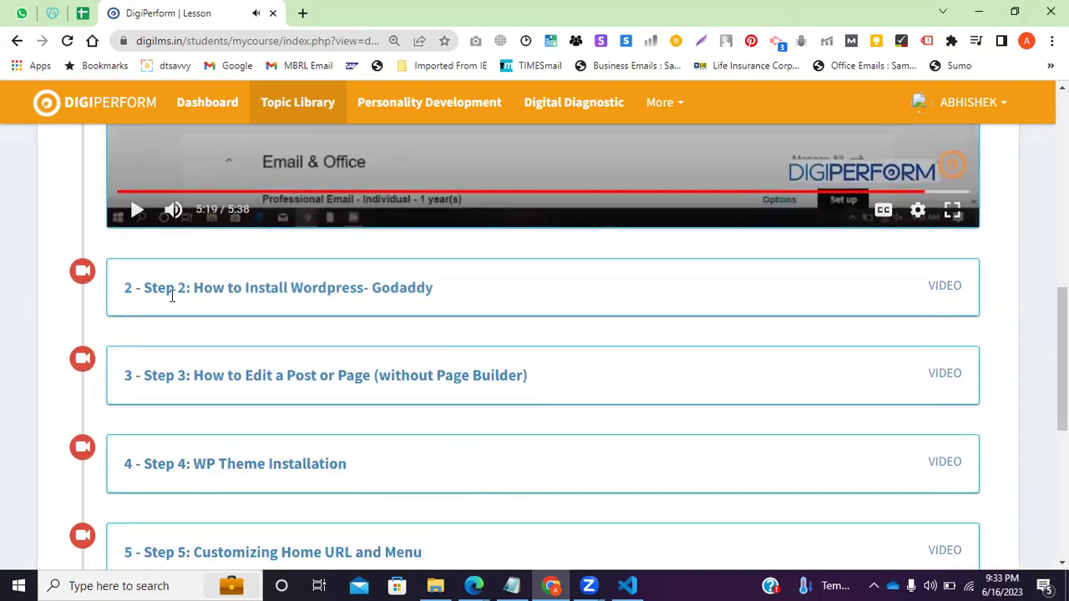
Select the WP Install and -Setup lines in the Digiperform notes, then bring the lesson back.
{"action": "key", "text": "alt+Tab"}
{"action": "left_click_drag", "start_coordinate": [266, 299], "coordinate": [62, 265]}
{"action": "left_click", "coordinate": [62, 264]}
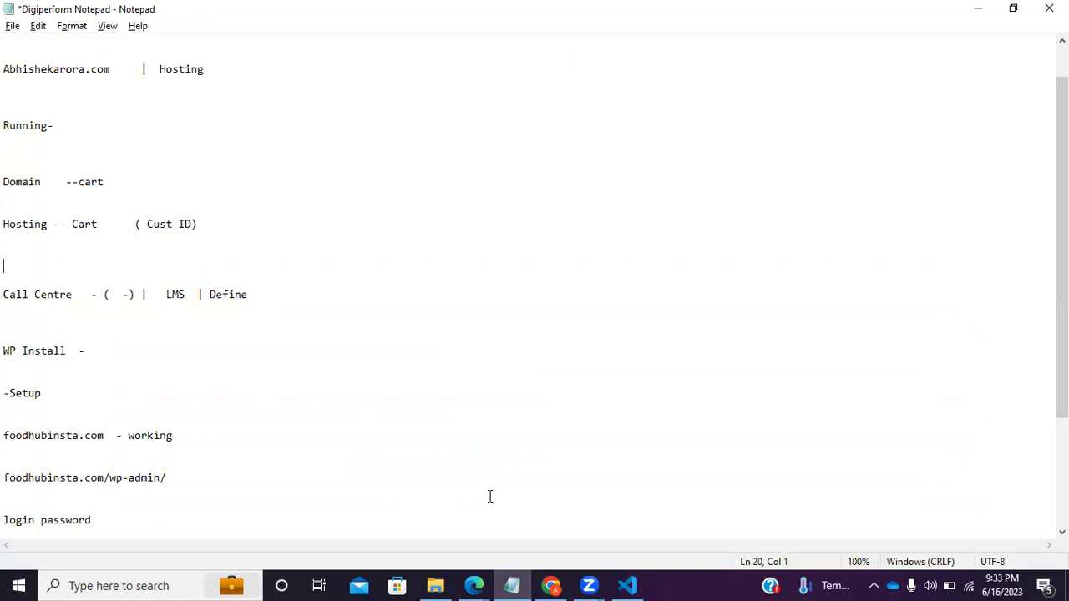
{"action": "key", "text": "alt+Tab"}
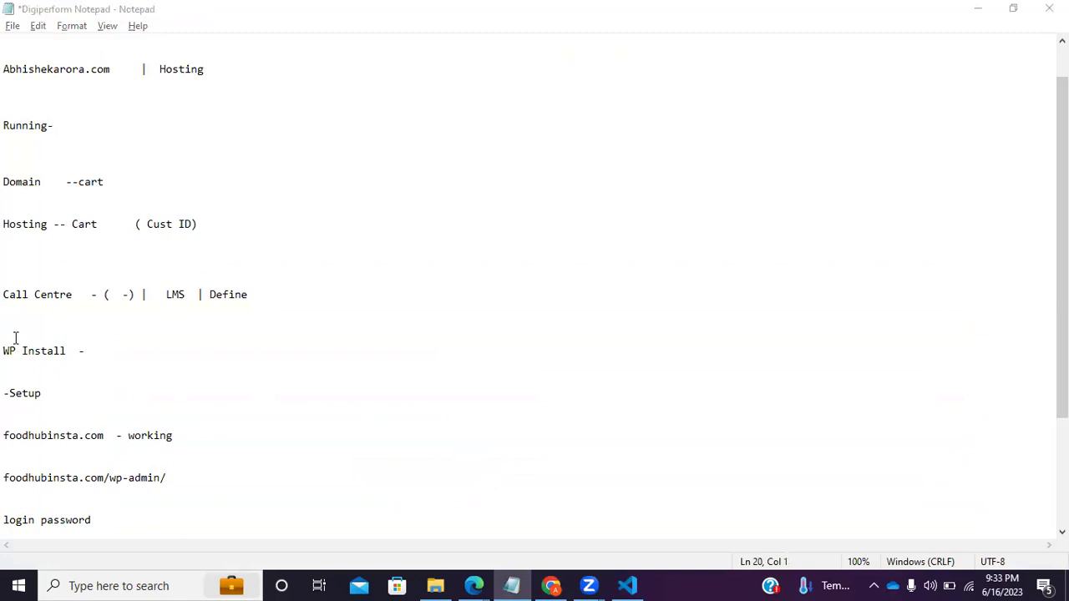
{"action": "left_click_drag", "start_coordinate": [4, 351], "coordinate": [91, 435]}
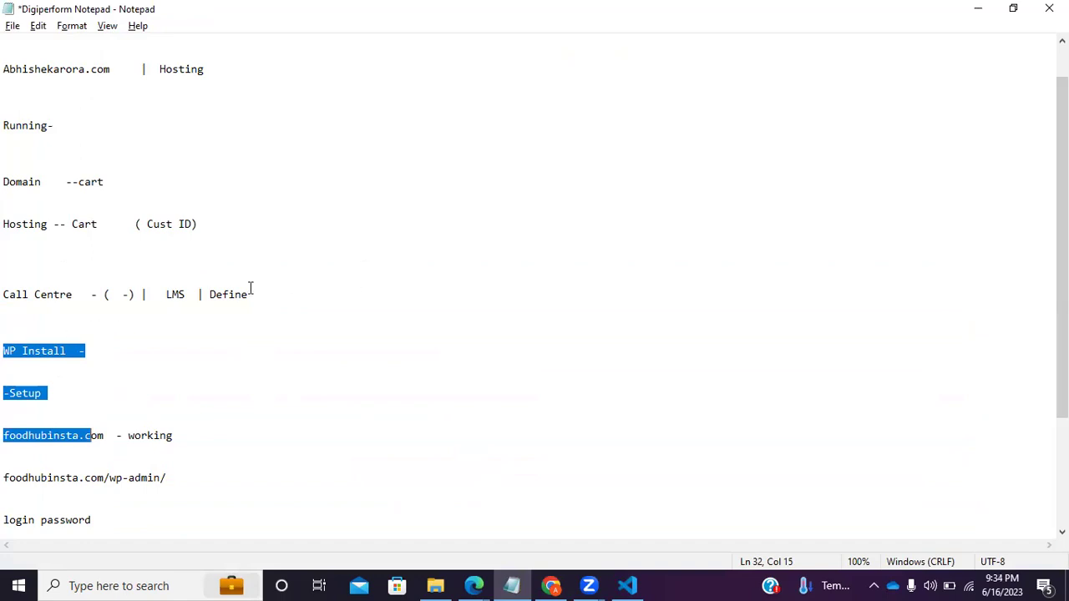
{"action": "key", "text": "alt+Tab"}
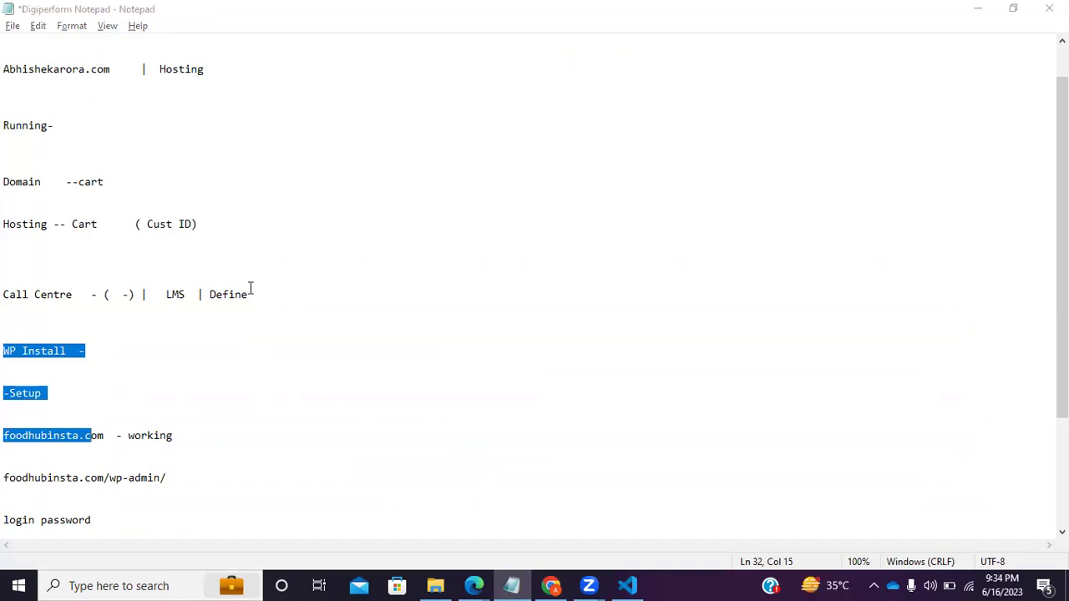
{"action": "left_click", "coordinate": [562, 581]}
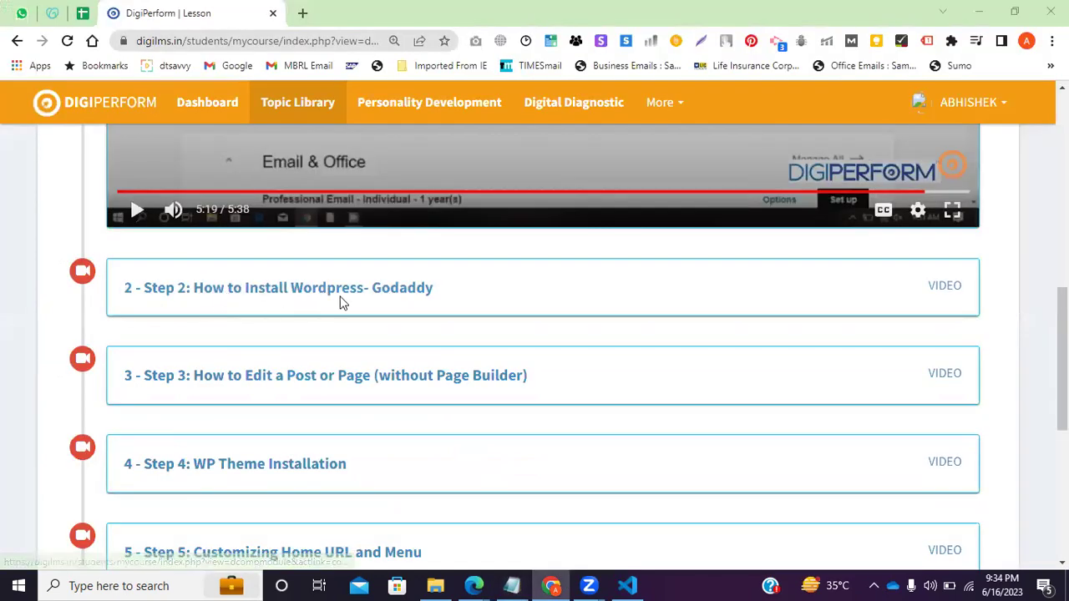
Expand the Step 2 'Installing Wordpress in Cpanel (godaddy)' lesson and start its video.
{"action": "scroll", "coordinate": [339, 389], "scroll_direction": "down", "scroll_amount": 2}
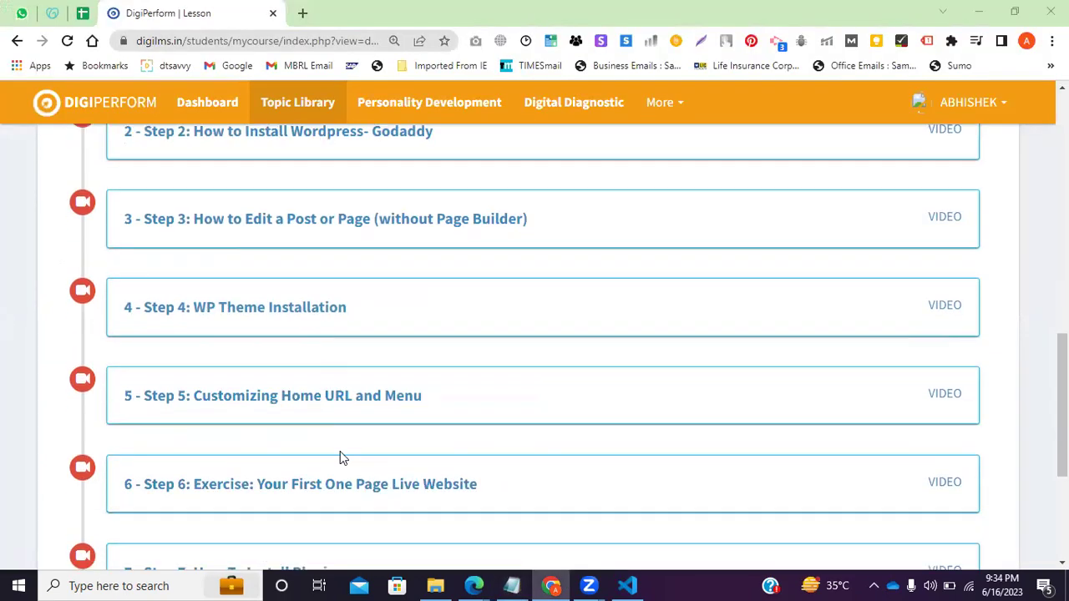
{"action": "scroll", "coordinate": [340, 451], "scroll_direction": "up", "scroll_amount": 2}
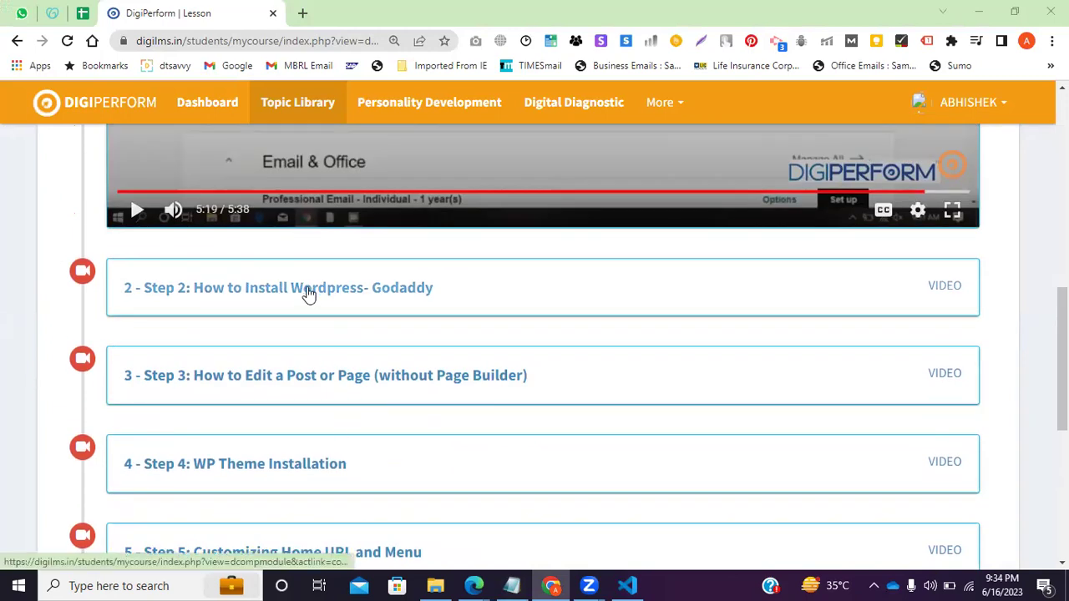
{"action": "left_click", "coordinate": [307, 293]}
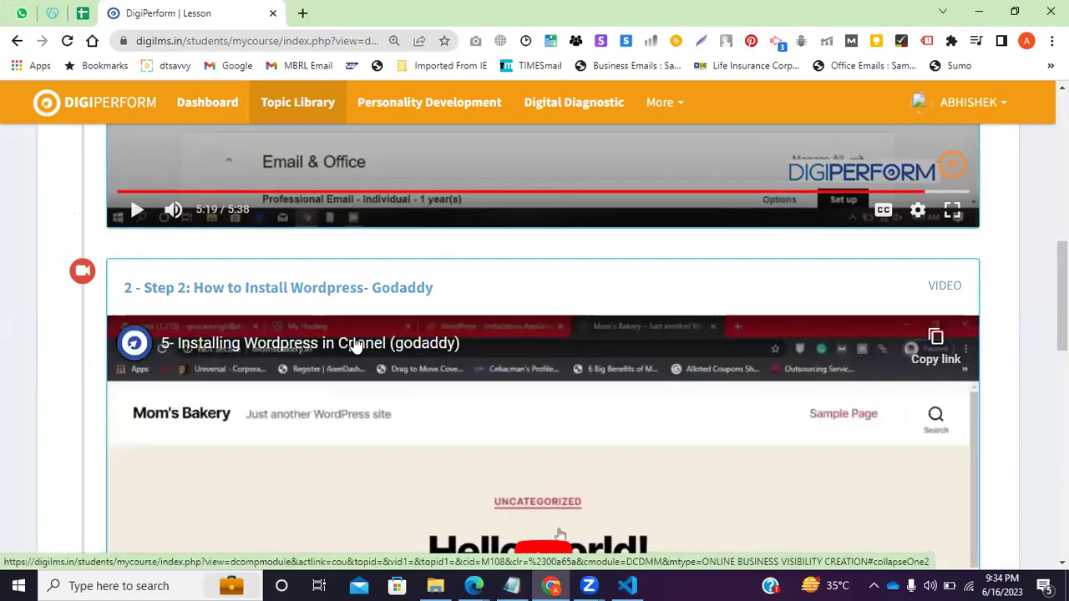
{"action": "scroll", "coordinate": [410, 410], "scroll_direction": "down", "scroll_amount": 3}
{"action": "left_click", "coordinate": [547, 254]}
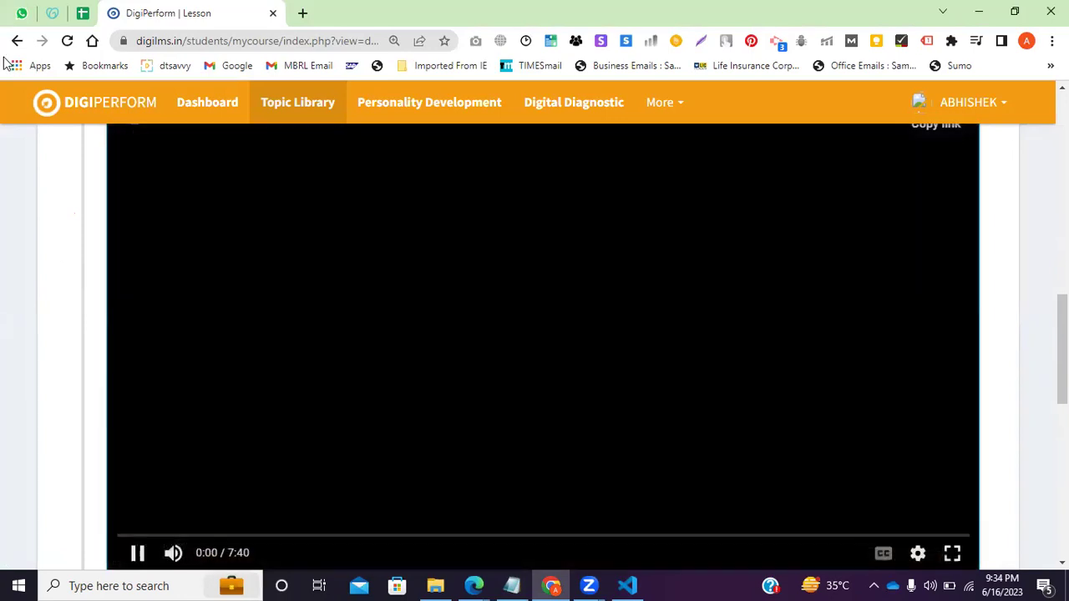
{"action": "scroll", "coordinate": [319, 351], "scroll_direction": "up", "scroll_amount": 2}
{"action": "scroll", "coordinate": [319, 364], "scroll_direction": "down", "scroll_amount": 1}
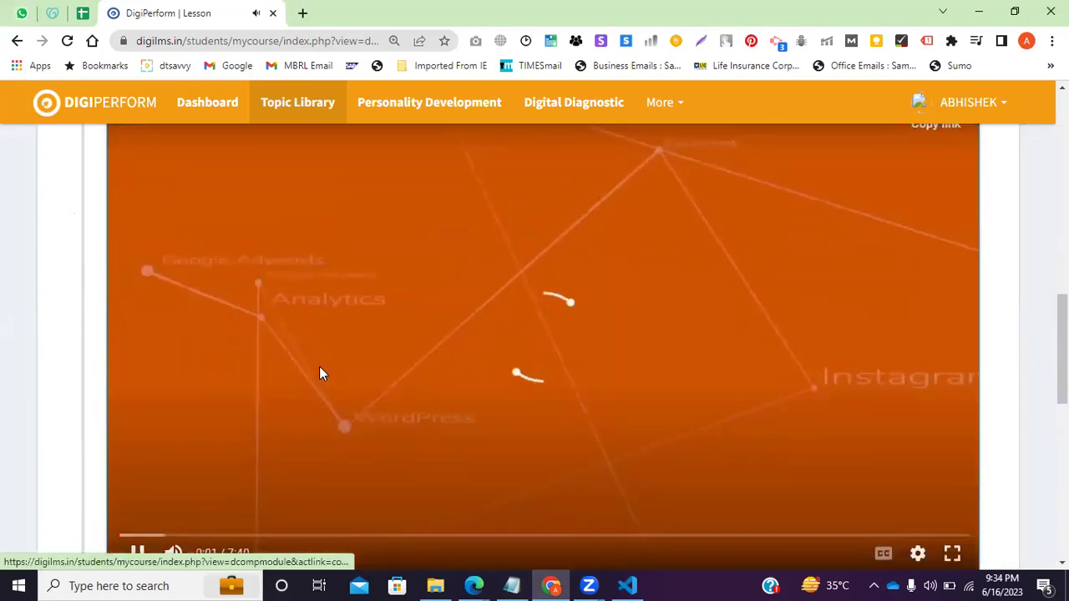
{"action": "scroll", "coordinate": [318, 334], "scroll_direction": "up", "scroll_amount": 3}
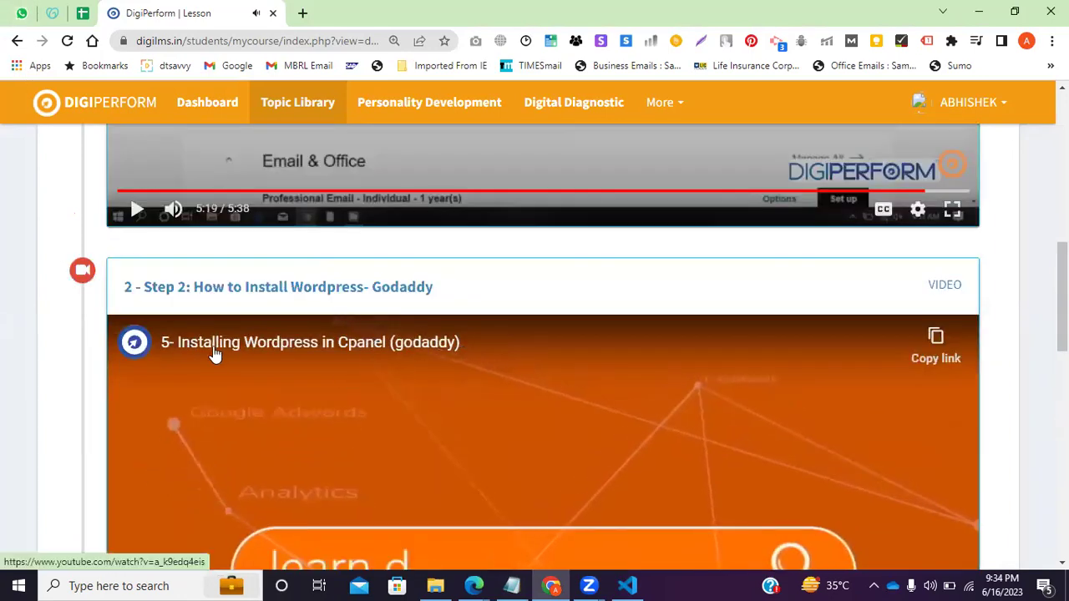
{"action": "left_click", "coordinate": [527, 393]}
{"action": "scroll", "coordinate": [523, 401], "scroll_direction": "down", "scroll_amount": 4}
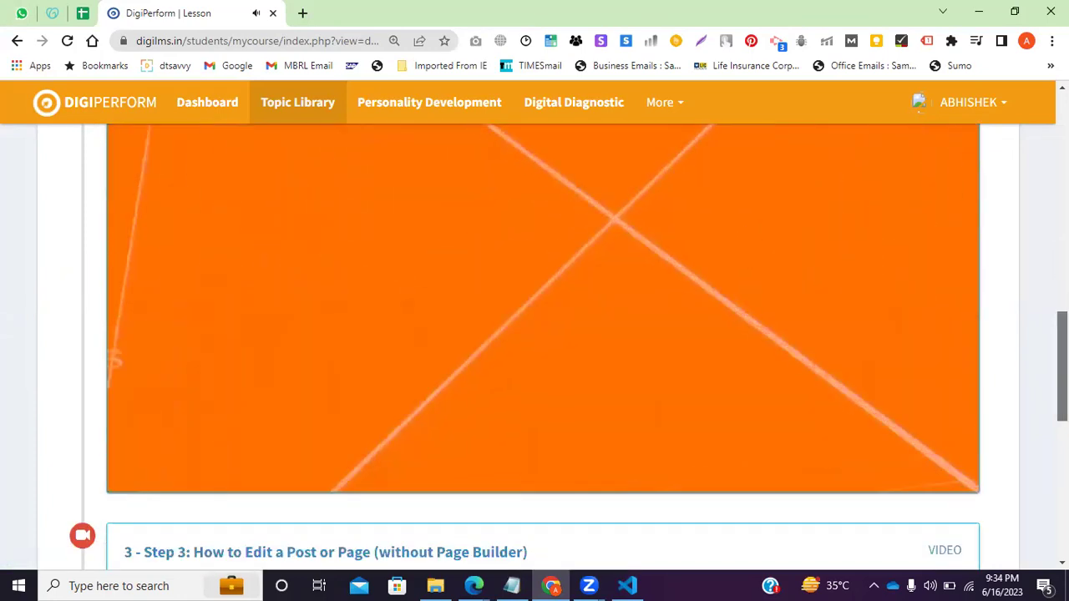
{"action": "scroll", "coordinate": [523, 408], "scroll_direction": "up", "scroll_amount": 2}
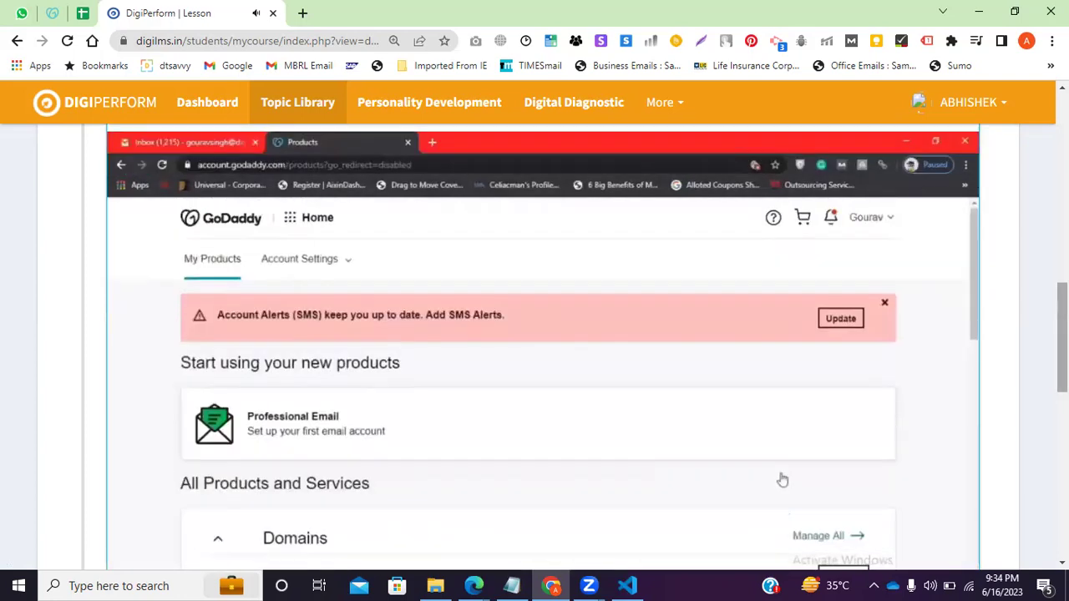
{"action": "scroll", "coordinate": [783, 480], "scroll_direction": "down", "scroll_amount": 1}
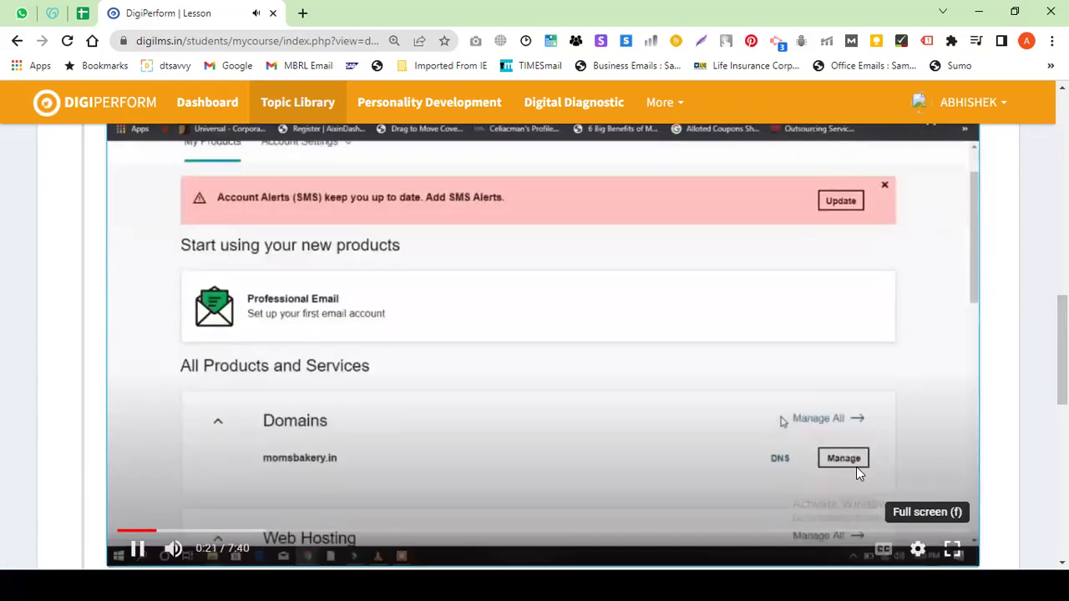
Watch the video full screen and pause it at 1:09 on GoDaddy's domain-checking screen.
{"action": "key", "text": "f"}
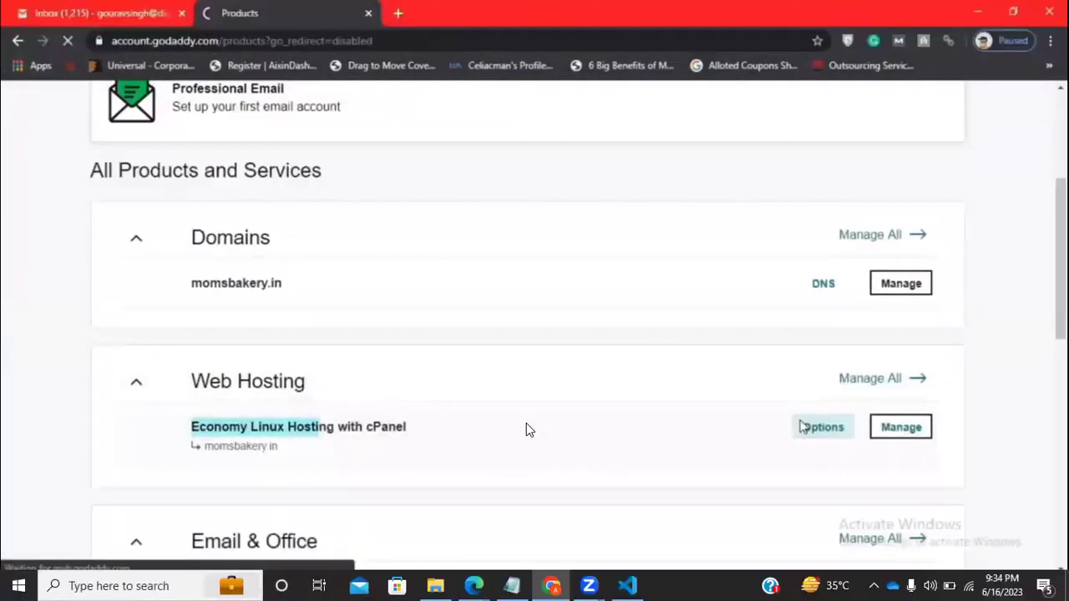
{"action": "left_click", "coordinate": [529, 326]}
{"action": "type", "text": "mo"}
{"action": "key", "text": "Down"}
{"action": "key", "text": "Return"}
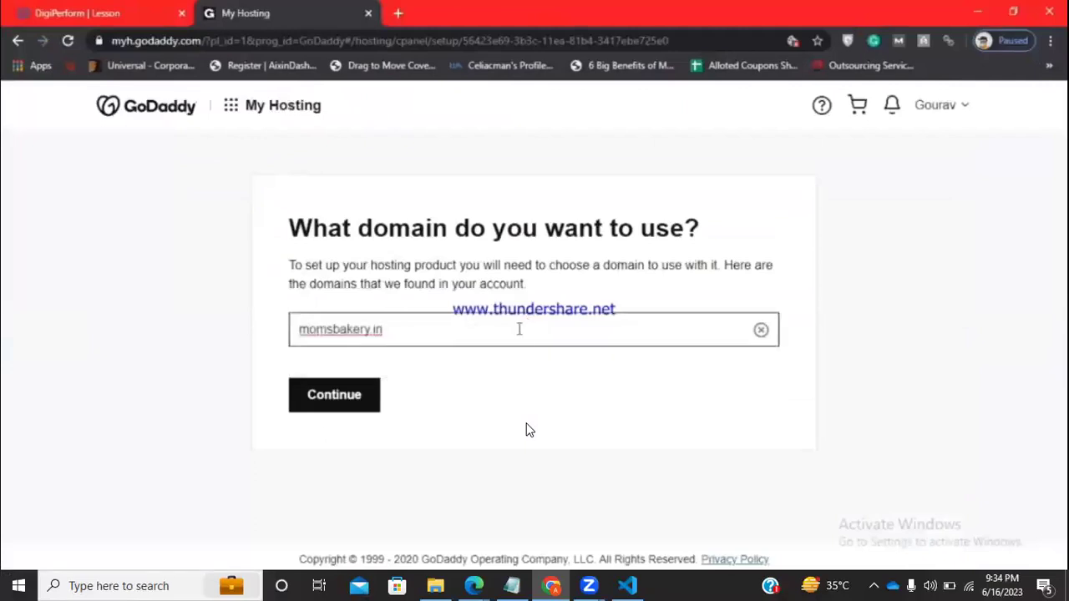
{"action": "left_click", "coordinate": [333, 402]}
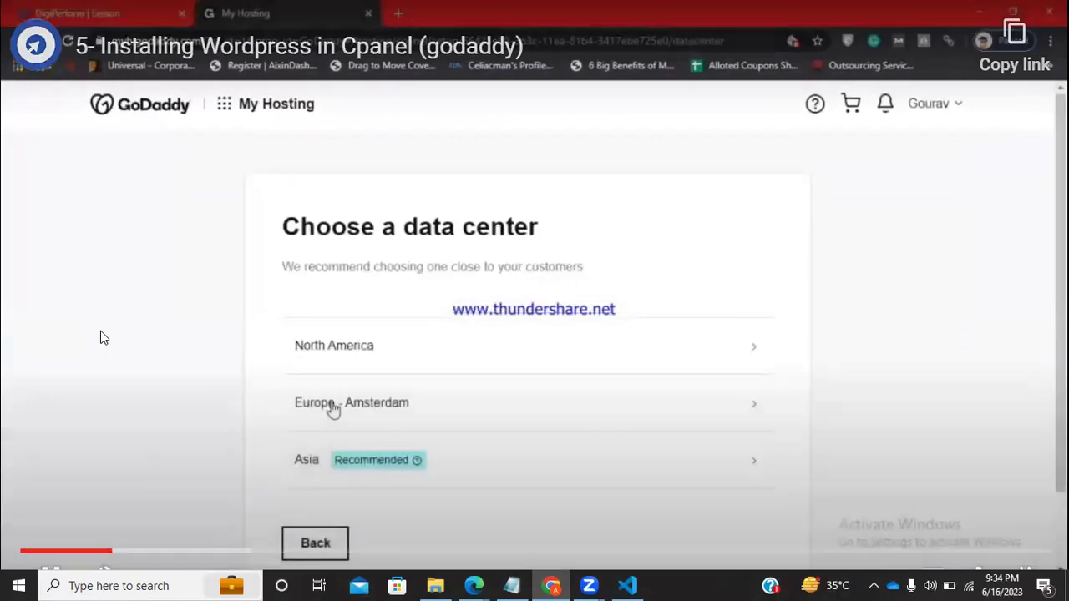
{"action": "scroll", "coordinate": [332, 409], "scroll_direction": "down", "scroll_amount": 1}
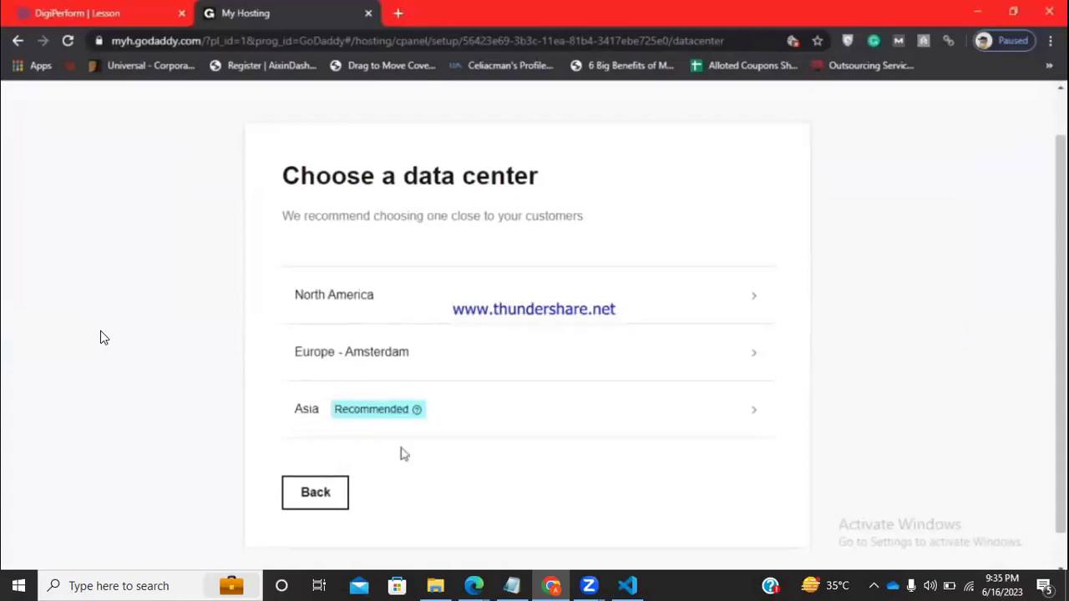
{"action": "left_click", "coordinate": [305, 429]}
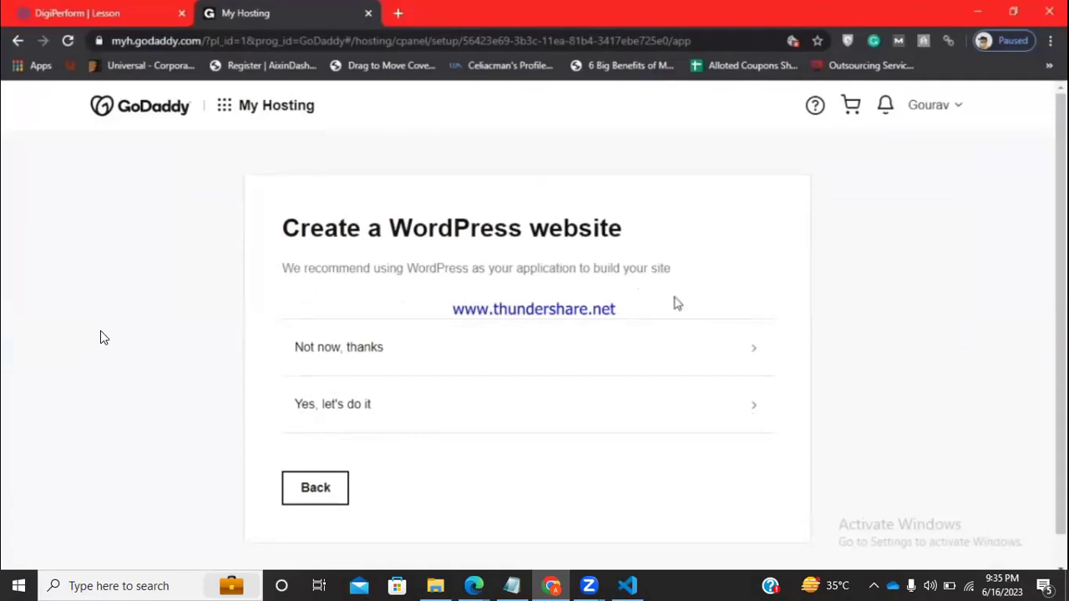
{"action": "mouse_move", "coordinate": [195, 438]}
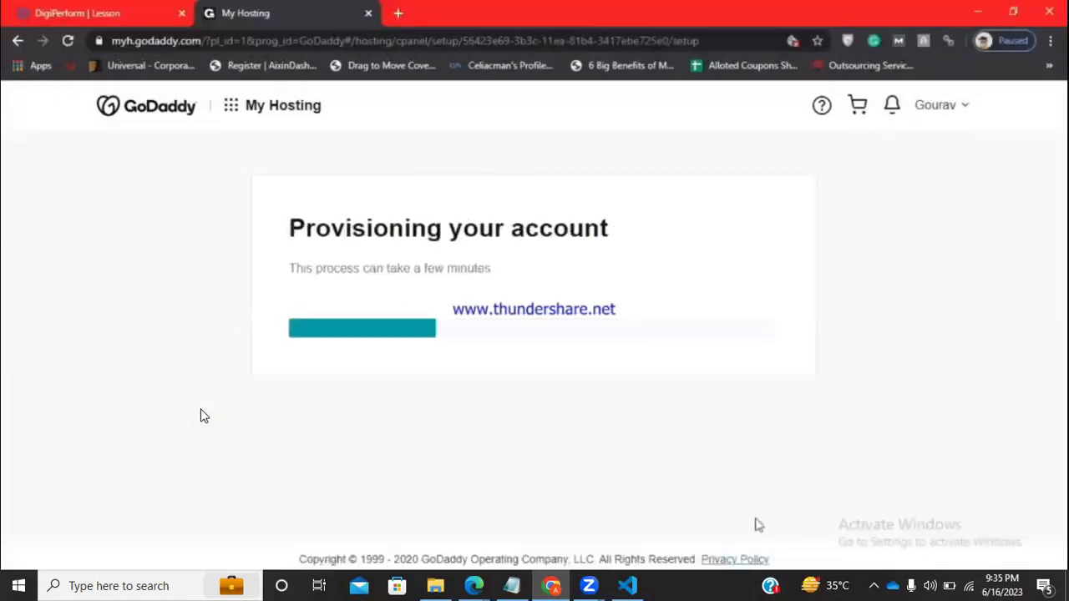
{"action": "mouse_move", "coordinate": [194, 384]}
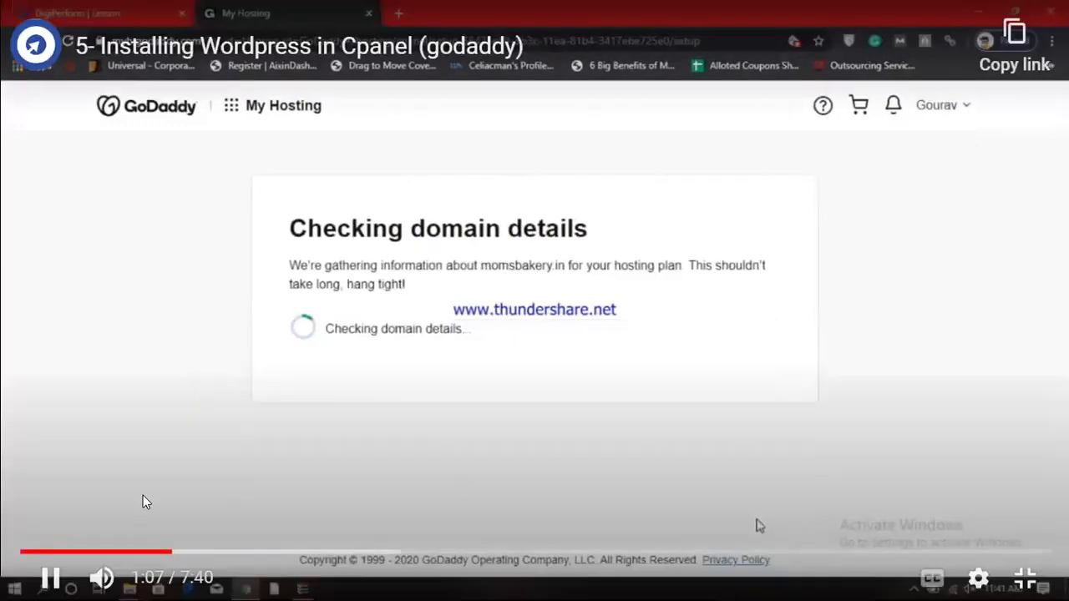
{"action": "left_click", "coordinate": [362, 445]}
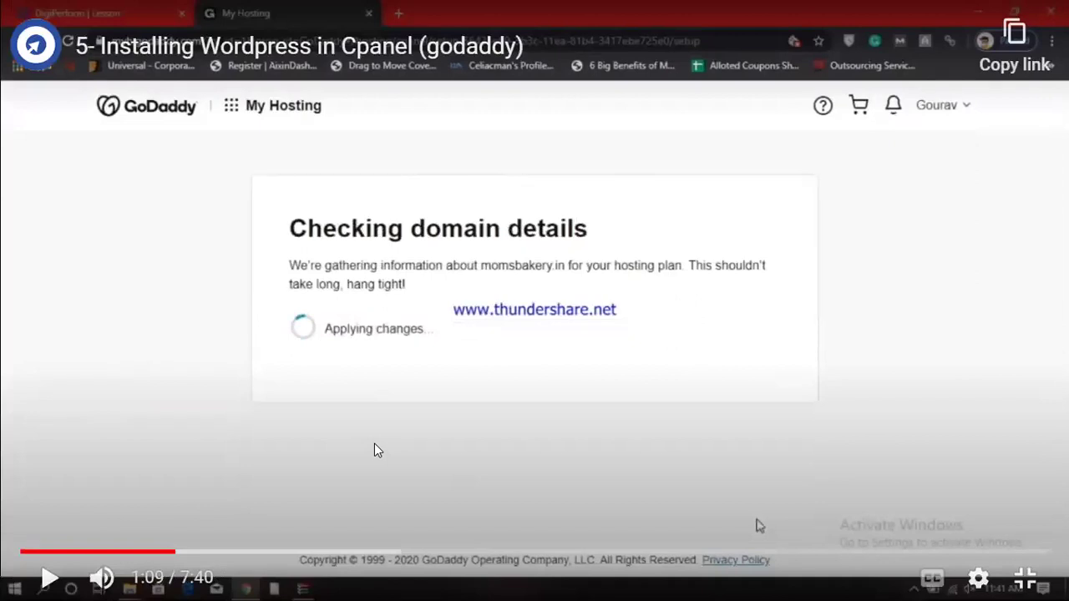
Play the lesson to 1:33 on cPanel's home screen, then select the WP Install line in Notepad.
{"action": "left_click", "coordinate": [48, 578]}
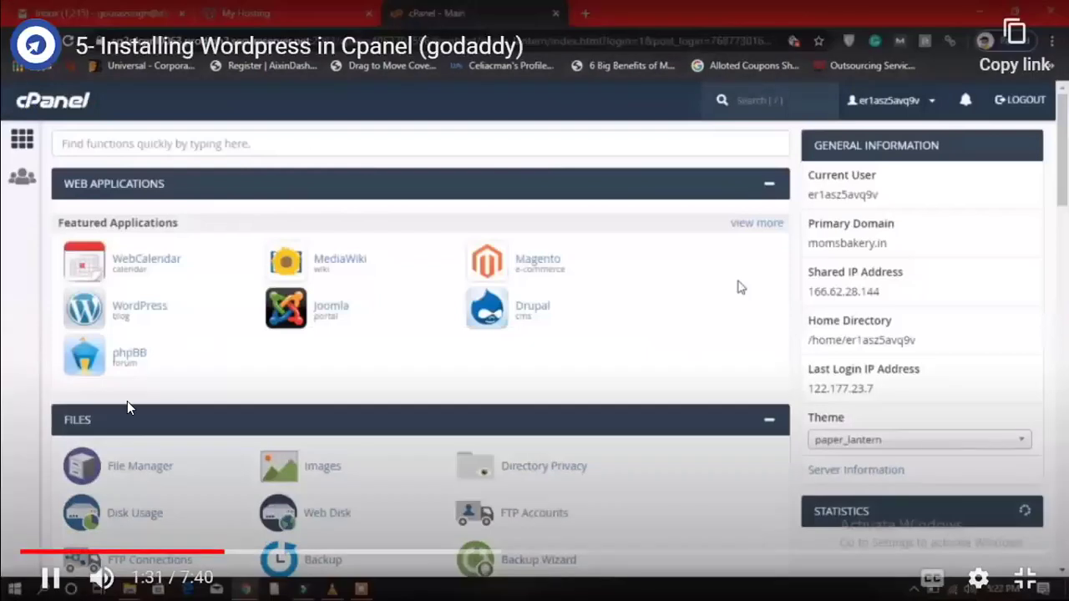
{"action": "left_click", "coordinate": [441, 505]}
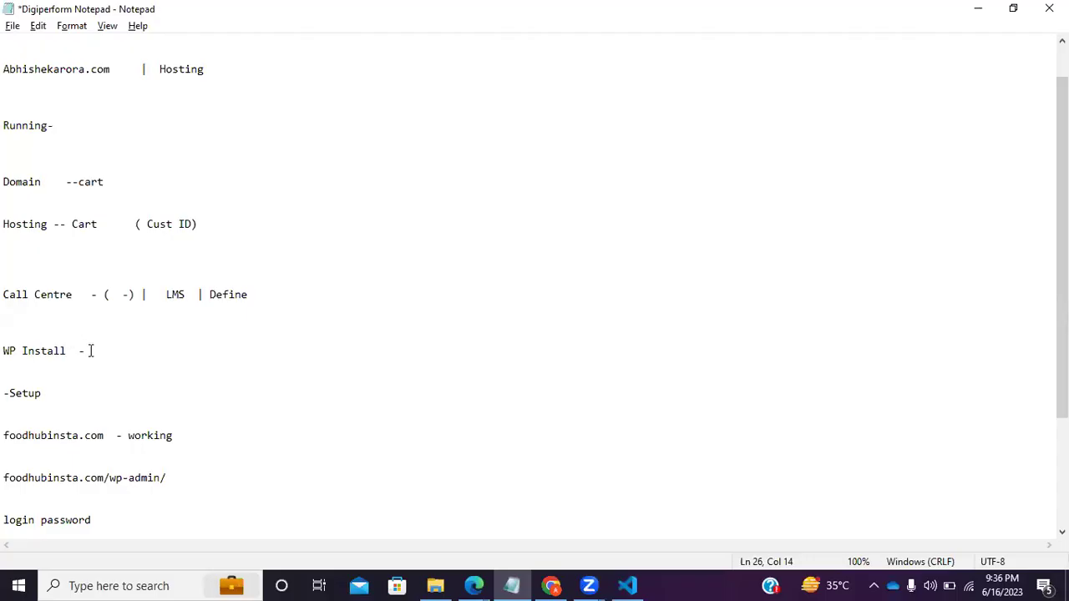
{"action": "left_click_drag", "start_coordinate": [88, 350], "coordinate": [6, 351]}
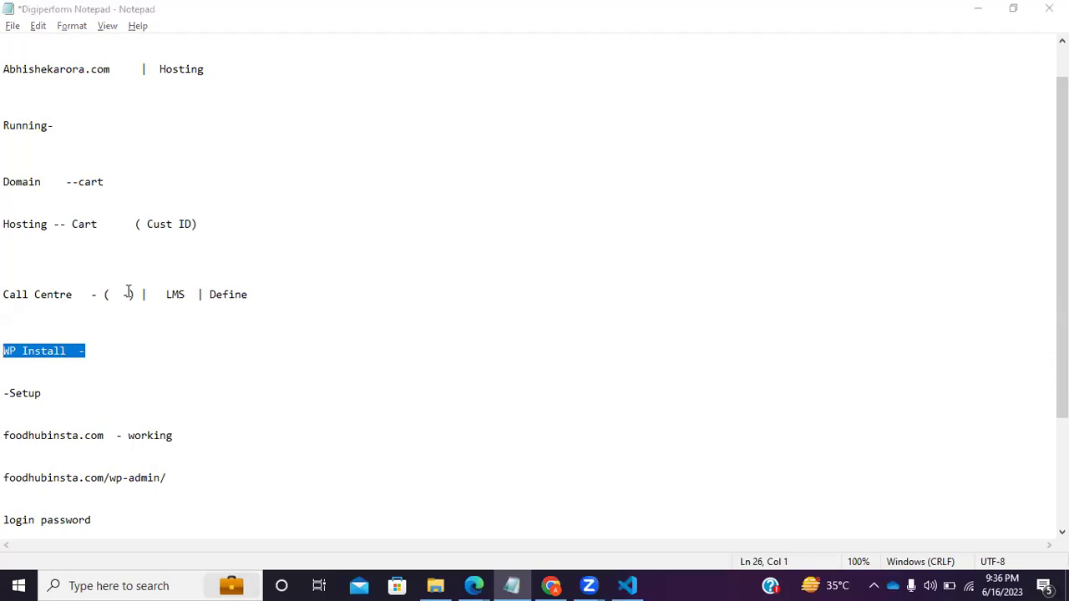
Select the Call Centre line in the notes, then search Windows for 'contro'.
{"action": "left_click_drag", "start_coordinate": [97, 299], "coordinate": [4, 297]}
{"action": "left_click", "coordinate": [125, 334]}
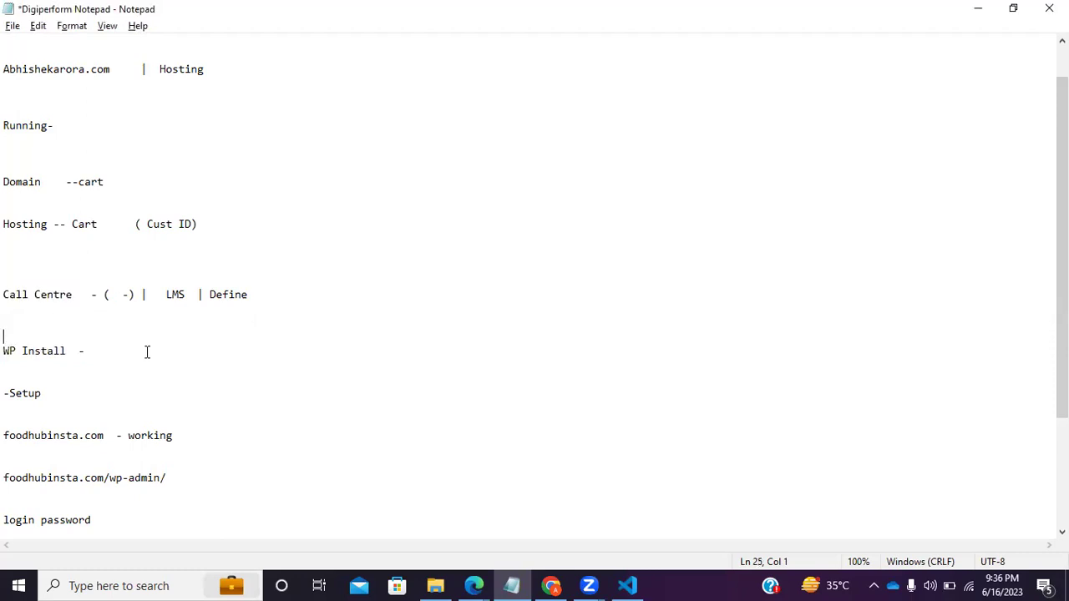
{"action": "left_click", "coordinate": [76, 586]}
{"action": "type", "text": "contro"}
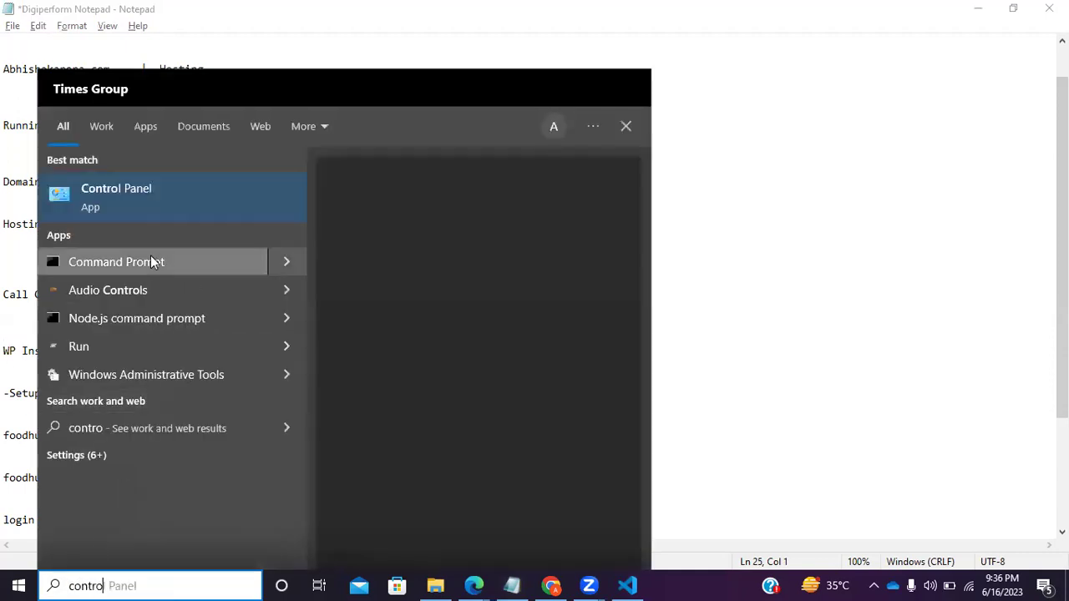
Open Control Panel from the search results, then go back to the cPanel lesson in Chrome.
{"action": "left_click", "coordinate": [145, 198]}
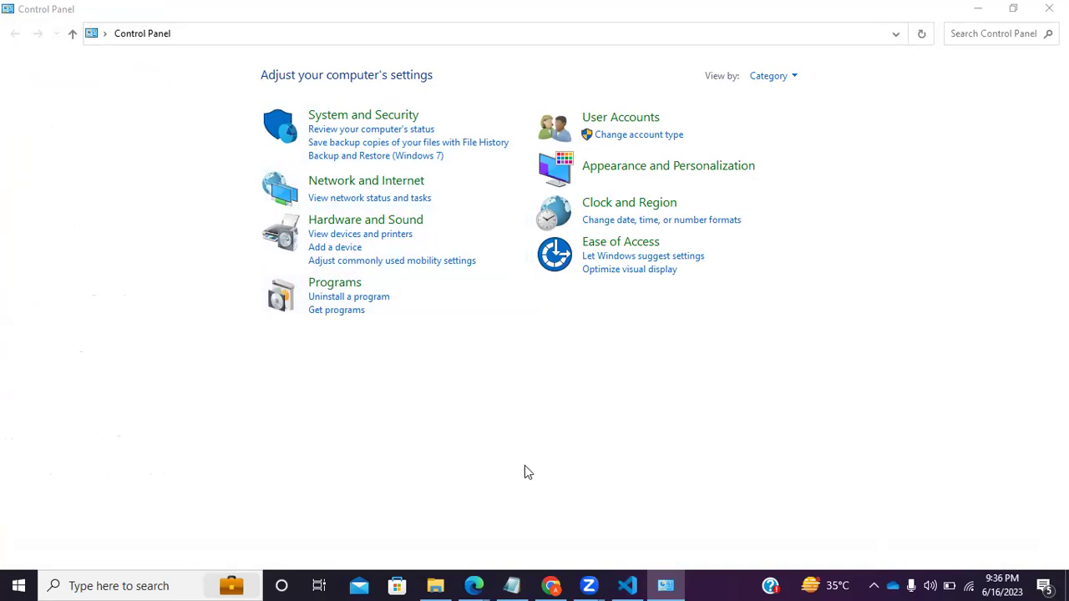
{"action": "left_click", "coordinate": [568, 585]}
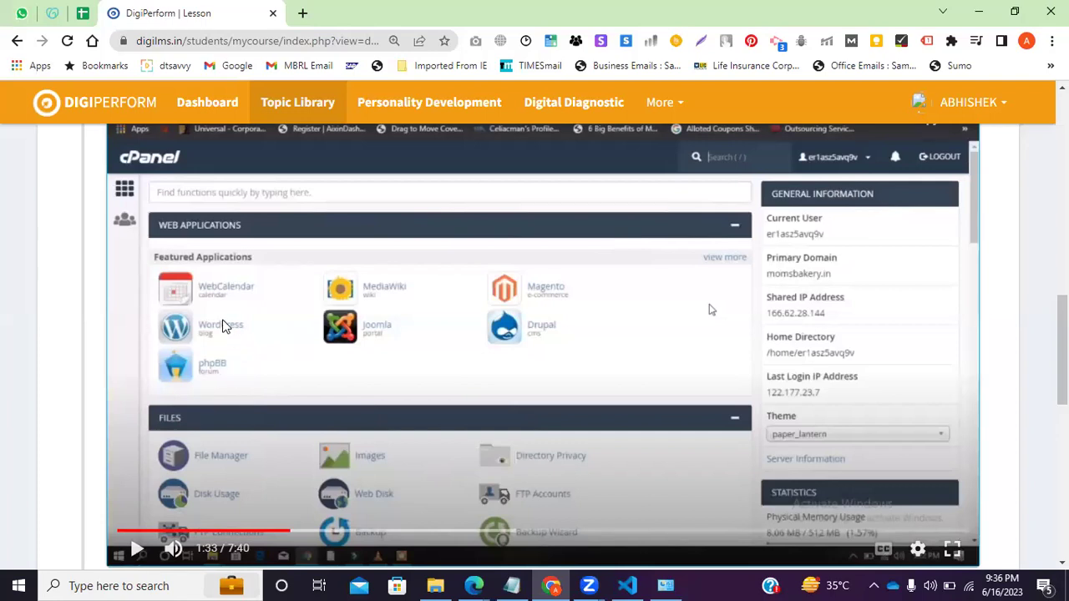
Play the lesson on to Installatron's WordPress install page and make the video full screen.
{"action": "left_click", "coordinate": [137, 549]}
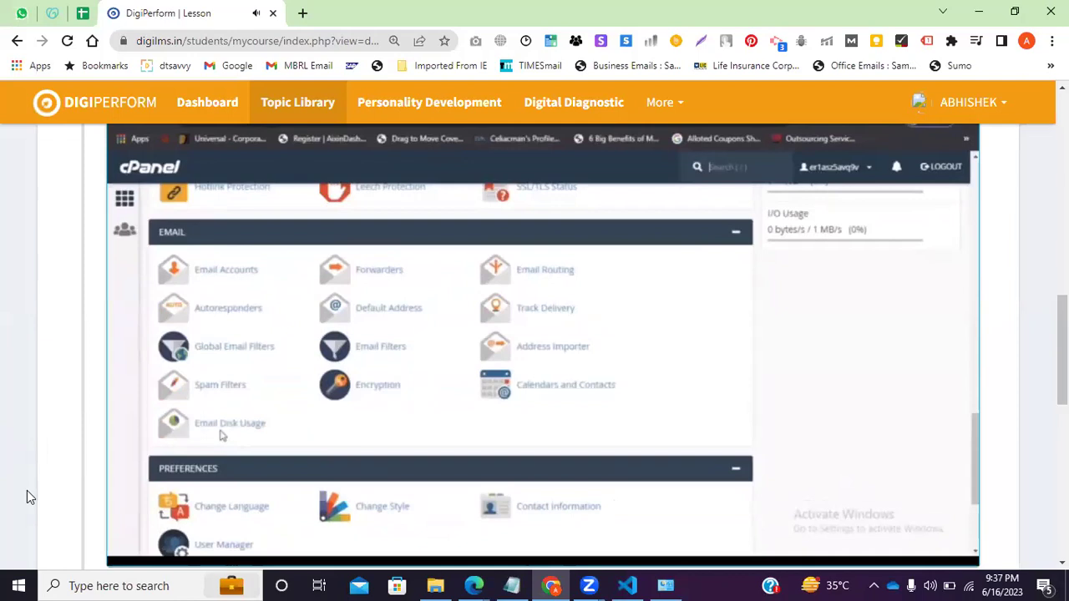
{"action": "mouse_move", "coordinate": [259, 473]}
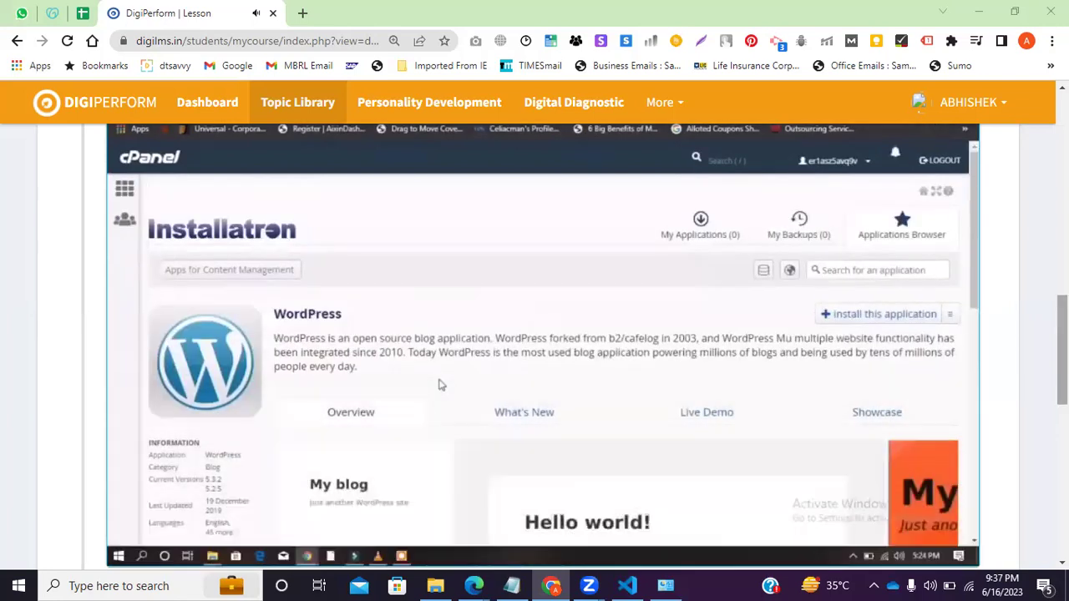
{"action": "scroll", "coordinate": [582, 367], "scroll_direction": "down", "scroll_amount": 1}
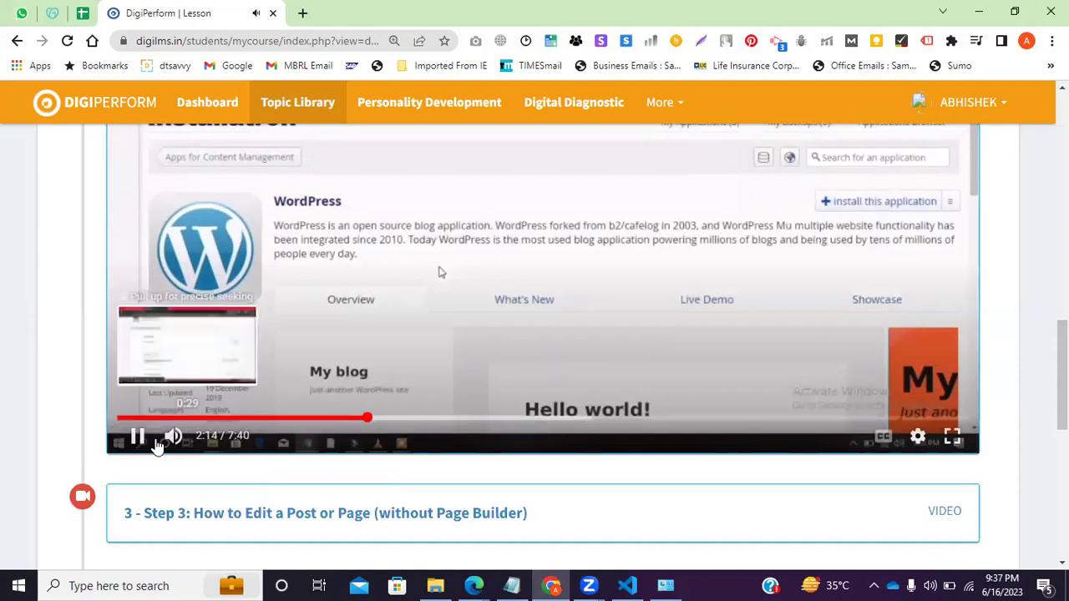
{"action": "left_click", "coordinate": [138, 436]}
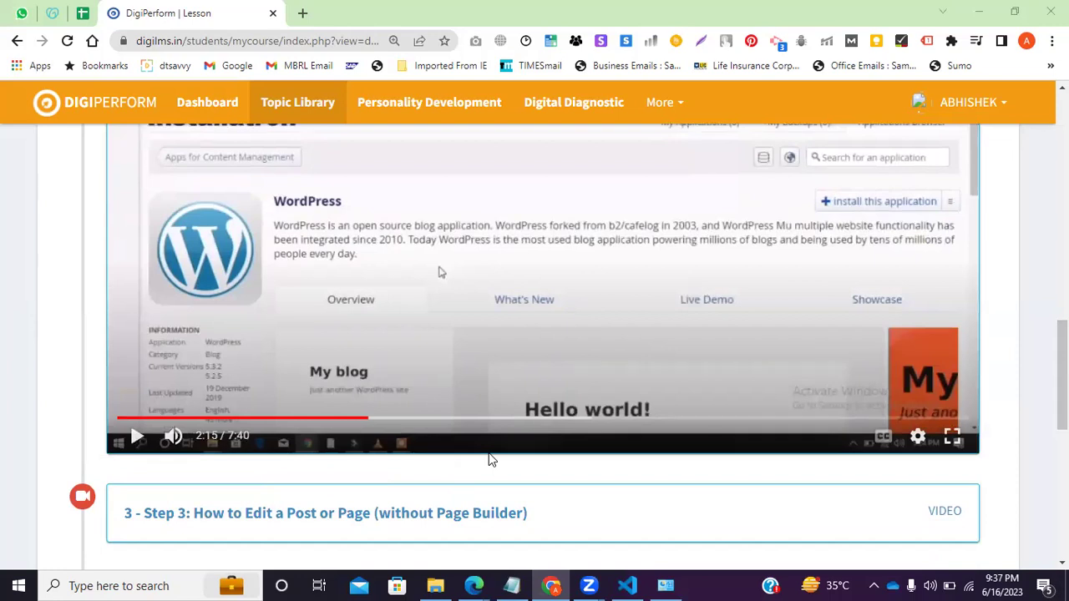
{"action": "left_click", "coordinate": [135, 438]}
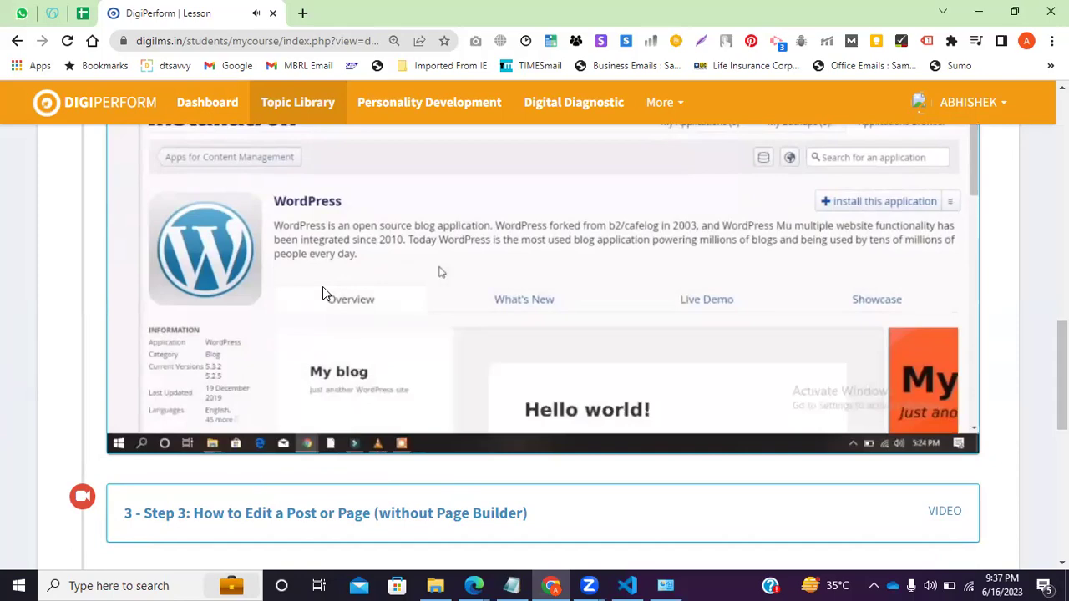
{"action": "left_click", "coordinate": [958, 441]}
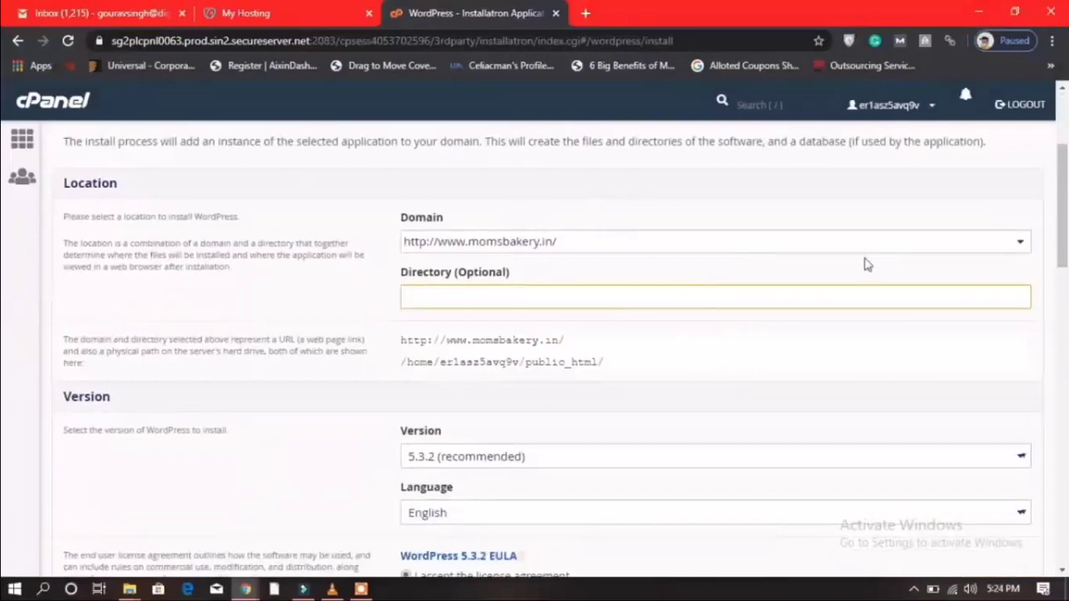
Scroll down the install settings and replace the username field with 'admin'.
{"action": "mouse_move", "coordinate": [194, 431]}
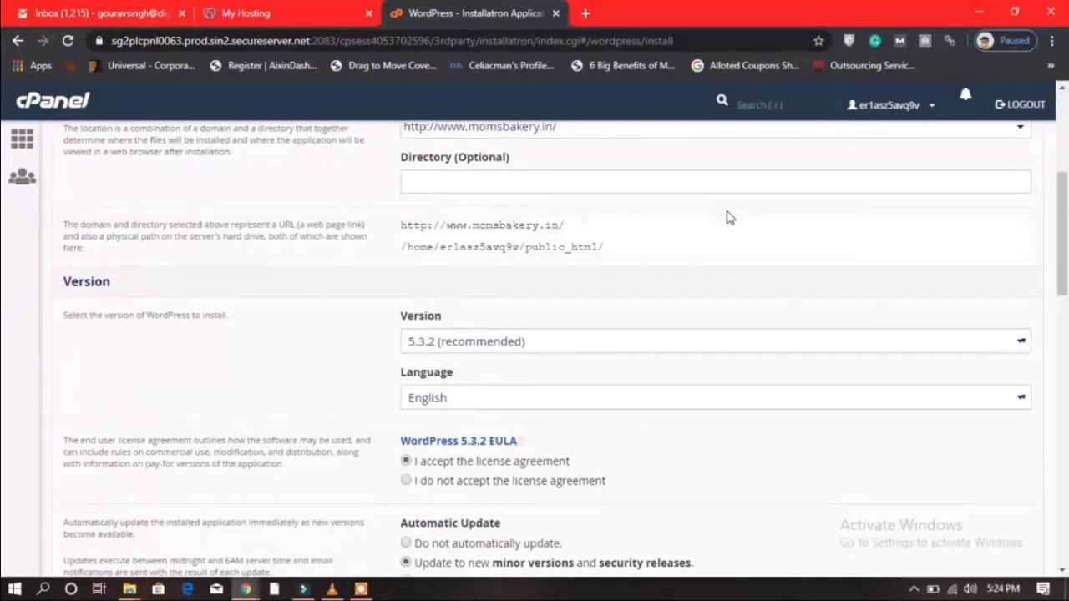
{"action": "scroll", "coordinate": [726, 217], "scroll_direction": "down", "scroll_amount": 5}
{"action": "scroll", "coordinate": [517, 251], "scroll_direction": "down", "scroll_amount": 1}
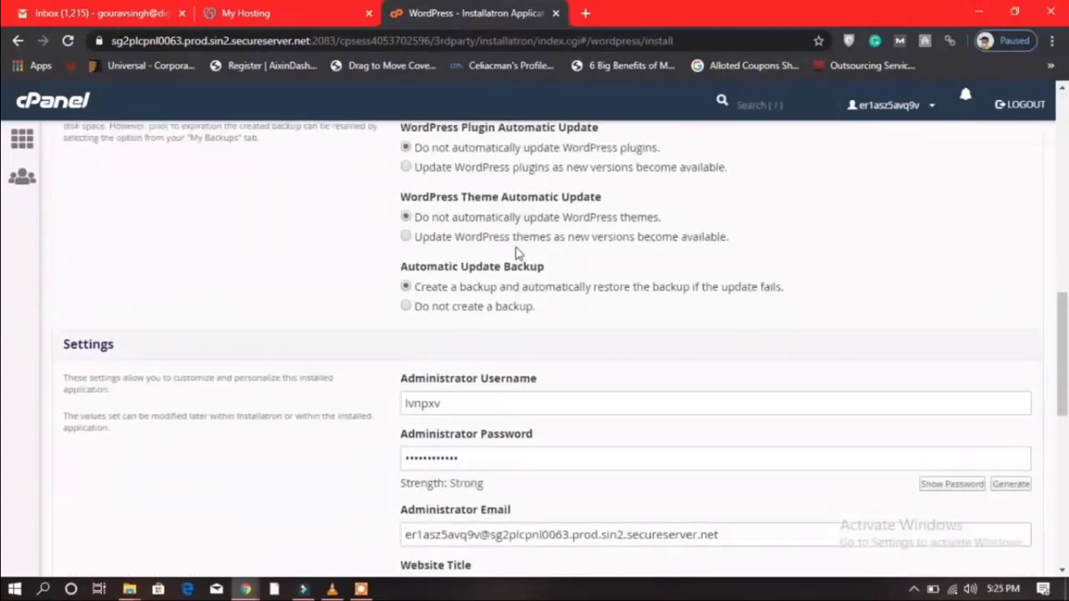
{"action": "scroll", "coordinate": [518, 253], "scroll_direction": "down", "scroll_amount": 1}
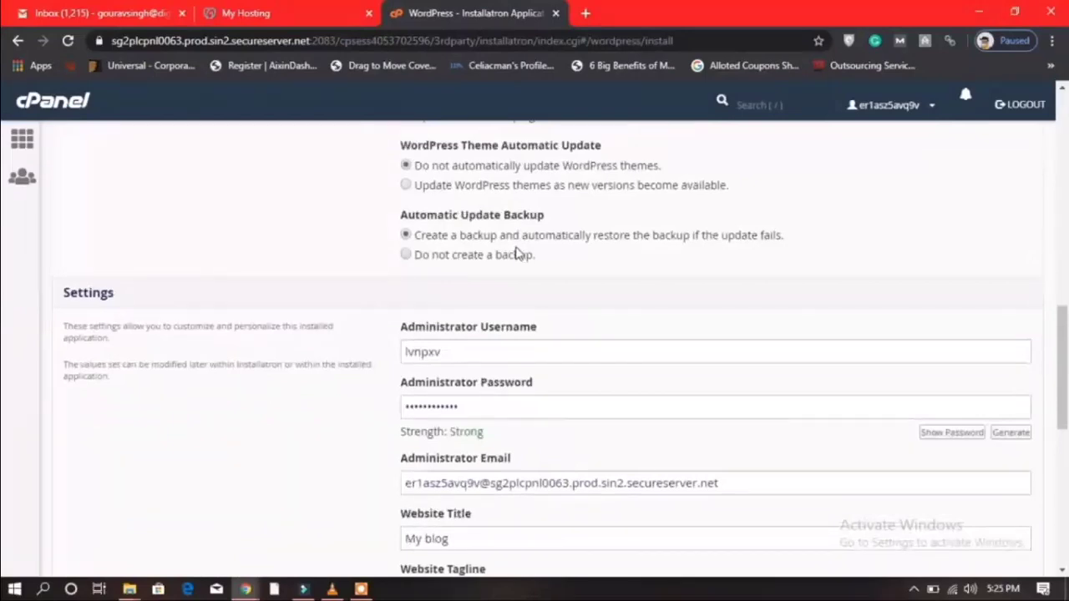
{"action": "scroll", "coordinate": [518, 253], "scroll_direction": "down", "scroll_amount": 1}
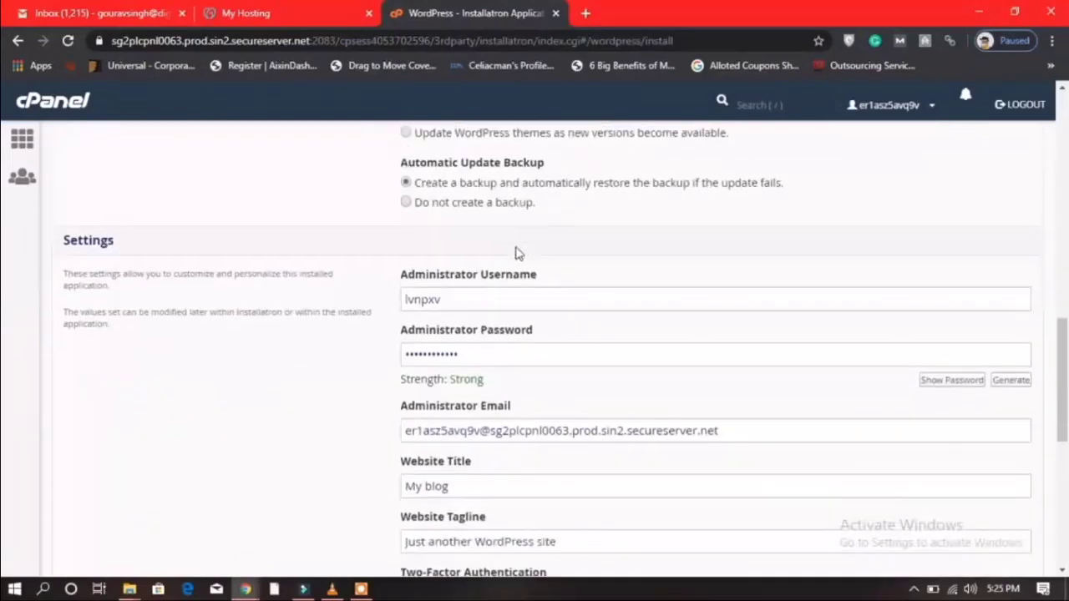
{"action": "left_click", "coordinate": [490, 309]}
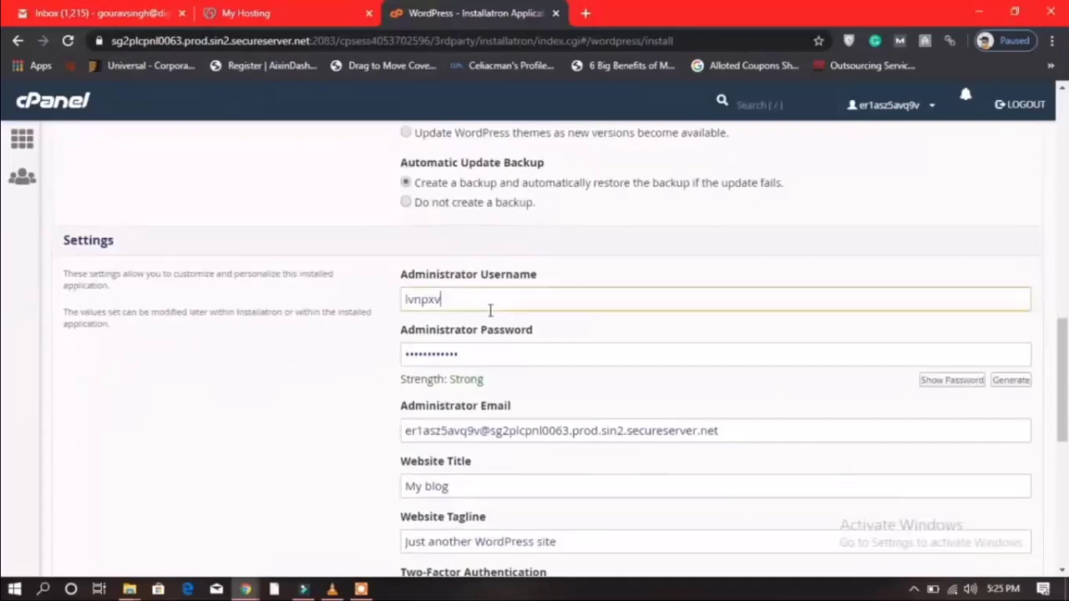
{"action": "key", "text": "ctrl+a"}
{"action": "type", "text": "admin"}
Enter a password in the password field, then pause and resume the video.
{"action": "left_click", "coordinate": [490, 358]}
{"action": "key", "text": "ctrl+a"}
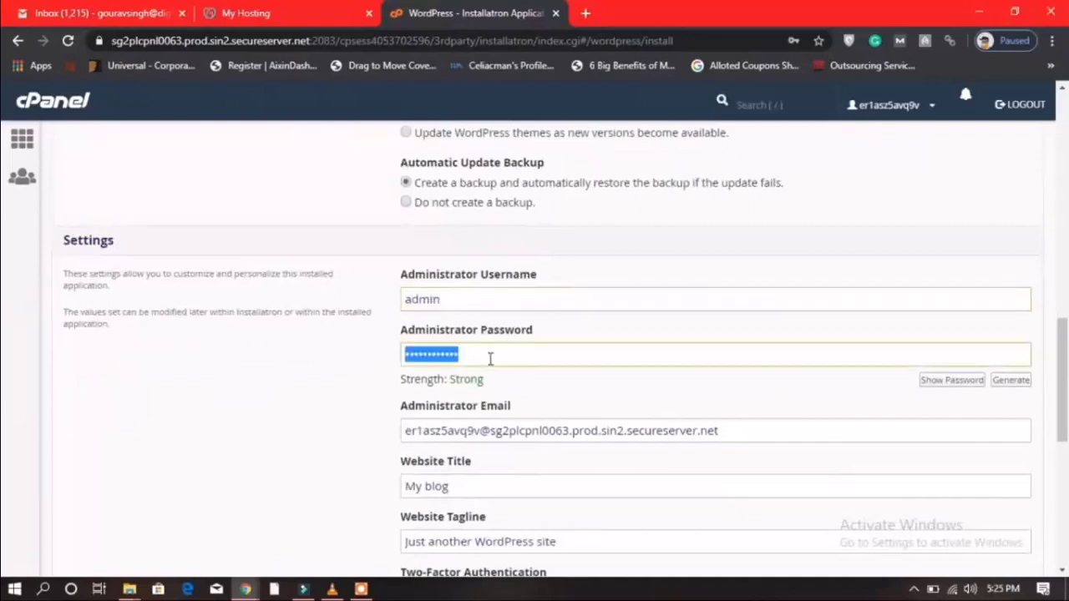
{"action": "type", "text": "••••••"}
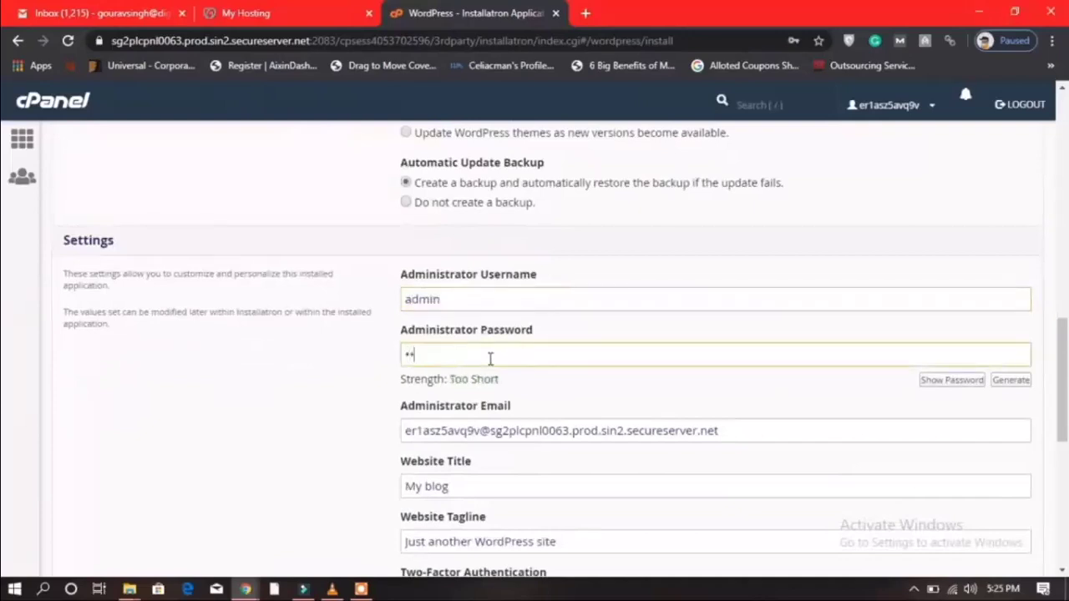
{"action": "type", "text": "•••"}
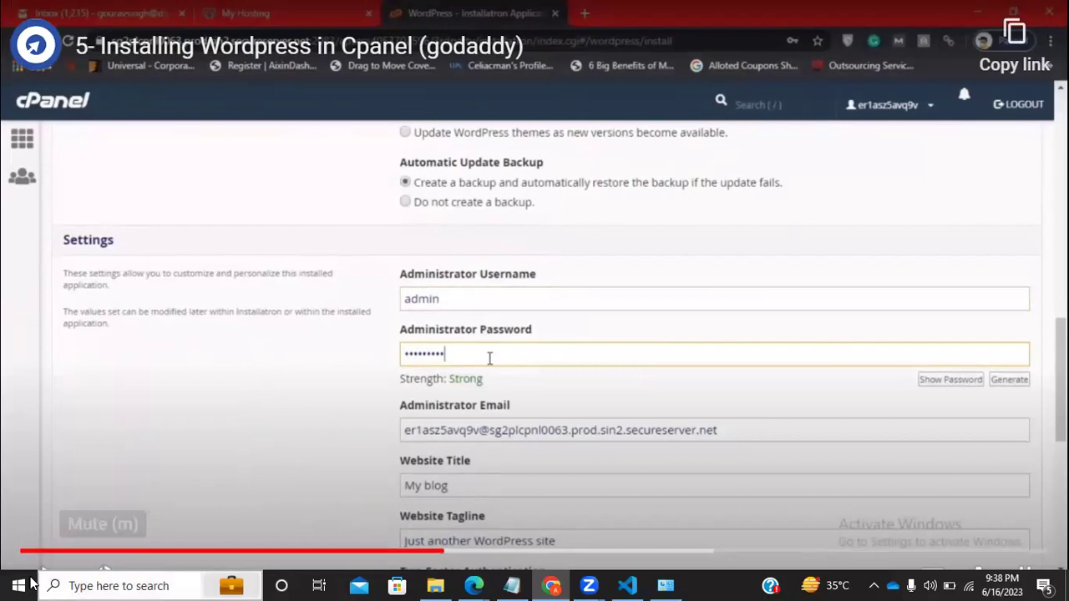
{"action": "left_click", "coordinate": [171, 493]}
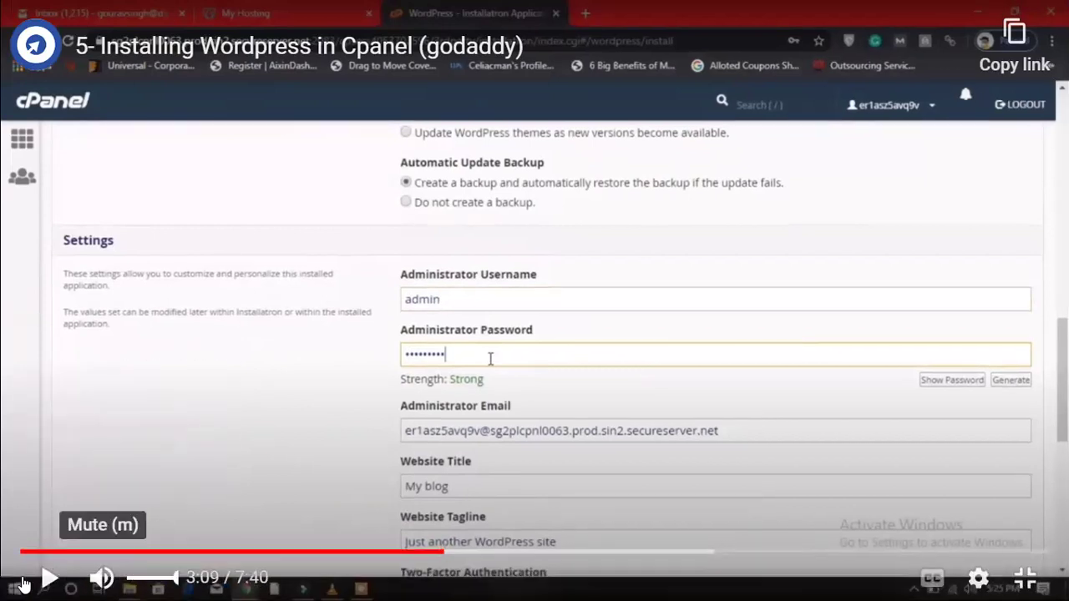
{"action": "left_click", "coordinate": [152, 491]}
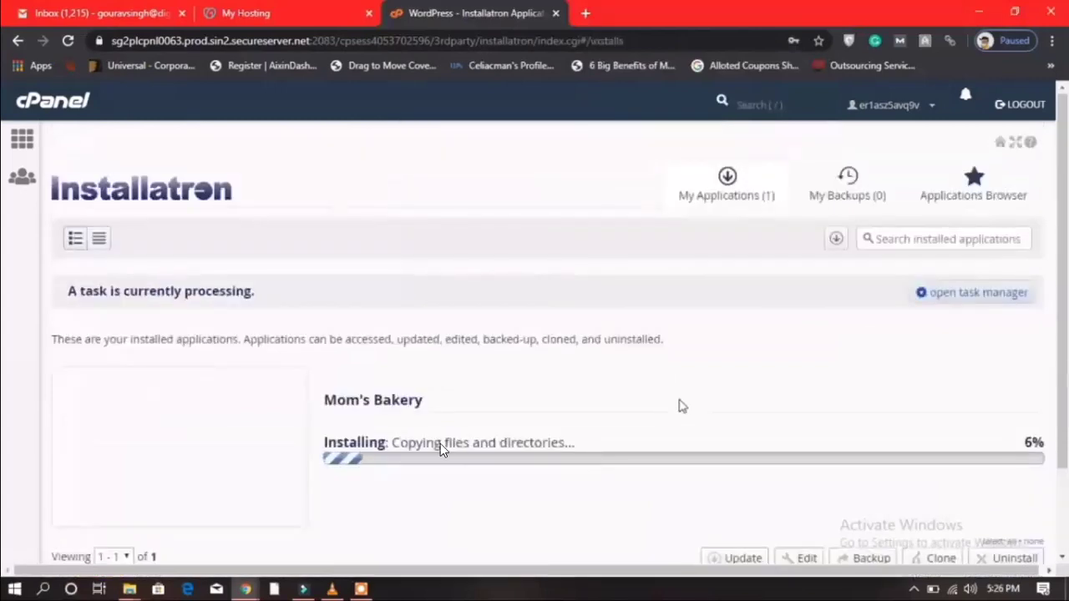
Pause the lesson video at 3:43 on the finished Mom's Bakery install and exit full screen.
{"action": "mouse_move", "coordinate": [421, 455]}
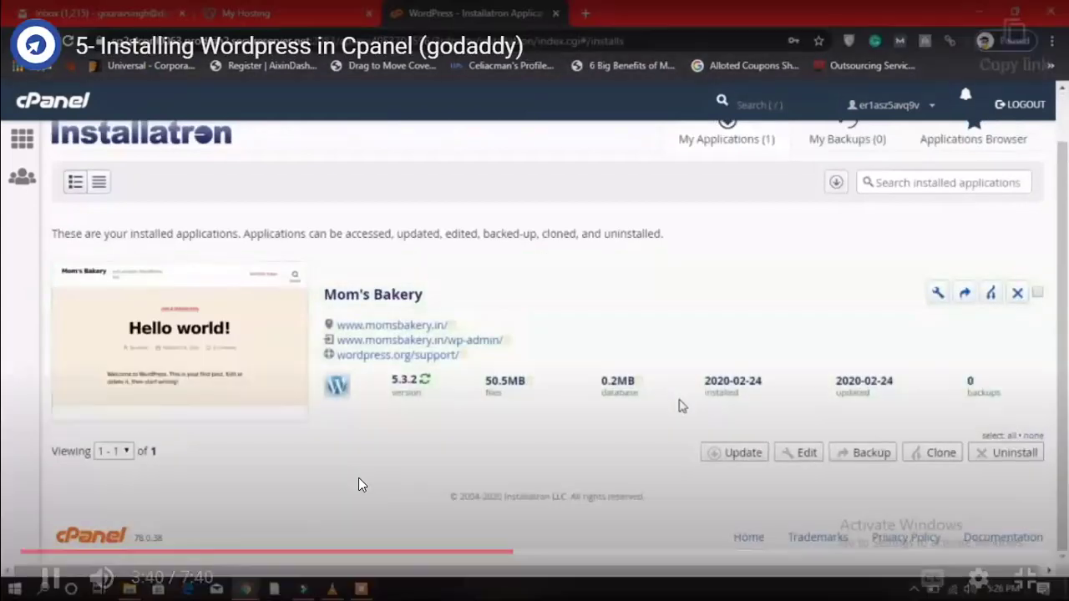
{"action": "left_click", "coordinate": [354, 458]}
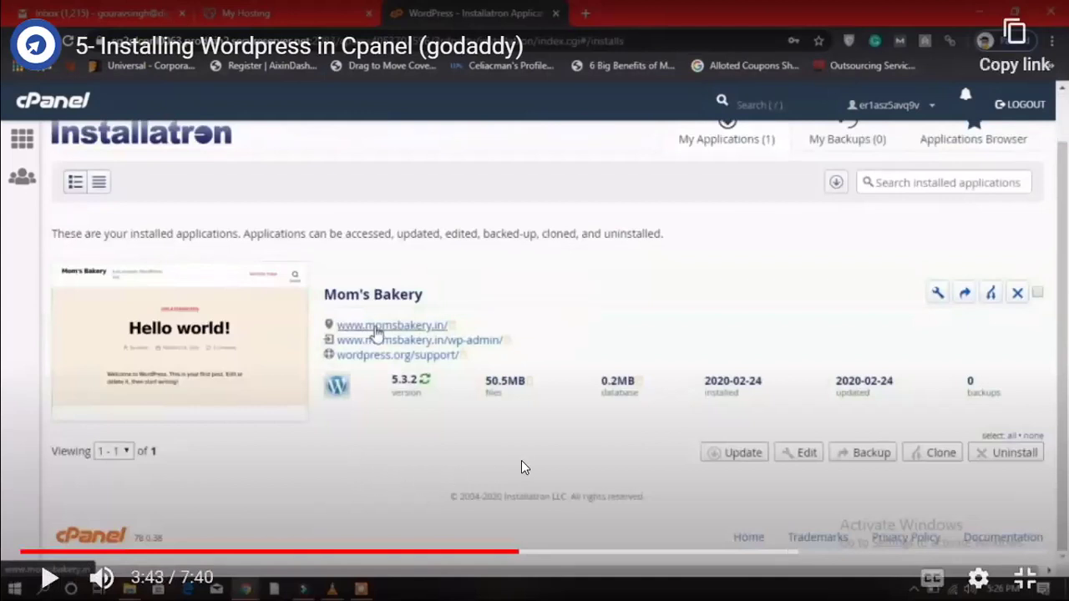
{"action": "key", "text": "Escape"}
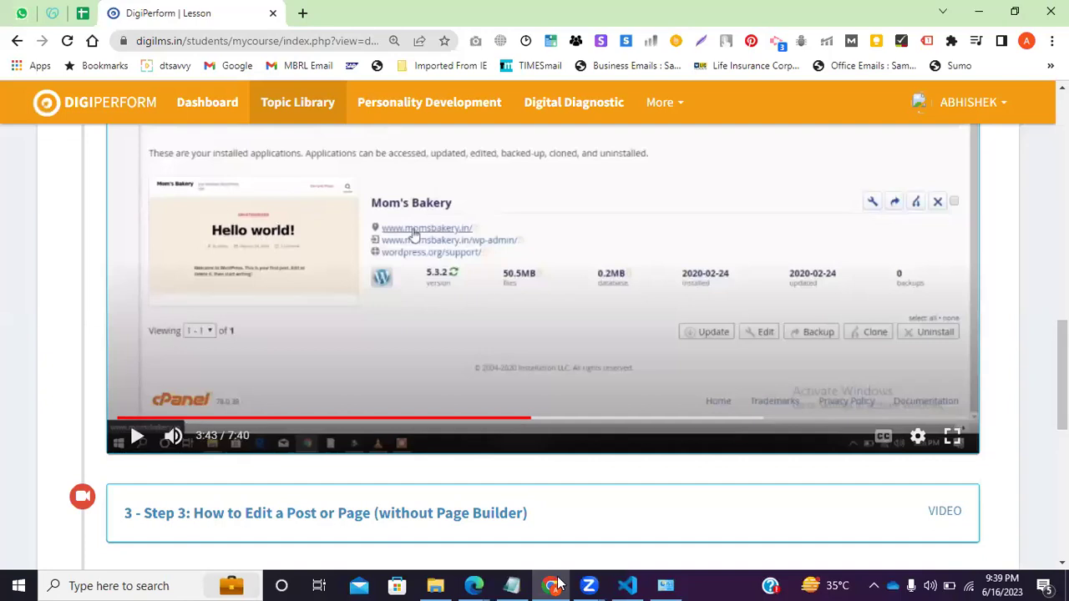
Glance at the Notepad notes, then return to the lesson page.
{"action": "key", "text": "alt+Tab"}
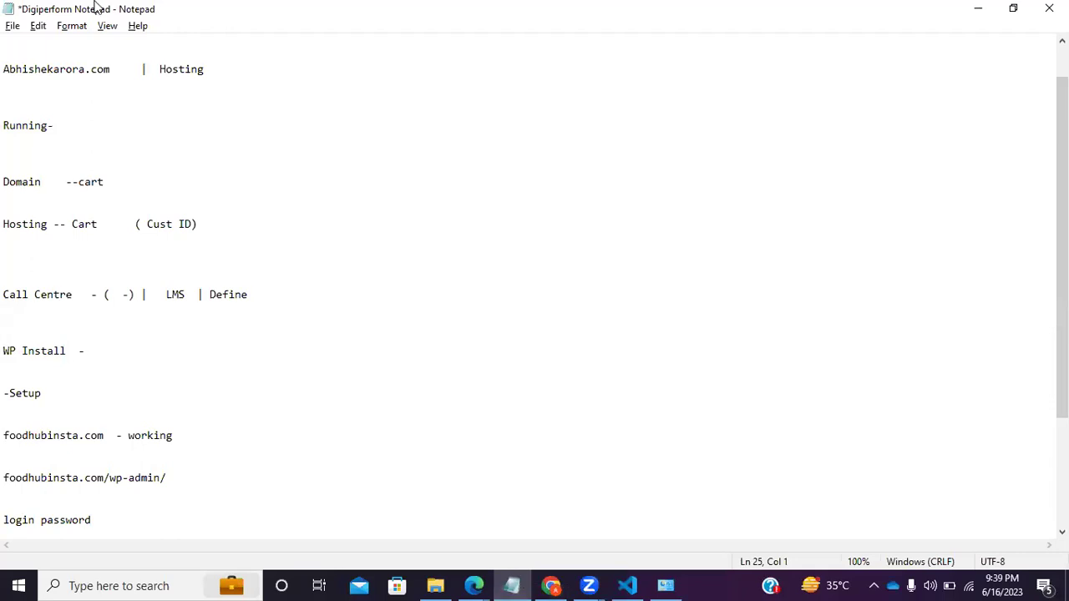
{"action": "key", "text": "alt+Tab"}
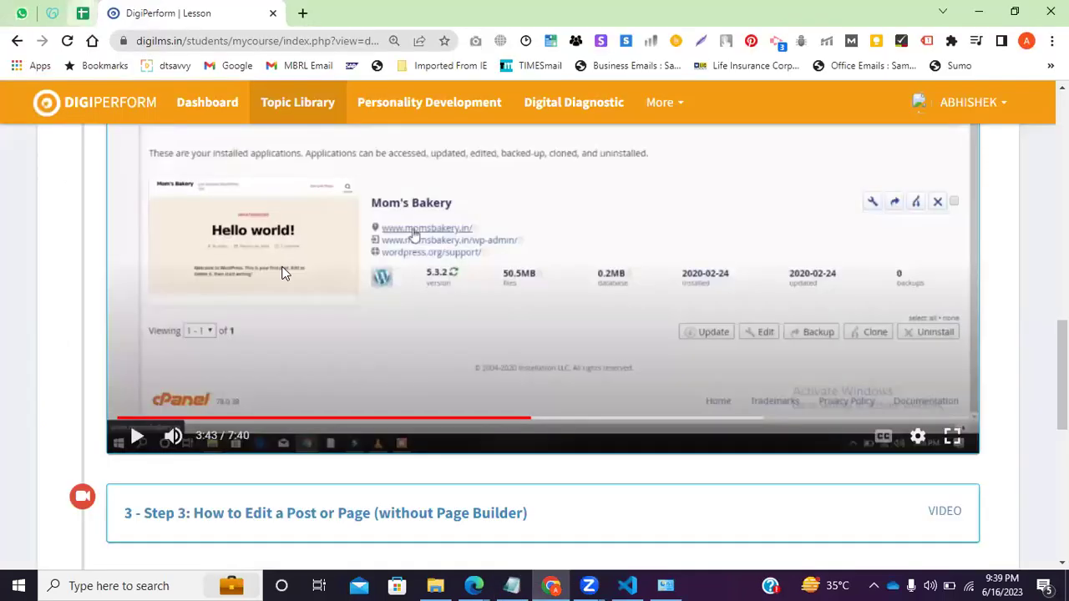
{"action": "scroll", "coordinate": [284, 322], "scroll_direction": "up", "scroll_amount": 1}
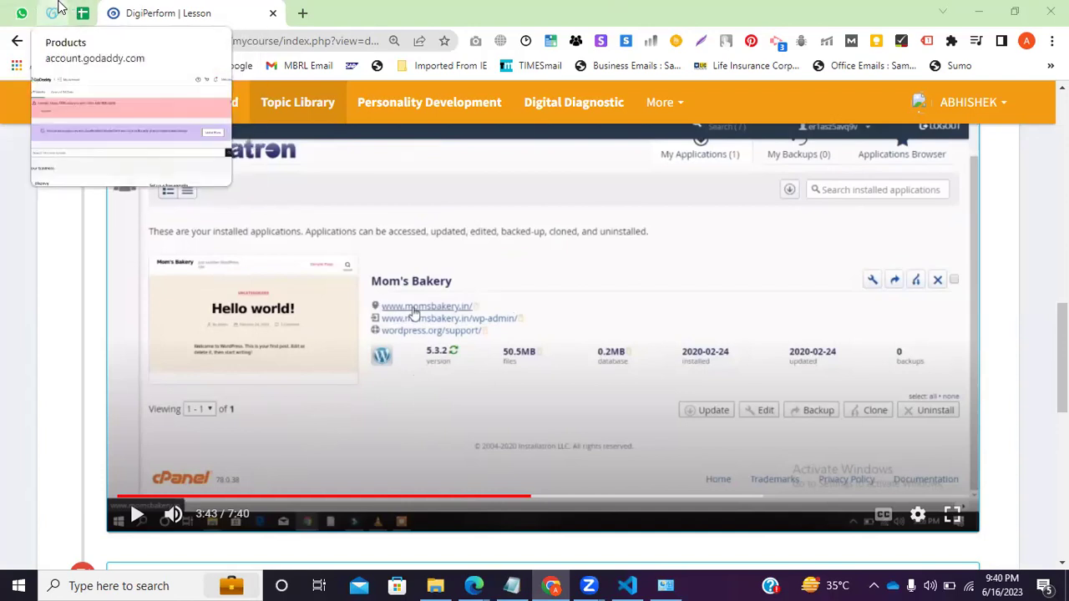
Load the dtsavvy WordPress login page in a new tab from the 'wp' address suggestions.
{"action": "left_click", "coordinate": [299, 15]}
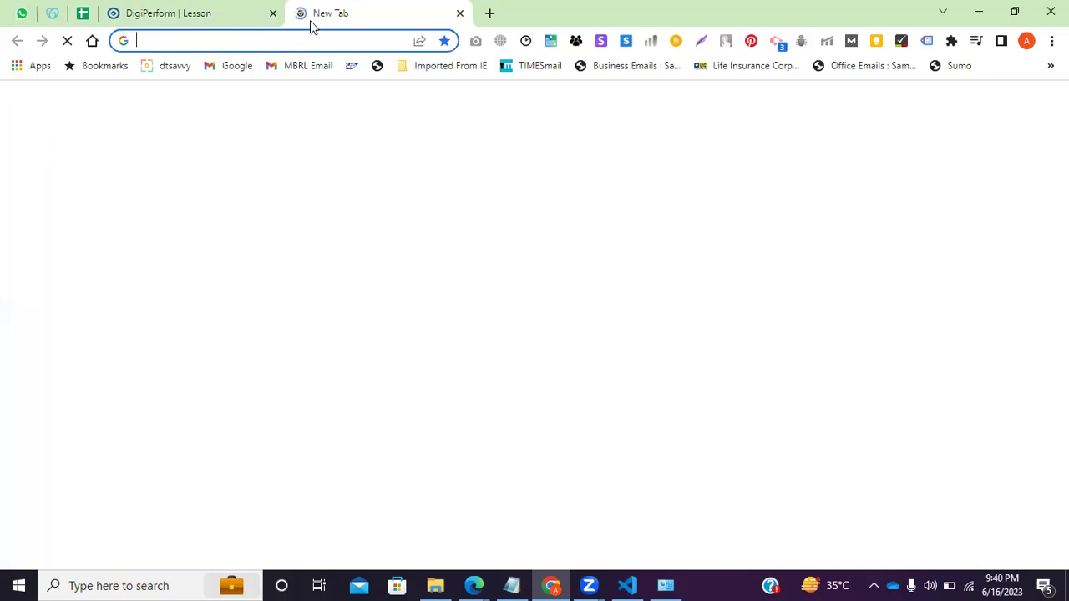
{"action": "type", "text": "wp"}
{"action": "key", "text": "Down"}
{"action": "key", "text": "Down"}
{"action": "key", "text": "Down"}
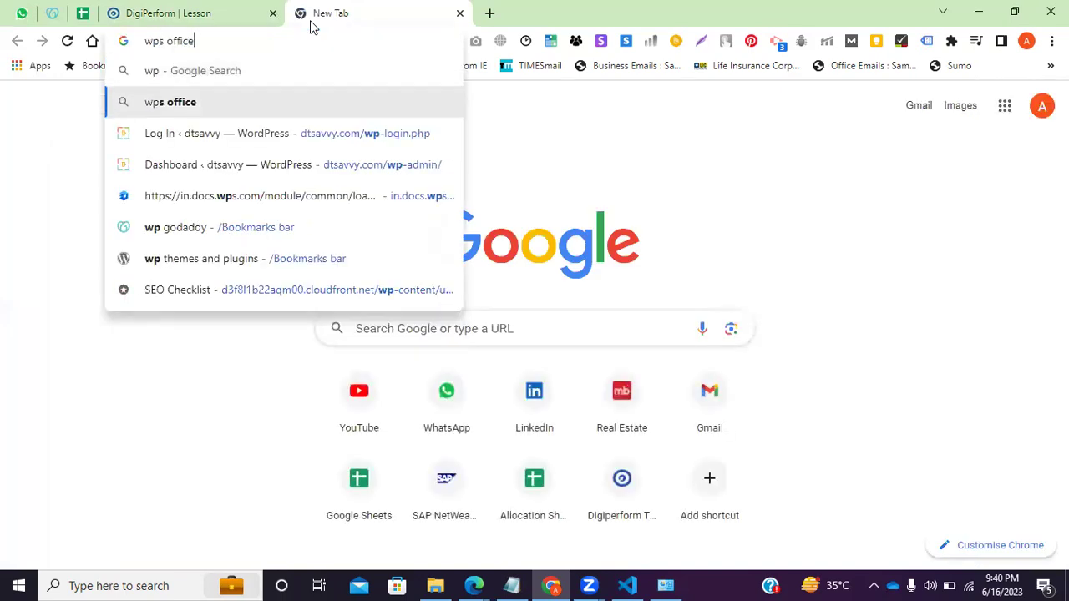
{"action": "key", "text": "Up"}
{"action": "key", "text": "Return"}
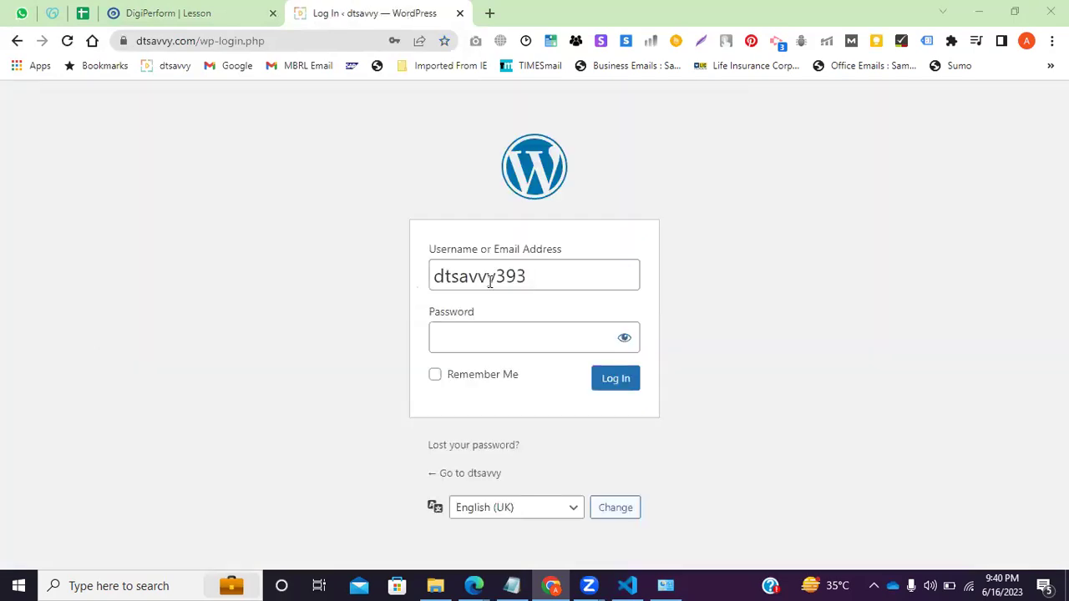
Log in with the account password and Remember Me ticked, then highlight wp-admin in the address.
{"action": "left_click", "coordinate": [507, 349]}
{"action": "left_click", "coordinate": [504, 348]}
{"action": "double_click", "coordinate": [532, 343]}
{"action": "type", "text": "•••••••"}
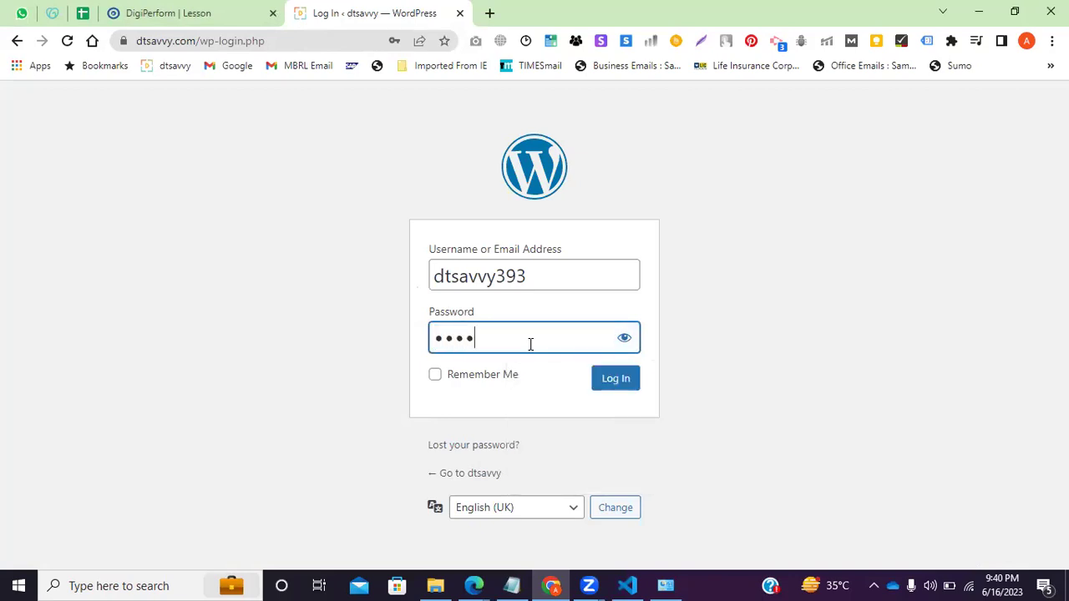
{"action": "type", "text": "••••"}
{"action": "left_click", "coordinate": [444, 377]}
{"action": "left_click", "coordinate": [445, 377]}
{"action": "left_click", "coordinate": [622, 381]}
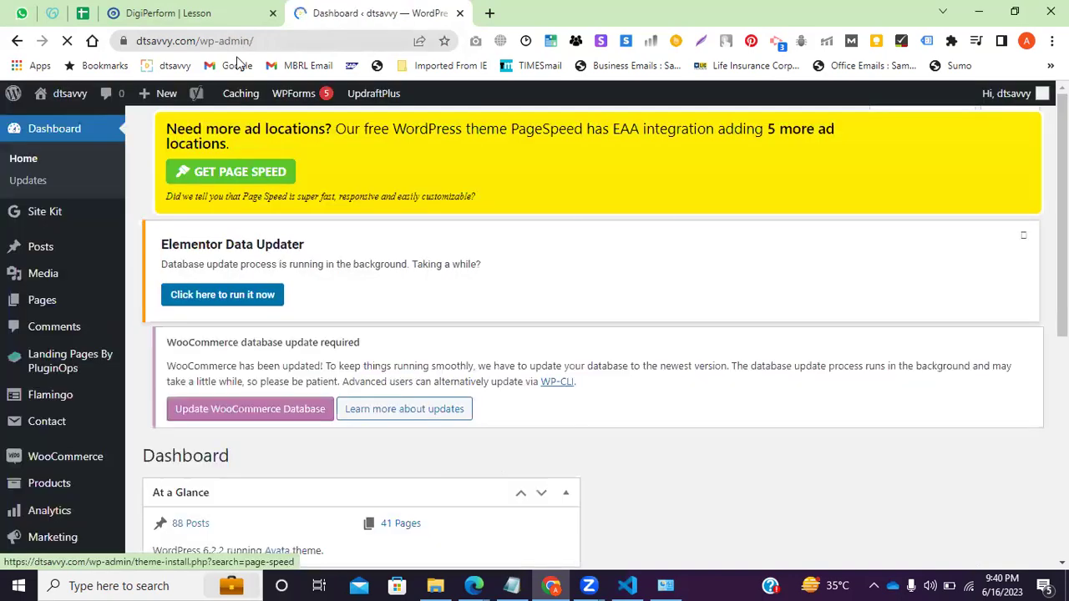
{"action": "left_click", "coordinate": [267, 41]}
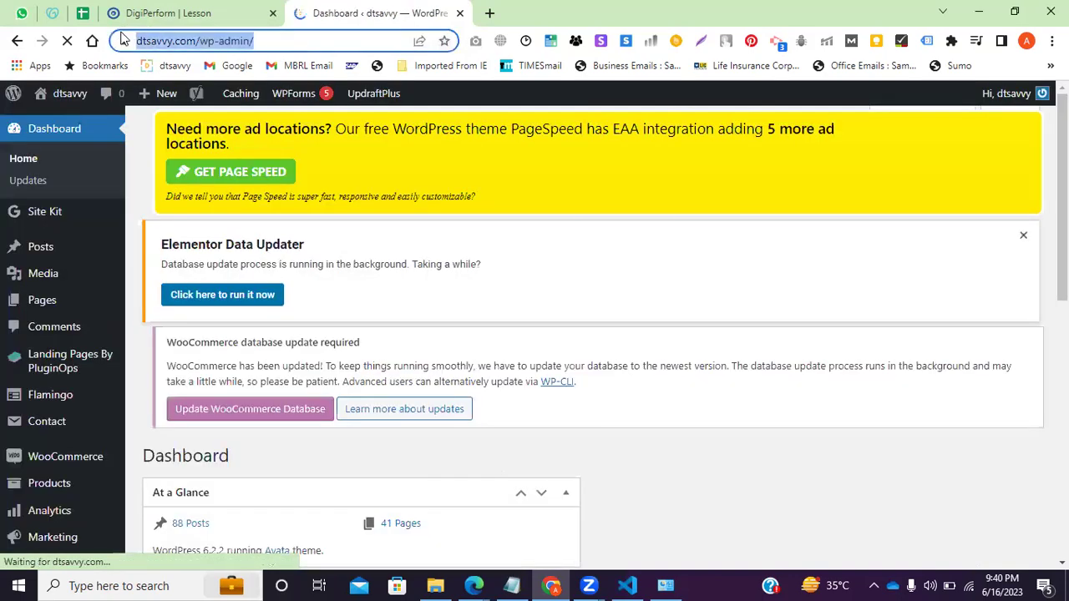
{"action": "left_click_drag", "start_coordinate": [317, 41], "coordinate": [233, 41]}
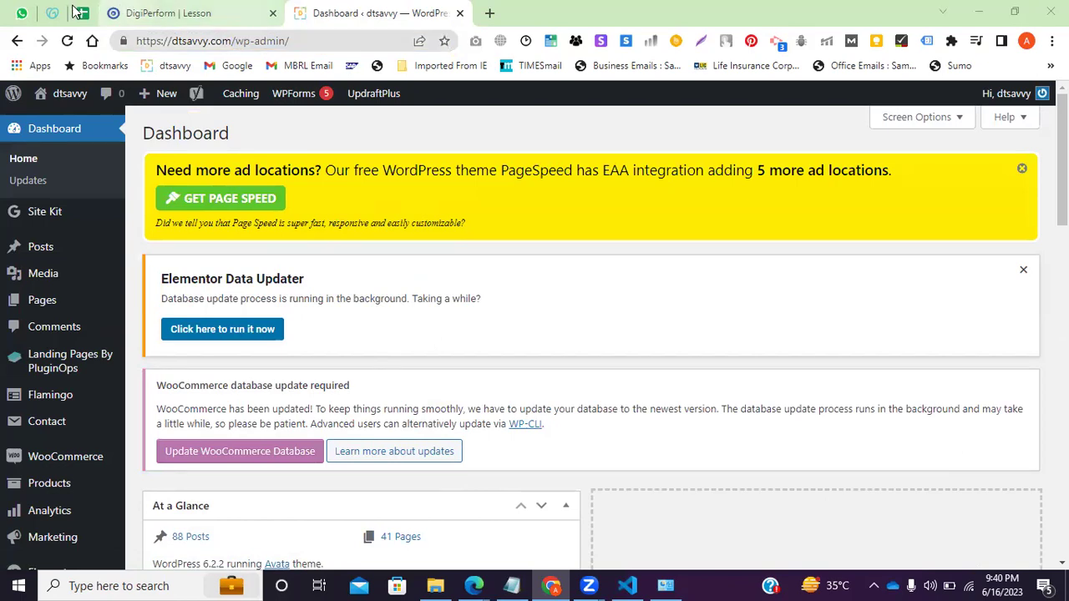
Resume the lesson video and pause it at 4:43 on the WordPress 5.3.2 Dashboard.
{"action": "left_click", "coordinate": [159, 12]}
{"action": "left_click", "coordinate": [136, 516]}
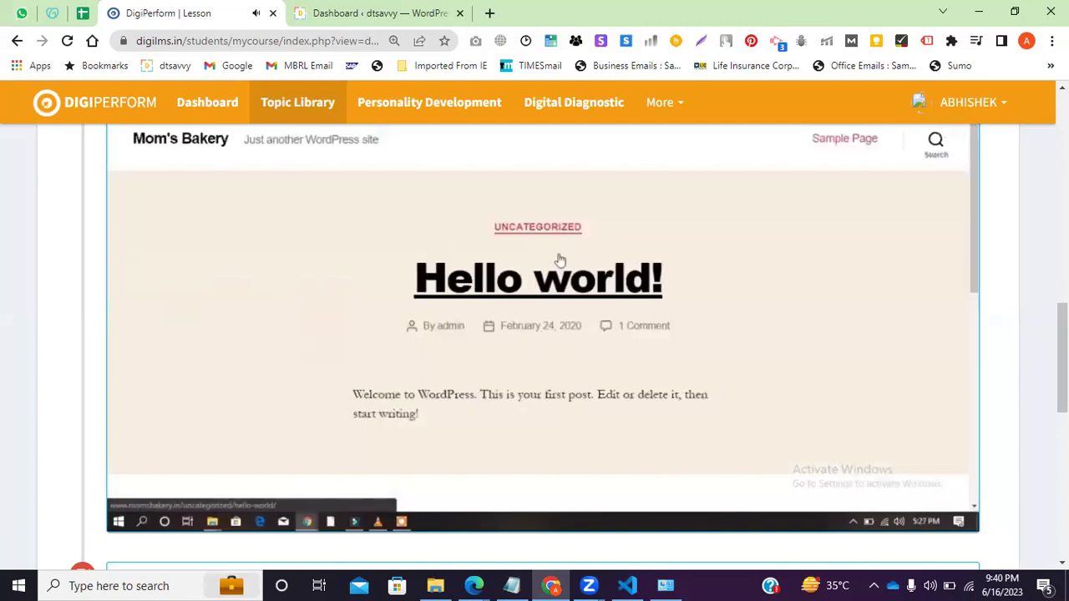
{"action": "mouse_move", "coordinate": [273, 351]}
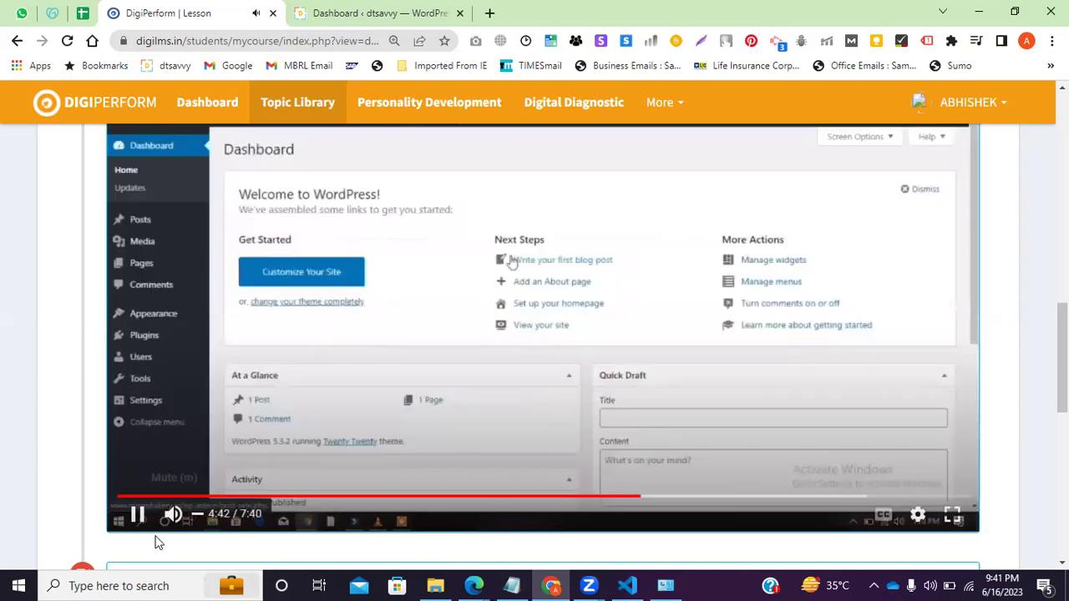
{"action": "left_click", "coordinate": [138, 516]}
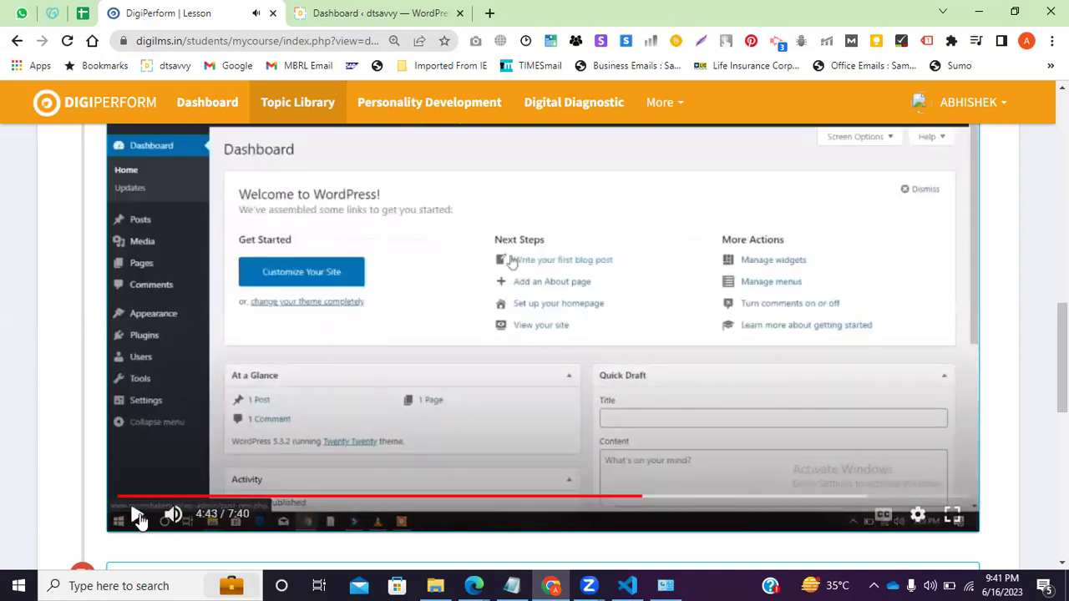
{"action": "left_click", "coordinate": [628, 585]}
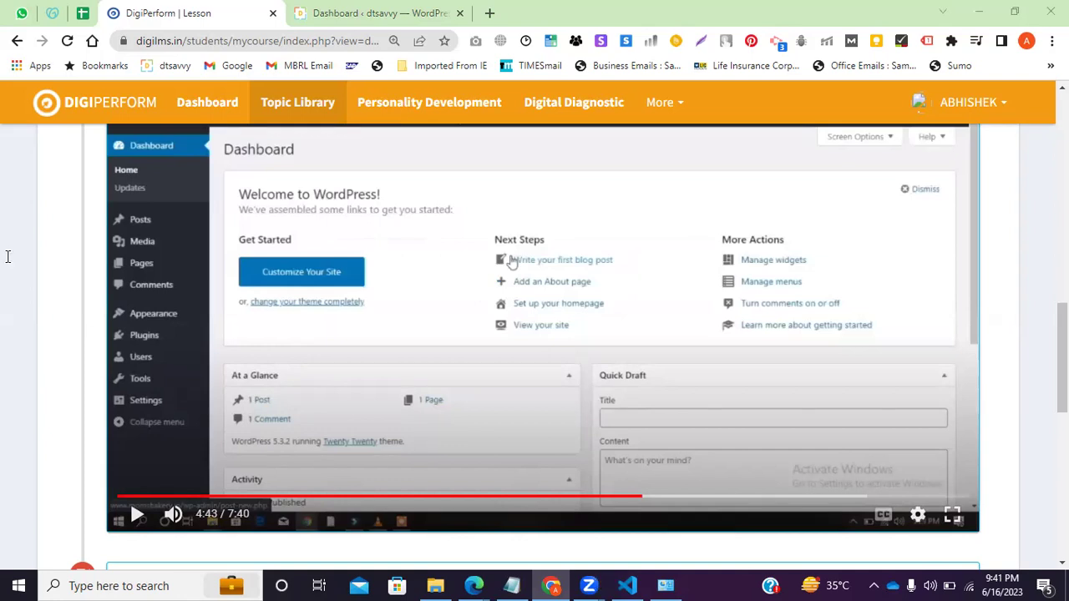
Highlight the Call Centre, Hosting and WP Install lines in the Digiperform notes.
{"action": "key", "text": "alt+Tab"}
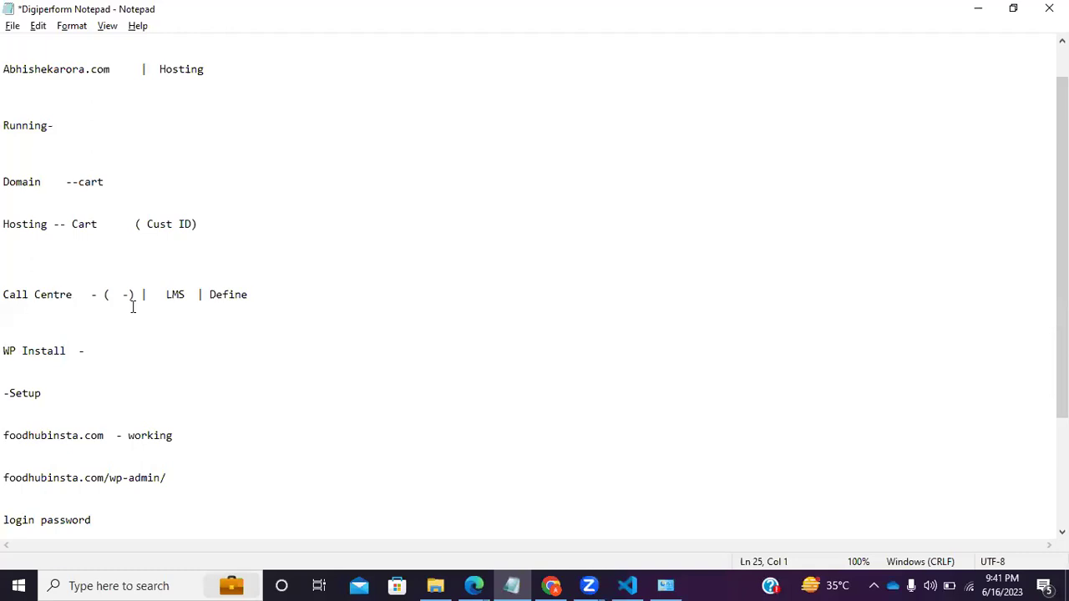
{"action": "left_click_drag", "start_coordinate": [83, 299], "coordinate": [2, 295]}
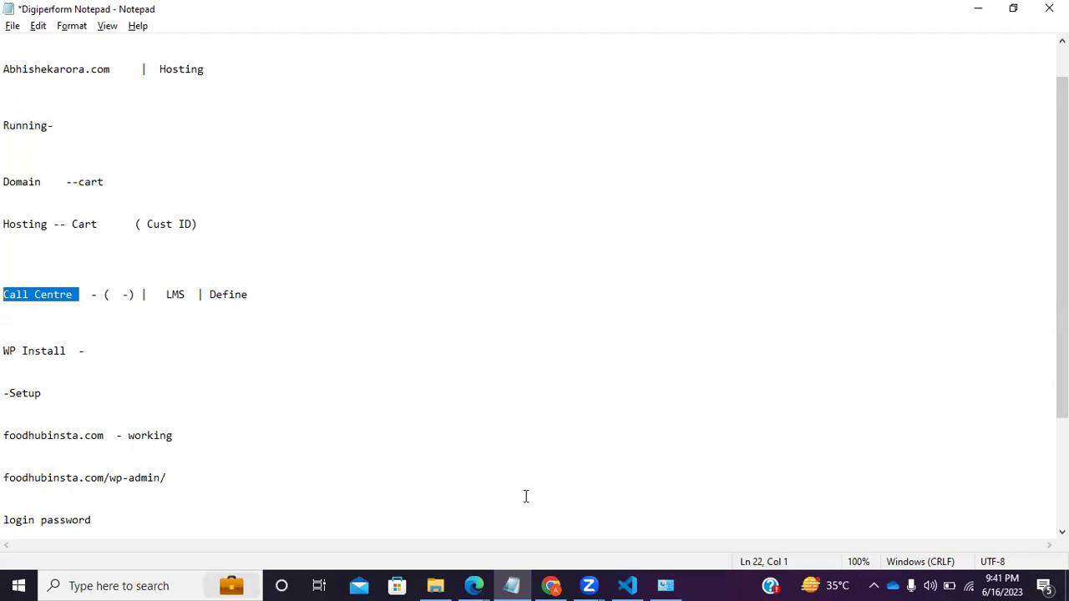
{"action": "left_click", "coordinate": [91, 337]}
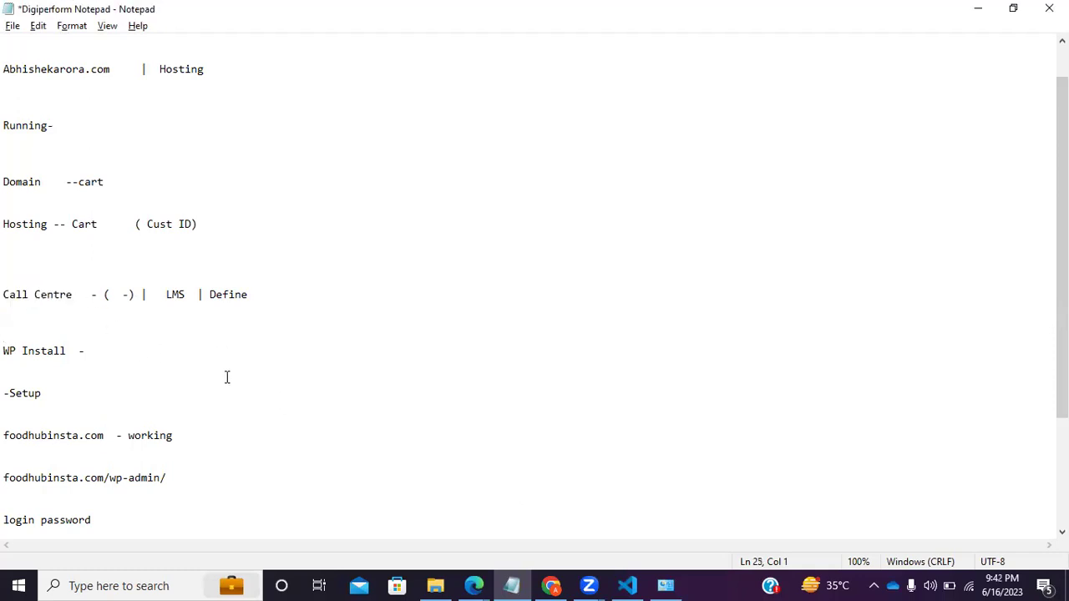
{"action": "scroll", "coordinate": [226, 377], "scroll_direction": "down", "scroll_amount": 2}
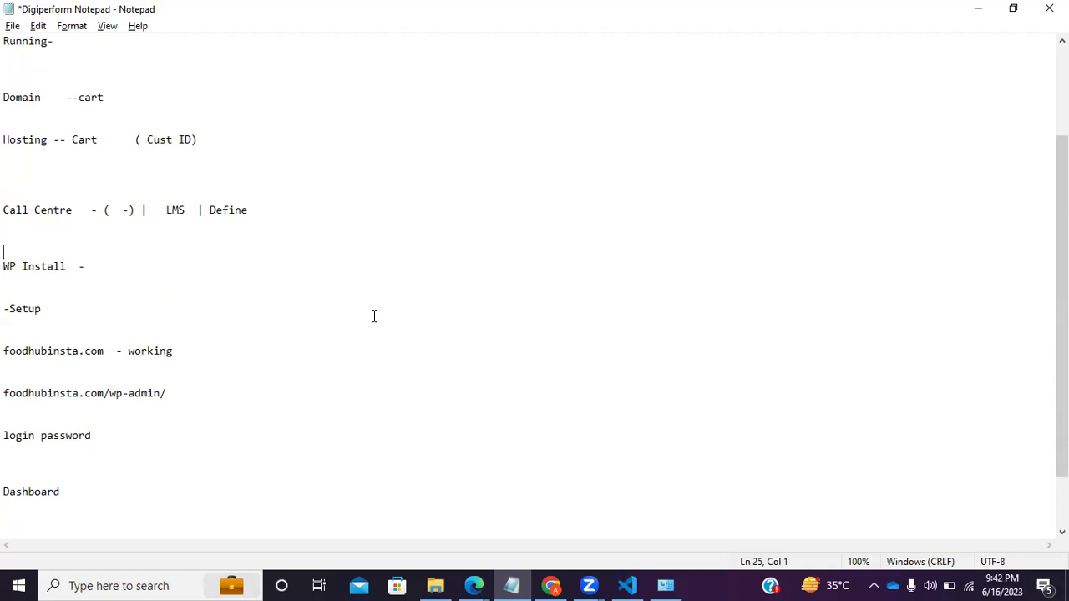
{"action": "scroll", "coordinate": [122, 274], "scroll_direction": "up", "scroll_amount": 2}
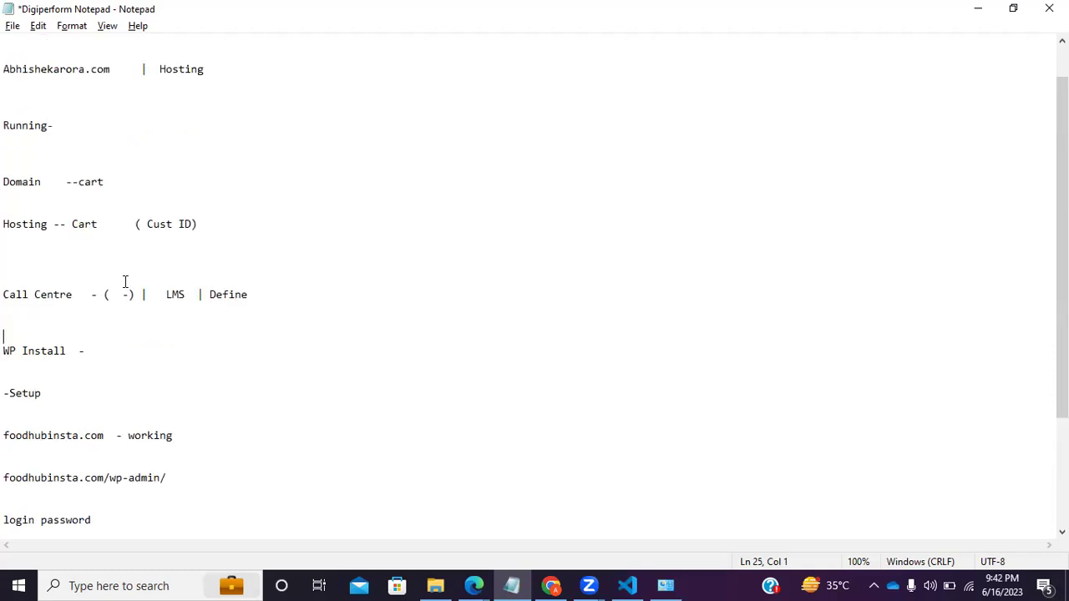
{"action": "left_click_drag", "start_coordinate": [4, 225], "coordinate": [140, 227]}
{"action": "left_click_drag", "start_coordinate": [213, 233], "coordinate": [213, 240]}
{"action": "left_click_drag", "start_coordinate": [4, 294], "coordinate": [253, 296]}
{"action": "left_click", "coordinate": [227, 385]}
{"action": "left_click_drag", "start_coordinate": [3, 350], "coordinate": [70, 399]}
{"action": "scroll", "coordinate": [103, 337], "scroll_direction": "down", "scroll_amount": 1}
{"action": "left_click_drag", "start_coordinate": [3, 252], "coordinate": [167, 435]}
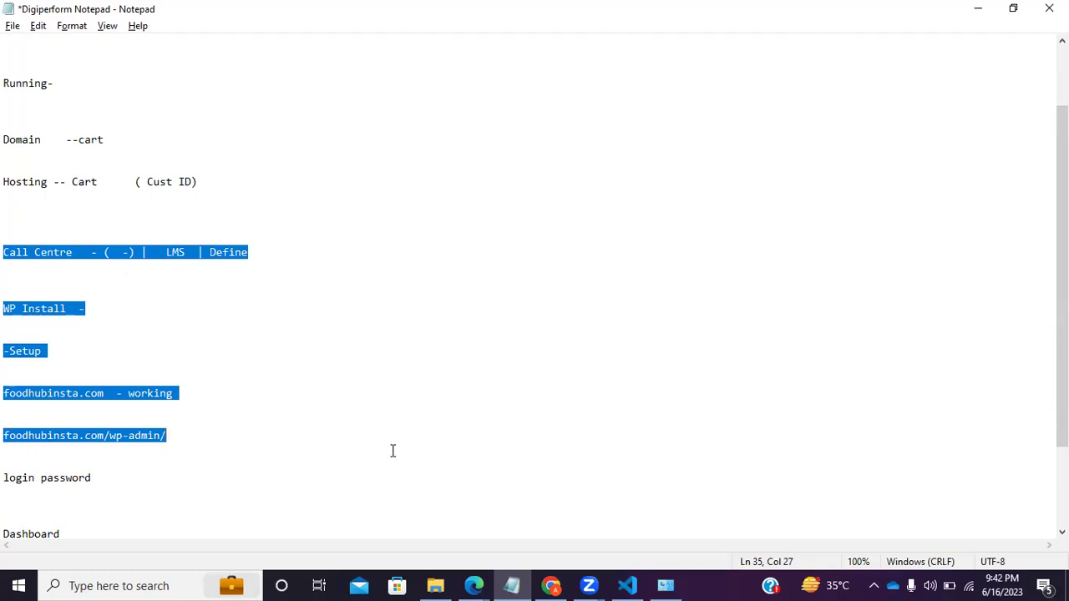
{"action": "key", "text": "alt+Tab"}
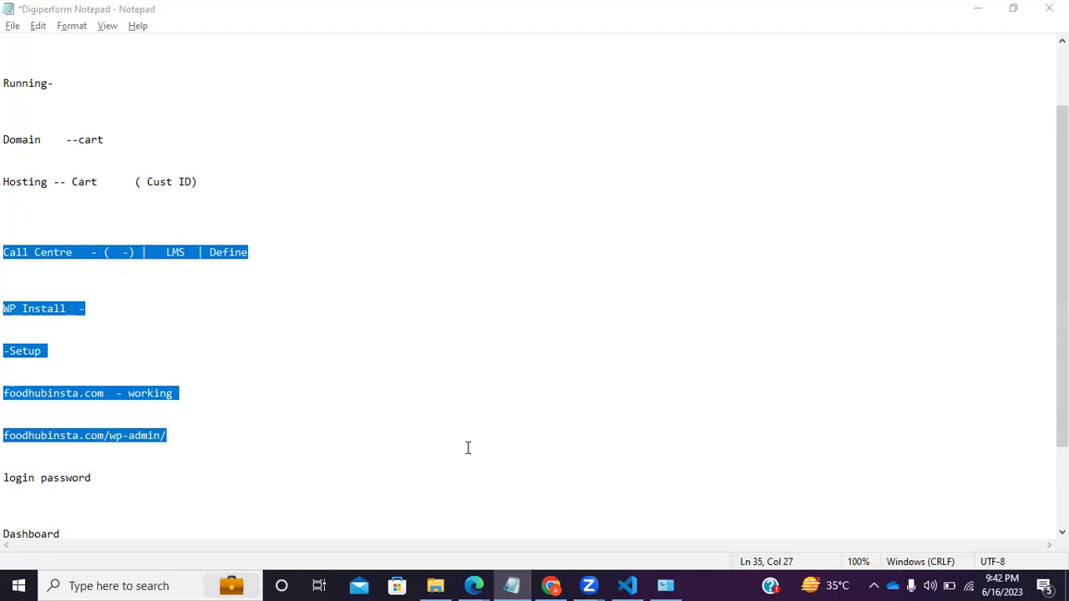
Select the lines from Domain through the foodhubinsta.com wp-admin address, then the Domain and Hosting lines.
{"action": "left_click", "coordinate": [112, 372]}
{"action": "left_click_drag", "start_coordinate": [190, 436], "coordinate": [7, 140]}
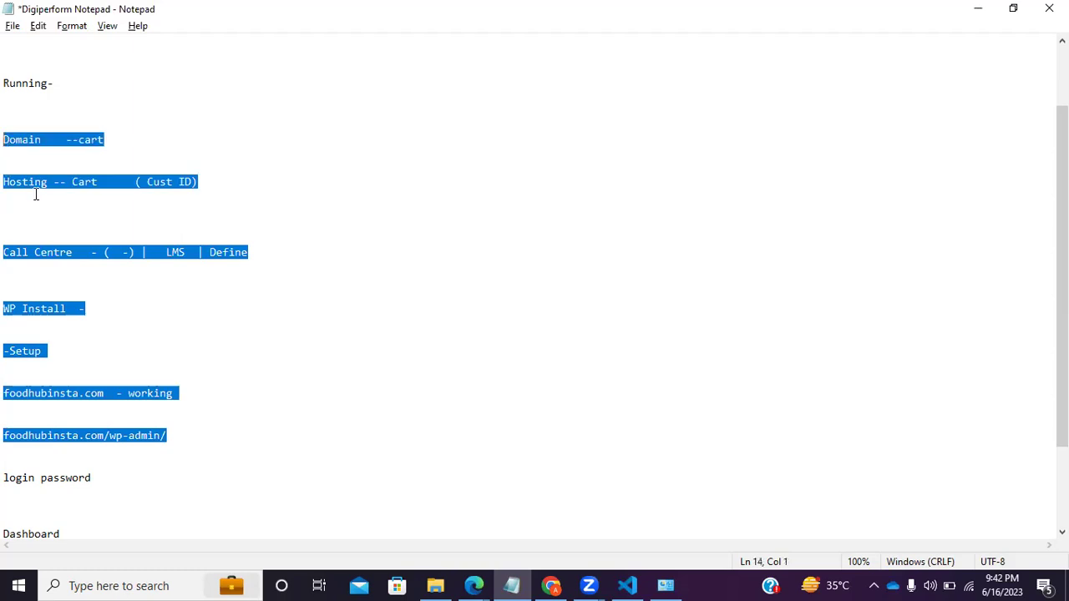
{"action": "left_click", "coordinate": [201, 433]}
{"action": "left_click_drag", "start_coordinate": [183, 434], "coordinate": [6, 140]}
{"action": "key", "text": "alt+Tab"}
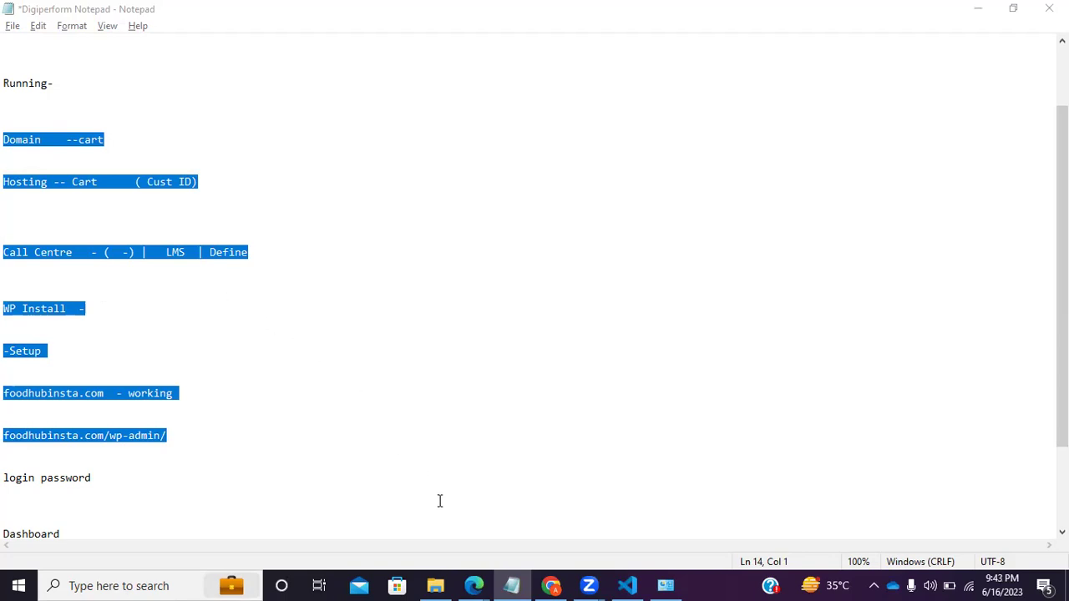
{"action": "left_click_drag", "start_coordinate": [15, 140], "coordinate": [280, 216]}
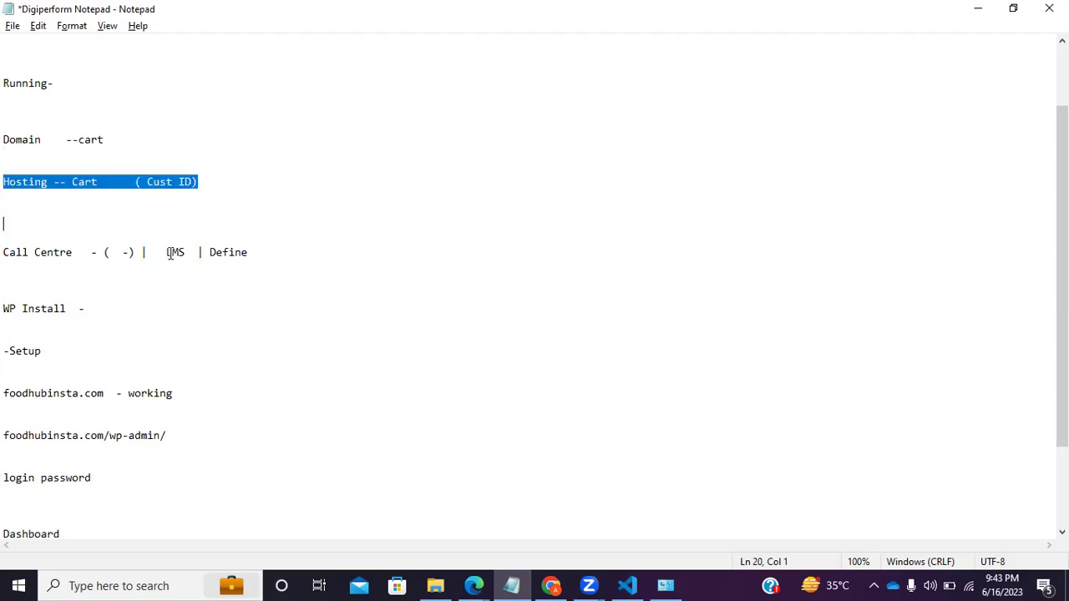
{"action": "left_click", "coordinate": [301, 399]}
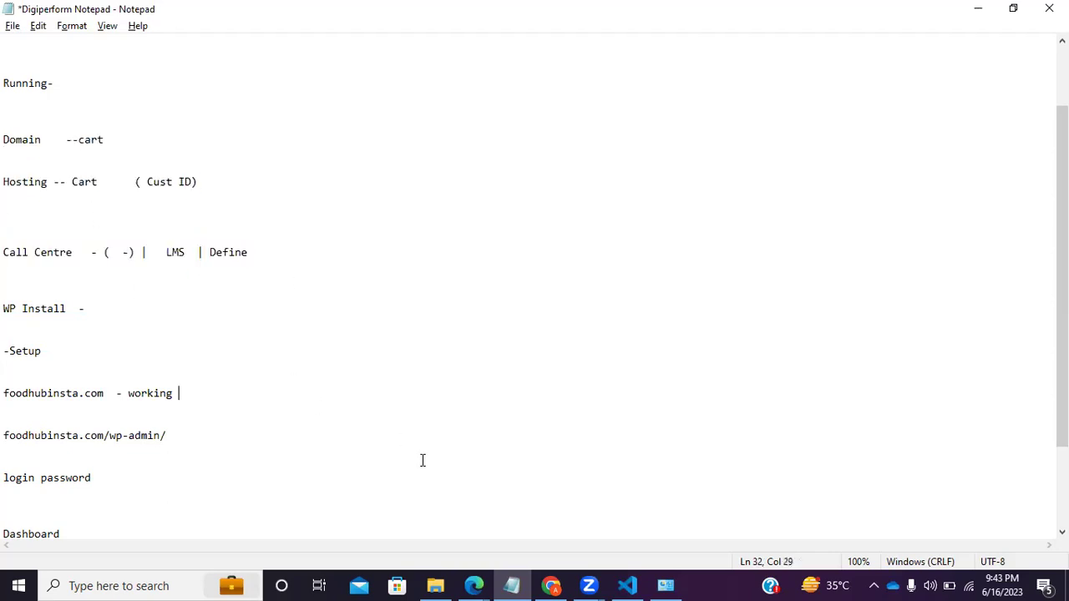
{"action": "left_click_drag", "start_coordinate": [172, 442], "coordinate": [4, 443]}
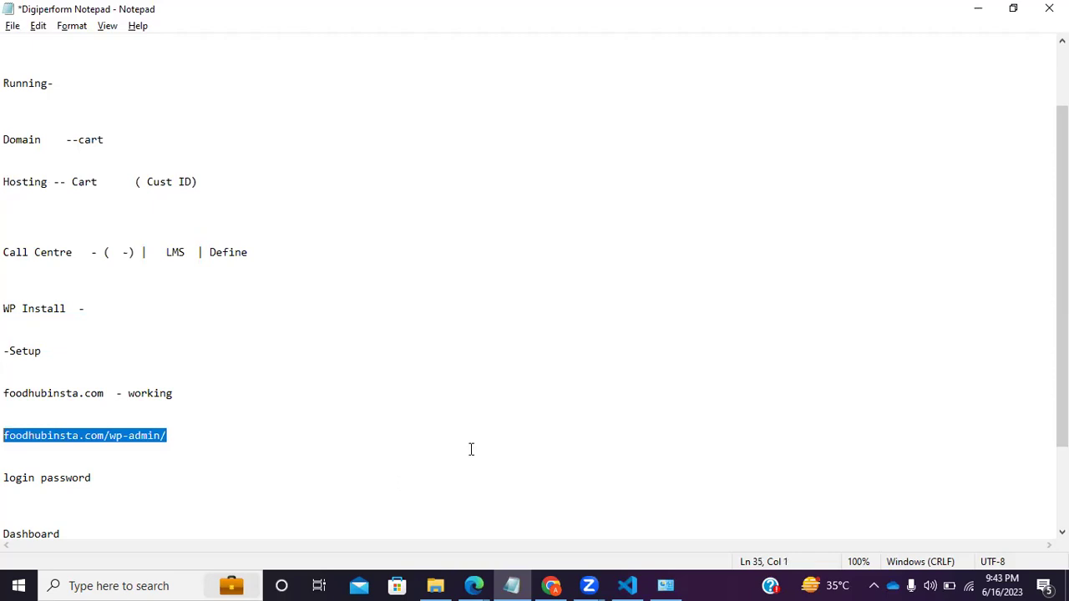
{"action": "left_click", "coordinate": [123, 477]}
{"action": "scroll", "coordinate": [118, 434], "scroll_direction": "down", "scroll_amount": 1}
{"action": "left_click_drag", "start_coordinate": [114, 448], "coordinate": [5, 392]}
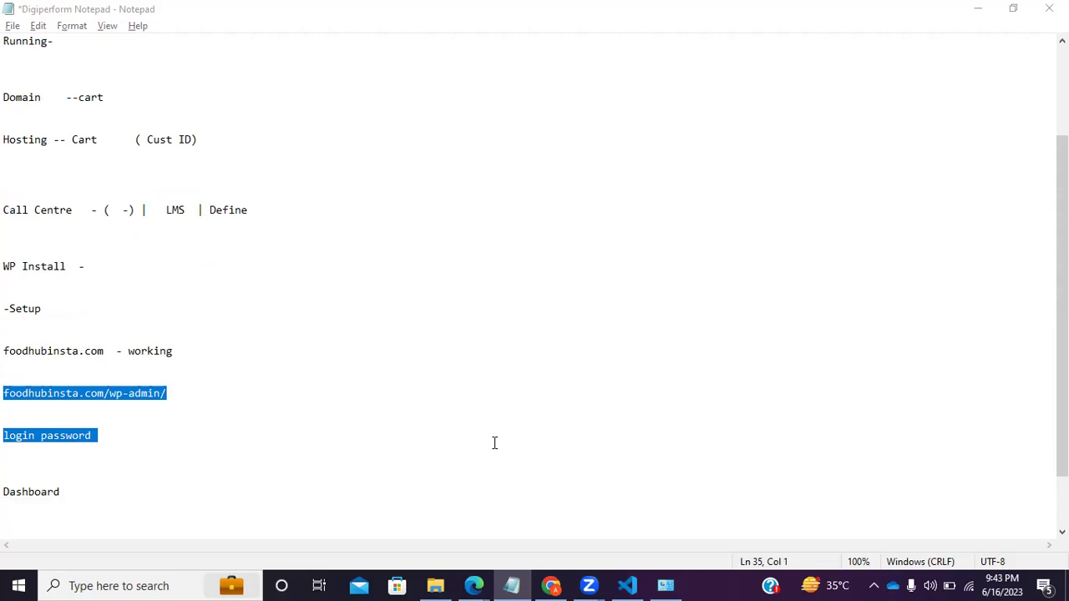
{"action": "left_click", "coordinate": [159, 448]}
{"action": "left_click_drag", "start_coordinate": [105, 394], "coordinate": [186, 413]}
{"action": "left_click", "coordinate": [160, 417]}
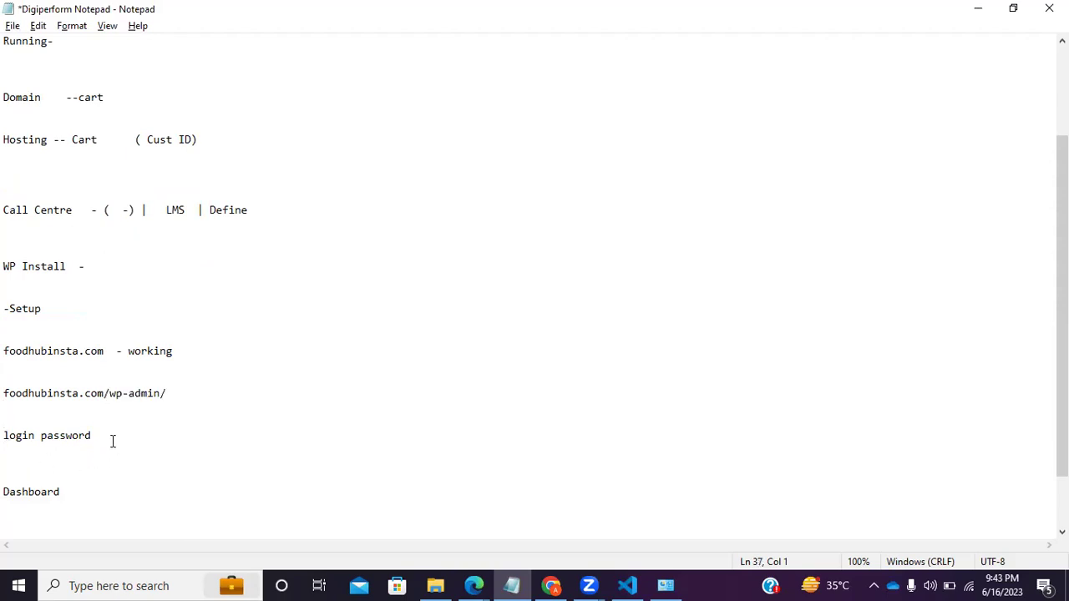
{"action": "triple_click", "coordinate": [112, 440]}
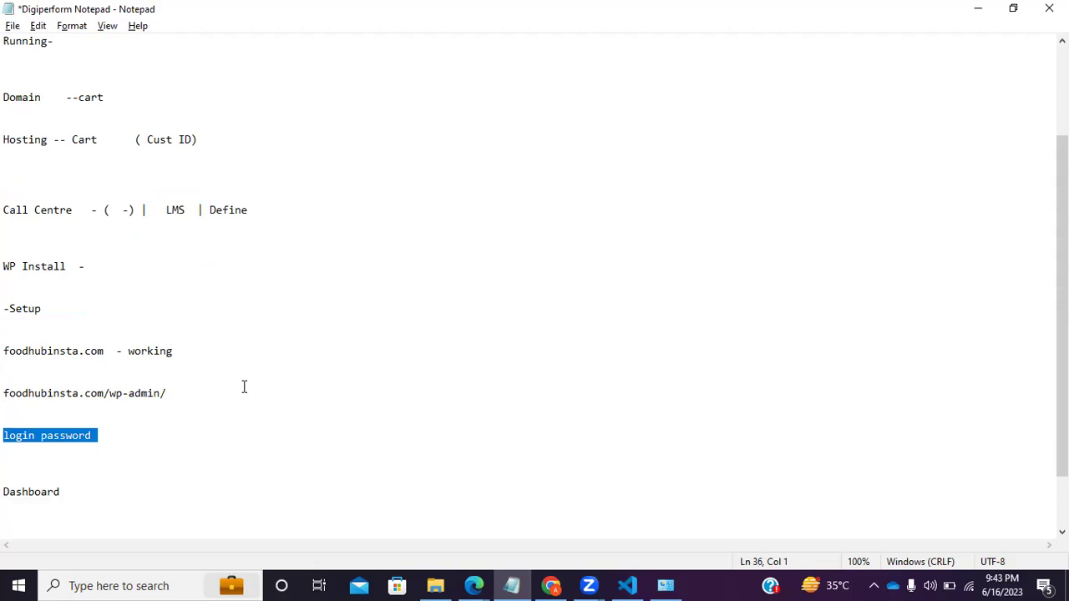
{"action": "left_click", "coordinate": [153, 435]}
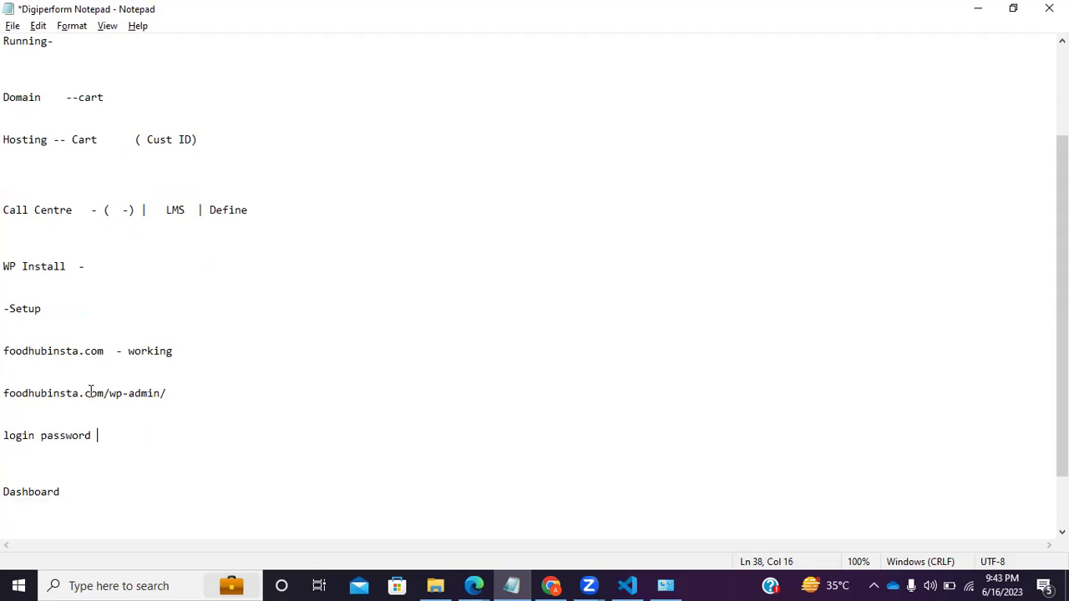
{"action": "left_click_drag", "start_coordinate": [108, 392], "coordinate": [167, 393]}
{"action": "left_click", "coordinate": [106, 435]}
{"action": "left_click", "coordinate": [5, 505]}
{"action": "left_click_drag", "start_coordinate": [87, 501], "coordinate": [5, 492]}
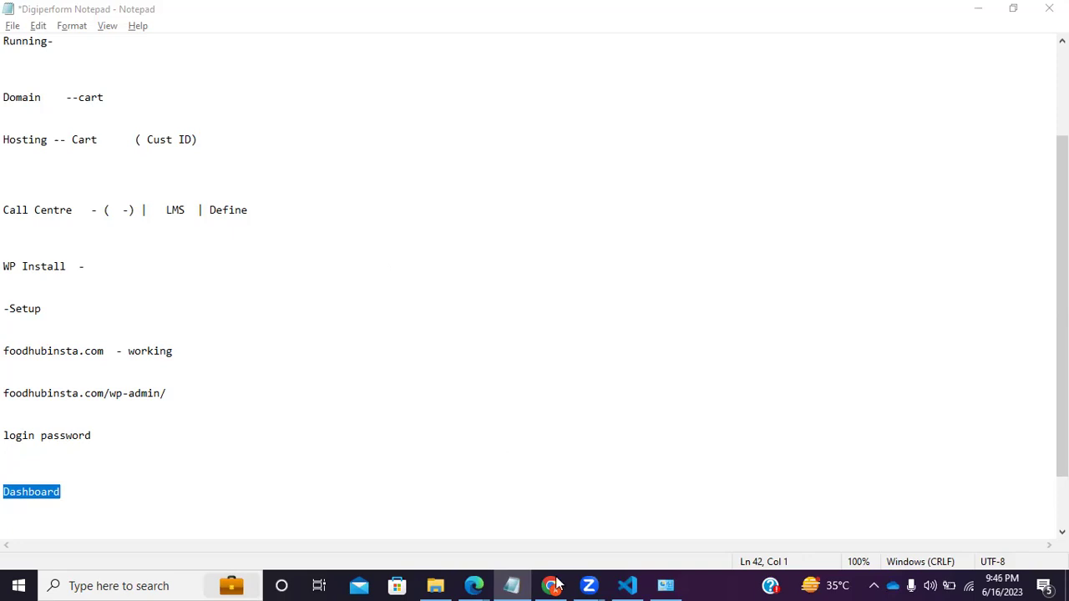
{"action": "key", "text": "alt+Tab"}
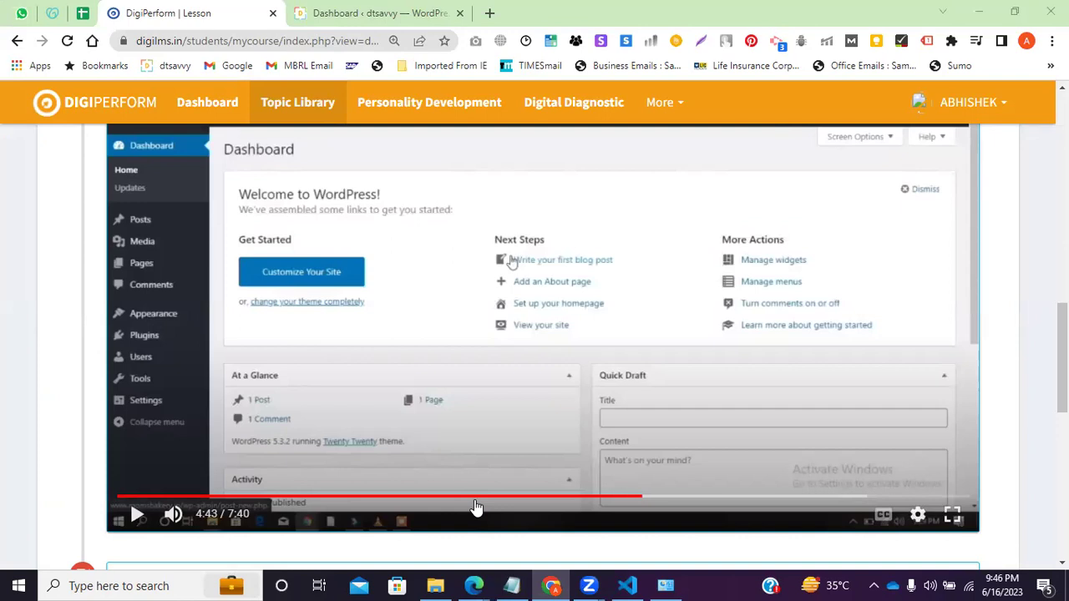
{"action": "key", "text": "alt+Tab"}
{"action": "left_click_drag", "start_coordinate": [91, 437], "coordinate": [8, 56]}
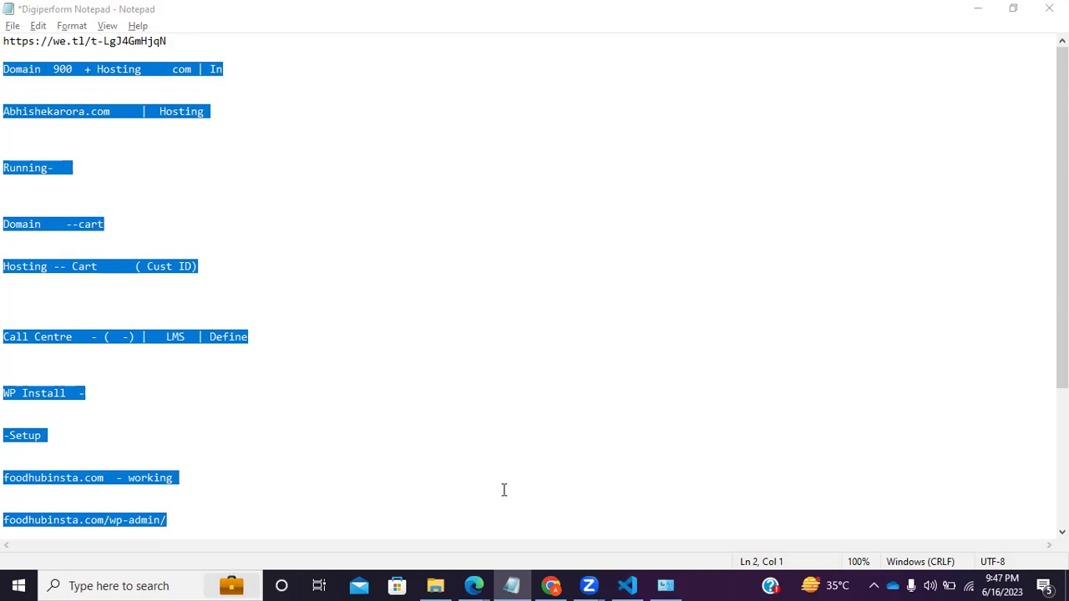
Scroll the Notepad notes, then bring the Chrome lesson video back to the front.
{"action": "scroll", "coordinate": [346, 311], "scroll_direction": "down", "scroll_amount": 1}
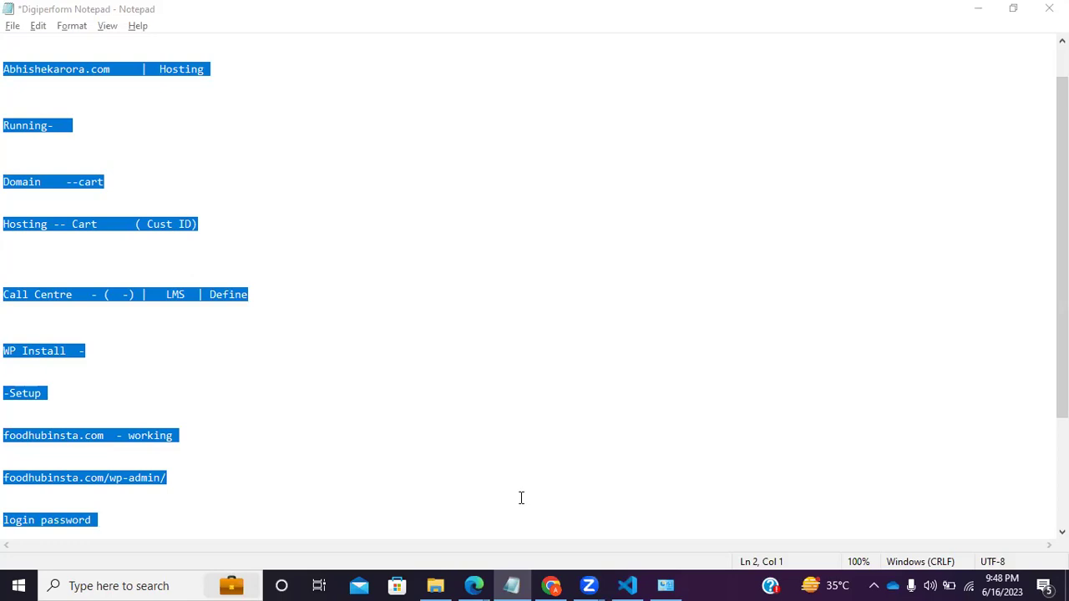
{"action": "left_click", "coordinate": [553, 586]}
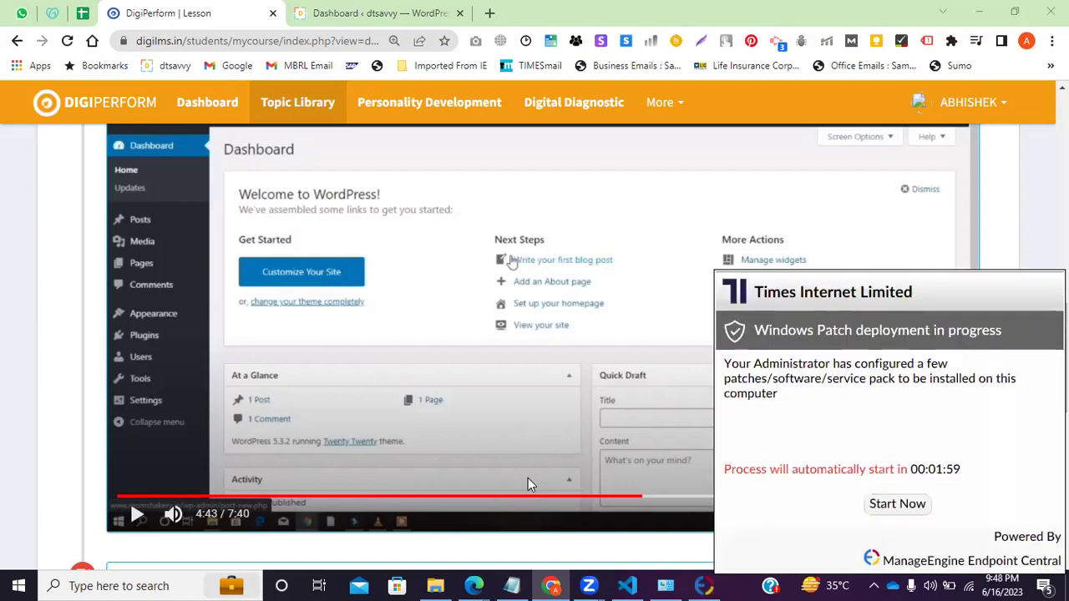
{"action": "left_click", "coordinate": [989, 582]}
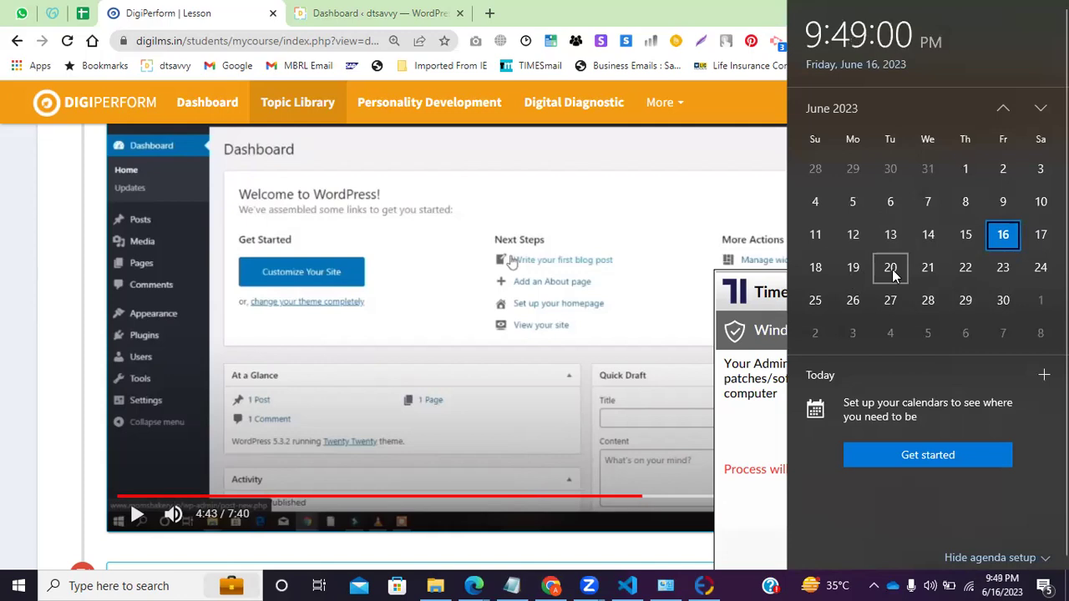
{"action": "left_click", "coordinate": [507, 146]}
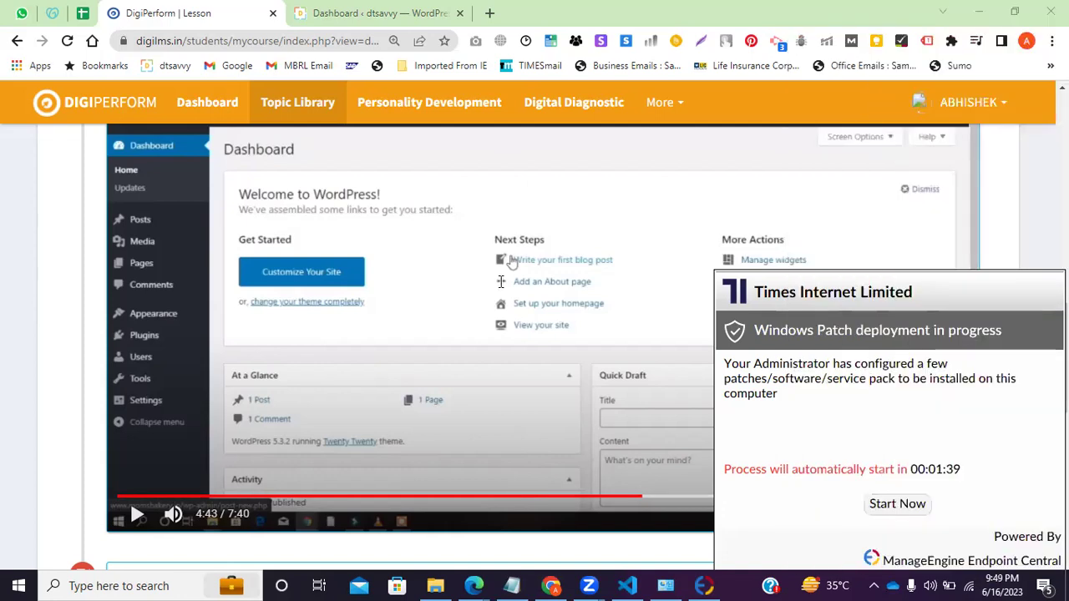
{"action": "left_click", "coordinate": [423, 10]}
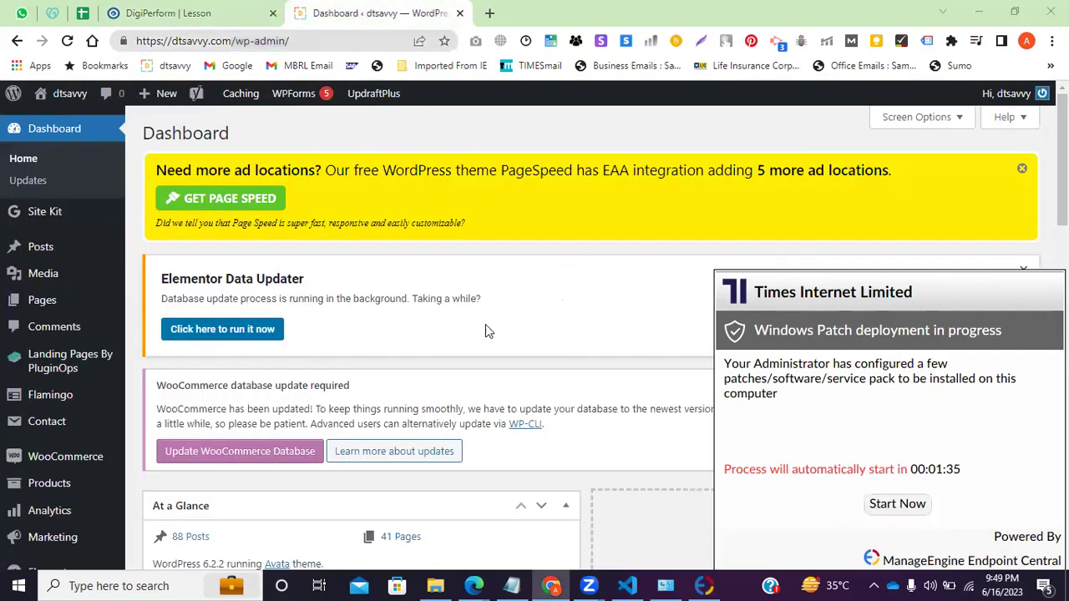
Review the dtsavvy Dashboard showing WordPress 6.2.2 with pending Elementor and WooCommerce update notices.
{"action": "mouse_move", "coordinate": [231, 104]}
{"action": "left_click", "coordinate": [309, 41]}
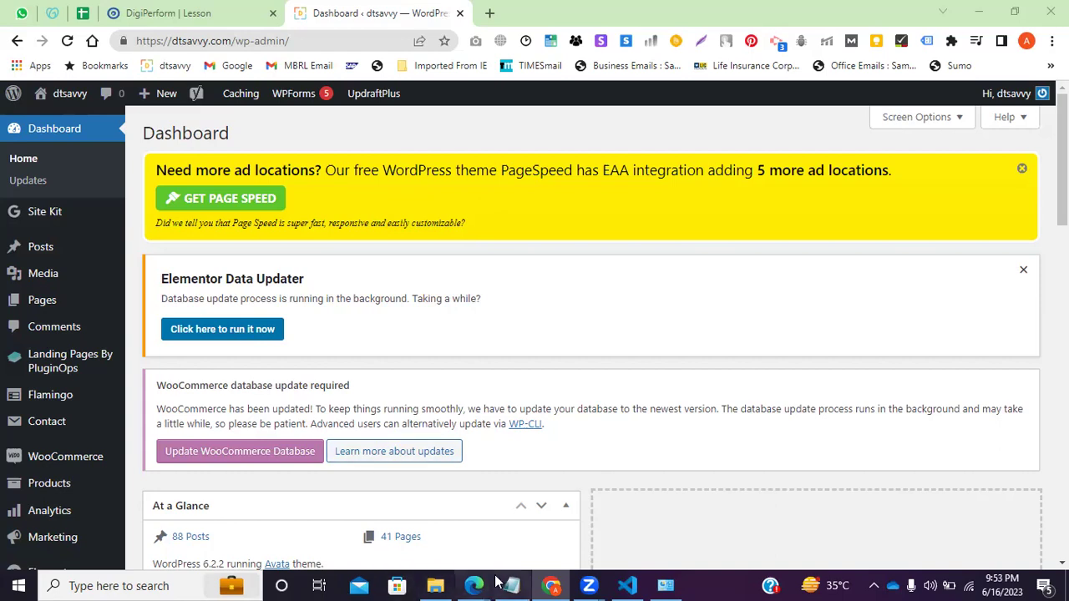
Open a blank tab, highlight the dtsavvy.com domain in the Dashboard address, then return to the lesson.
{"action": "left_click", "coordinate": [490, 12]}
{"action": "left_click", "coordinate": [324, 13]}
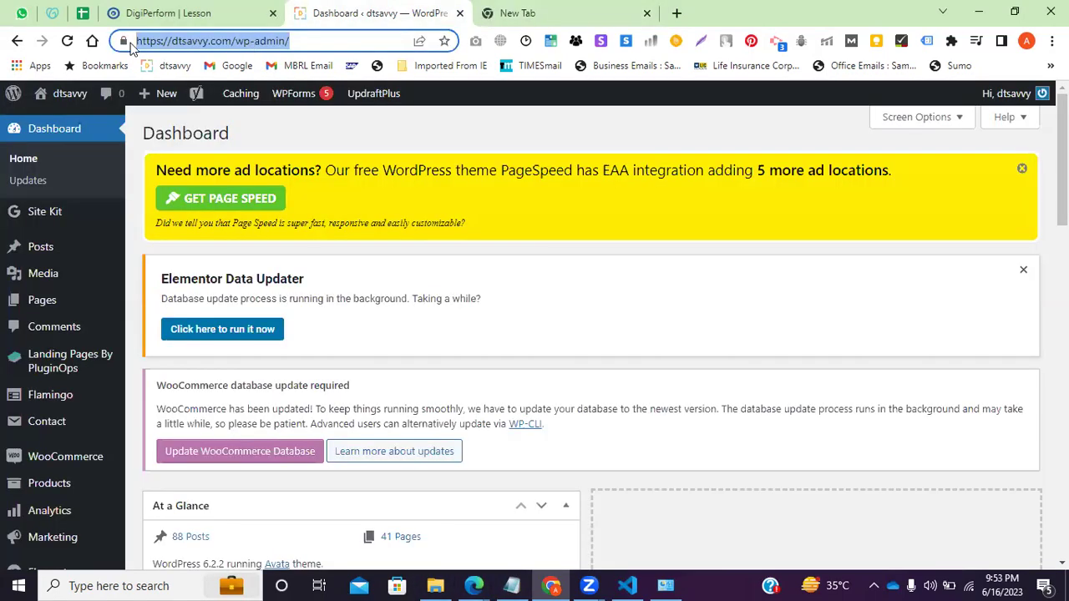
{"action": "left_click_drag", "start_coordinate": [233, 40], "coordinate": [171, 40]}
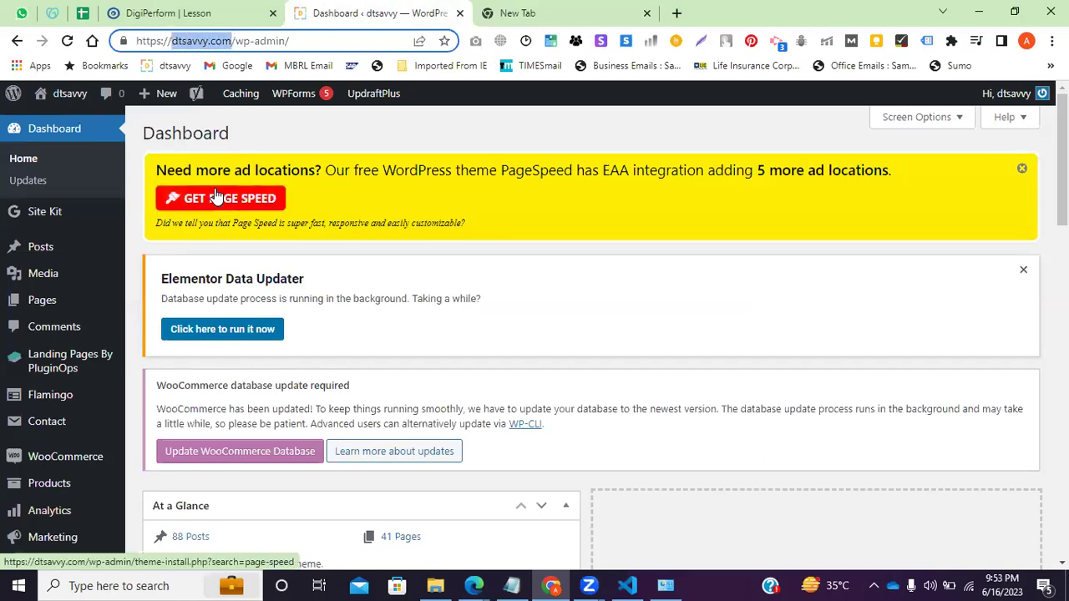
{"action": "mouse_move", "coordinate": [267, 96]}
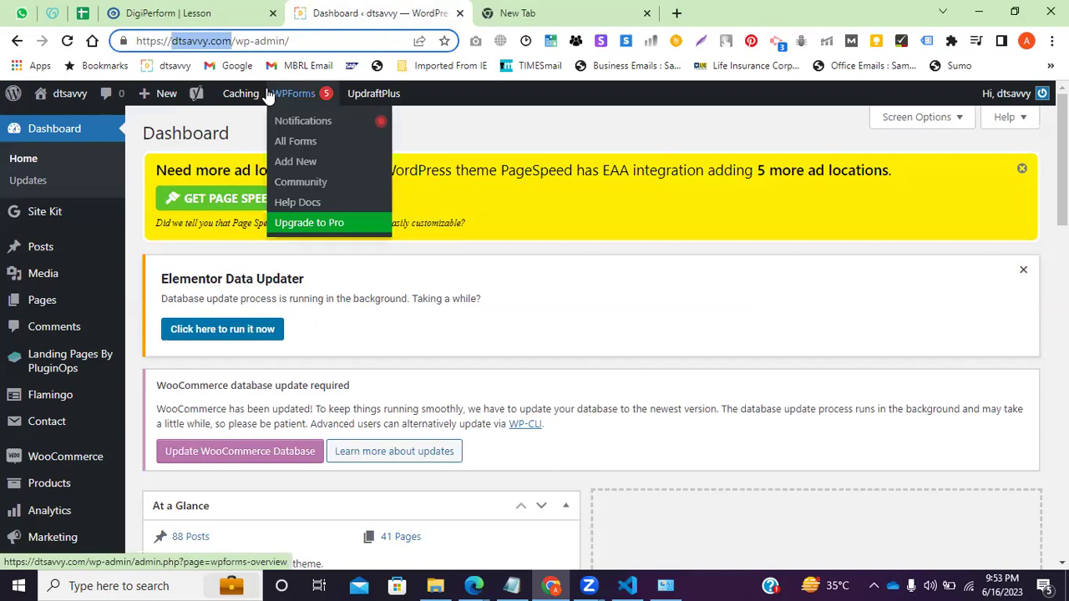
{"action": "left_click", "coordinate": [318, 41]}
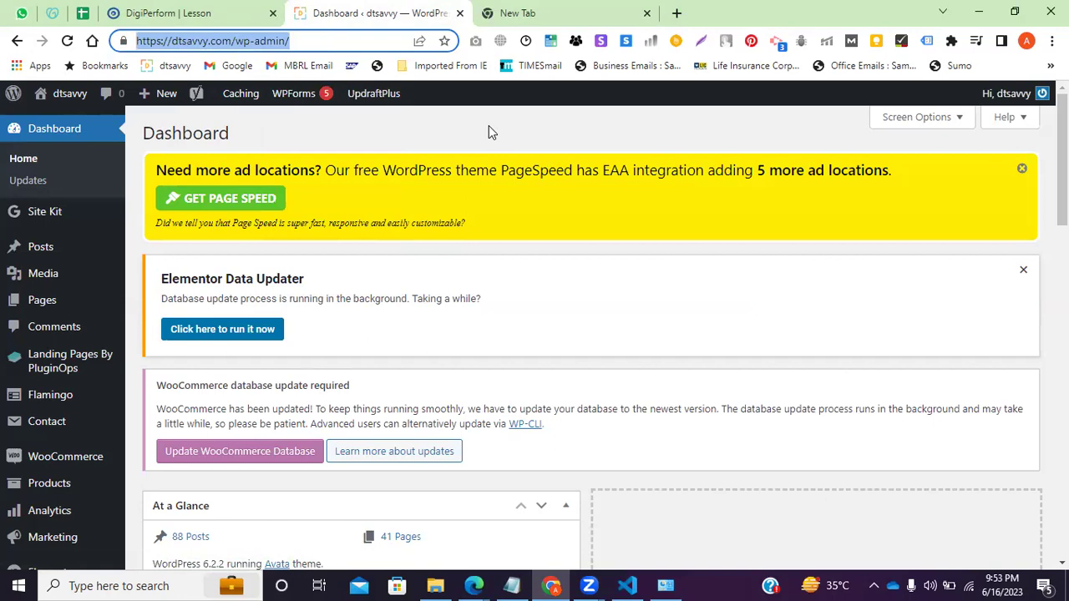
{"action": "left_click", "coordinate": [313, 41]}
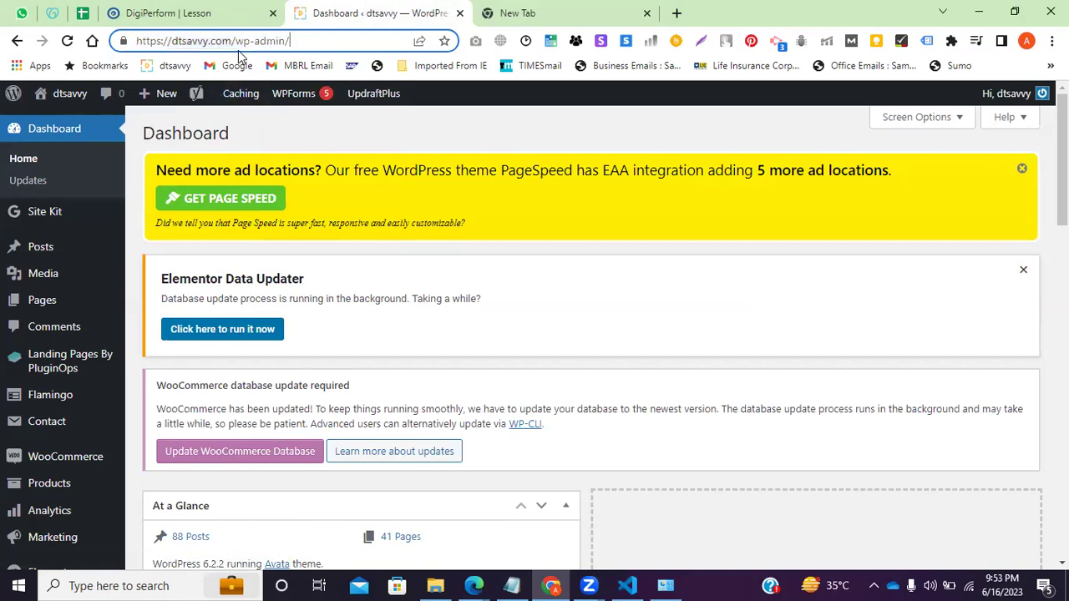
{"action": "left_click_drag", "start_coordinate": [231, 41], "coordinate": [176, 41]}
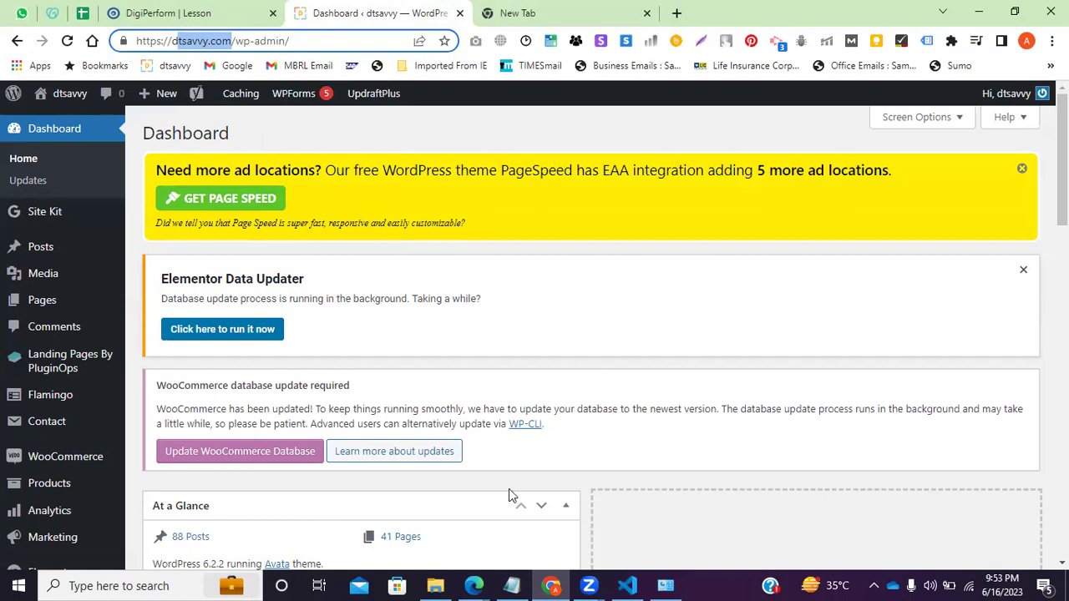
{"action": "left_click", "coordinate": [185, 15]}
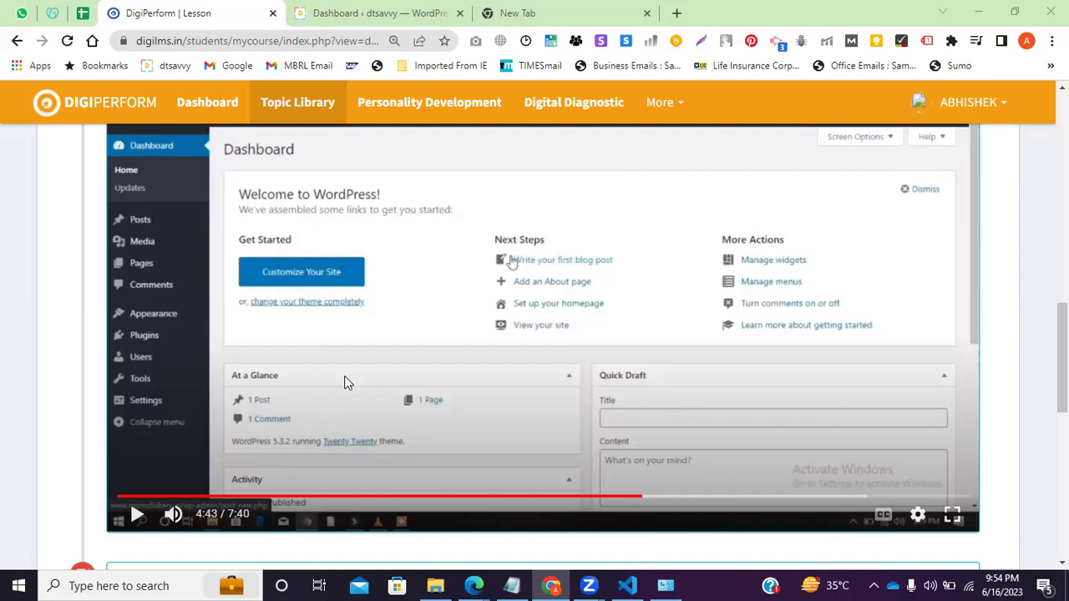
Switch from the paused lesson back to the 'Dashboard ‹ dtsavvy' tab.
{"action": "left_click", "coordinate": [322, 12]}
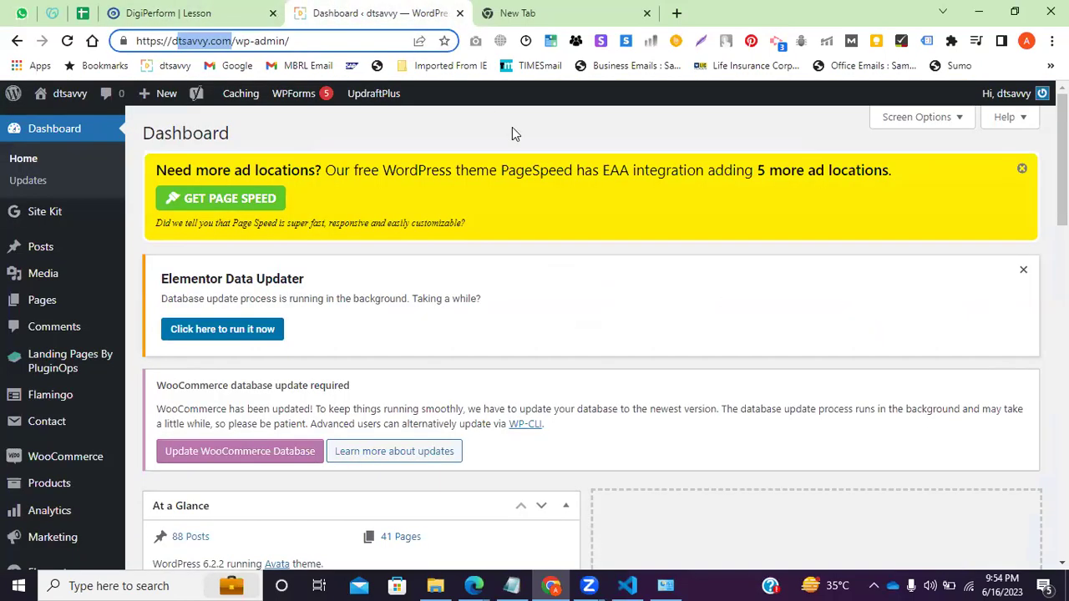